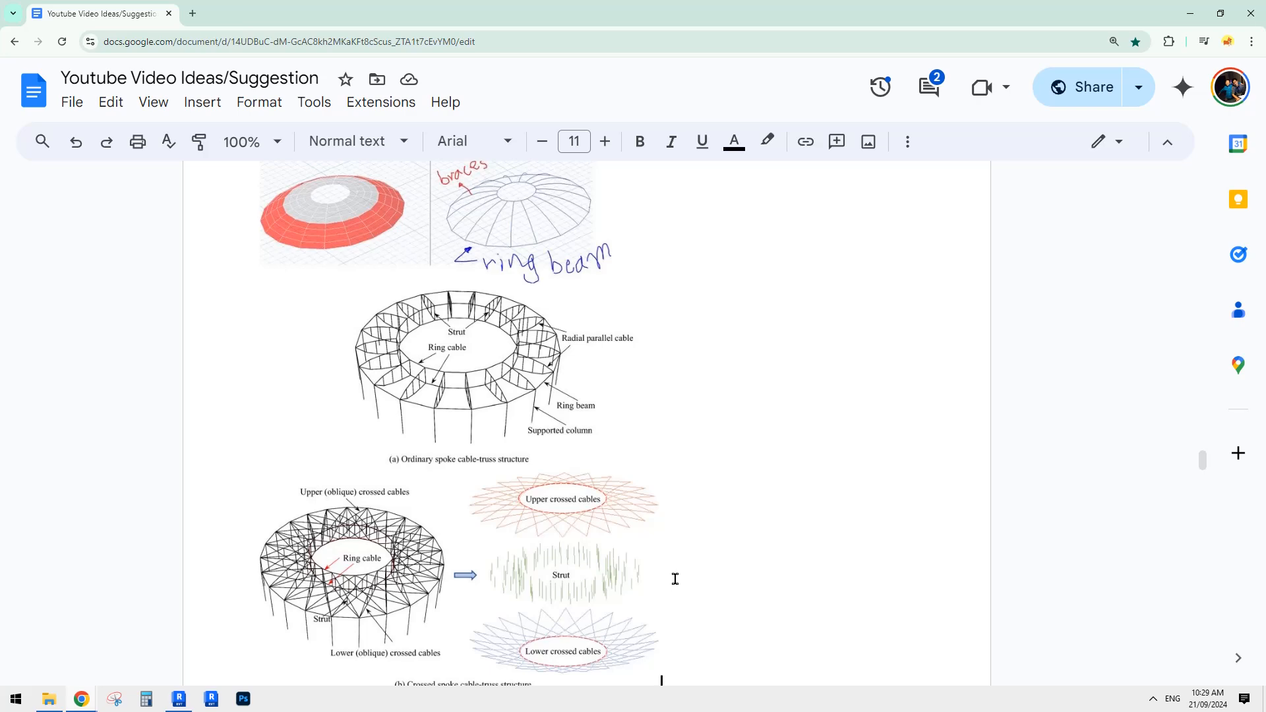
Examine the reference diagrams of the circular truss roof, ring beam with braces, and spoke cable-truss structures in the document
scroll(509, 399, up, 5)
scroll(521, 406, down, 4)
scroll(532, 414, up, 4)
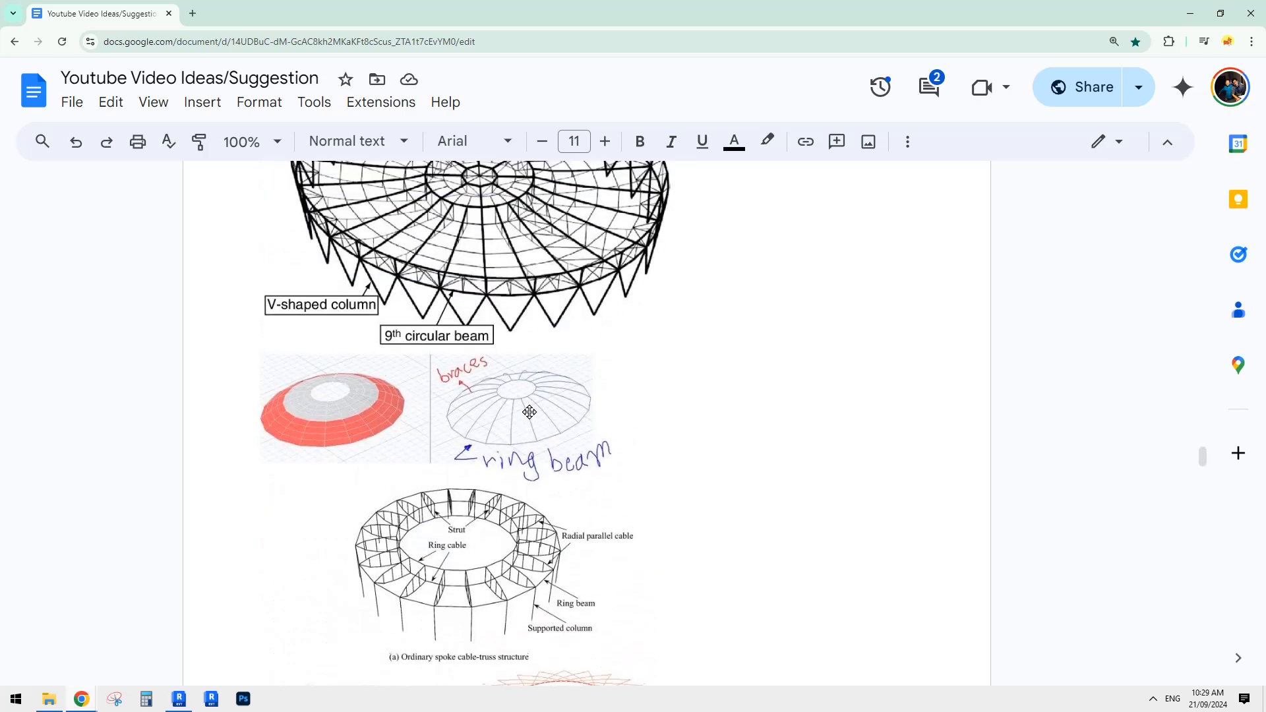
scroll(613, 431, up, 2)
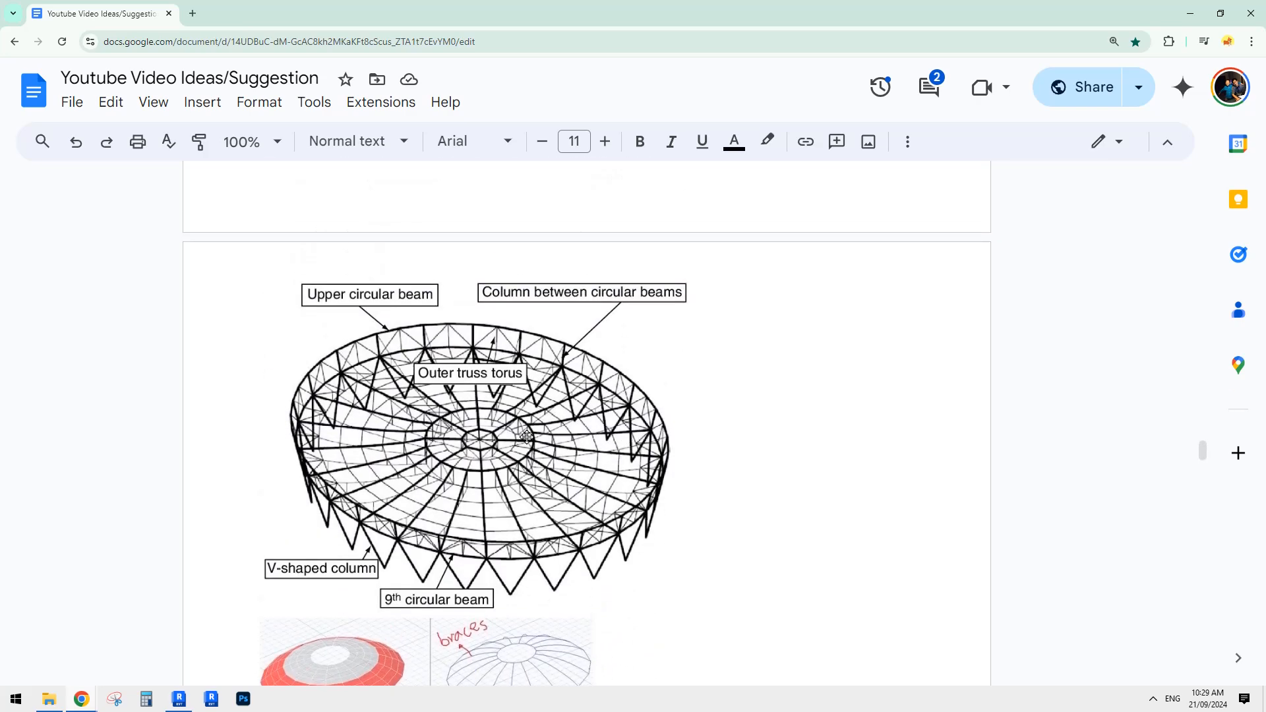
scroll(661, 455, down, 1)
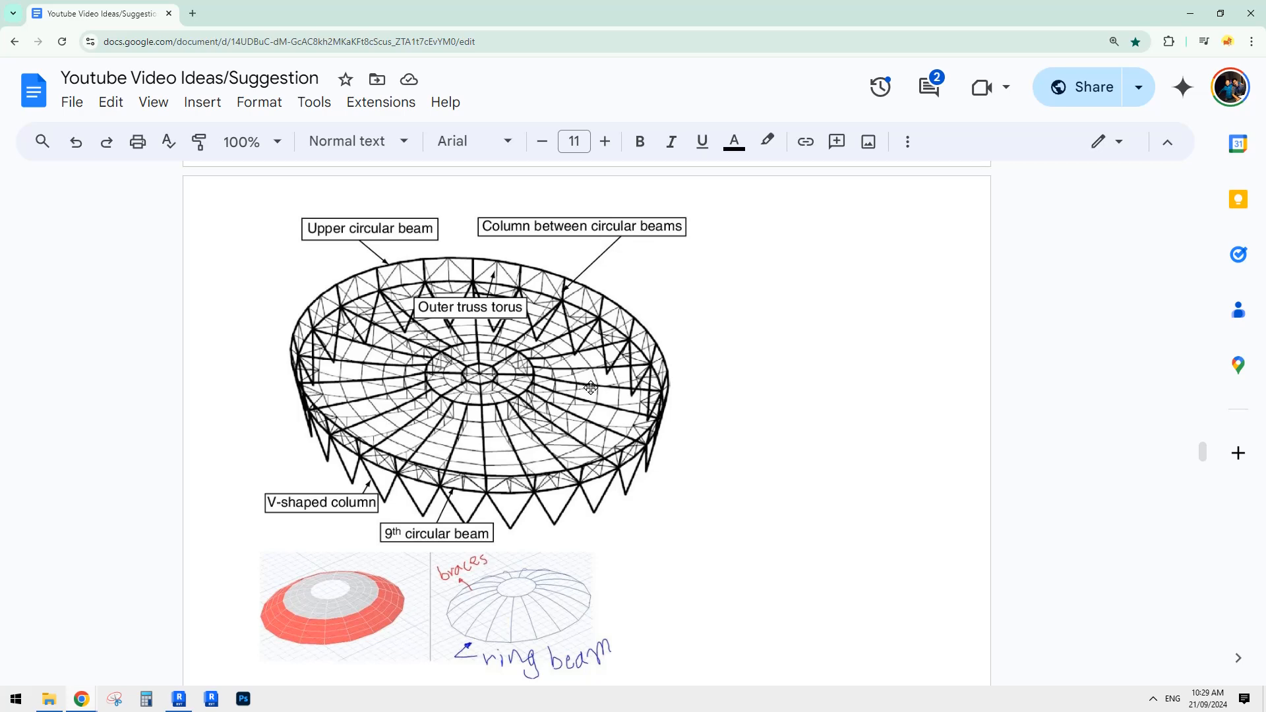
scroll(587, 382, down, 7)
scroll(588, 375, up, 7)
scroll(589, 376, down, 6)
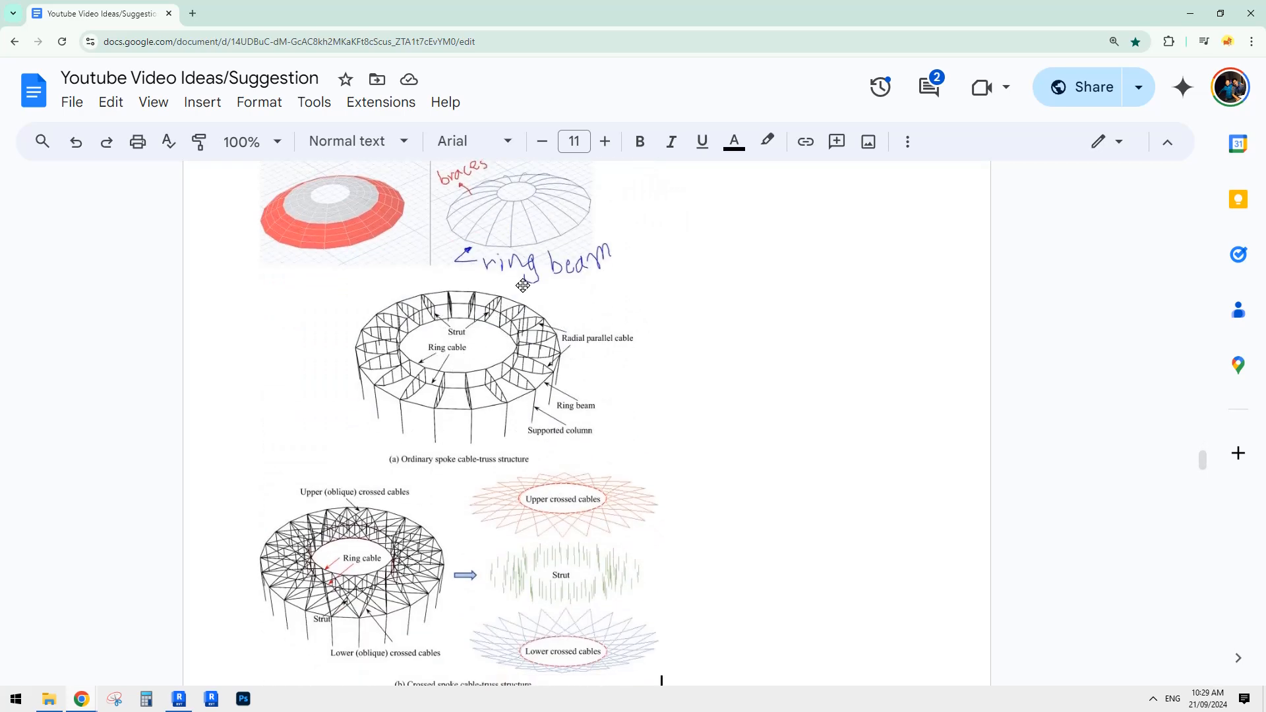
scroll(580, 514, down, 2)
scroll(672, 497, up, 2)
Switch to Revit and create a new family from the mass template in the Conceptual Mass folder
click(179, 699)
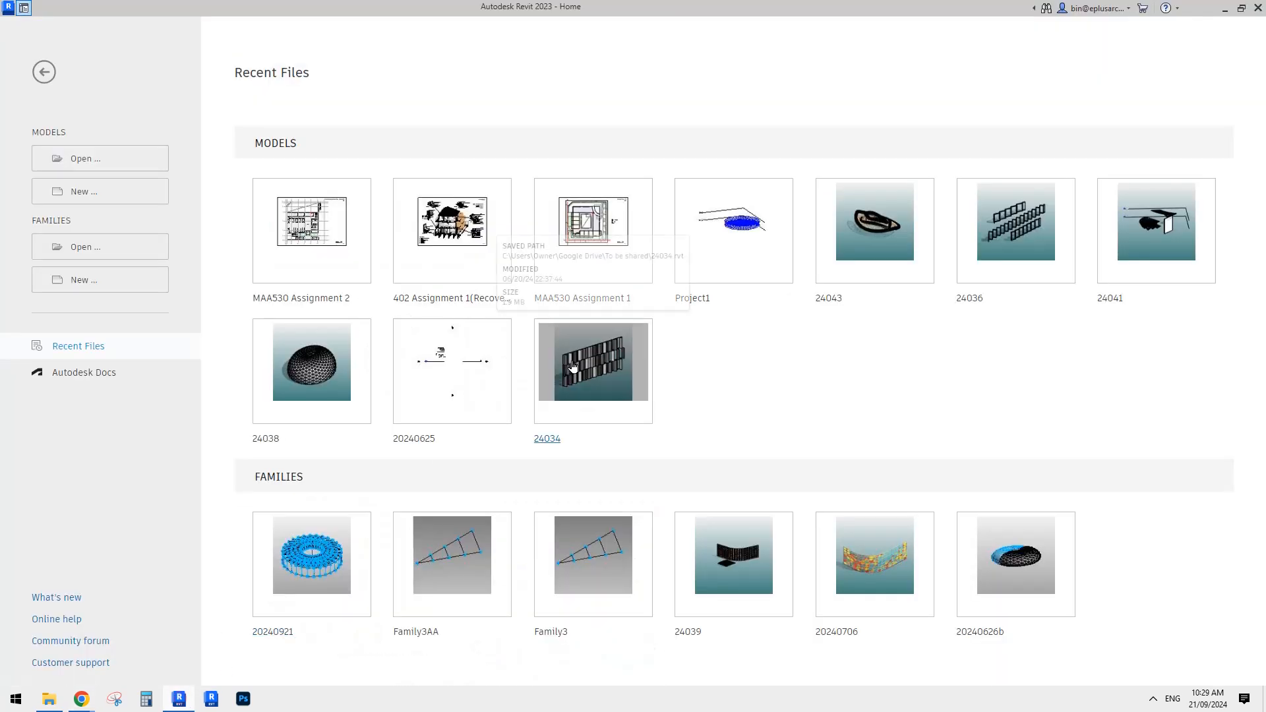
click(126, 279)
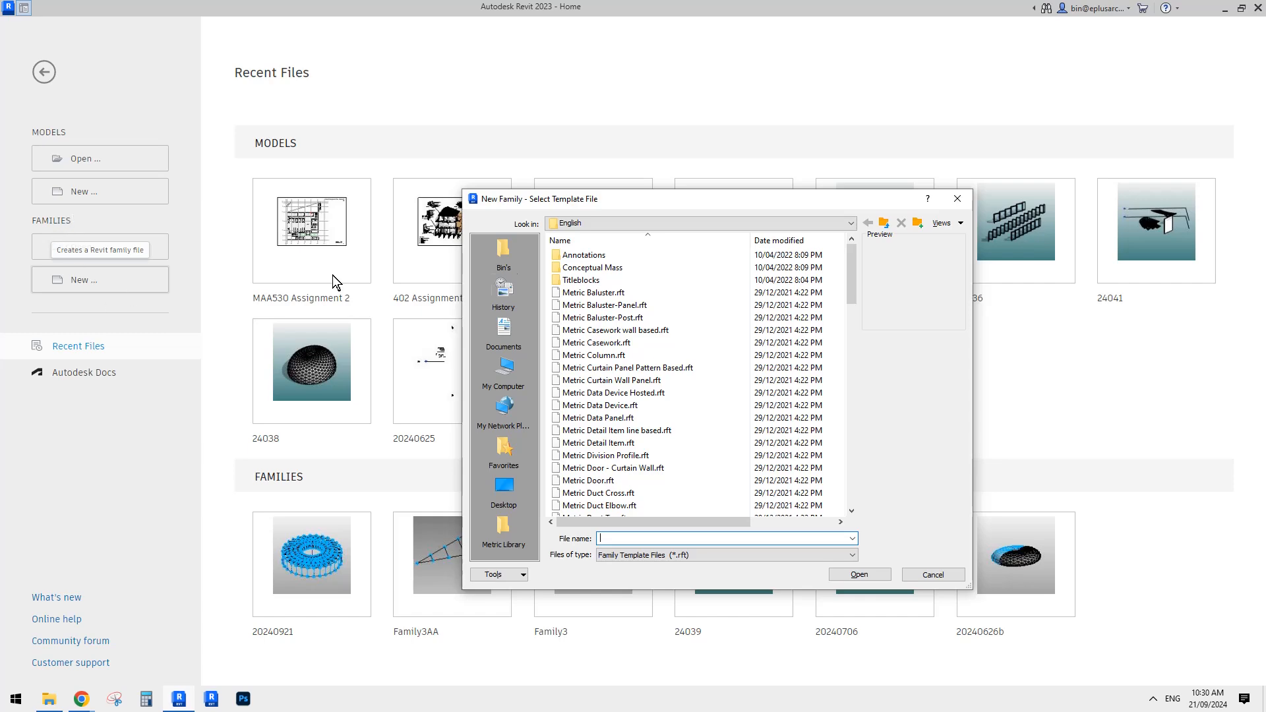
click(598, 268)
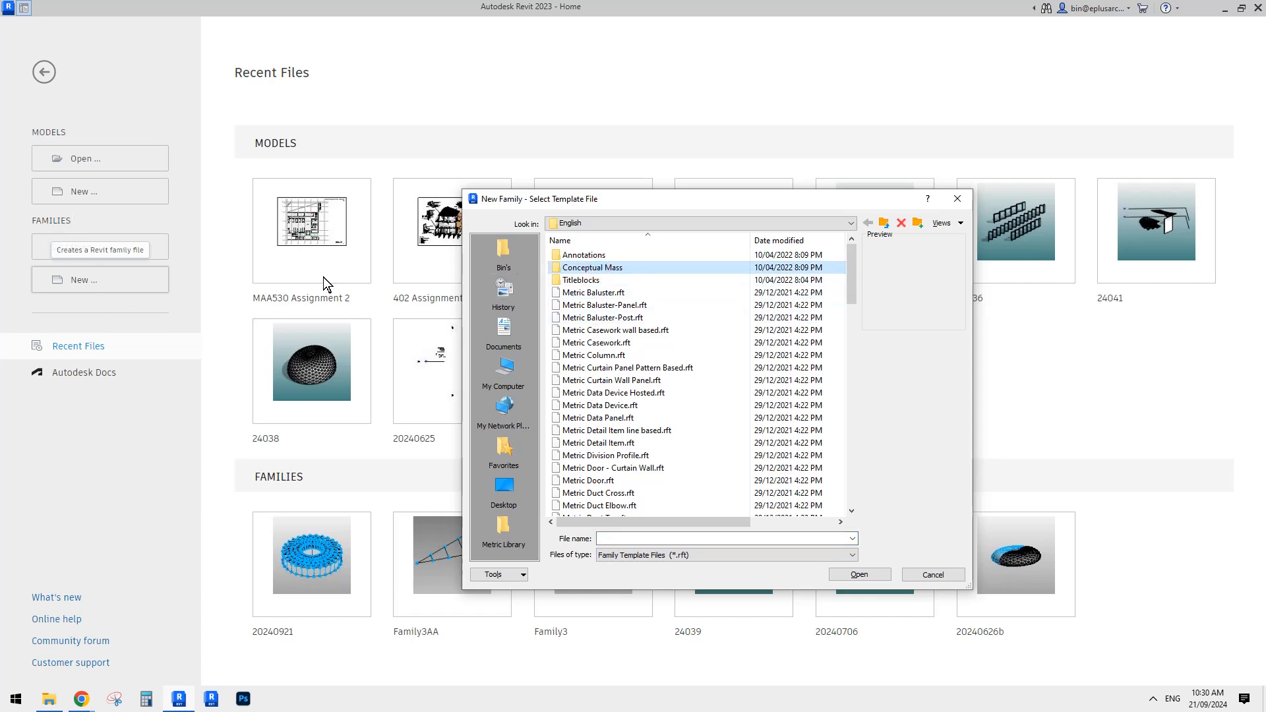
double_click(592, 268)
double_click(584, 256)
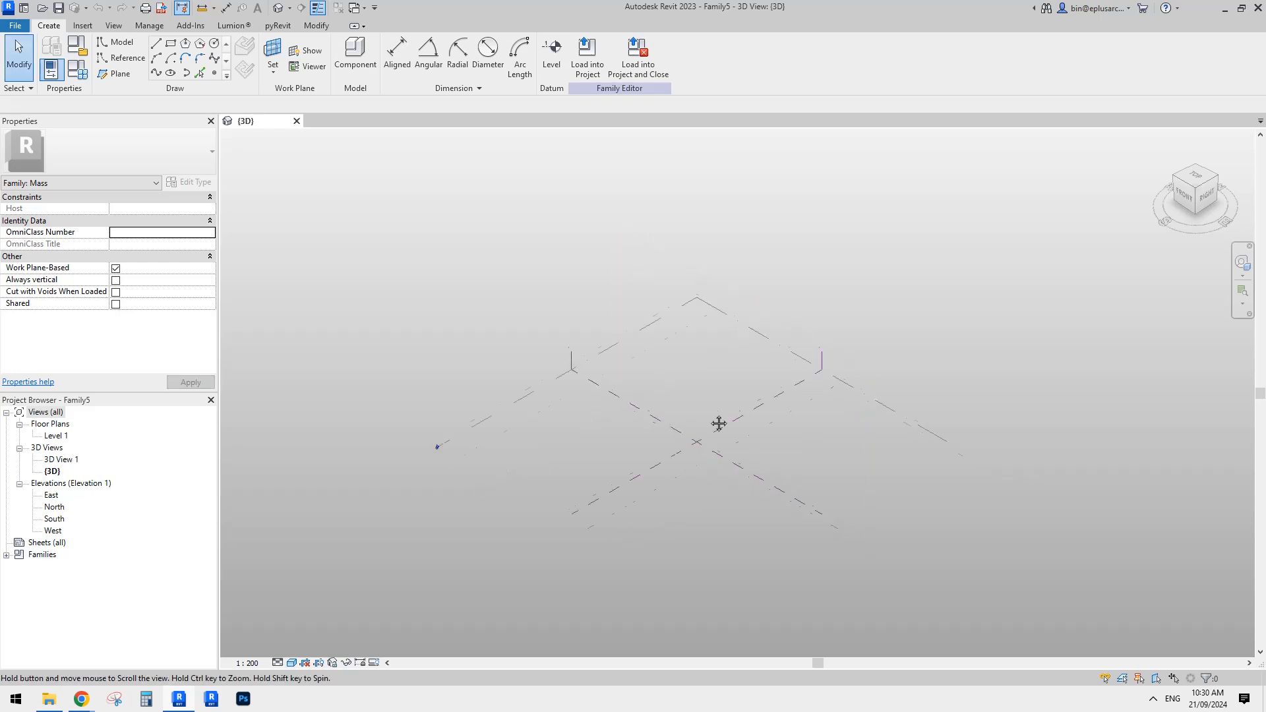
Place a reference point on Level 1 at the intersection of the two center reference planes
scroll(741, 430, up, 2)
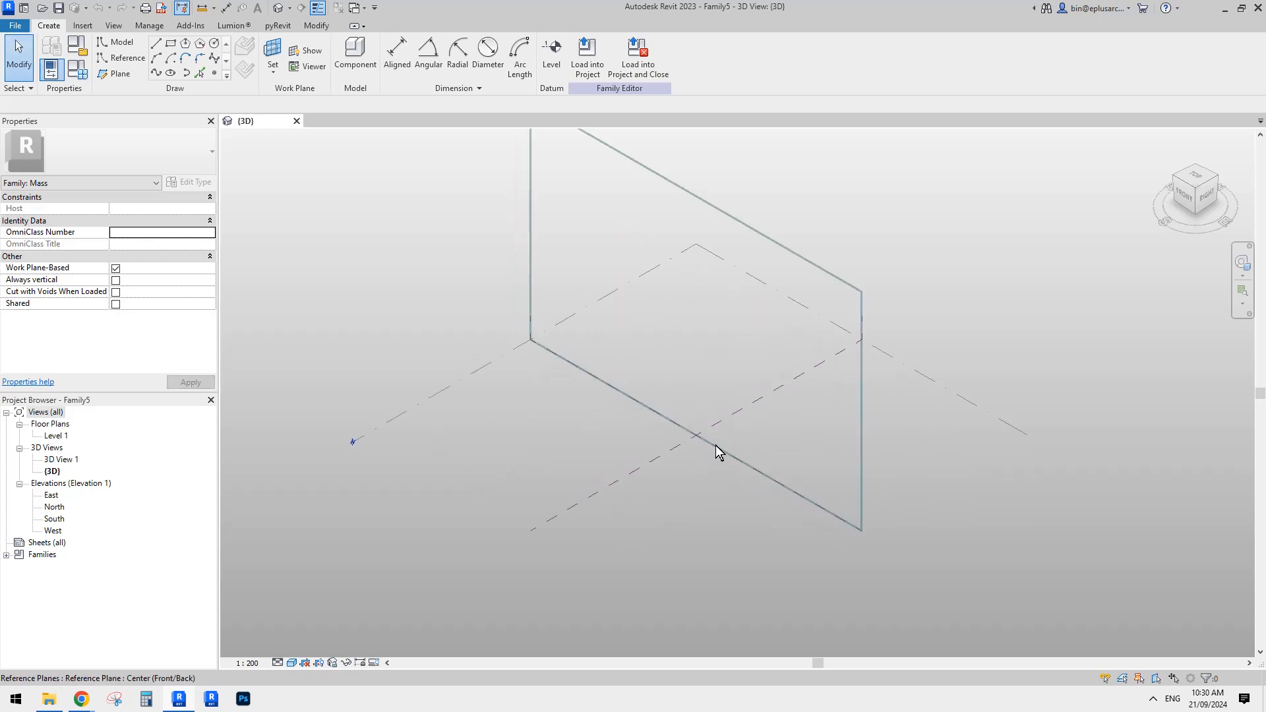
shift+middle_drag(714, 445, 729, 441)
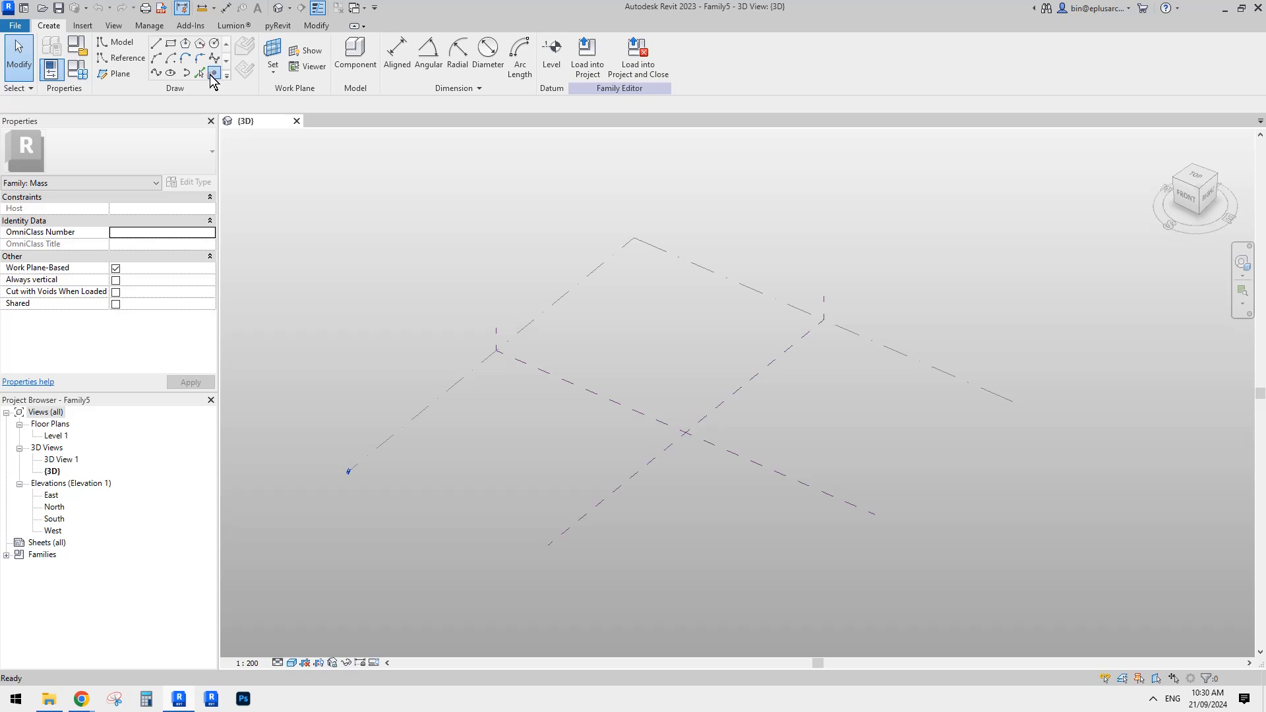
click(214, 72)
mouse_move(717, 436)
middle_down()
mouse_move(697, 447)
mouse_move(710, 441)
middle_up()
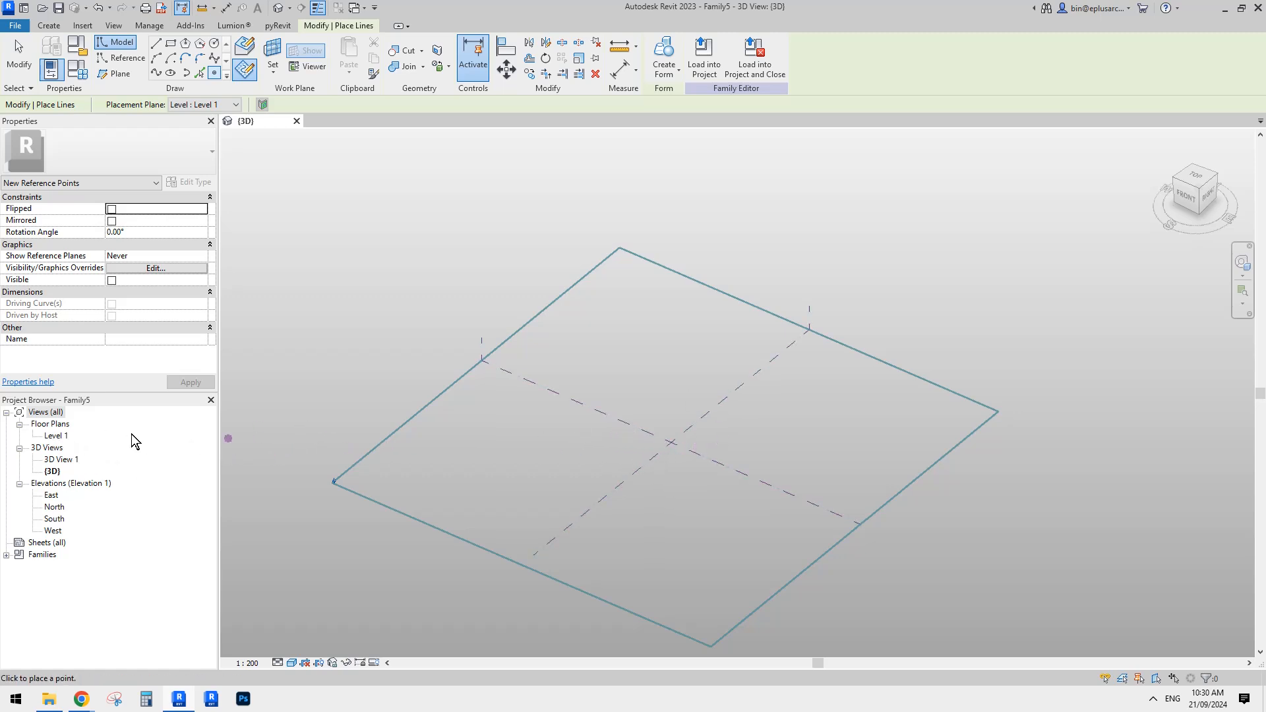
click(669, 440)
key(Escape)
key(Escape)
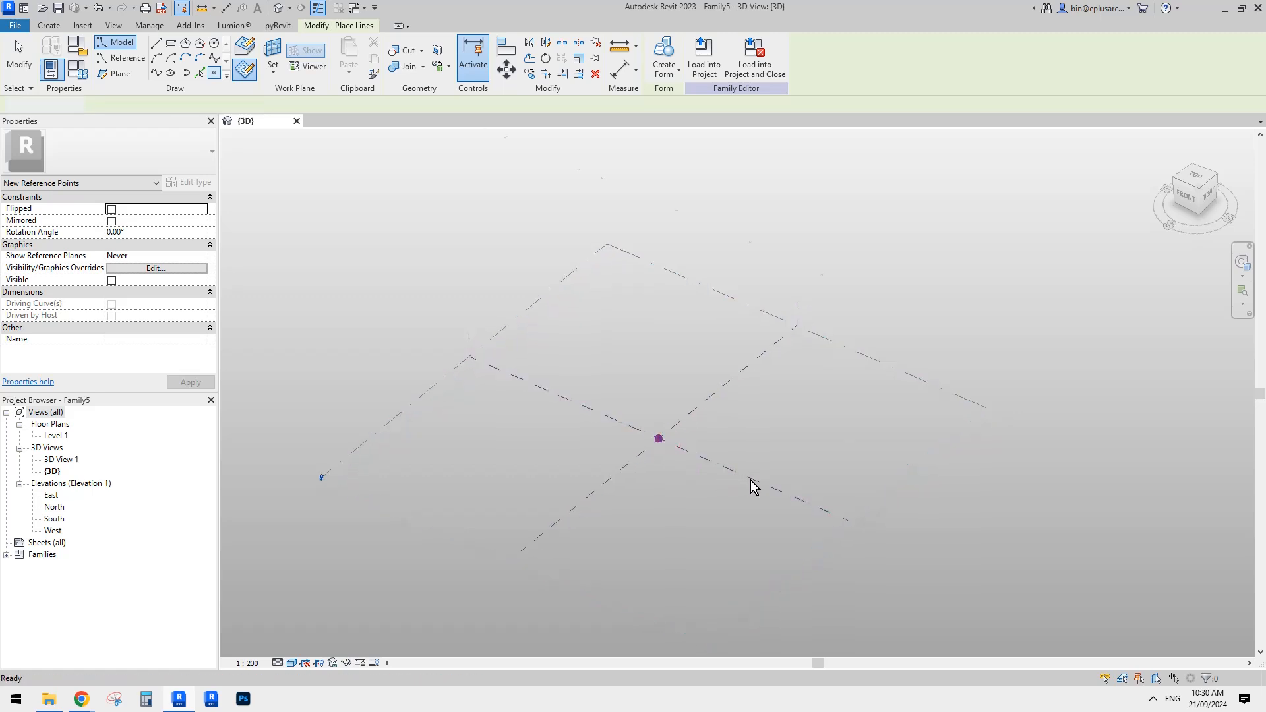
Place a second reference point at the same location, hosted on the first point's horizontal work plane
scroll(658, 448, up, 2)
click(659, 441)
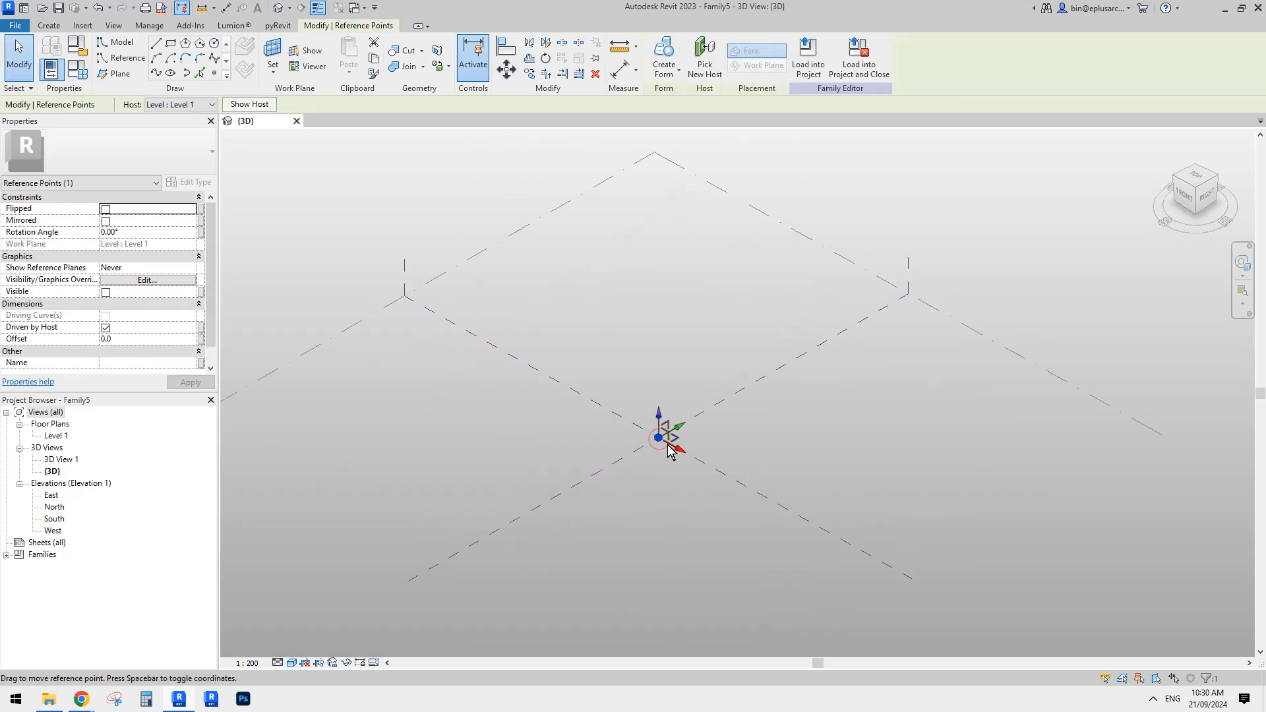
click(214, 73)
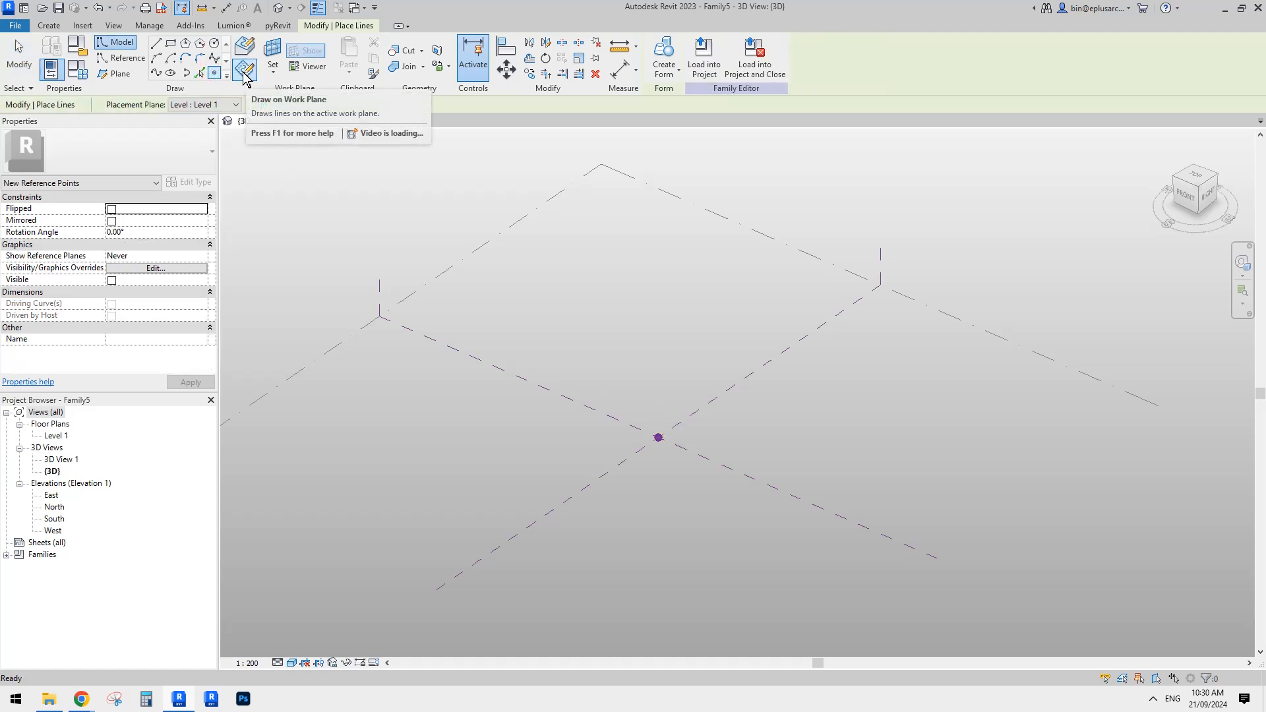
key(Escape)
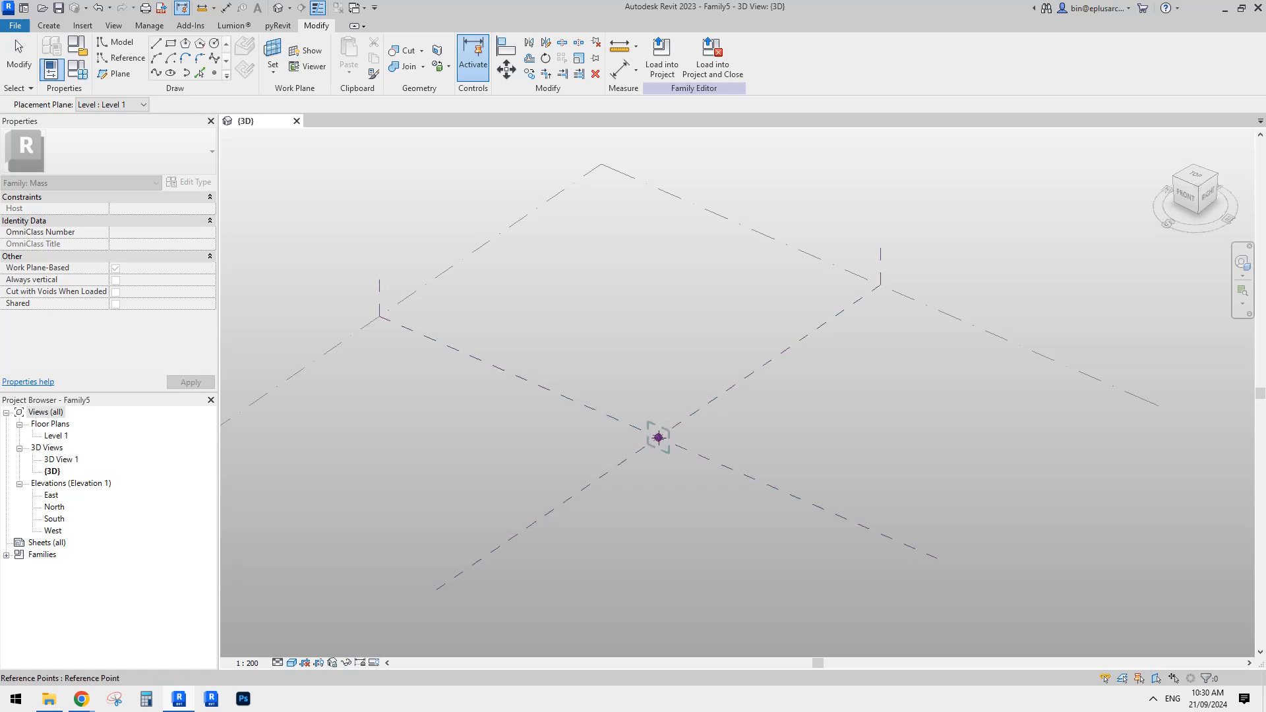
key(Return)
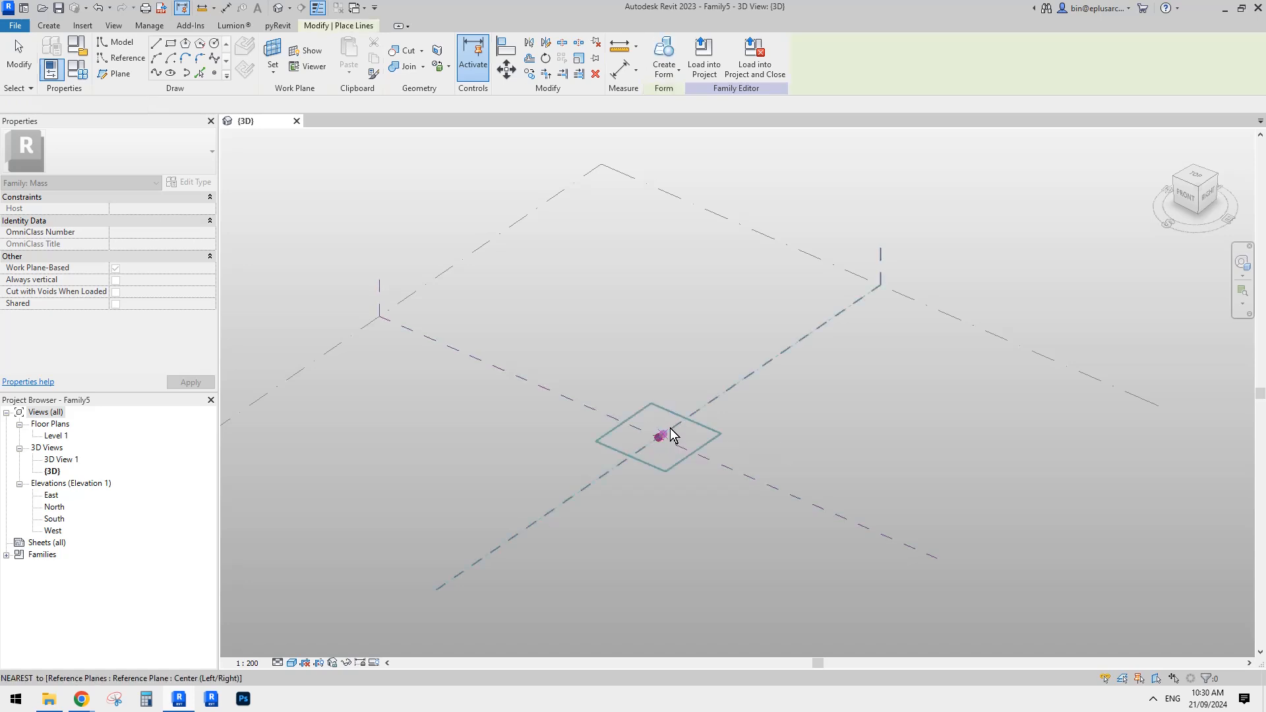
click(658, 437)
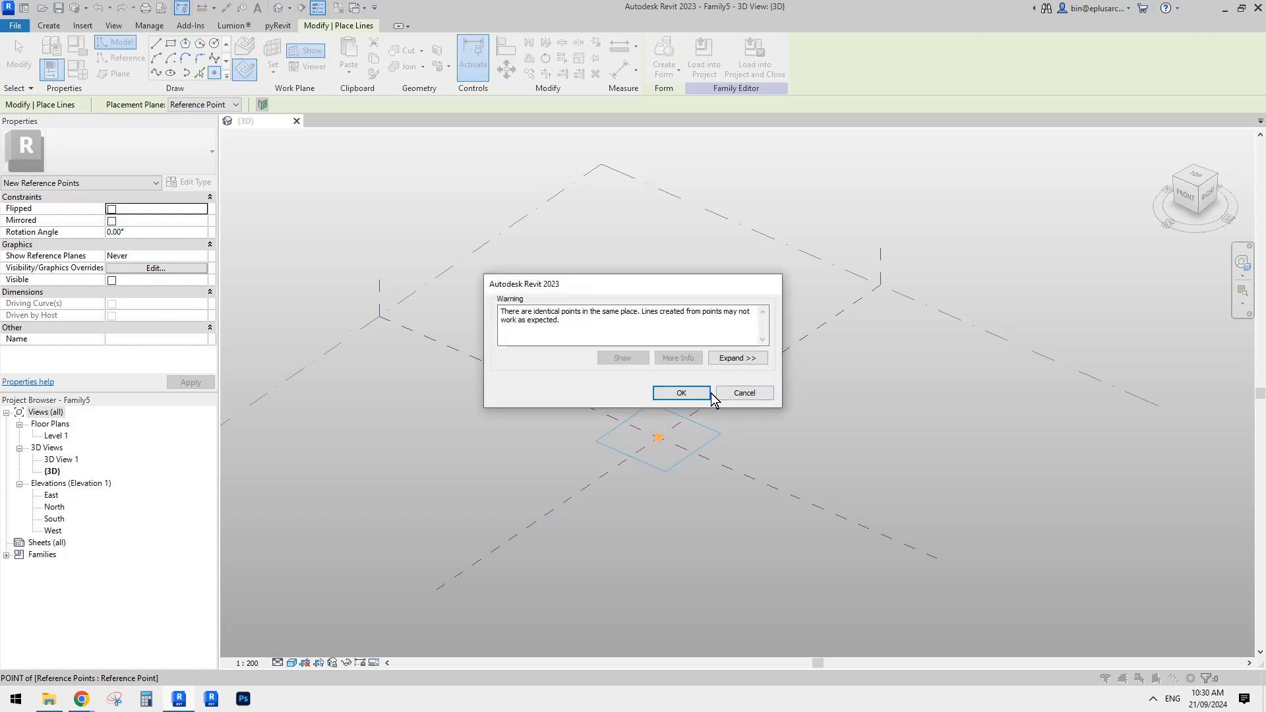
click(682, 393)
key(Escape)
key(Escape)
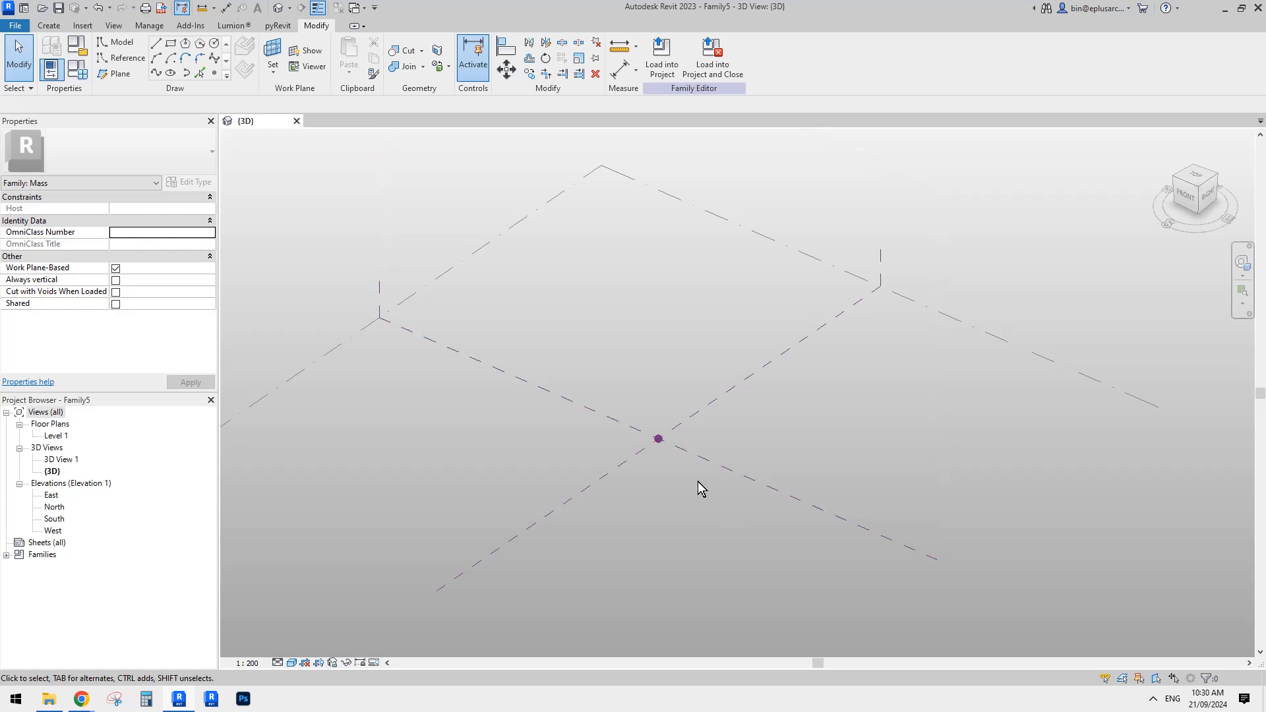
Raise the hosted reference point vertically to an offset of about 7495 above the base point
click(658, 440)
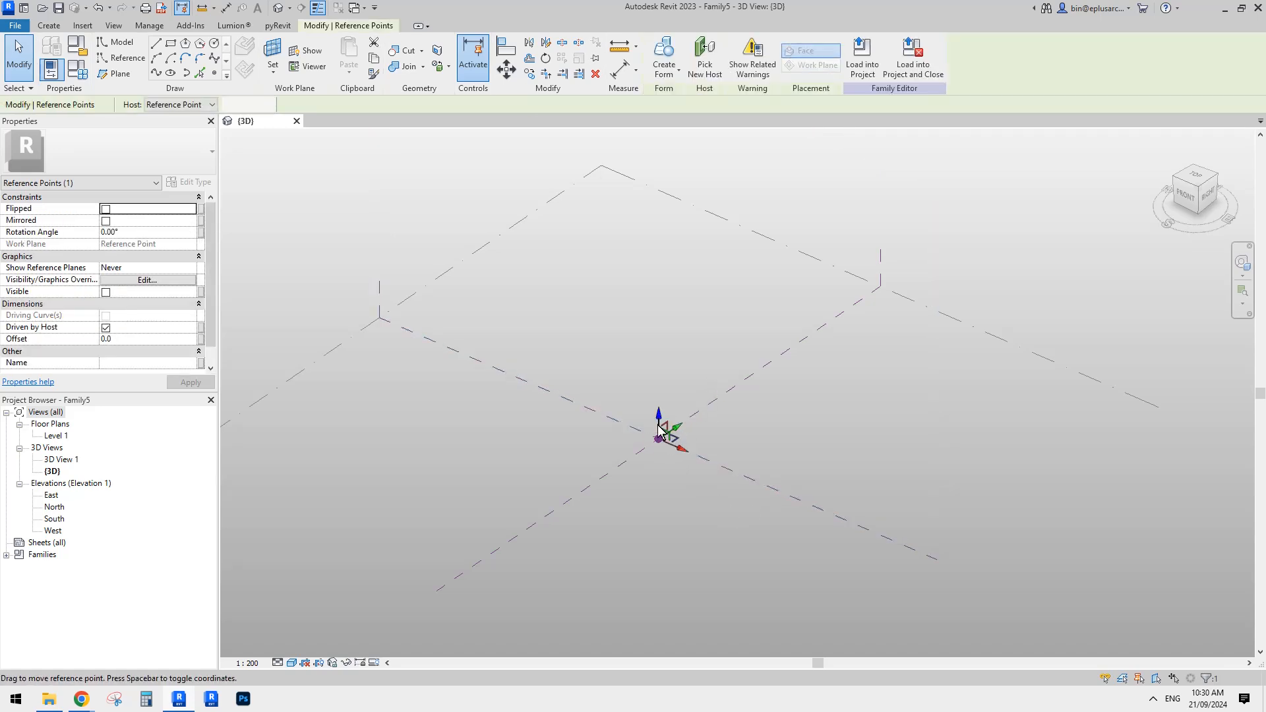
drag(658, 415, 658, 369)
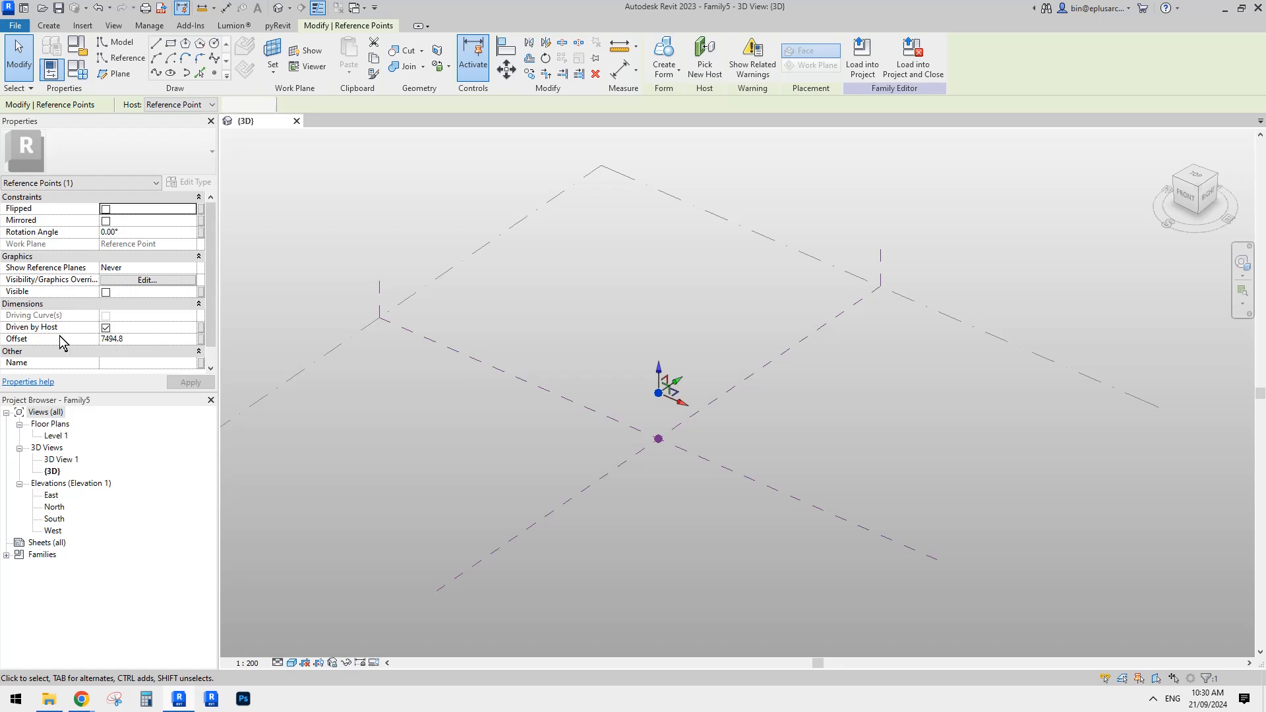
middle_drag(583, 421, 585, 413)
Associate the raised point's Offset with a new instance family parameter named H
click(201, 339)
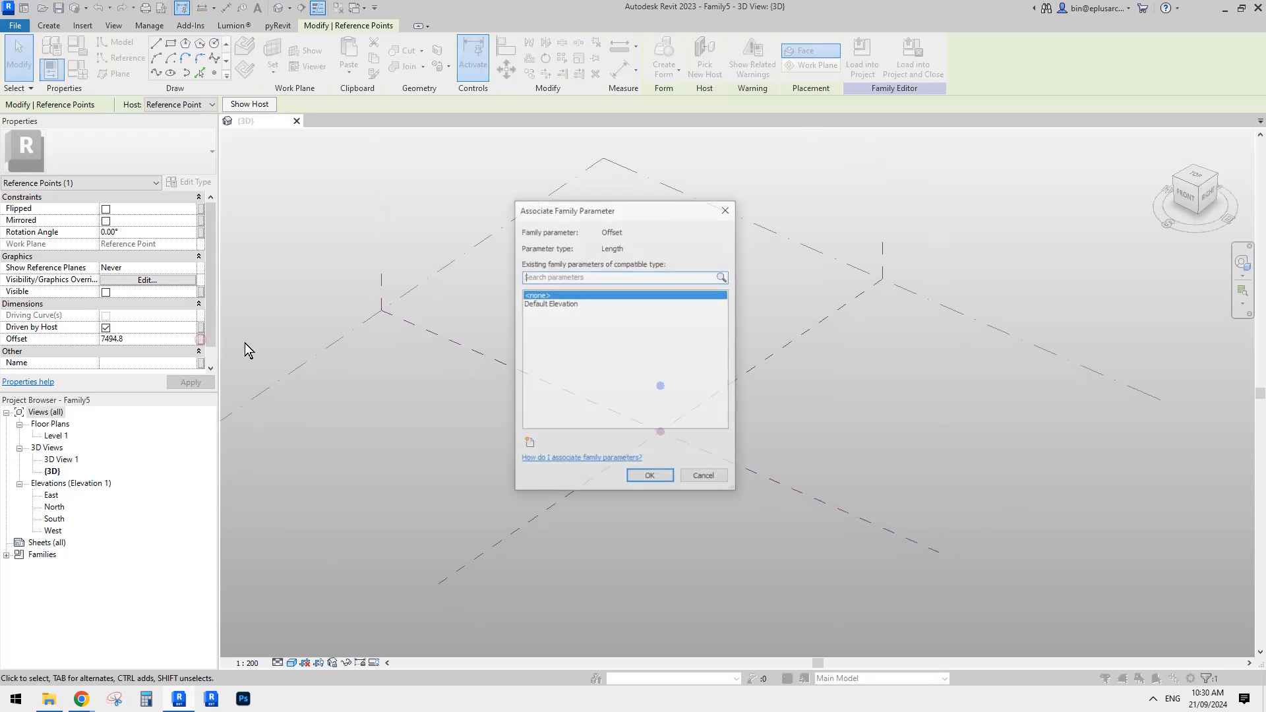
click(528, 444)
key(Caps_Lock)
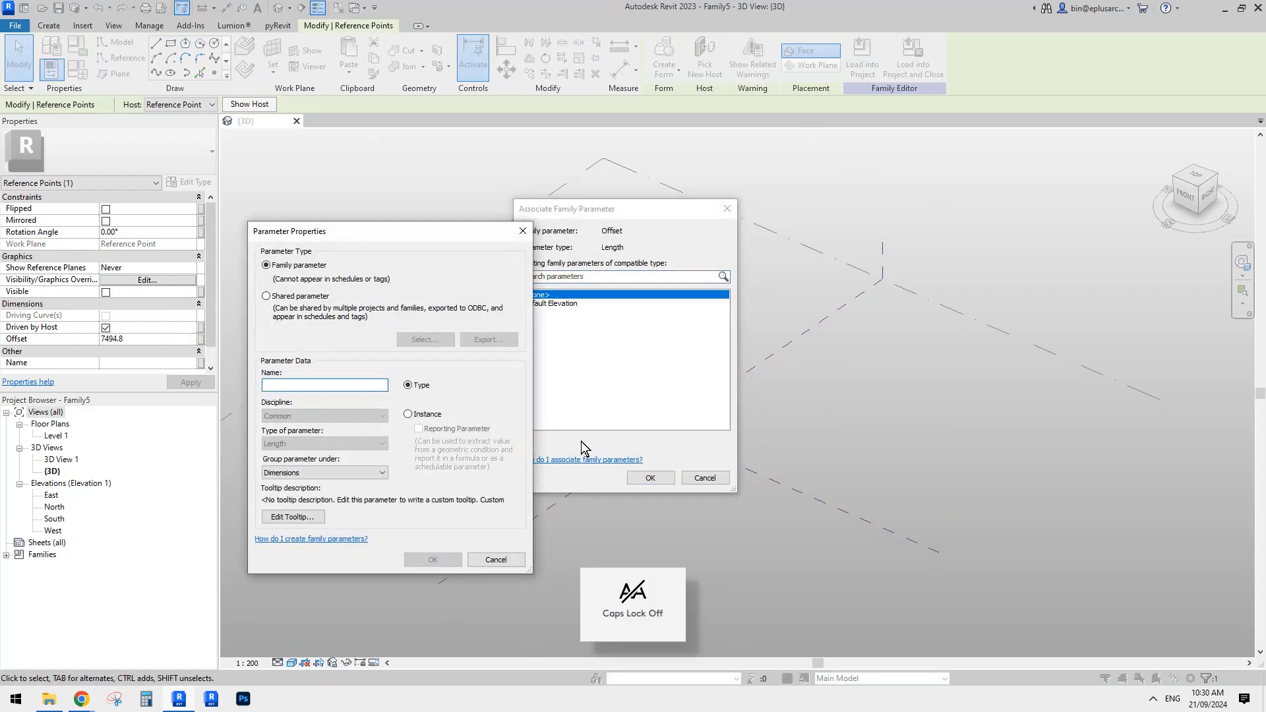
click(272, 385)
text(H)
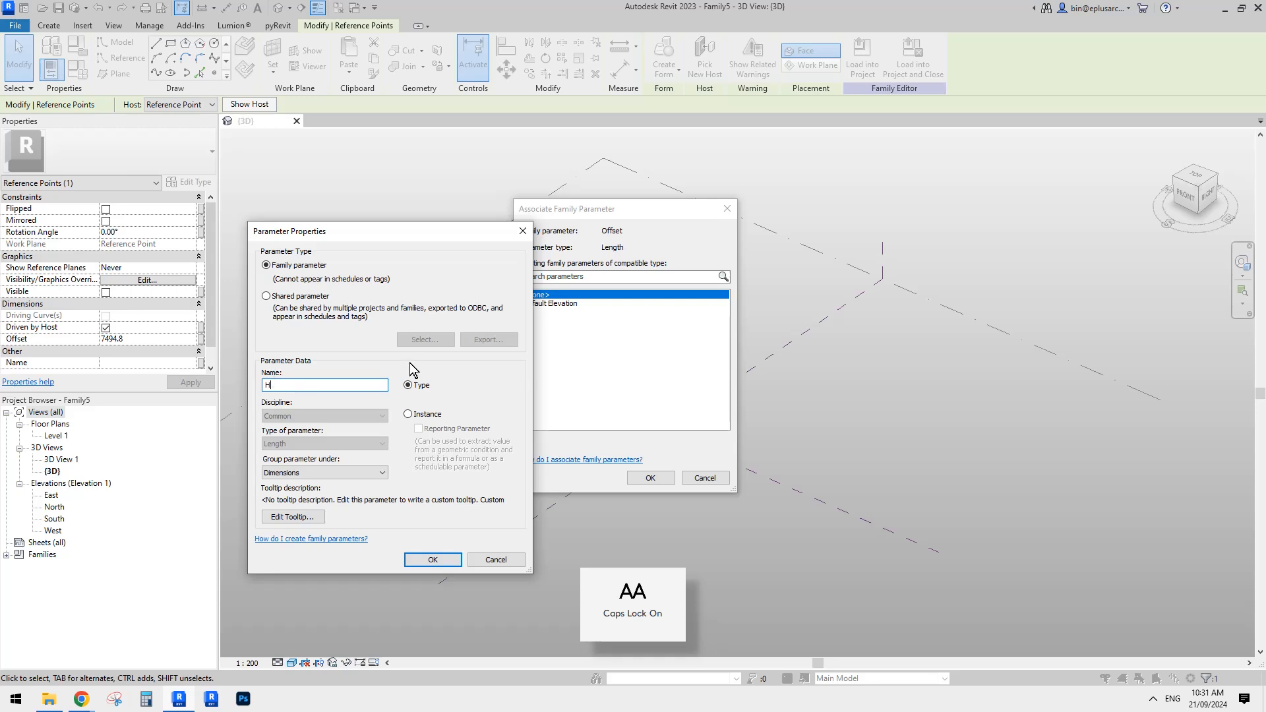
click(410, 415)
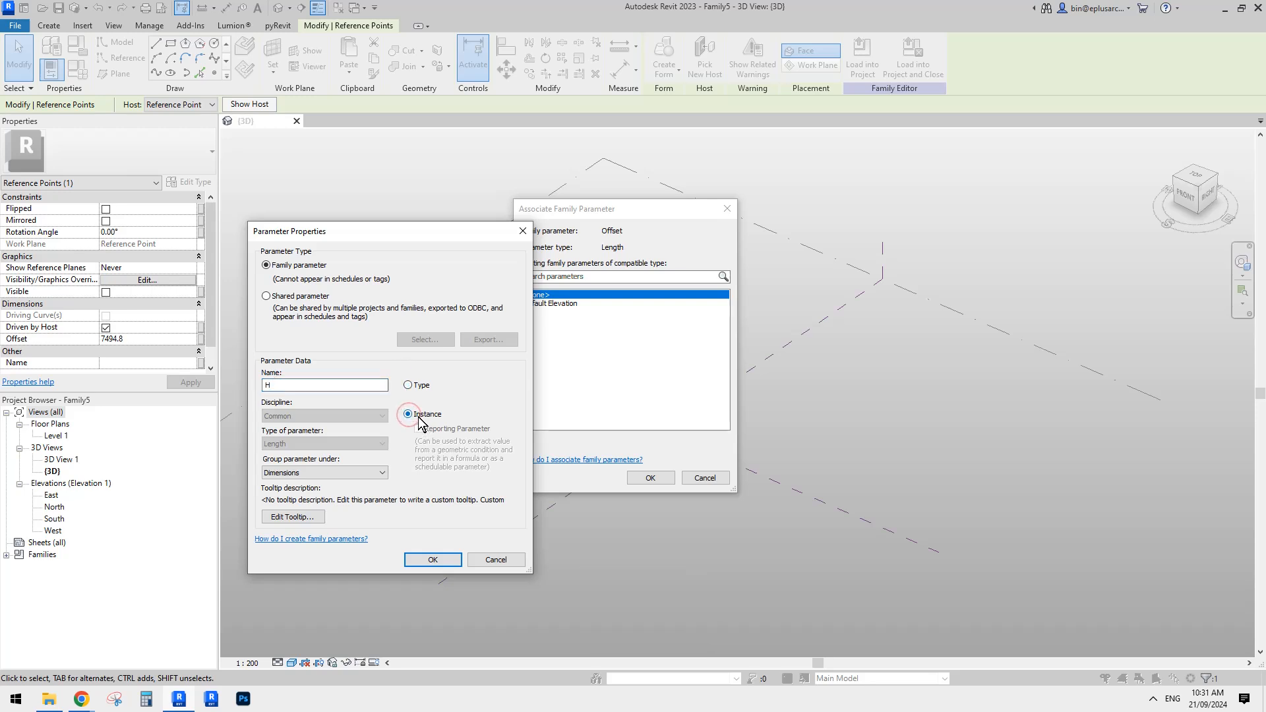
click(433, 559)
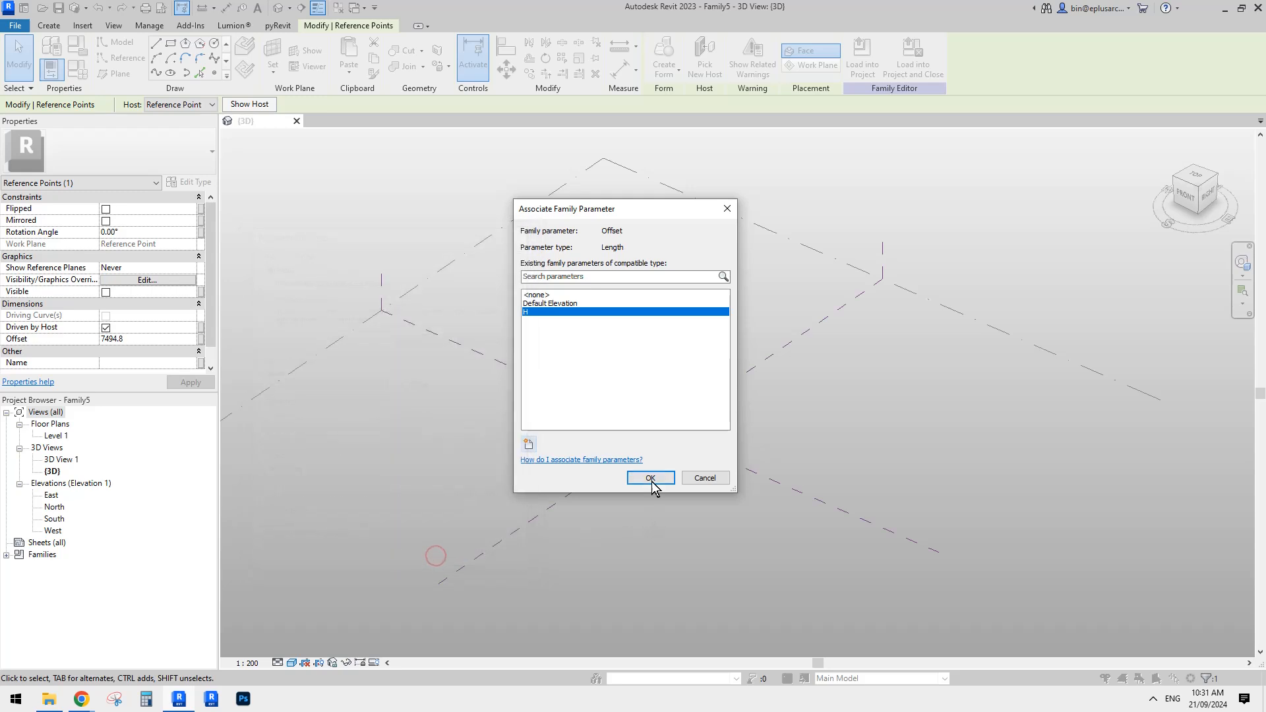
click(651, 479)
Move the upper reference point further up to an offset of about 14700
shift+middle_drag(688, 493, 706, 520)
click(706, 520)
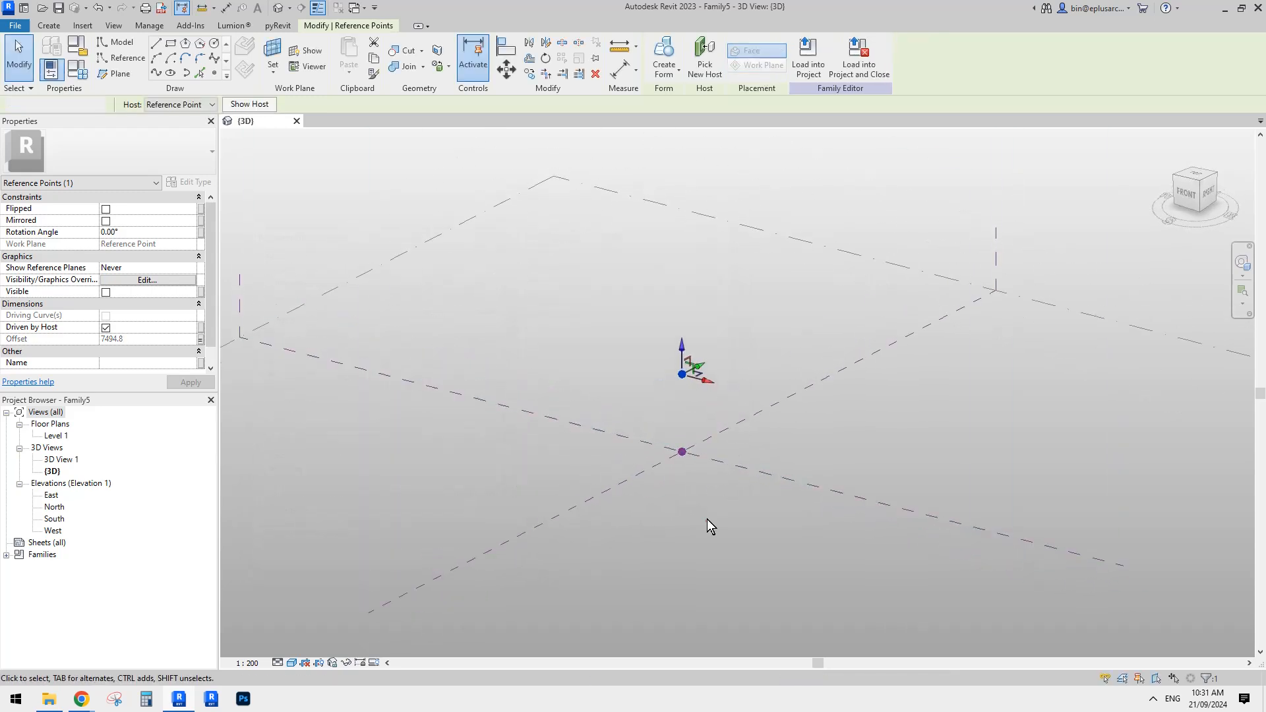
click(684, 378)
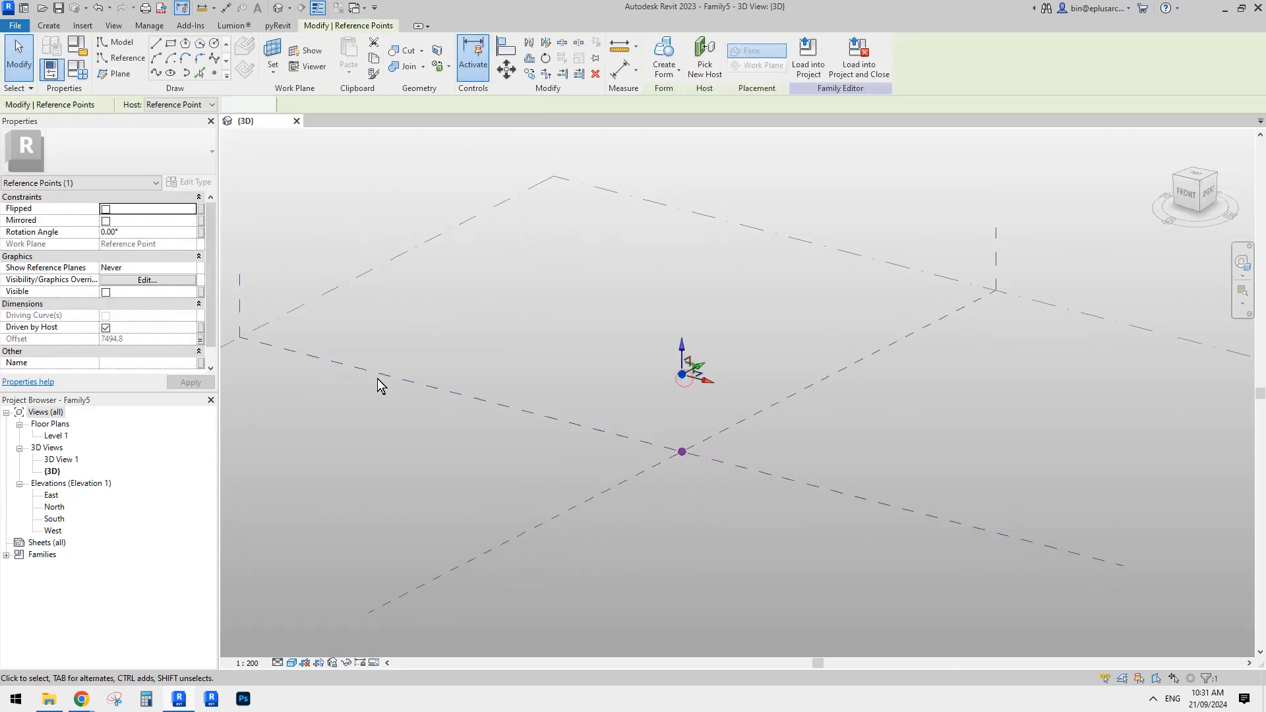
middle_drag(419, 288, 616, 302)
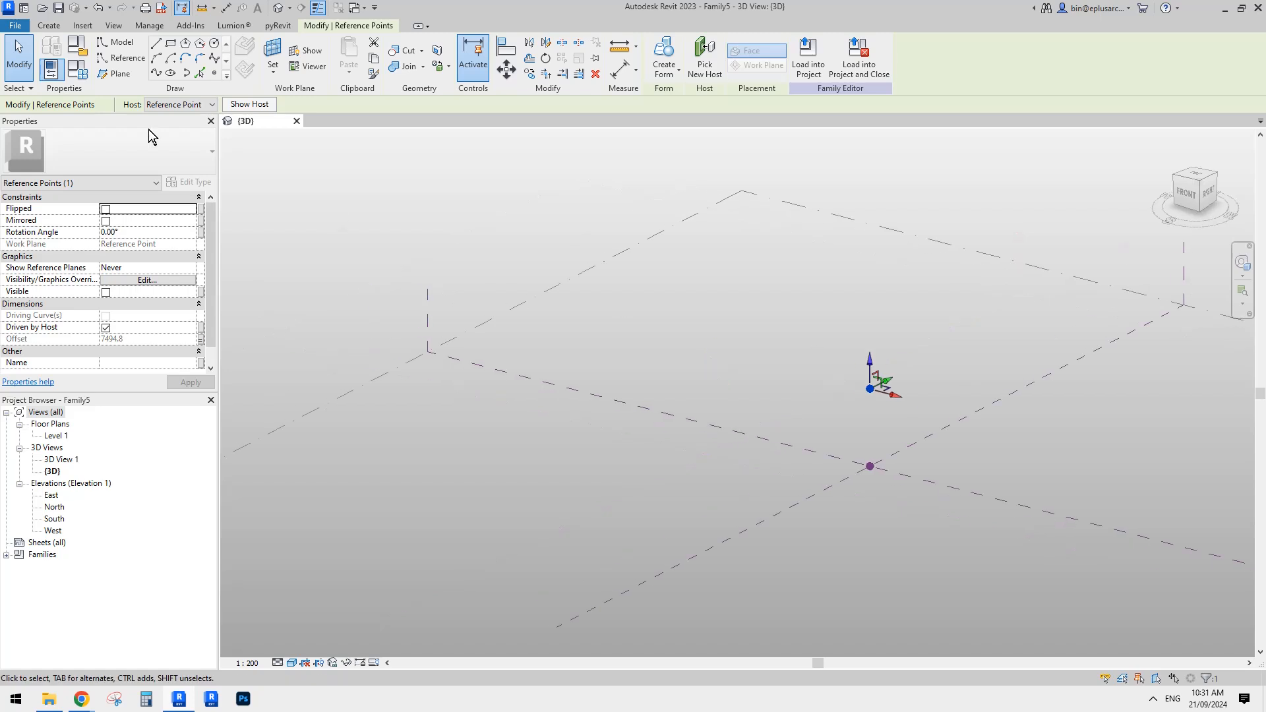
drag(870, 365, 871, 305)
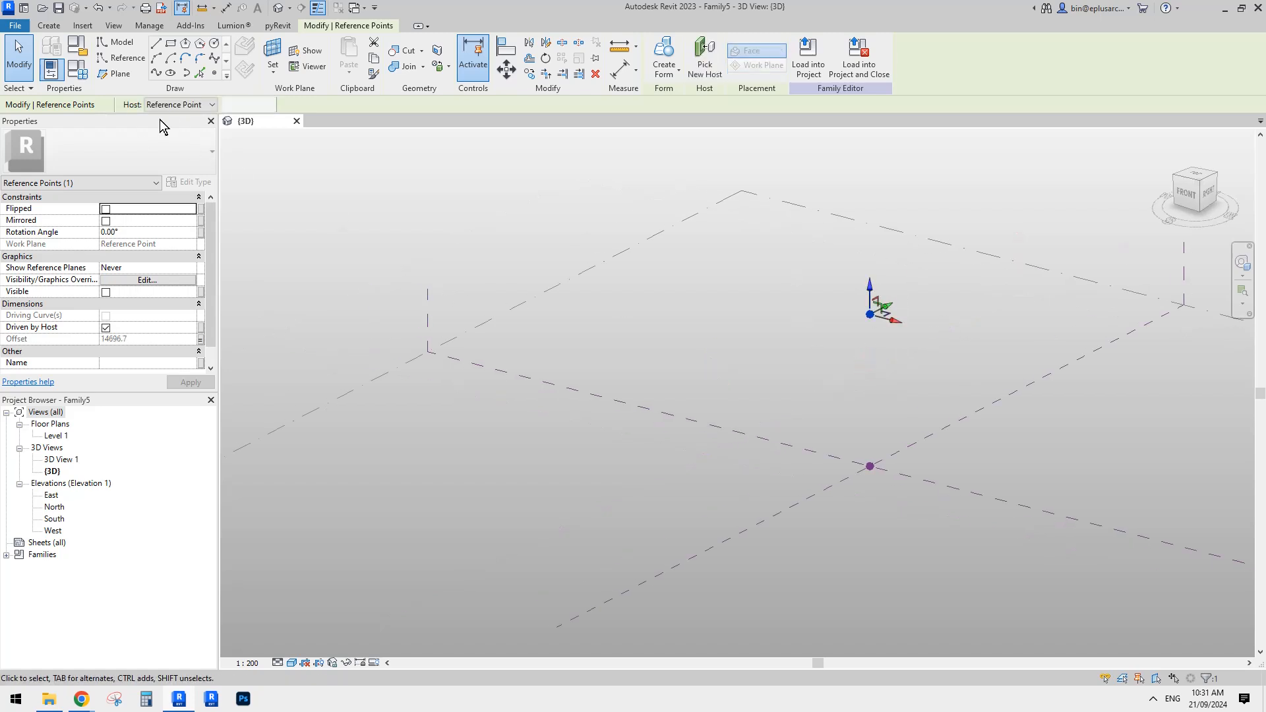
Set the family parameter H to 20000 in the family types
click(77, 69)
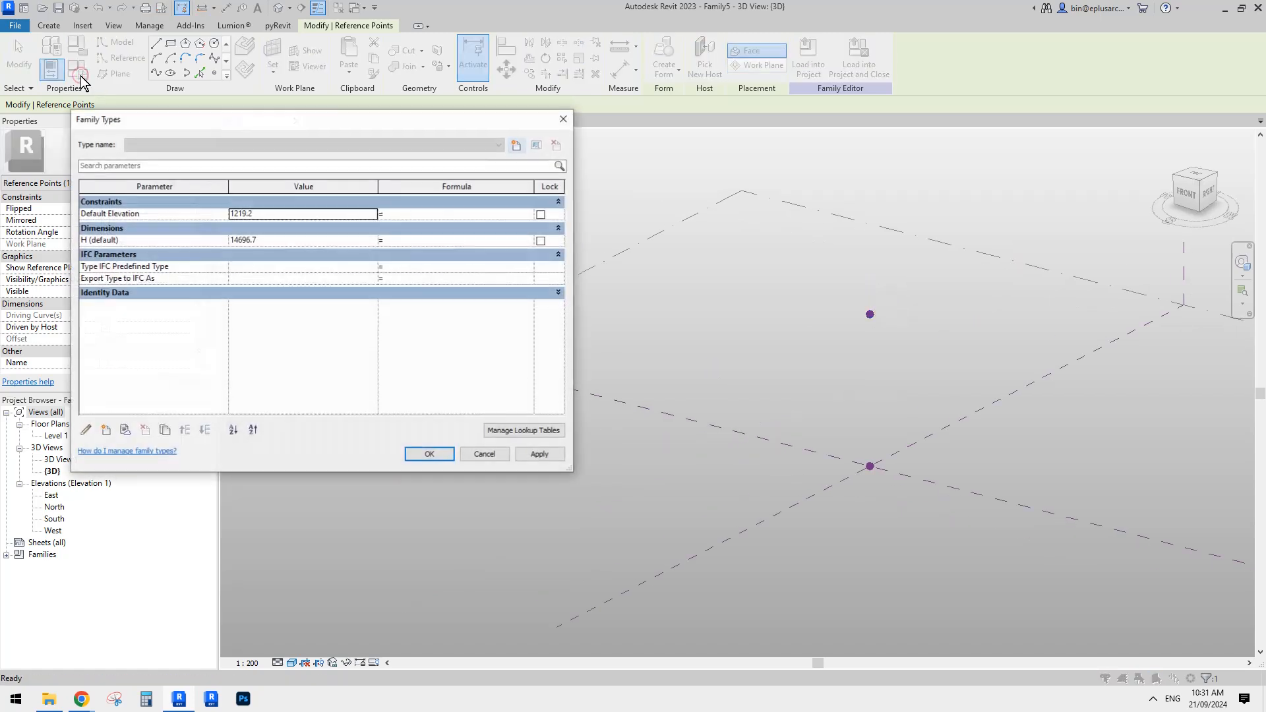
click(266, 240)
text(20000)
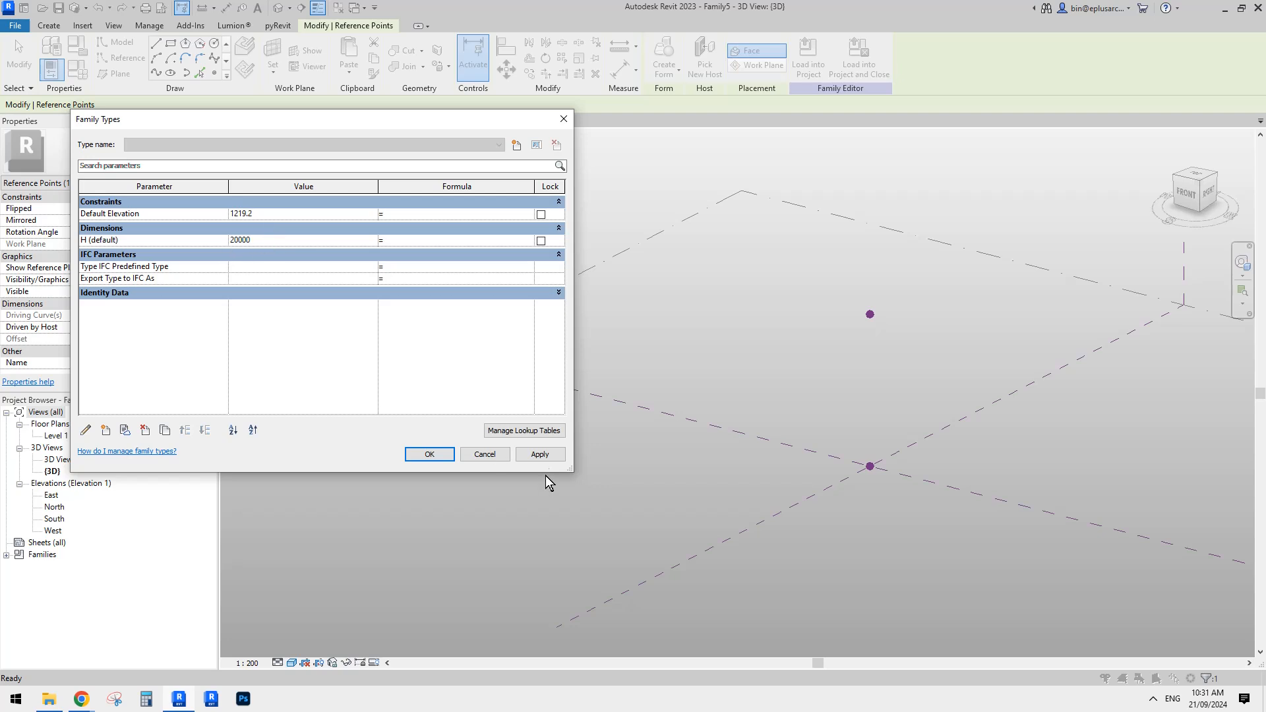
click(547, 455)
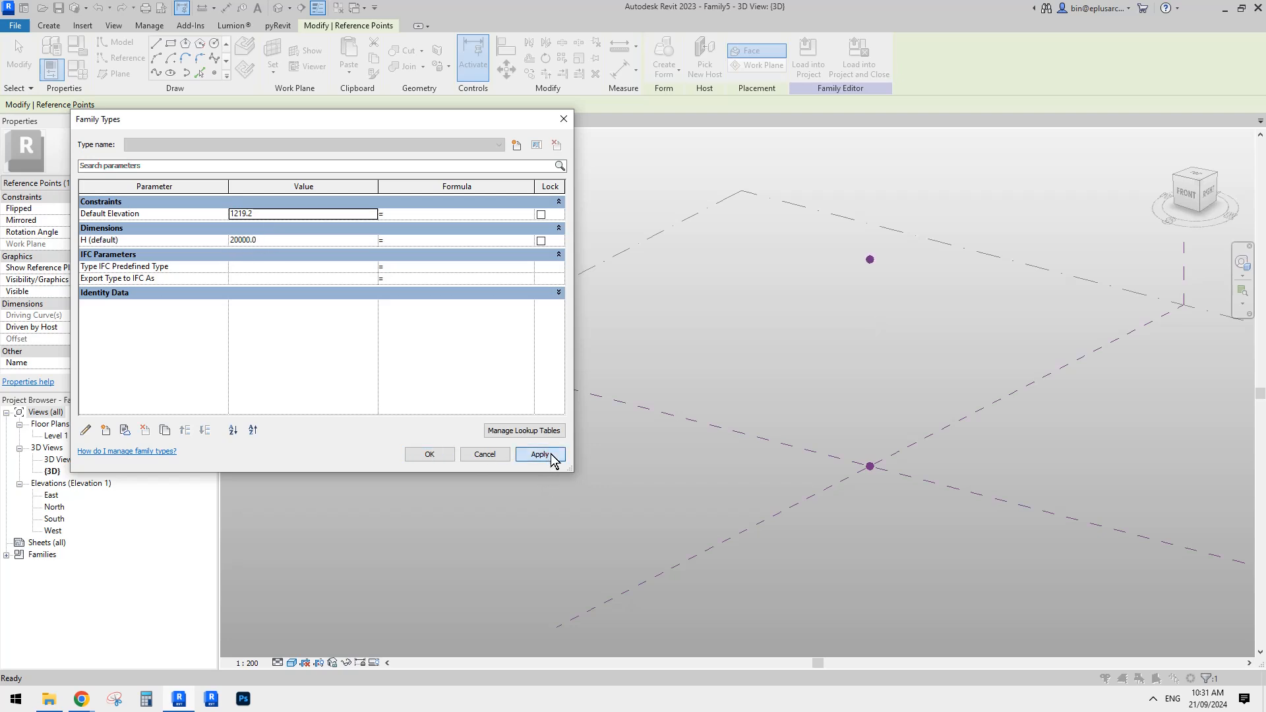
click(499, 455)
Connect the two reference points with a spline through points and make it a reference line
drag(737, 282, 884, 576)
click(170, 72)
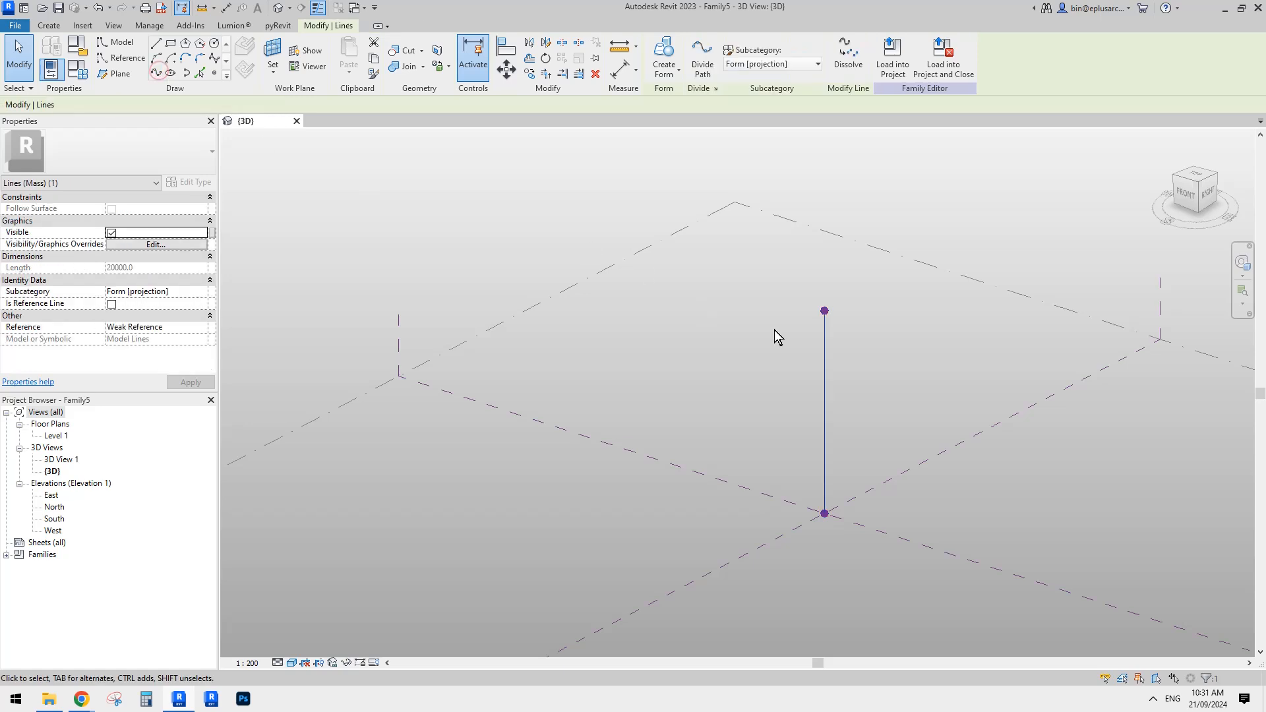
shift+middle_drag(773, 330, 732, 307)
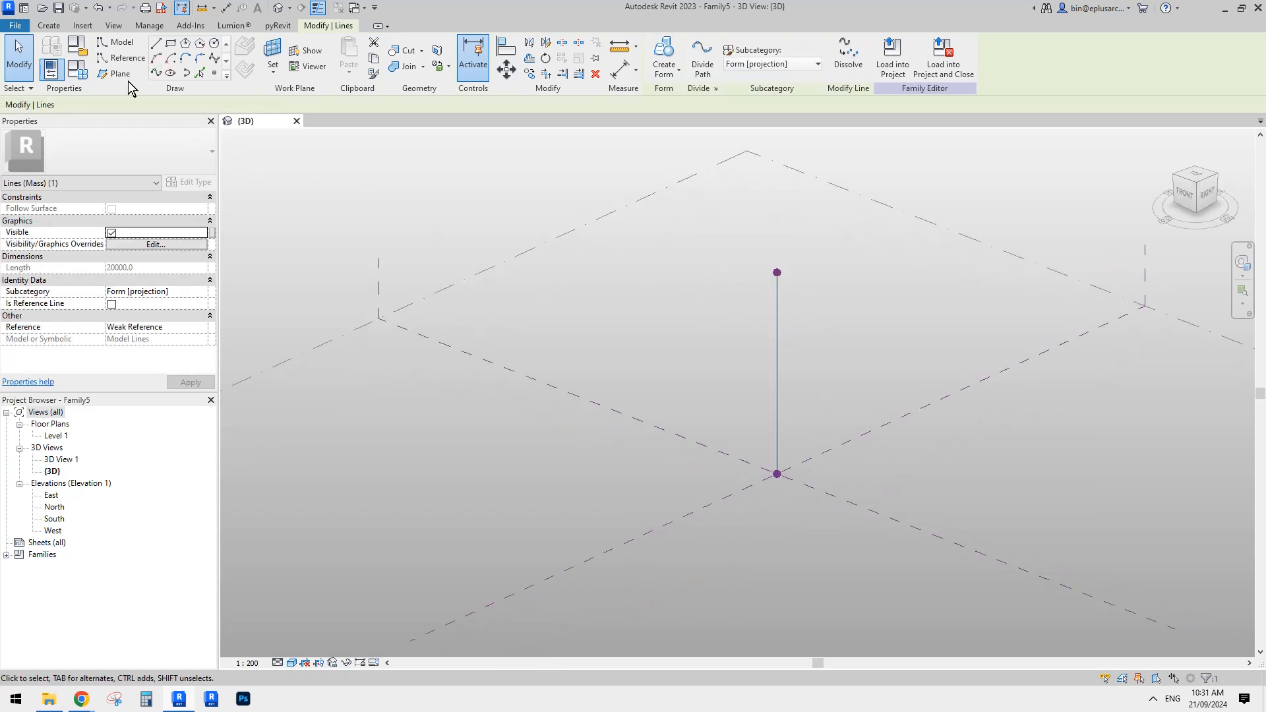
click(114, 304)
click(675, 271)
scroll(801, 366, down, 1)
middle_drag(802, 367, 763, 391)
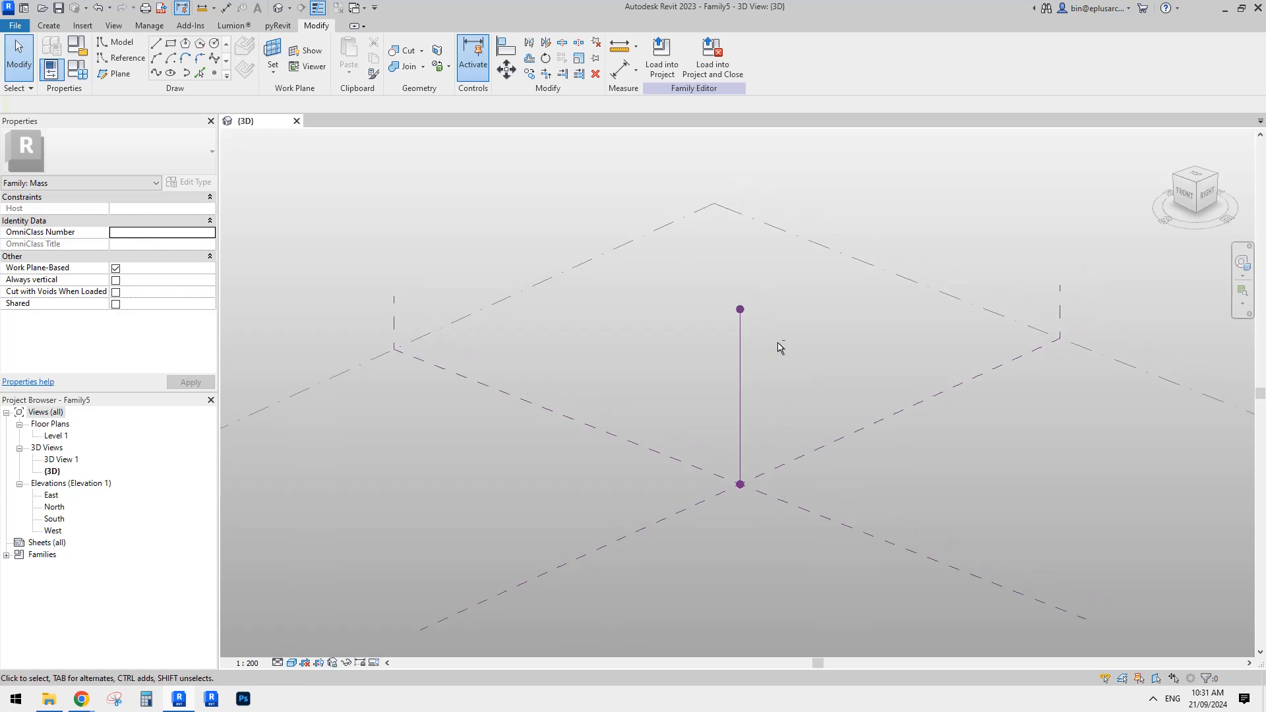
Place a reference point hosted on the vertical reference line, a little below its upper end
mouse_move(755, 333)
shift+middle_down()
mouse_move(748, 387)
mouse_move(781, 382)
mouse_move(784, 350)
mouse_move(791, 367)
mouse_move(758, 338)
shift+middle_up()
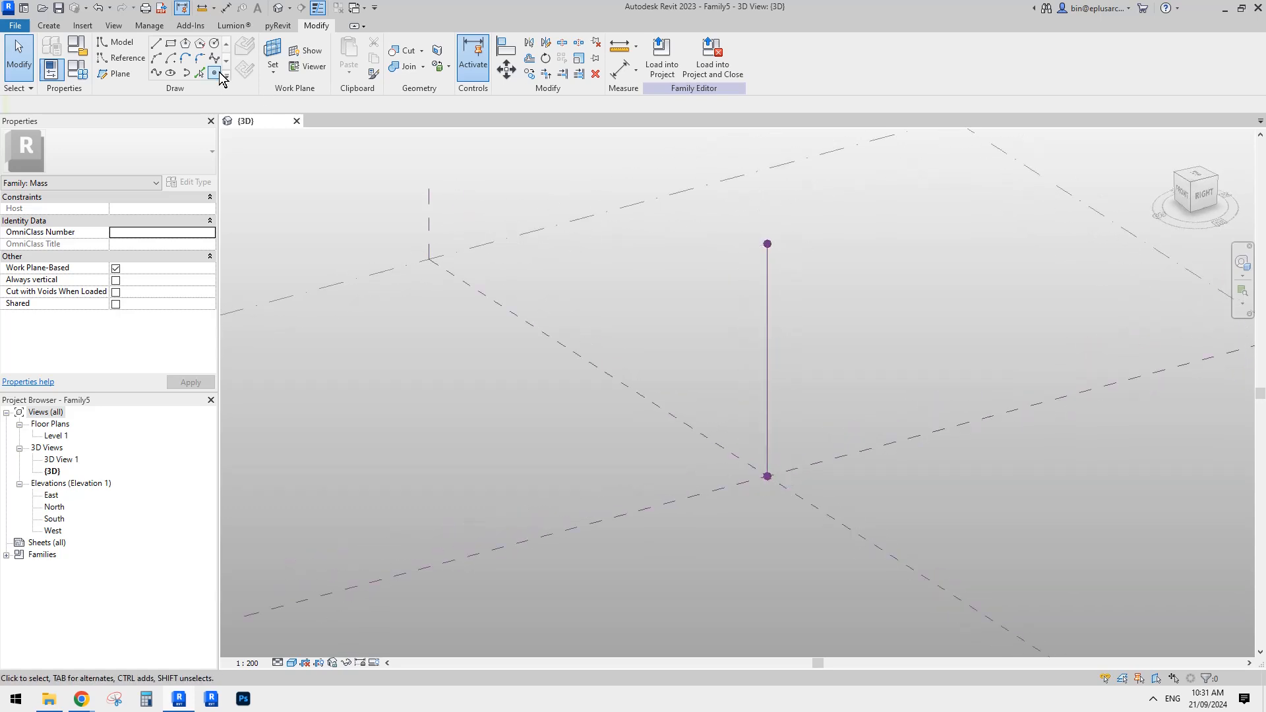
click(216, 73)
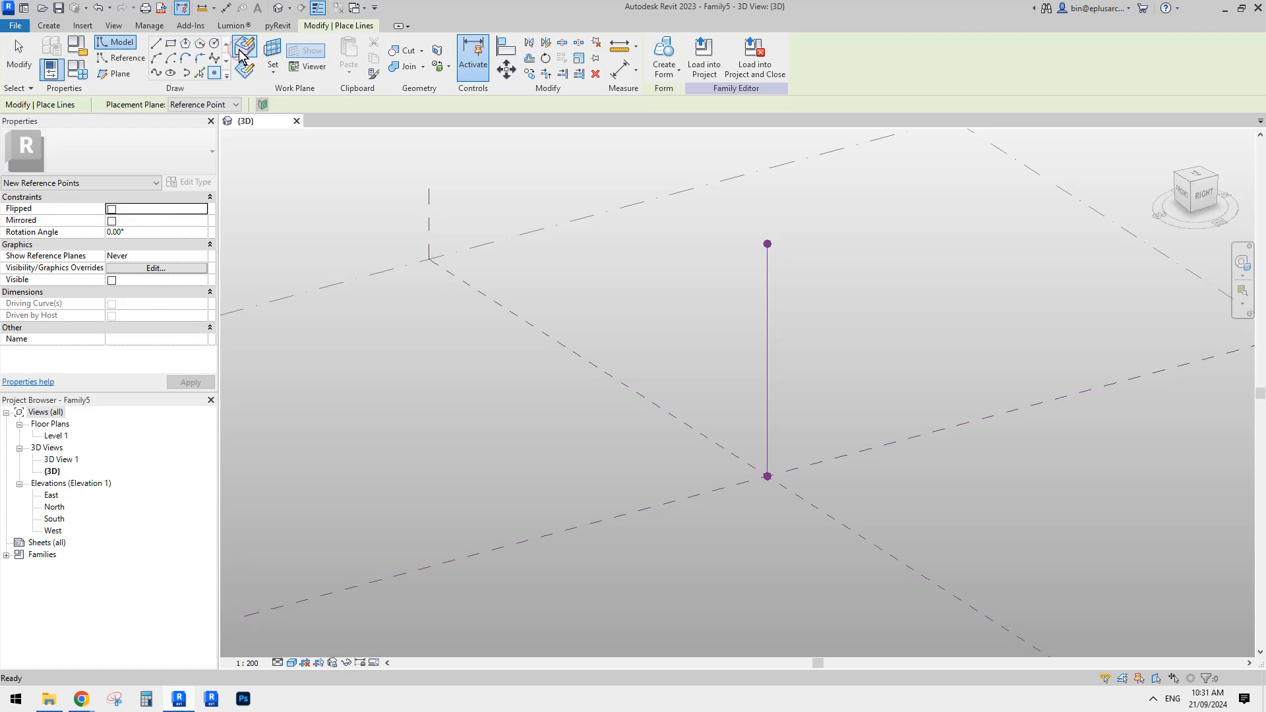
click(241, 52)
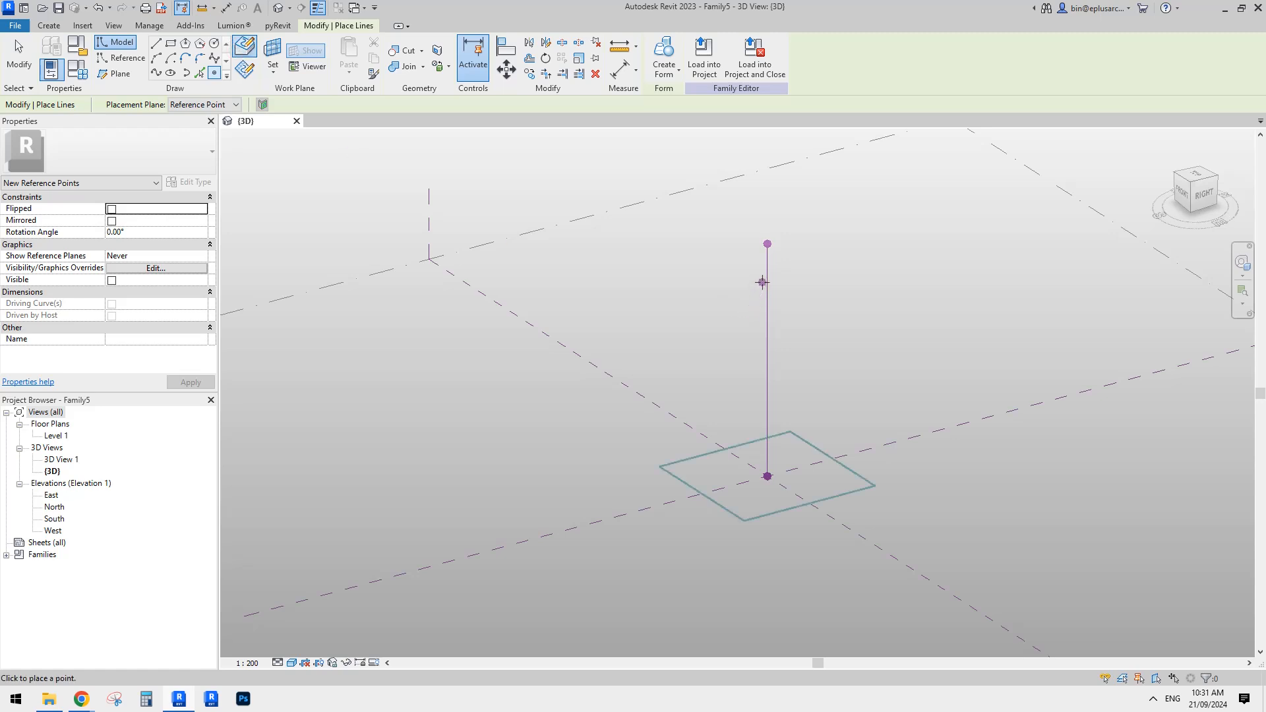
click(765, 301)
scroll(811, 319, up, 3)
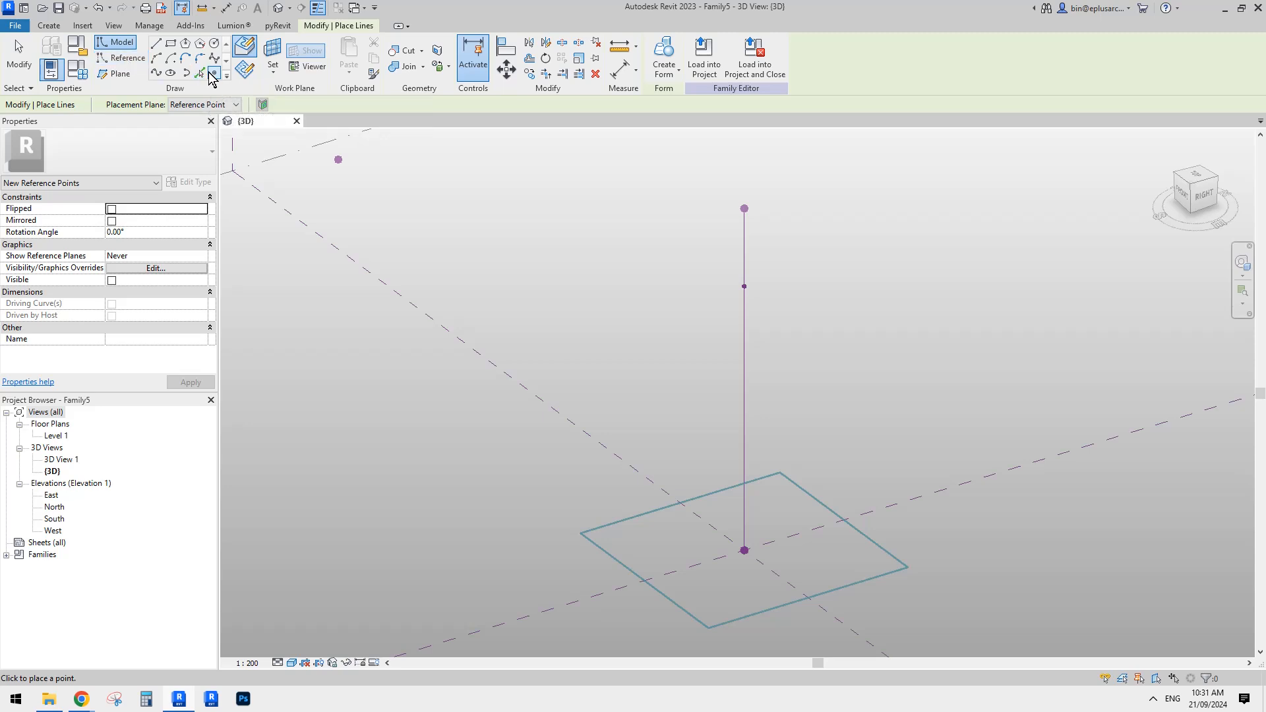
Try to place a reference point over the hosted point, using that point's vertical plane as work plane
click(245, 70)
key(Escape)
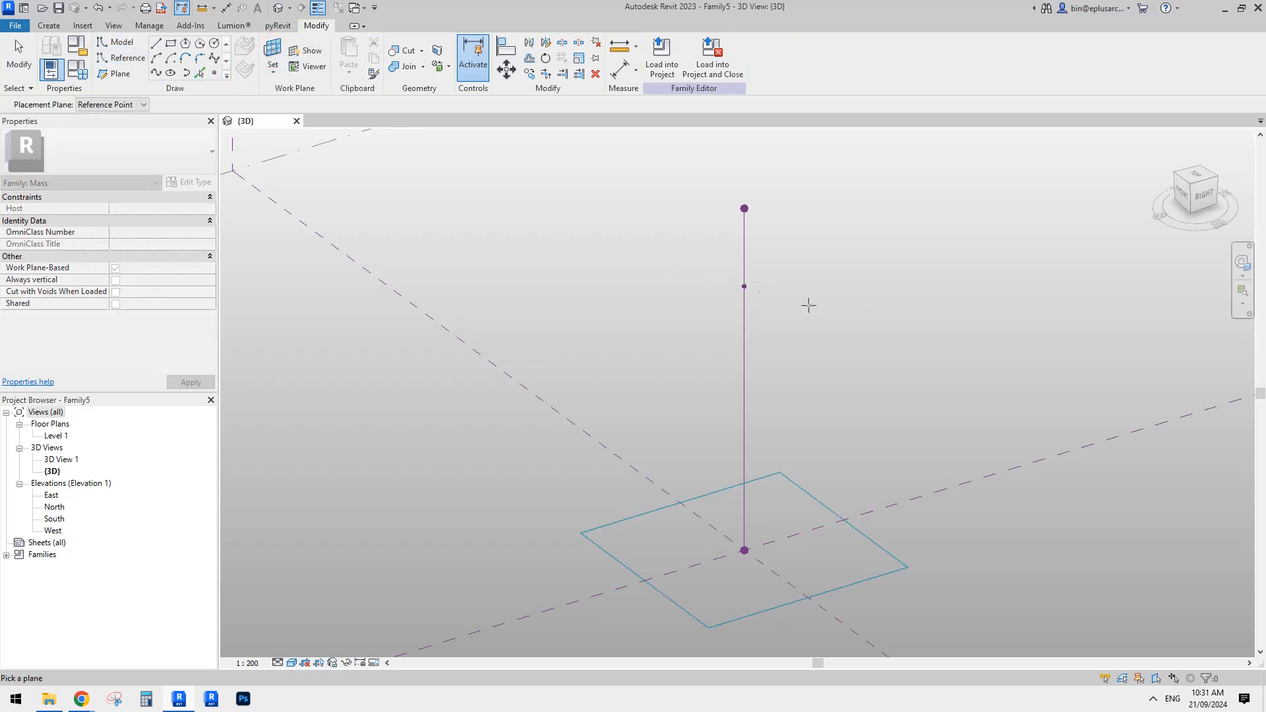
key(Tab)
click(743, 287)
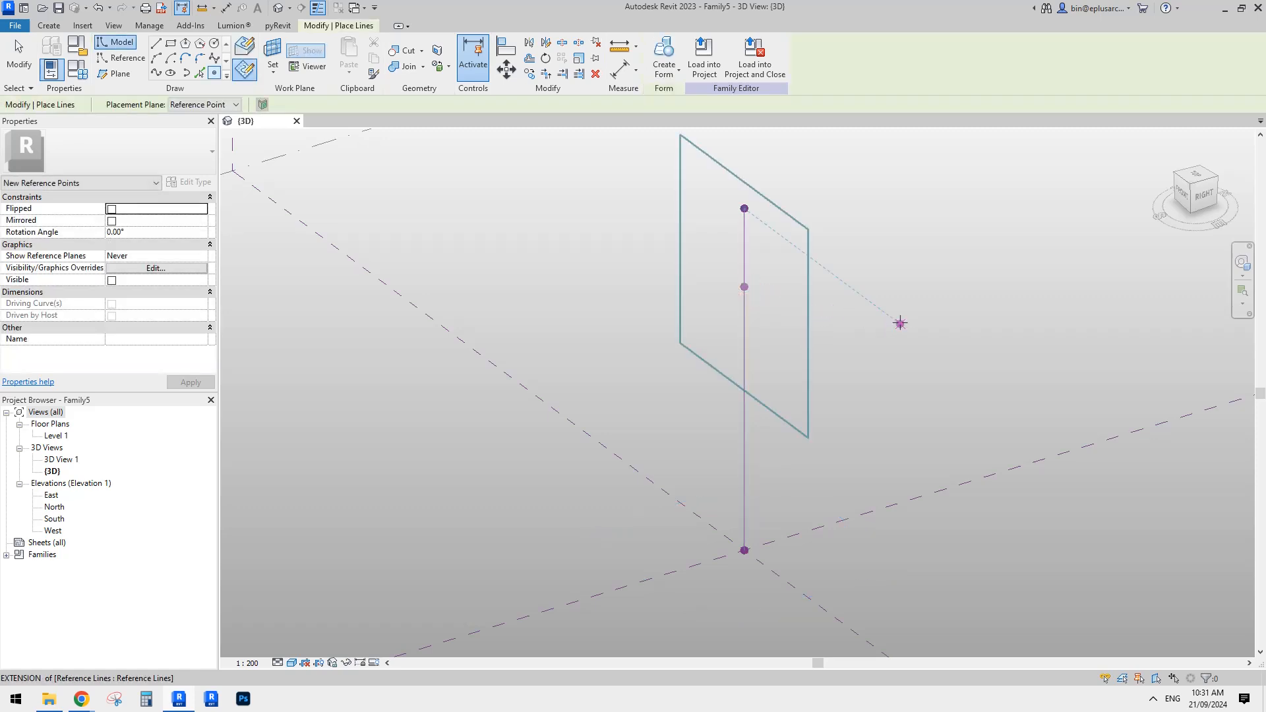
key(Escape)
key(Escape)
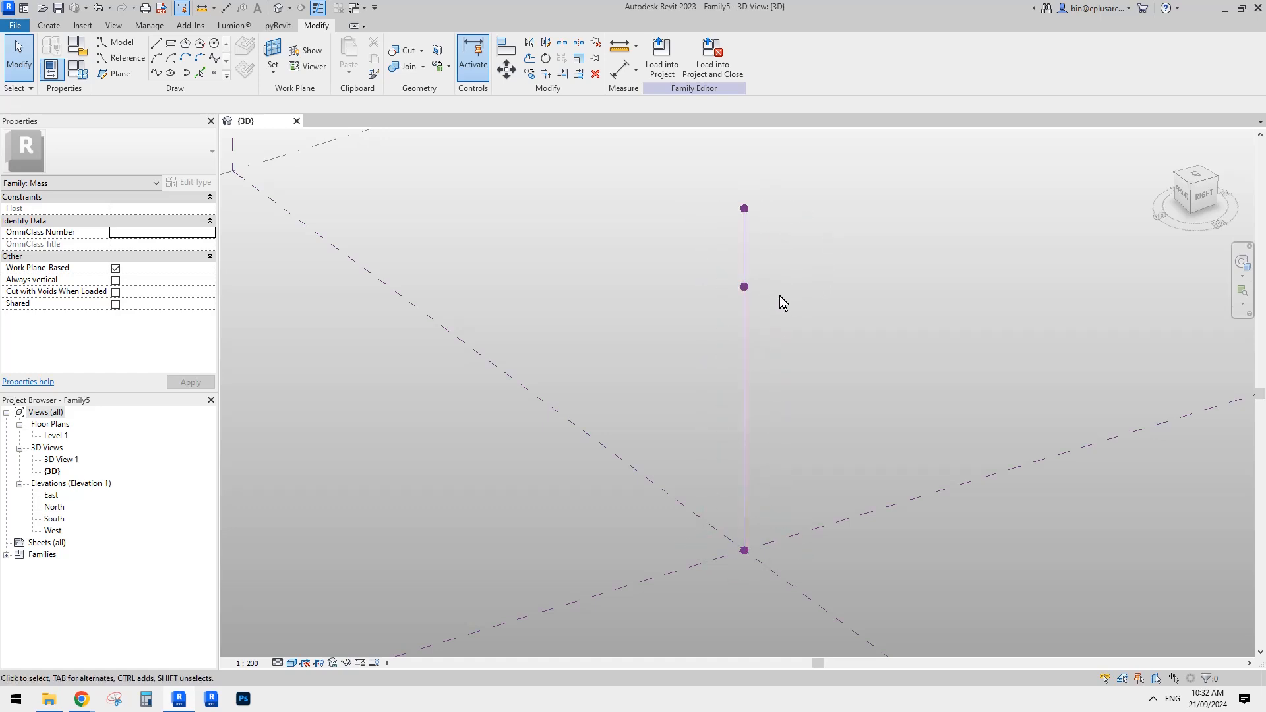
key(ctrl+z)
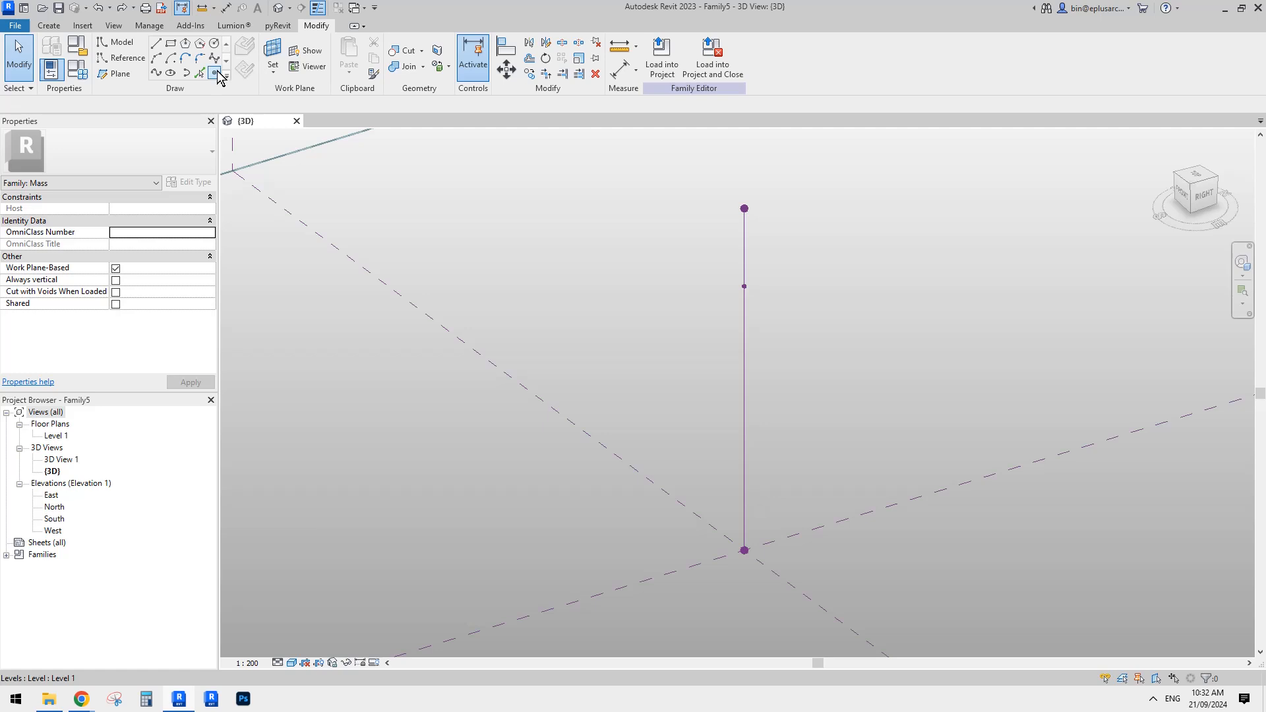
Place a reference point on the hosted point's vertical plane and move it horizontally off the axis to an offset of about 6240
click(216, 73)
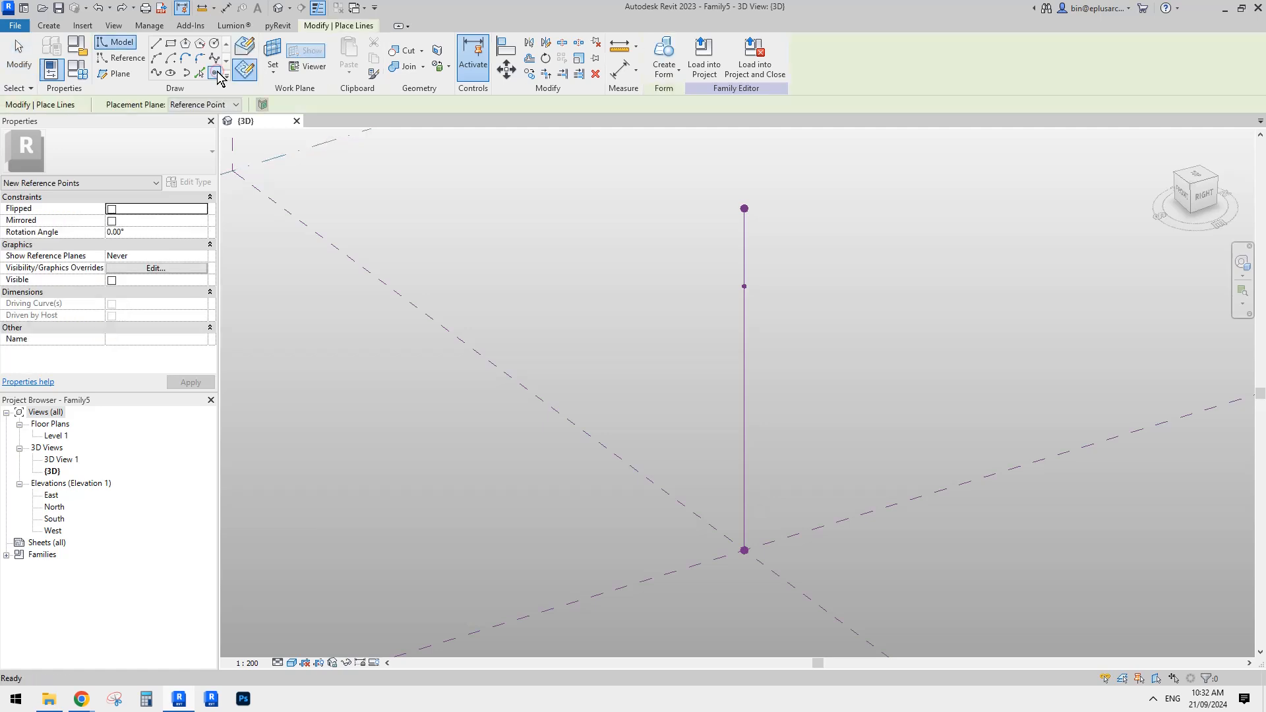
click(274, 56)
key(Tab)
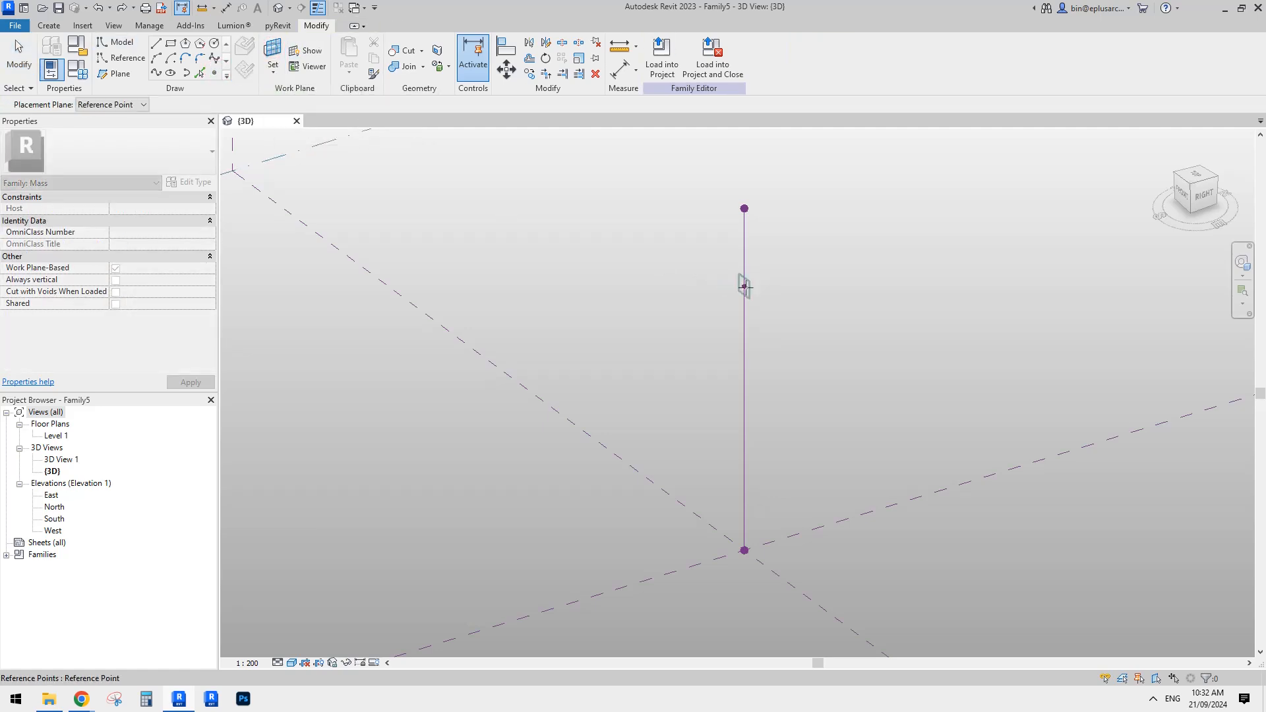
click(744, 286)
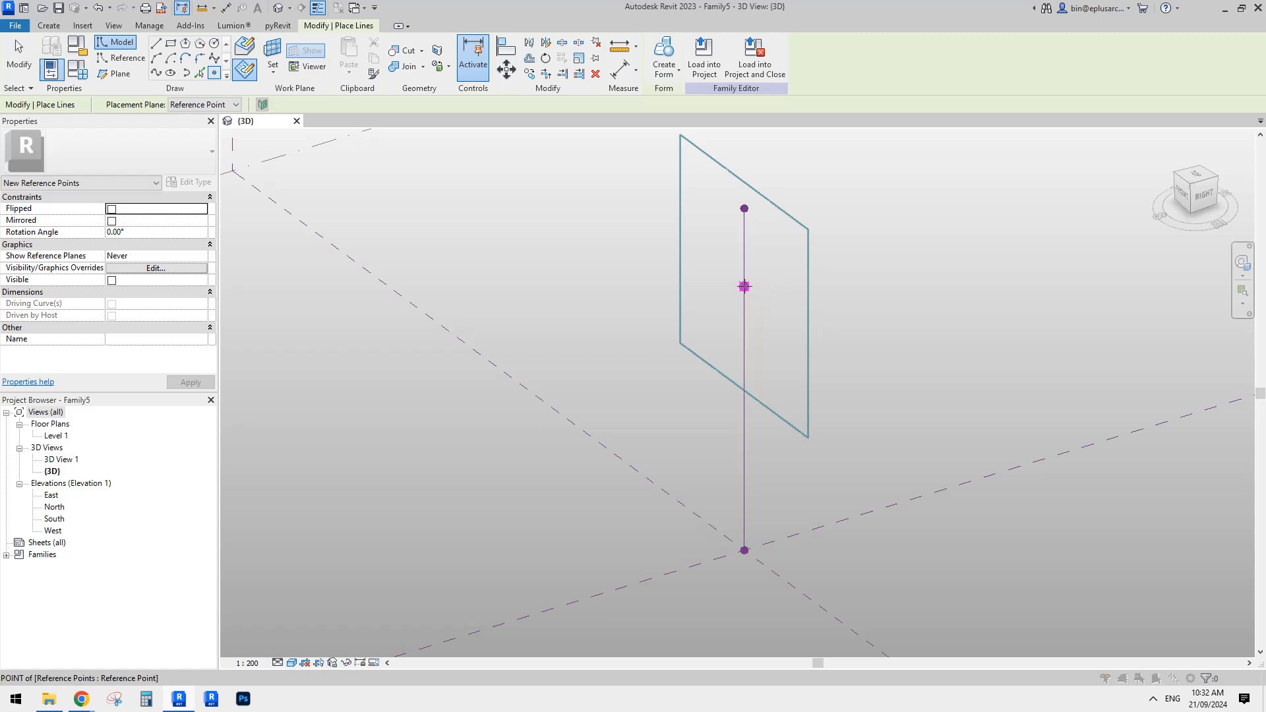
click(744, 286)
drag(676, 283, 531, 226)
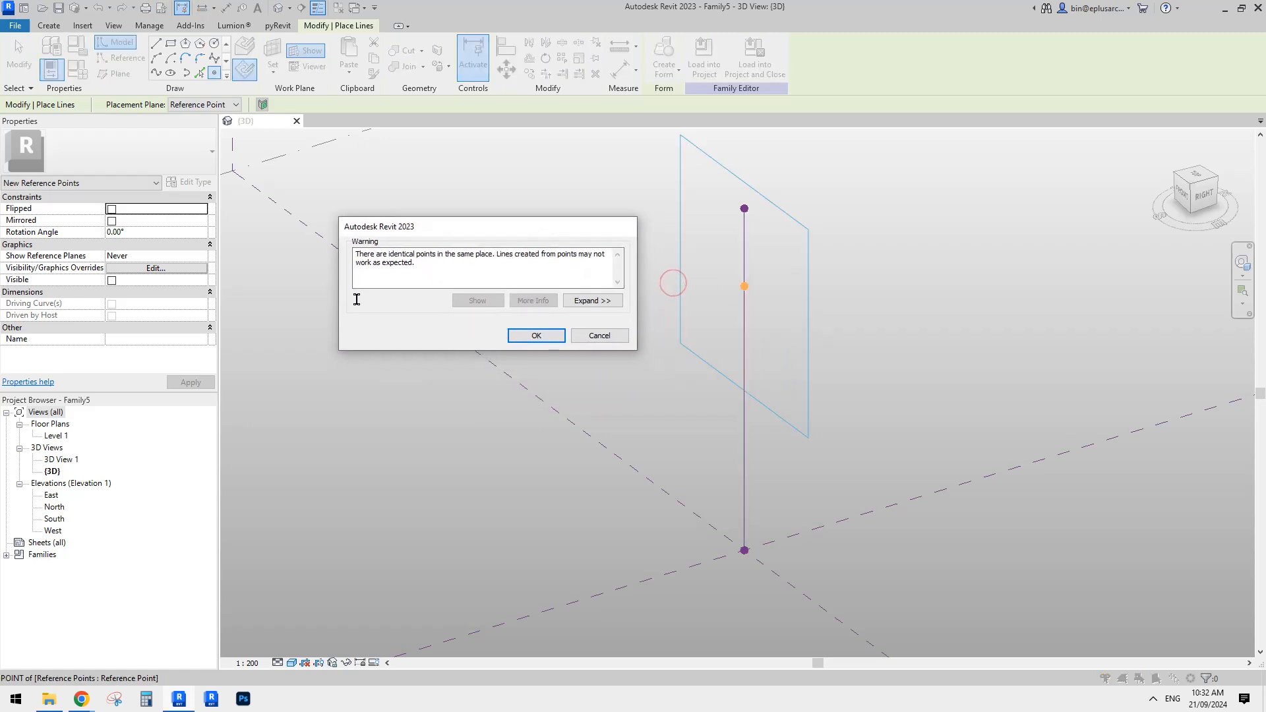
click(527, 338)
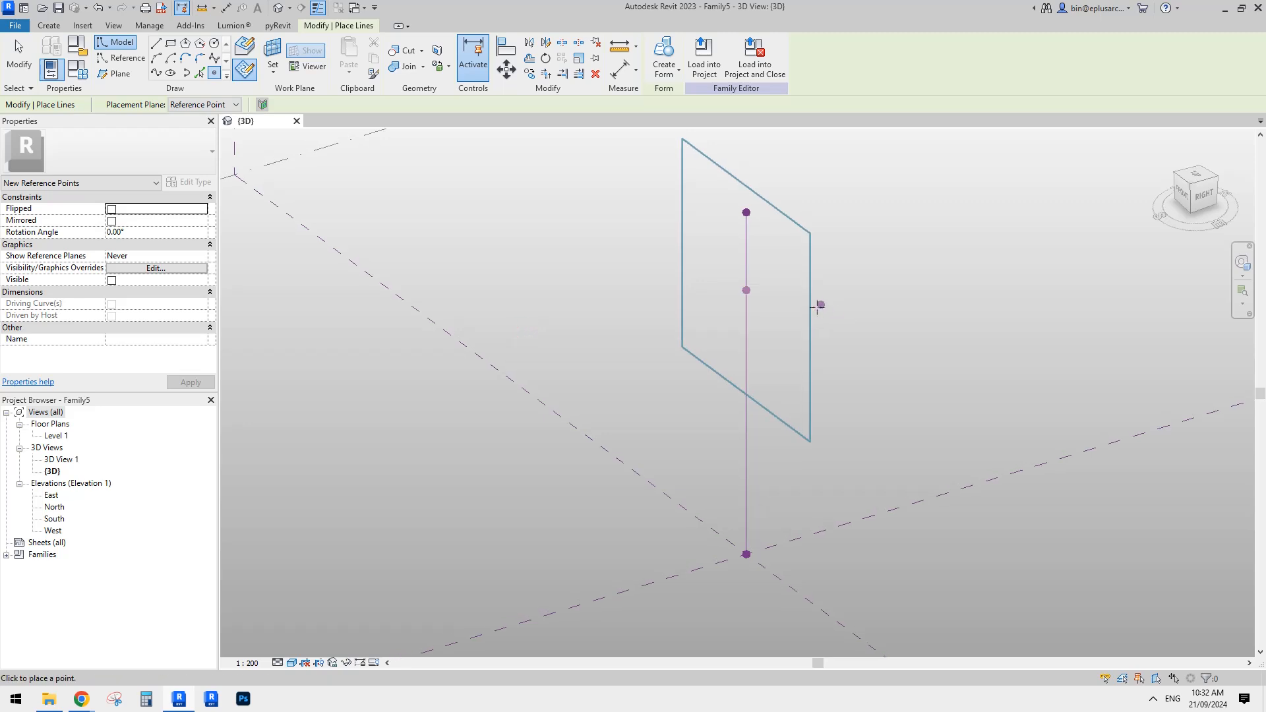
key(Escape)
key(Escape)
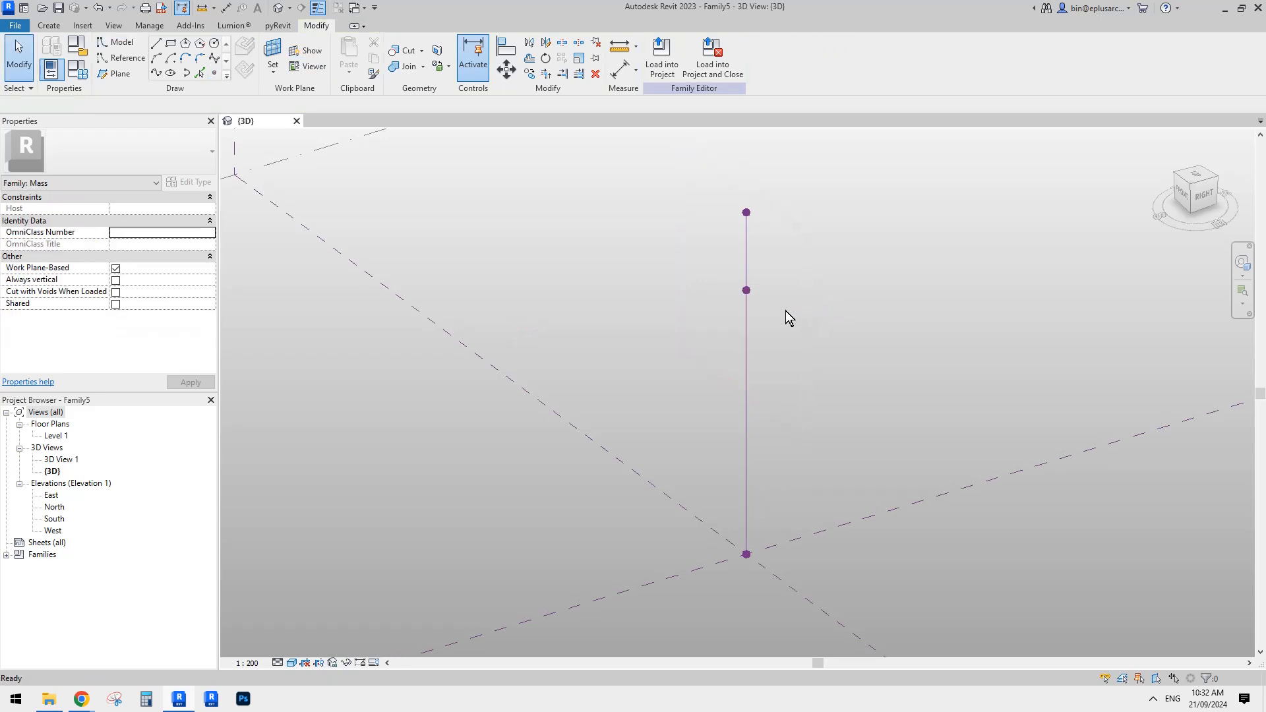
click(746, 291)
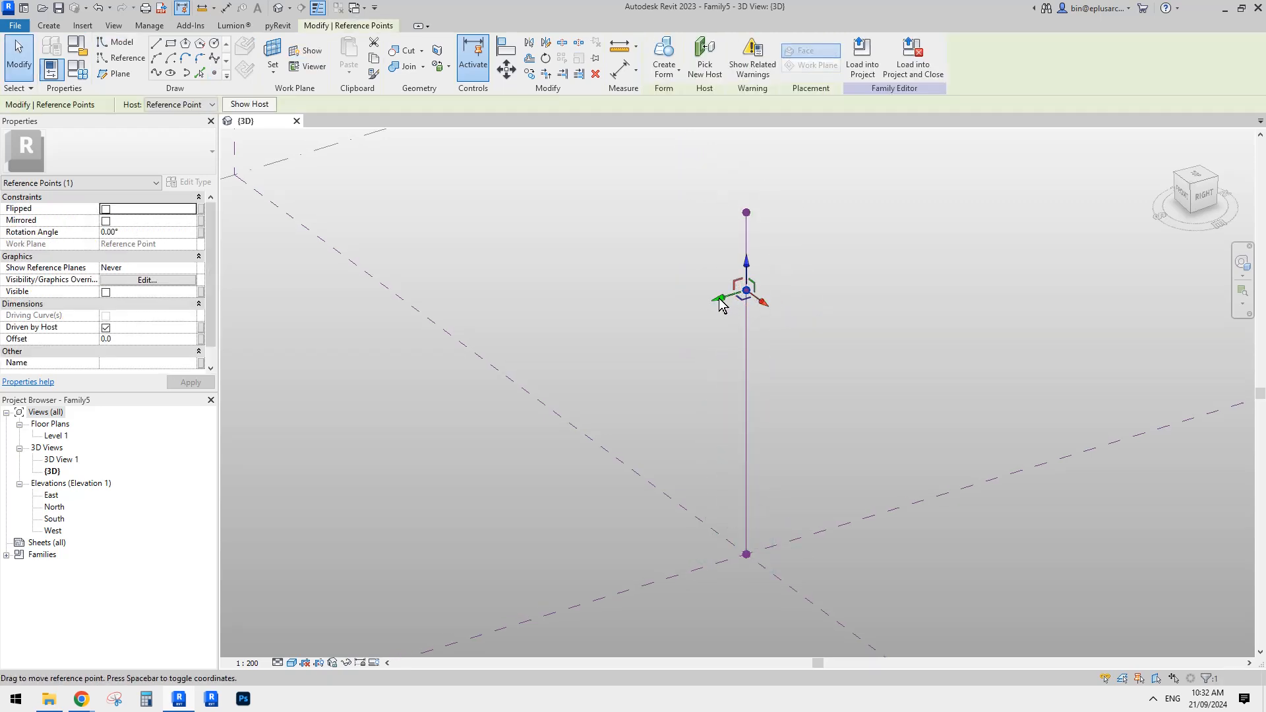
drag(718, 303, 621, 336)
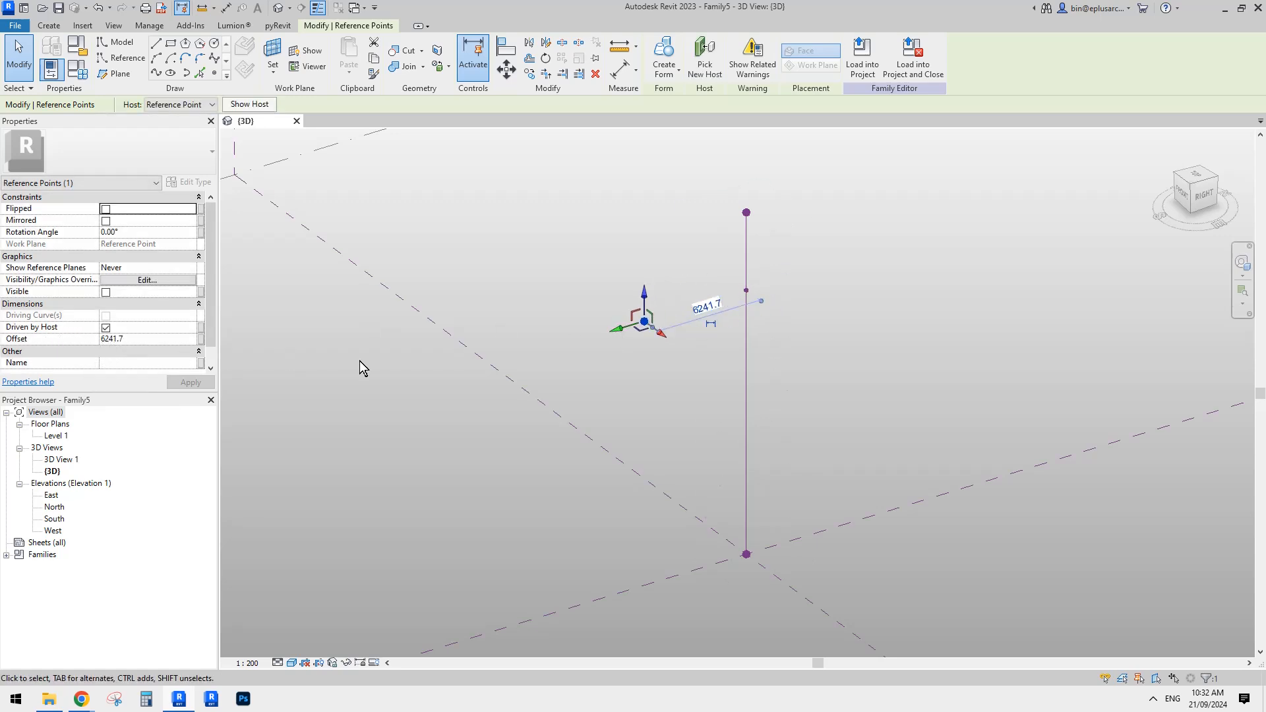
Associate the offset point's Offset with a new instance family parameter named r1
click(199, 339)
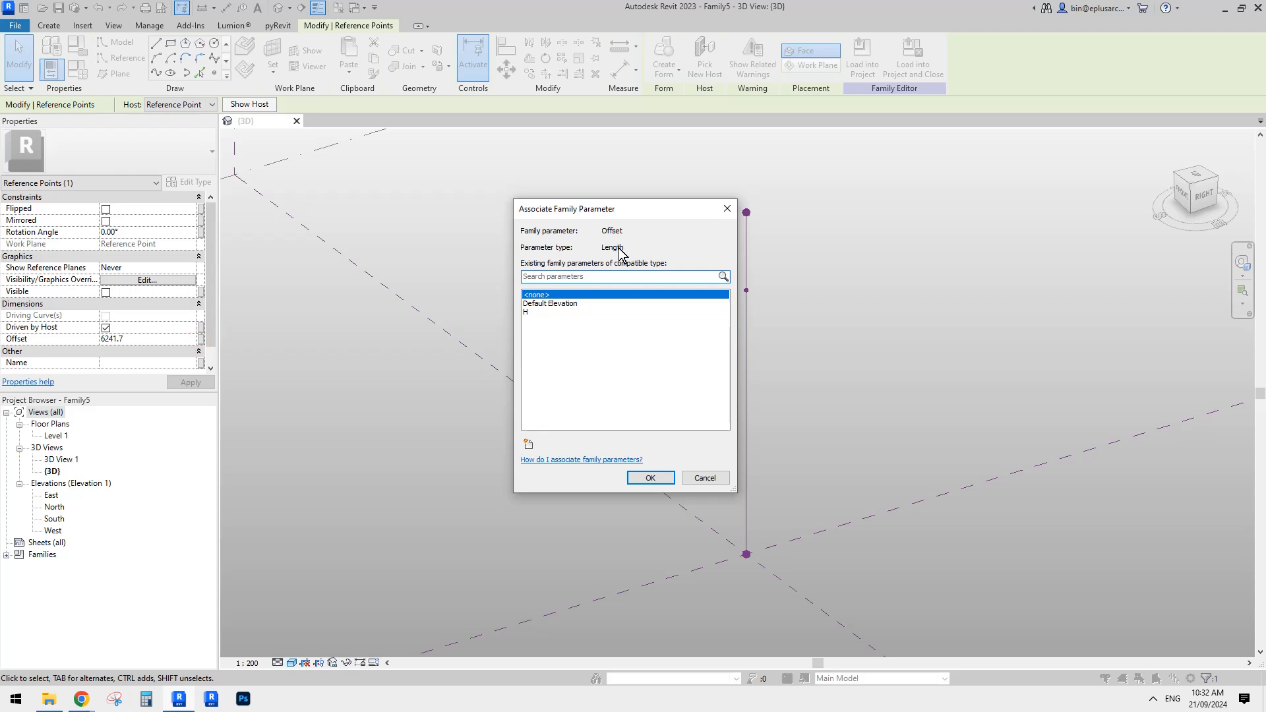
click(528, 443)
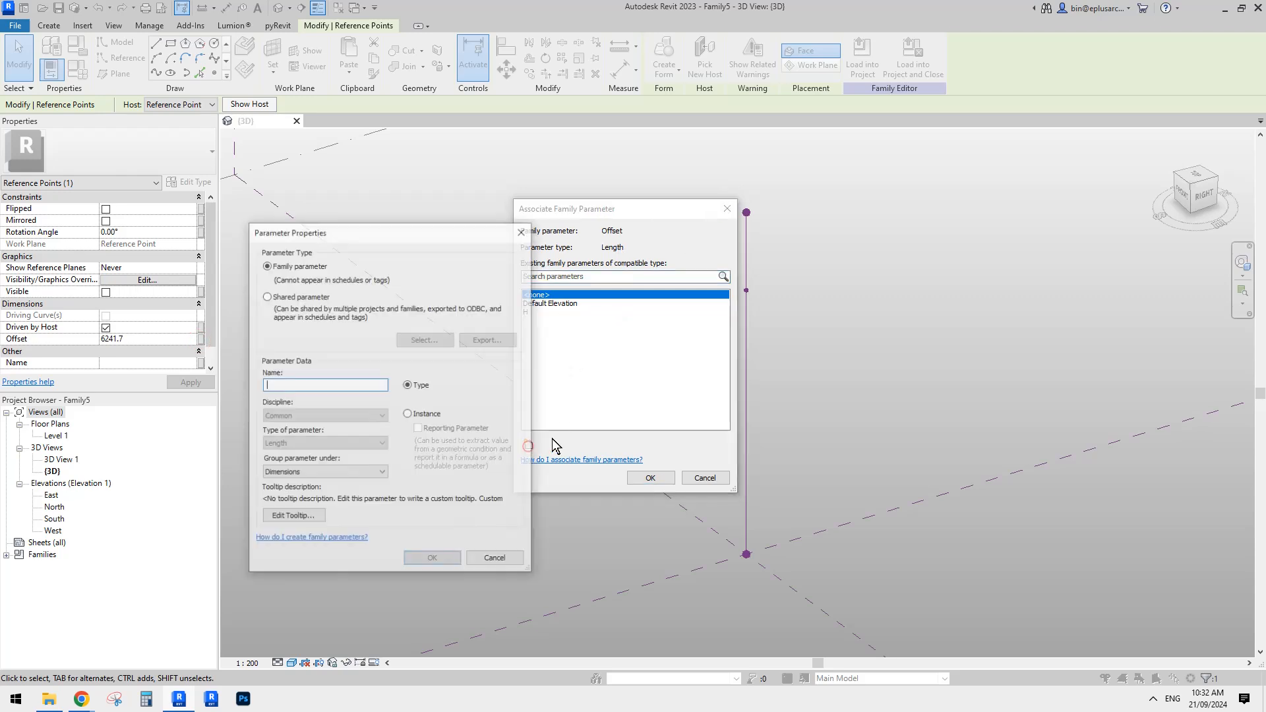
text(R)
key(Caps_Lock)
key(BackSpace)
text(r1)
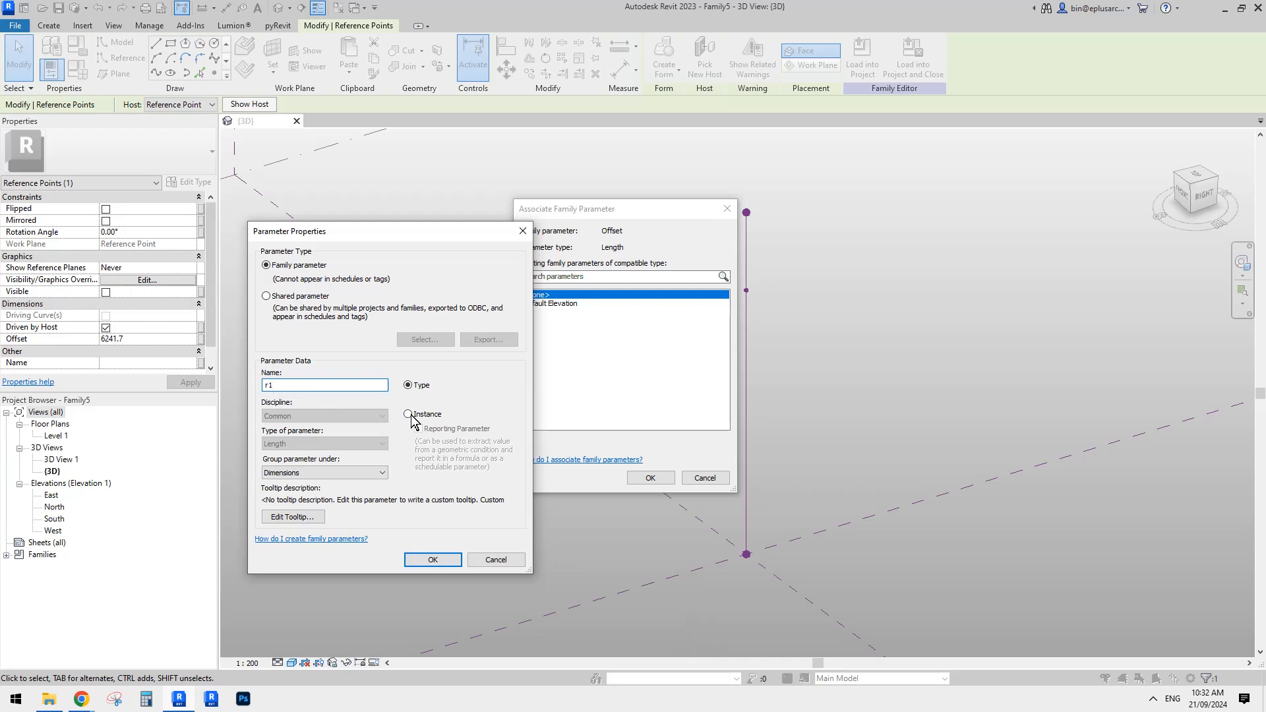
click(408, 414)
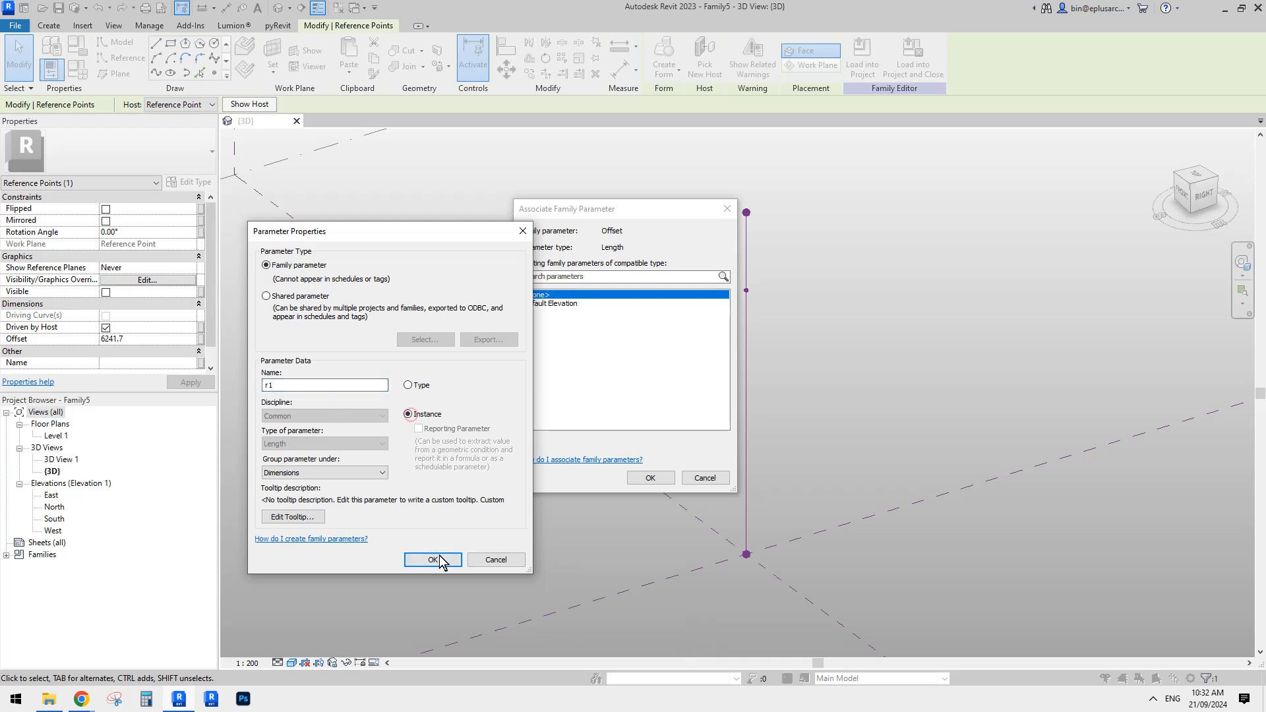
click(433, 560)
click(649, 478)
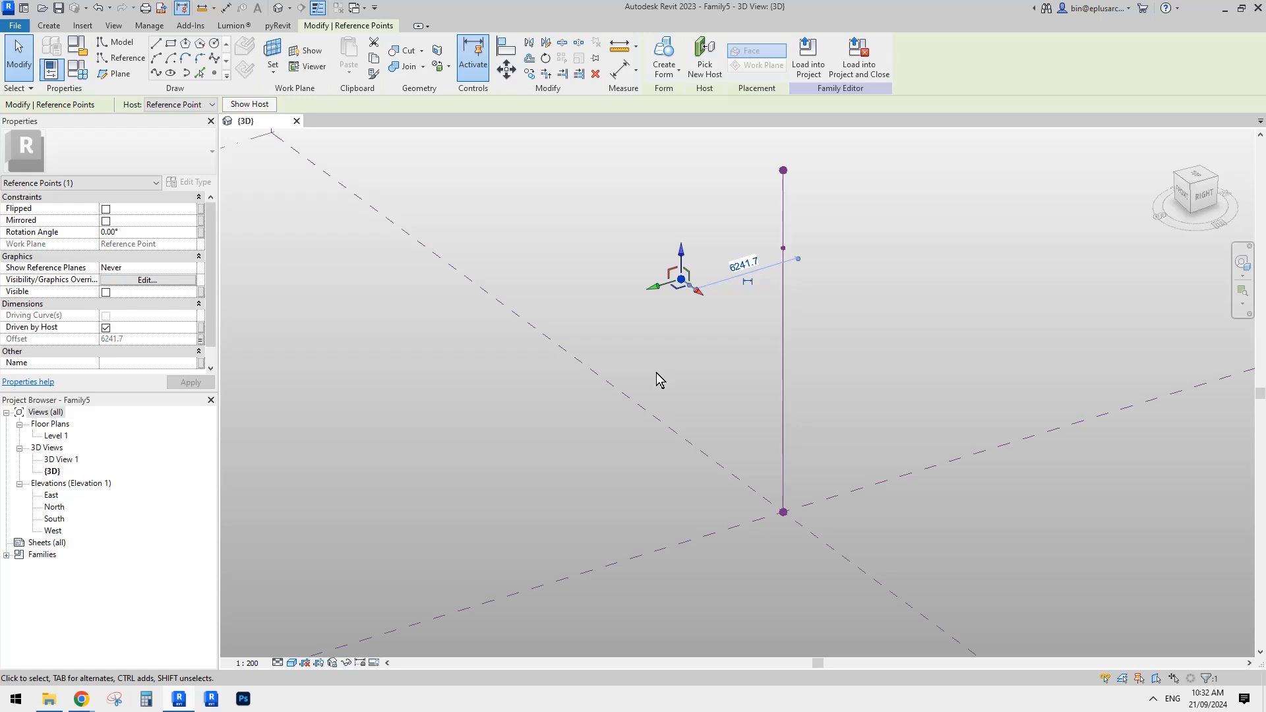
Move the hosted point up the vertical reference line to its top end
click(214, 77)
middle_drag(787, 335, 779, 377)
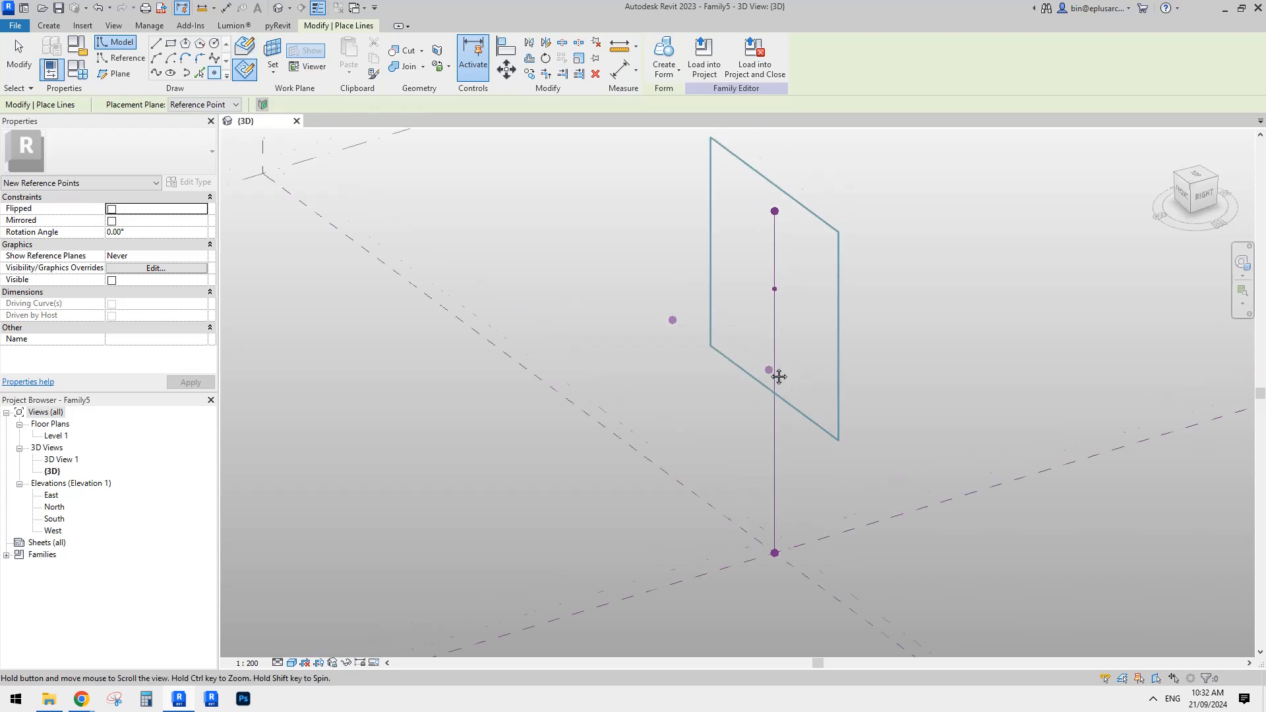
key(Escape)
key(Escape)
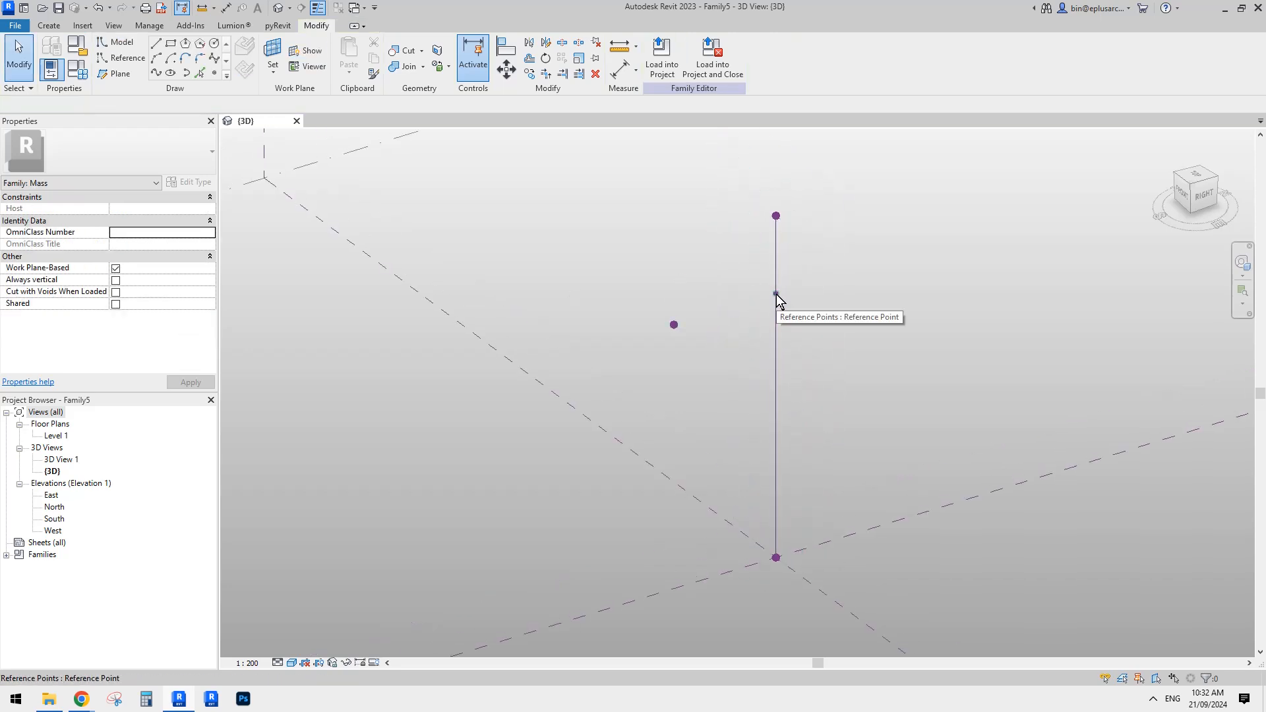
drag(777, 294, 776, 215)
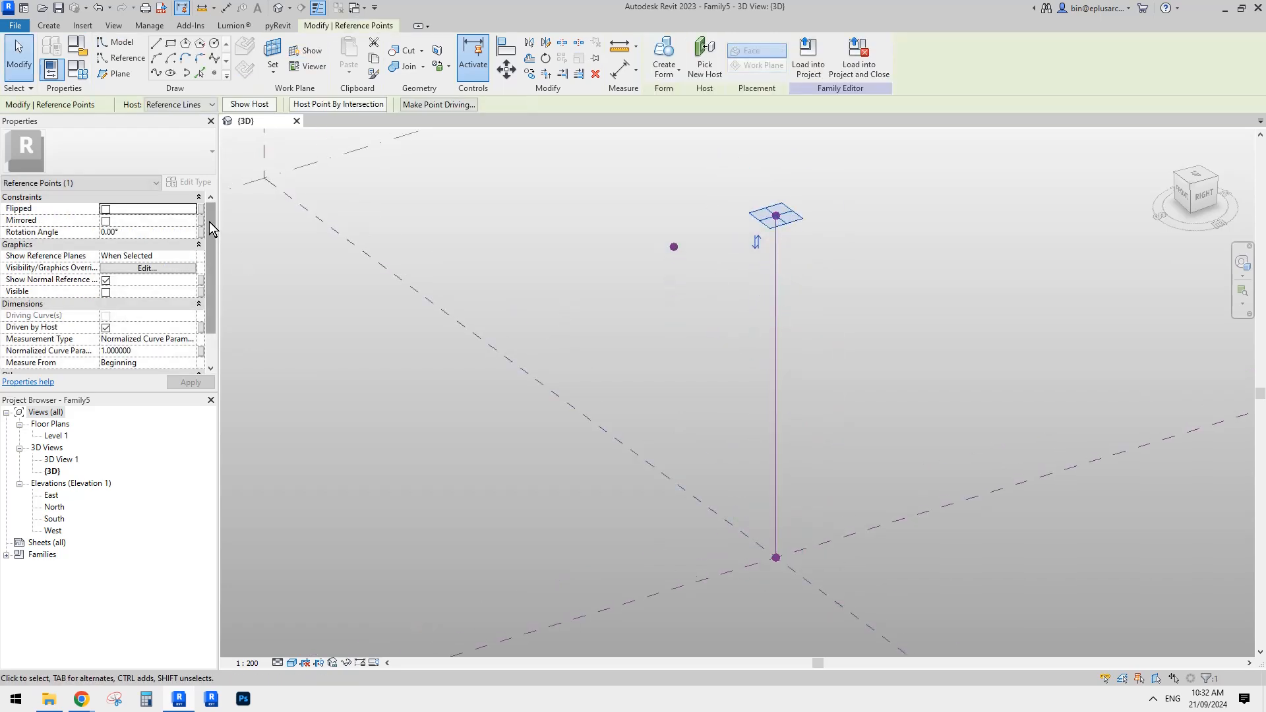
Place another reference point hosted on the vertical reference line, below the top end
click(214, 73)
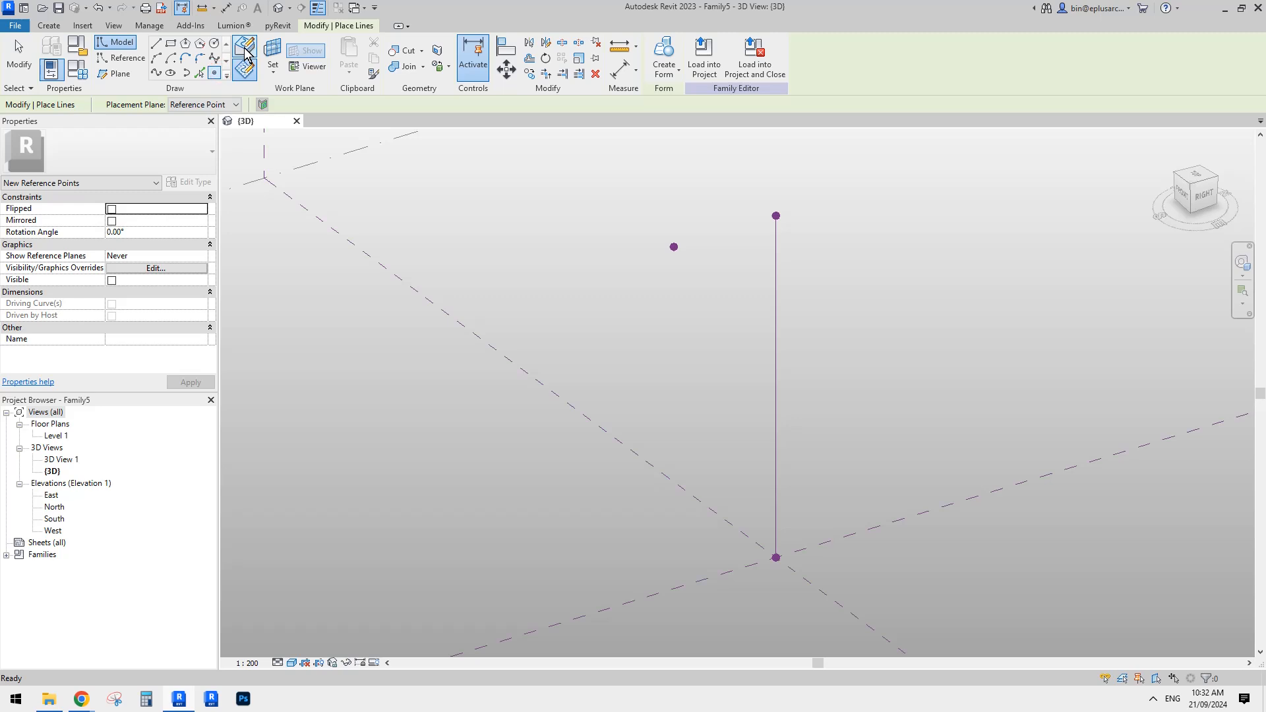
click(272, 51)
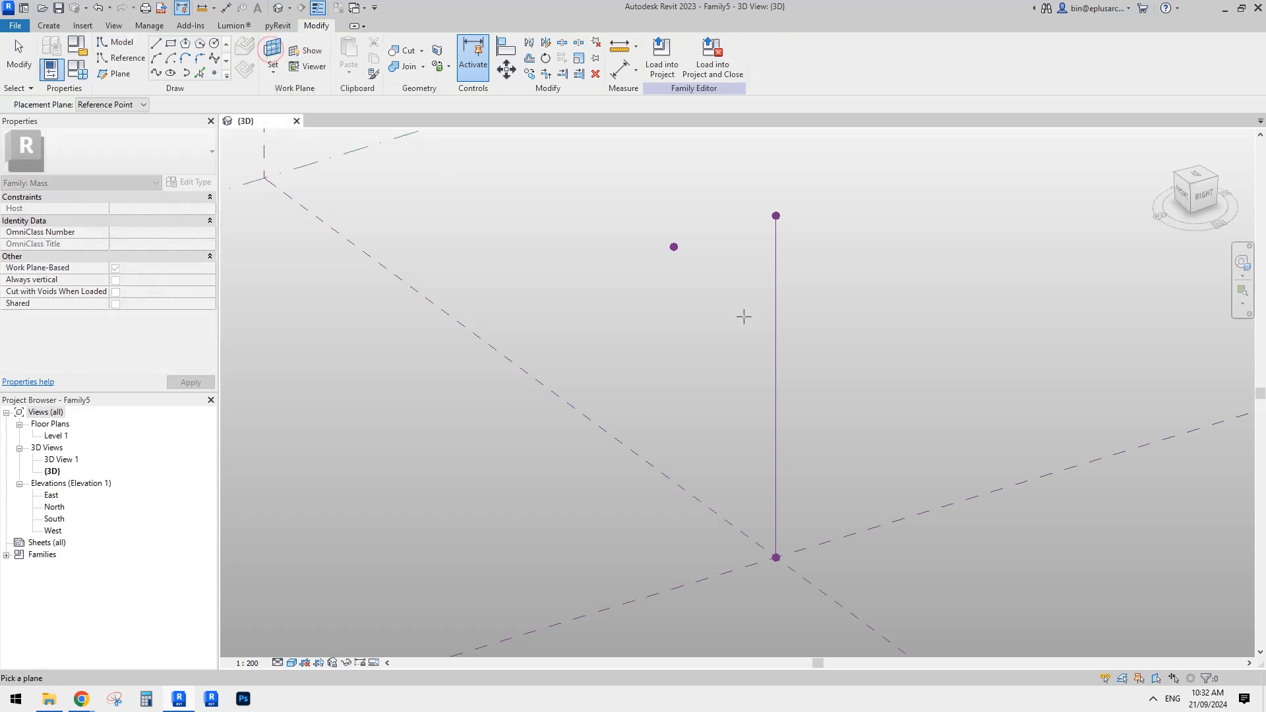
click(216, 75)
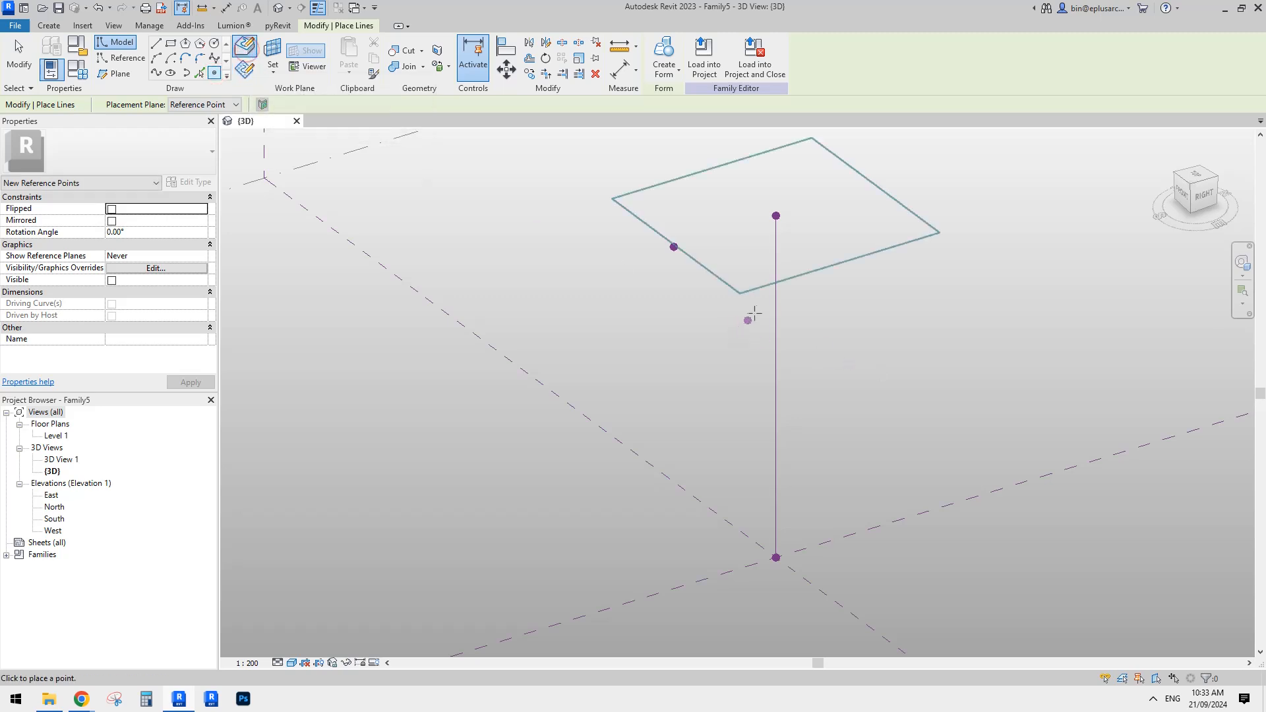
click(776, 310)
key(Escape)
key(Escape)
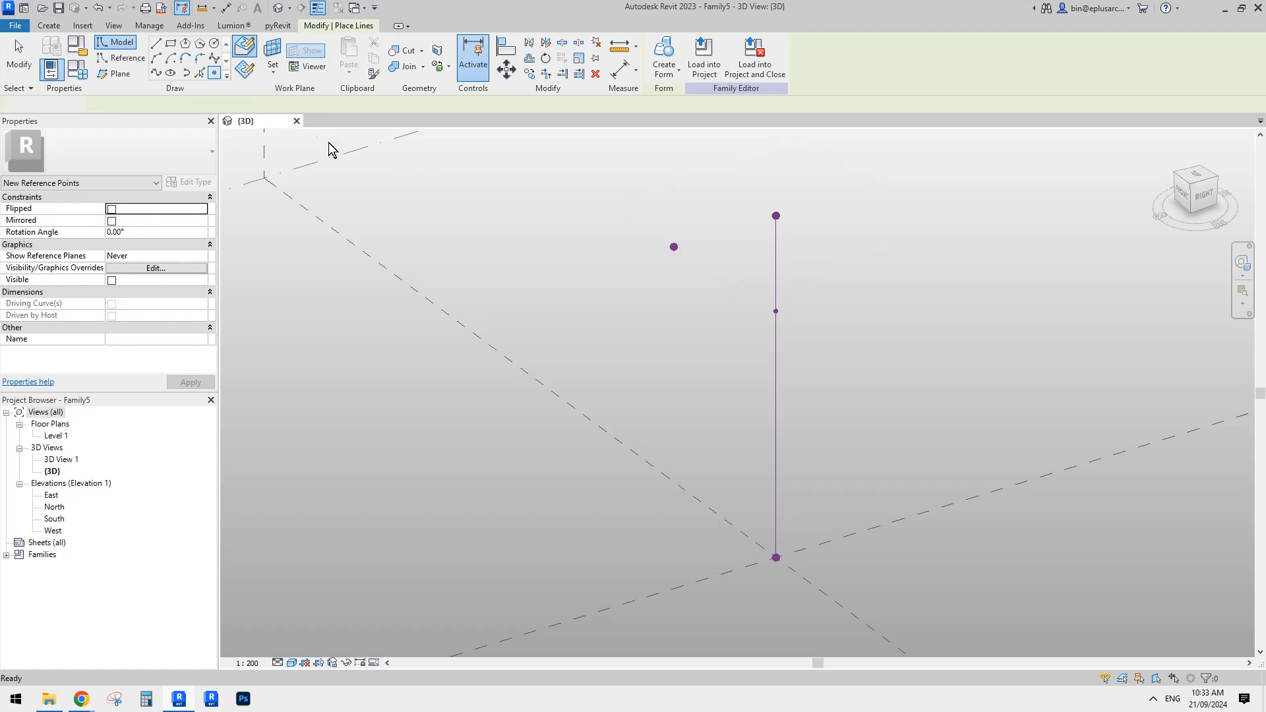
Place a reference point on the lower hosted point's vertical plane and move it horizontally off the axis to an offset of about 21535
click(214, 73)
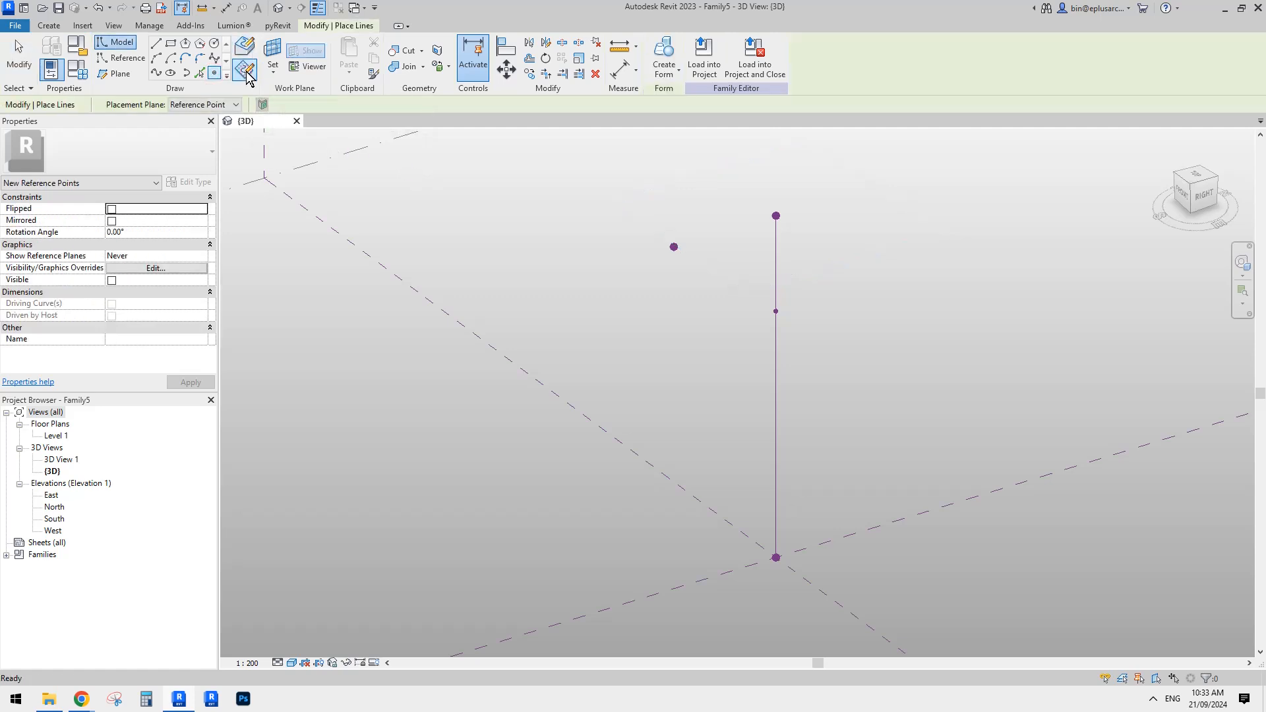
key(Escape)
key(Escape)
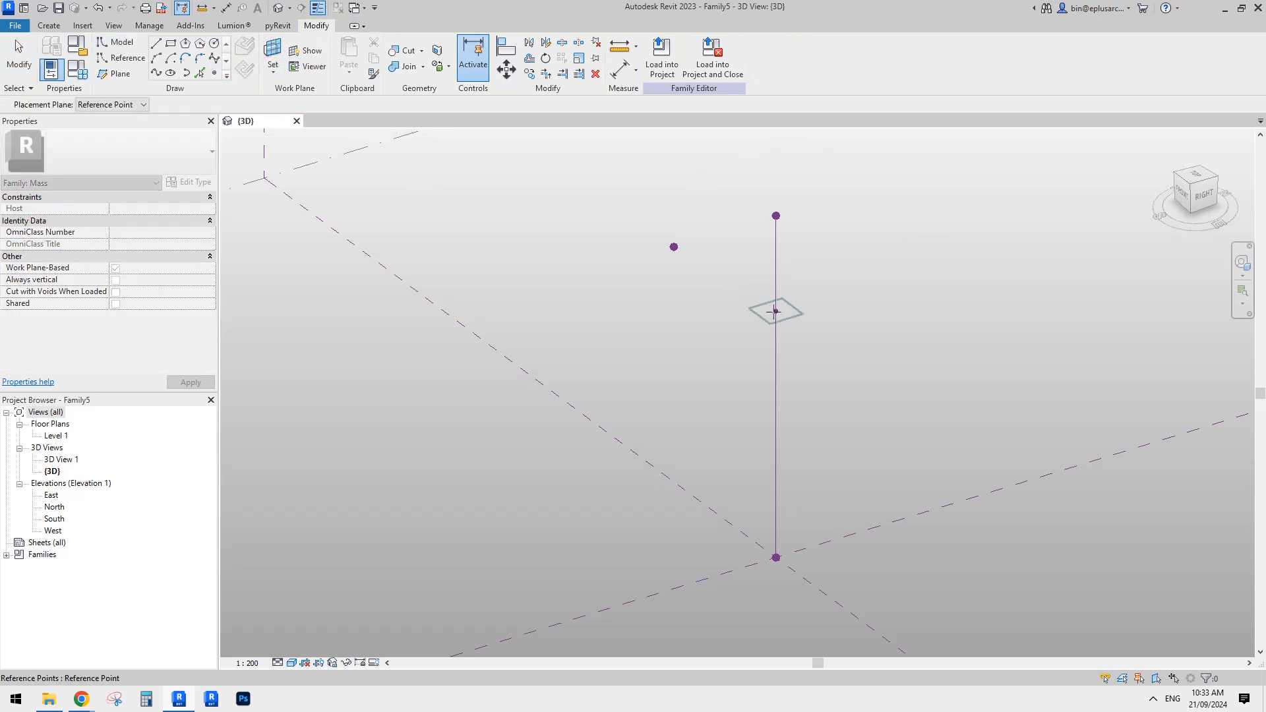
key(Return)
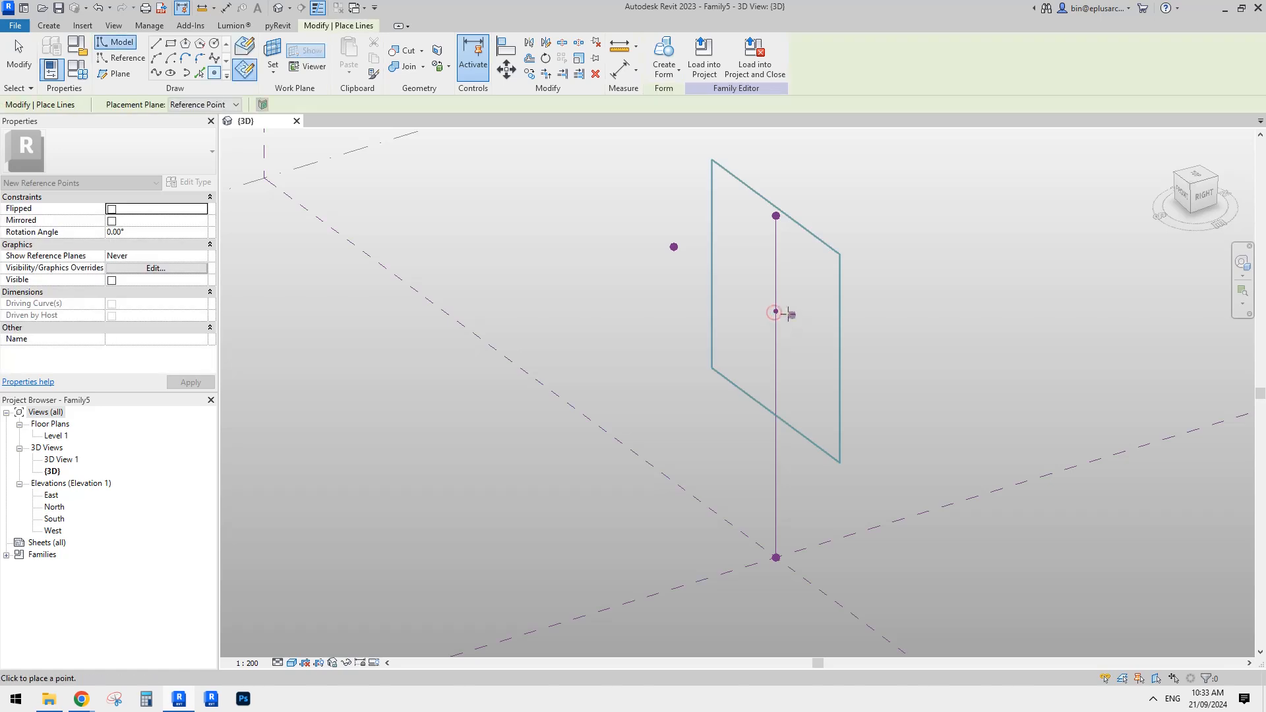
click(787, 314)
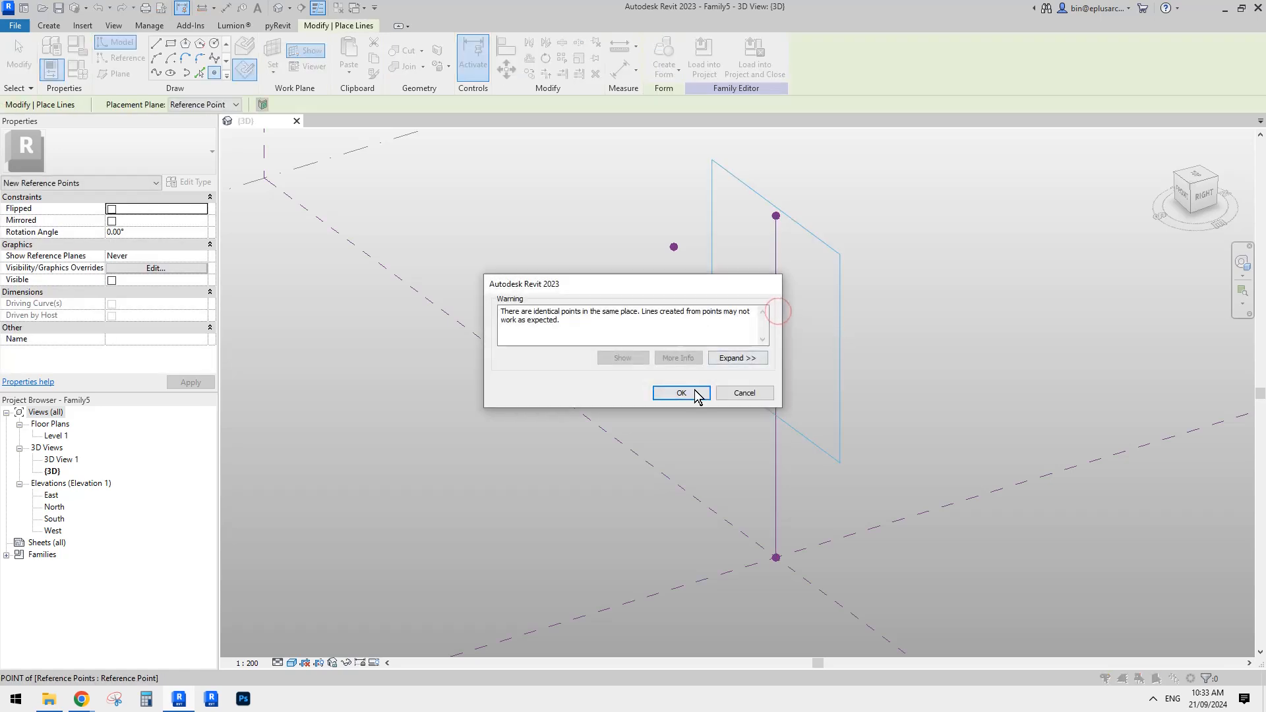
click(681, 393)
key(Escape)
key(Escape)
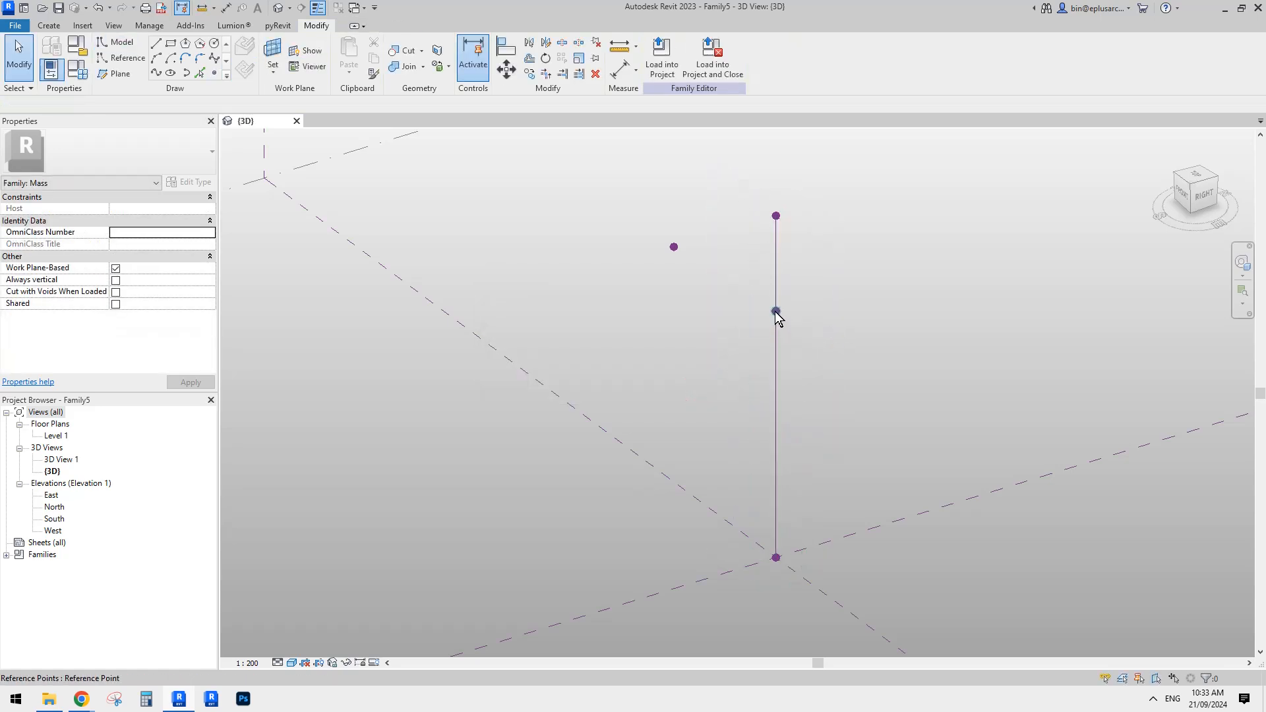
click(776, 312)
drag(776, 311, 389, 376)
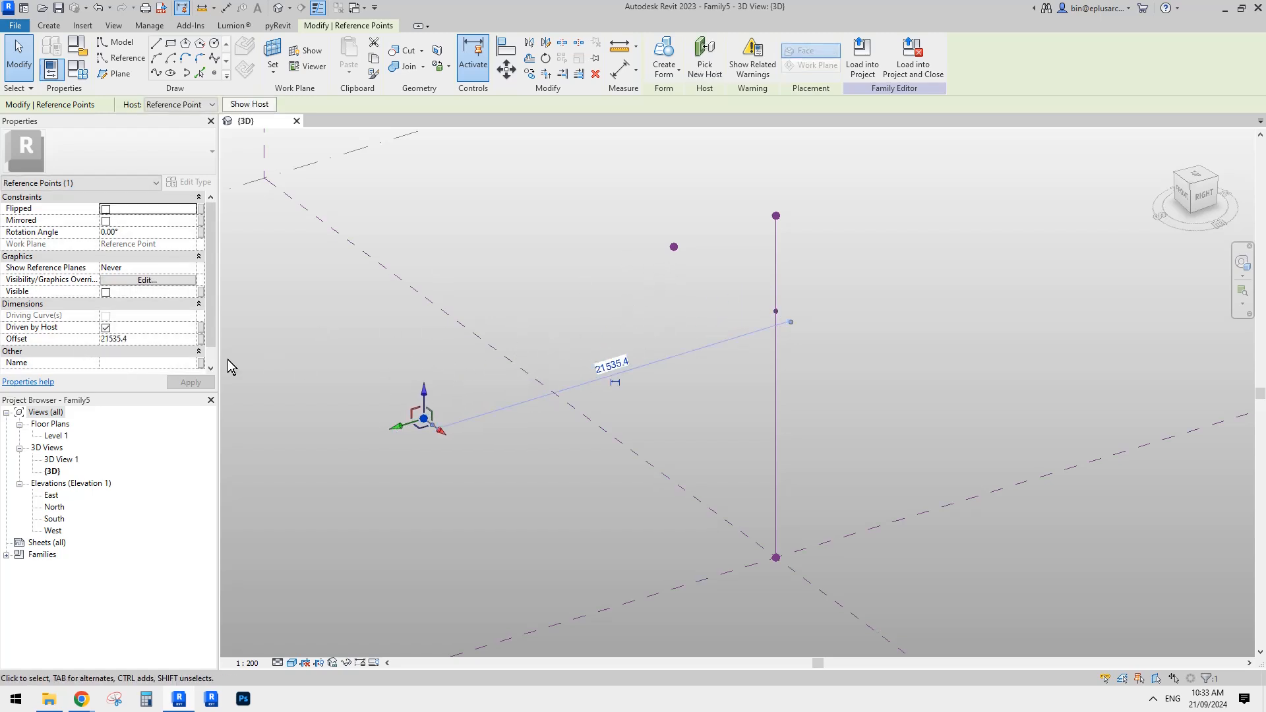
Associate the lower offset point's Offset with a new instance family parameter named R
click(201, 339)
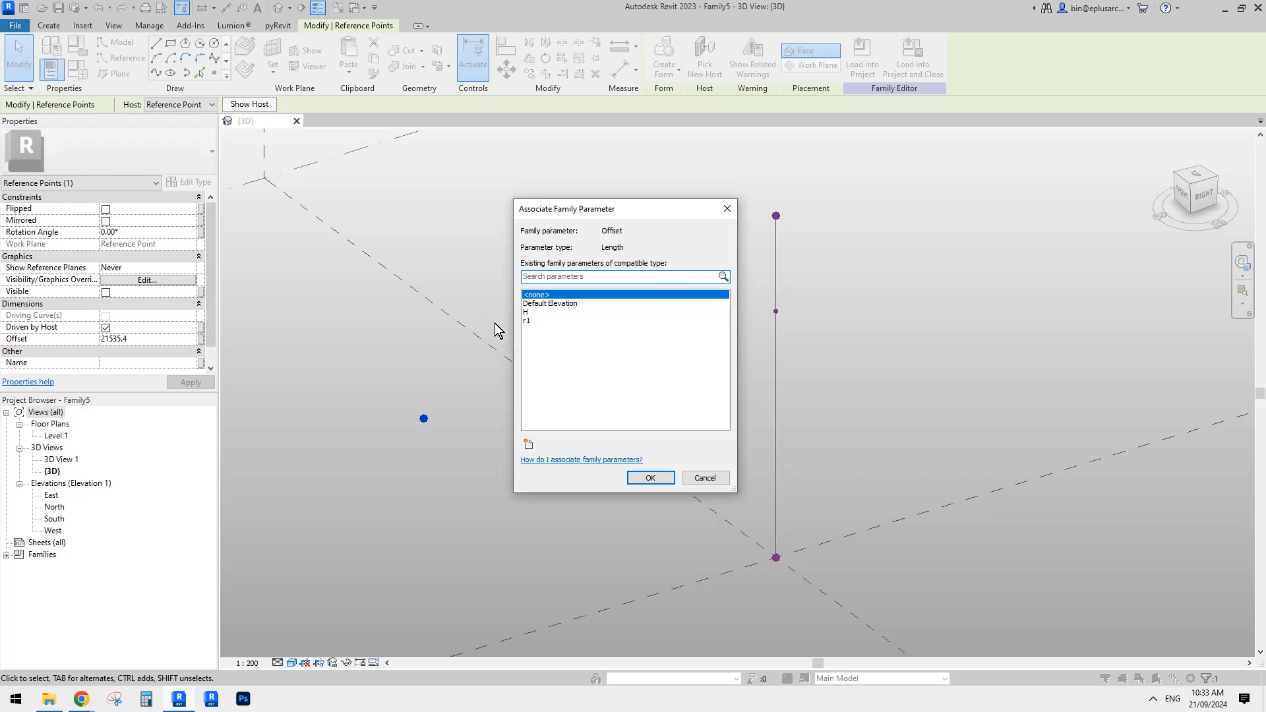
click(531, 447)
key(Caps_Lock)
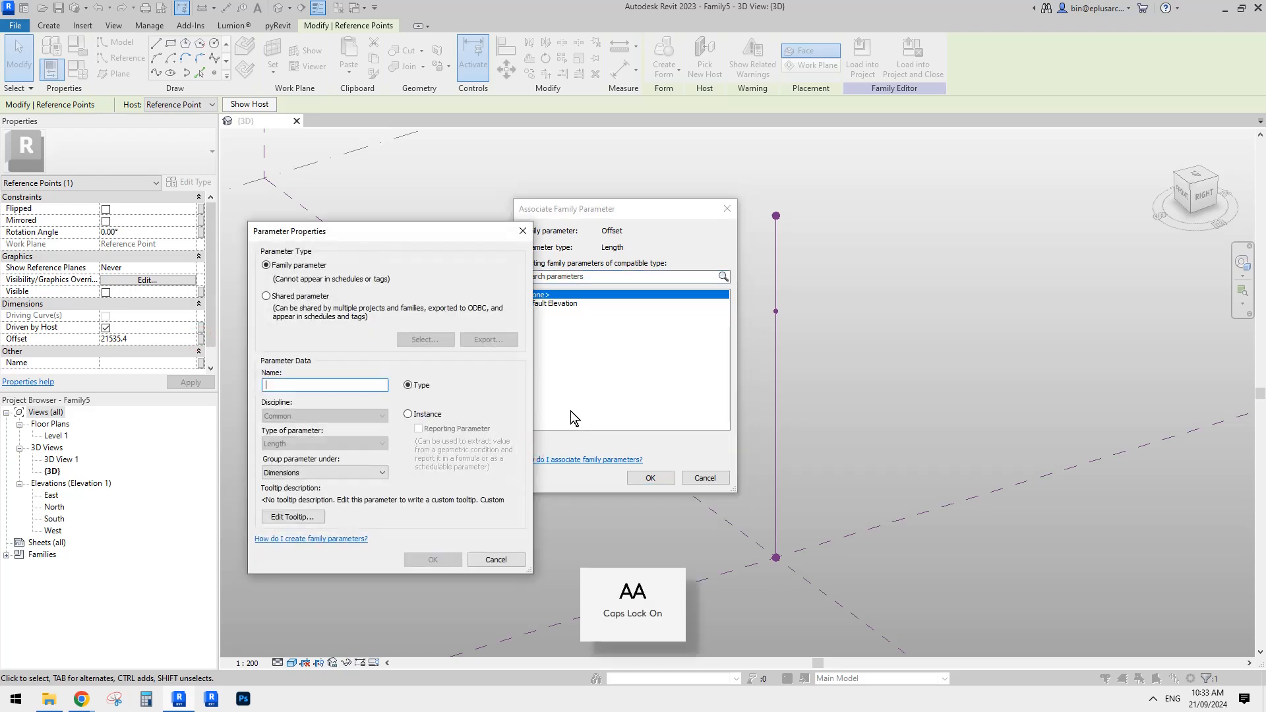
text(R)
key(Caps_Lock)
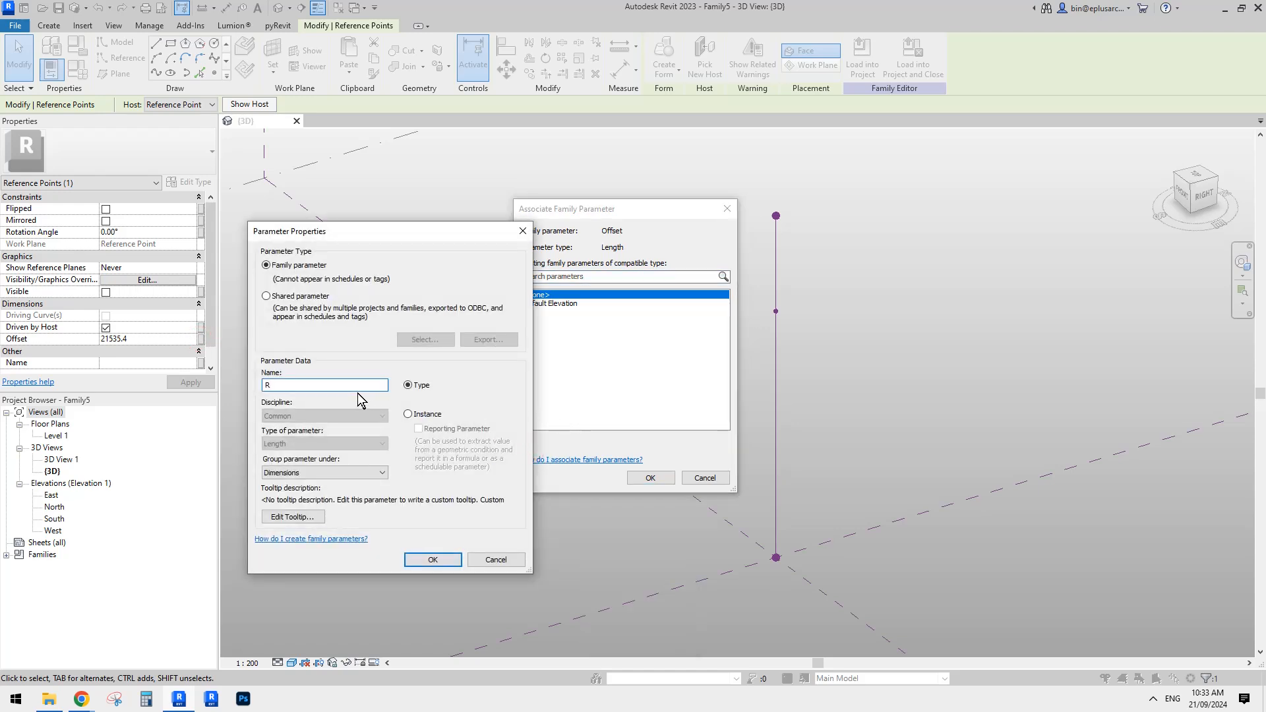
click(409, 415)
click(432, 559)
click(644, 477)
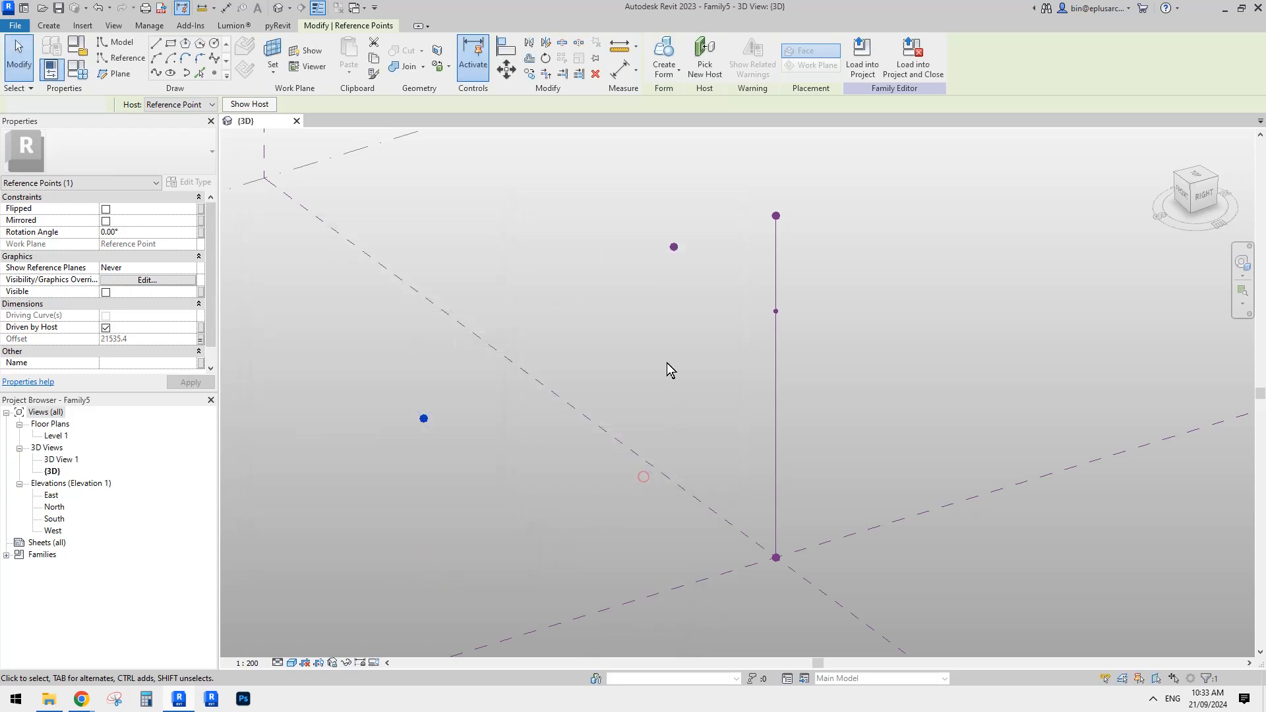
middle_drag(674, 361, 631, 339)
click(690, 354)
scroll(690, 351, down, 1)
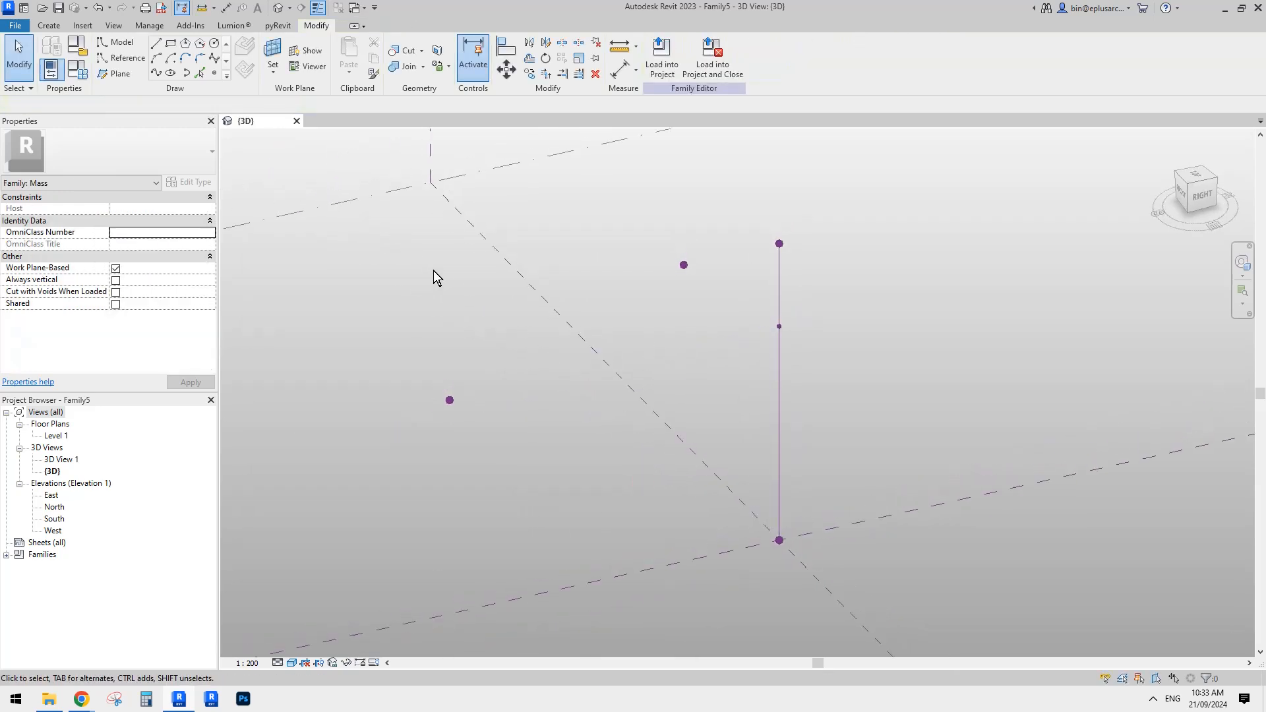
Try to connect the two offset reference points with a spline through points, and undo it
drag(362, 237, 716, 441)
shift+middle_drag(716, 441, 687, 430)
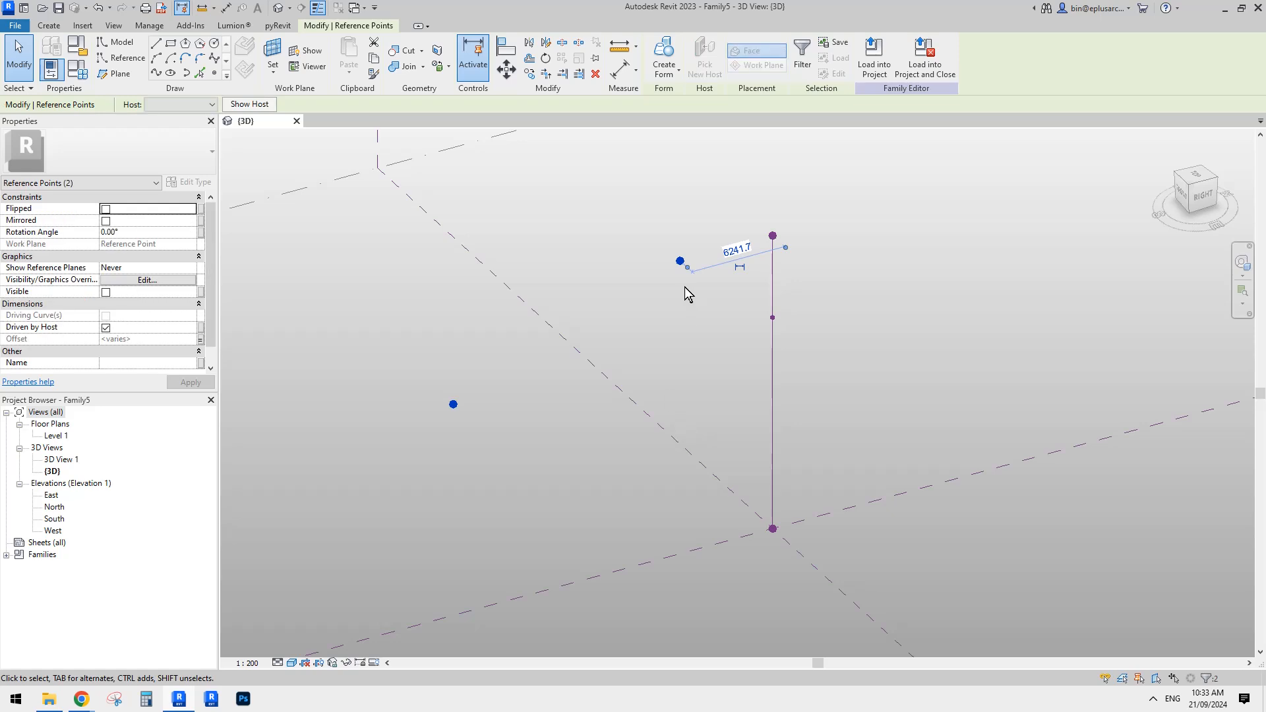
middle_drag(647, 301, 647, 318)
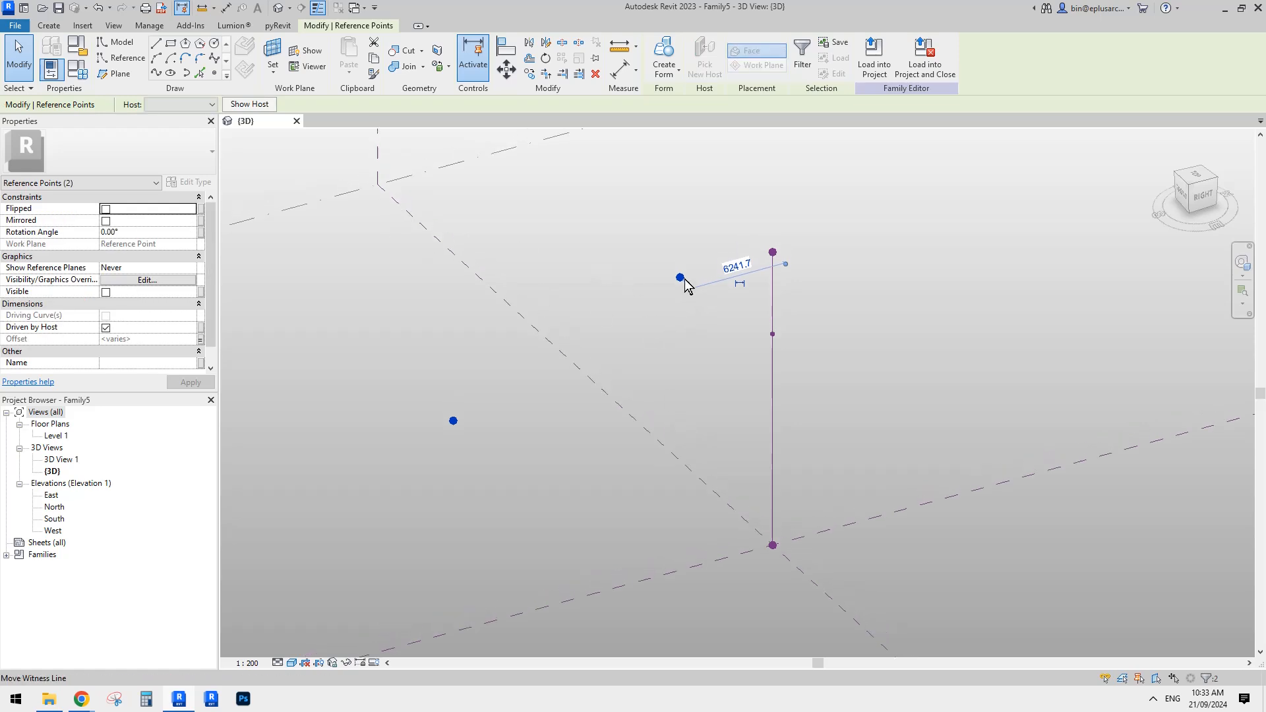
click(157, 74)
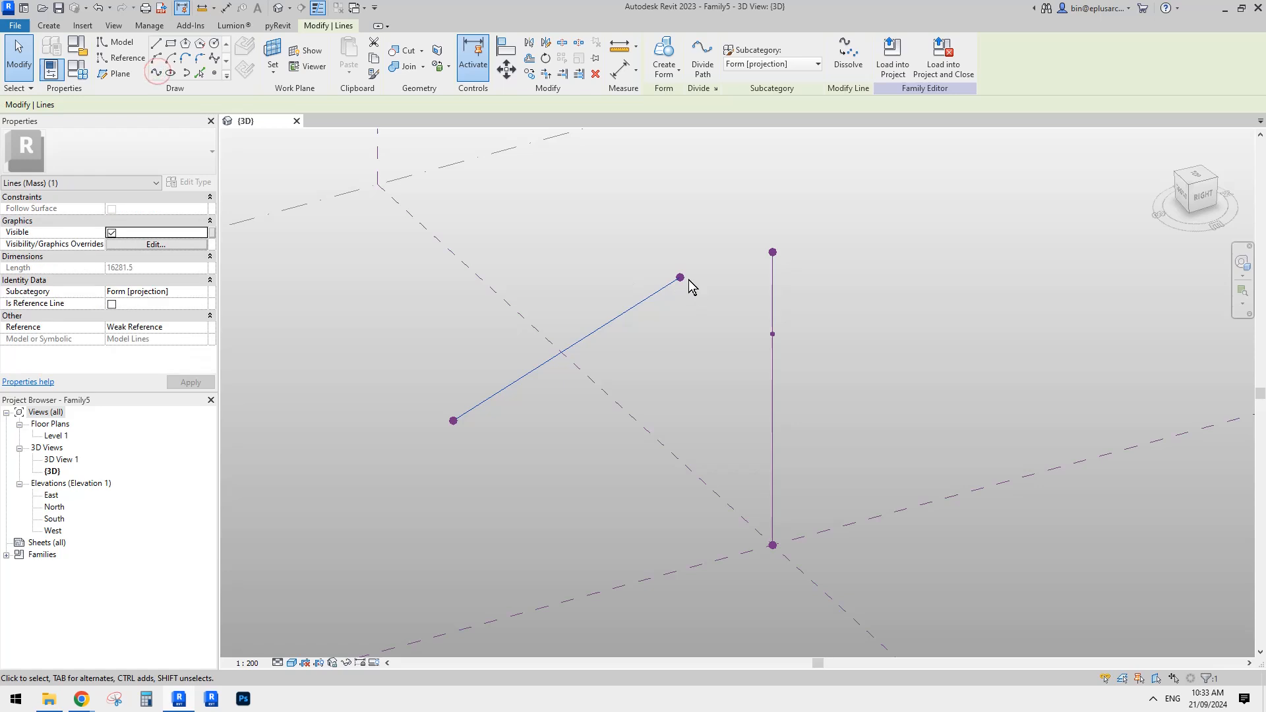
middle_drag(718, 290, 675, 309)
key(ctrl+z)
Place a reference point on the upper offset point's vertical work plane, coincident with that point
click(215, 75)
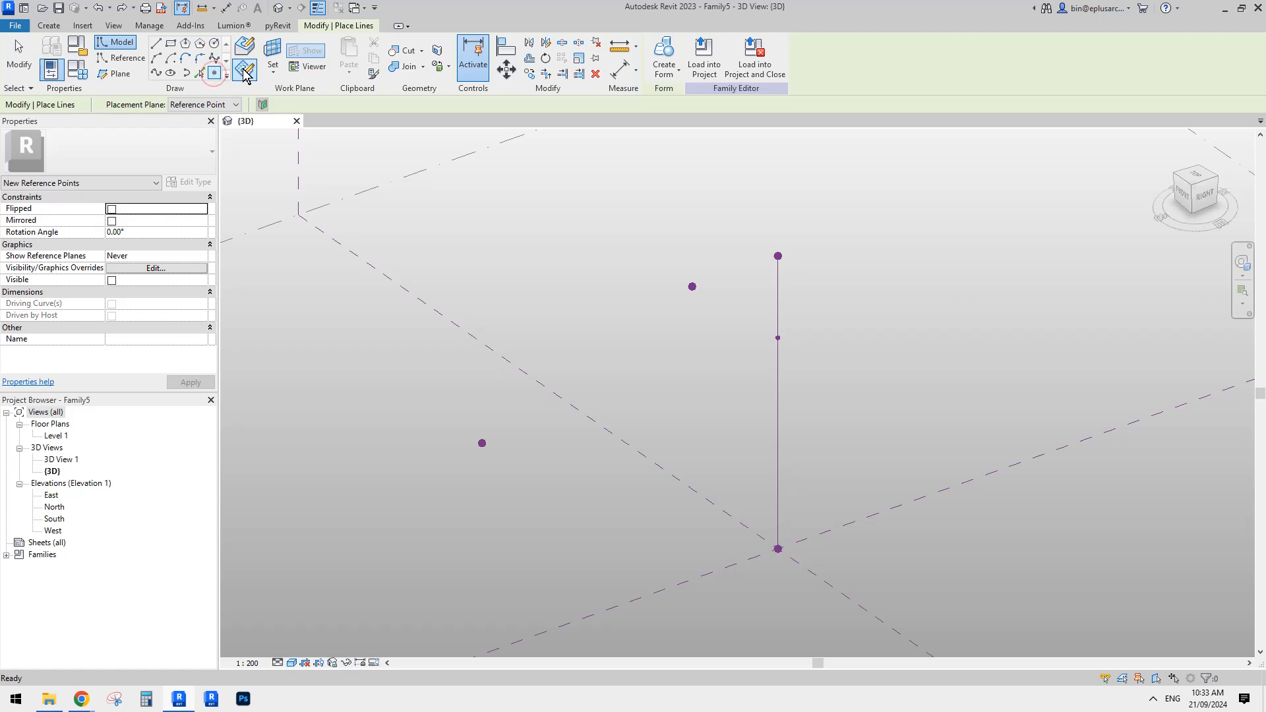
click(272, 56)
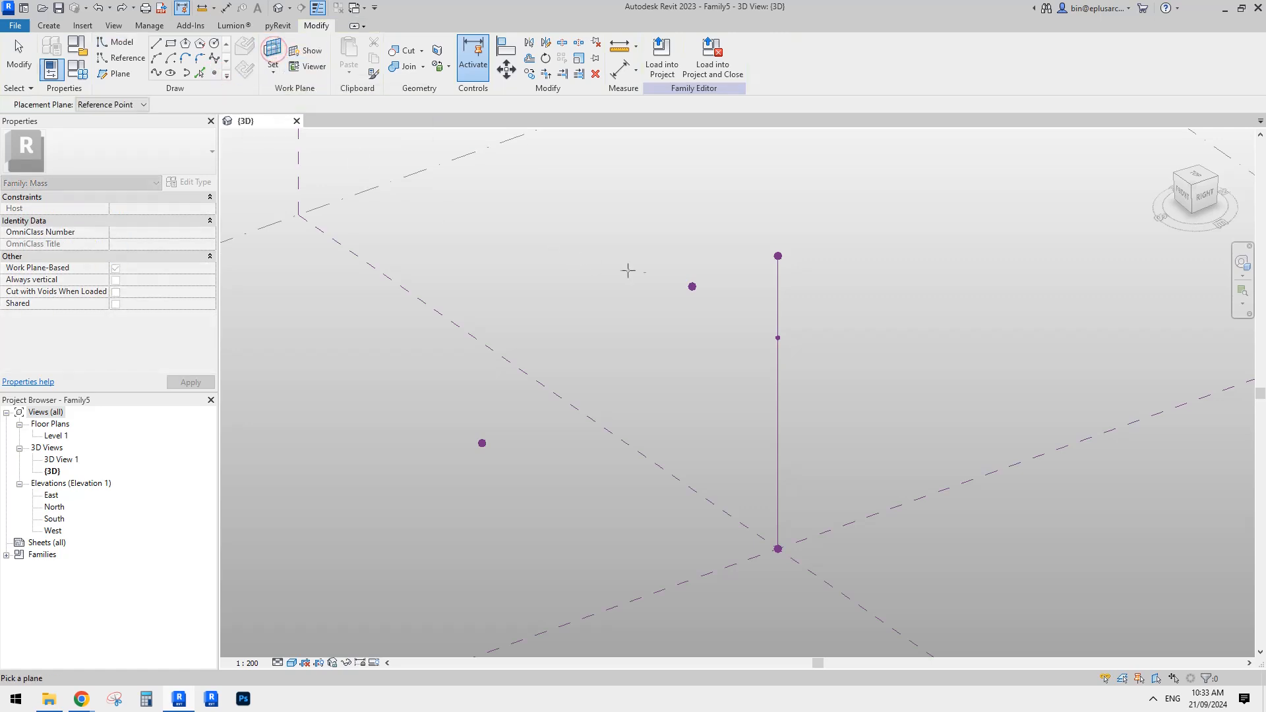
shift+middle_drag(692, 293, 728, 261)
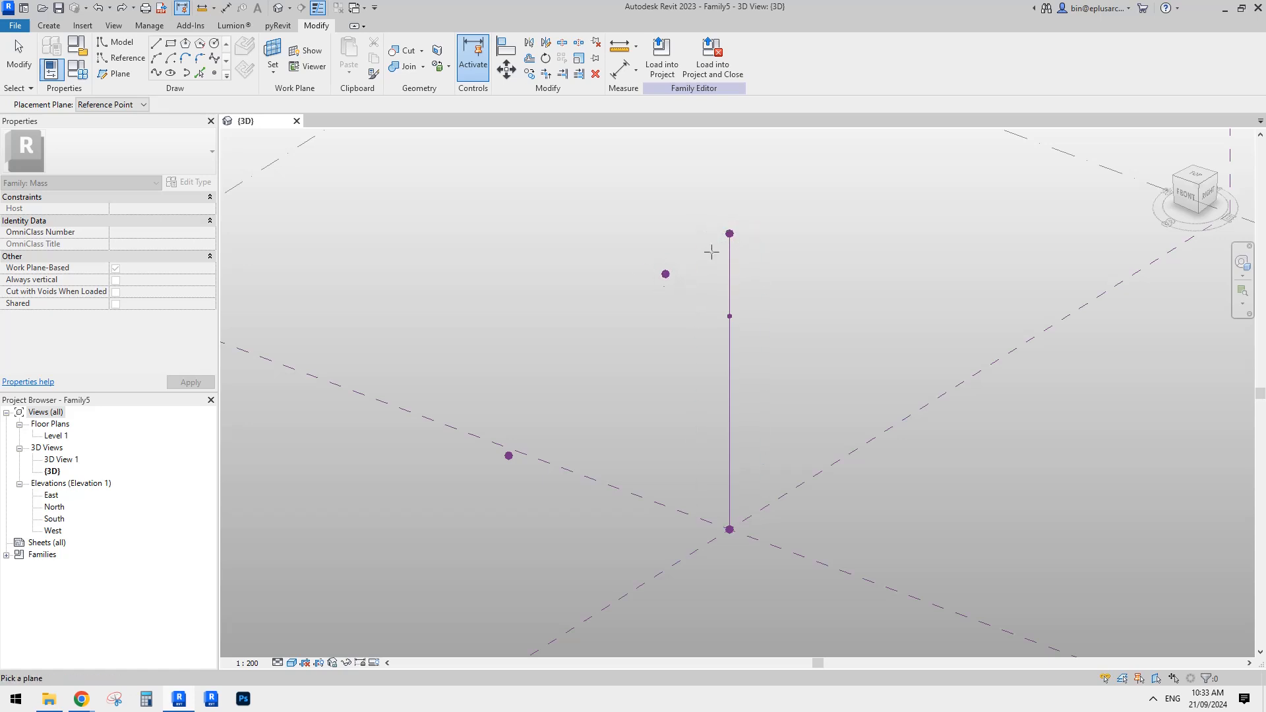
scroll(659, 282, up, 1)
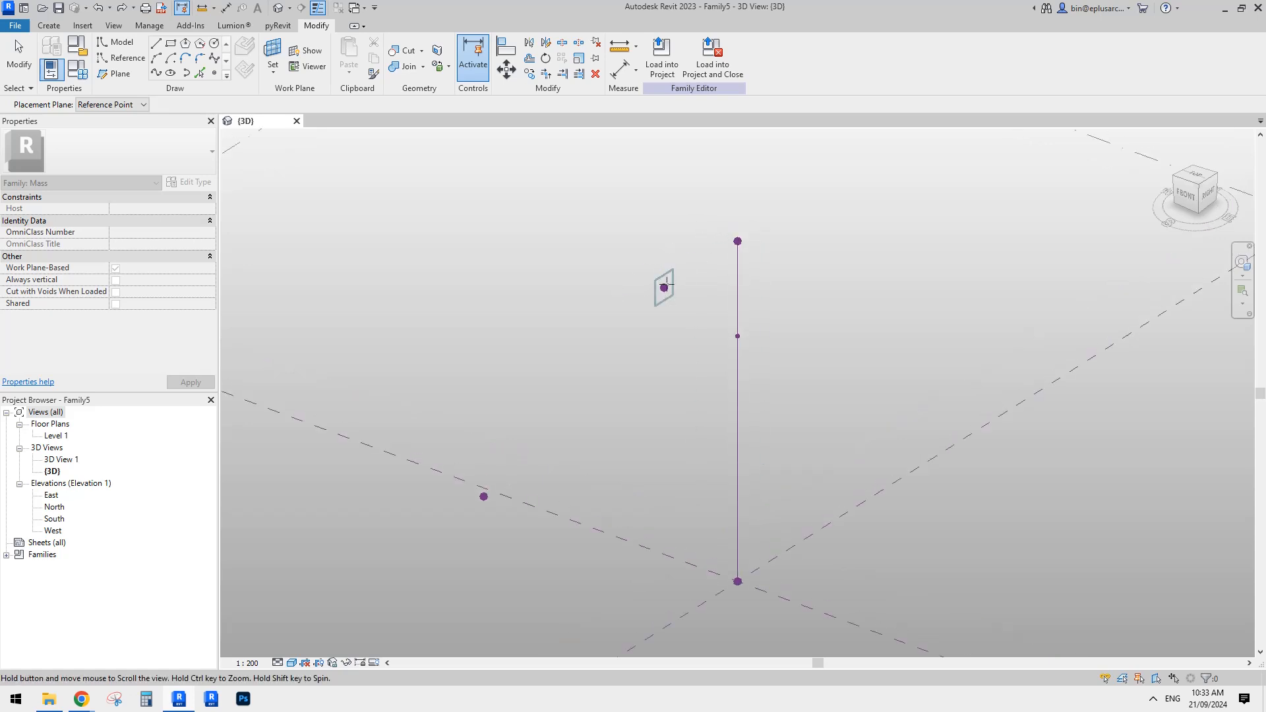
key(Tab)
key(Tab)
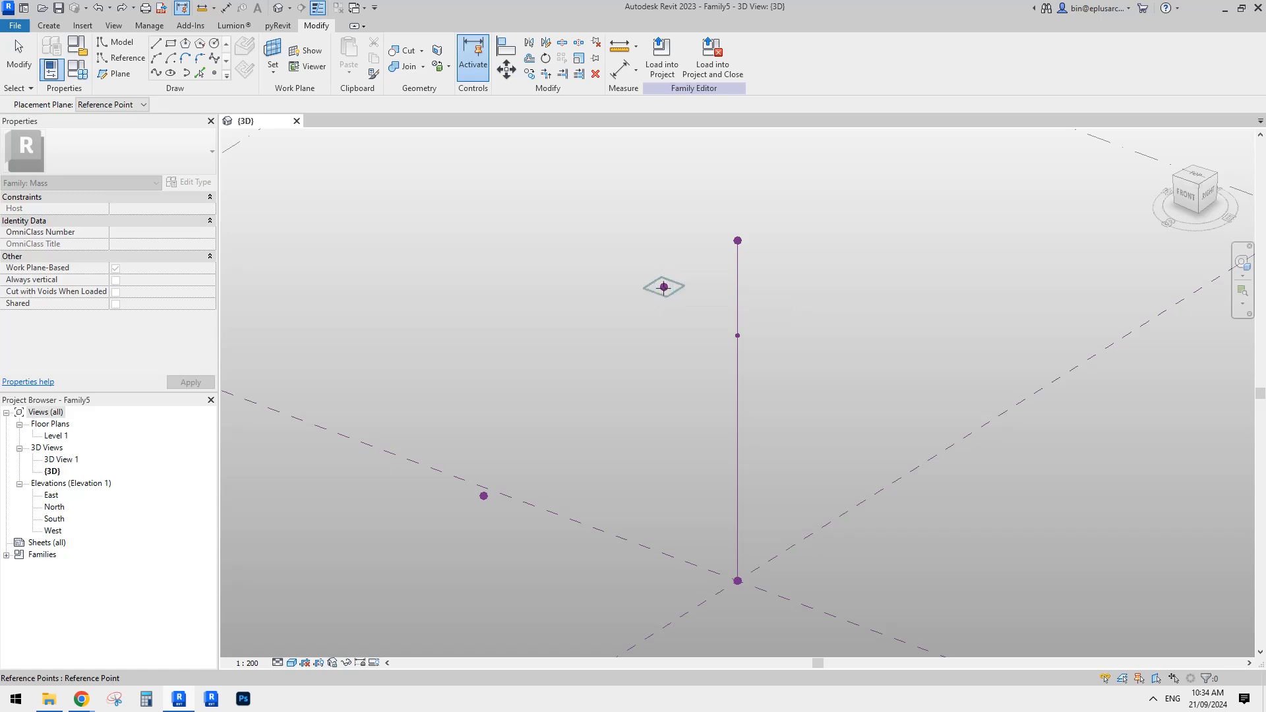
click(664, 287)
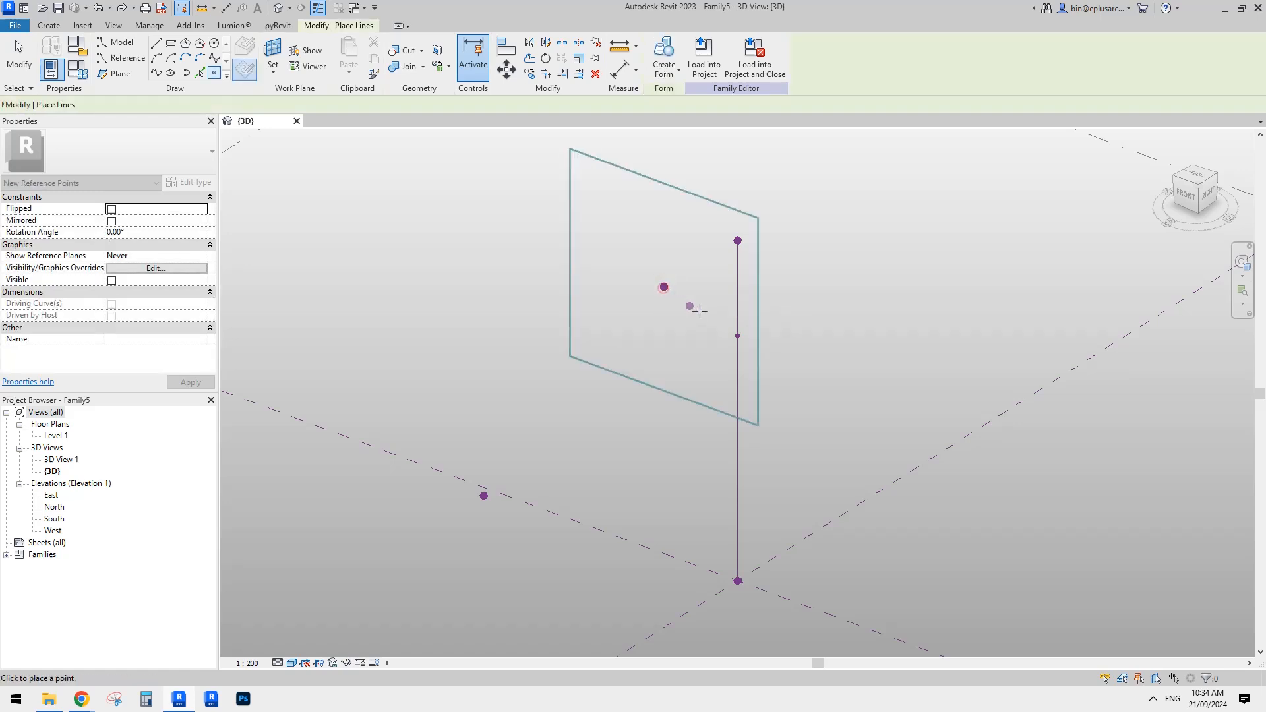
click(664, 286)
click(679, 394)
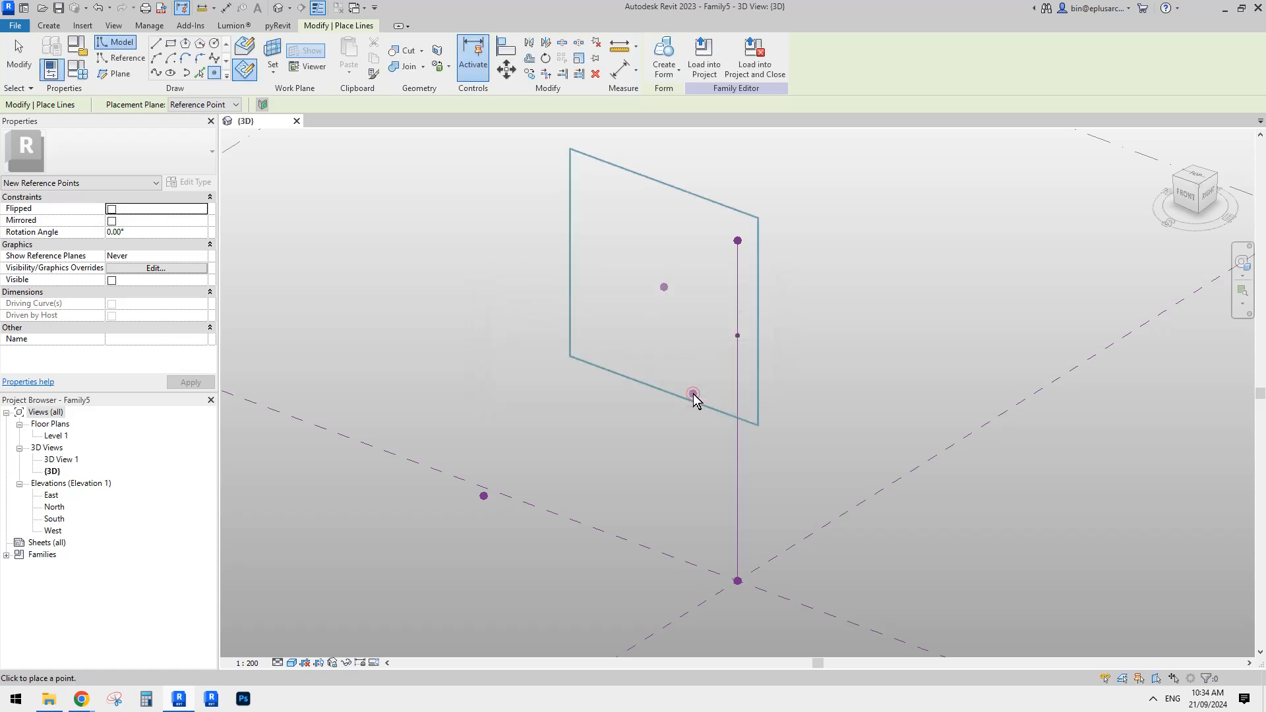
key(Escape)
key(Escape)
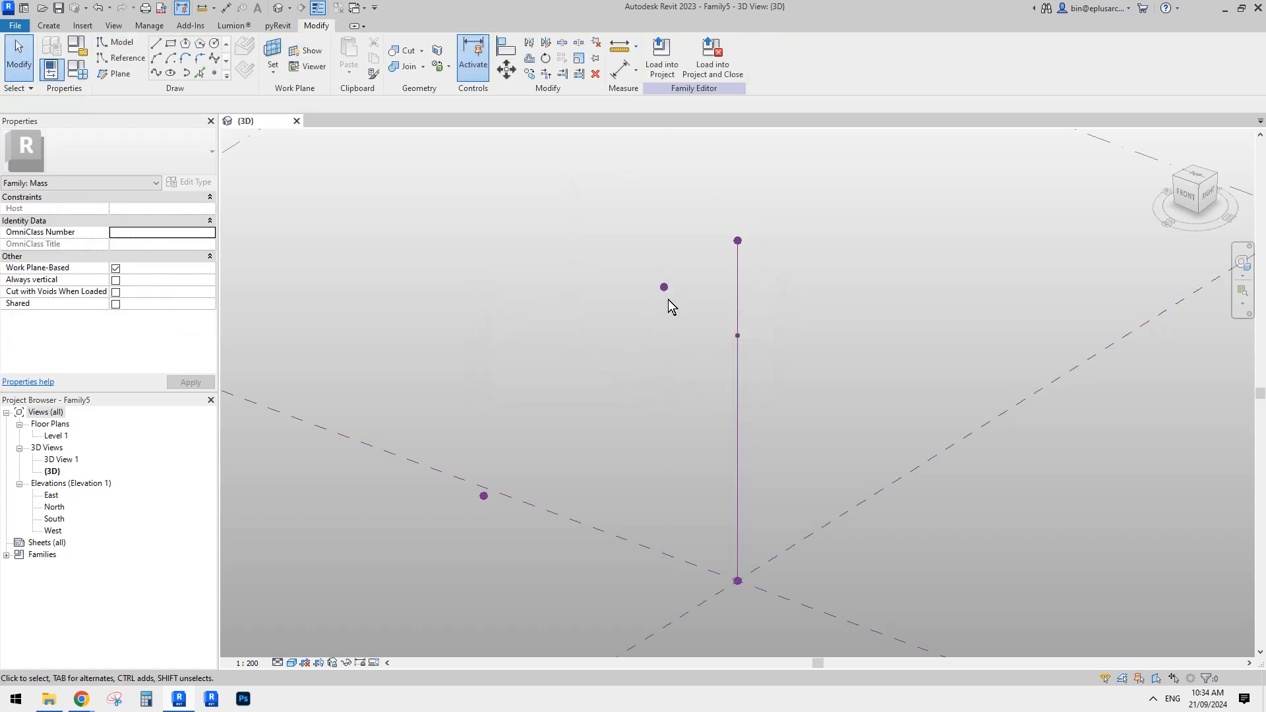
Set the Offset of the new reference point at the upper offset point to 1.0
click(664, 288)
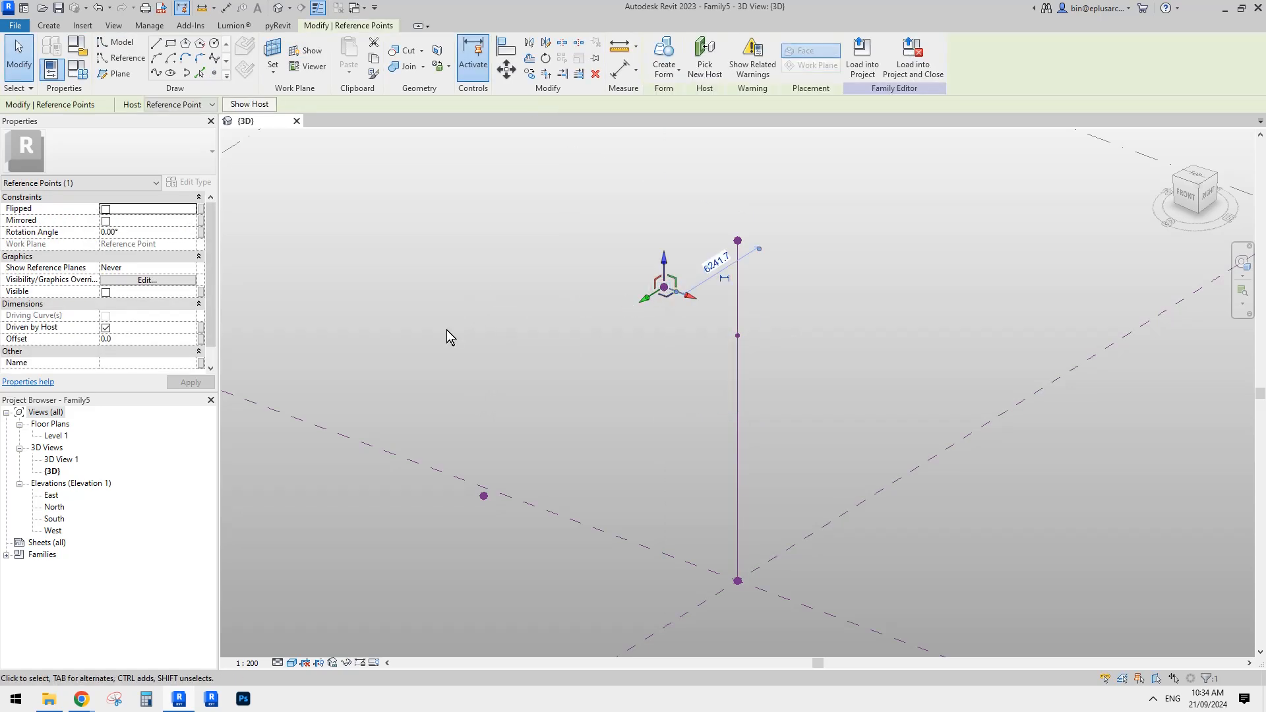
click(108, 338)
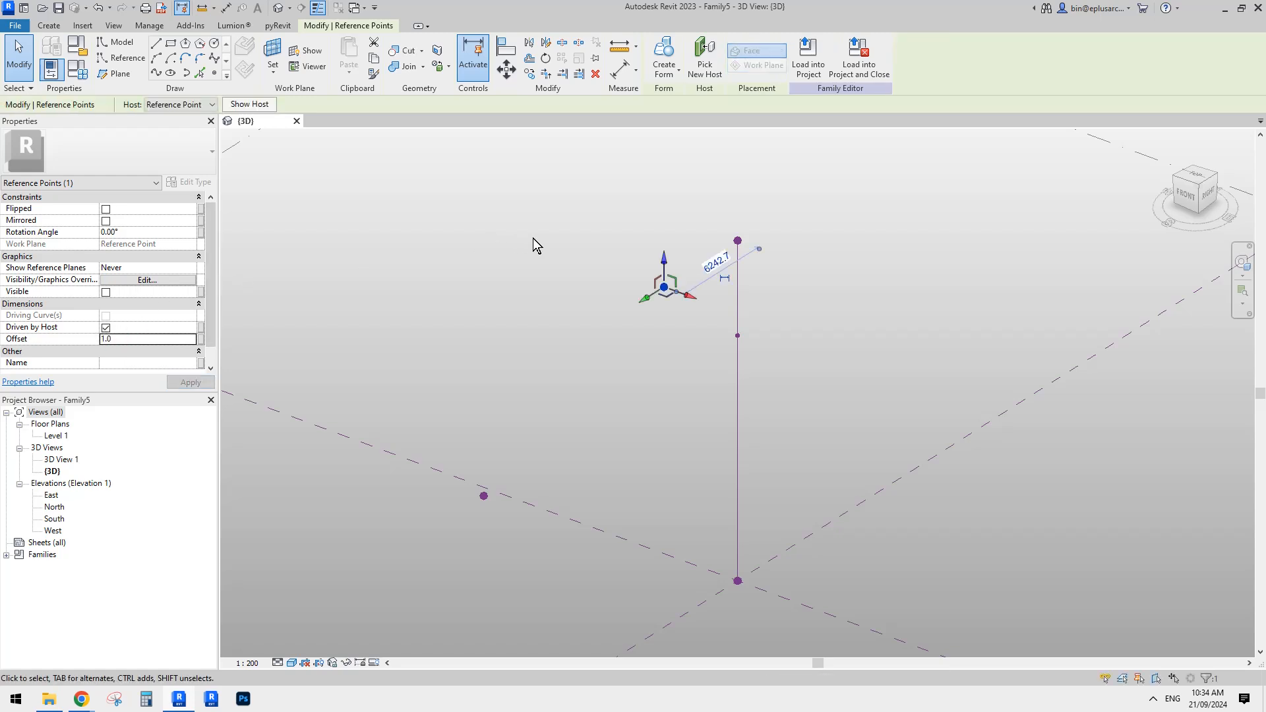
shift+middle_drag(533, 239, 535, 344)
click(554, 313)
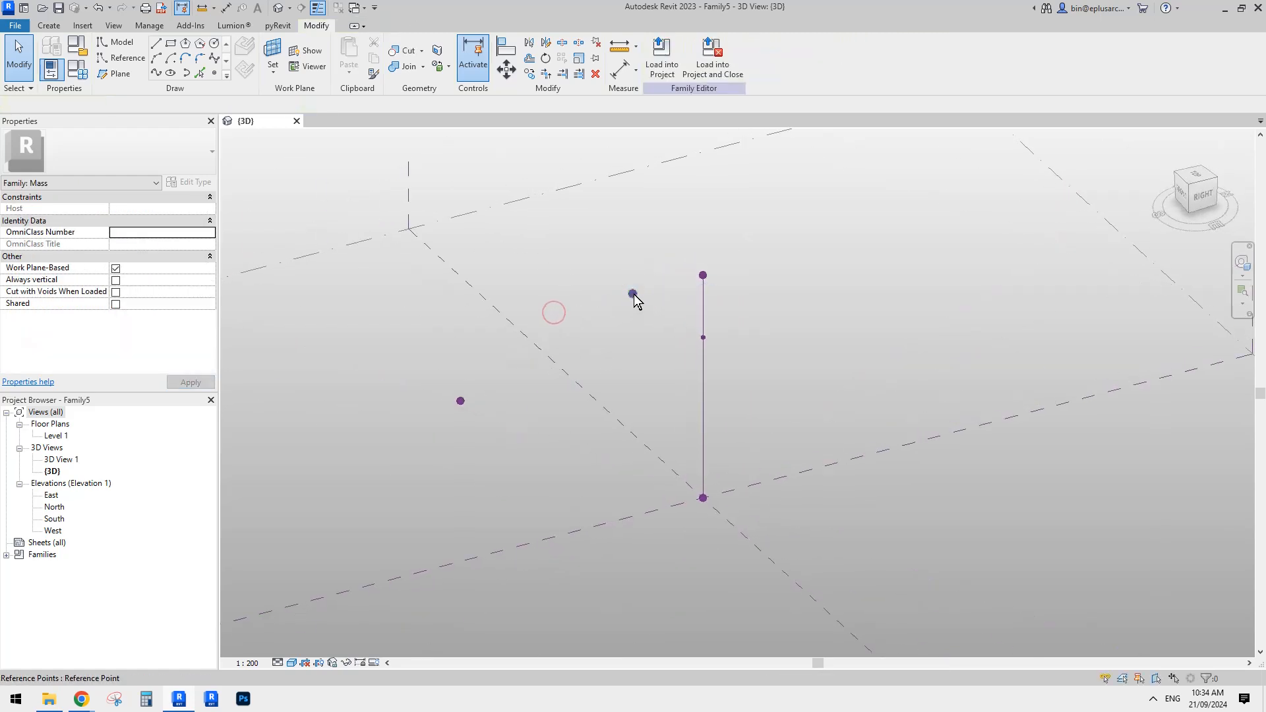
Create a spline through the three reference points offset from the vertical axis
drag(382, 257, 658, 438)
click(788, 59)
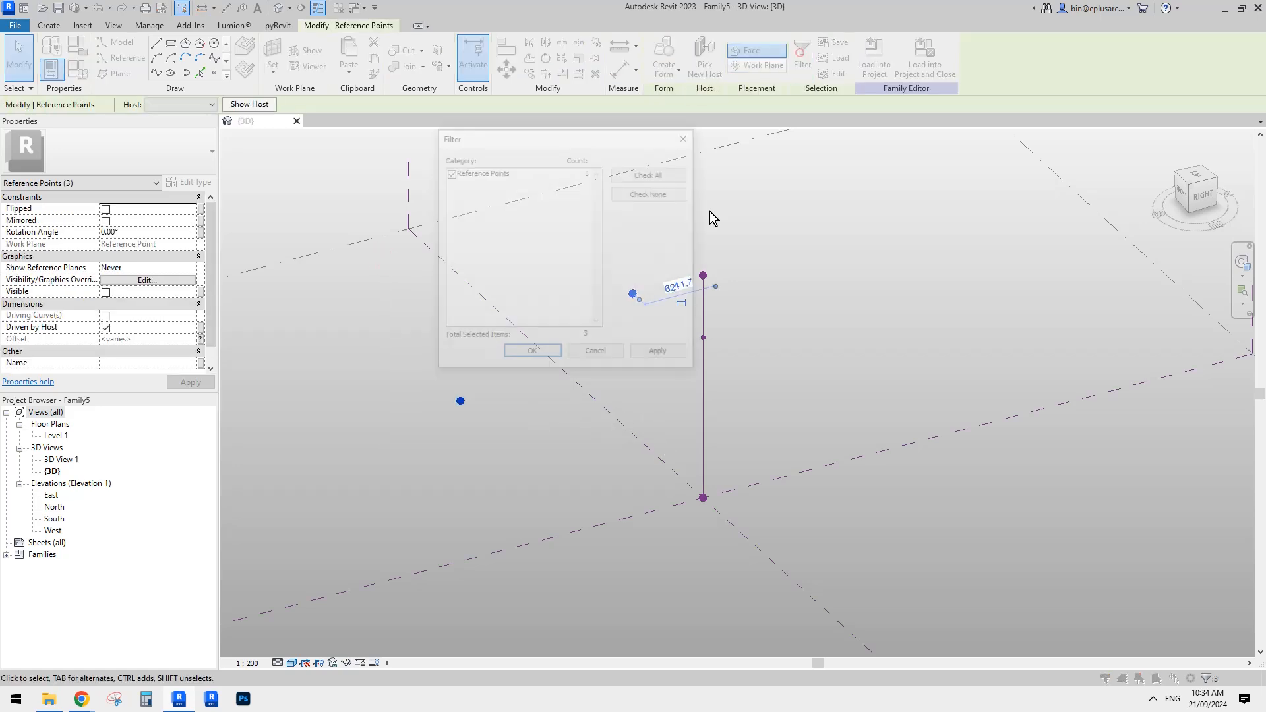
click(536, 353)
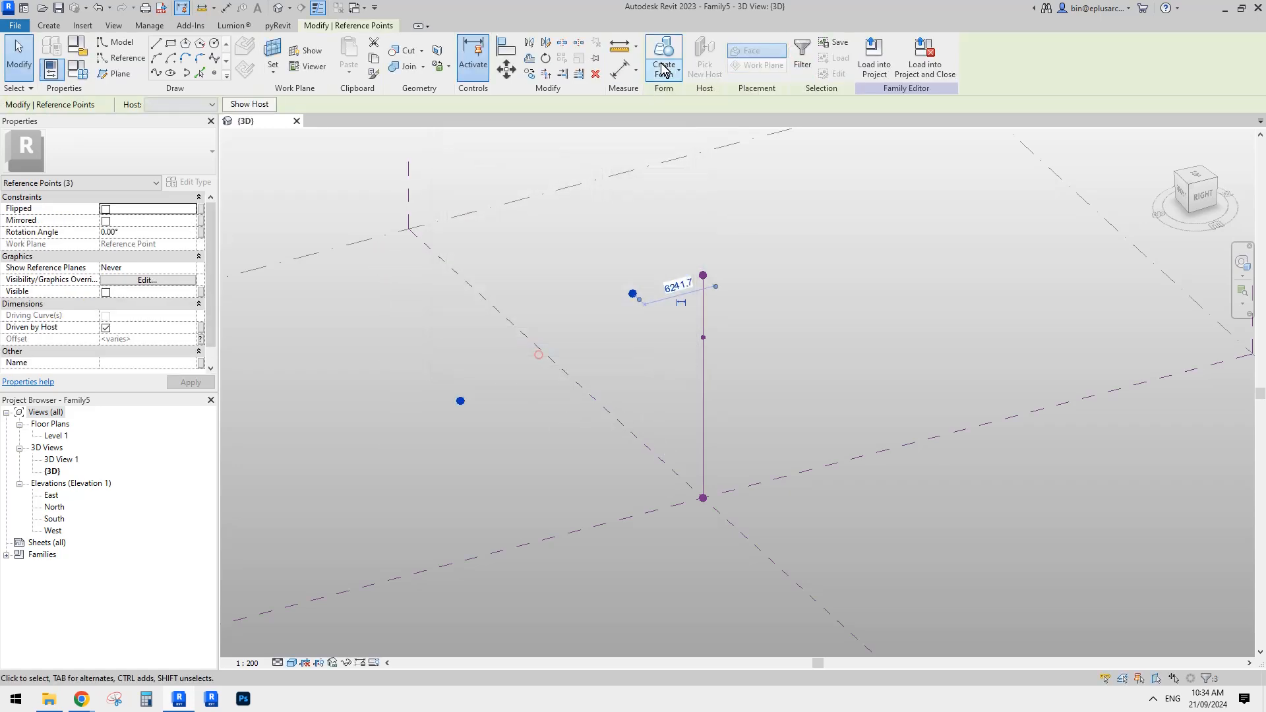
click(170, 72)
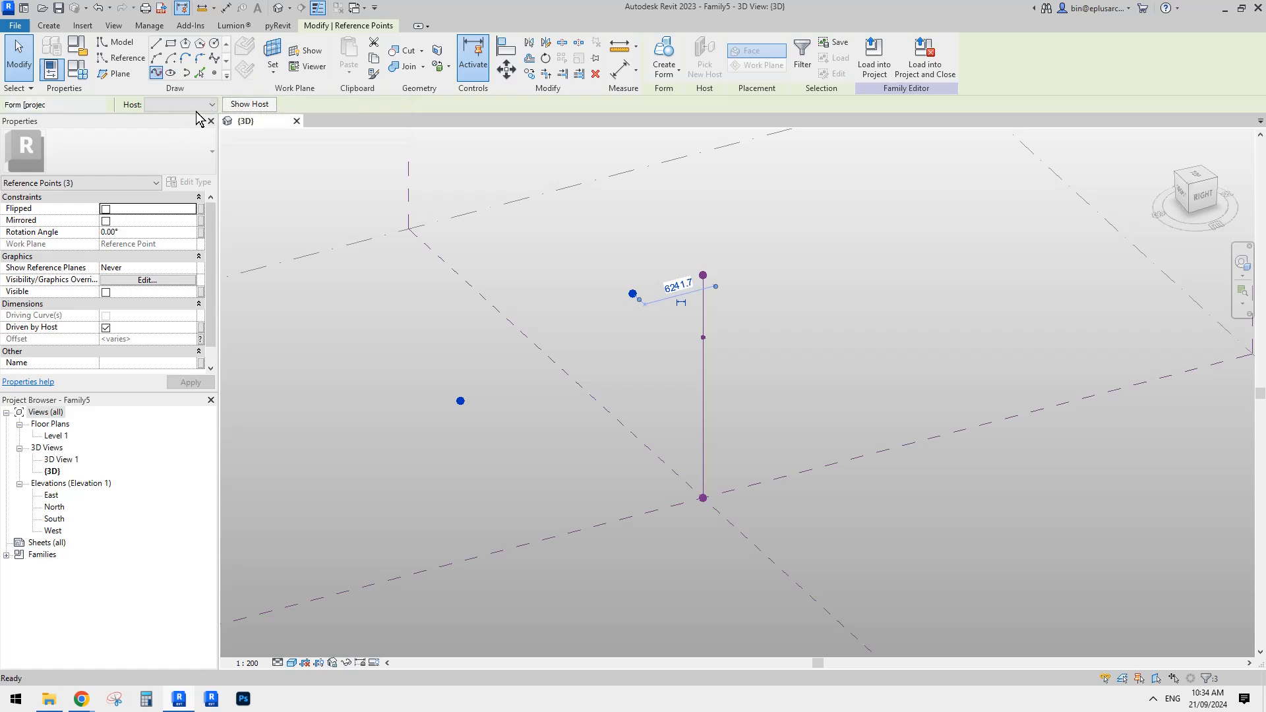
click(563, 423)
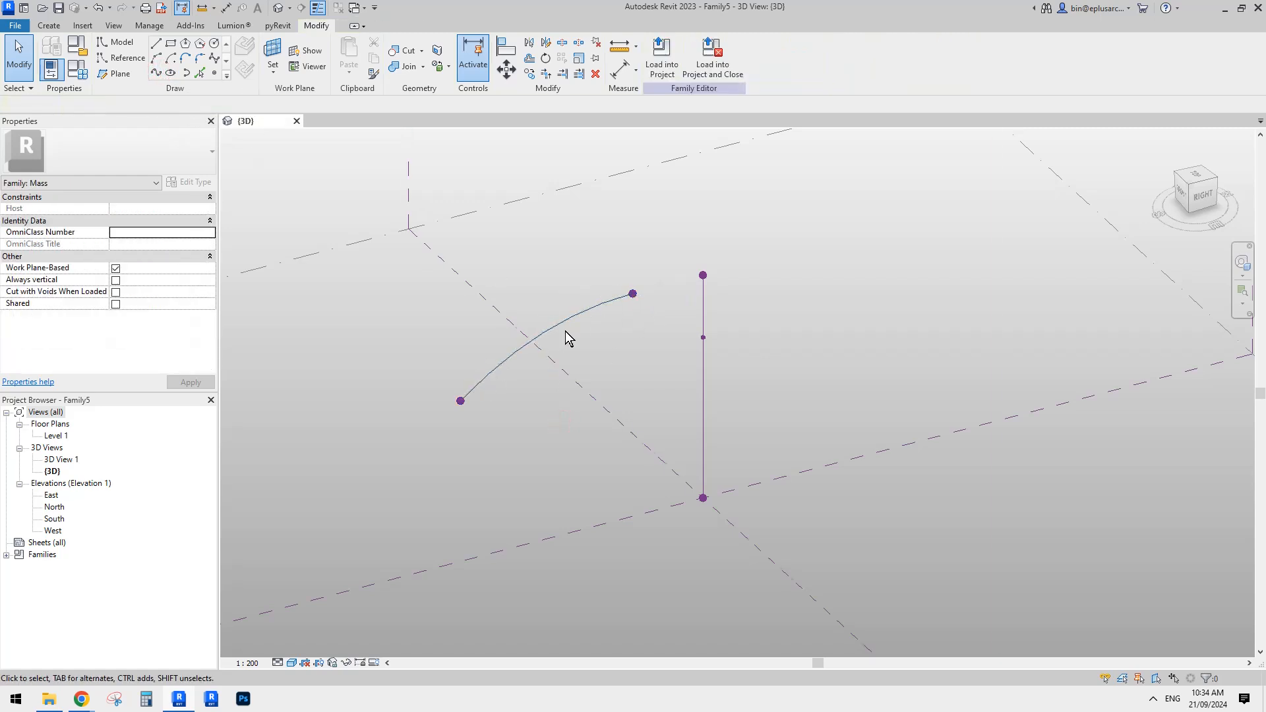
Convert the curved spline between the offset points into a reference line
shift+middle_drag(712, 365, 600, 298)
scroll(600, 298, up, 1)
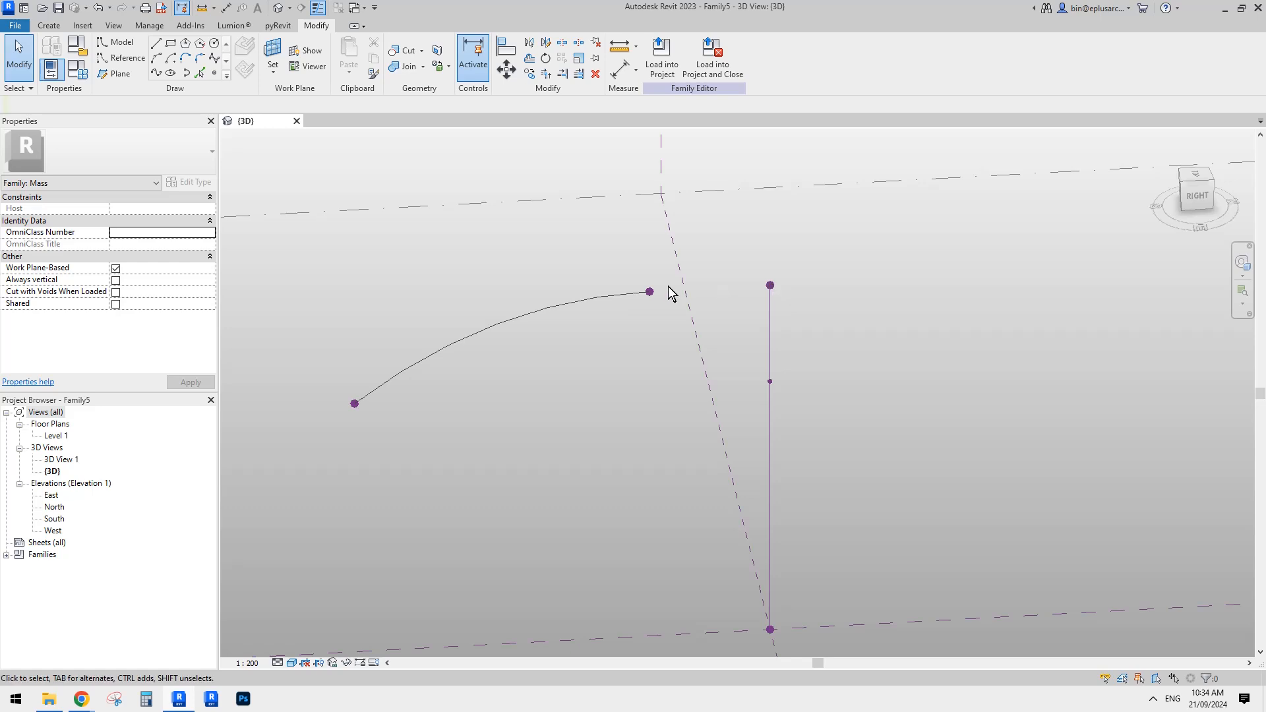
shift+middle_drag(646, 293, 644, 356)
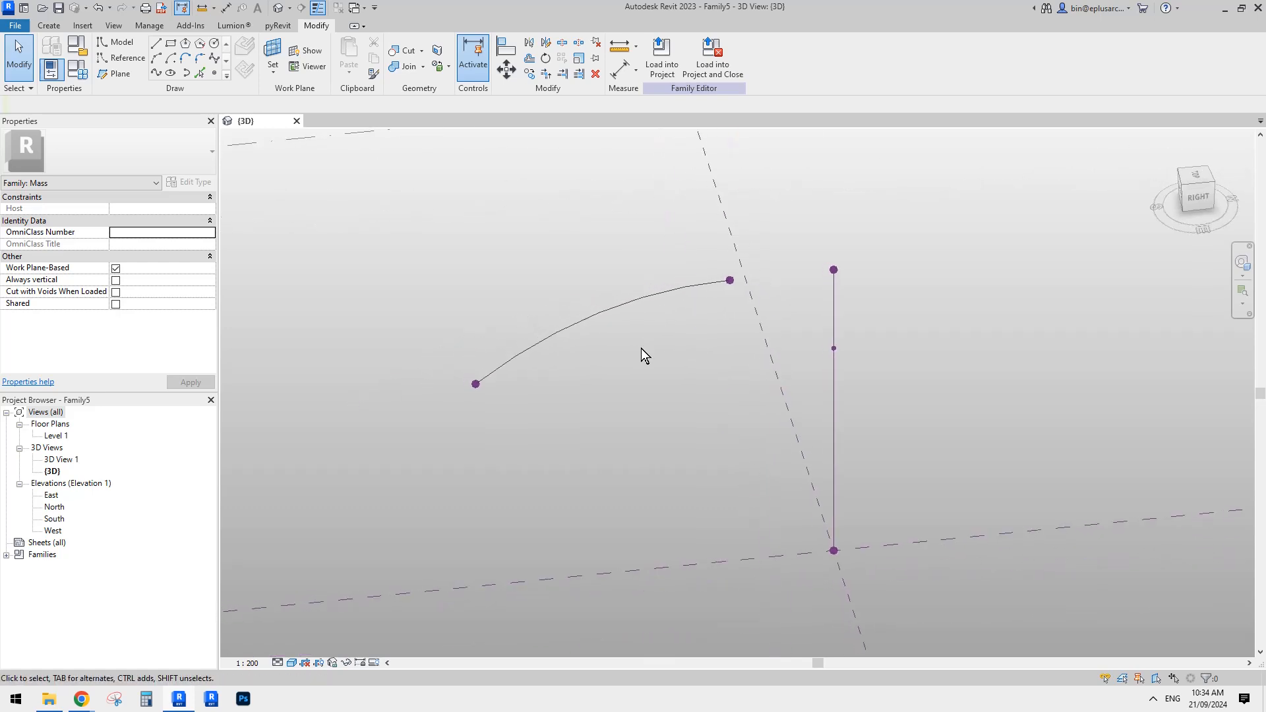
click(582, 320)
shift+middle_drag(583, 320, 627, 349)
click(636, 359)
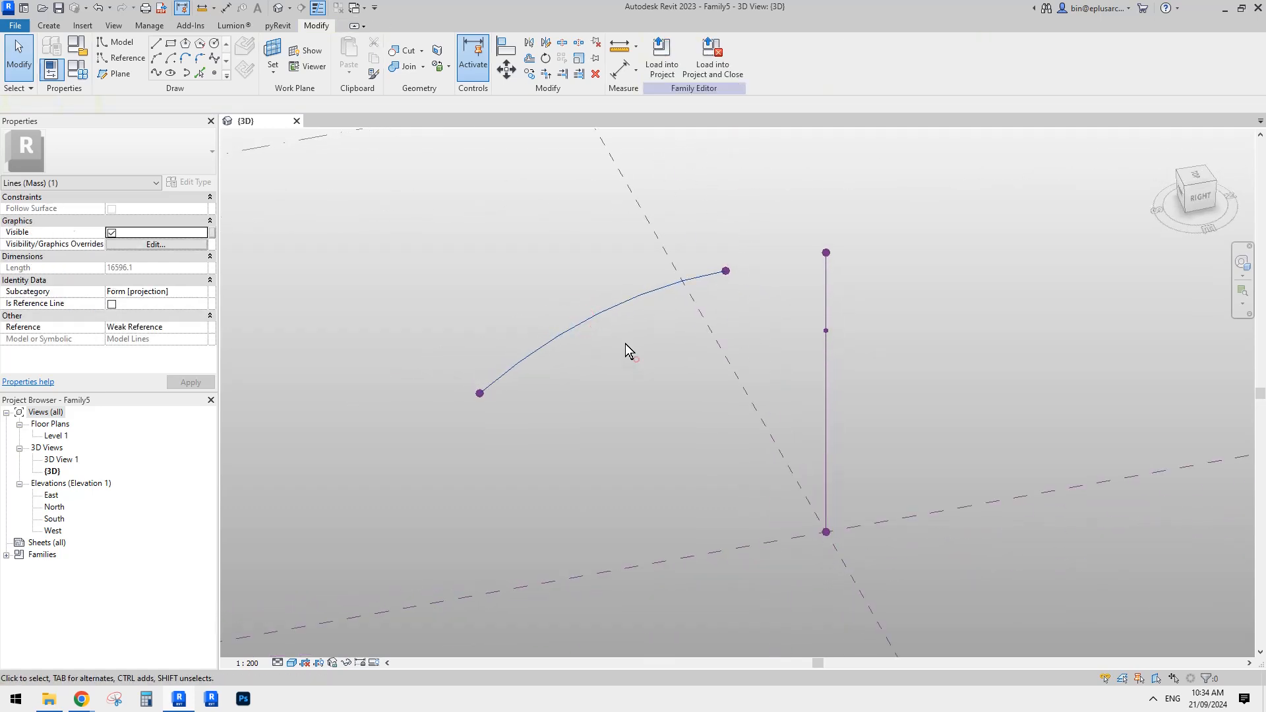
click(607, 310)
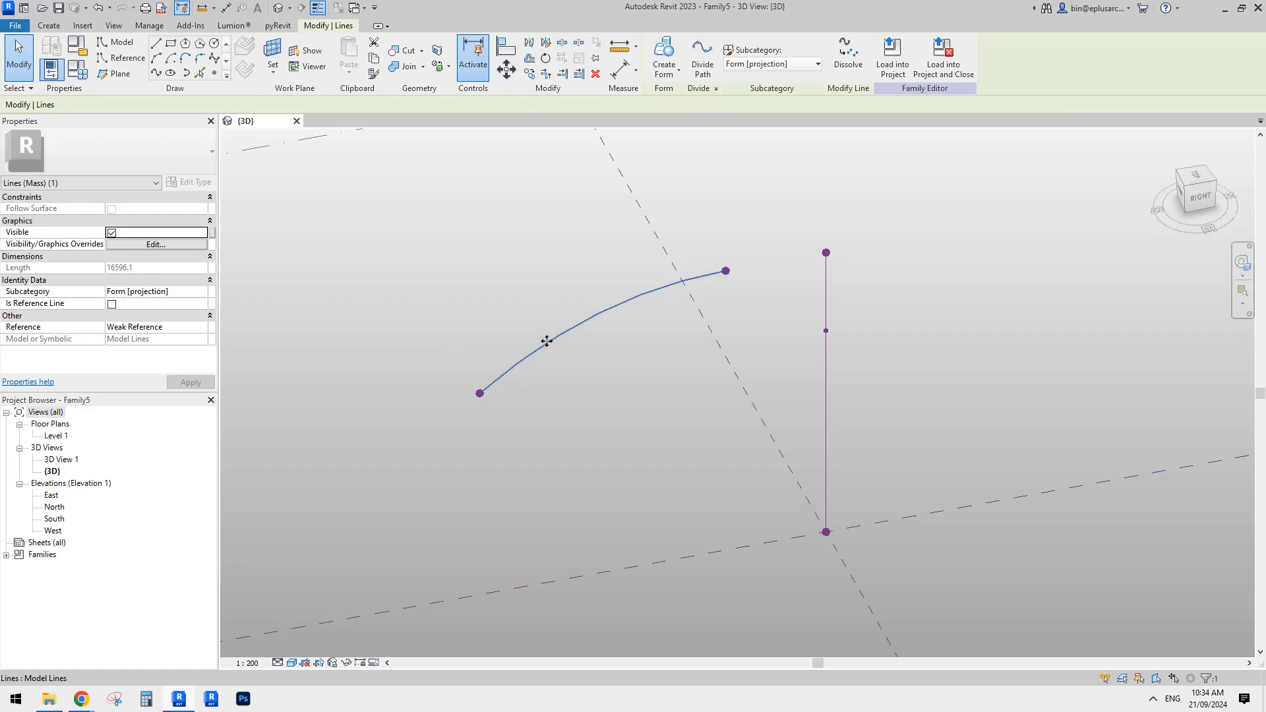
click(112, 304)
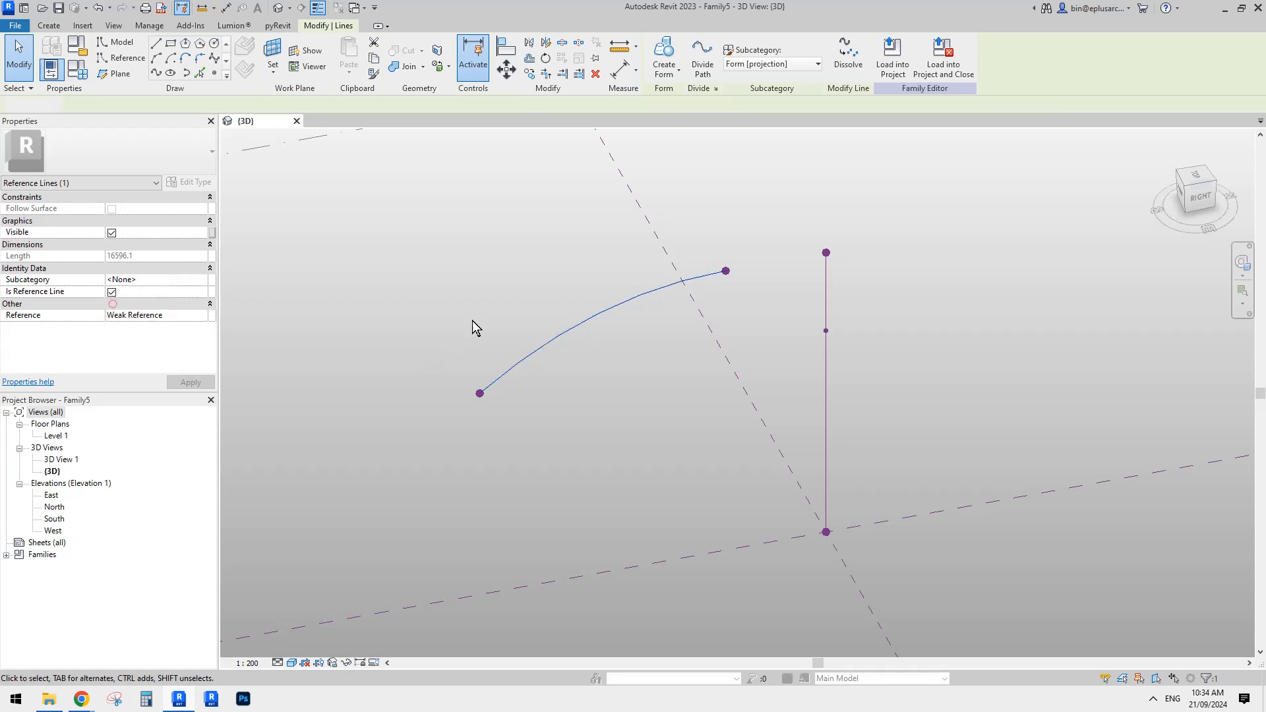
click(626, 358)
middle_drag(636, 362, 627, 335)
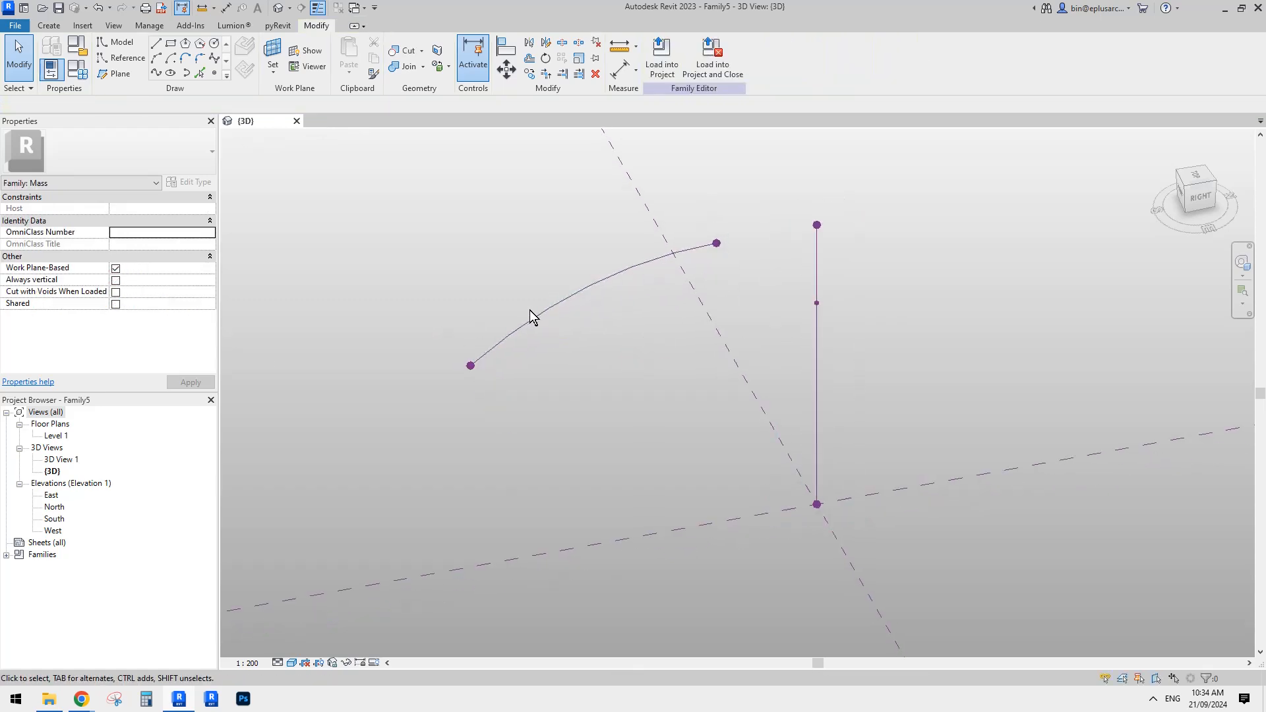
Create a revolved form from the curved reference line around the vertical reference line
click(817, 272)
ctrl+click(643, 267)
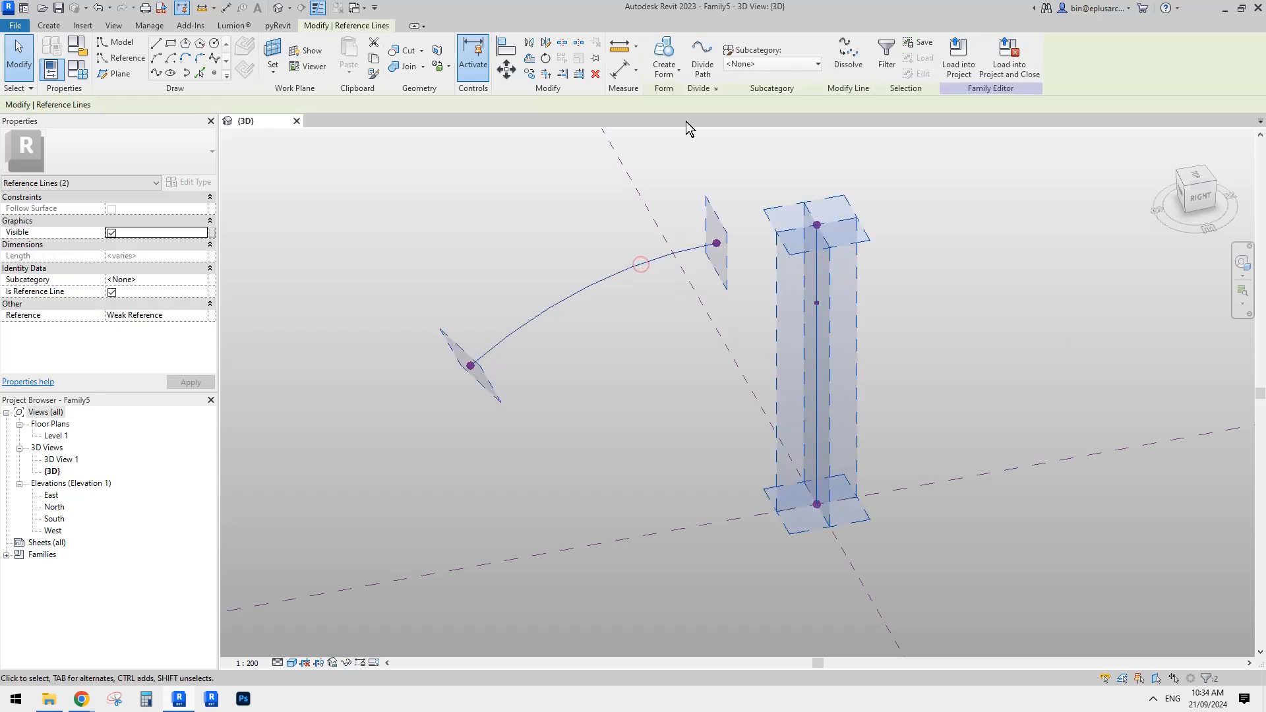
click(664, 53)
scroll(563, 216, down, 2)
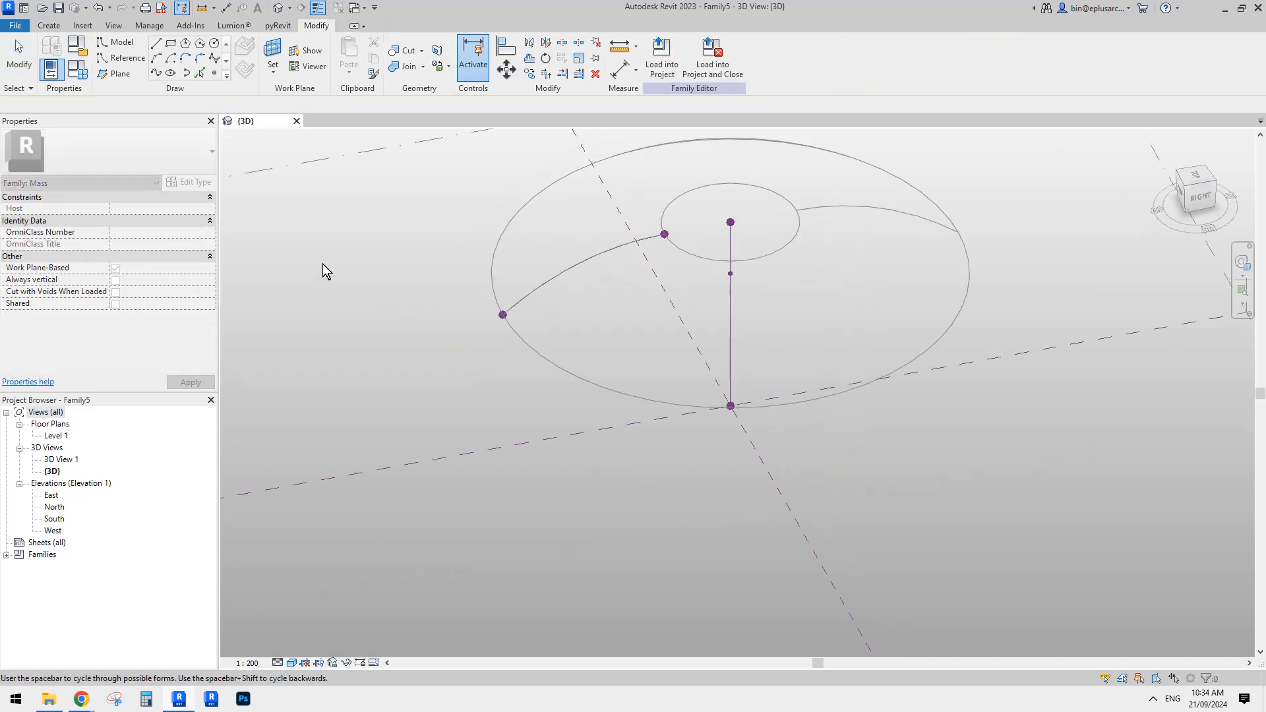
mouse_move(314, 251)
shift+middle_down()
mouse_move(625, 185)
mouse_move(780, 295)
shift+middle_up()
Divide the revolved form's two dome surfaces into U and V grids
click(868, 315)
shift+middle_drag(867, 315, 950, 375)
click(733, 62)
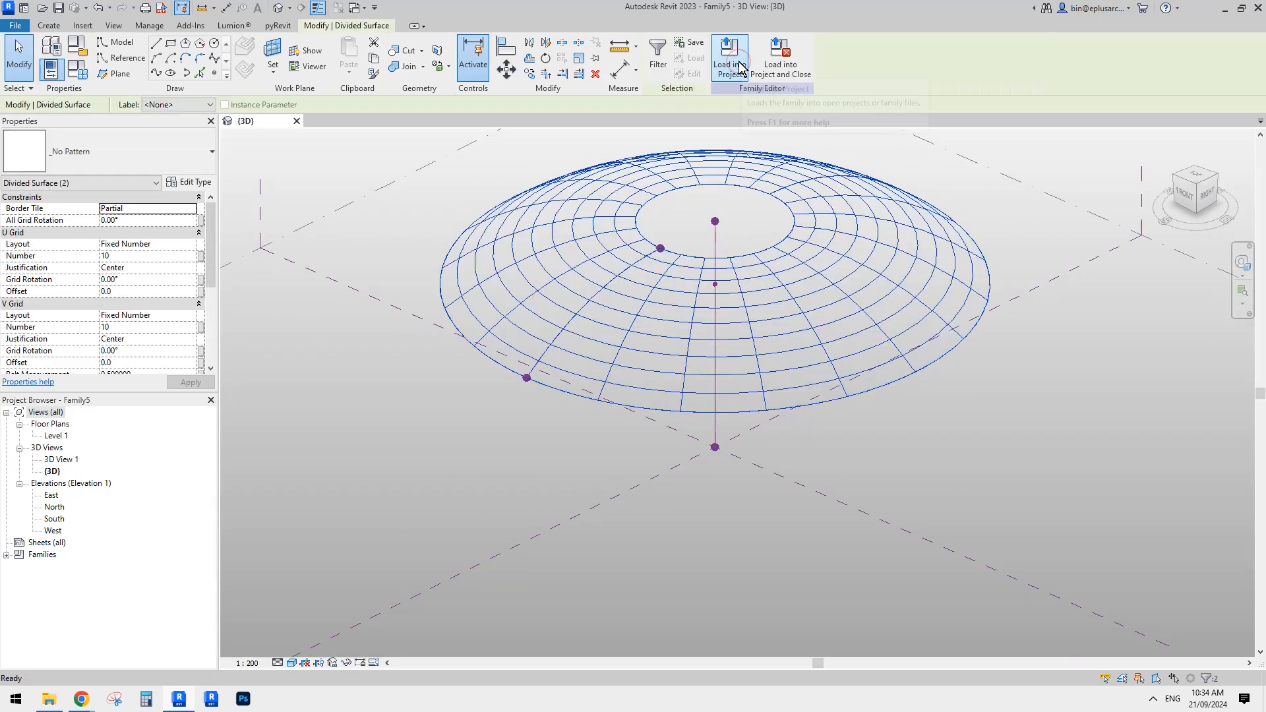
click(135, 257)
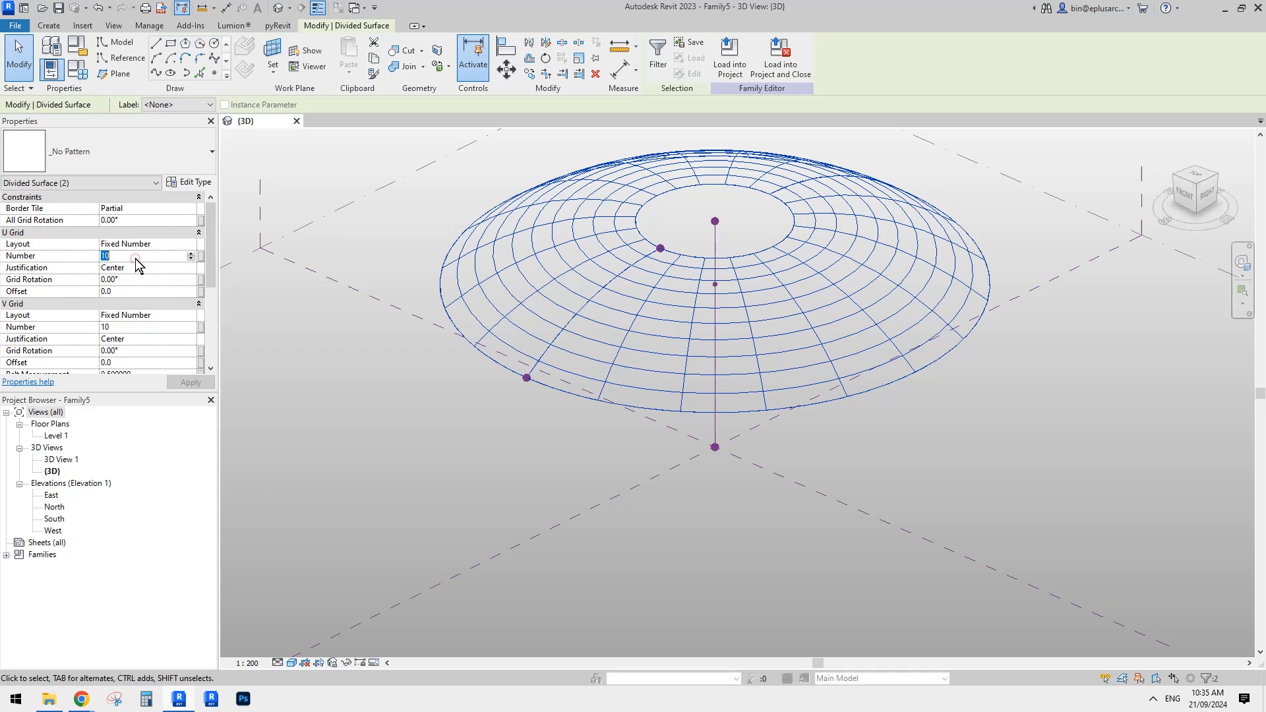
click(292, 400)
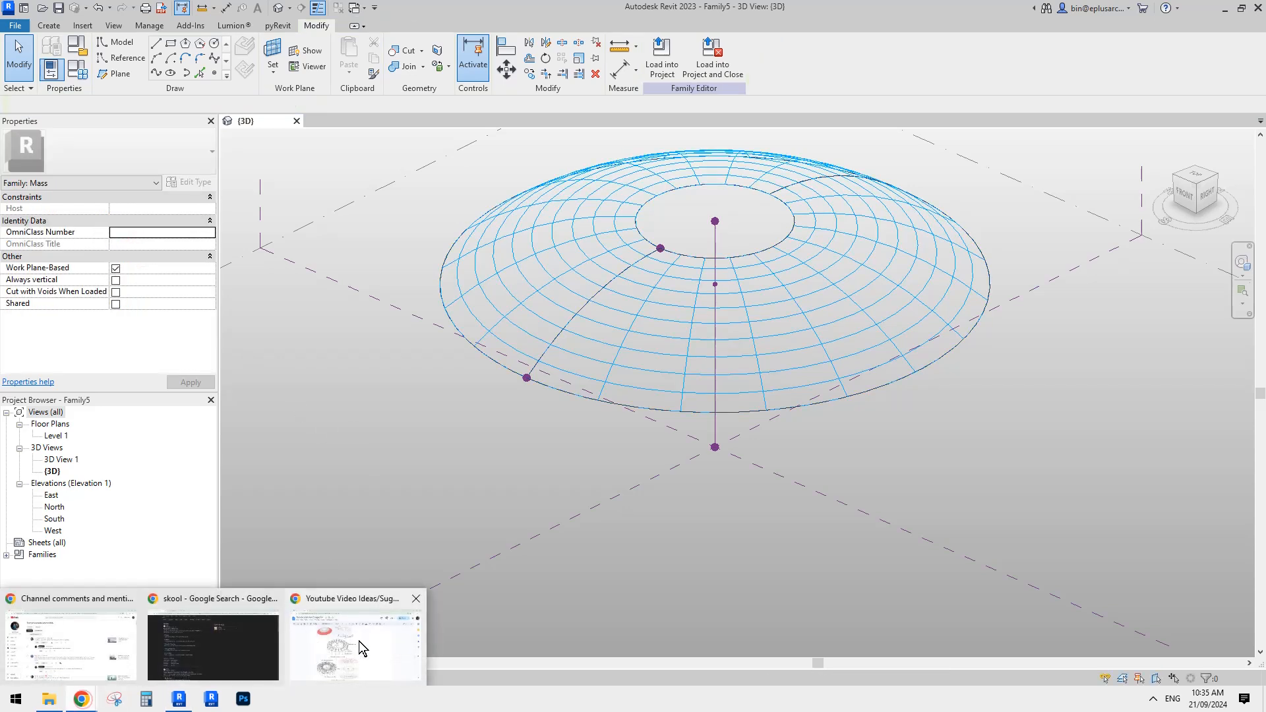
Switch to the Google Docs document Youtube Video Ideas/Suggestion in Chrome to examine the spoke cable-truss reference diagrams
click(359, 641)
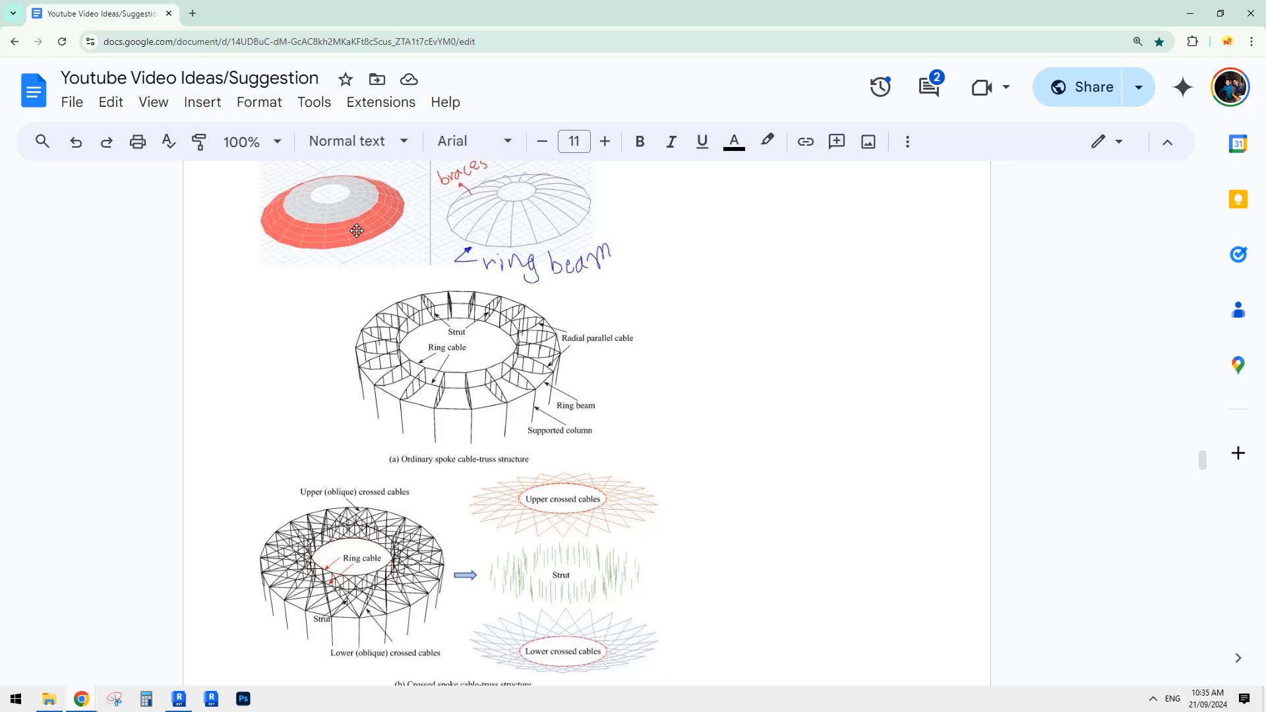
Switch back to Revit and set the V grid number to 15 on both divided dome surfaces
click(180, 699)
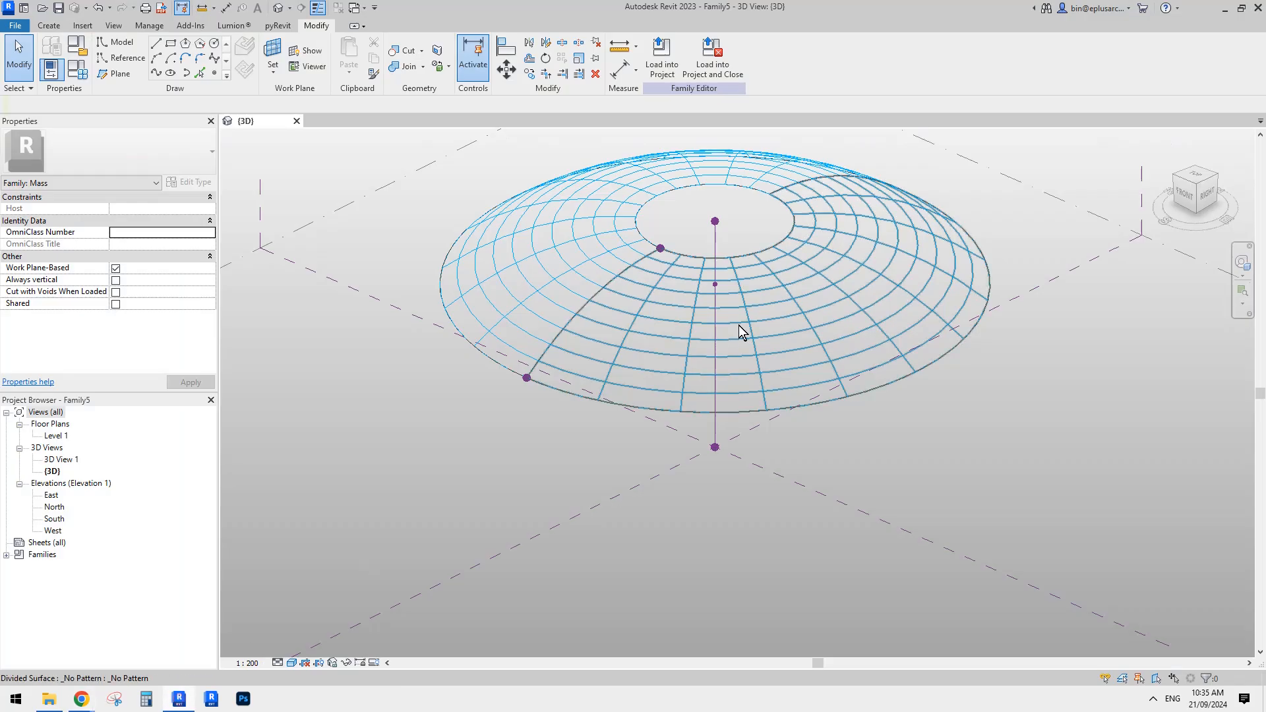
middle_drag(676, 375, 686, 391)
shift+middle_drag(847, 343, 836, 354)
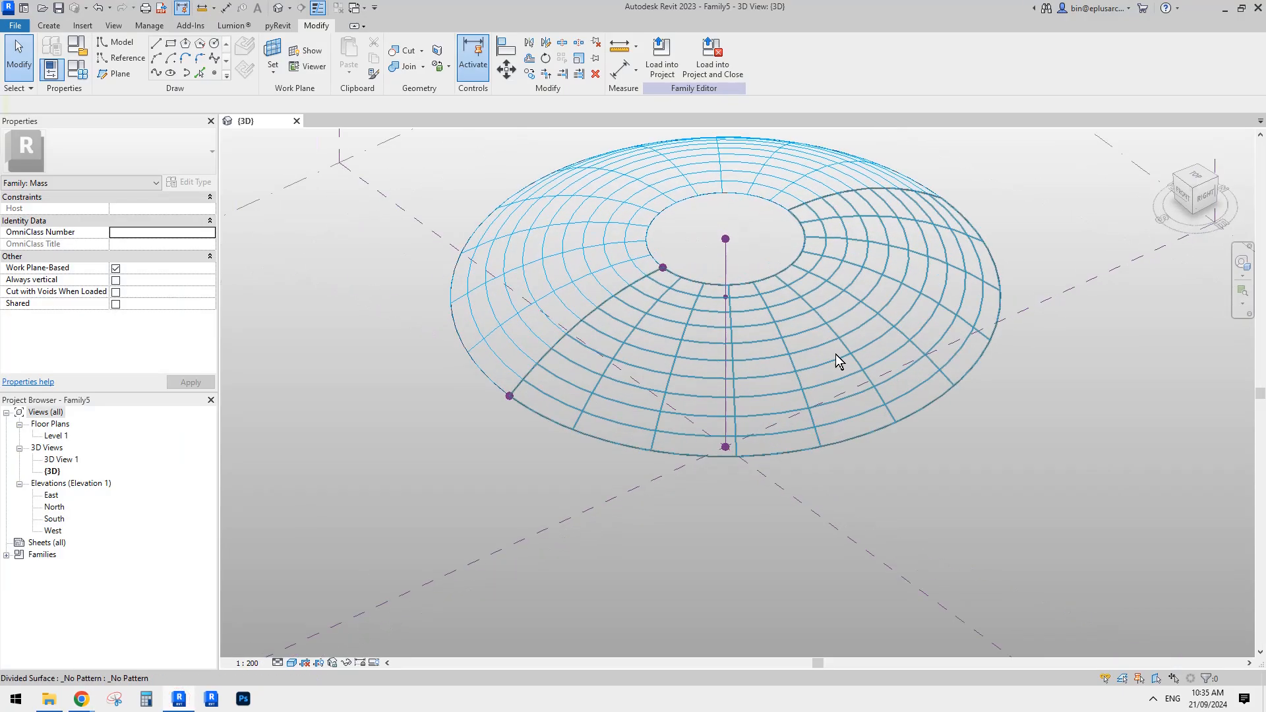
click(793, 365)
click(138, 329)
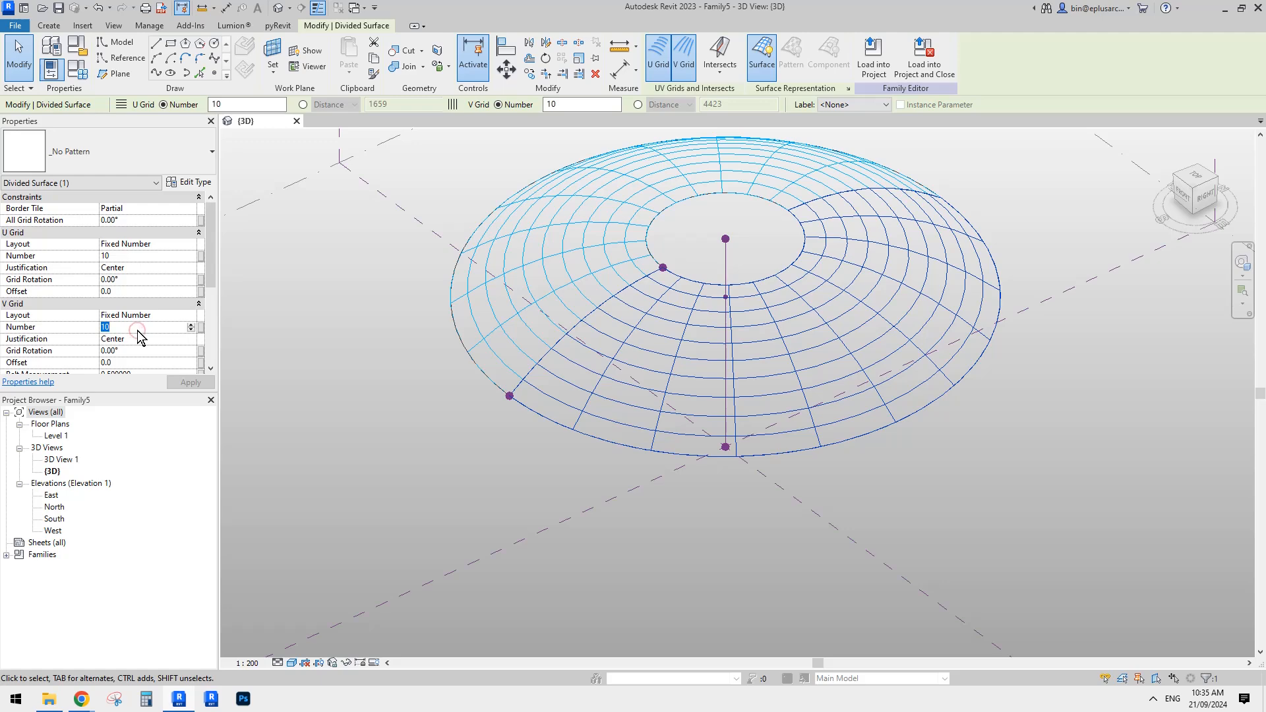
text(15)
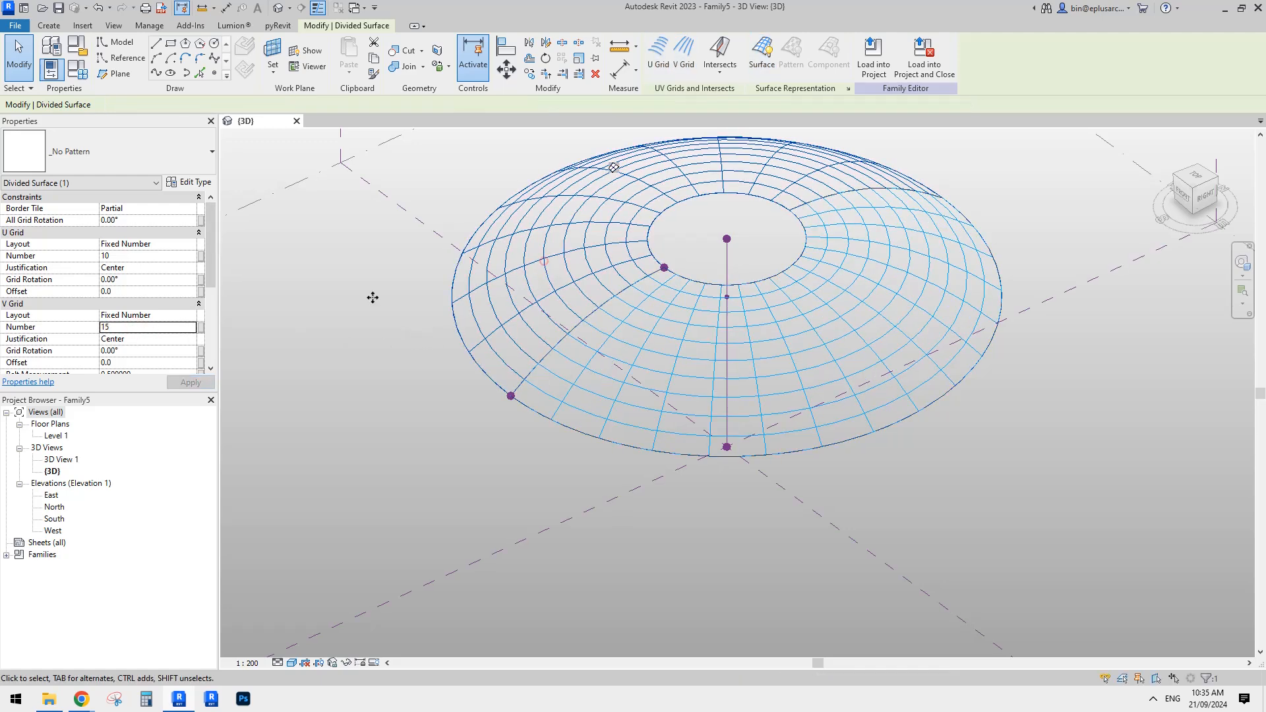
shift+middle_drag(644, 265, 687, 300)
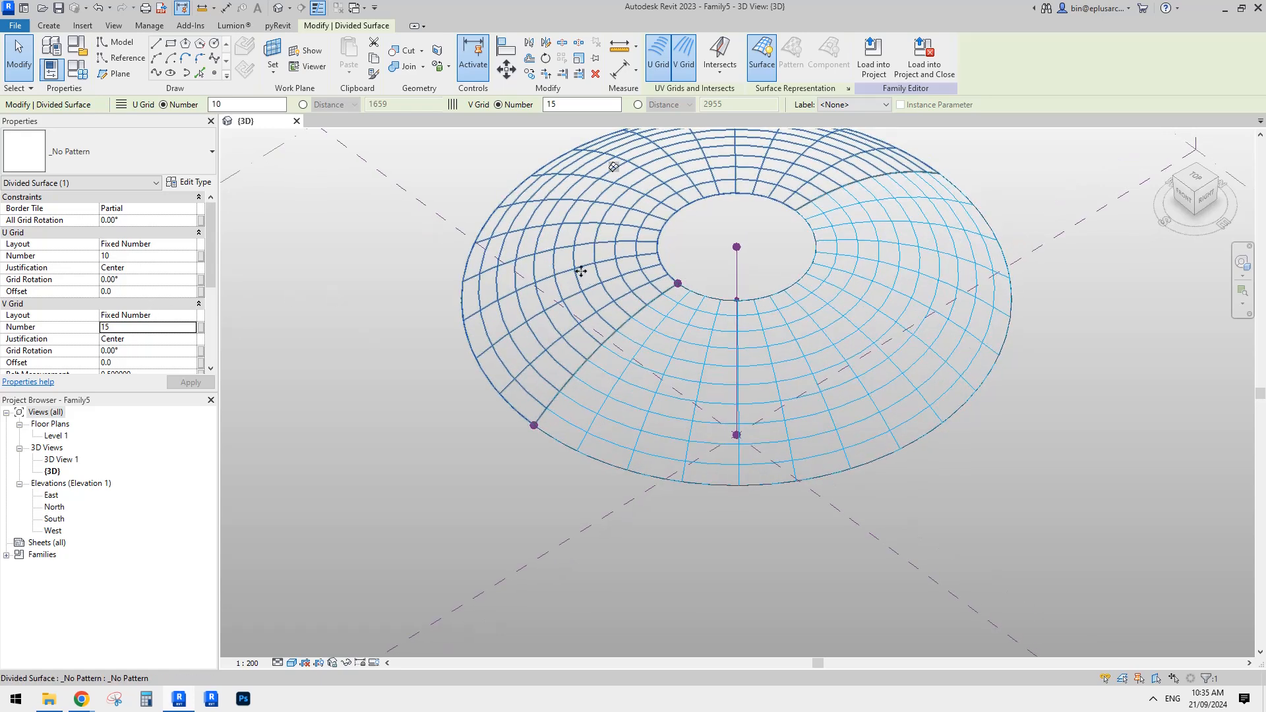
Set the U grid number to 2 on both divided dome surfaces together
ctrl+click(661, 335)
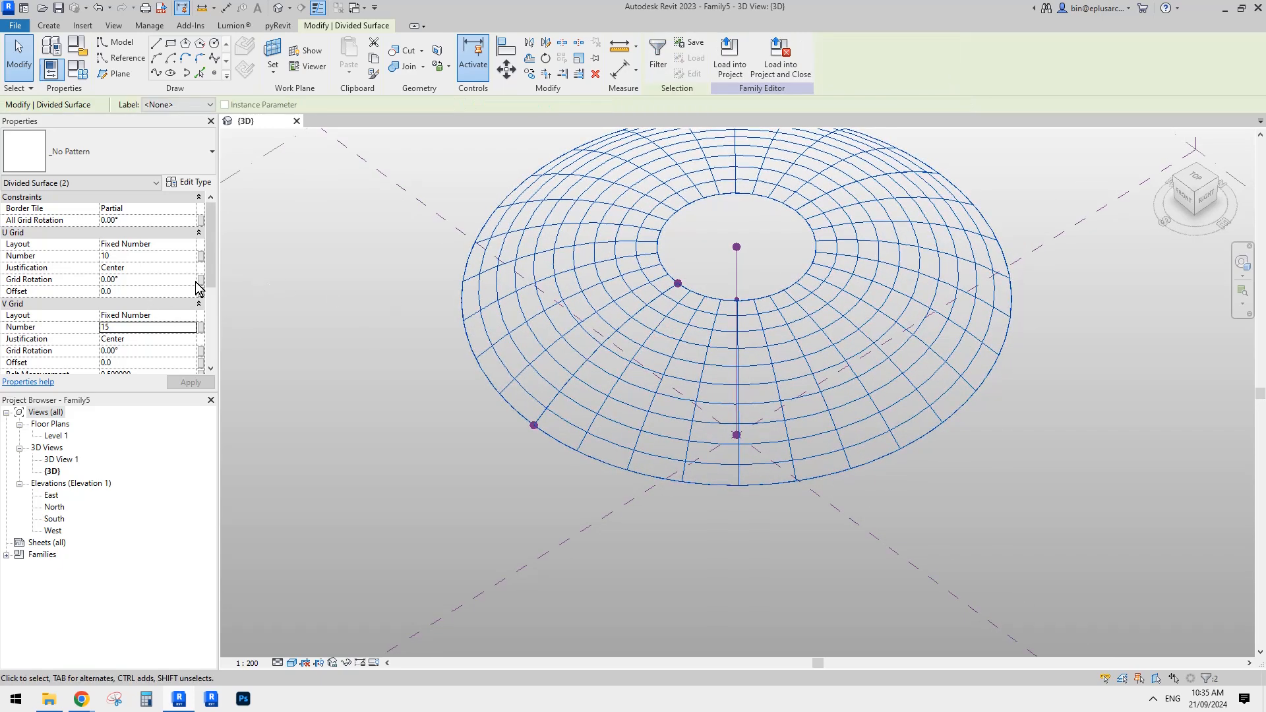
double_click(125, 257)
text(2)
shift+middle_drag(622, 290, 667, 344)
key(Escape)
scroll(662, 339, up, 1)
shift+middle_drag(619, 292, 625, 422)
scroll(697, 326, down, 1)
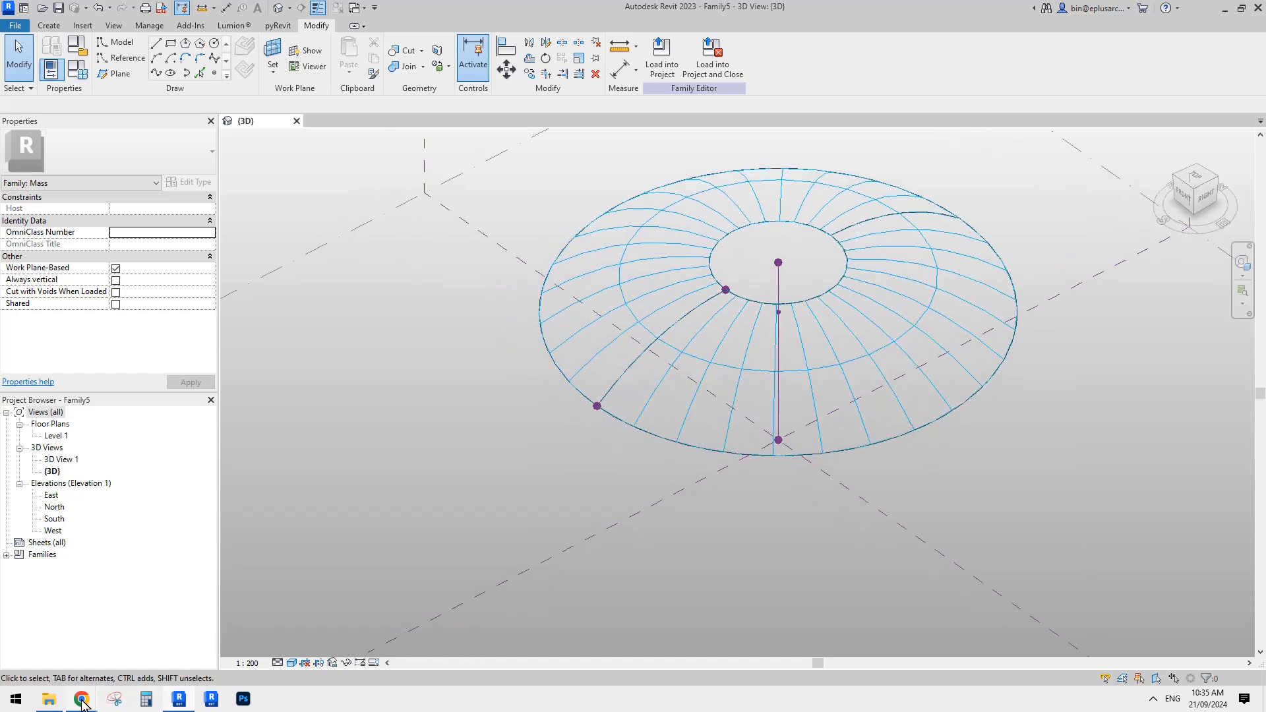
Switch to the Google Docs document in Chrome to examine the spoke cable-truss diagrams, and return to Revit
mouse_move(82, 703)
click(353, 649)
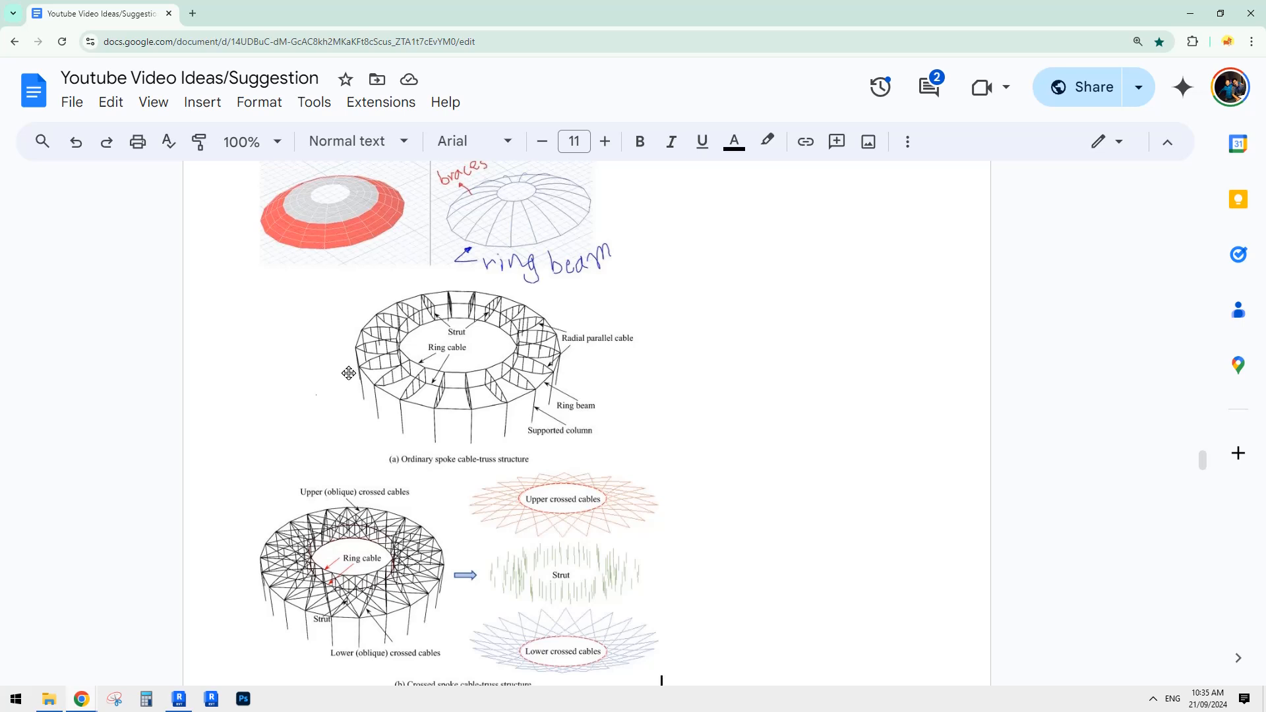
click(180, 701)
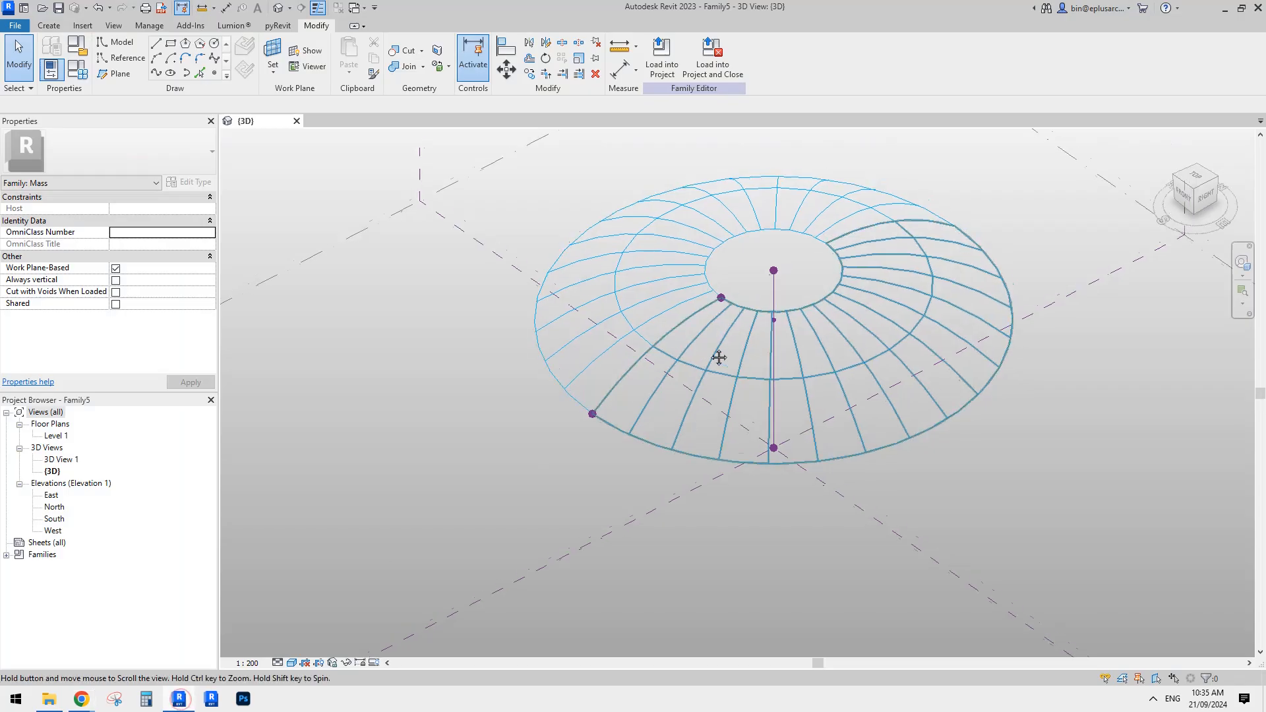
Raise the dome's hosted reference point along the vertical reference line to about 15995 and measure it by Segment Length
shift+middle_drag(779, 412, 689, 447)
scroll(703, 386, up, 1)
shift+middle_drag(691, 394, 746, 277)
scroll(745, 287, up, 1)
shift+middle_drag(723, 361, 785, 377)
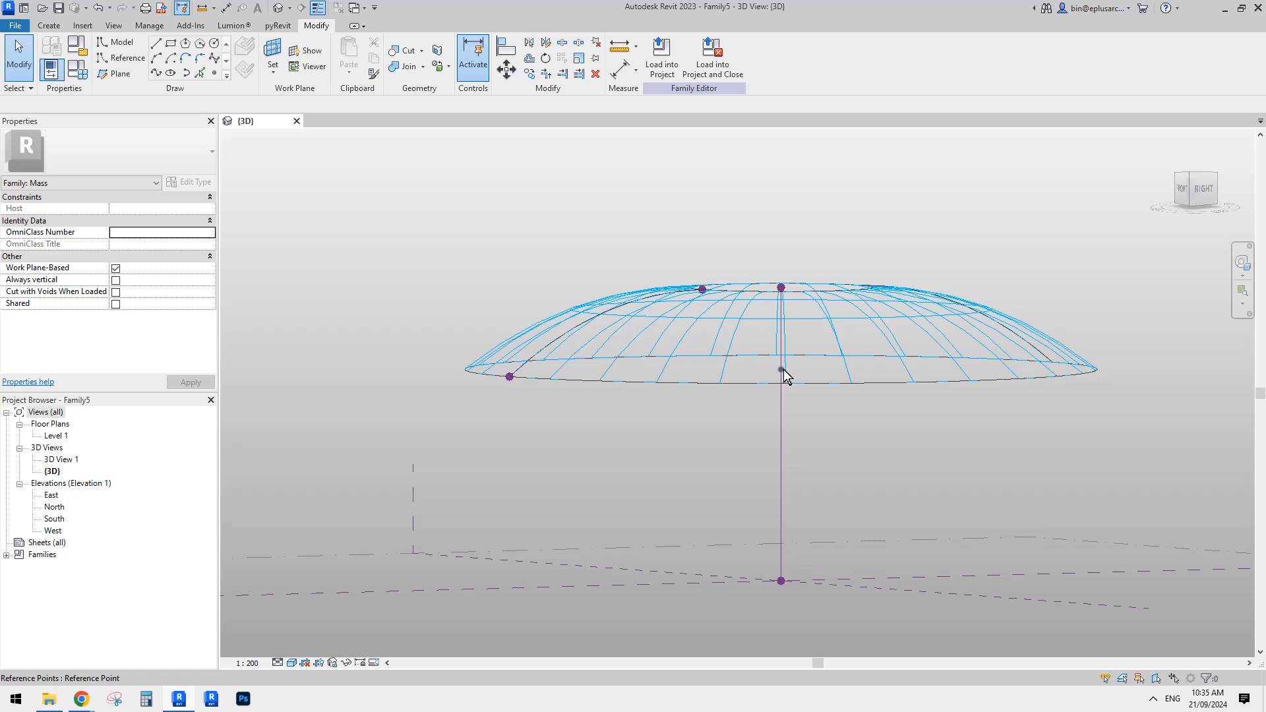
drag(784, 374, 782, 347)
mouse_move(776, 368)
shift+middle_down()
mouse_move(683, 343)
mouse_move(749, 362)
mouse_move(723, 367)
mouse_move(752, 363)
shift+middle_up()
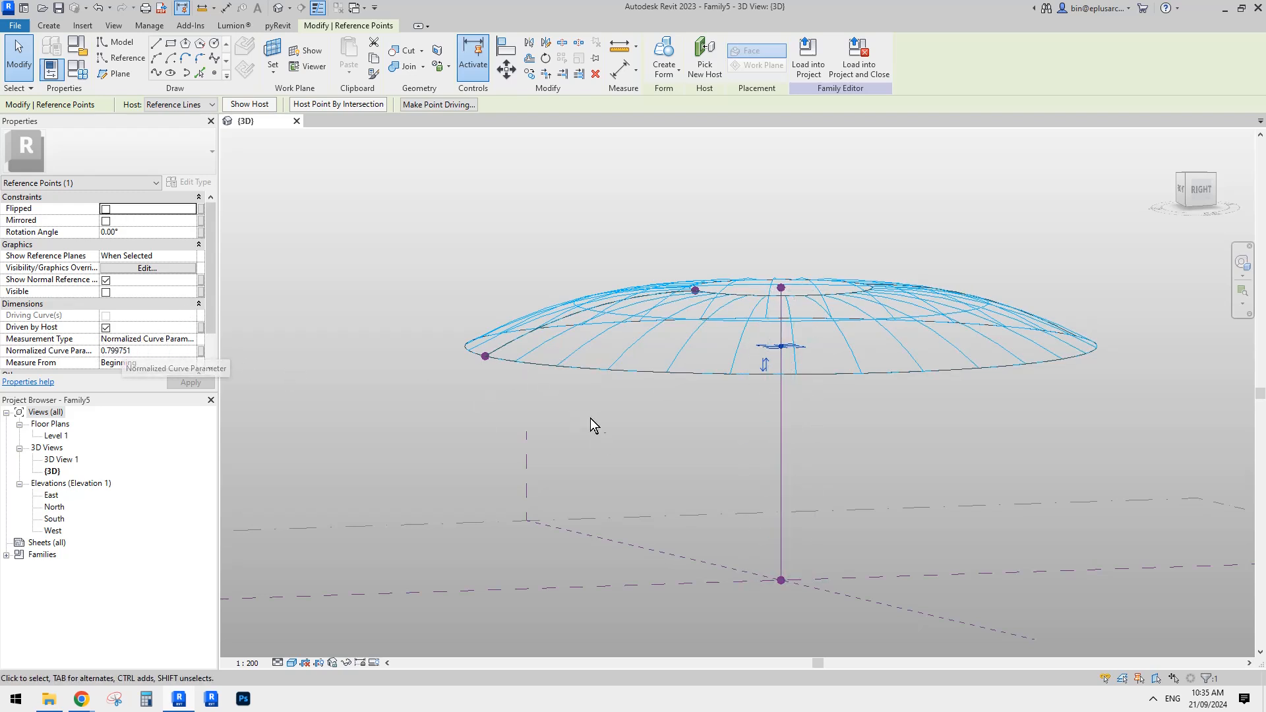
shift+middle_drag(787, 441, 788, 452)
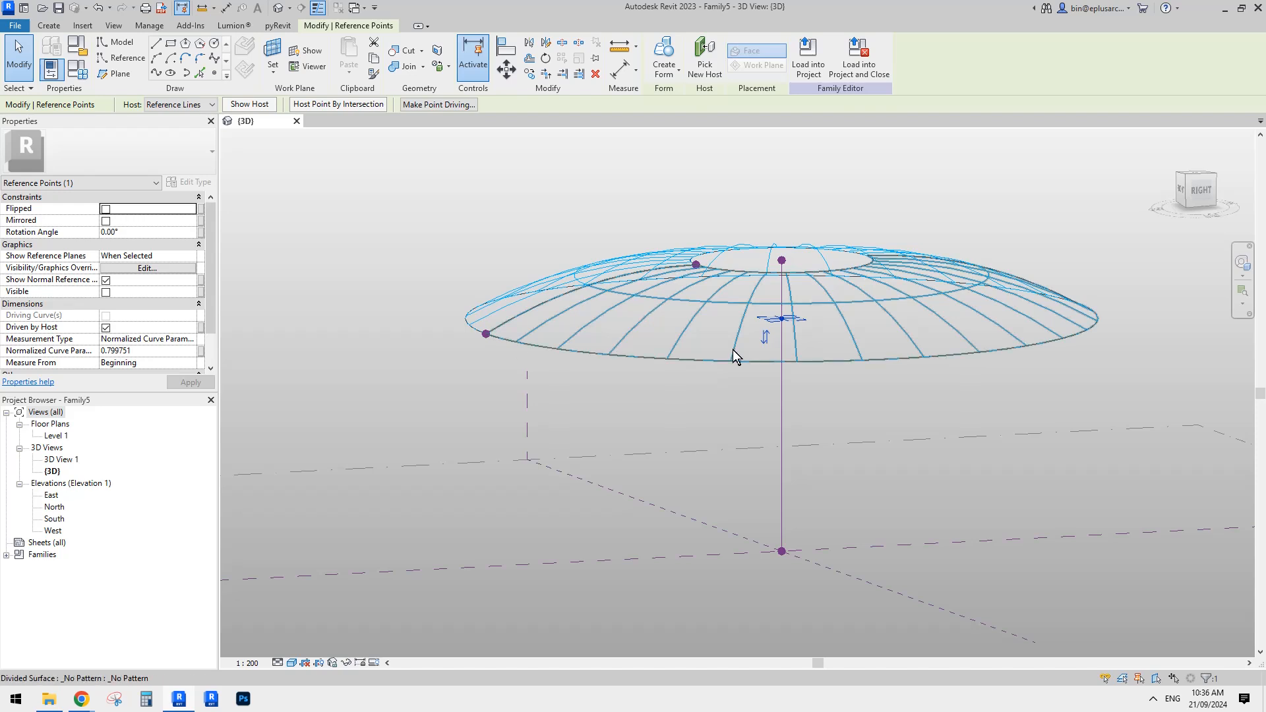
click(196, 341)
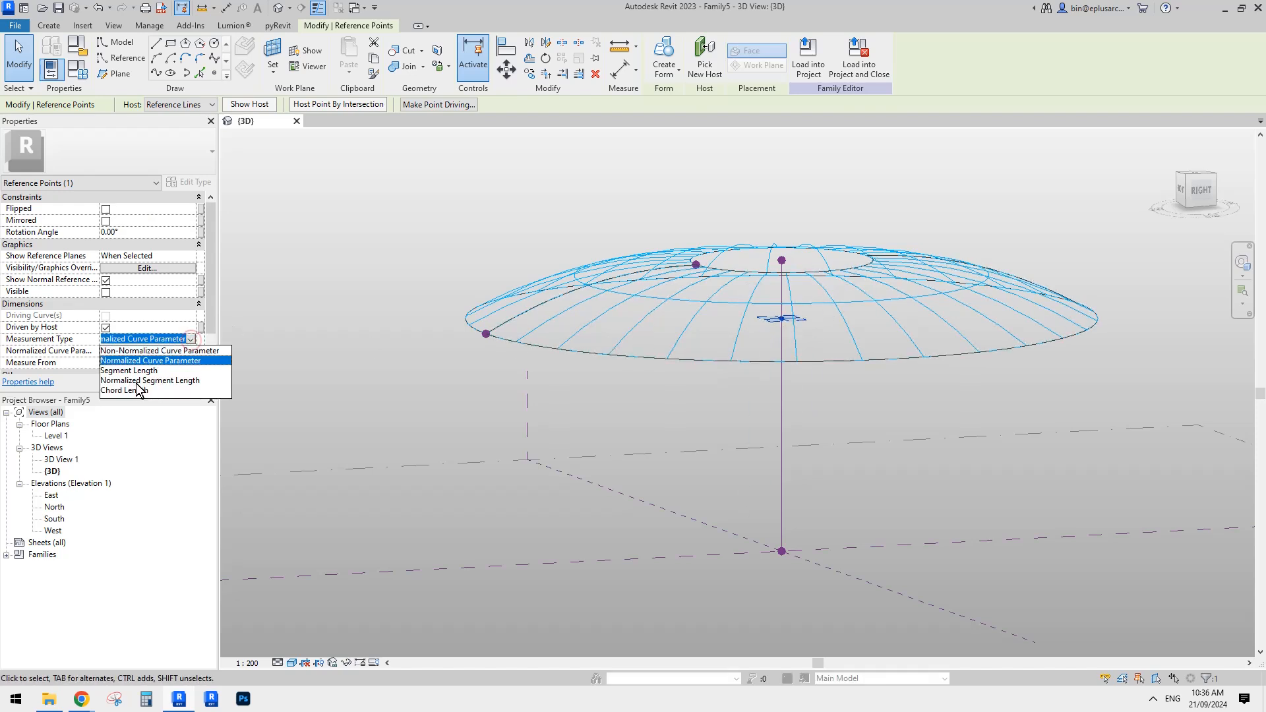
click(130, 371)
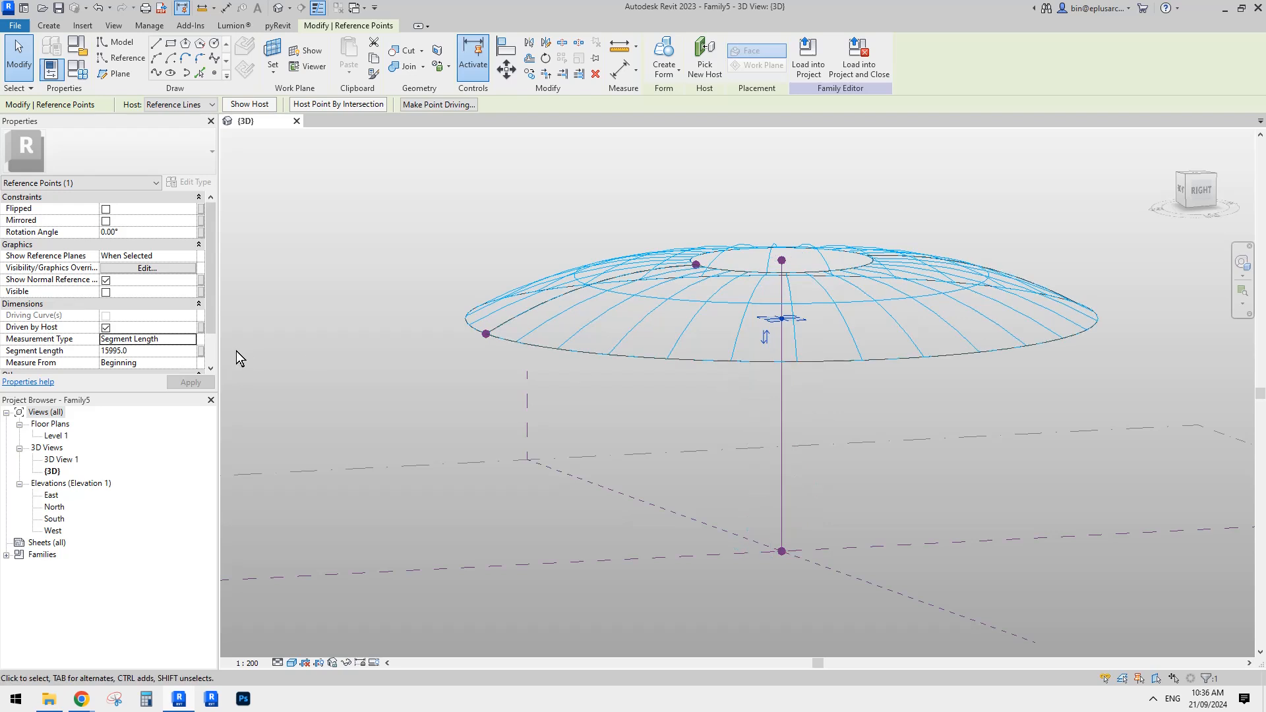
click(201, 351)
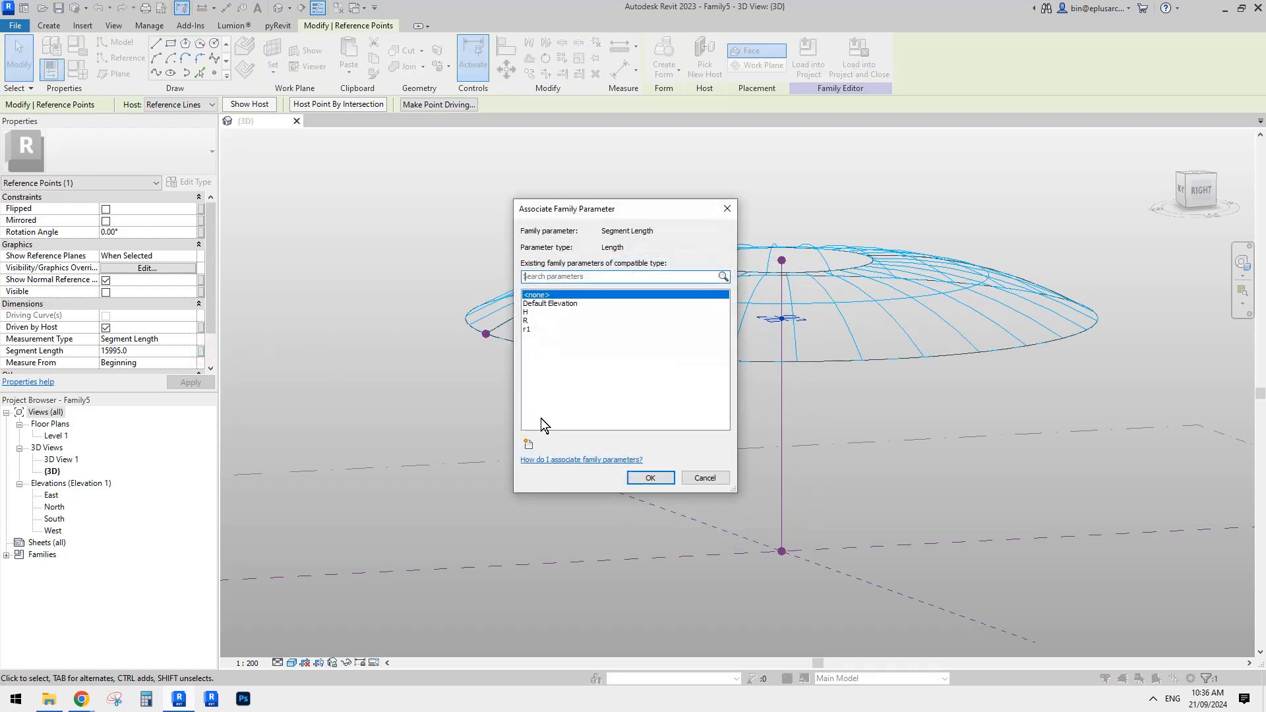
click(529, 444)
text(h)
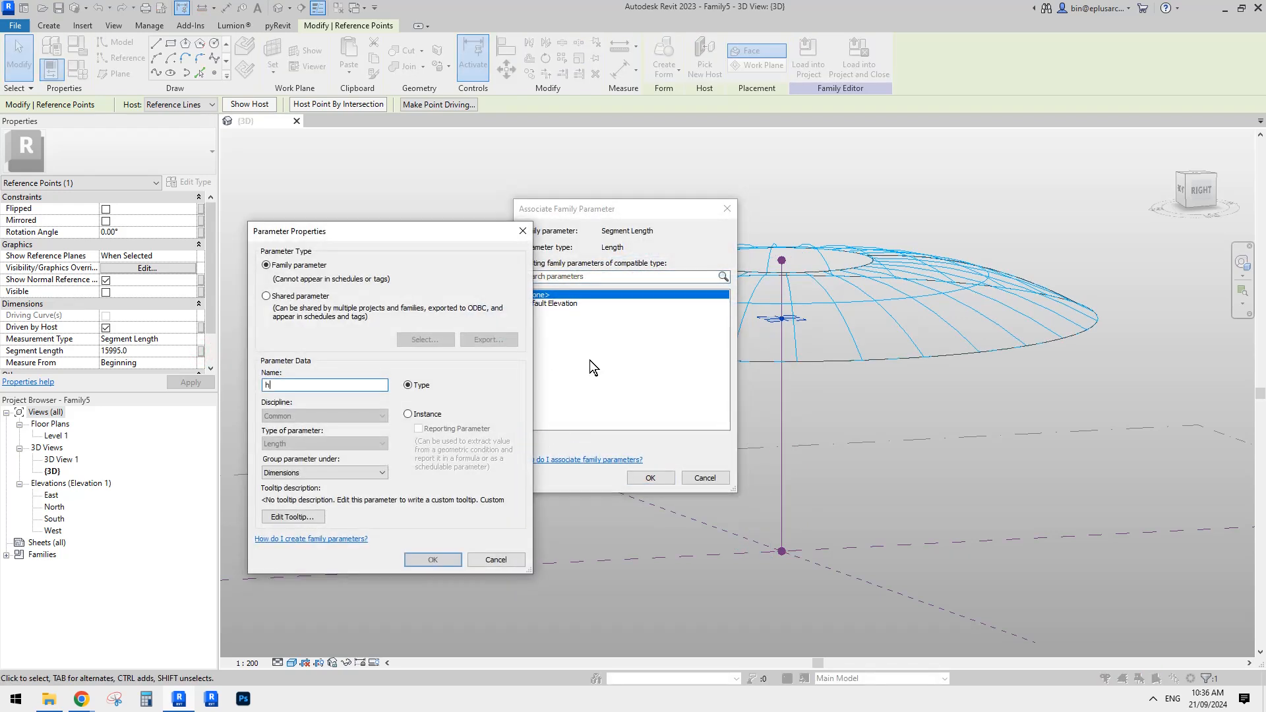
click(408, 414)
click(433, 559)
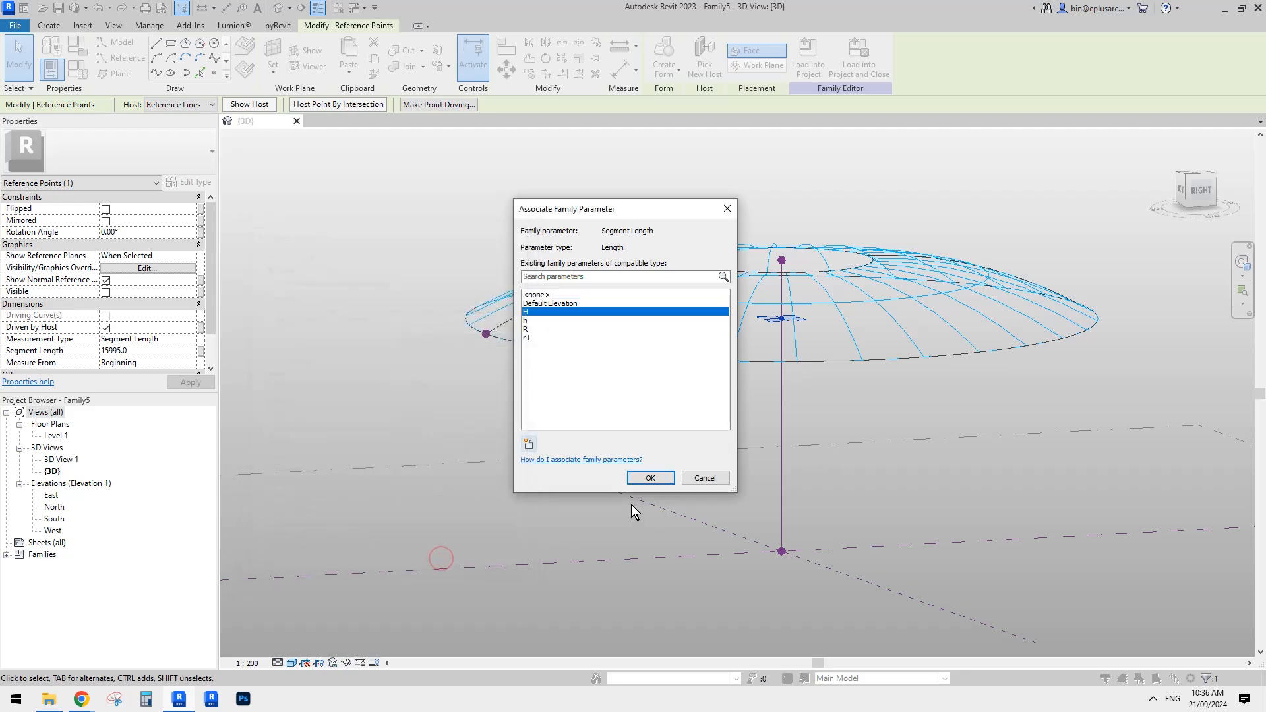
click(662, 476)
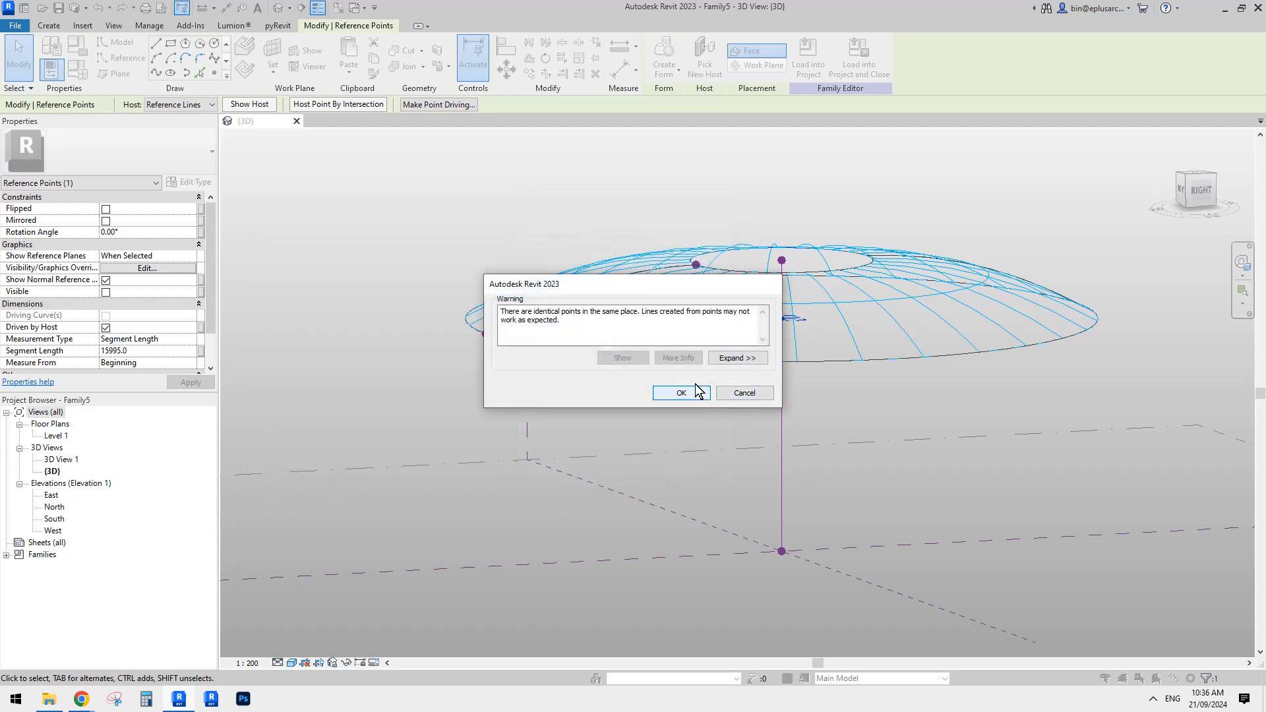
click(746, 394)
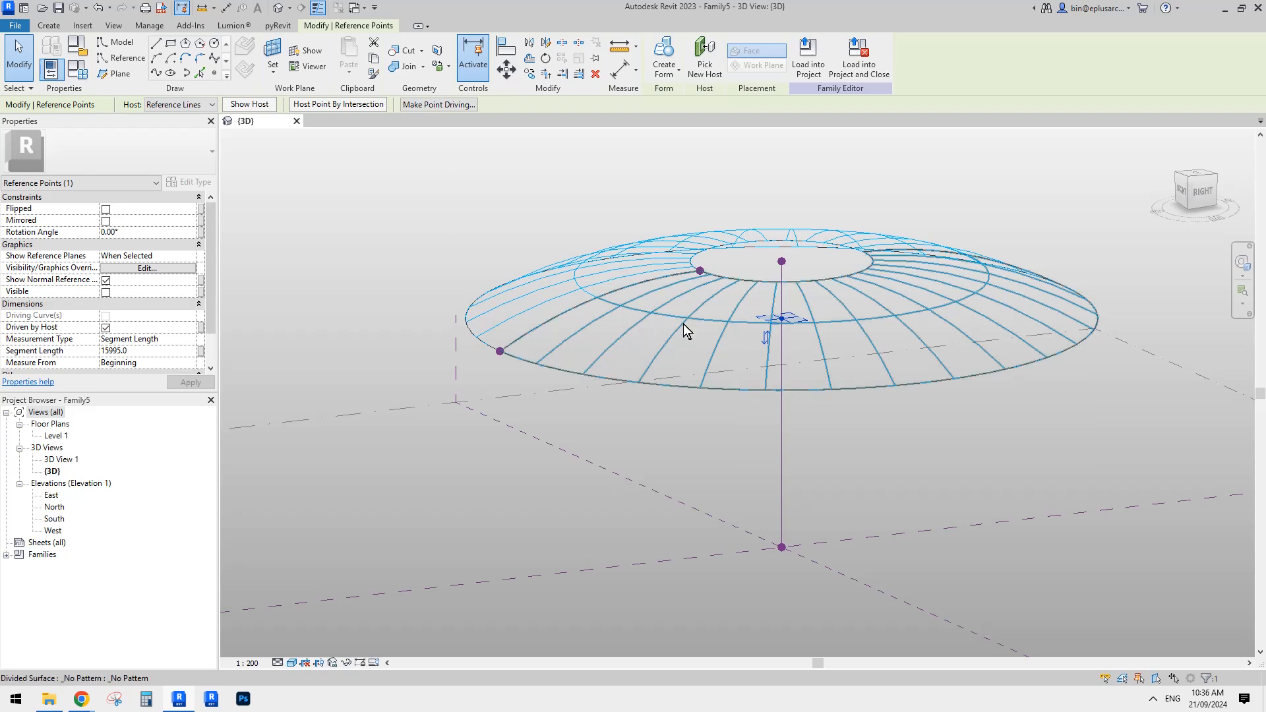
Associate the point's segment length with a new family parameter named h1
click(201, 350)
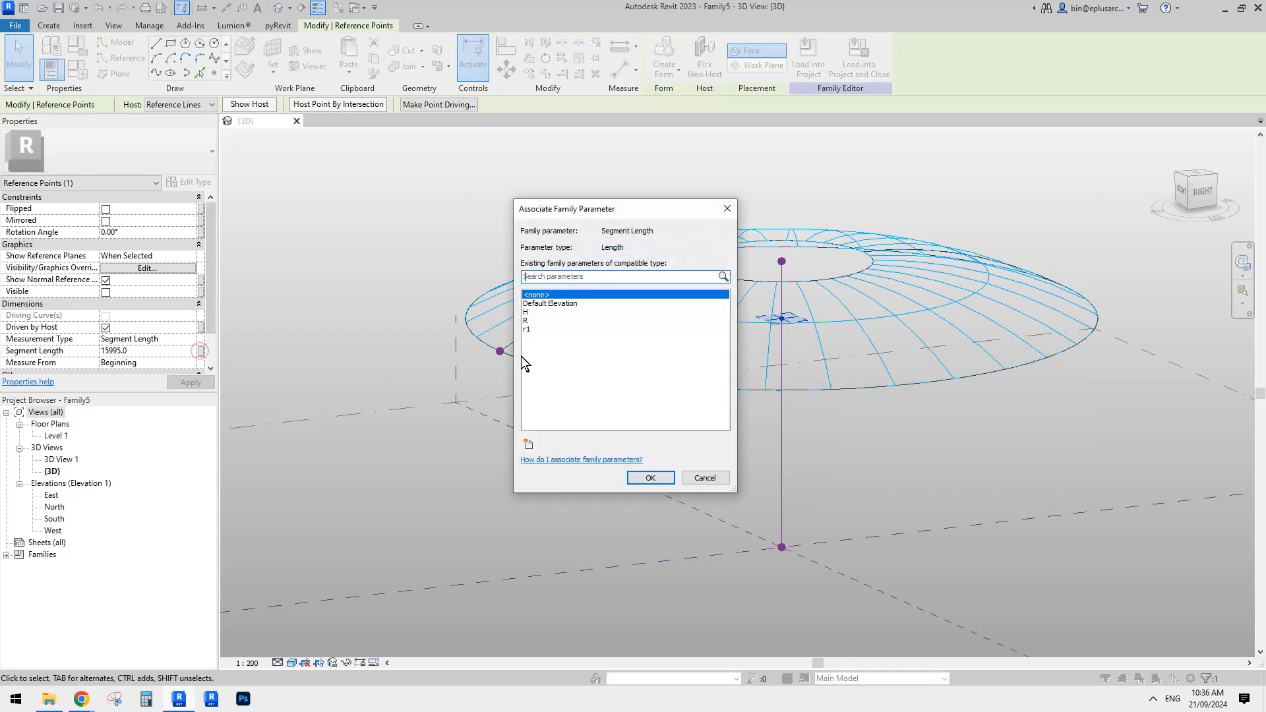
click(528, 444)
text(h1)
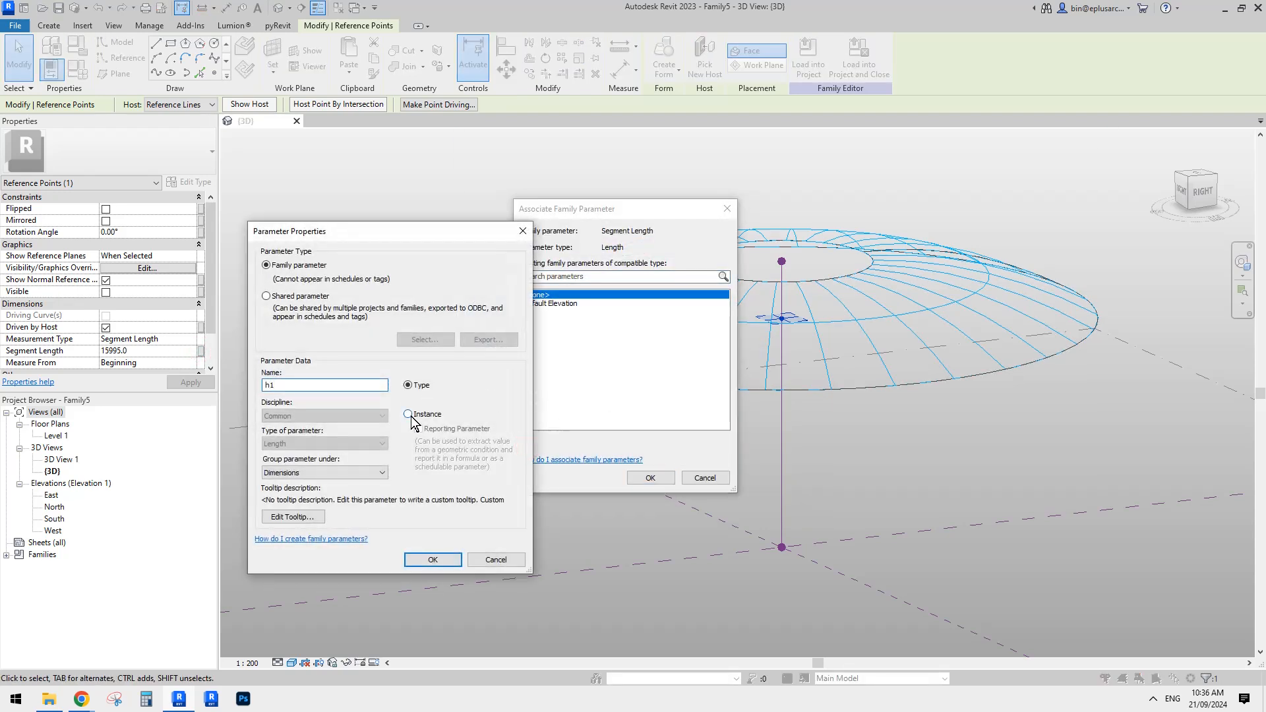
click(432, 559)
click(649, 477)
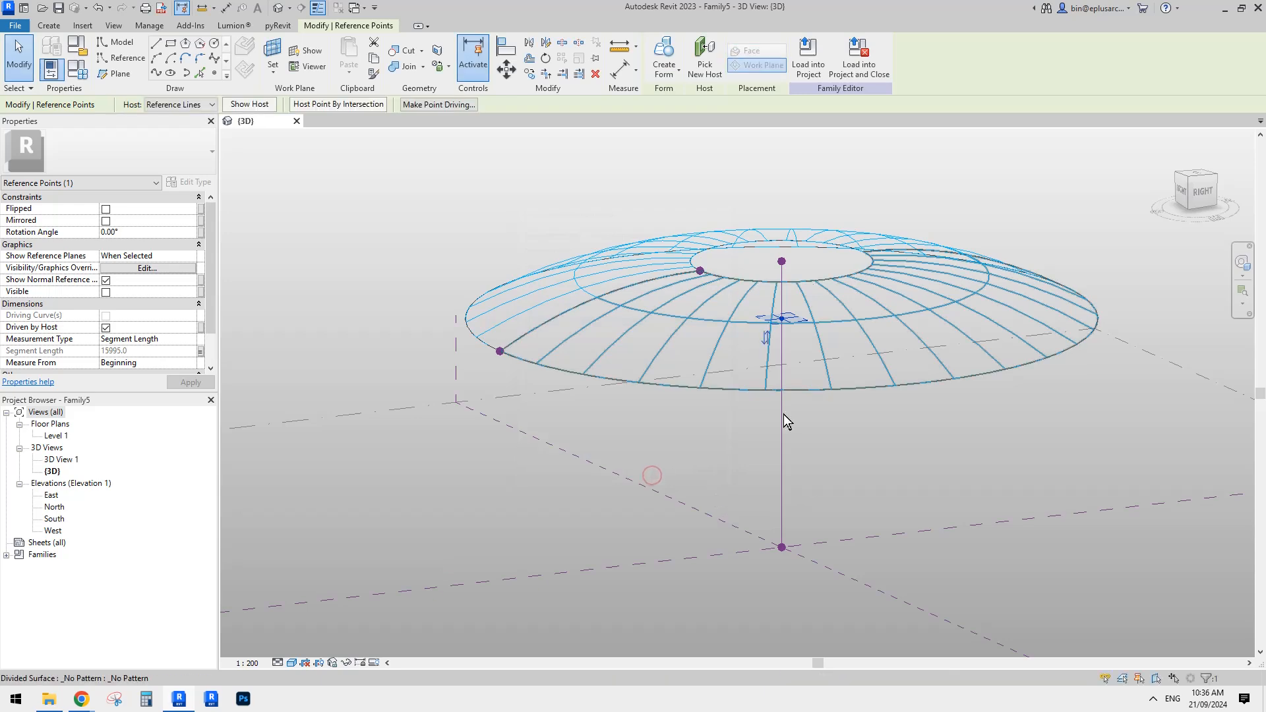
Place a reference point on the vertical reference line below the dome and set its measurement type to Segment Length
shift+middle_drag(924, 337, 707, 250)
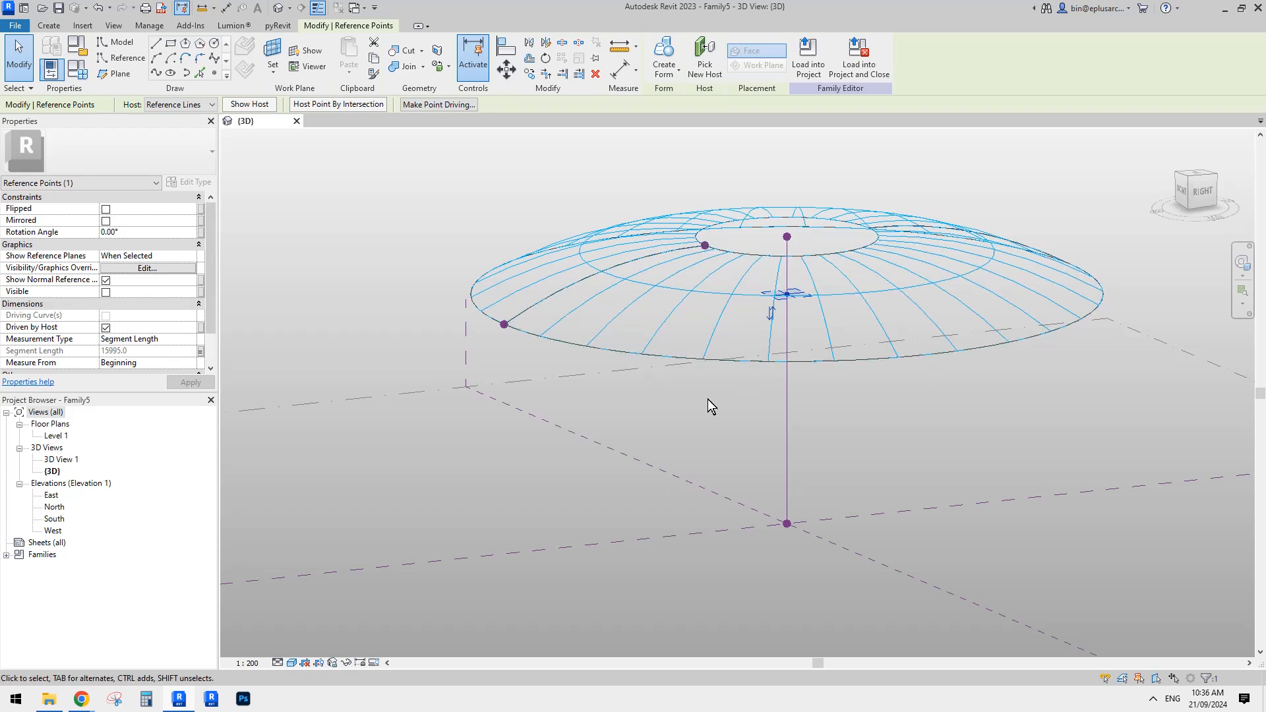
click(214, 73)
shift+middle_drag(808, 404, 789, 384)
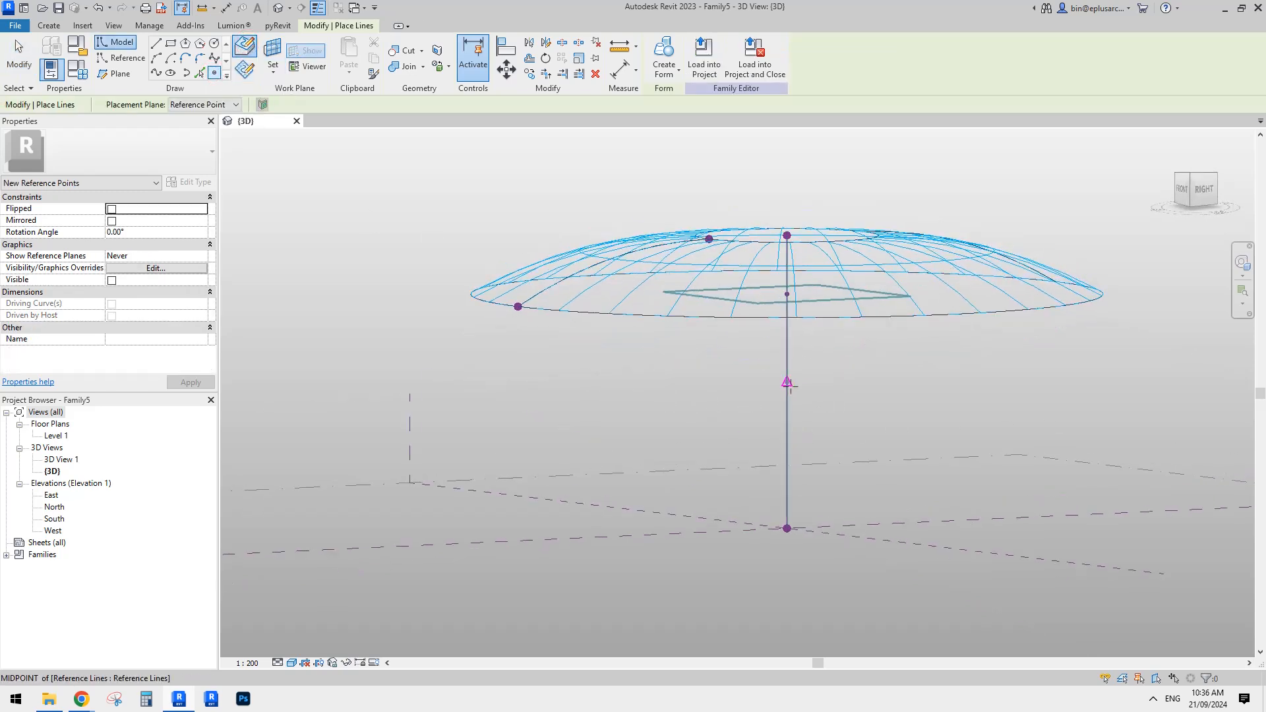
click(786, 409)
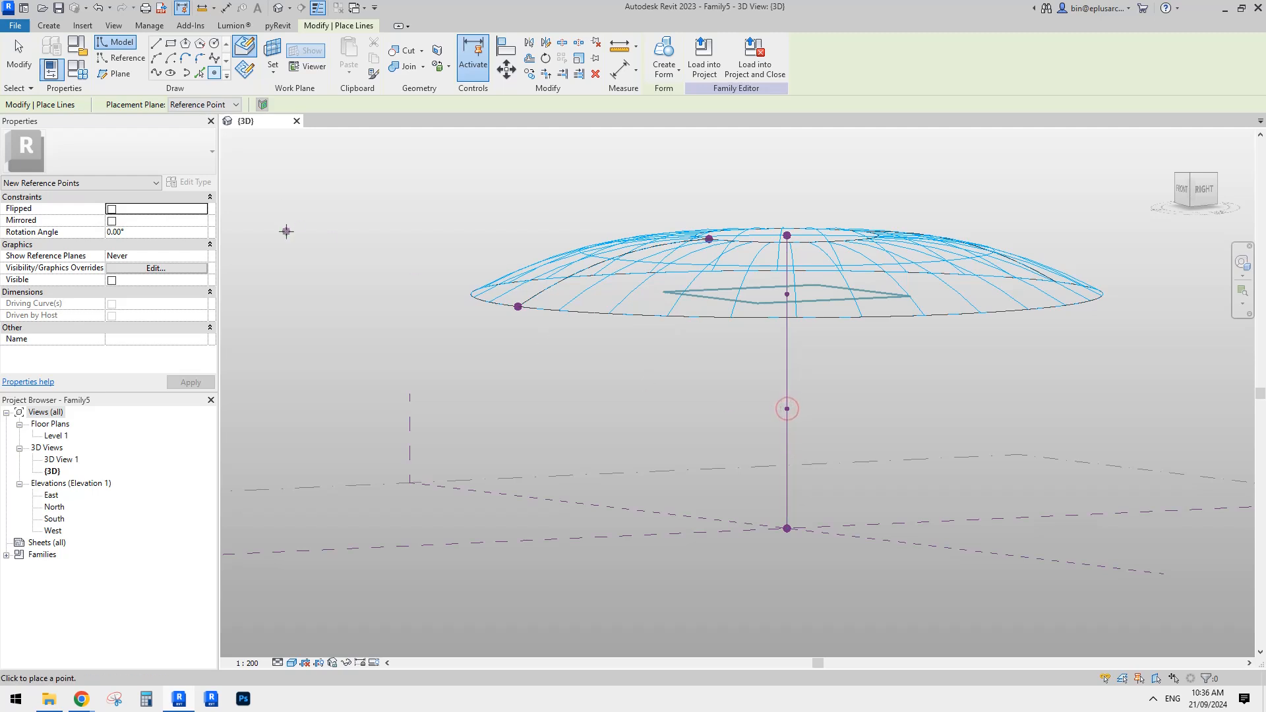
key(Escape)
key(Escape)
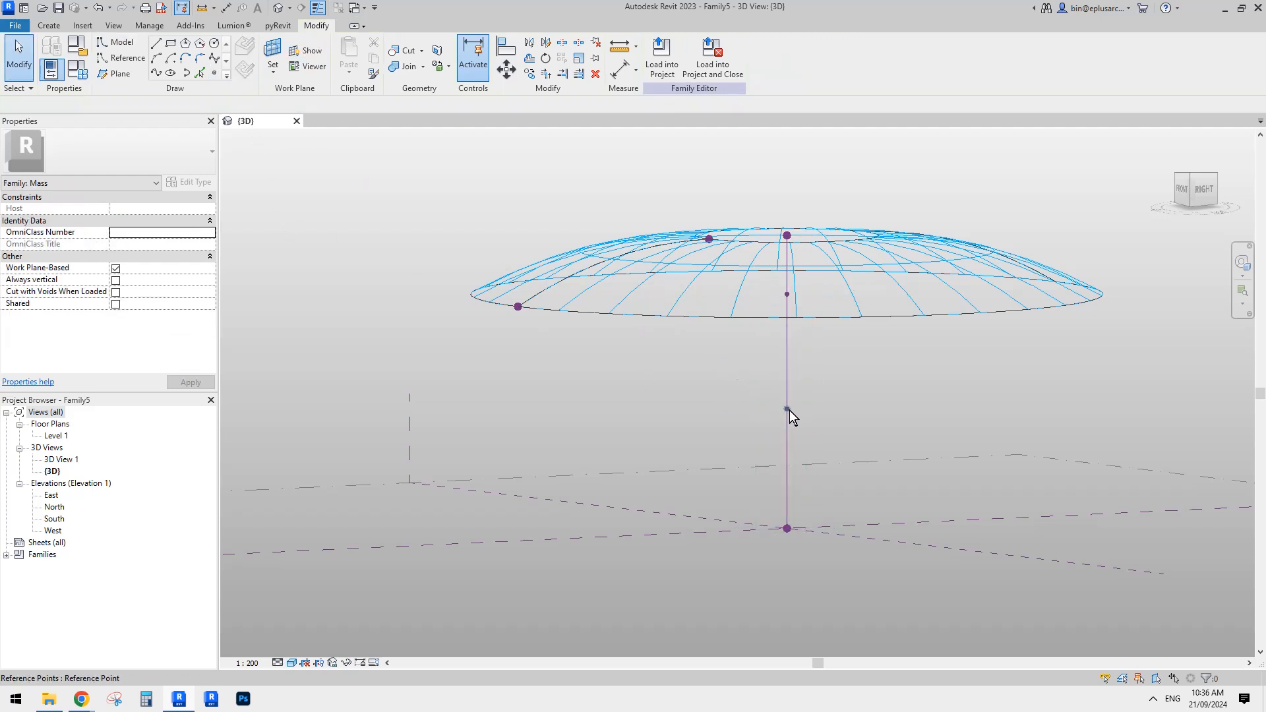
click(789, 410)
click(193, 341)
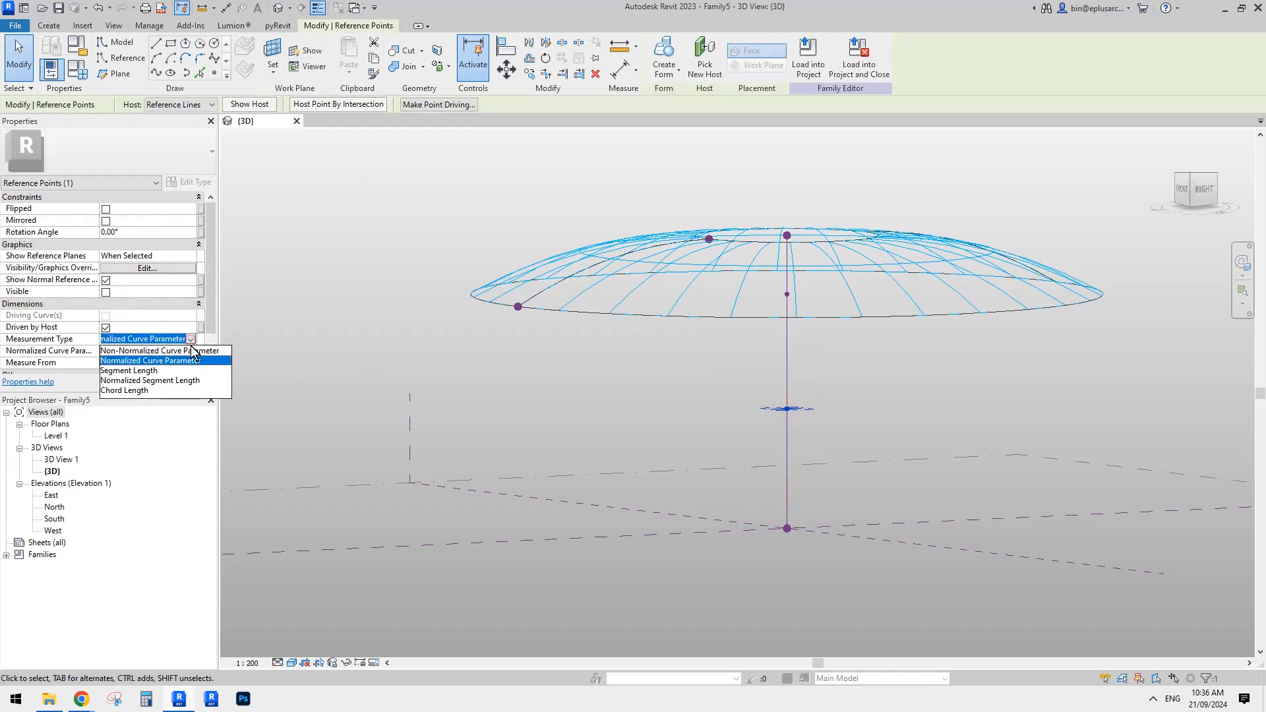
click(120, 371)
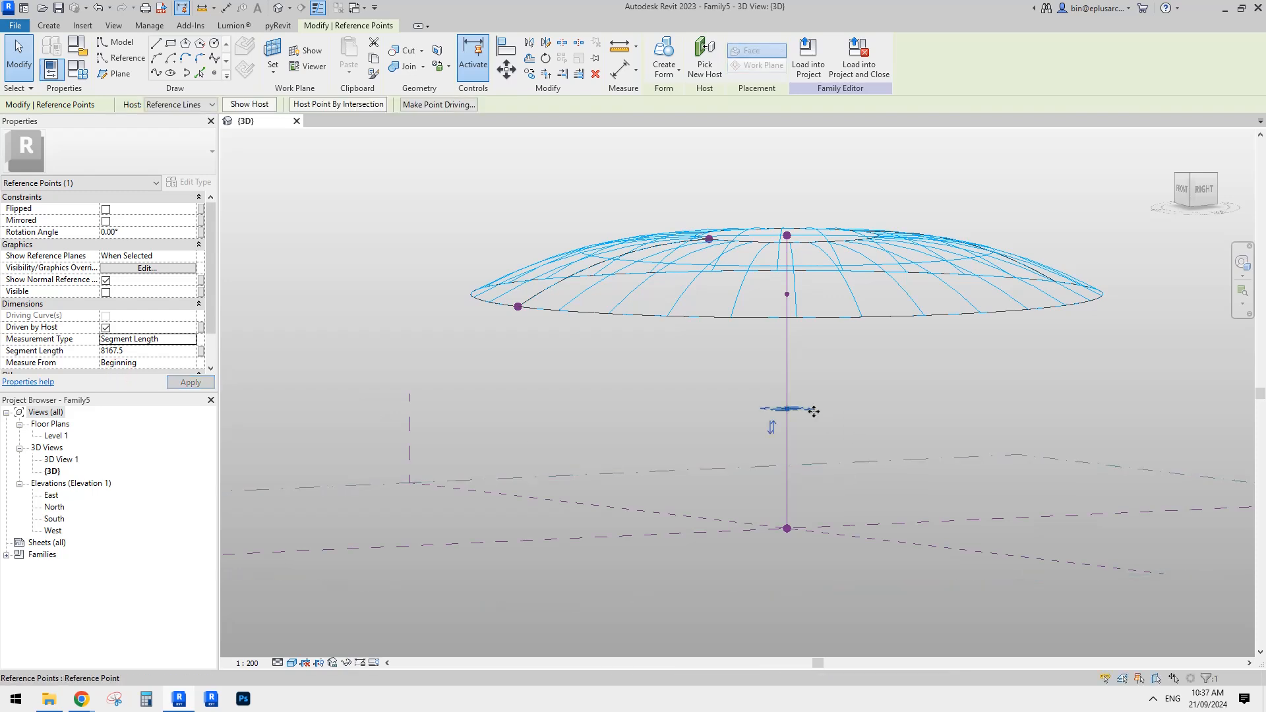
Associate the lower reference point's segment length with a new family parameter named h2
click(200, 351)
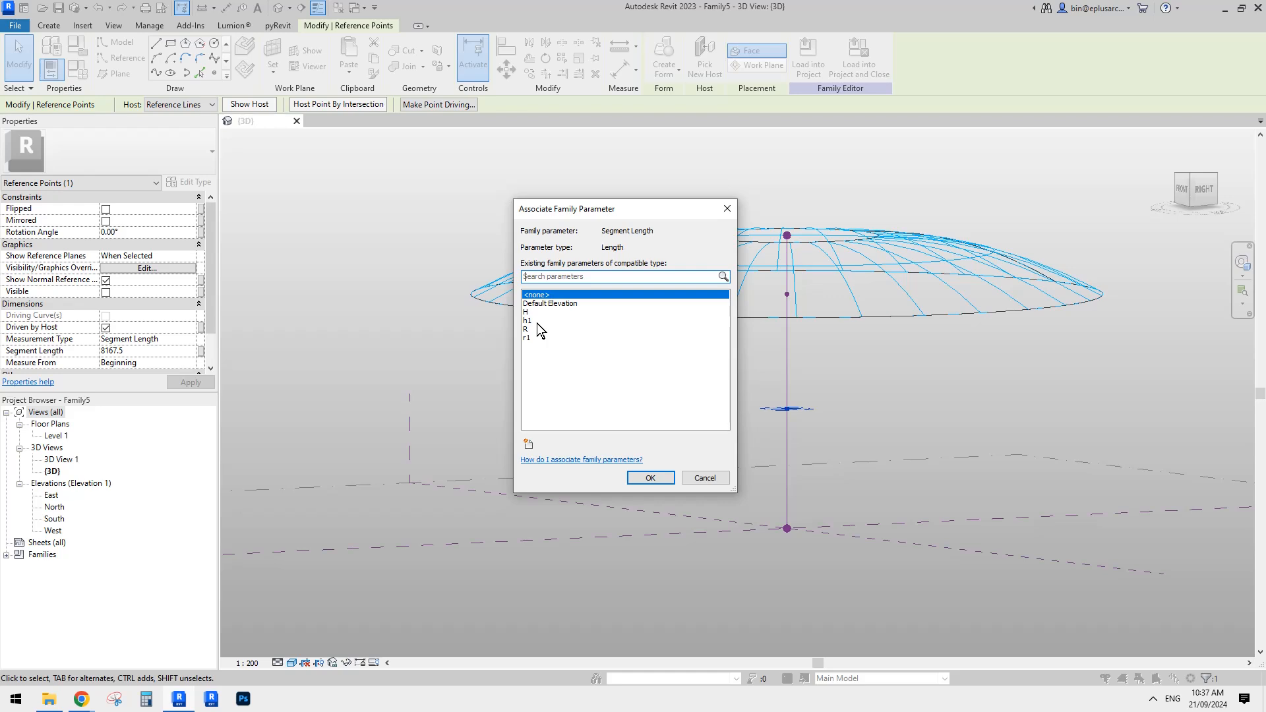
click(528, 444)
text(h2)
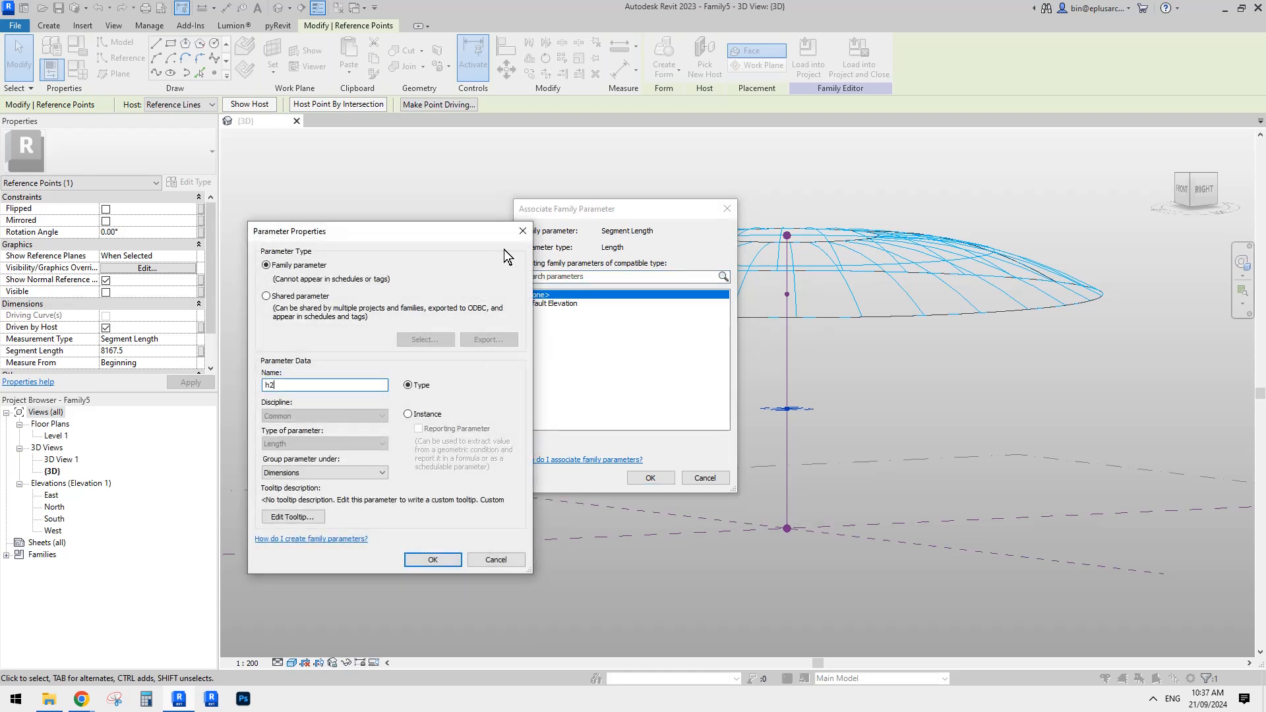
drag(475, 230, 412, 228)
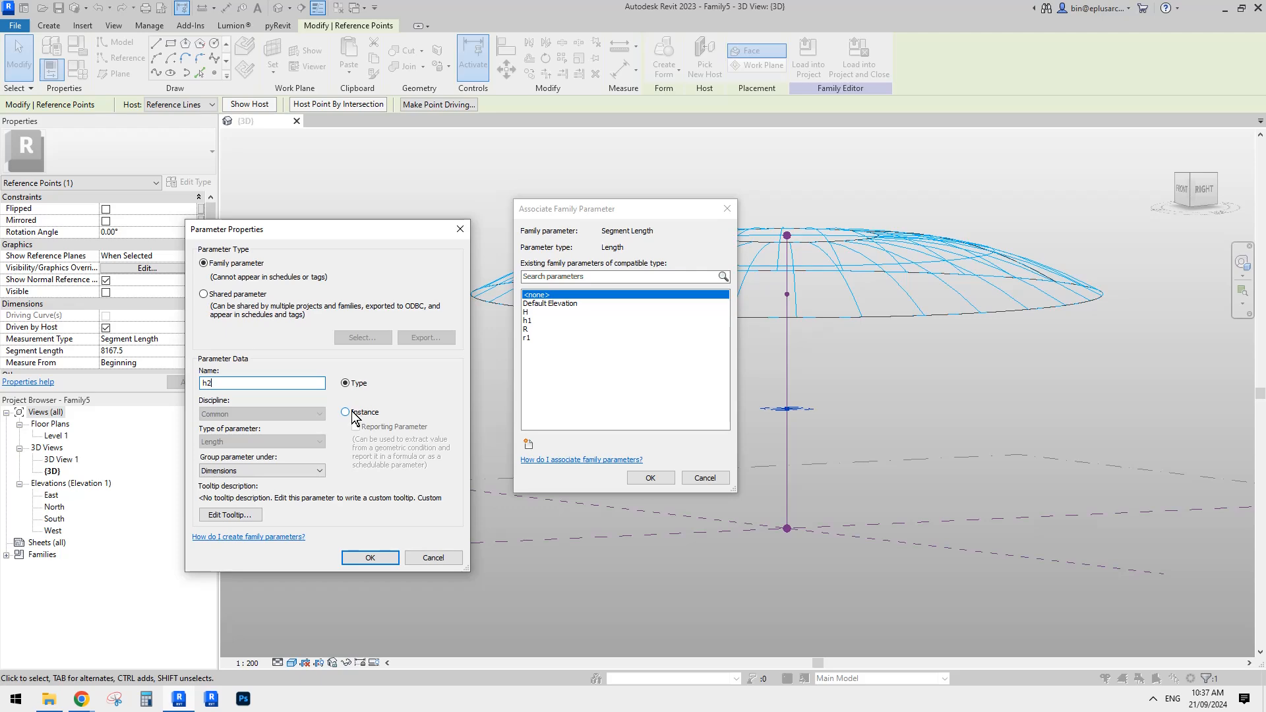
click(370, 557)
click(651, 475)
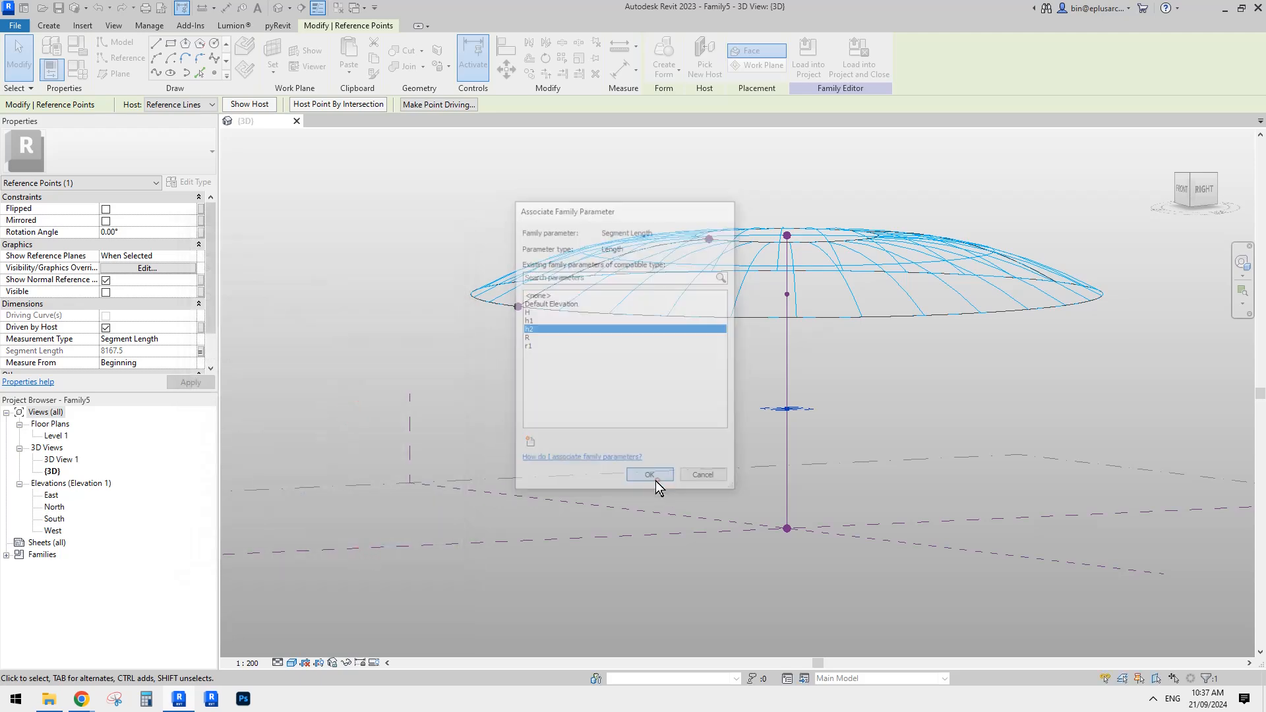
Raise the lower hosted reference point along the vertical reference line to a segment length of about 10822
shift+middle_drag(809, 357, 797, 426)
scroll(797, 426, up, 1)
drag(799, 410, 797, 361)
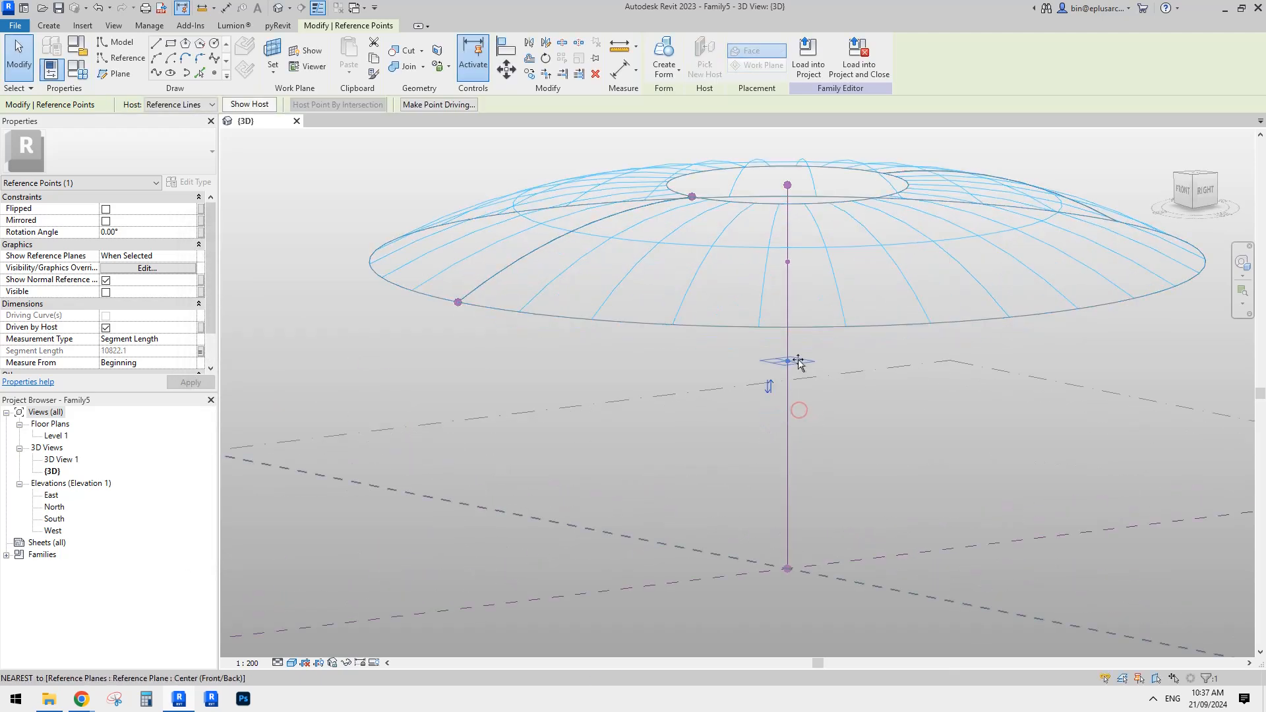
Place a reference point on the lower hosted point's vertical plane and pull it away from the vertical line to an offset of about 4545
click(214, 72)
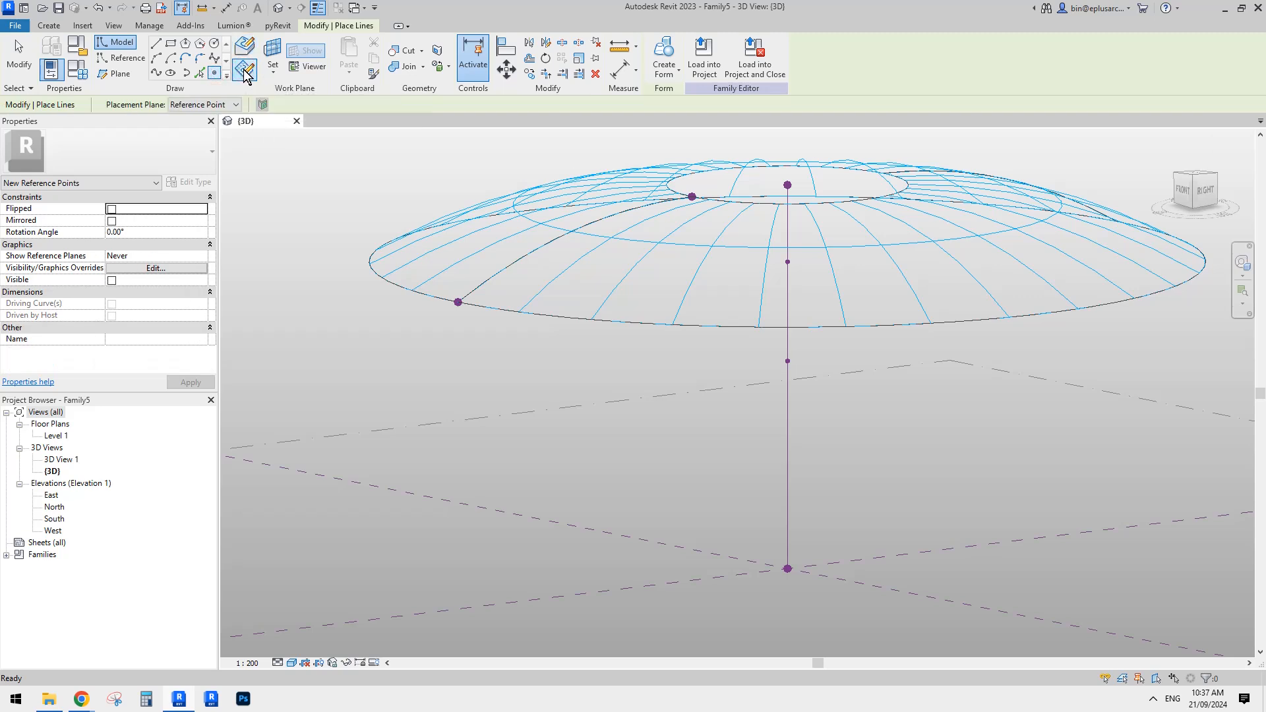
click(272, 53)
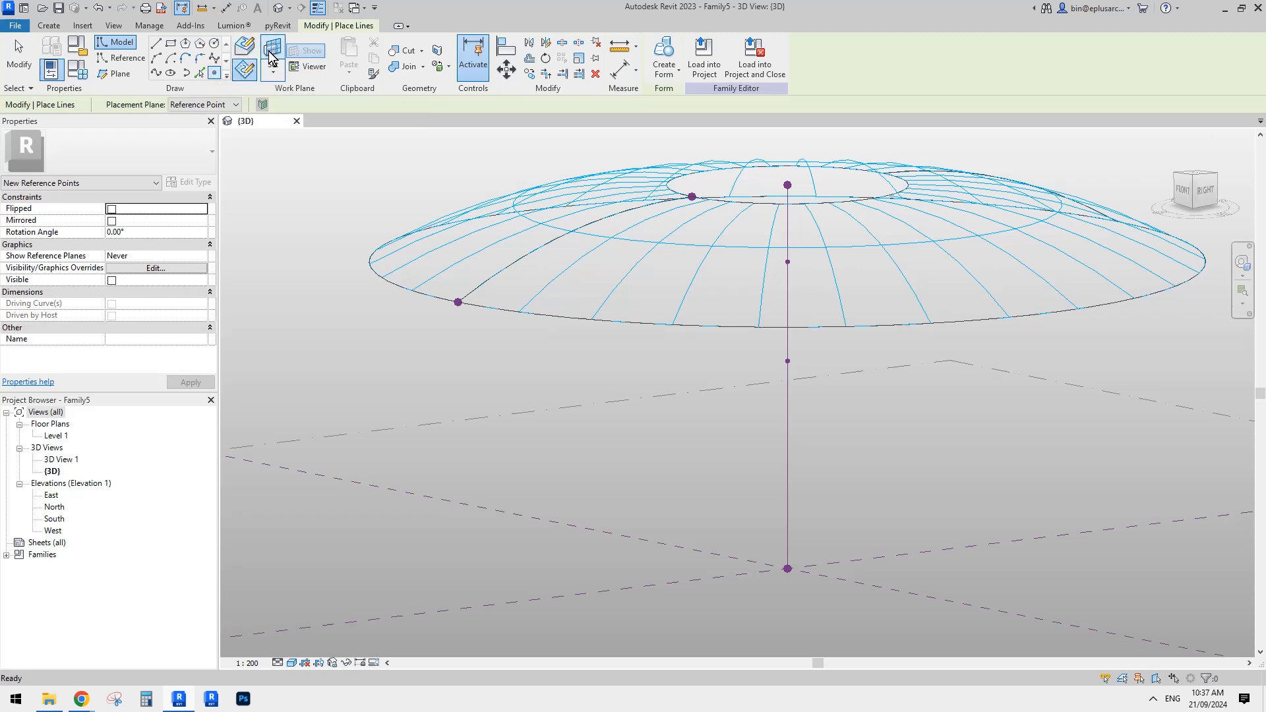
click(787, 360)
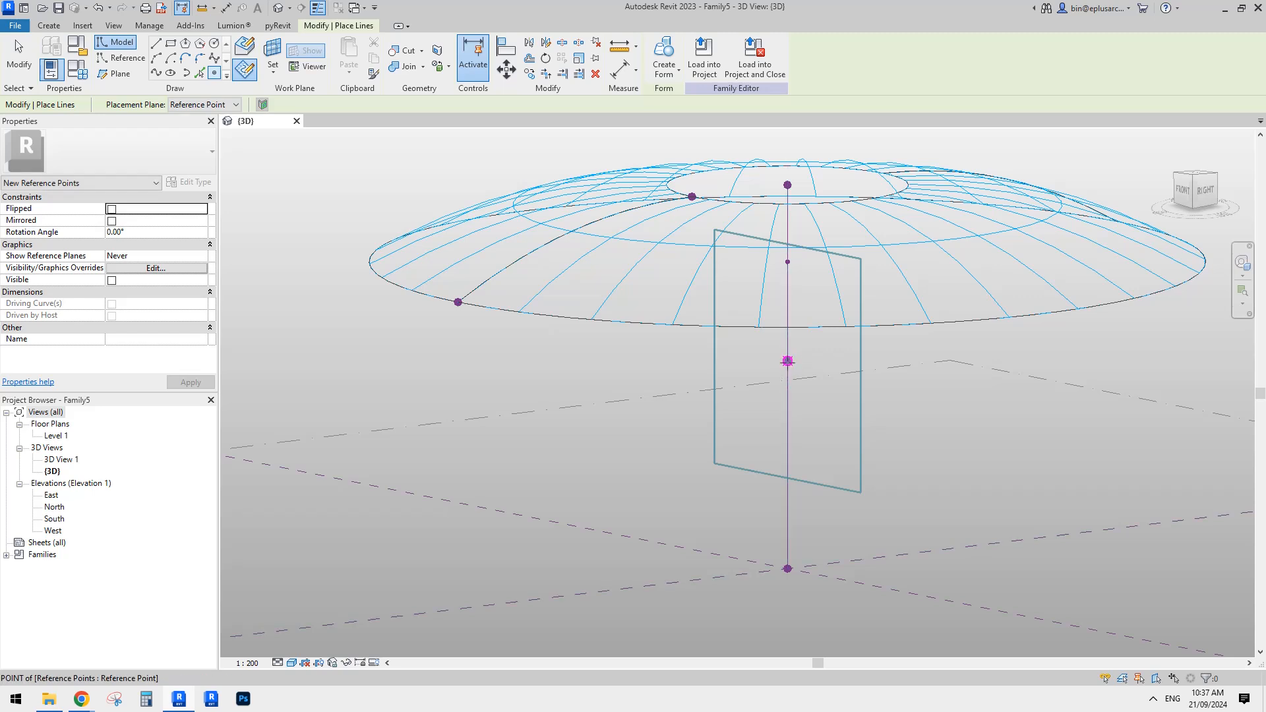
click(787, 360)
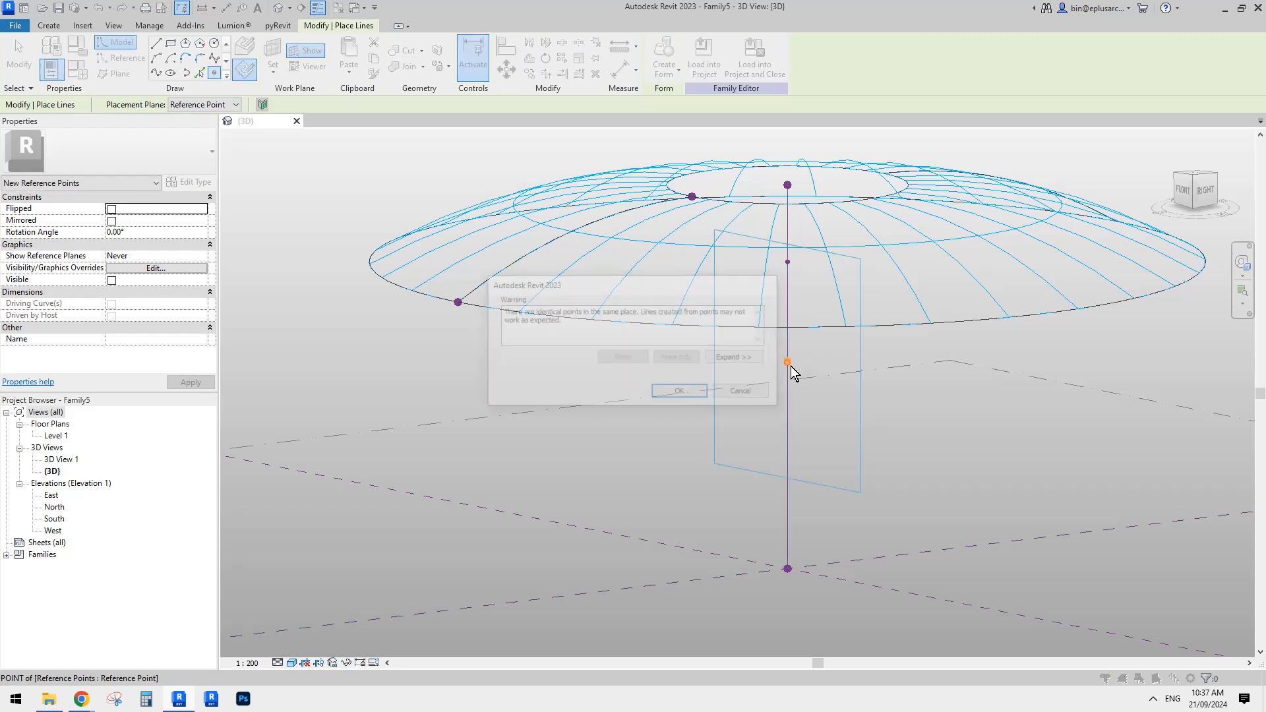
click(691, 391)
key(Escape)
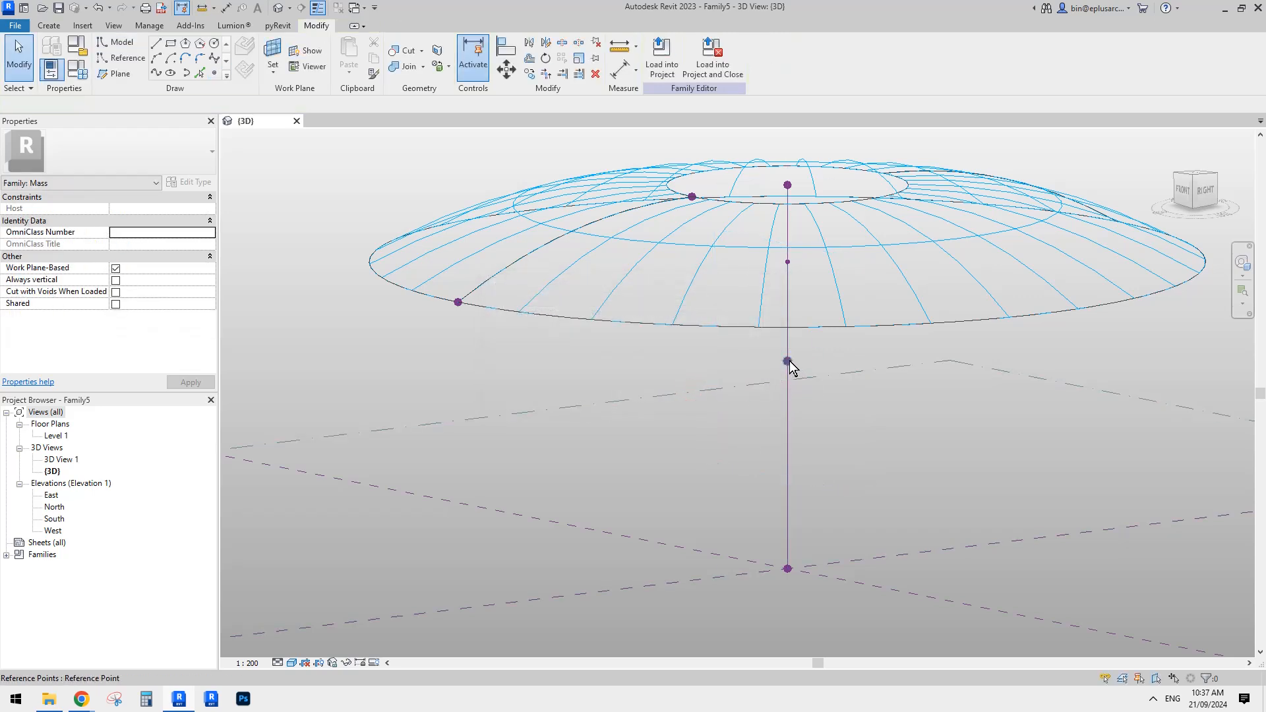
click(788, 361)
drag(766, 365, 696, 370)
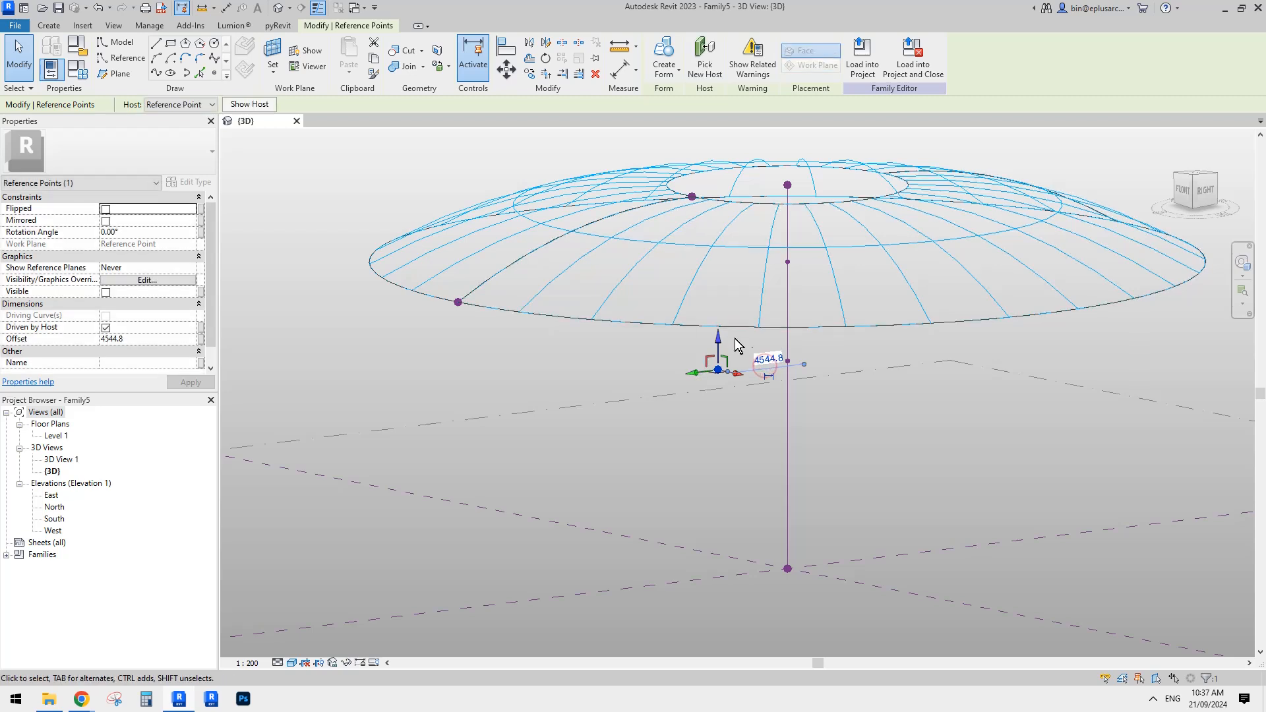
shift+middle_drag(737, 346, 682, 358)
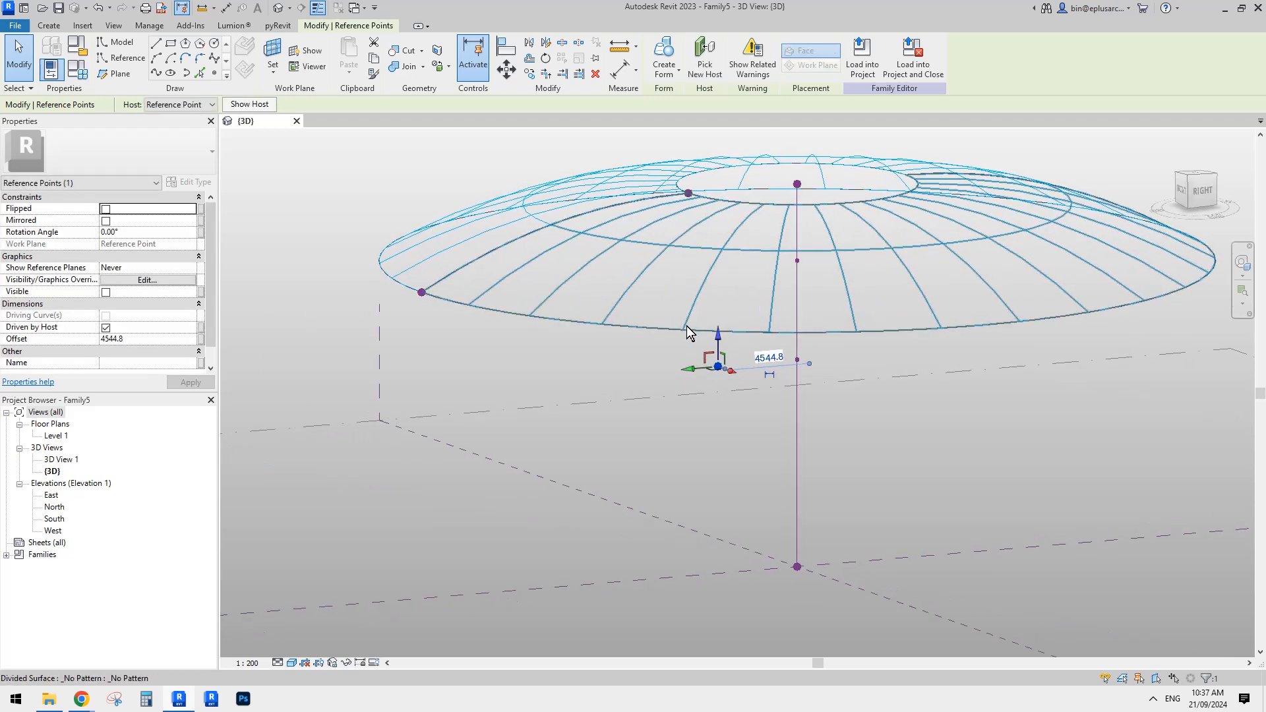
Associate the offset of the reference point beside the vertical line with the existing family parameter r1
click(202, 339)
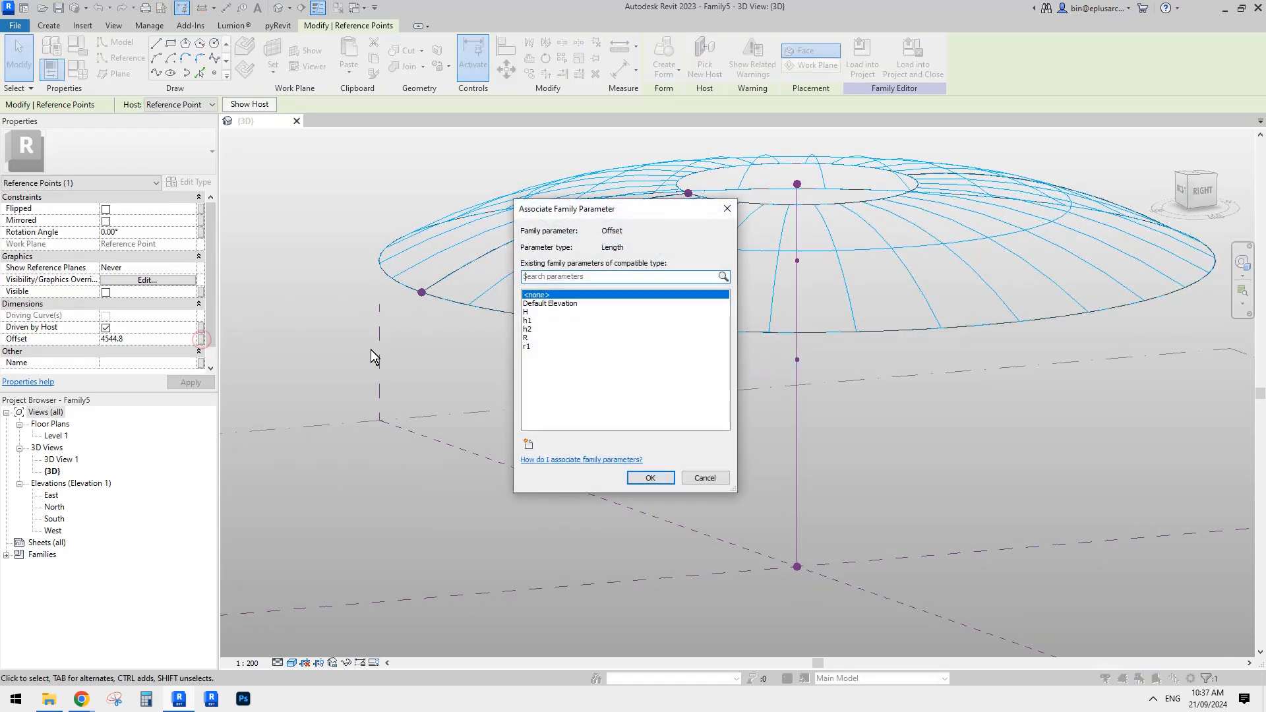
click(530, 346)
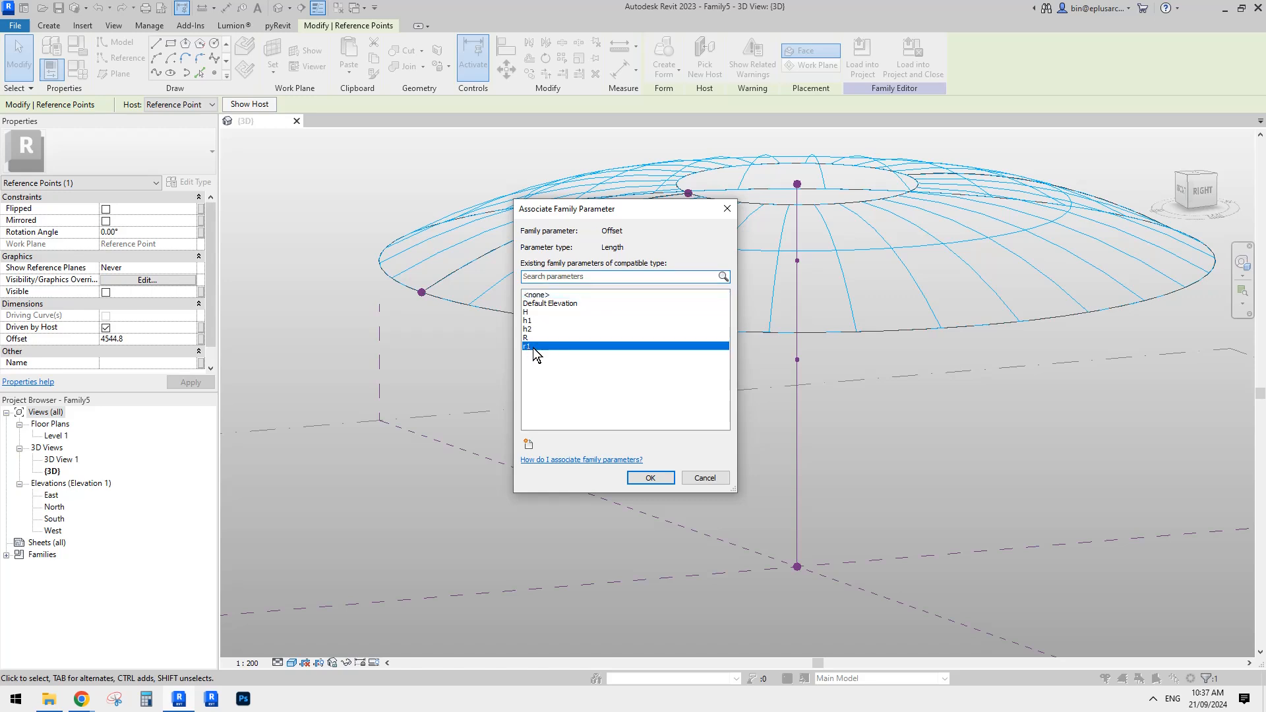
click(649, 478)
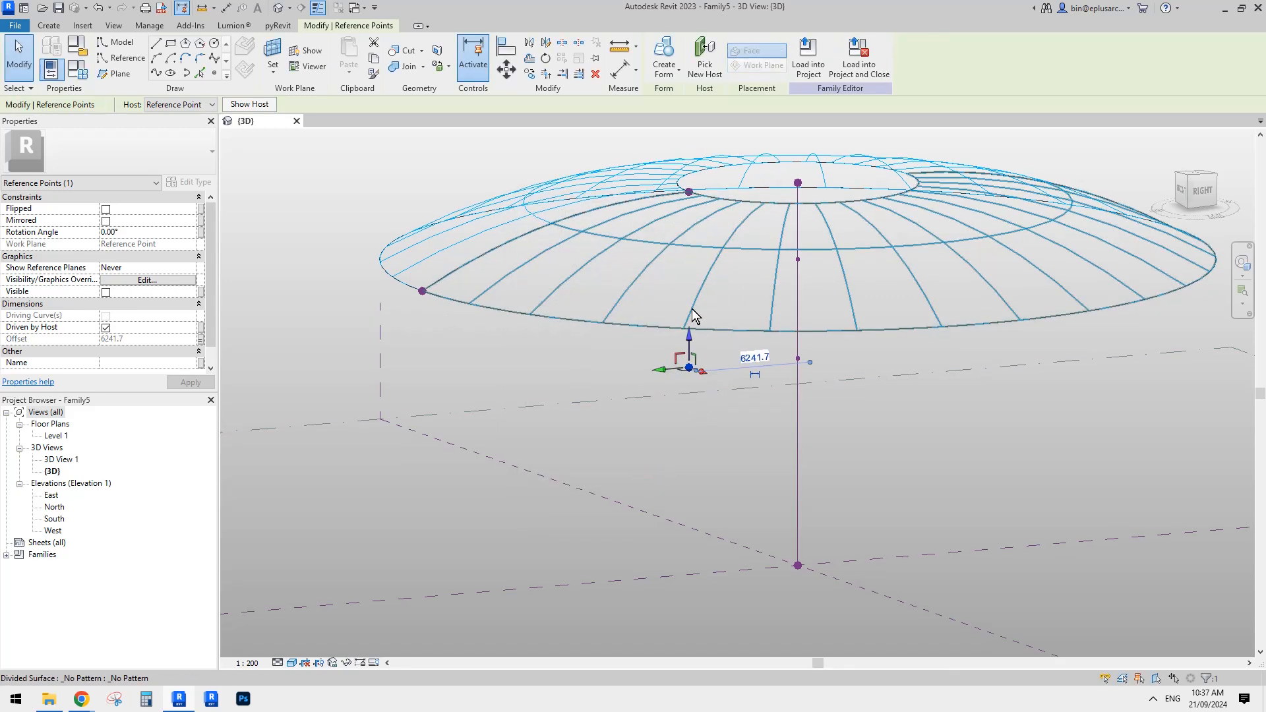
shift+middle_drag(682, 398, 590, 393)
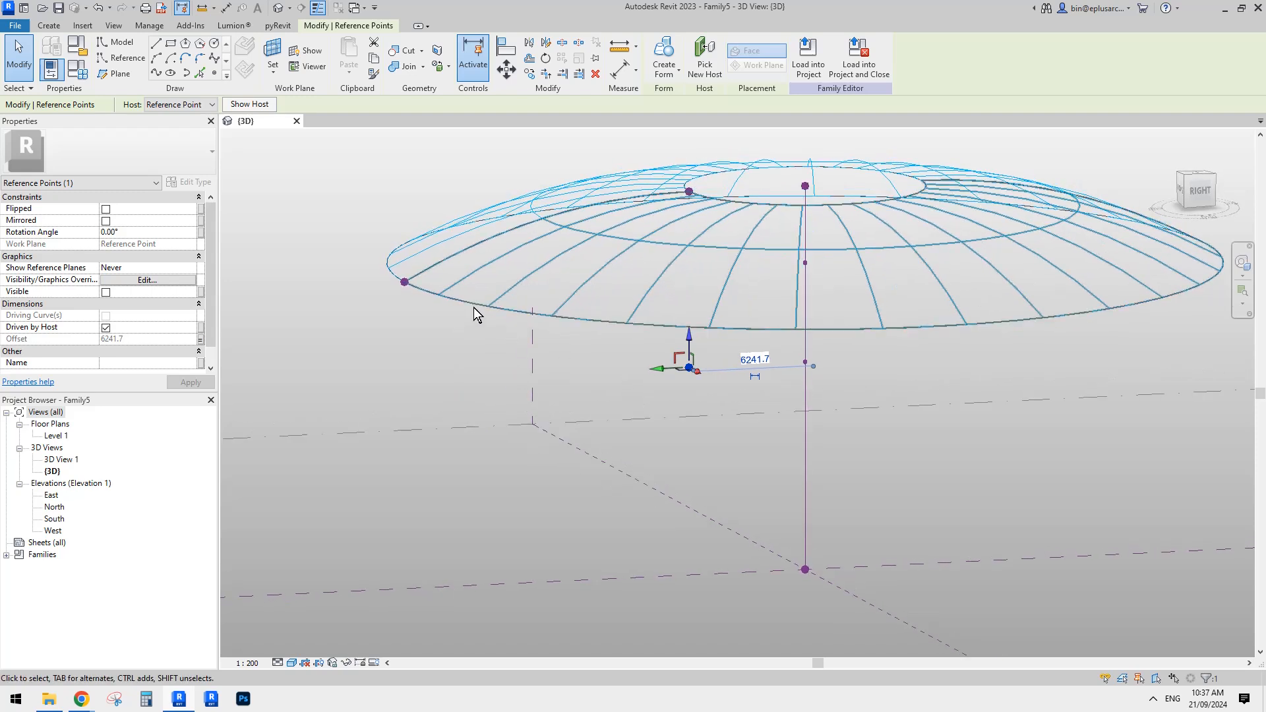
click(658, 363)
shift+middle_drag(658, 363, 690, 401)
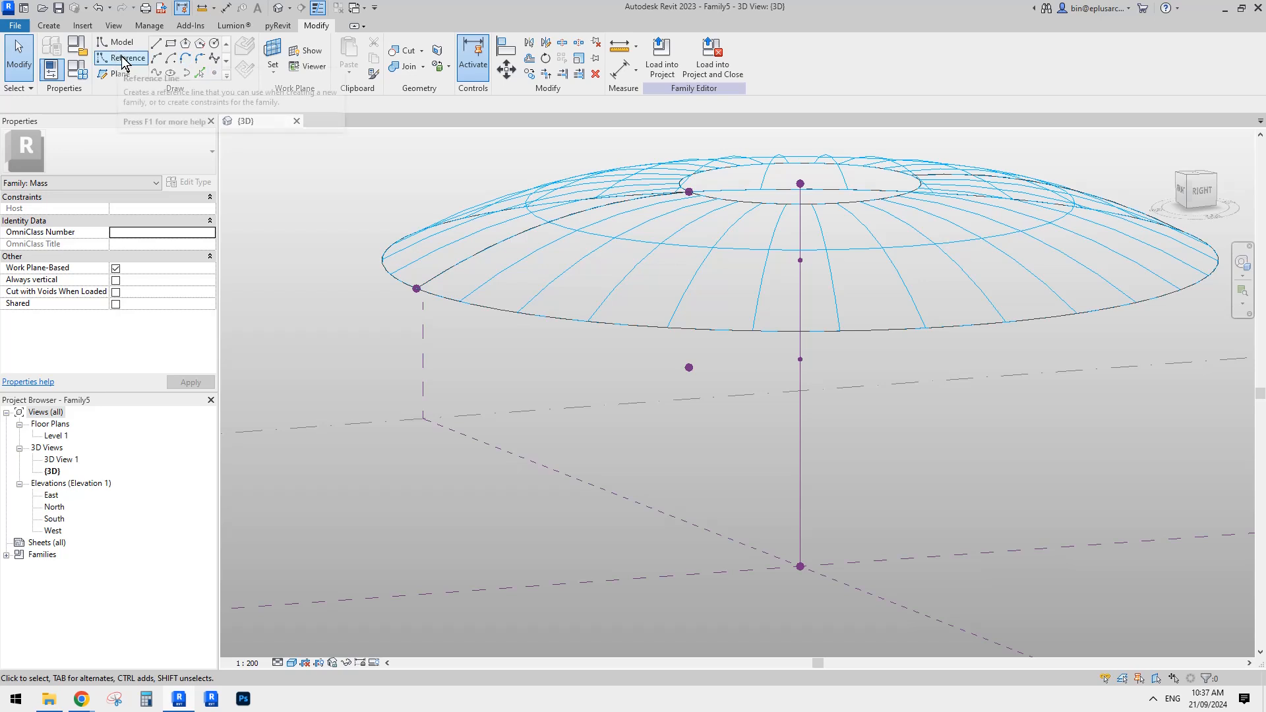
Place another reference point hosted on the r1-driven offset point's vertical plane, at the same location, and open its offset value for editing
click(215, 73)
key(Escape)
key(Escape)
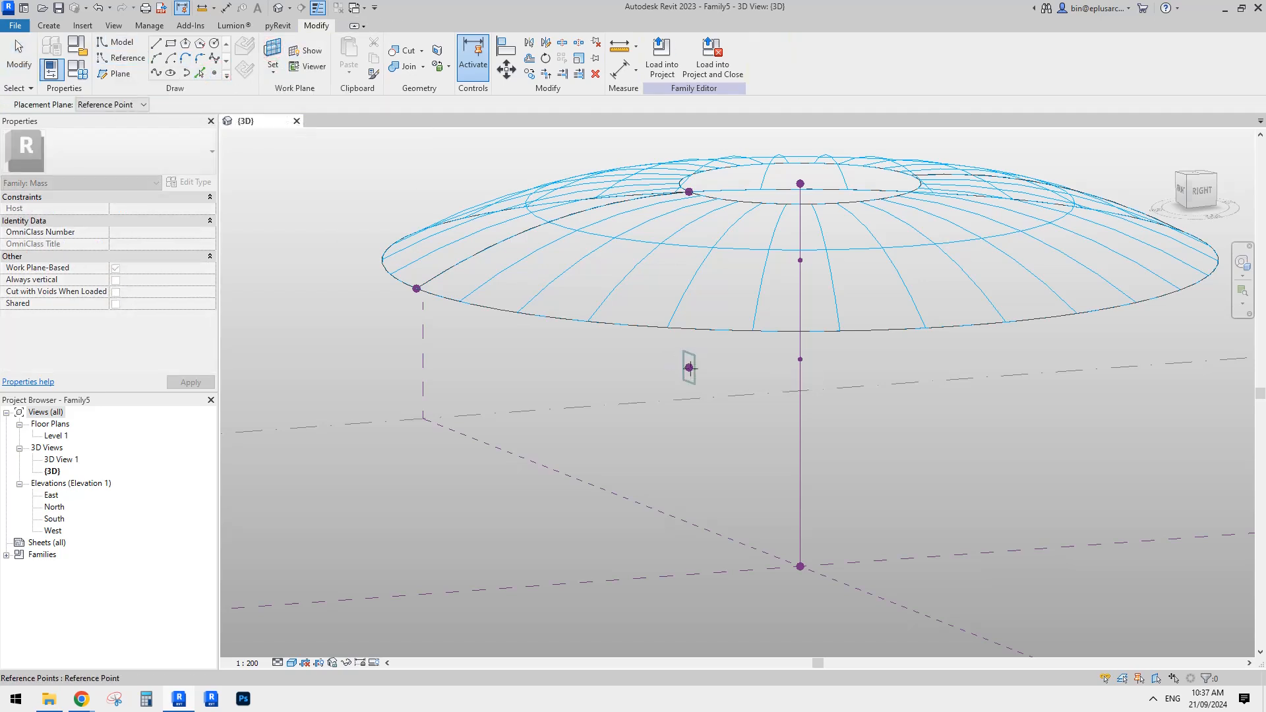
key(Return)
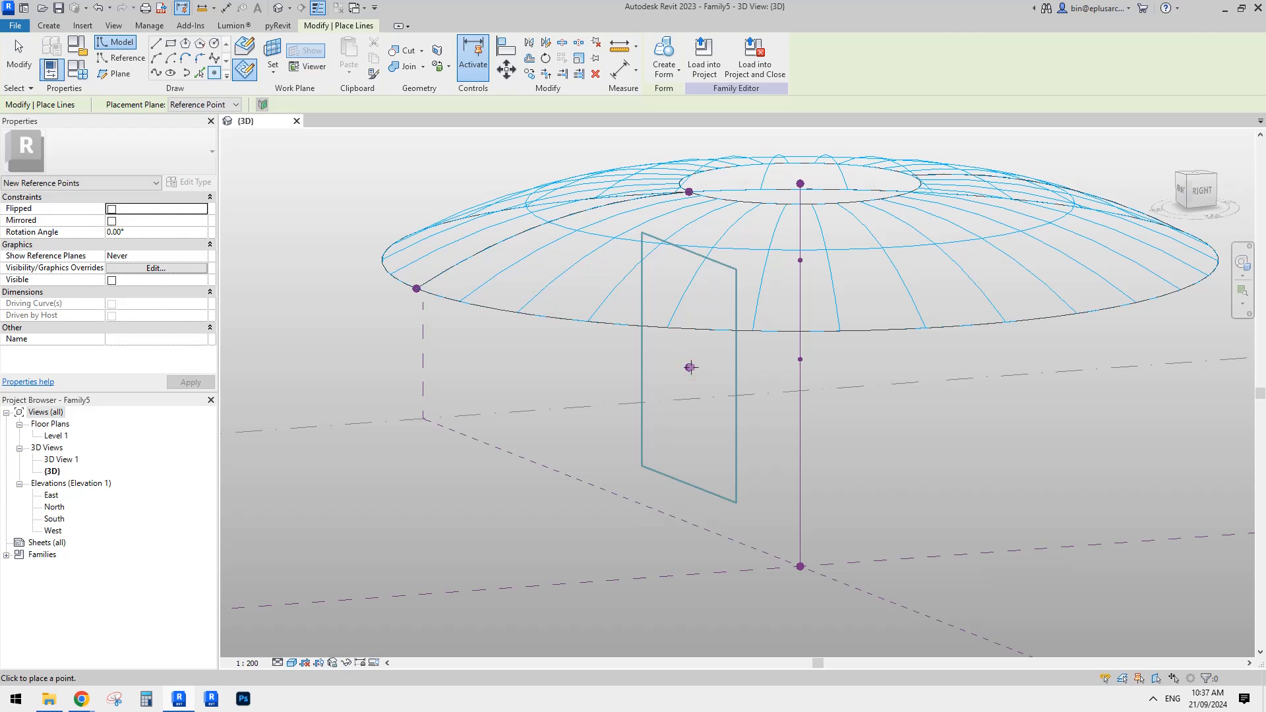
click(690, 367)
click(690, 392)
key(Escape)
click(689, 367)
click(137, 342)
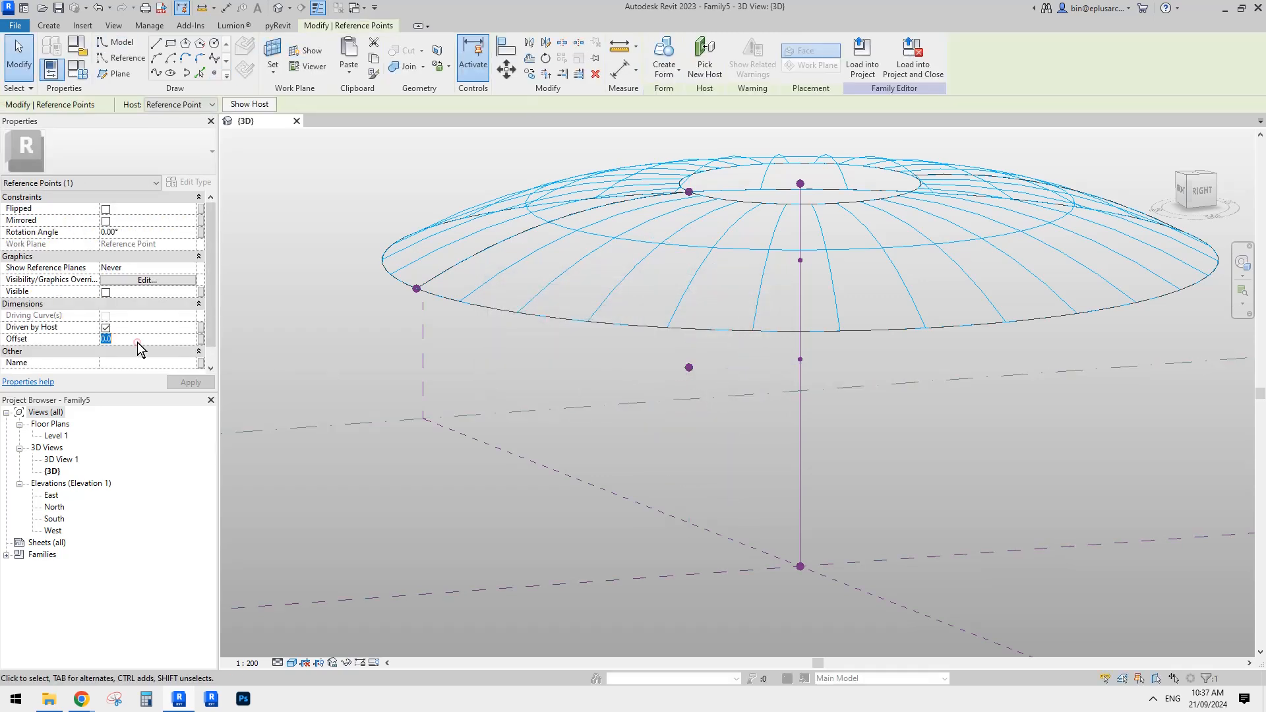
click(587, 397)
Create a spline through points from the dome's rim point to the lower offset points and convert it to a reference line
drag(323, 247, 422, 294)
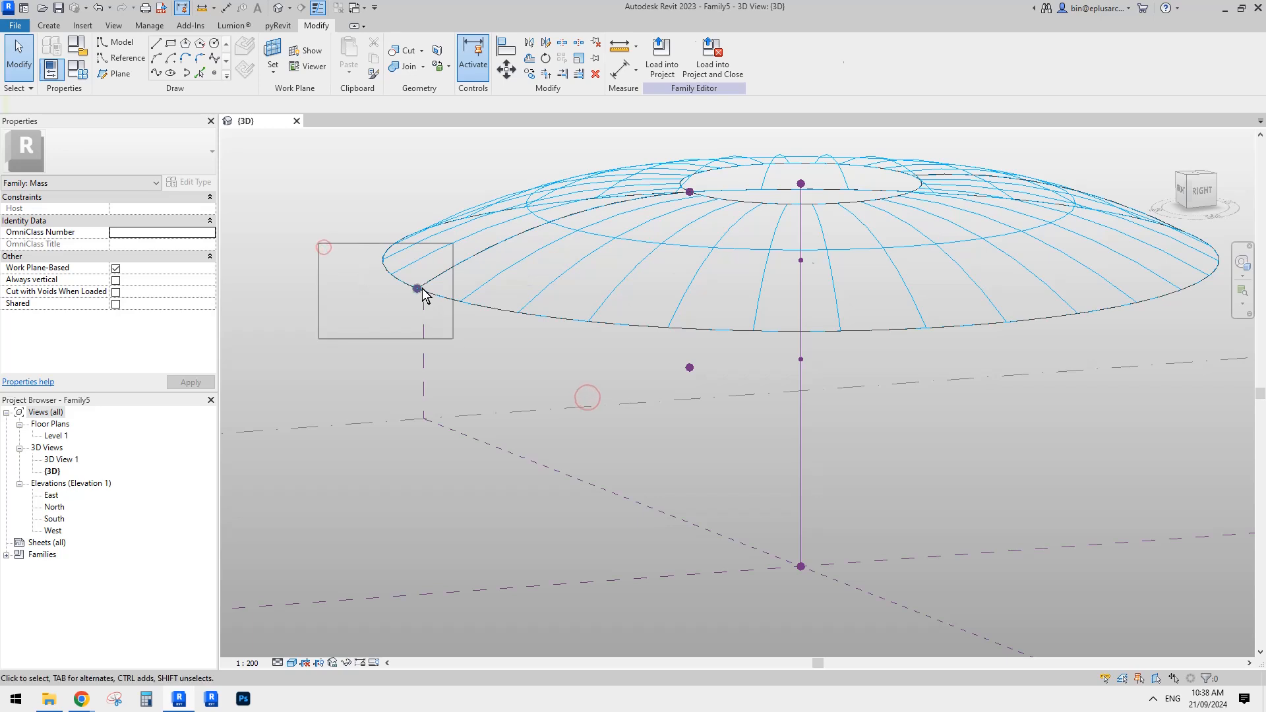
ctrl+drag(646, 352, 712, 392)
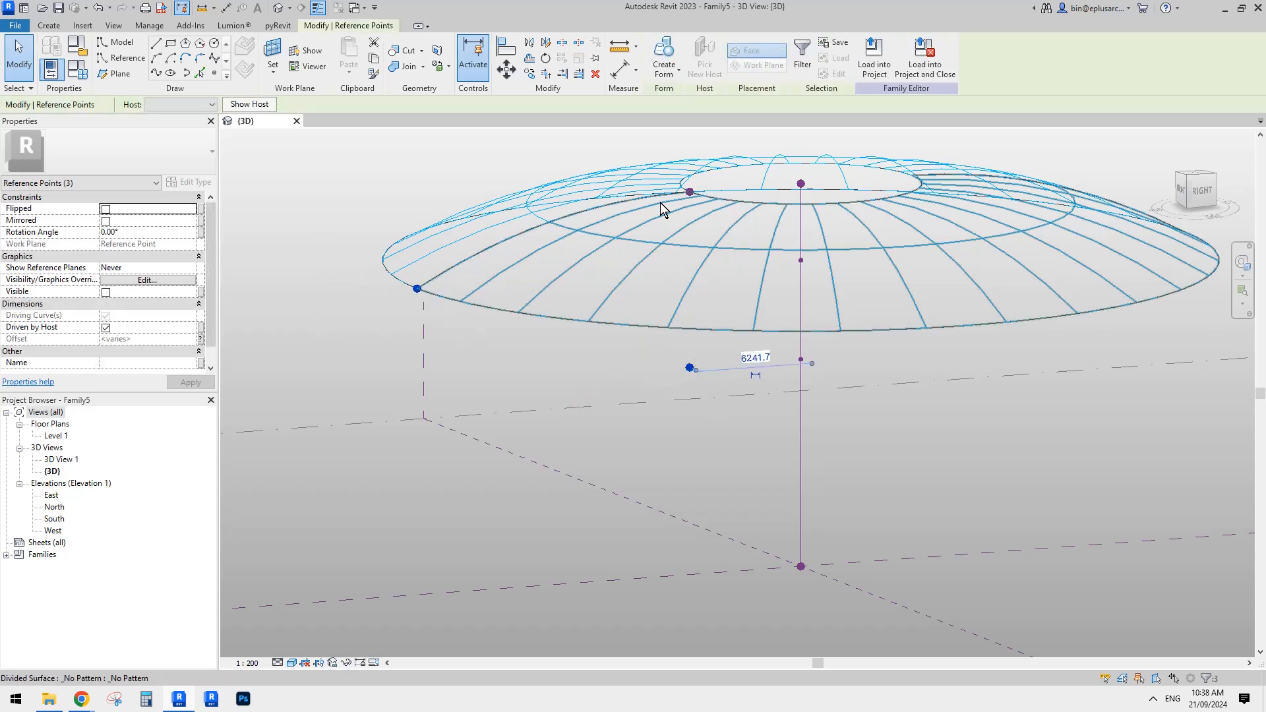
click(802, 53)
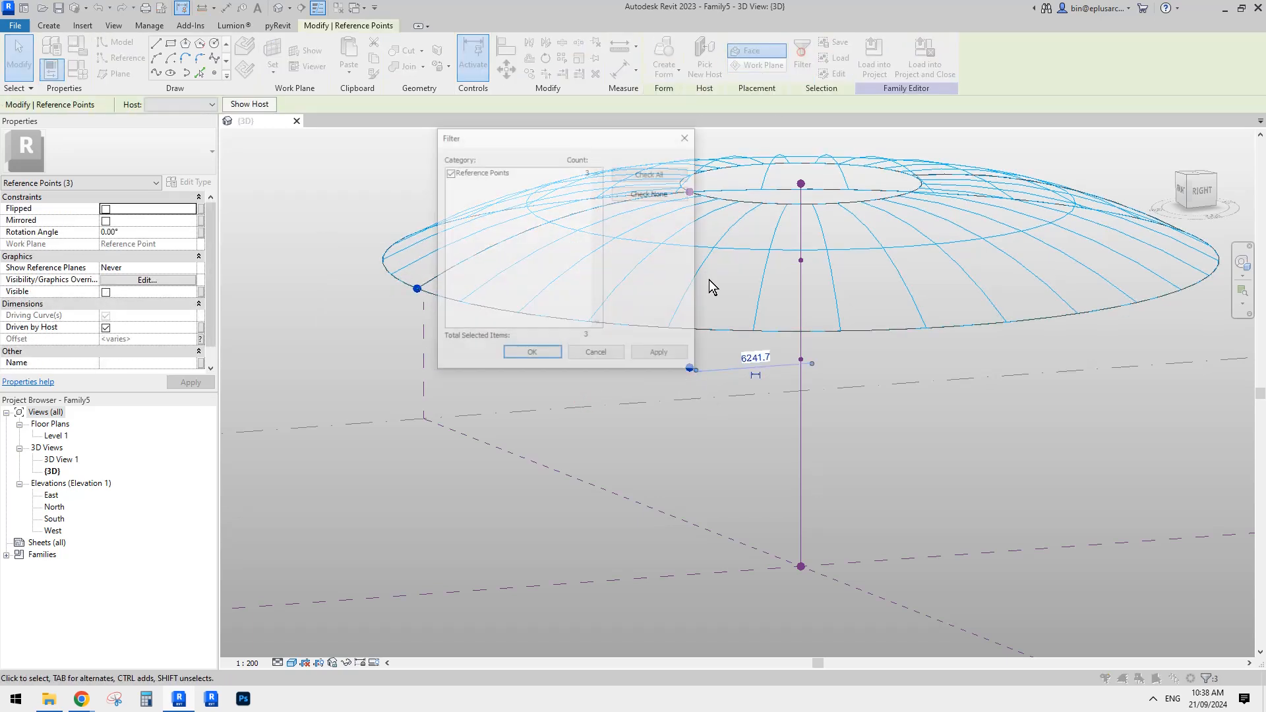
click(531, 355)
click(155, 73)
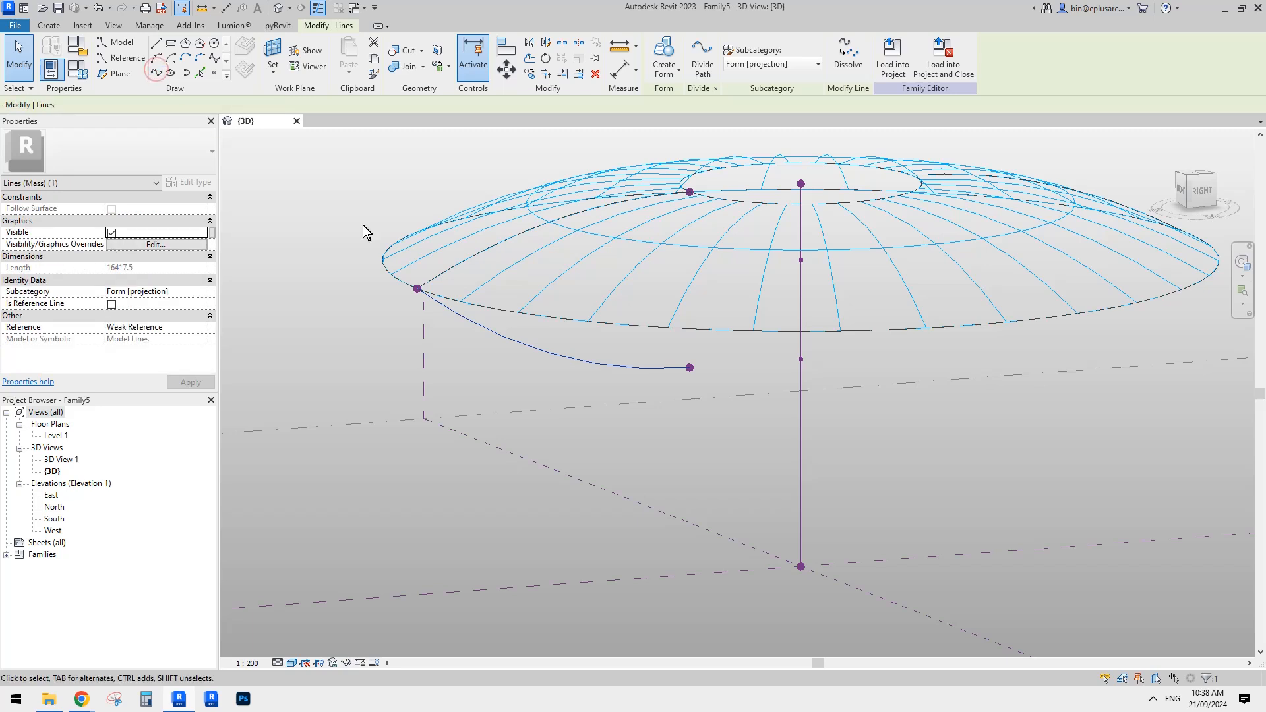
click(112, 304)
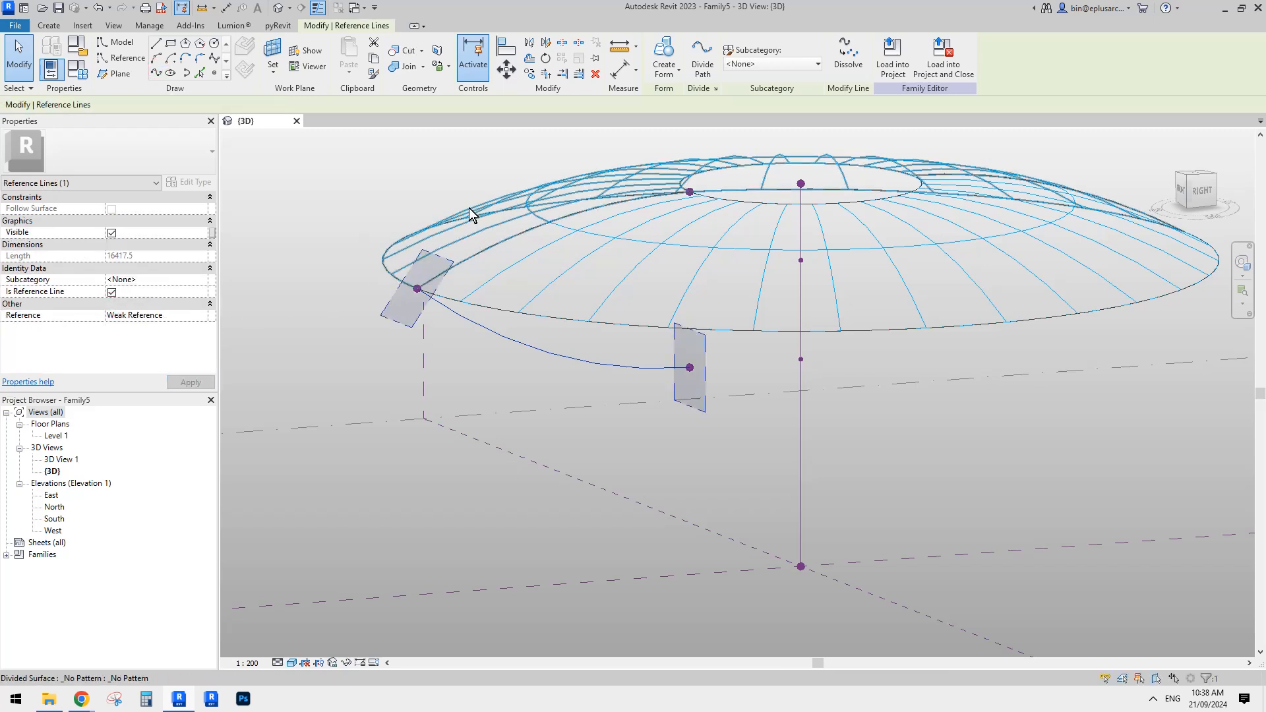
key(Escape)
Create a revolved solid form from the lower curved reference line around the vertical reference line
click(631, 366)
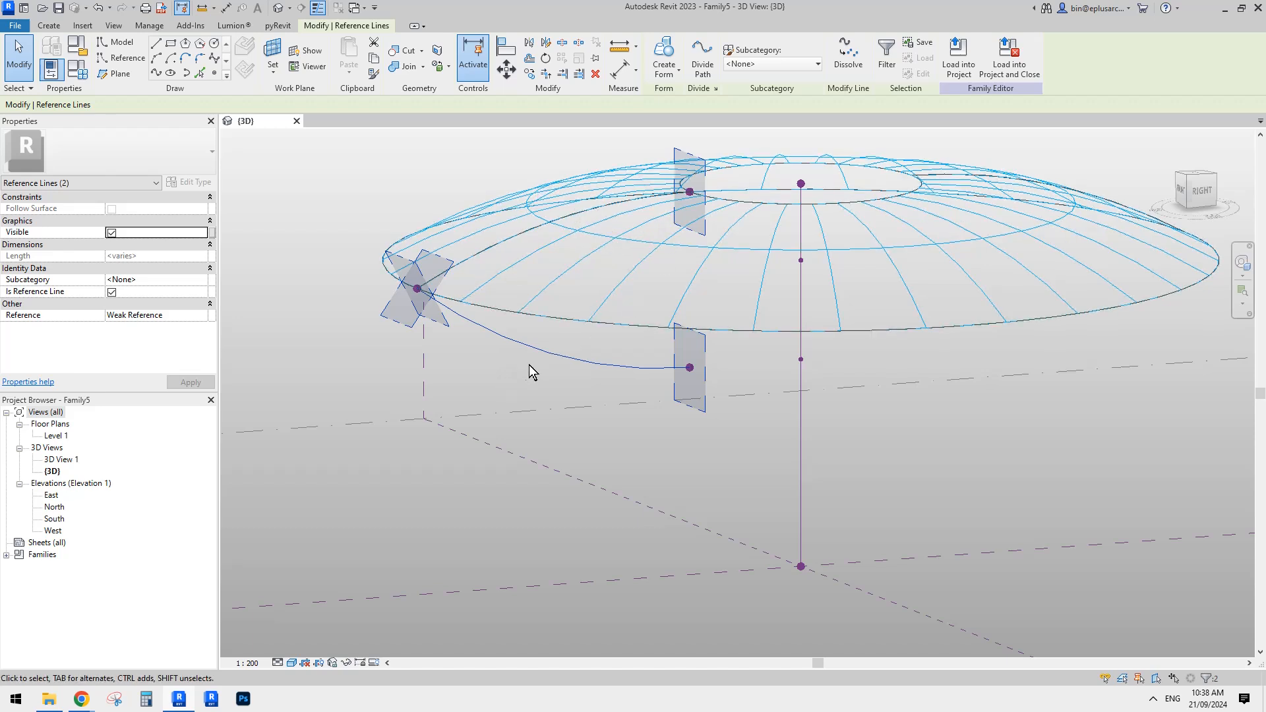
click(493, 376)
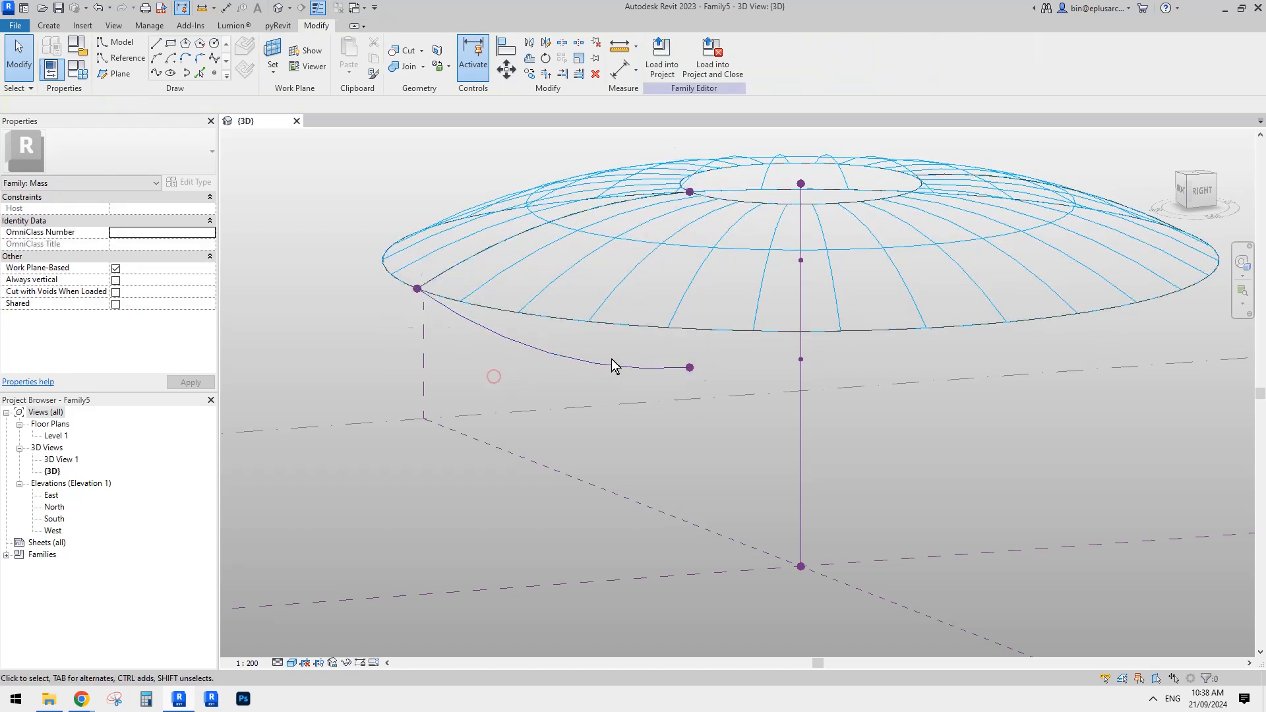
click(611, 365)
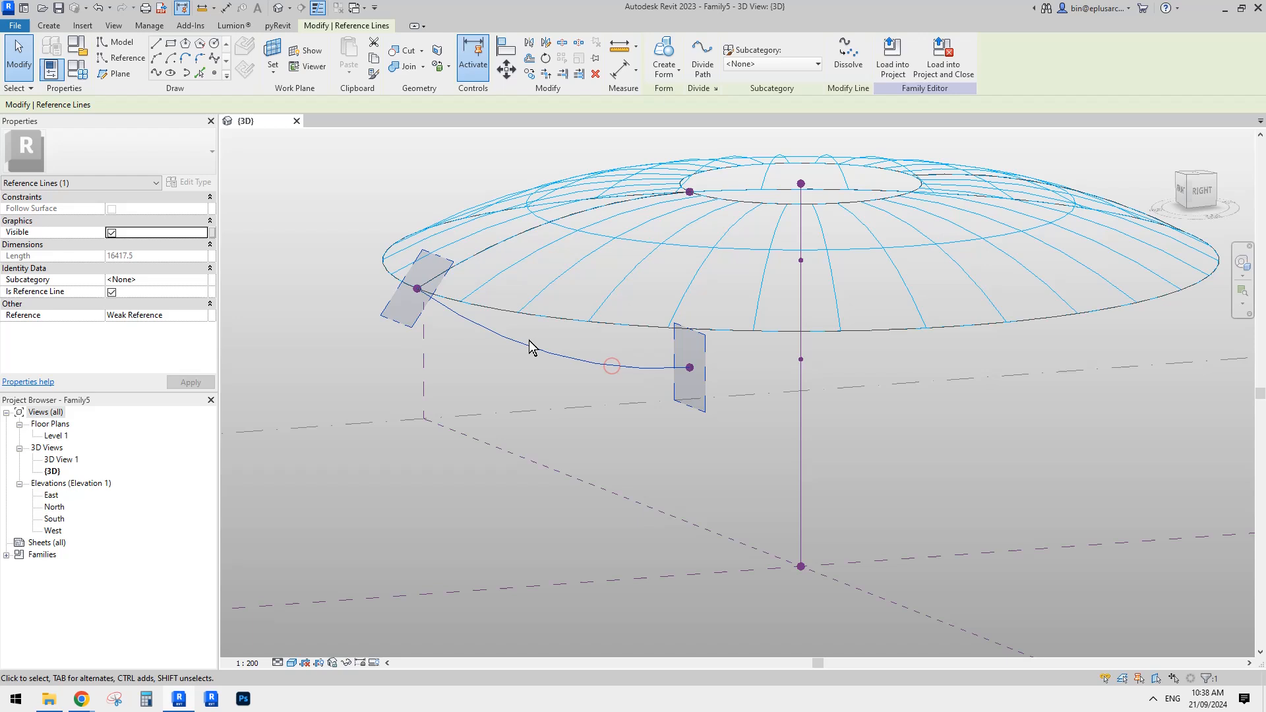
click(608, 429)
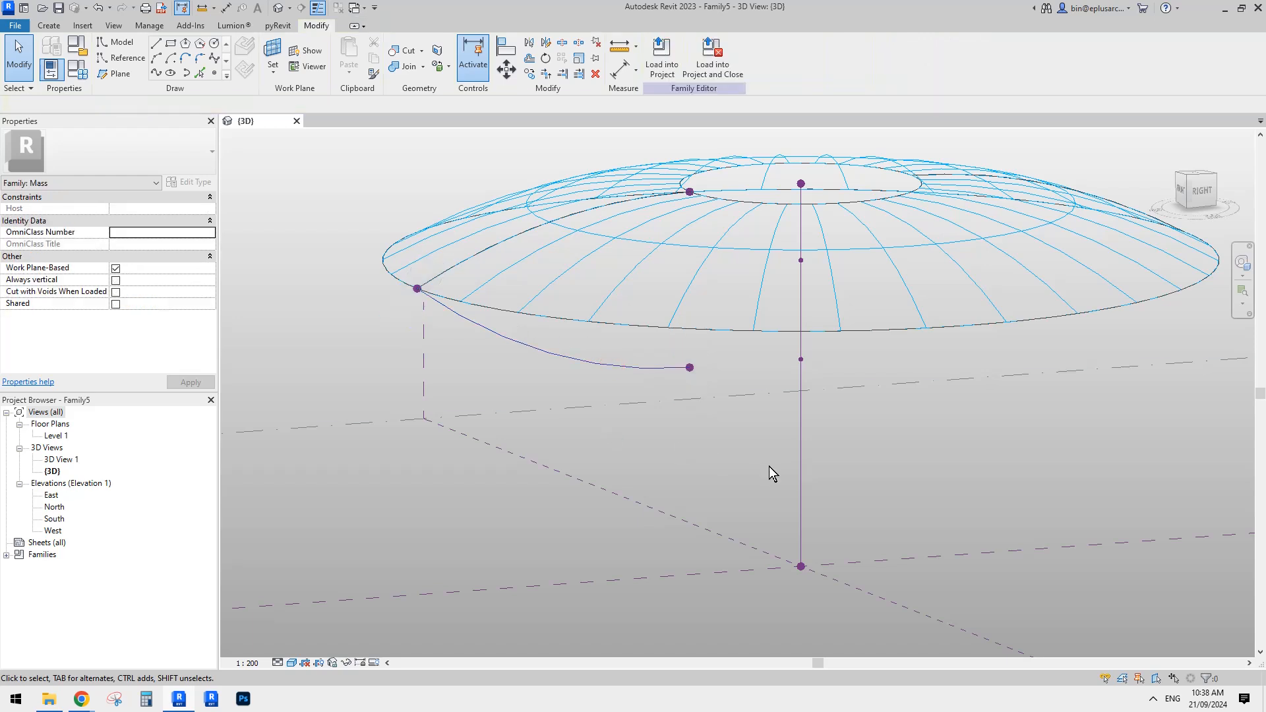
click(605, 361)
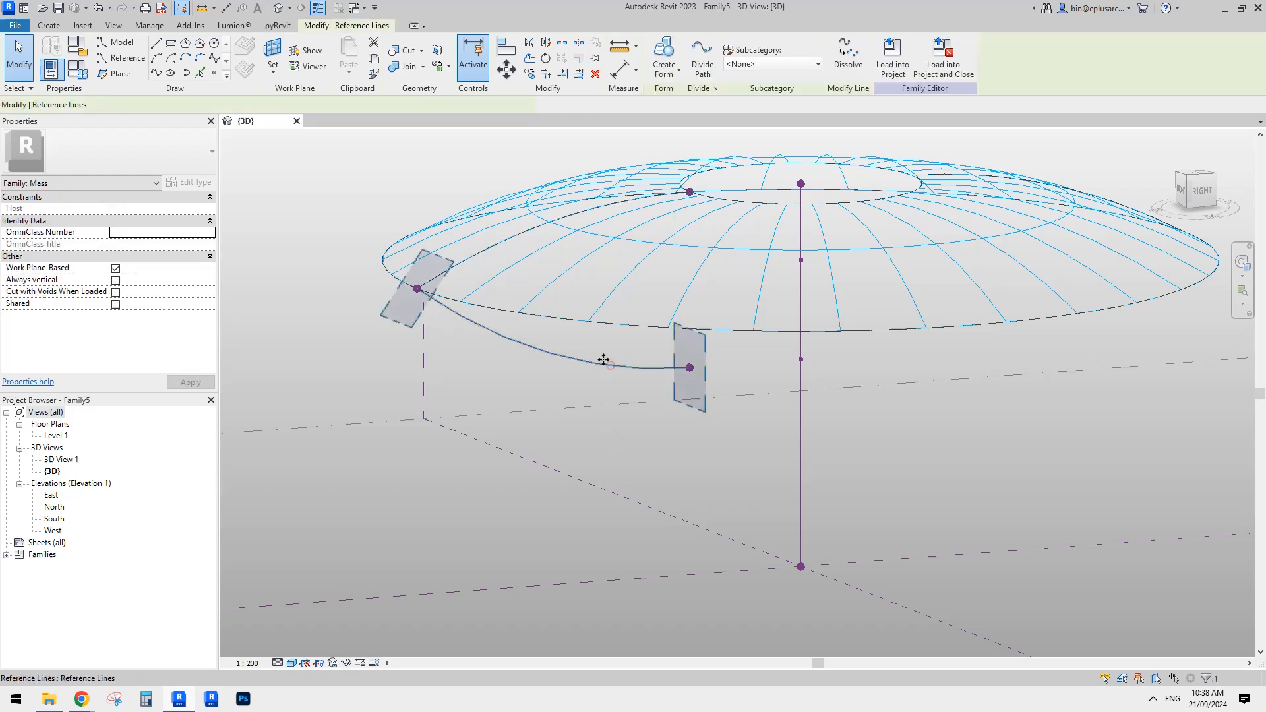
ctrl+click(802, 421)
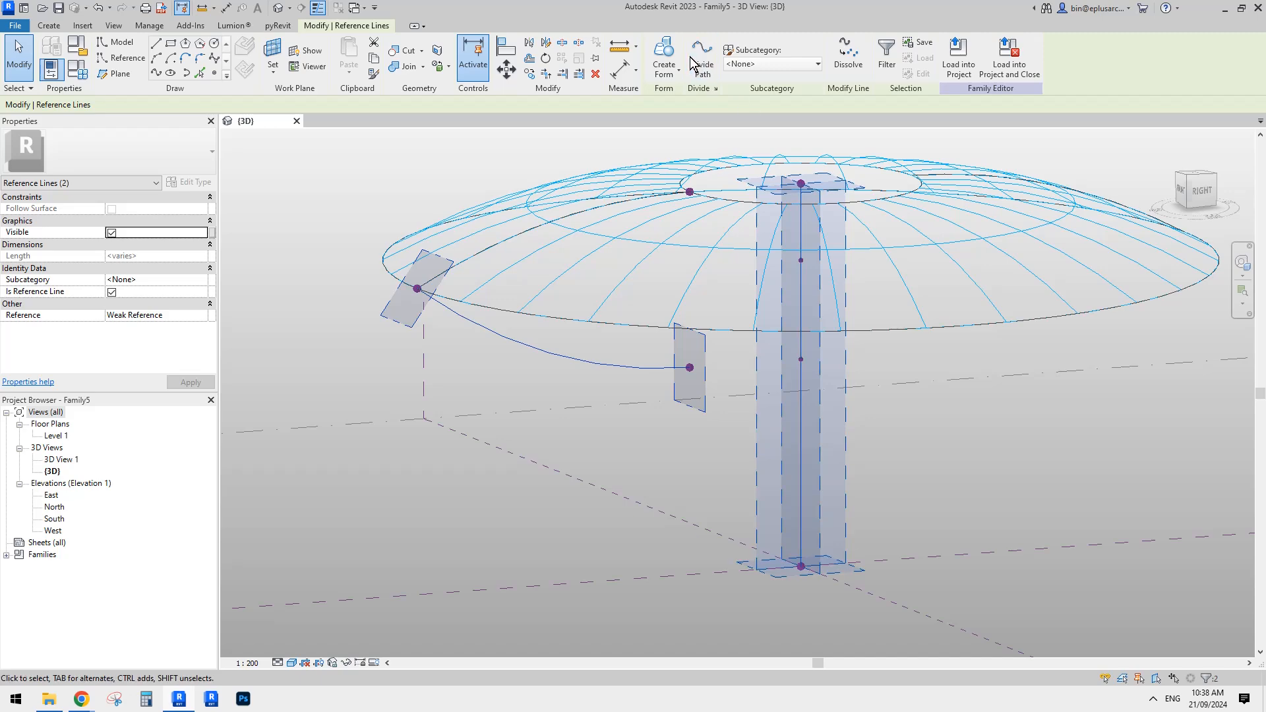
click(664, 52)
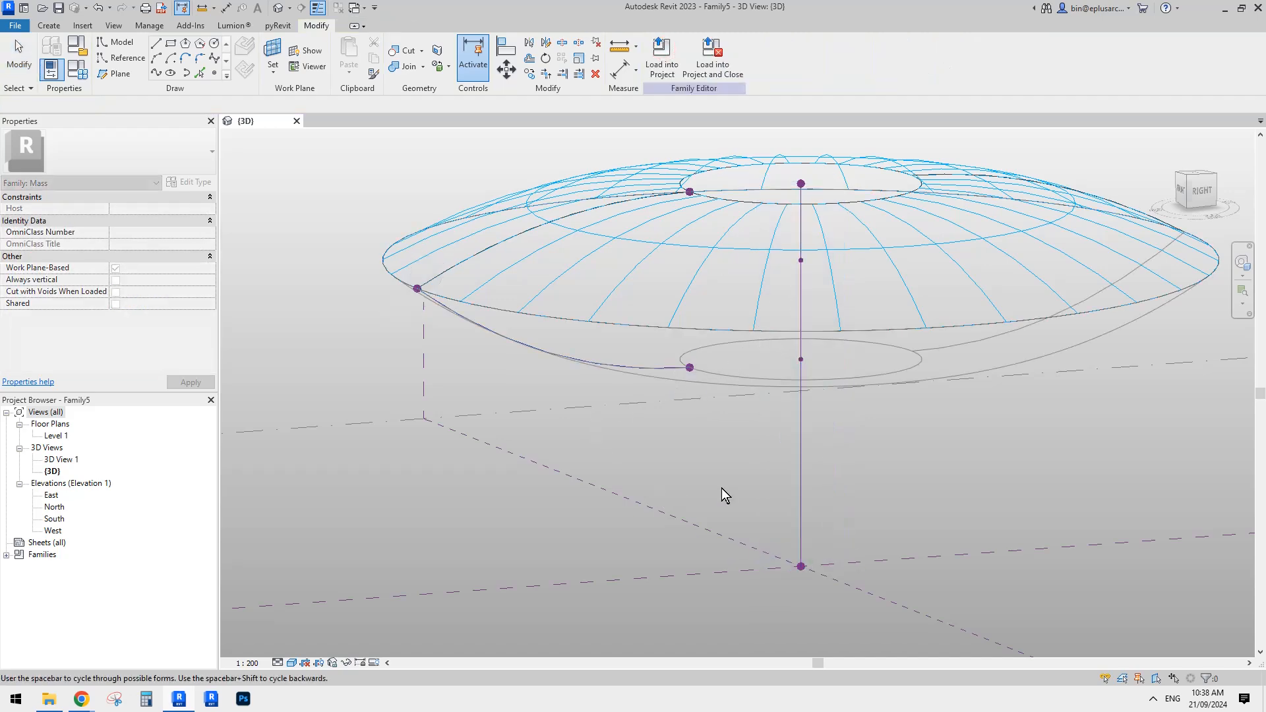
mouse_move(890, 509)
shift+middle_down()
mouse_move(777, 445)
mouse_move(900, 358)
shift+middle_up()
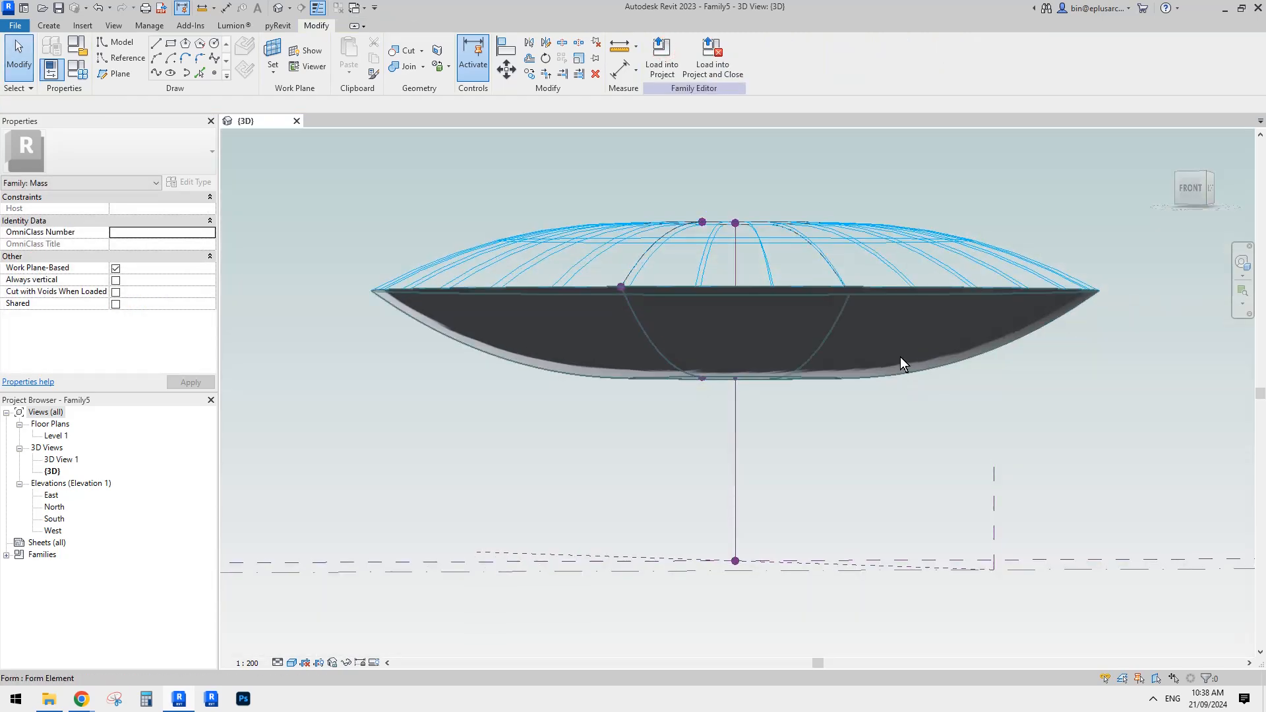
Divide the surfaces of the lower revolved form, setting the U grid number to 2 and the V grid number to 15
click(884, 333)
shift+middle_drag(751, 342, 760, 327)
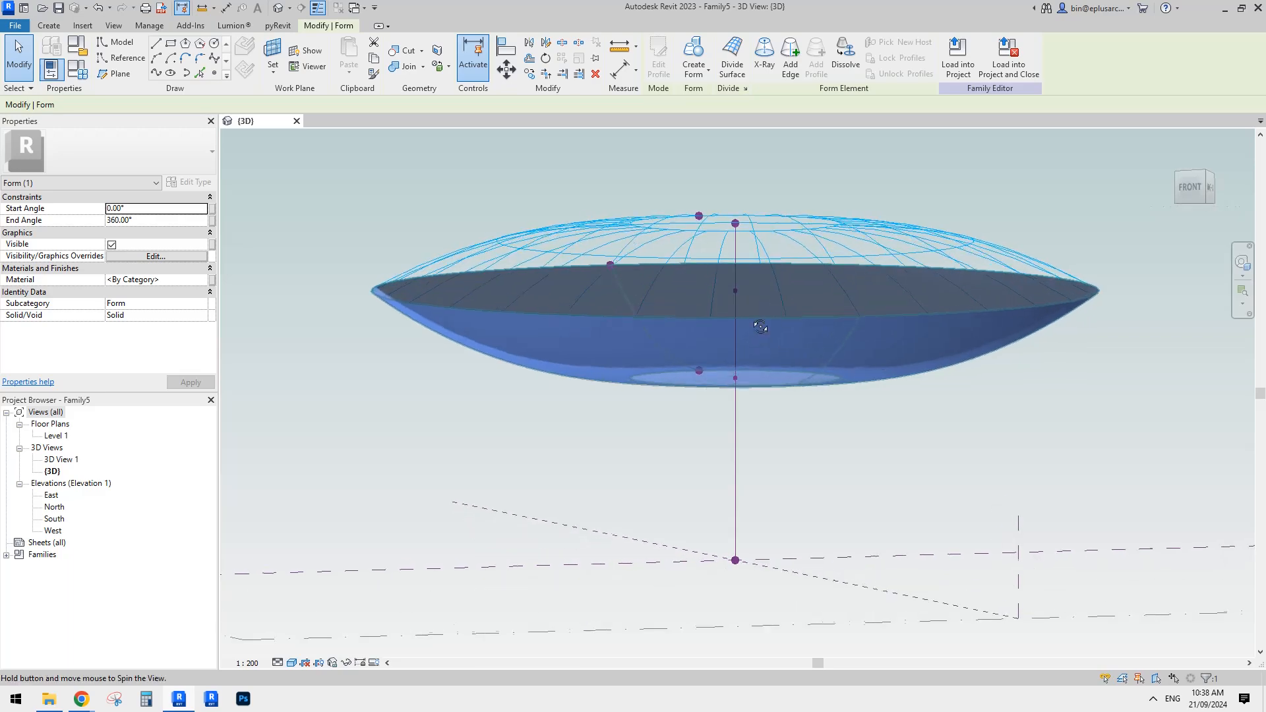
click(732, 56)
shift+middle_drag(822, 297, 745, 483)
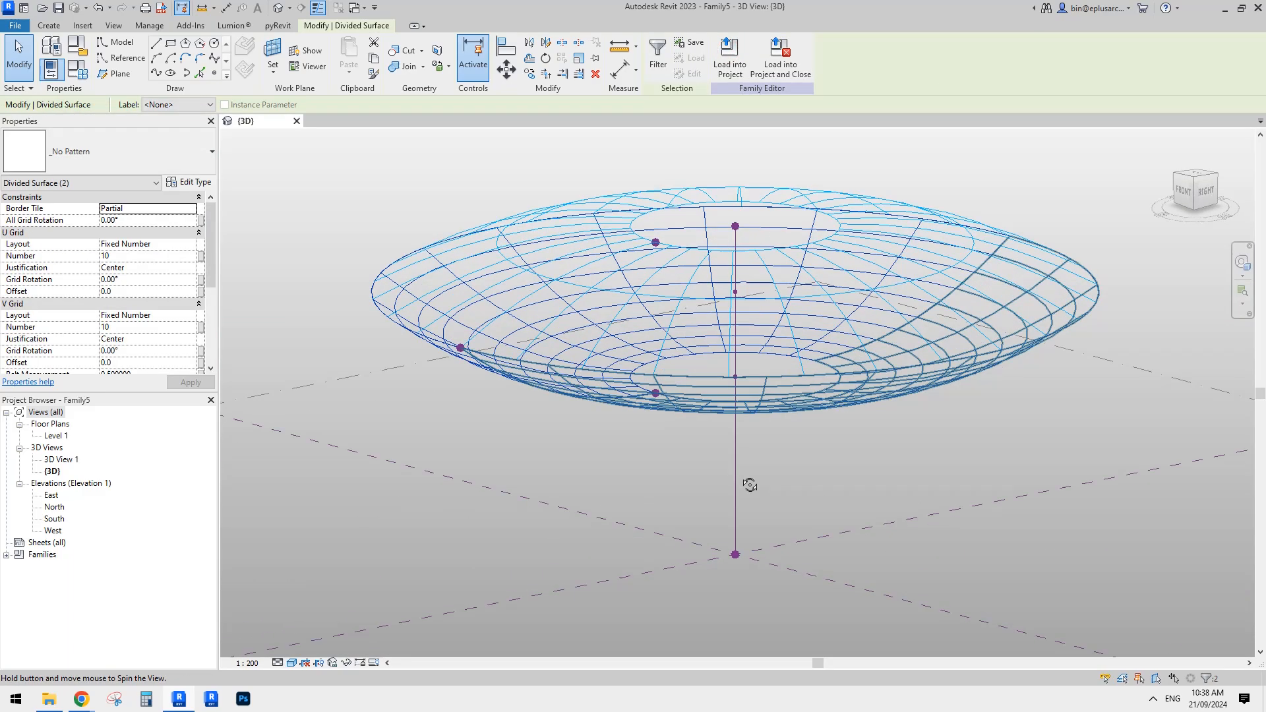
double_click(129, 256)
text(2)
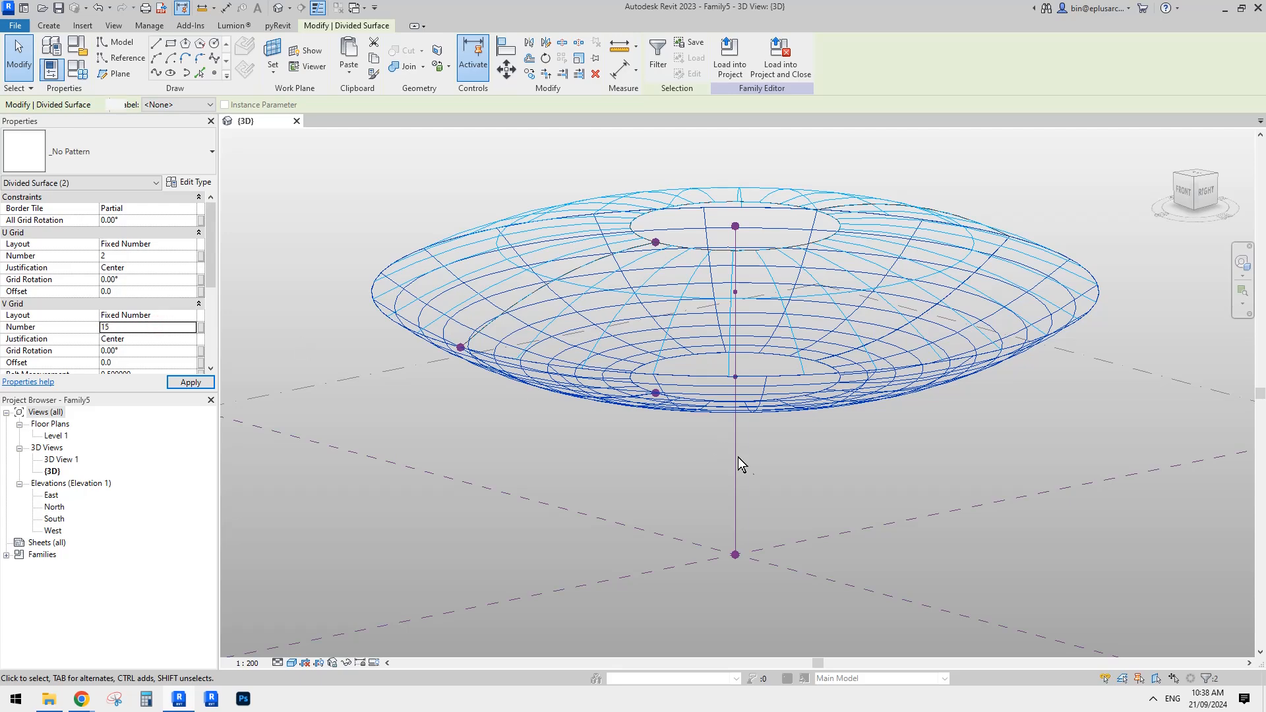
shift+middle_drag(741, 454, 860, 367)
shift+middle_drag(1161, 336, 798, 323)
scroll(799, 343, up, 2)
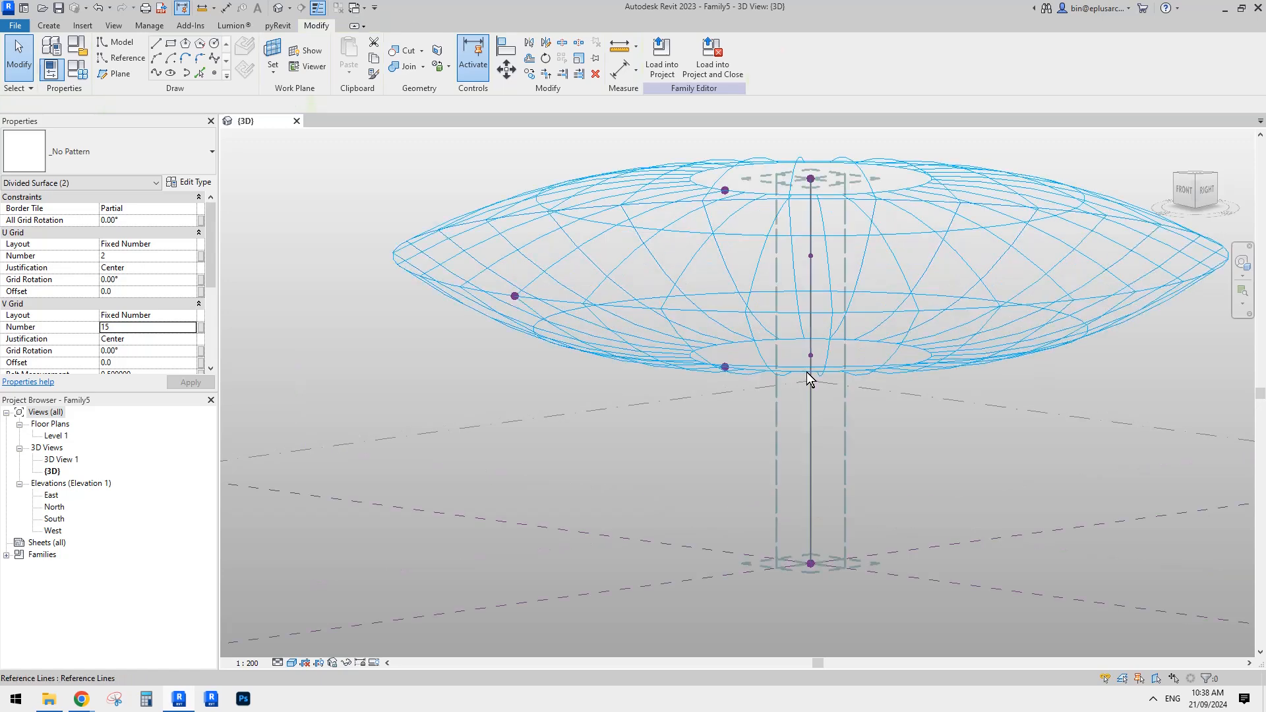
key(Escape)
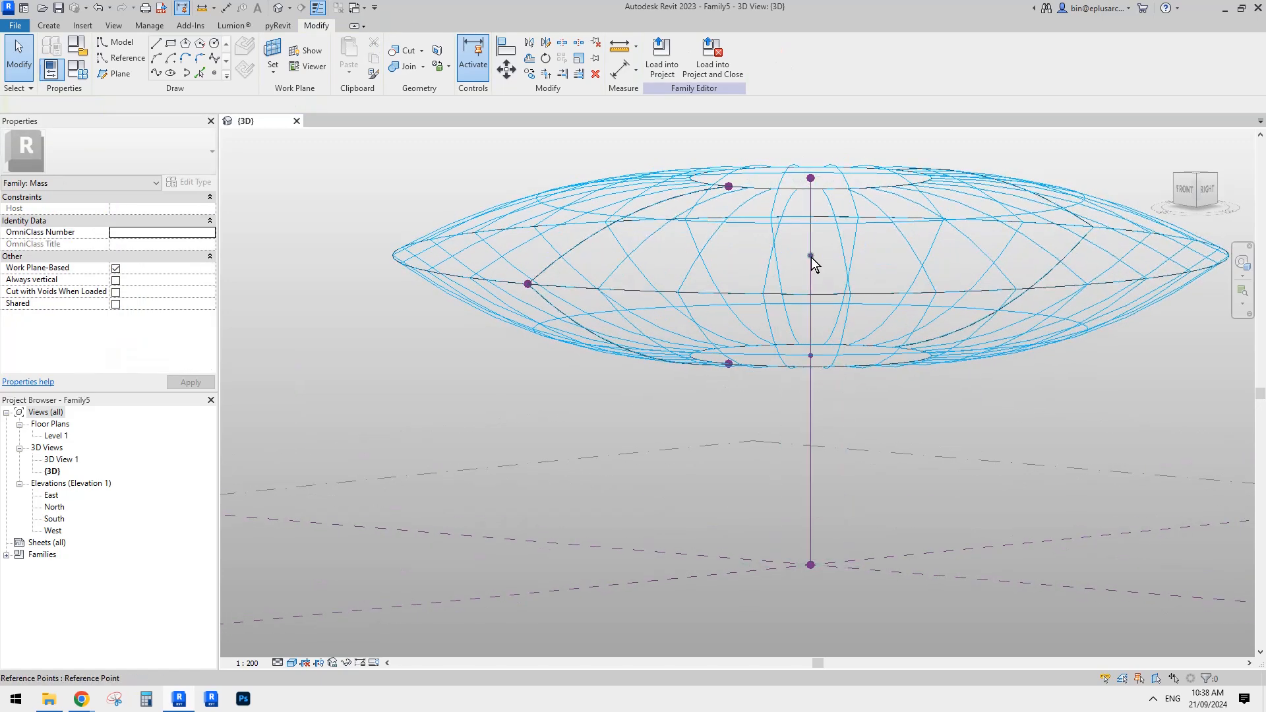
Move the two hosted points on the vertical line to segment lengths of about 15576 for the upper and 11705 for the lower
mouse_move(810, 256)
mouse_down()
mouse_move(811, 283)
mouse_move(811, 263)
mouse_up()
drag(811, 357, 810, 338)
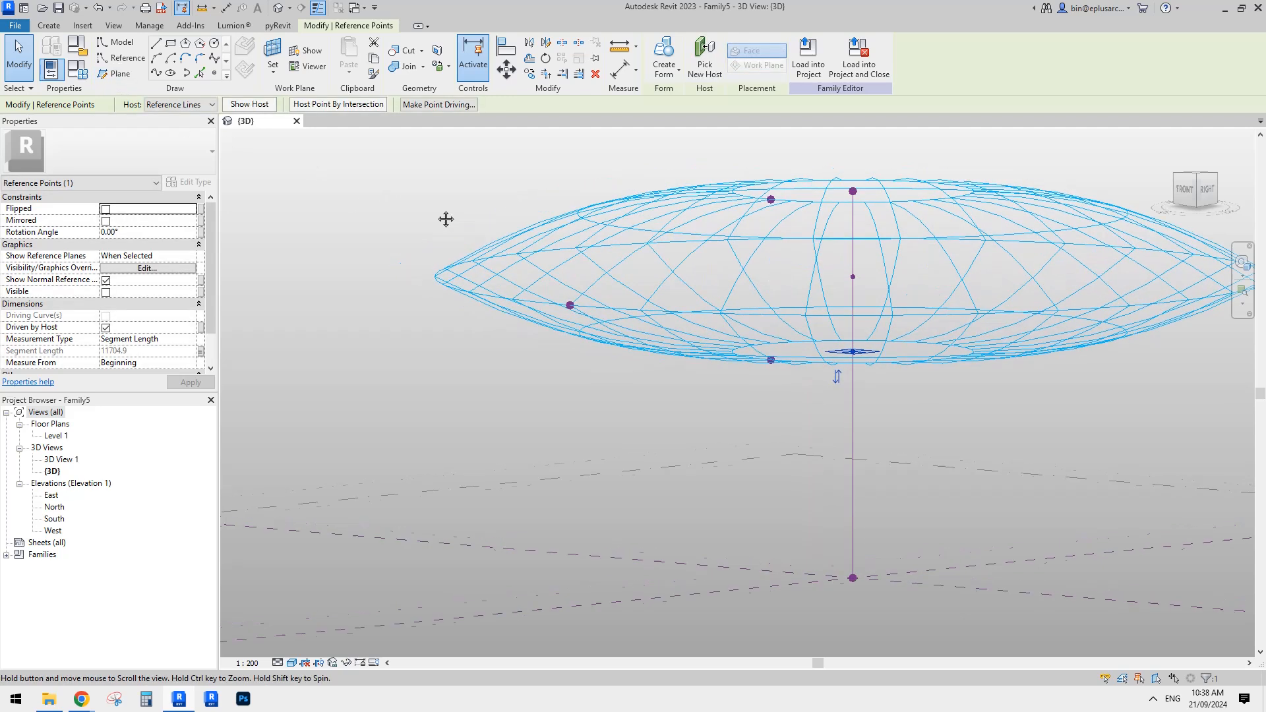
Set the family's R parameter to 25000 and its r1 parameter to 5000, applying each value
click(77, 69)
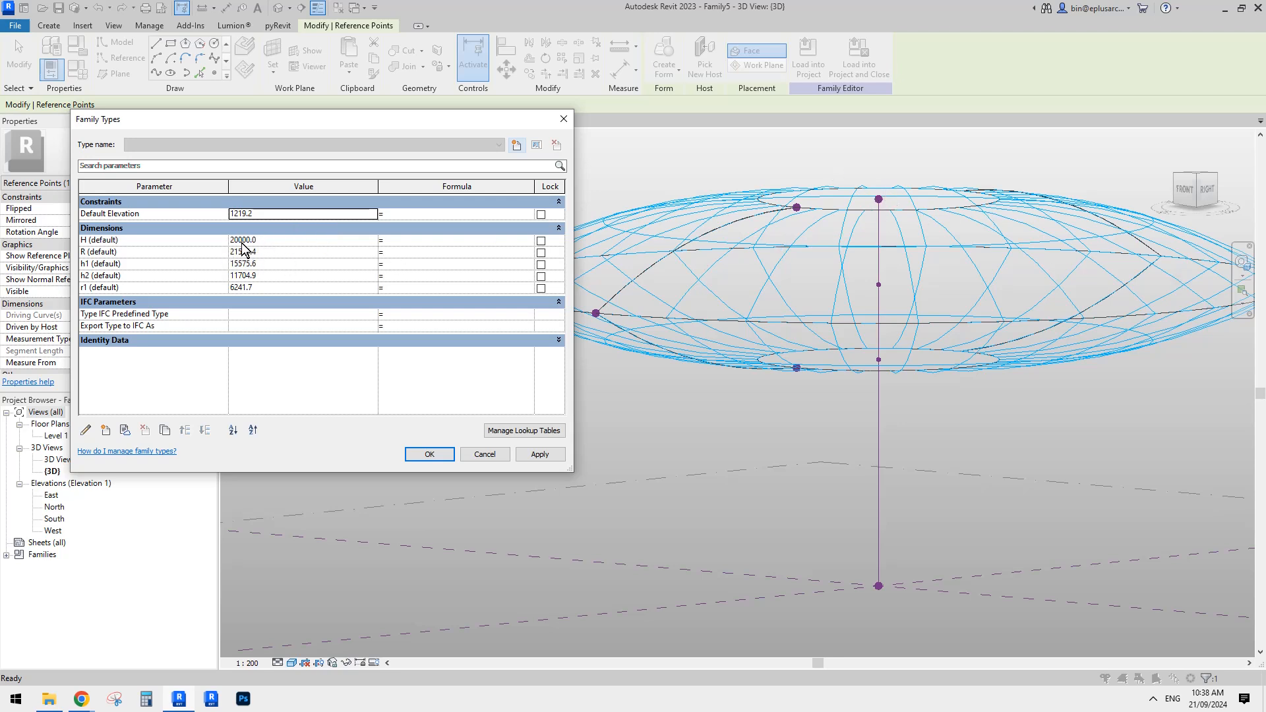
click(289, 250)
text(25000)
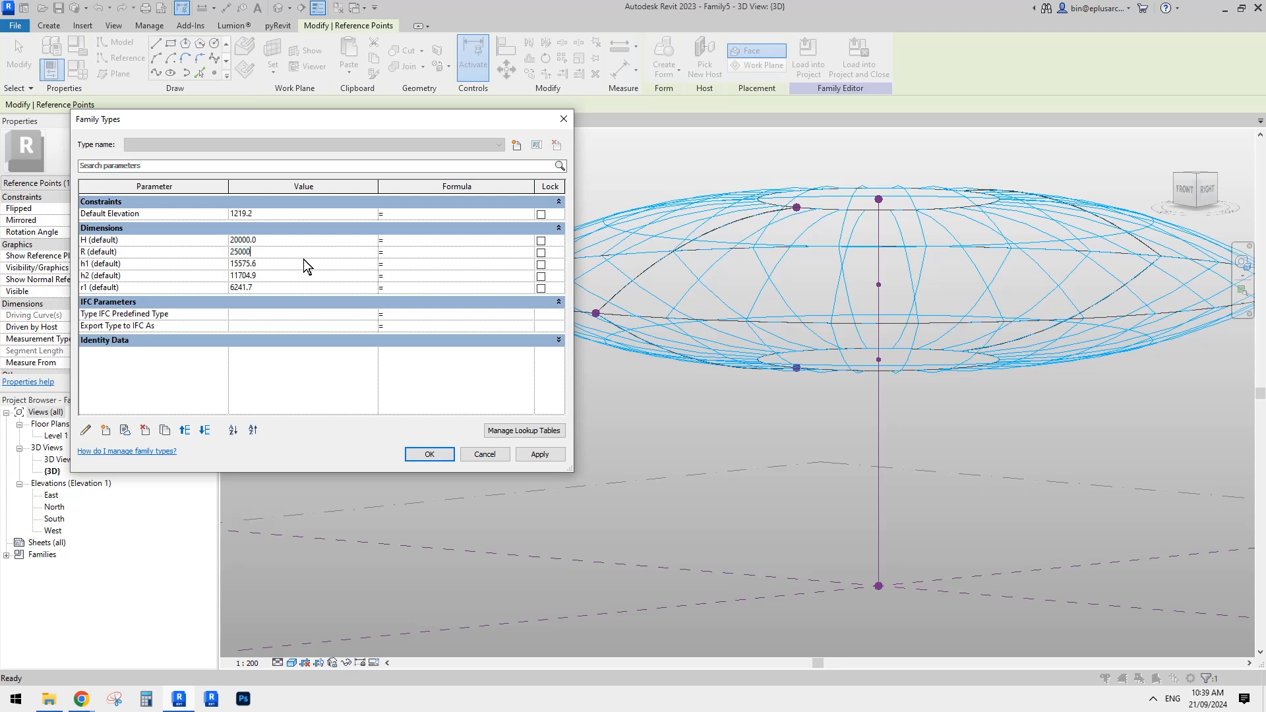
click(535, 453)
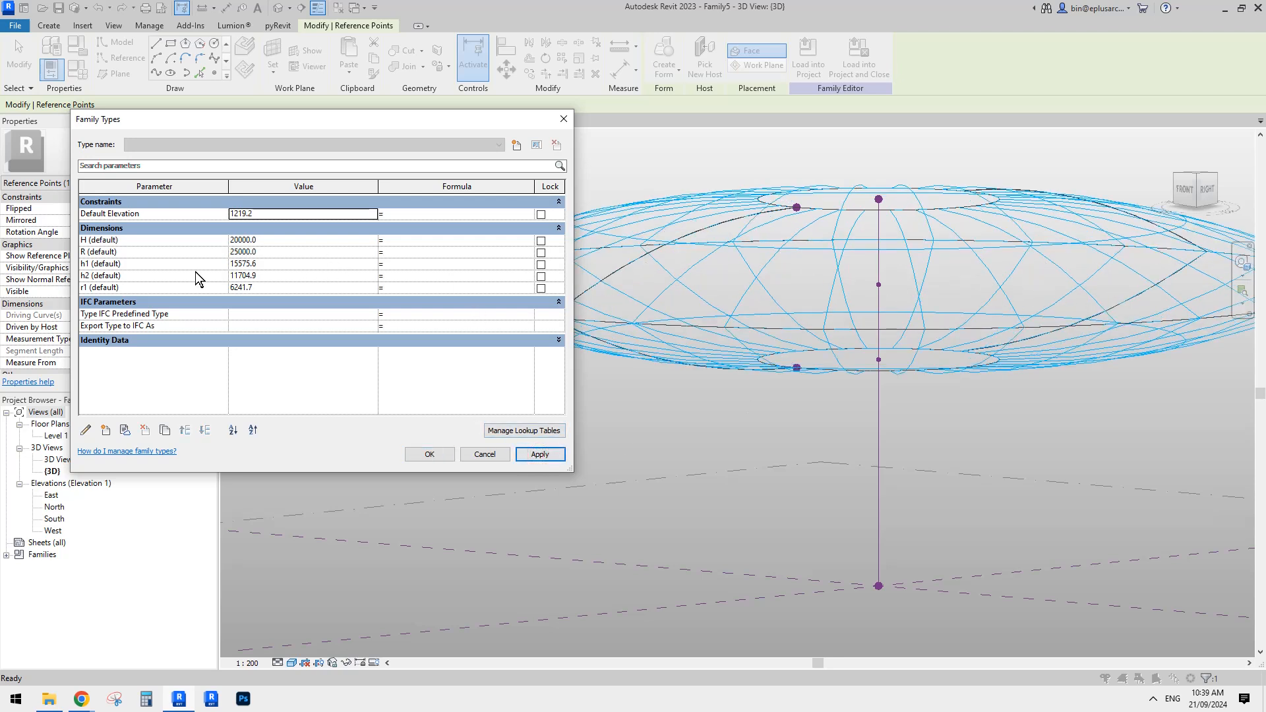
click(267, 289)
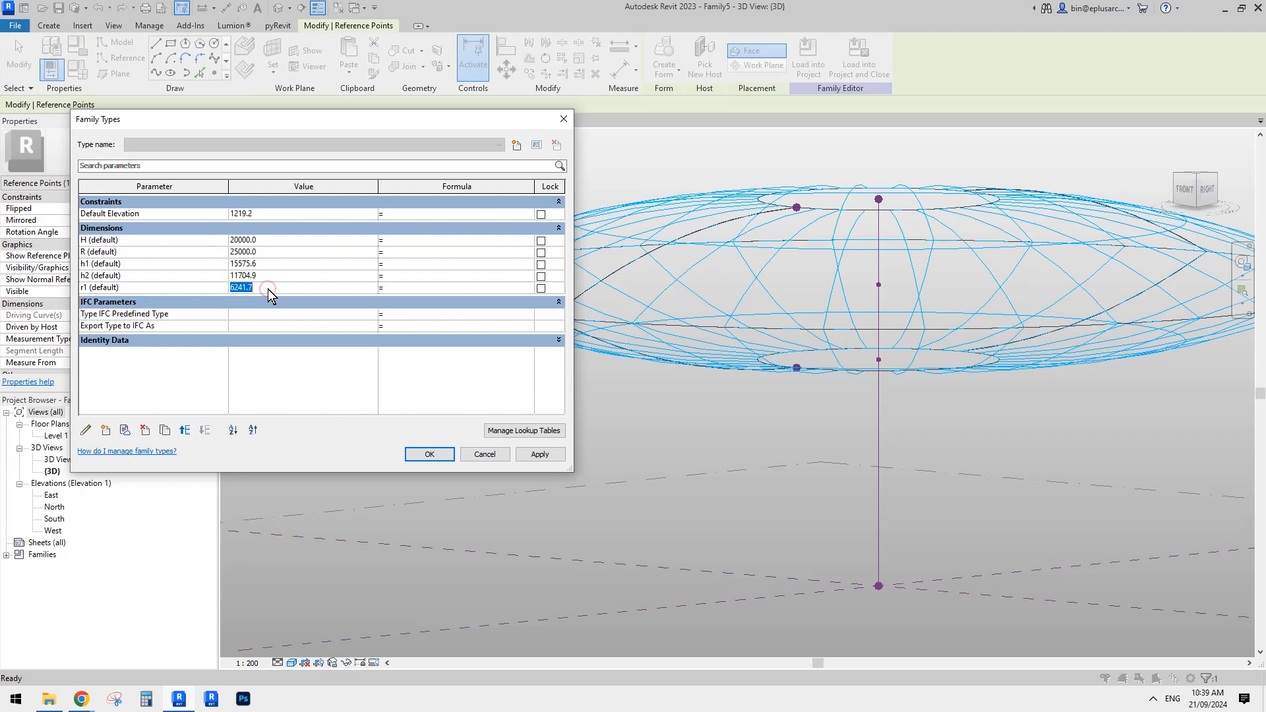
text(5000)
click(541, 454)
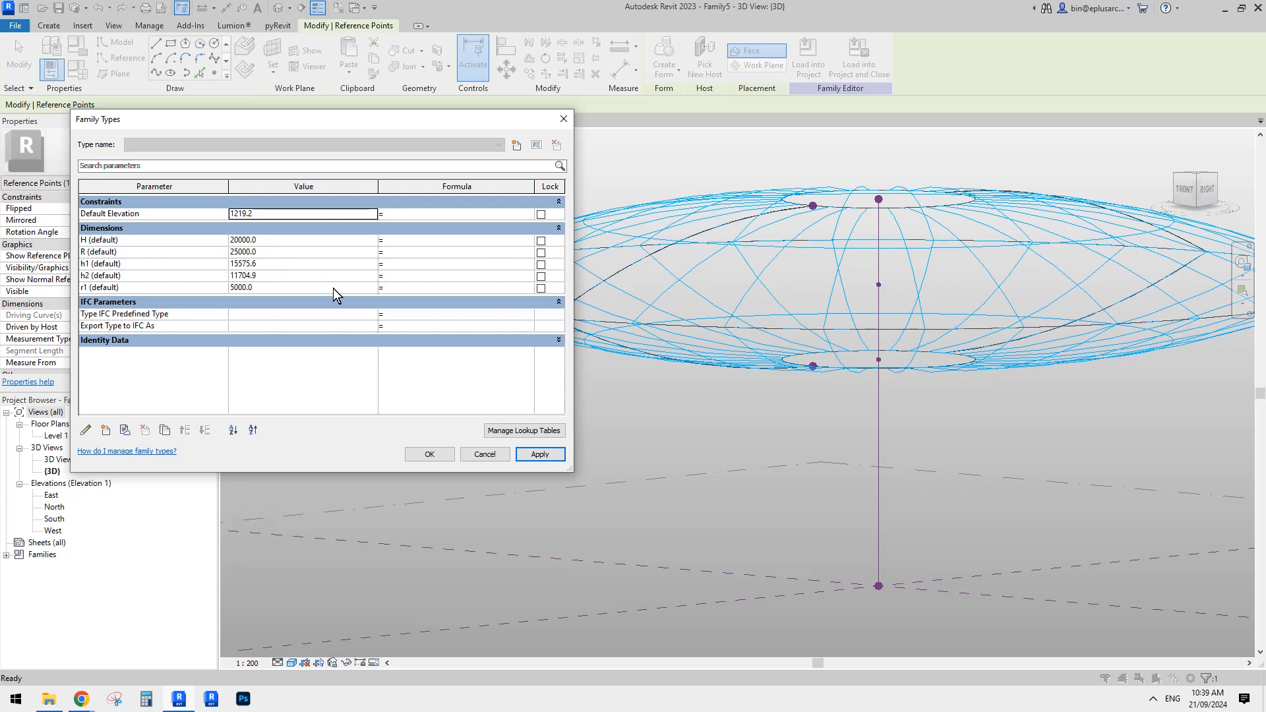
Set the h1 parameter to 18000 and the h2 parameter to 15000, and accept the family types
click(275, 265)
text(1800)
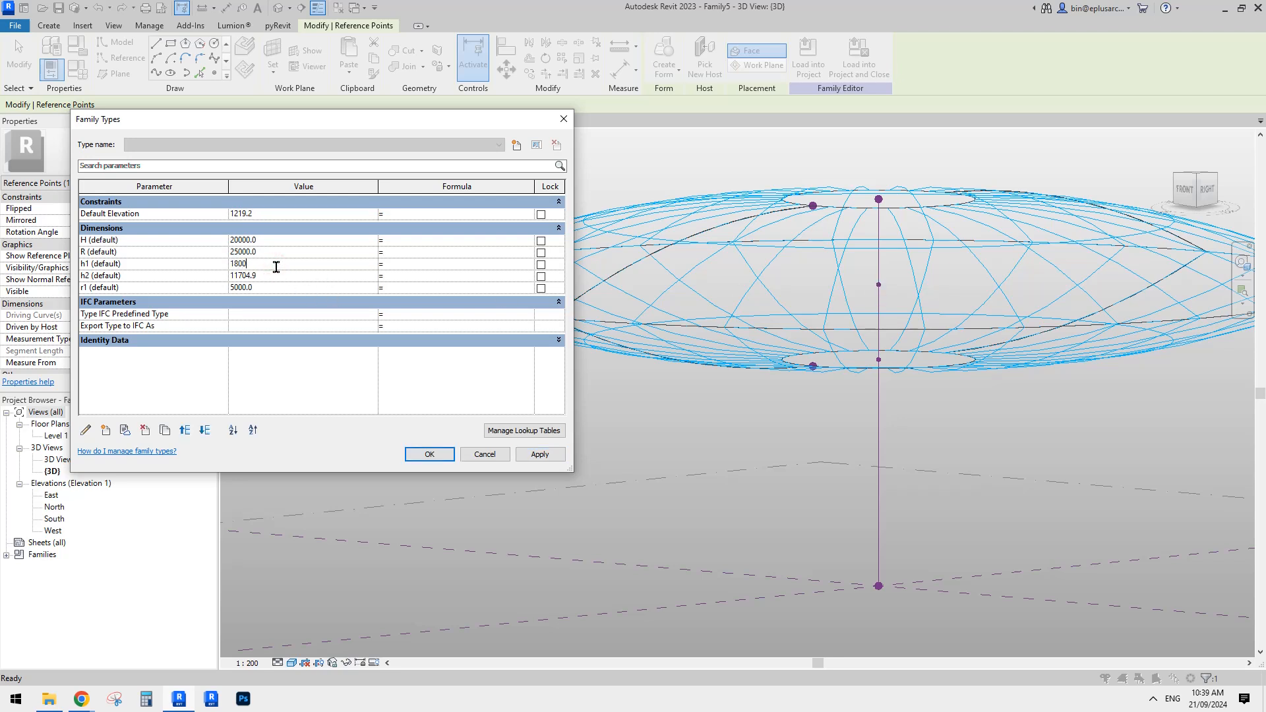
text(0)
click(553, 456)
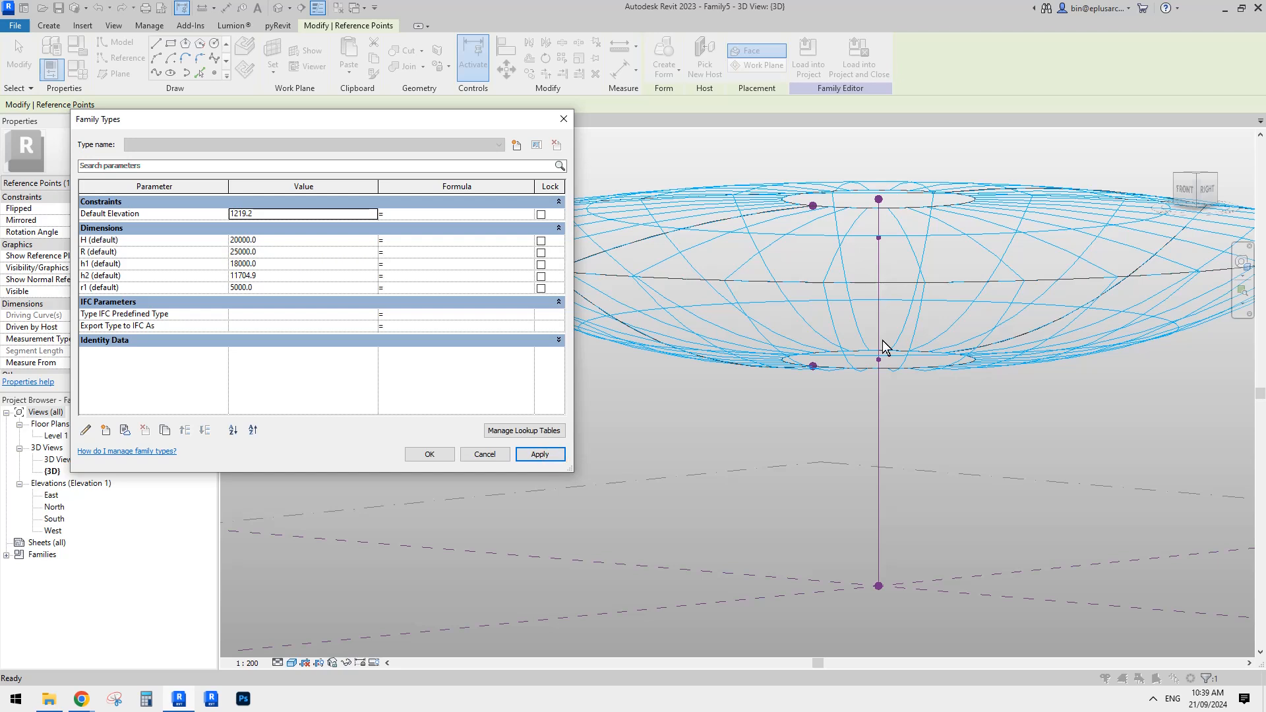
click(272, 274)
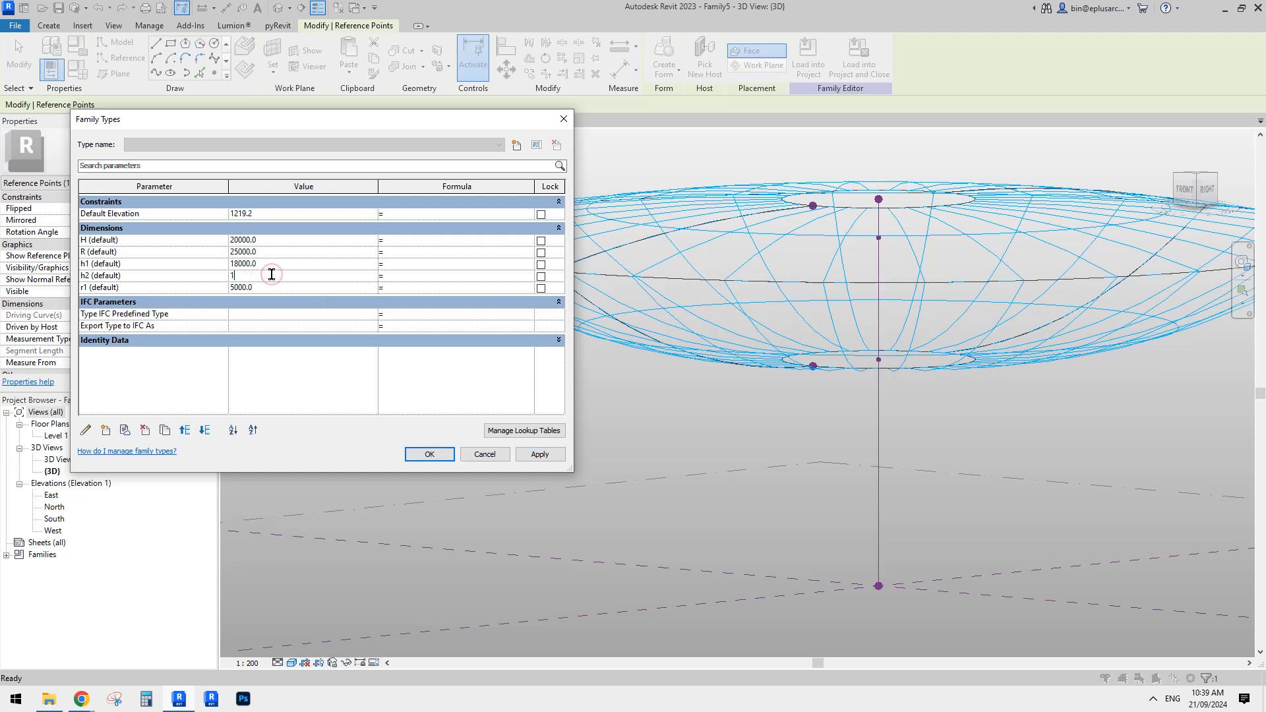
text(15000)
click(534, 457)
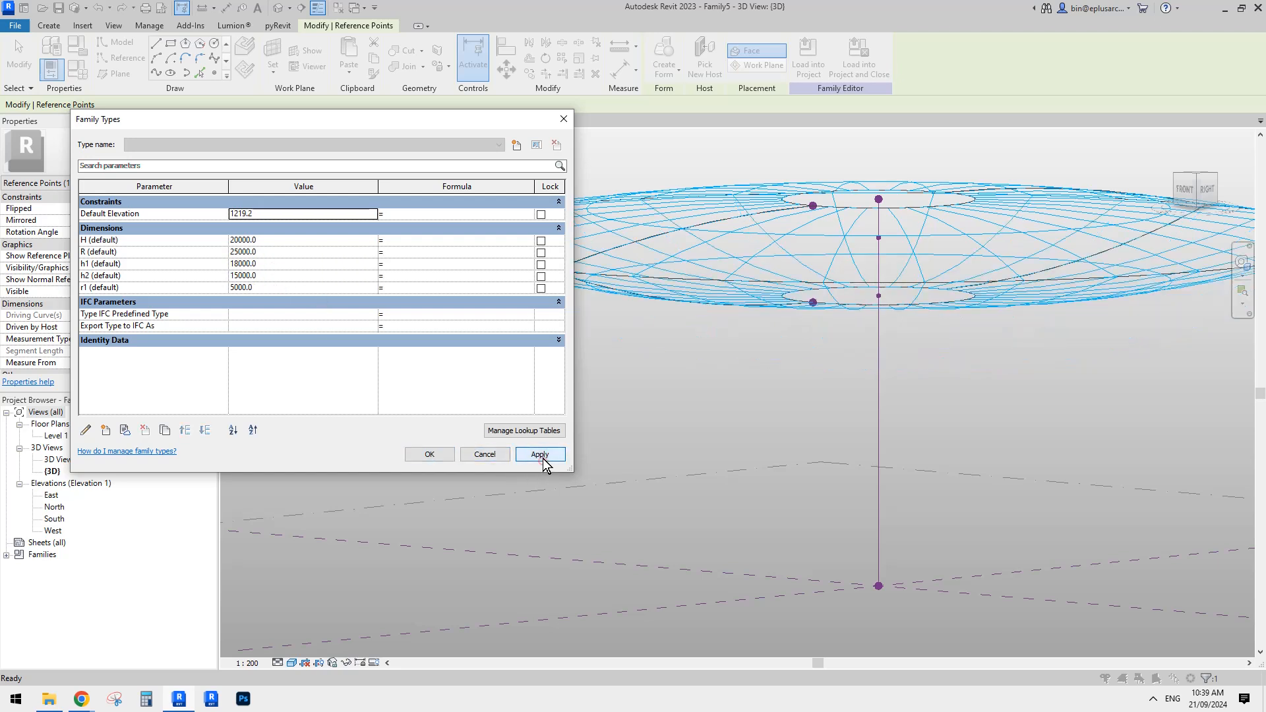
click(422, 455)
Inspect the resized truss form and compare it with the spoke cable-truss diagrams in the browser's reference document, returning to Revit
shift+middle_drag(791, 402, 862, 310)
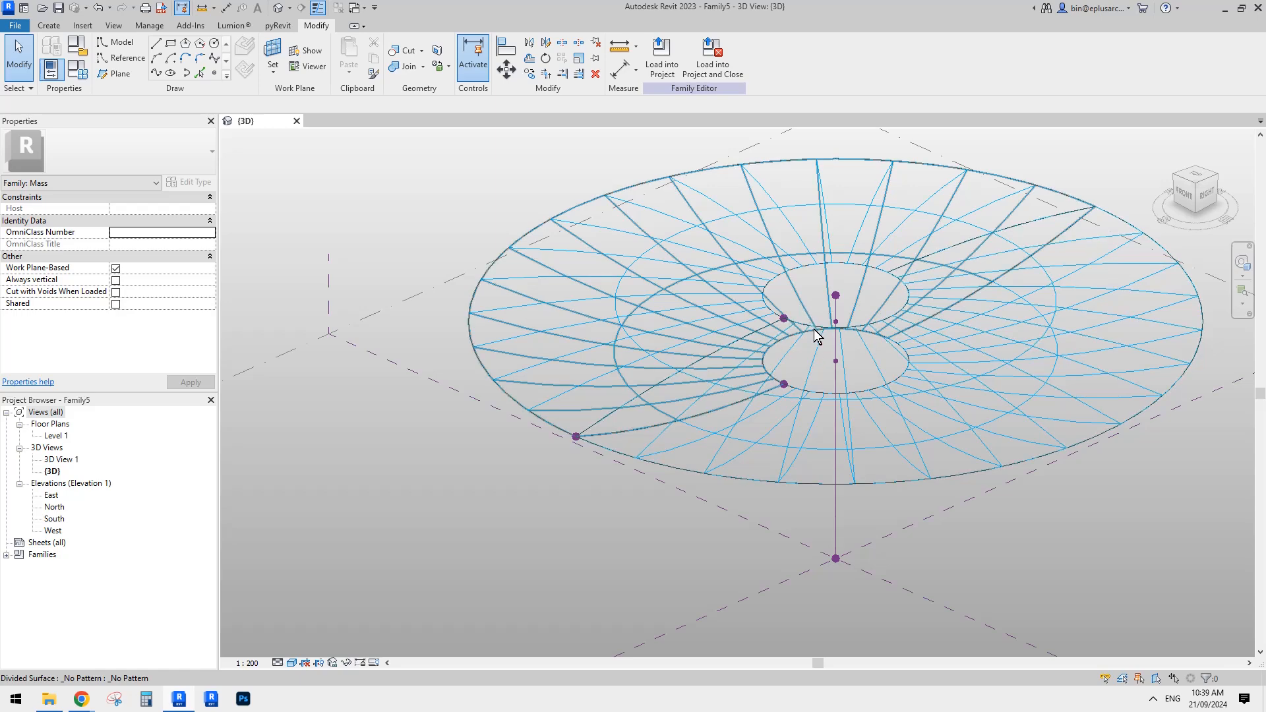
click(77, 68)
key(Escape)
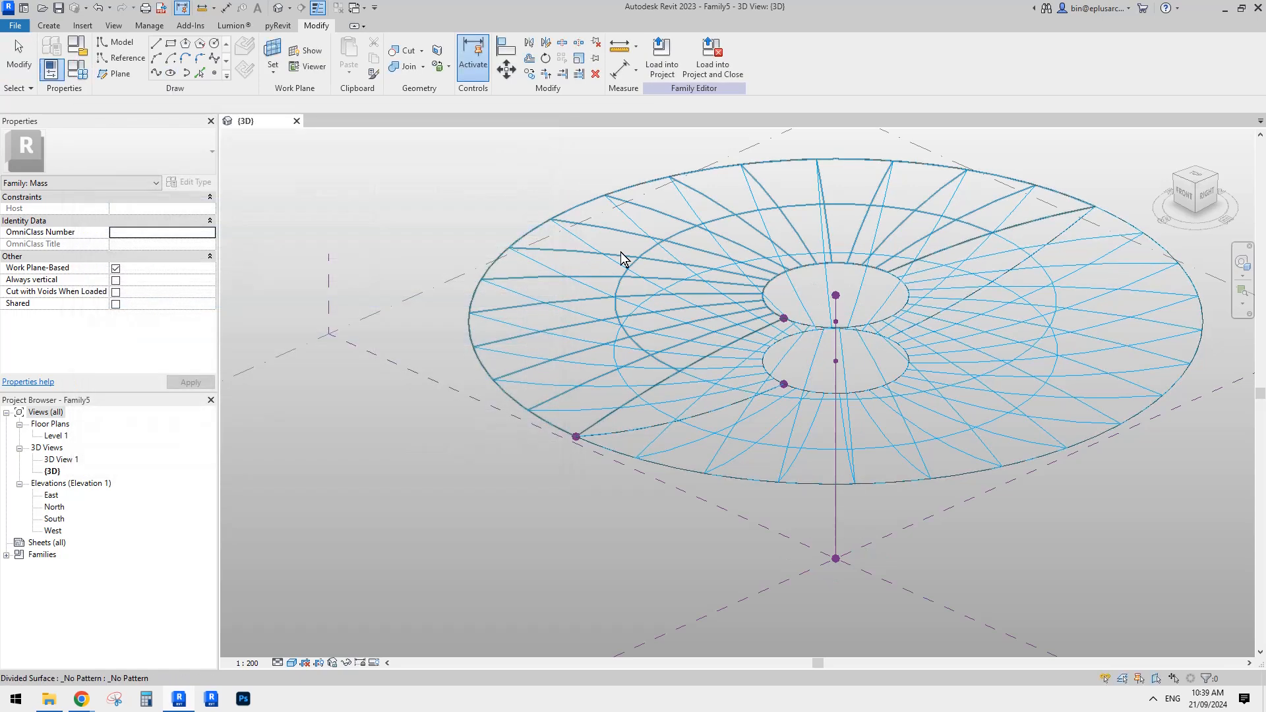
shift+middle_drag(709, 322, 645, 298)
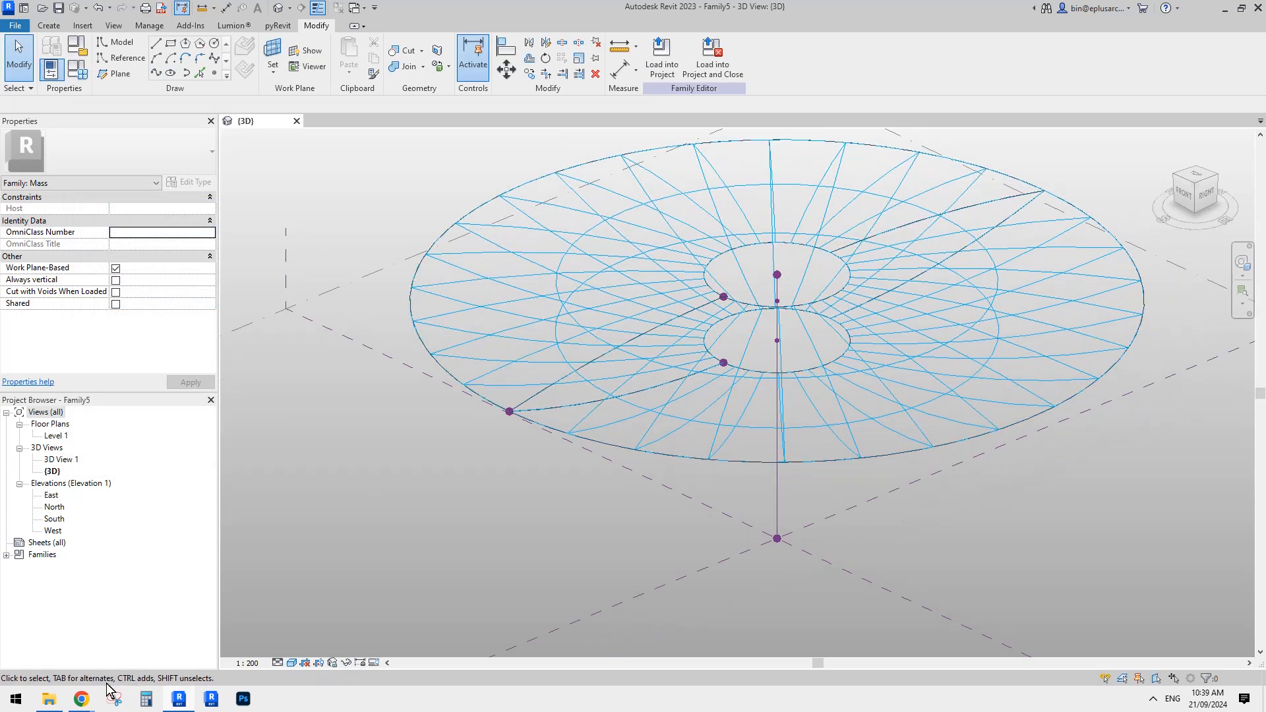
mouse_move(86, 700)
click(321, 642)
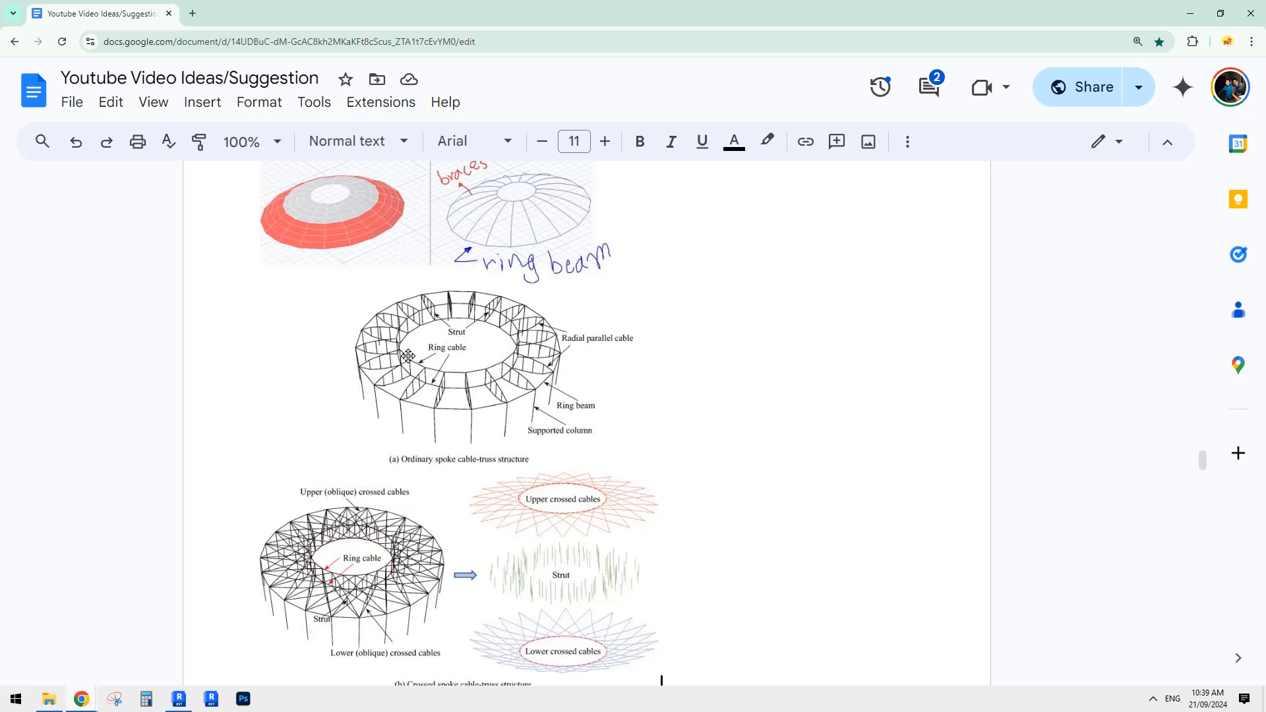
click(179, 699)
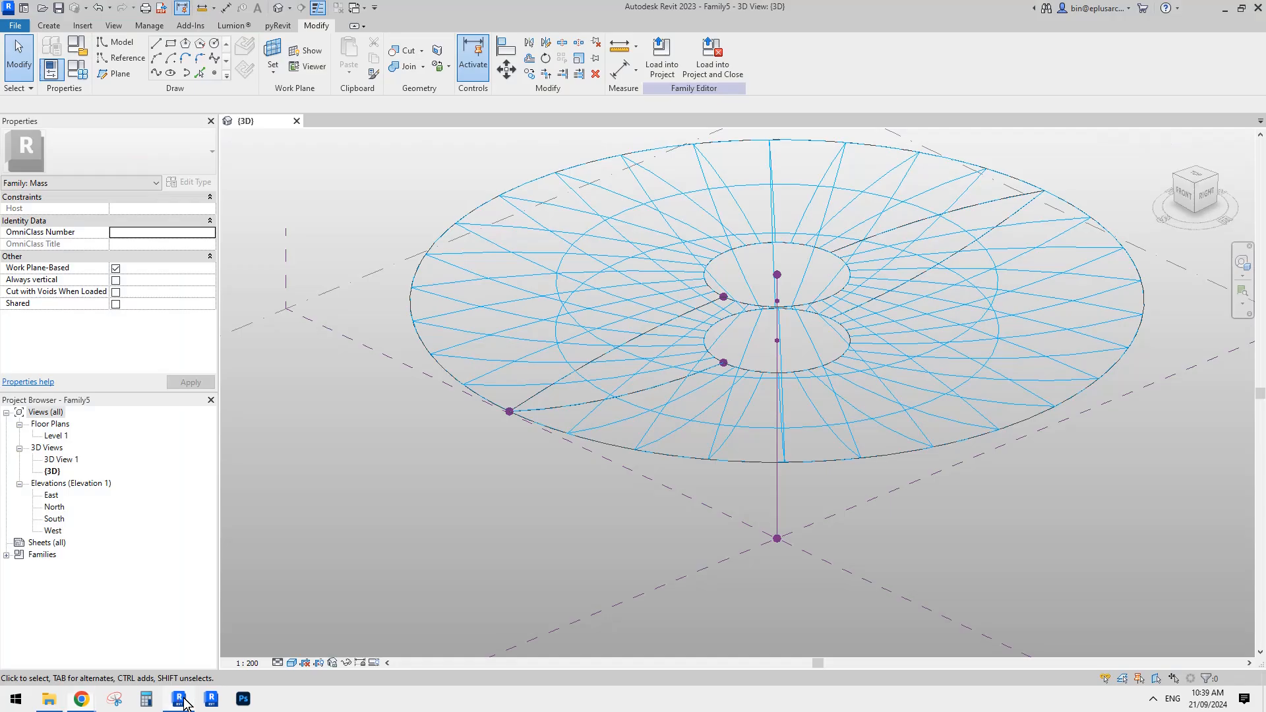
shift+middle_drag(856, 435, 485, 297)
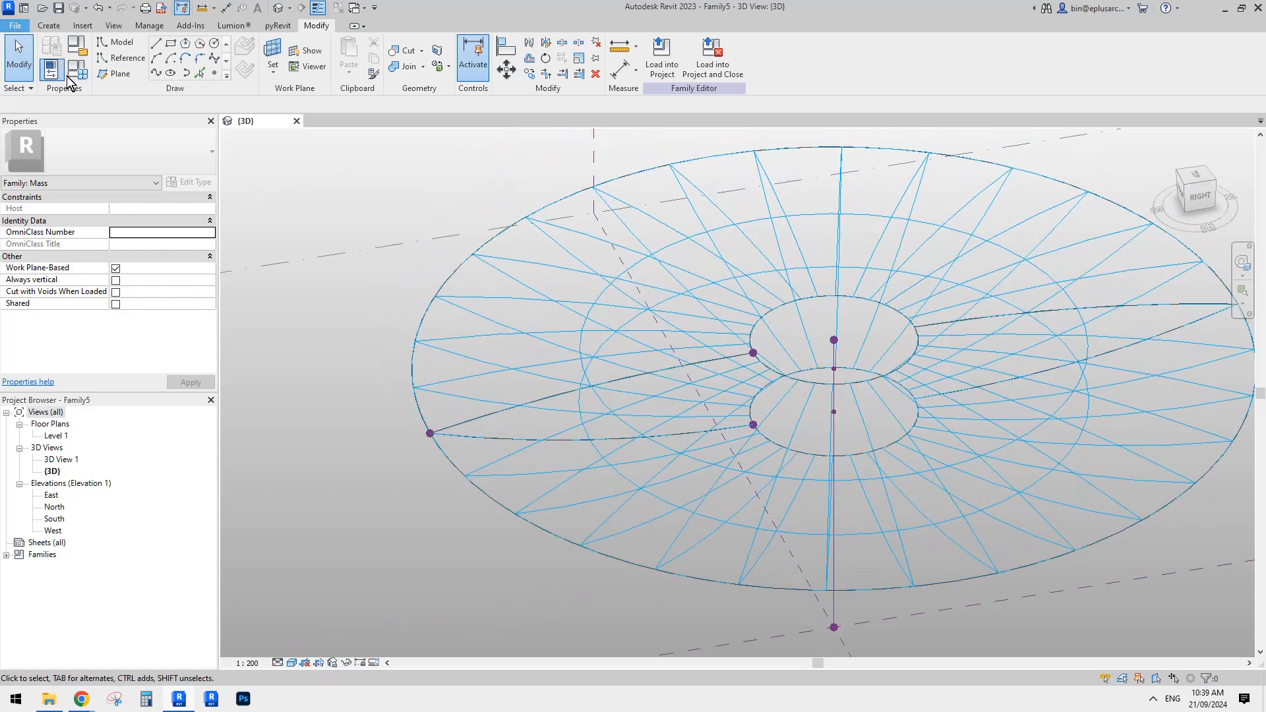
Create a new family from the Metric Generic Model Adaptive template
click(14, 25)
mouse_move(56, 84)
click(151, 116)
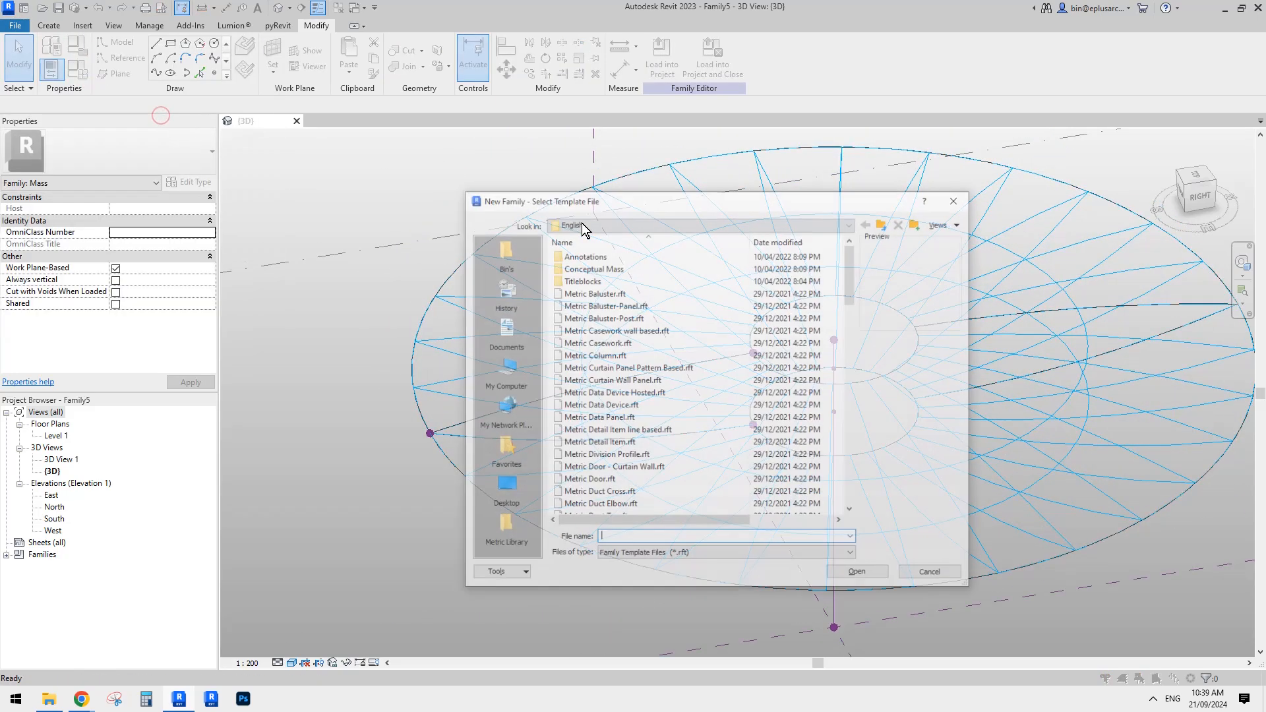
scroll(682, 399, down, 5)
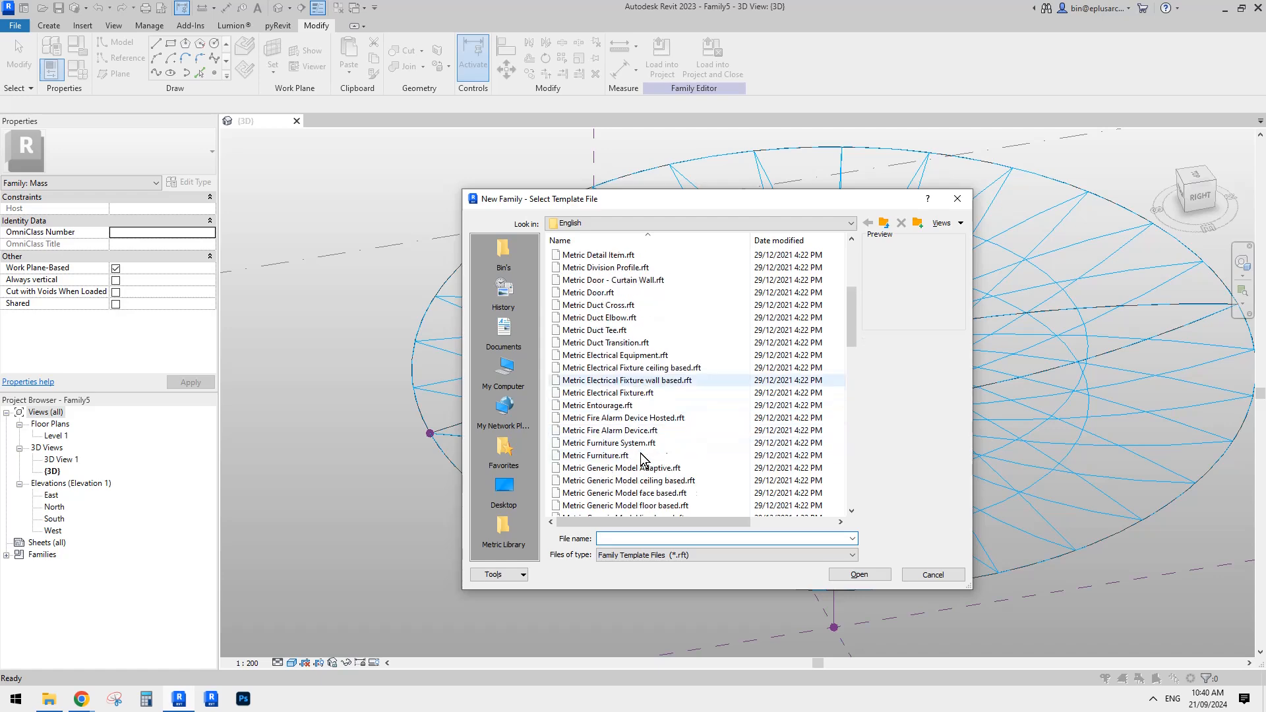
scroll(646, 448, down, 2)
double_click(656, 362)
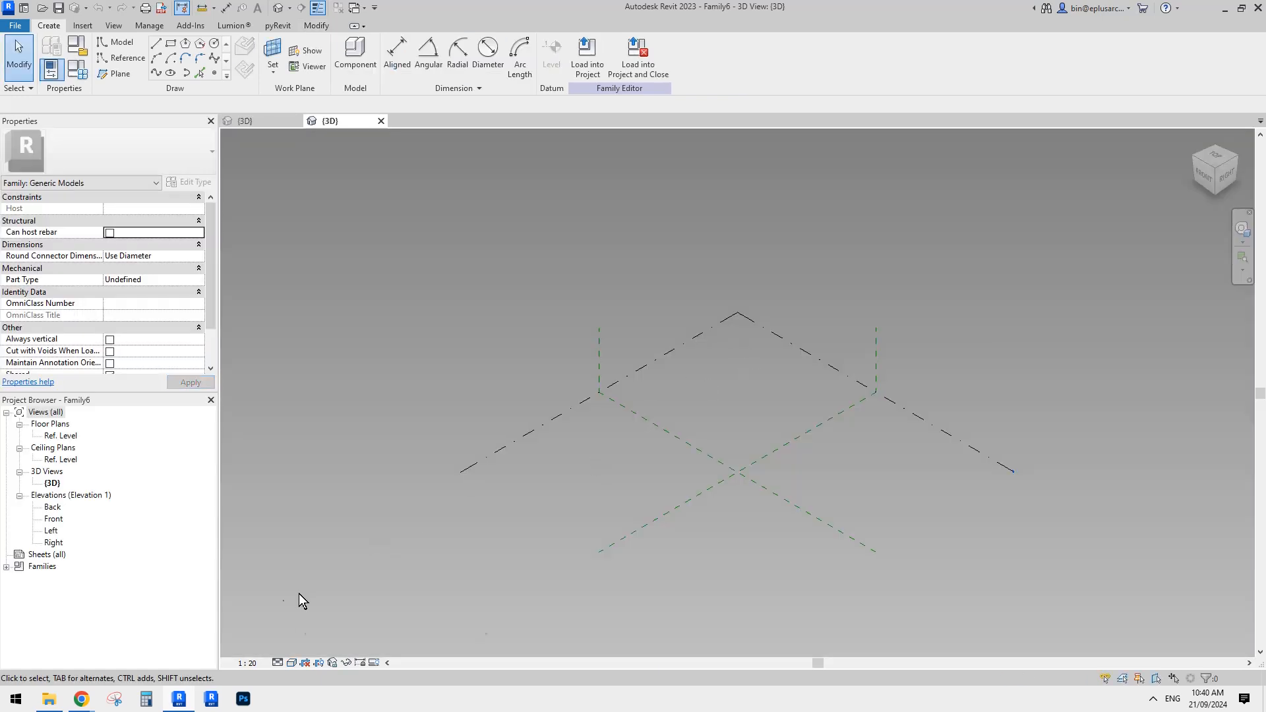
Check how the struts and radial cables are arranged in the browser's ordinary spoke cable-truss diagram, and return to the new family in Revit
mouse_move(84, 700)
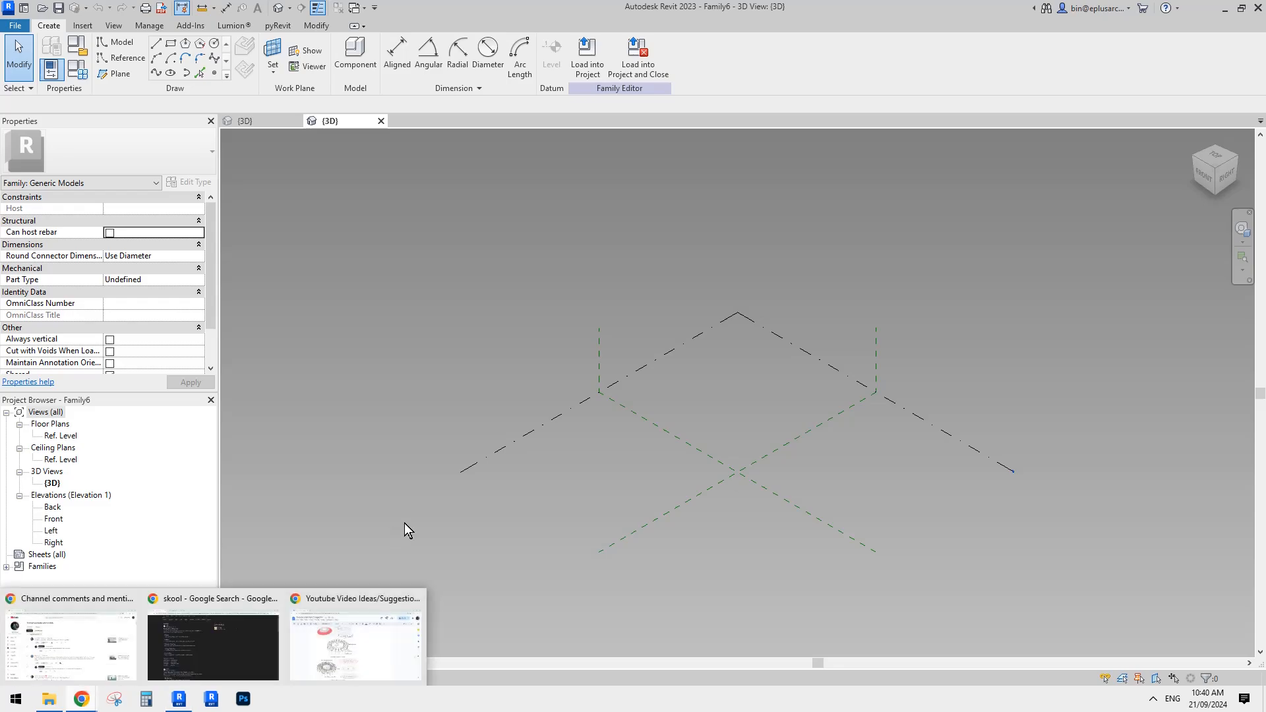
click(356, 626)
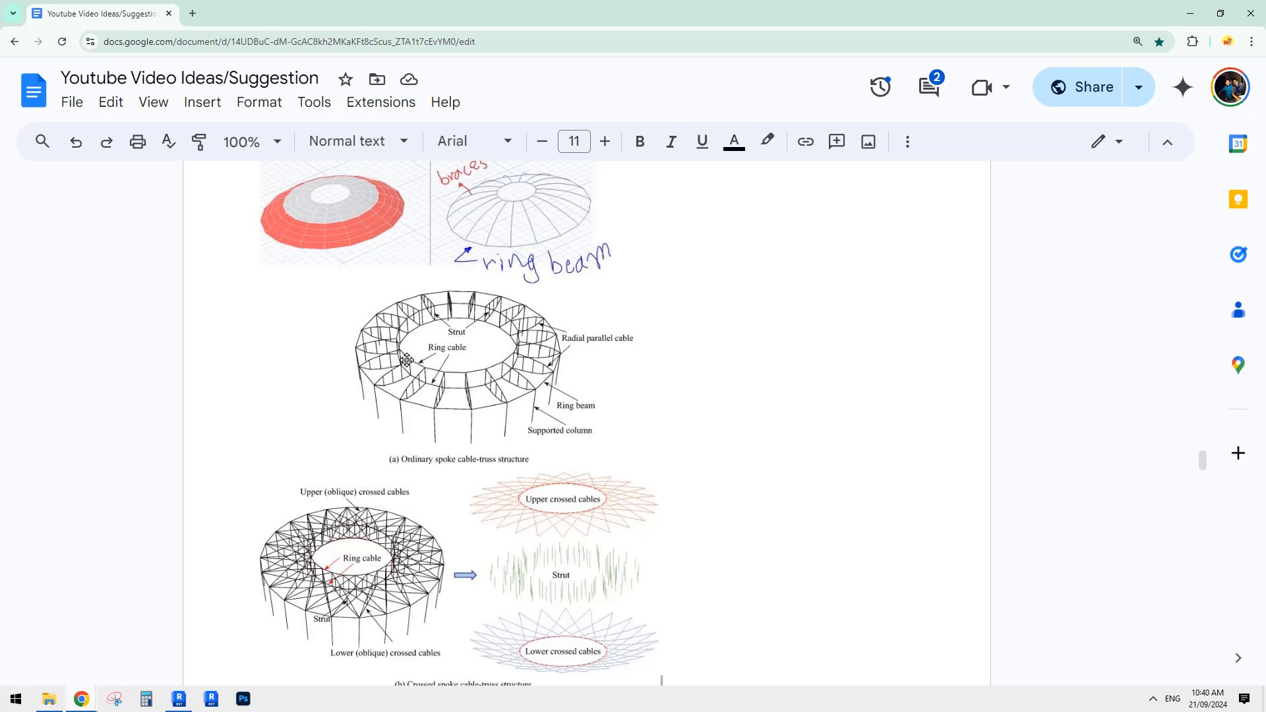
click(180, 701)
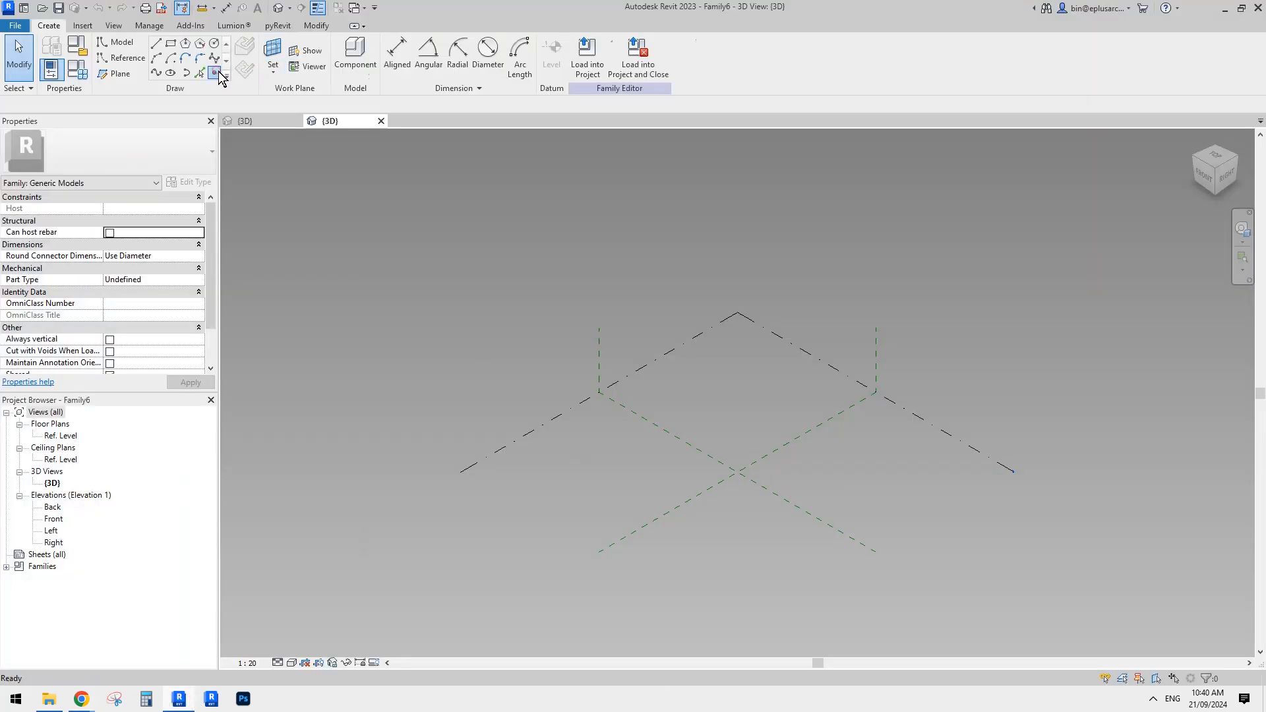
Place five reference points on the reference level, three in an upper row and two below, and make them all adaptive
click(219, 74)
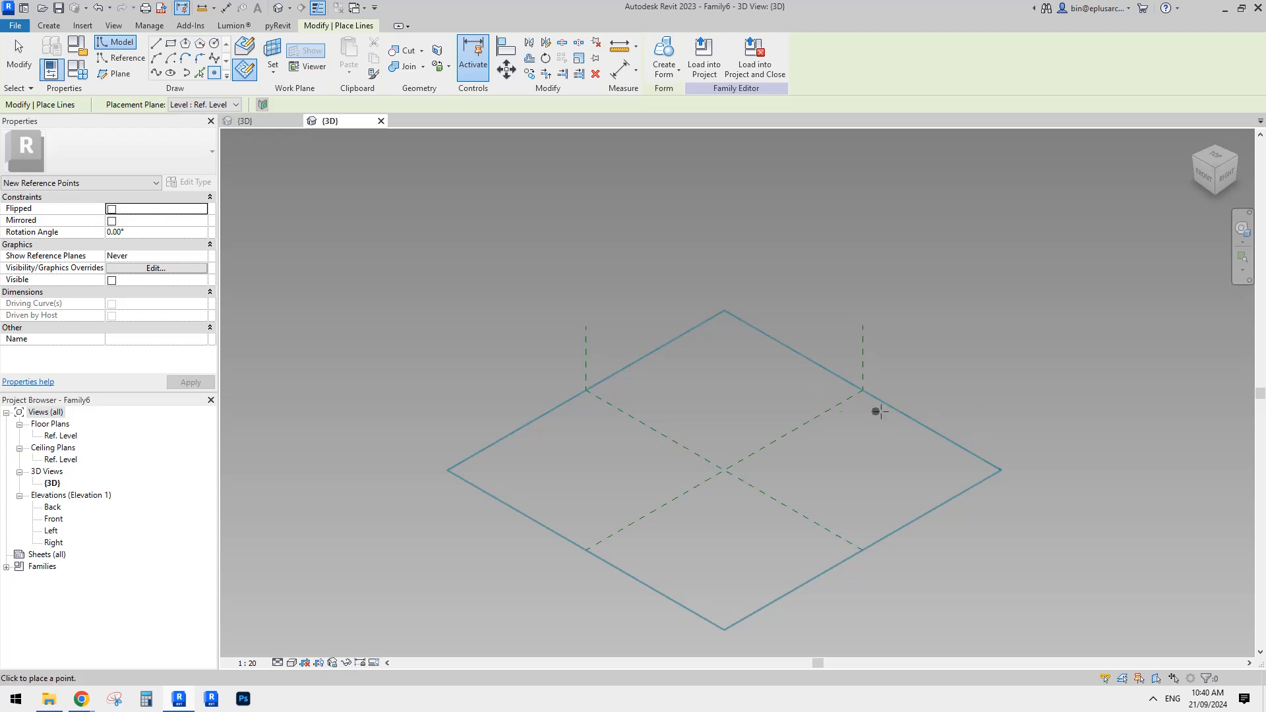
scroll(726, 438, up, 1)
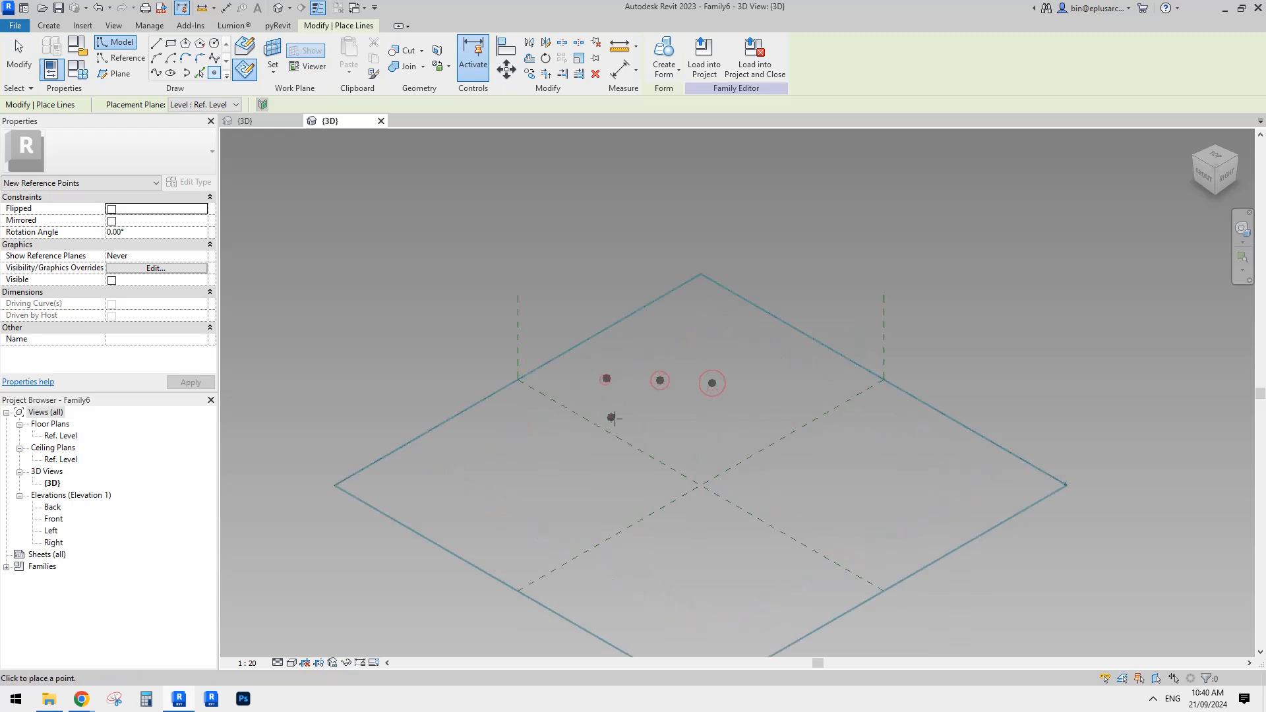
key(Escape)
key(Escape)
drag(571, 363, 758, 477)
click(726, 58)
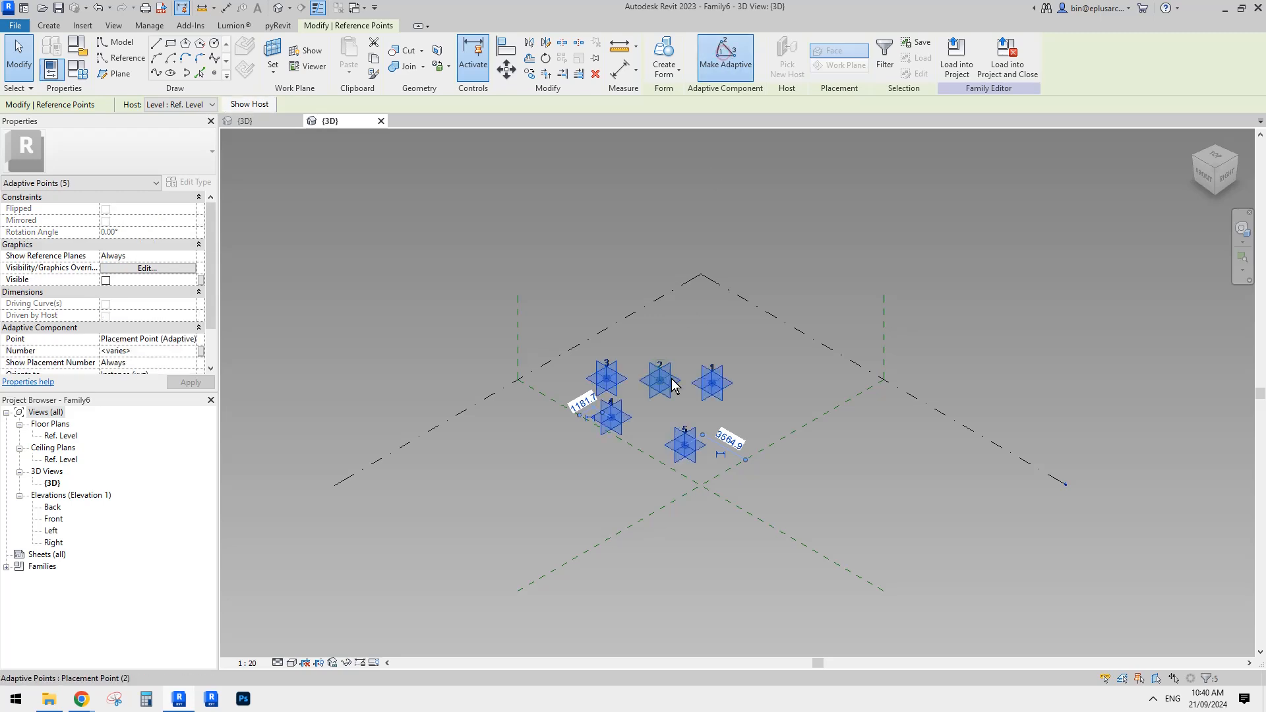
Create a spline through adaptive points 1, 2 and 3
scroll(673, 381, up, 3)
shift+middle_drag(673, 381, 603, 368)
key(Escape)
shift+middle_drag(613, 417, 616, 452)
drag(488, 311, 799, 419)
click(156, 74)
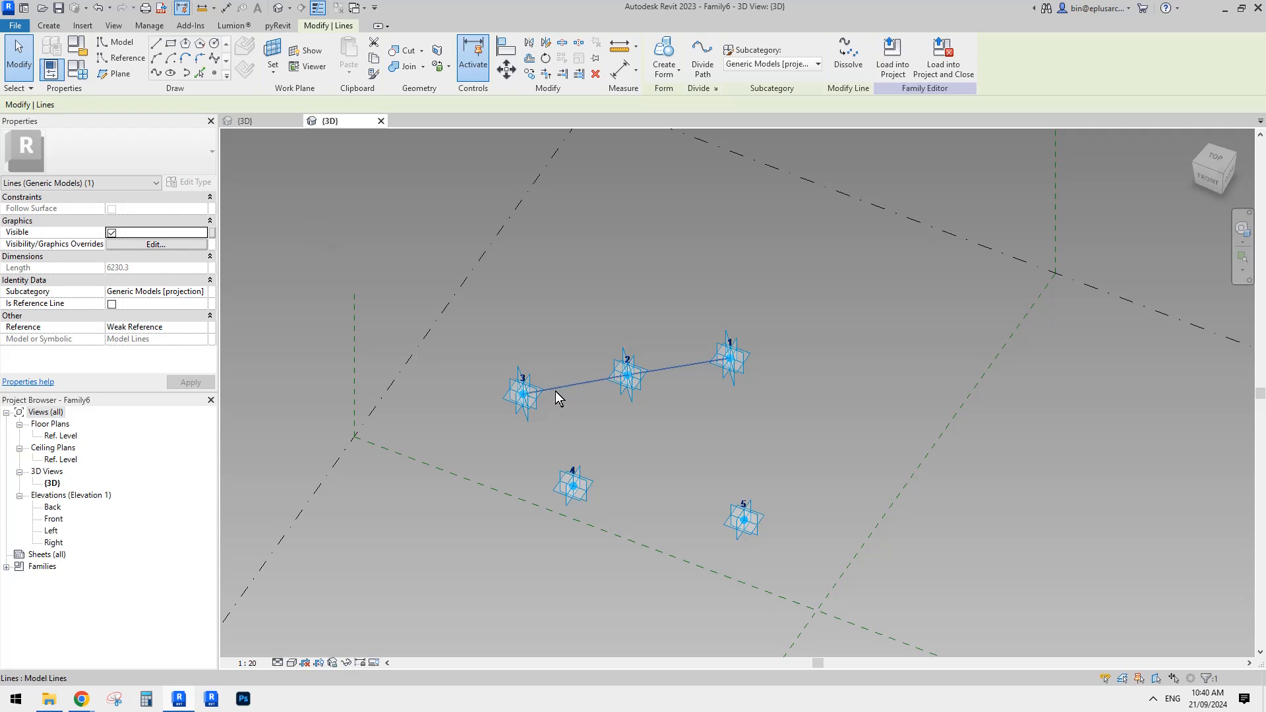
Create a spline through adaptive points 3, 4 and 5
drag(479, 355, 596, 520)
ctrl+click(737, 514)
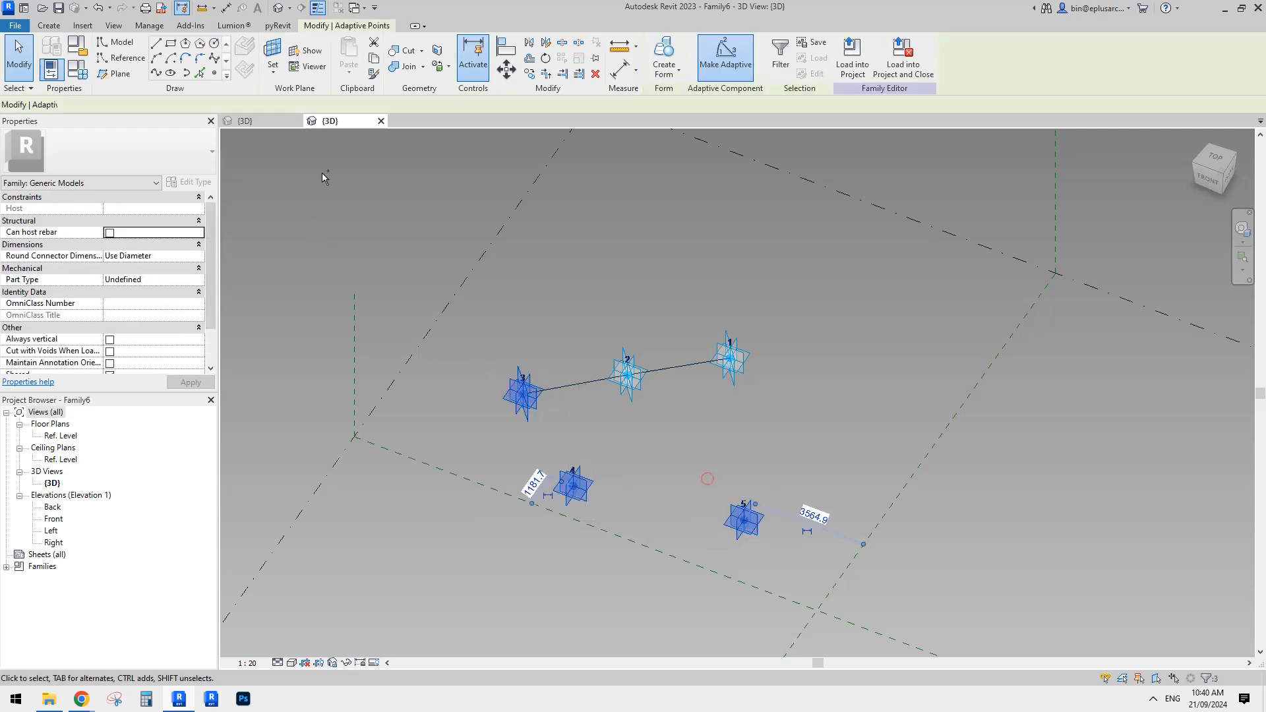
scroll(777, 349, up, 1)
scroll(780, 354, down, 1)
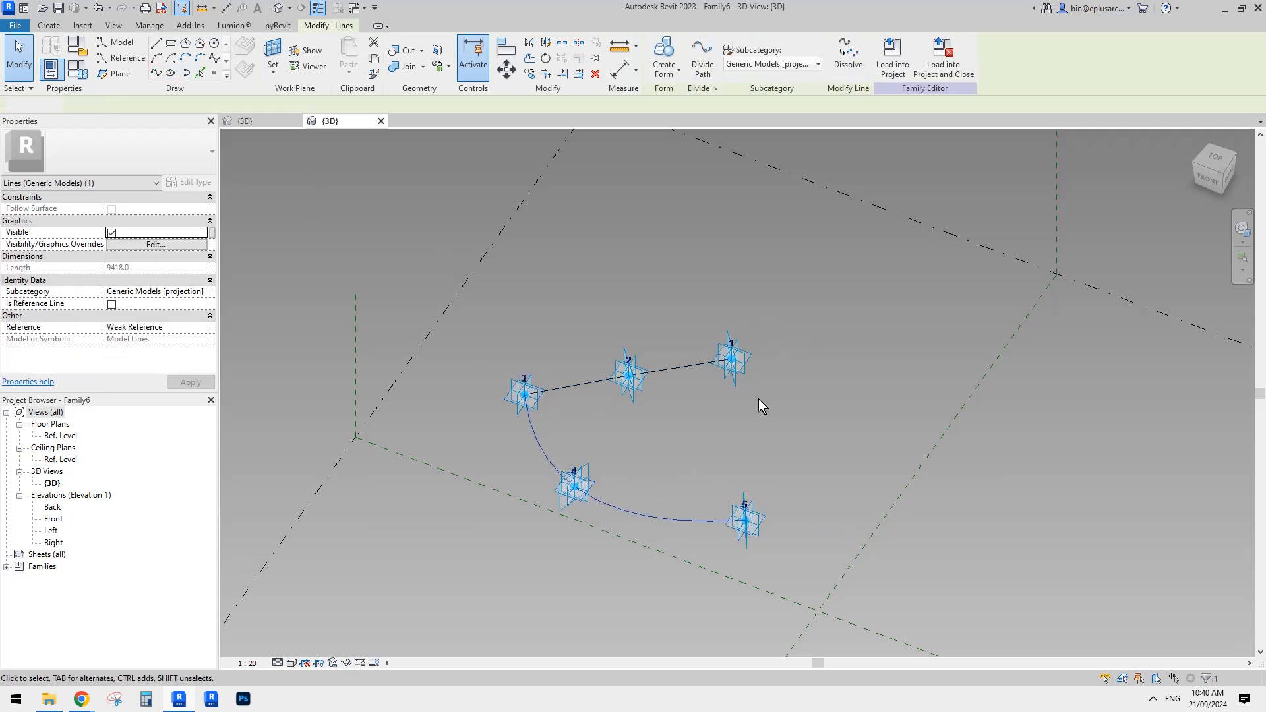
click(758, 400)
Connect adaptive points 1 and 5 with a spline through points to close the truss outline
scroll(688, 369, up, 1)
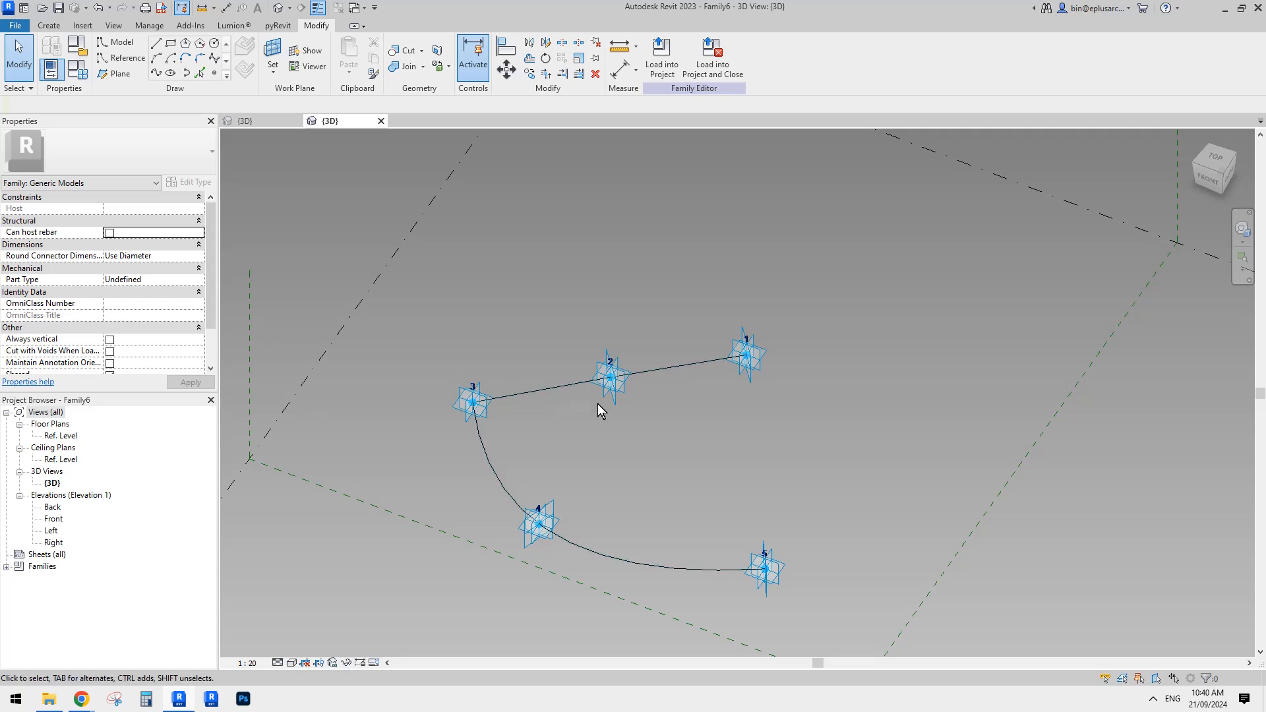
middle_drag(653, 443, 673, 418)
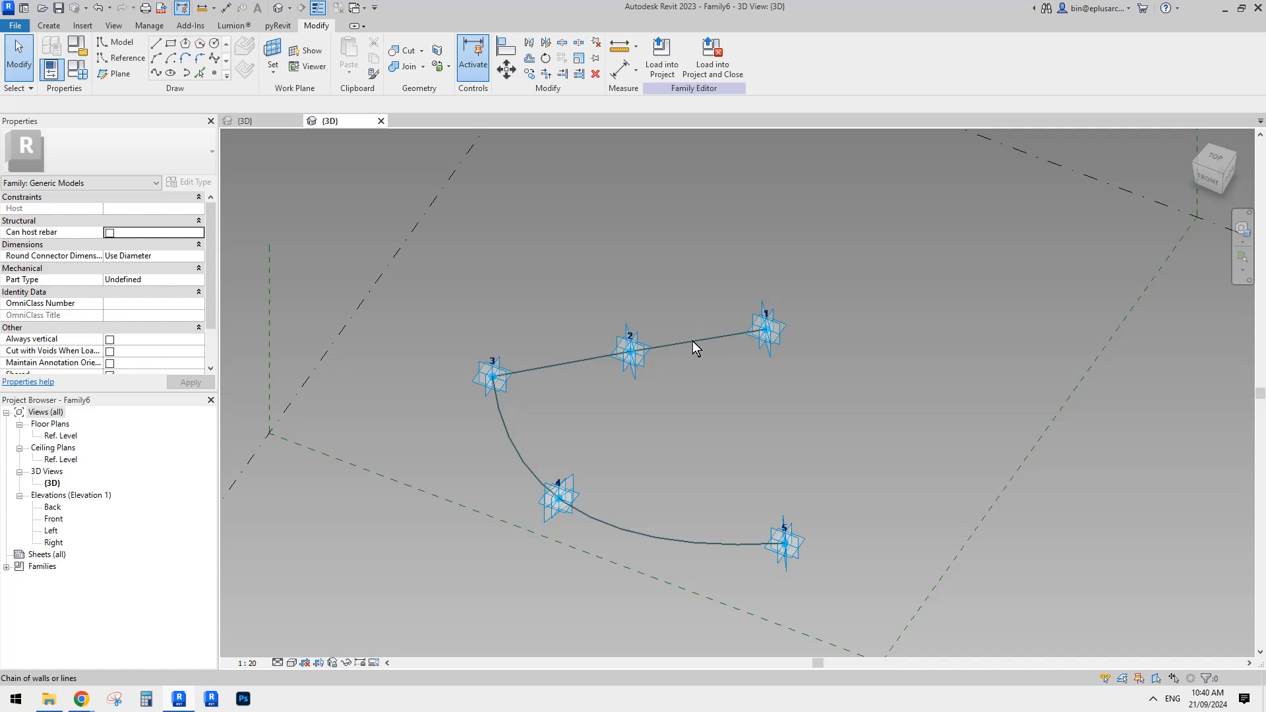
middle_drag(738, 383, 740, 404)
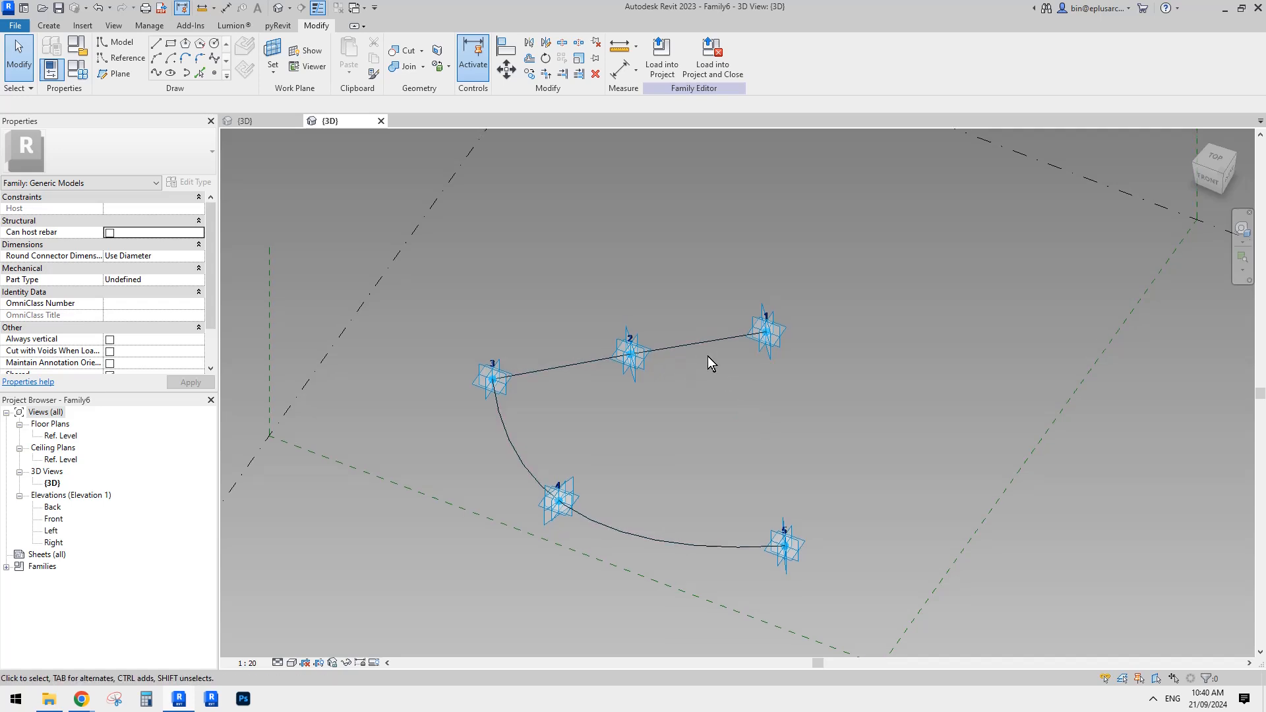
shift+middle_drag(706, 356, 641, 406)
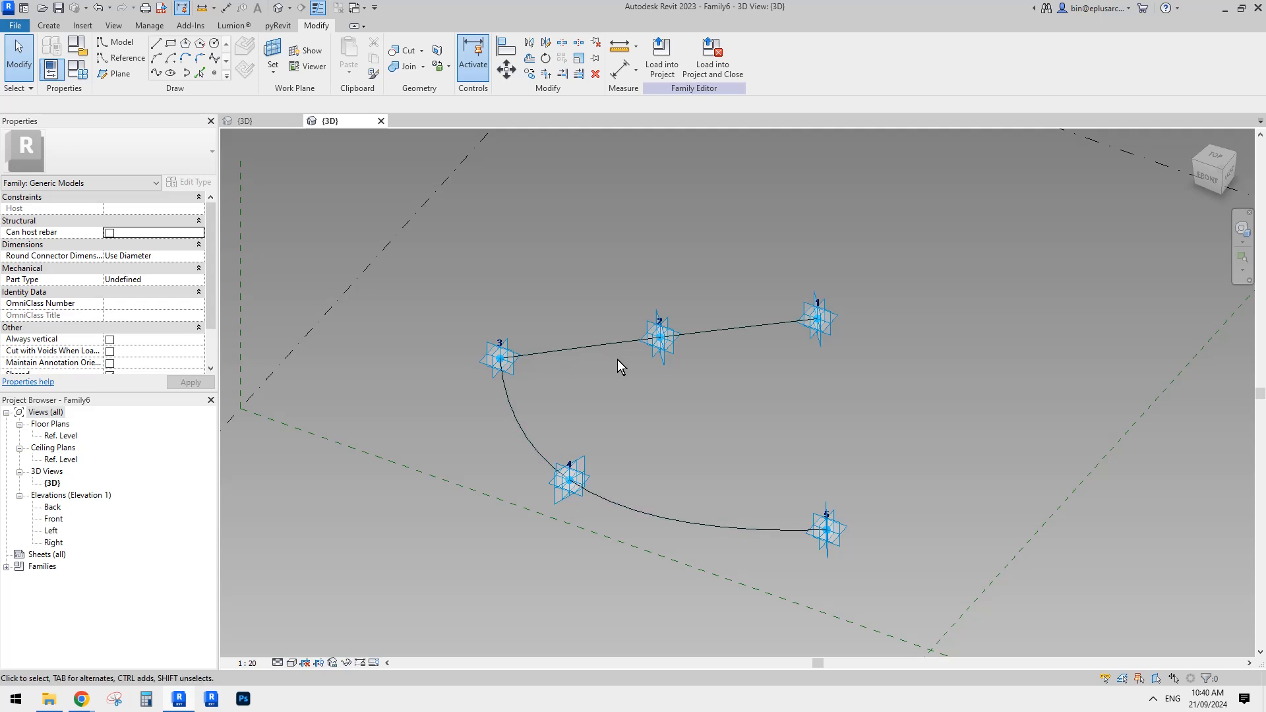
shift+middle_drag(617, 358, 828, 402)
drag(794, 256, 932, 586)
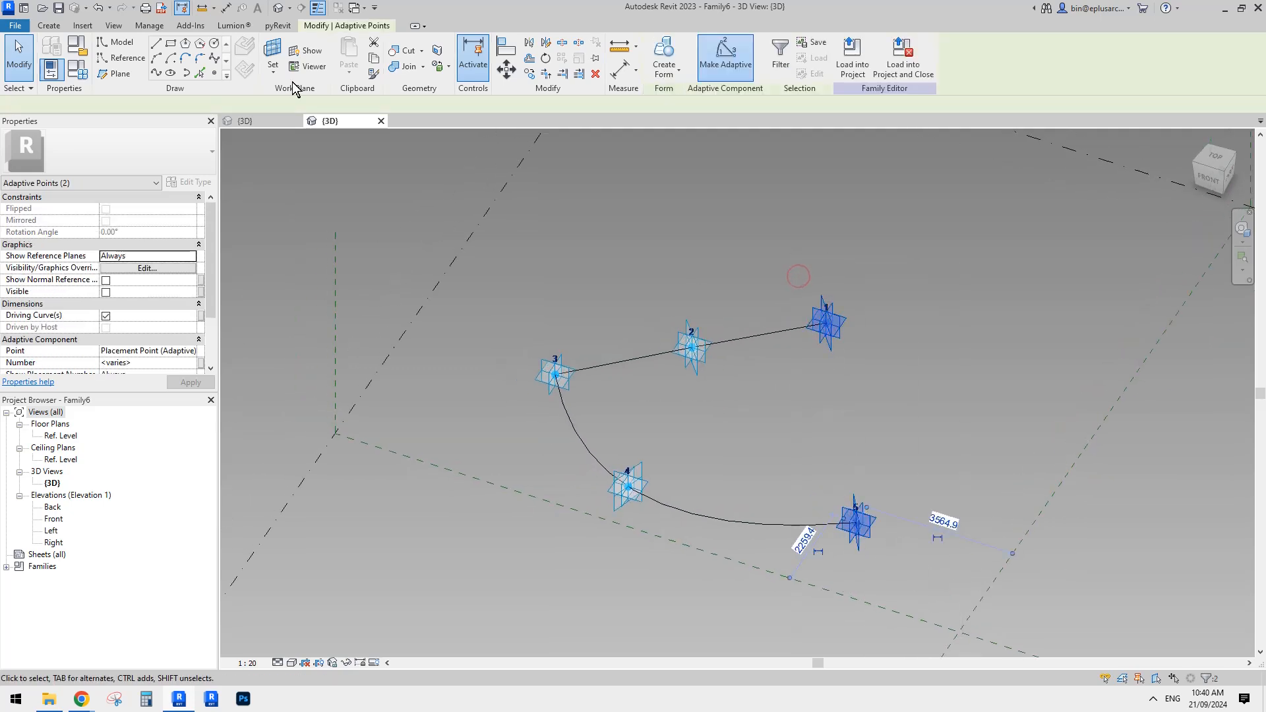
click(156, 77)
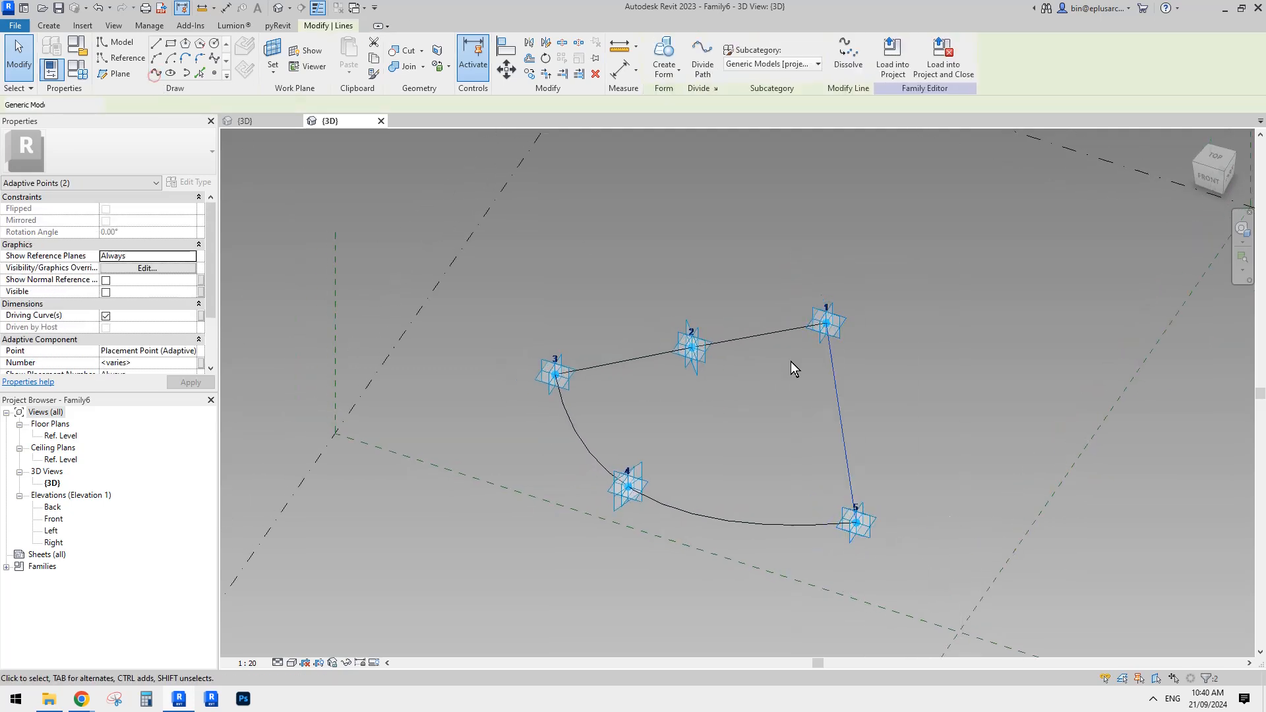
click(786, 397)
Divide the straight spline through adaptive points 1, 2 and 3 into a path with 5 nodes
mouse_move(786, 396)
shift+middle_down()
mouse_move(800, 458)
mouse_move(772, 429)
mouse_move(727, 306)
shift+middle_up()
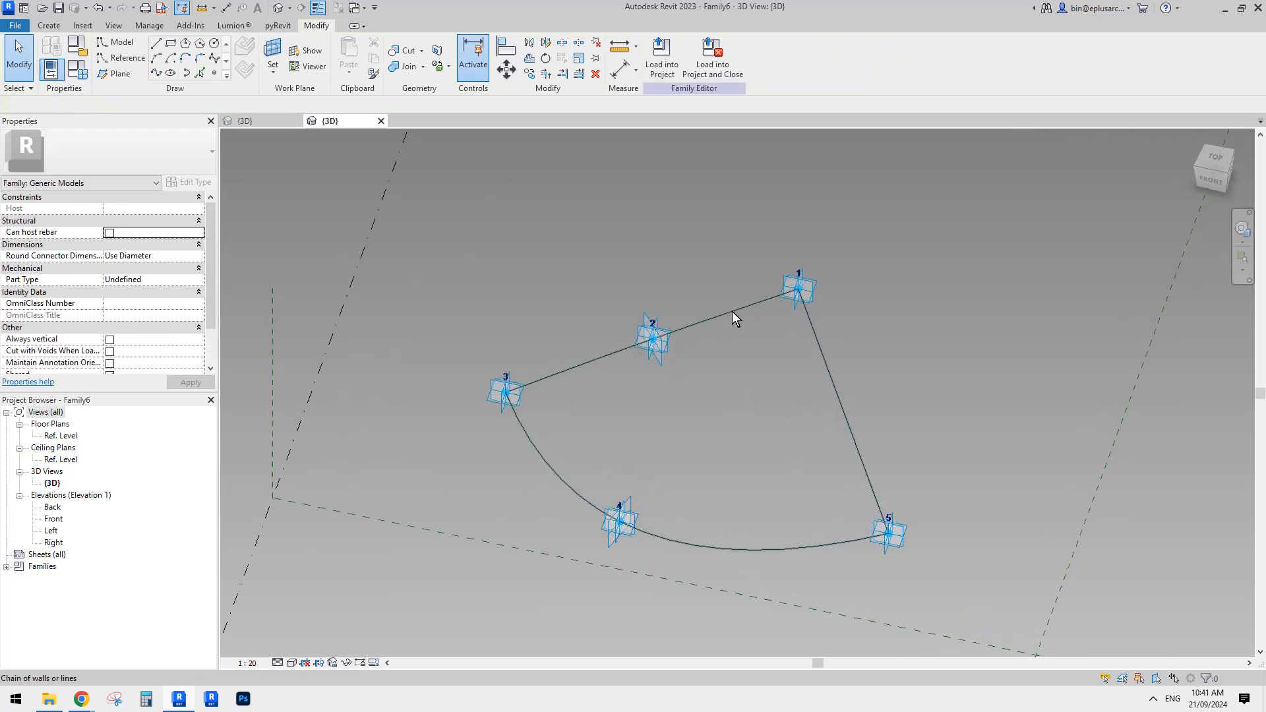
click(731, 311)
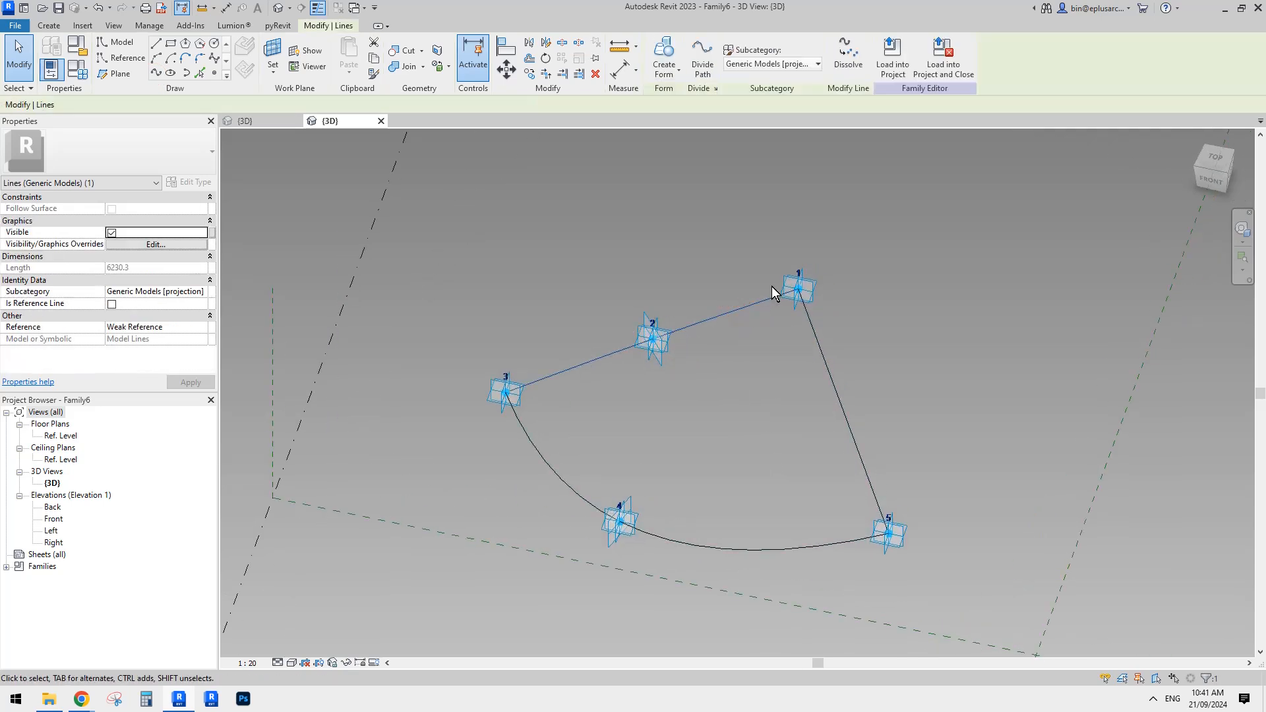
click(703, 56)
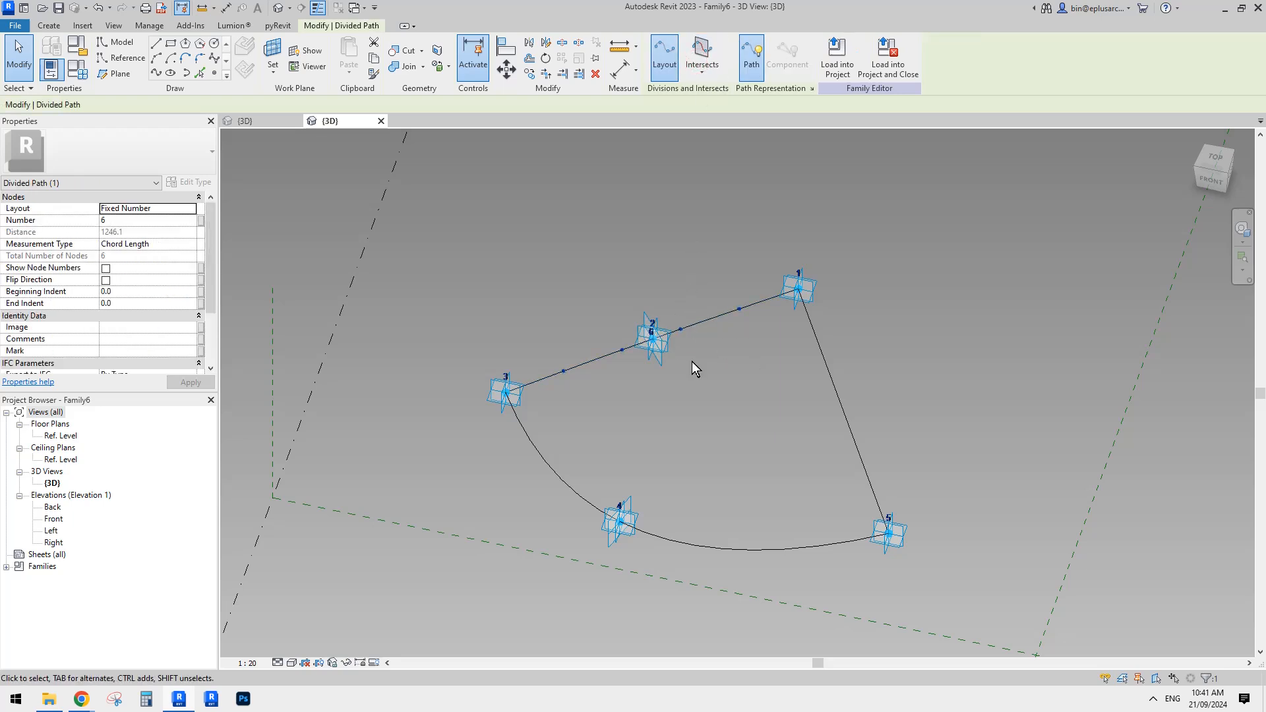
scroll(656, 325, up, 1)
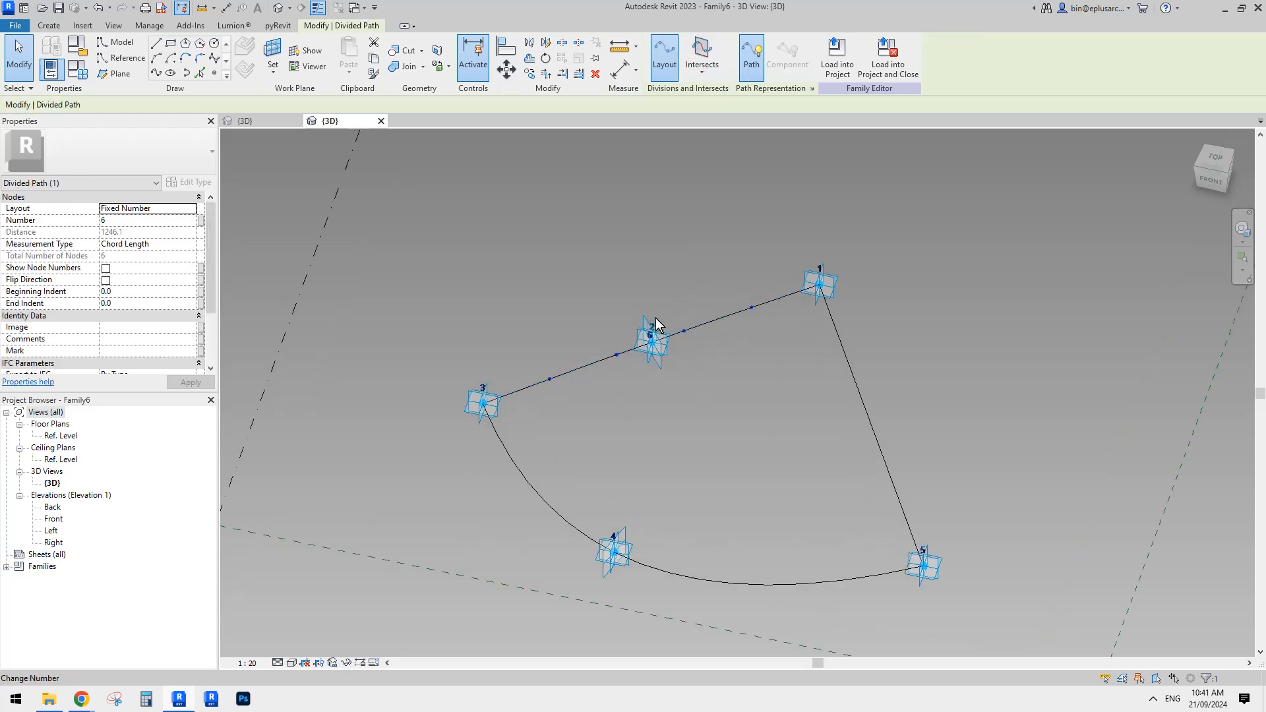
mouse_move(650, 343)
shift+middle_down()
mouse_move(689, 362)
mouse_move(593, 356)
mouse_move(639, 333)
mouse_move(754, 346)
mouse_move(646, 336)
shift+middle_up()
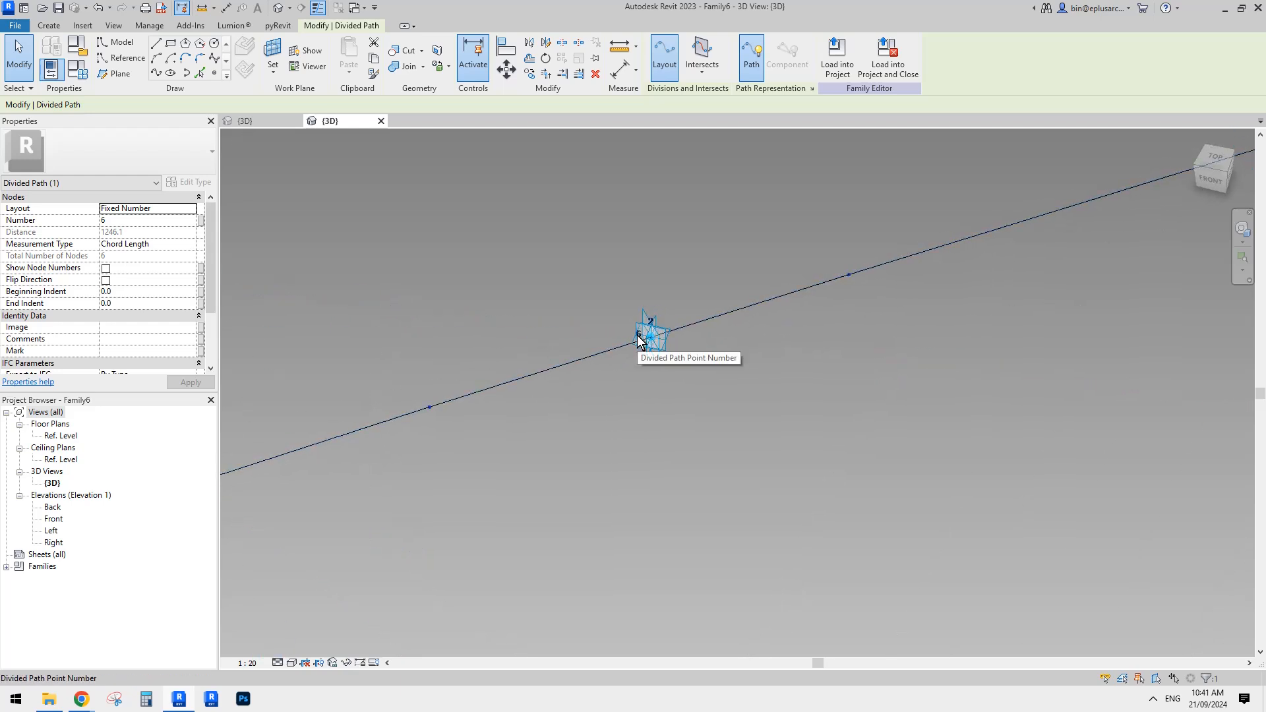
scroll(798, 325, down, 5)
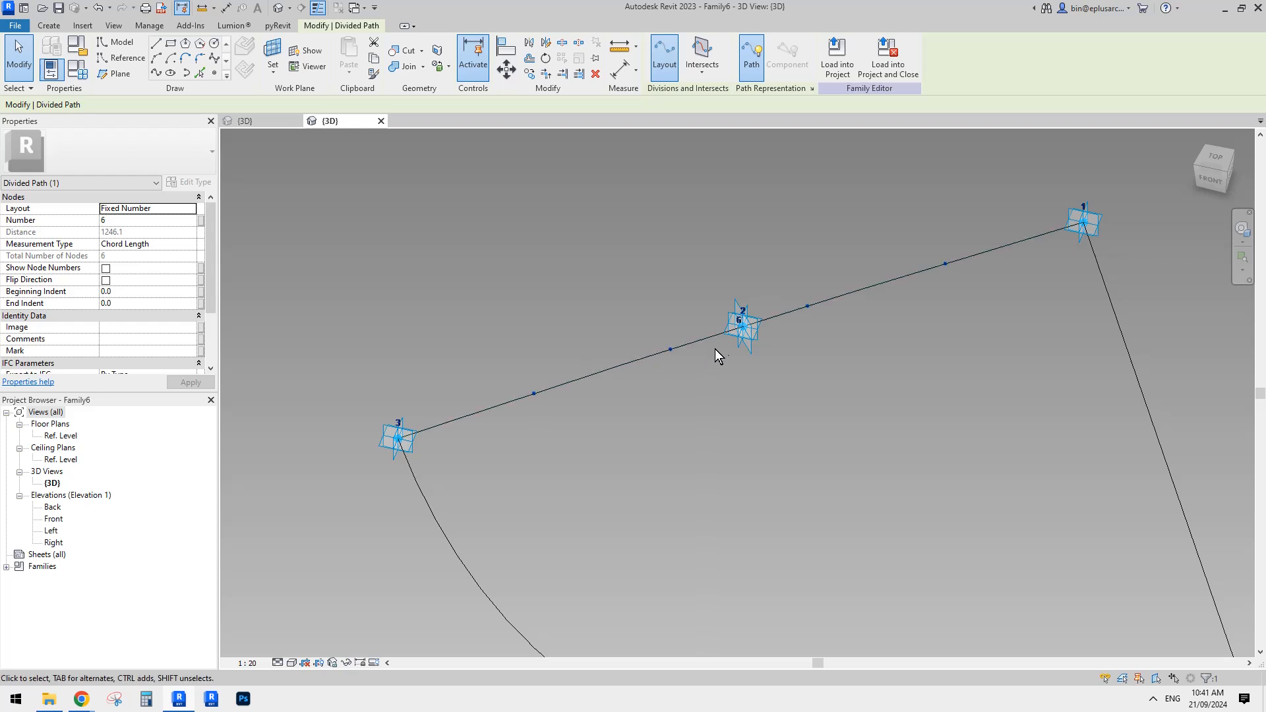
scroll(732, 346, up, 2)
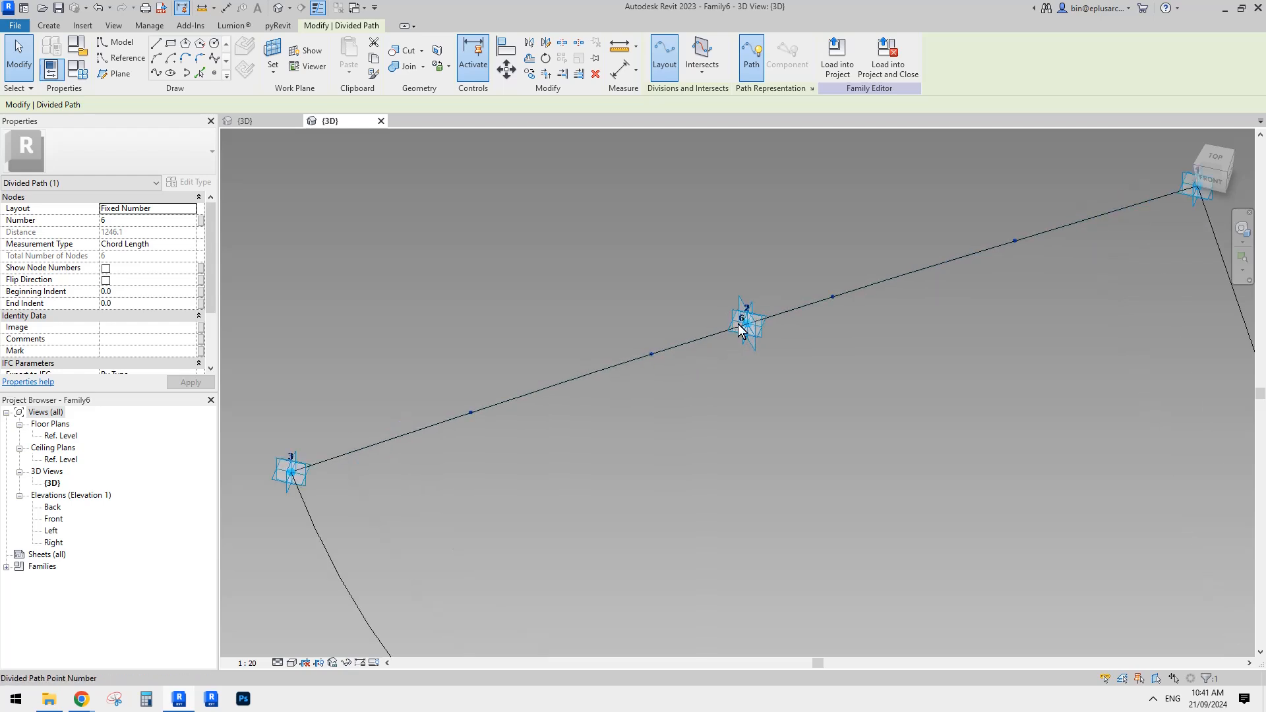
click(740, 328)
text(5)
key(Return)
scroll(759, 392, down, 2)
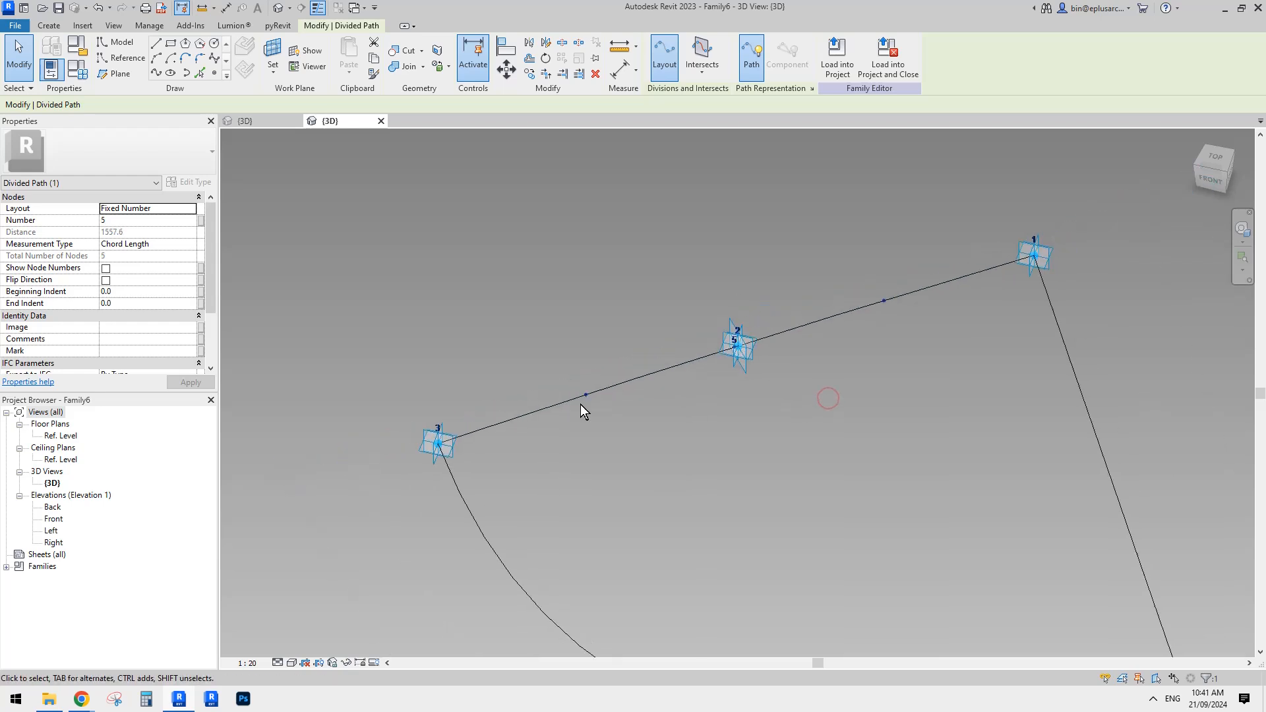
Divide the curved spline through adaptive points 3, 4 and 5 into a path with 5 nodes
scroll(877, 409, down, 2)
middle_drag(875, 402, 791, 228)
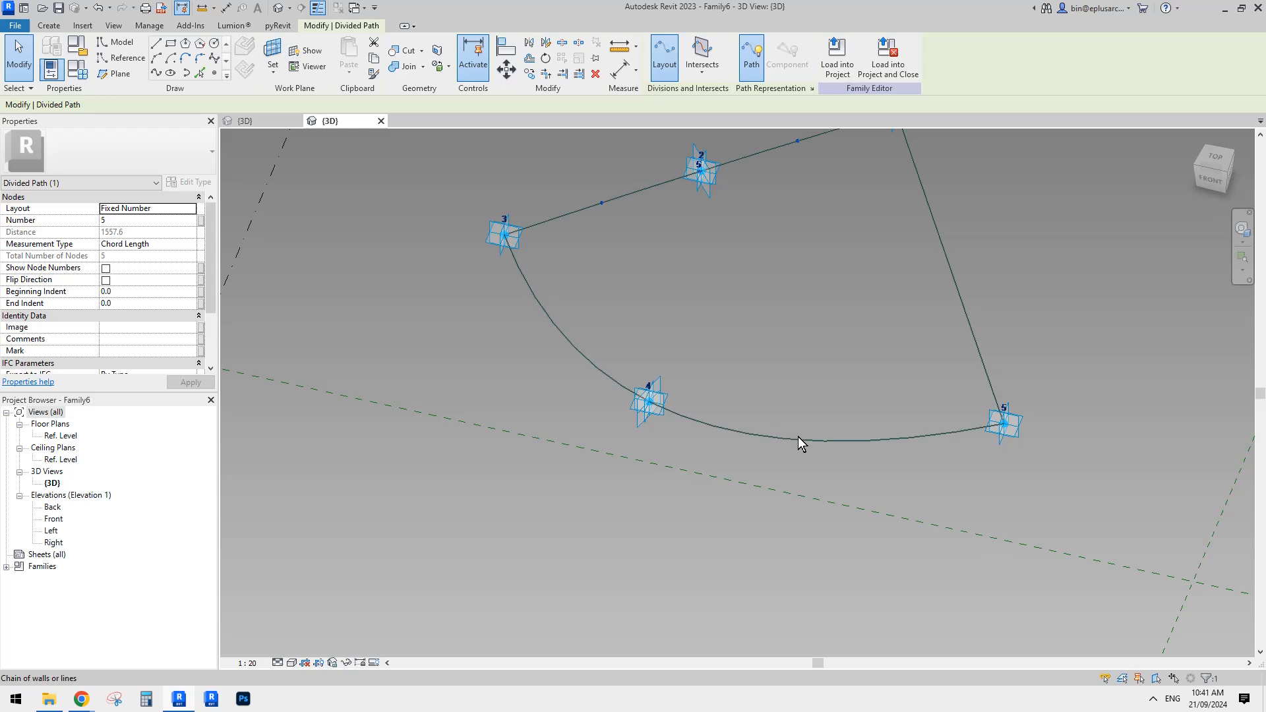
click(784, 443)
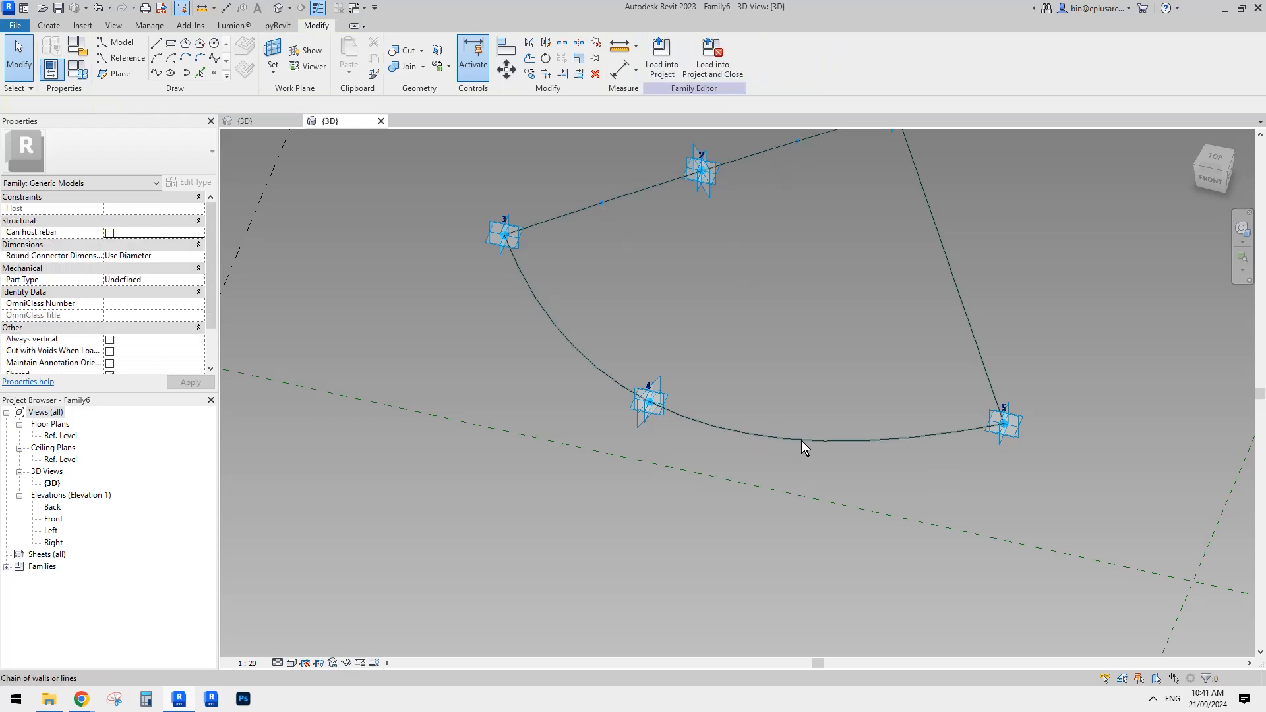
click(801, 440)
click(702, 58)
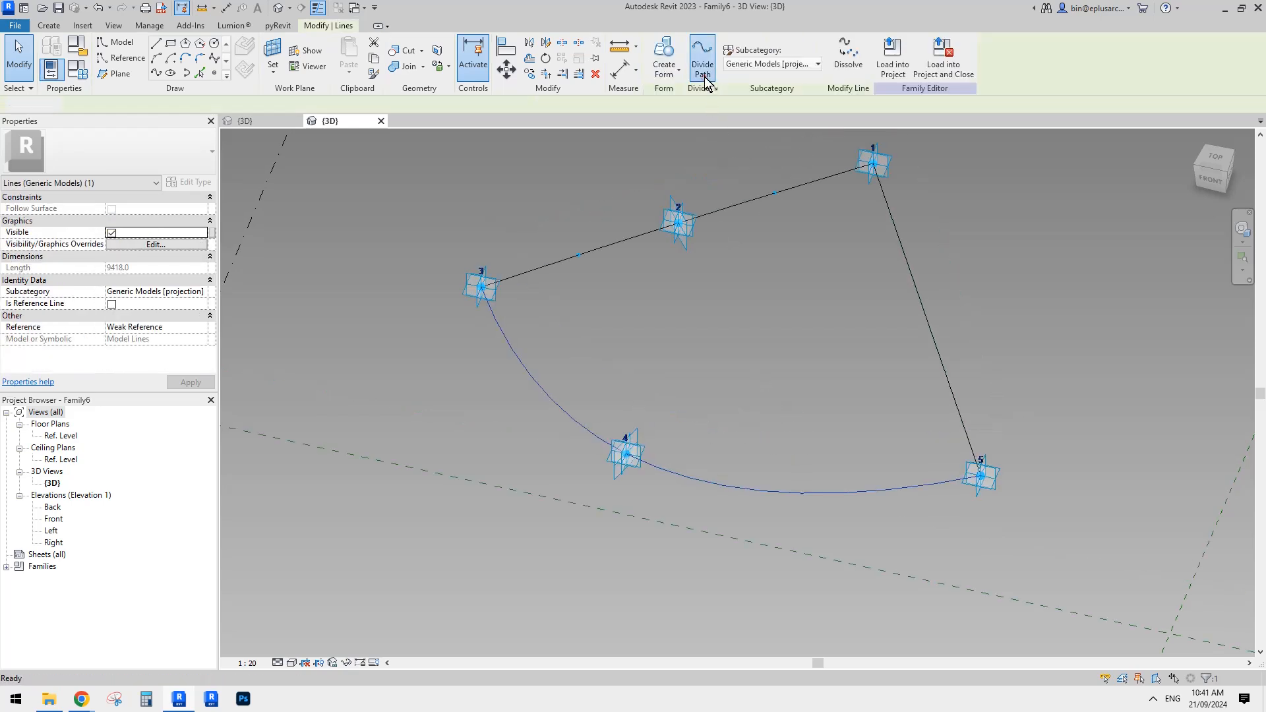
click(669, 458)
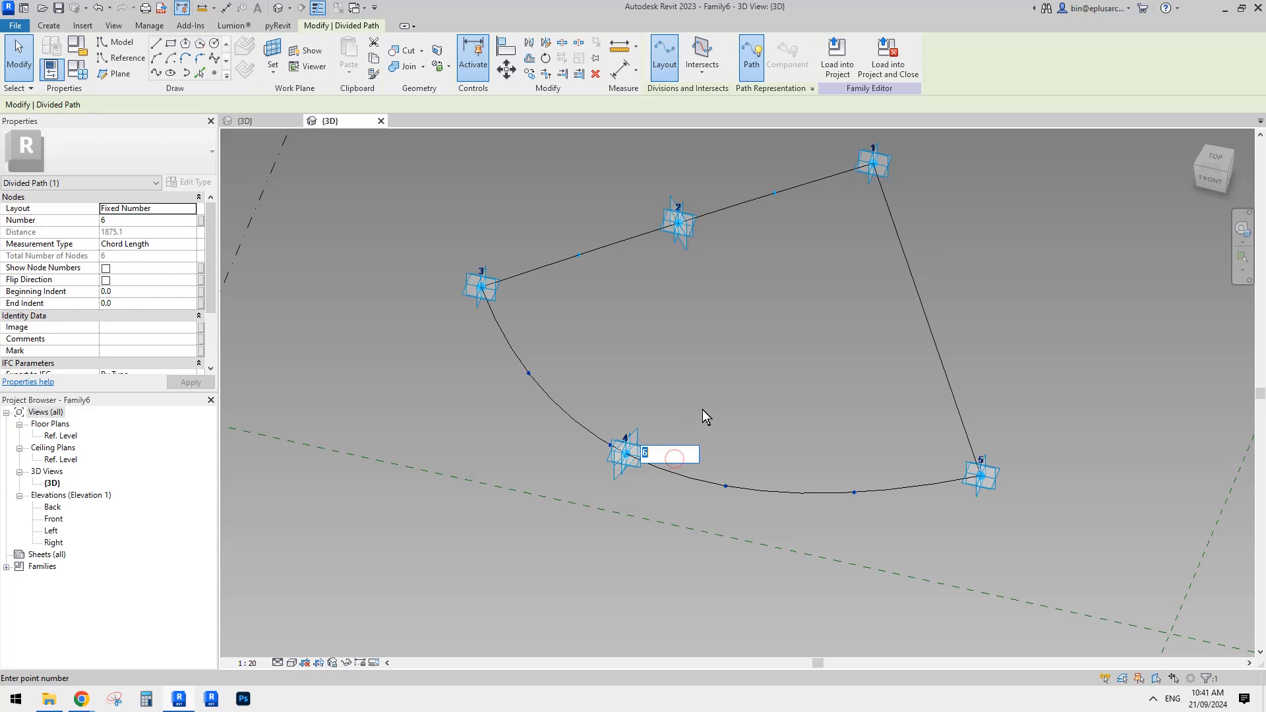
text(5)
key(Return)
middle_drag(739, 367, 732, 423)
key(Escape)
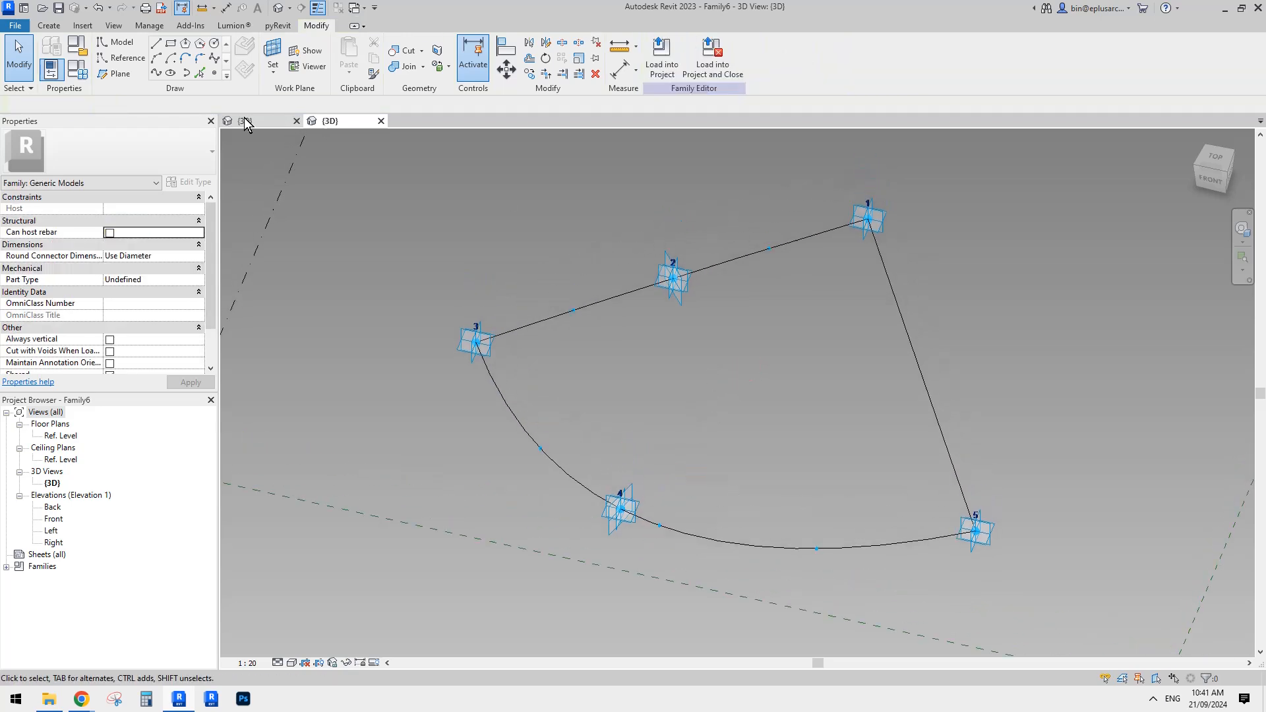
Try to join the two outer pairs of matching nodes on the straight and curved divided paths with model lines
click(121, 45)
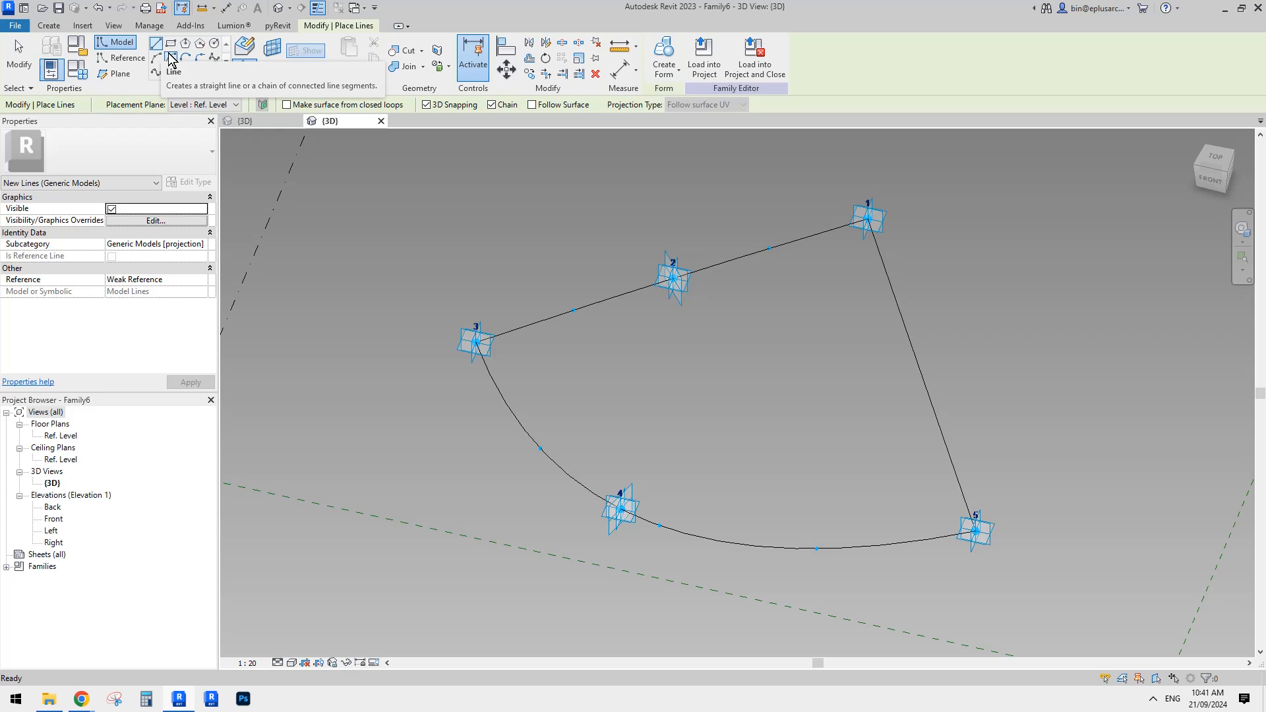
click(572, 310)
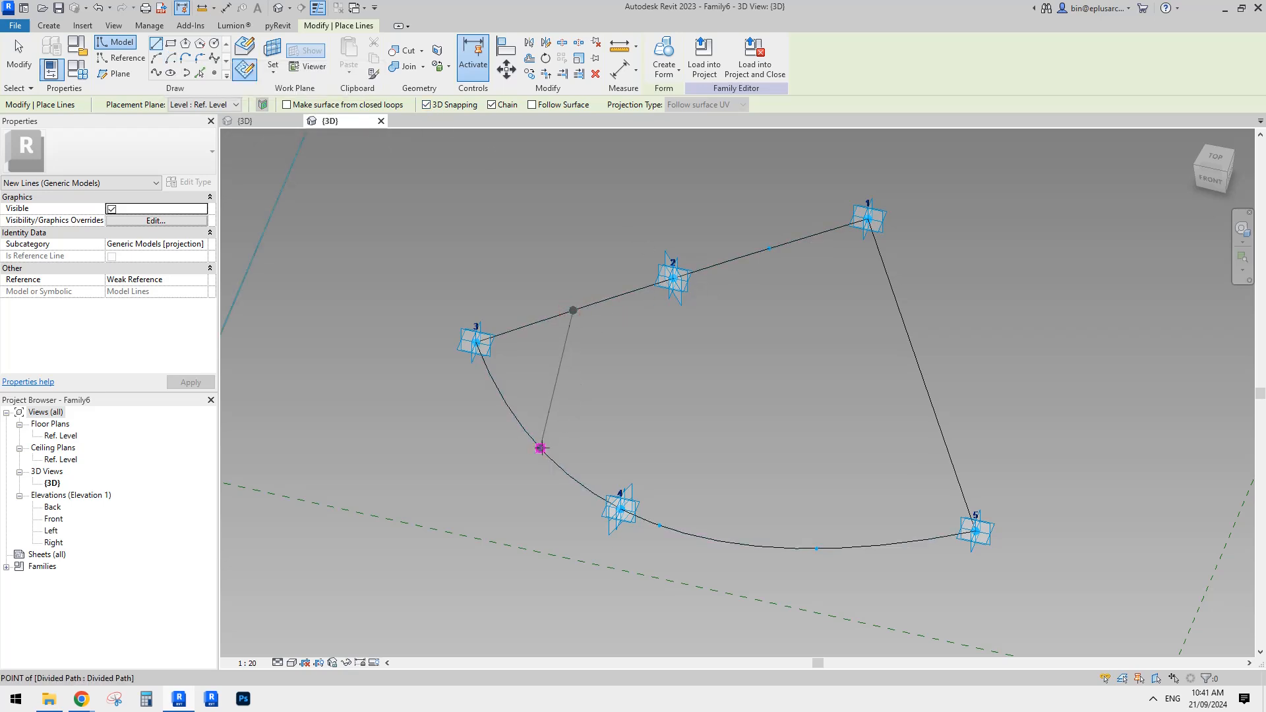
click(539, 447)
key(Escape)
click(768, 248)
click(816, 547)
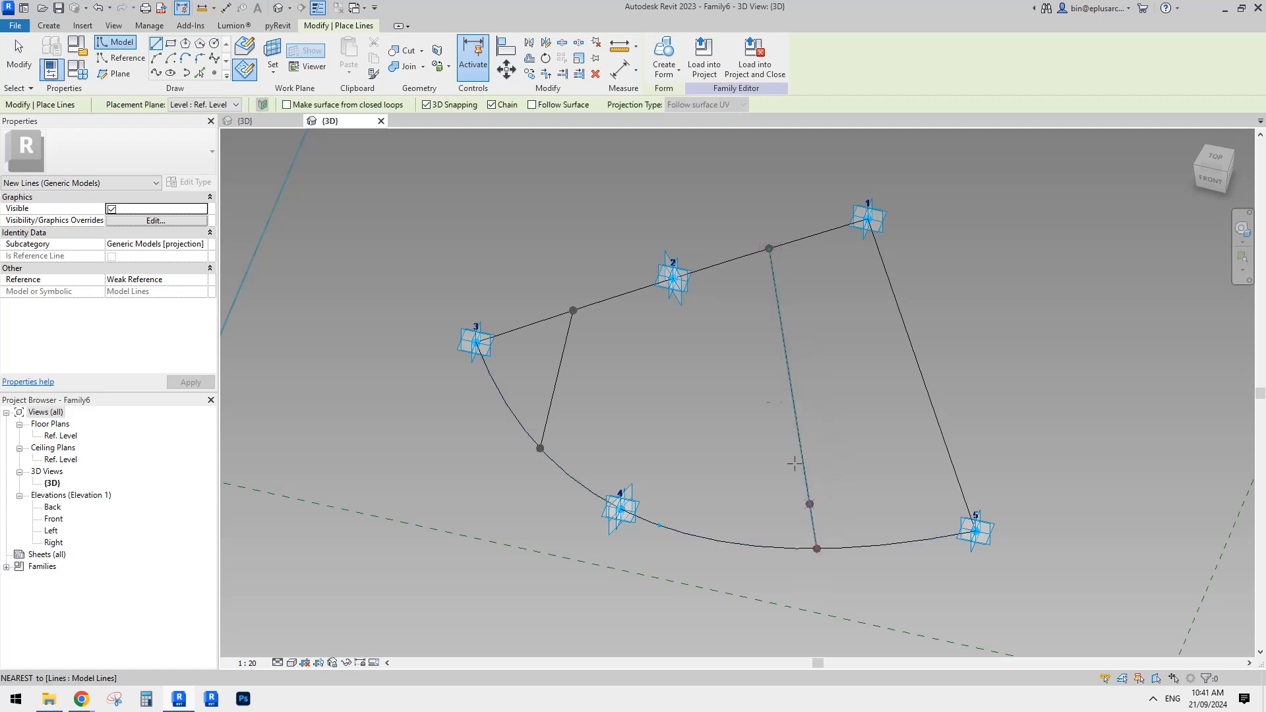
key(Escape)
key(Escape)
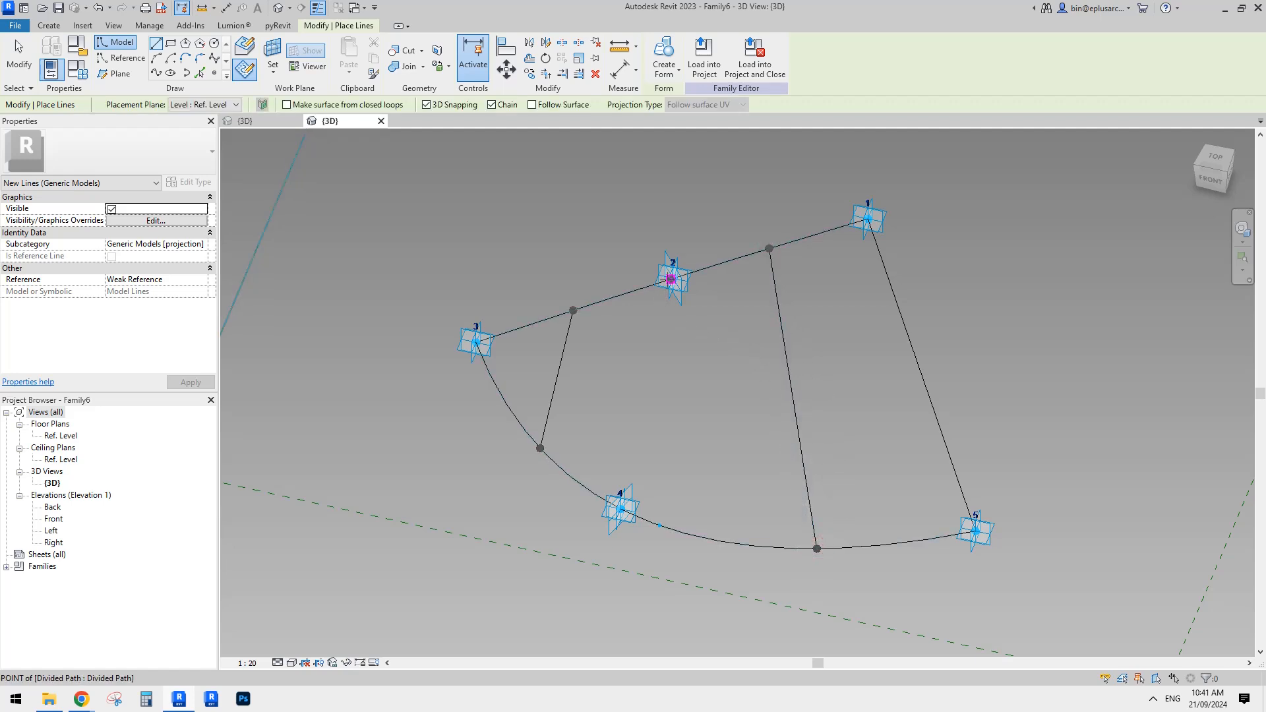
key(Escape)
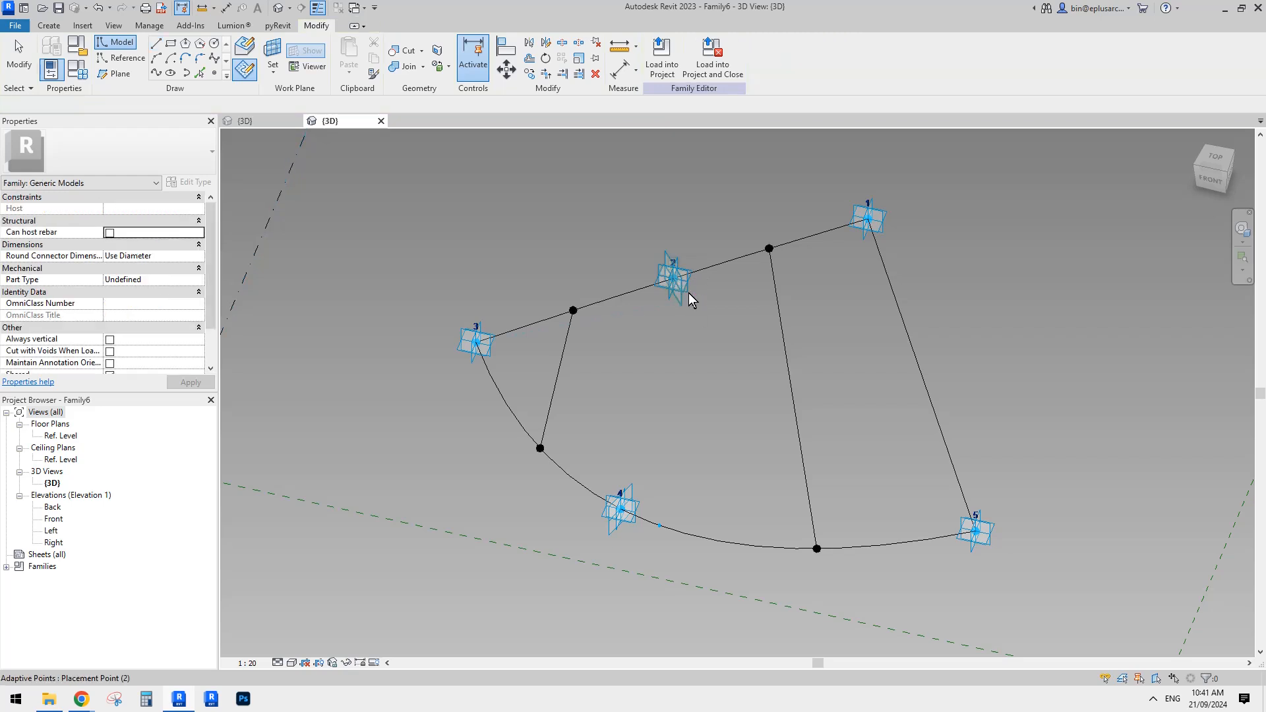
Move adaptive point 2 towards point 1 so it clears the middle node of the straight divided path
drag(682, 294, 737, 270)
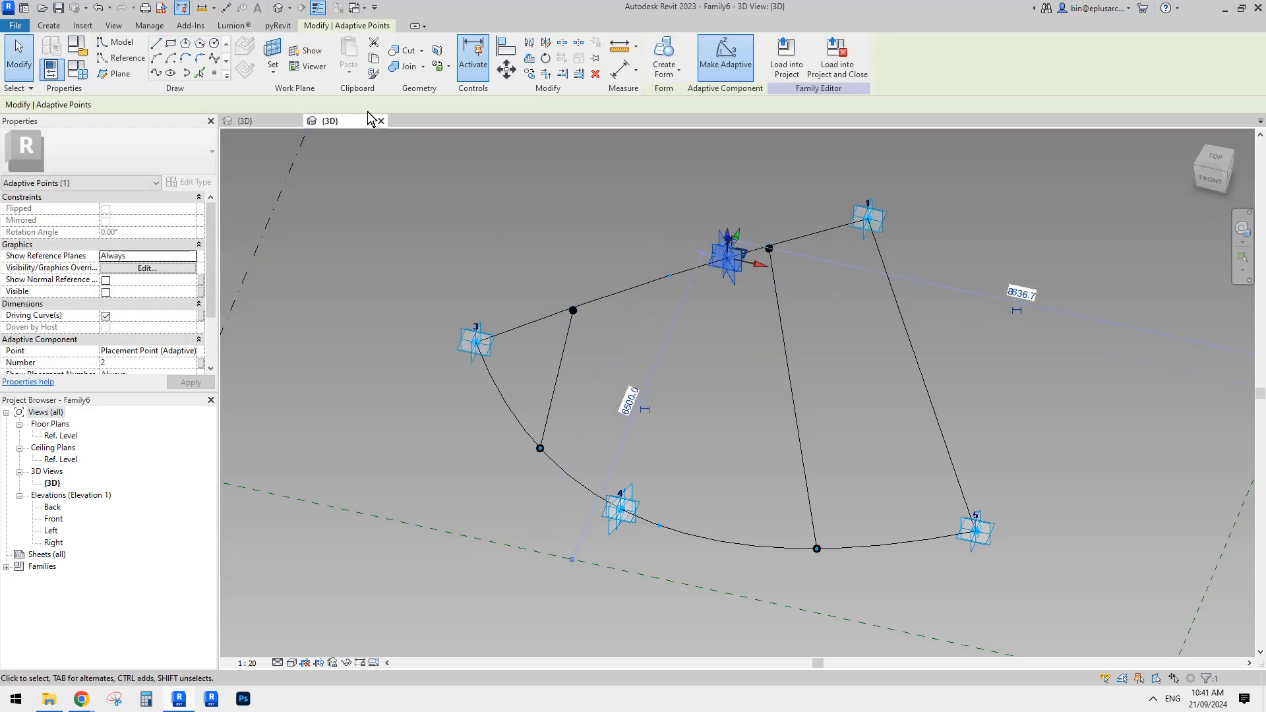
click(111, 46)
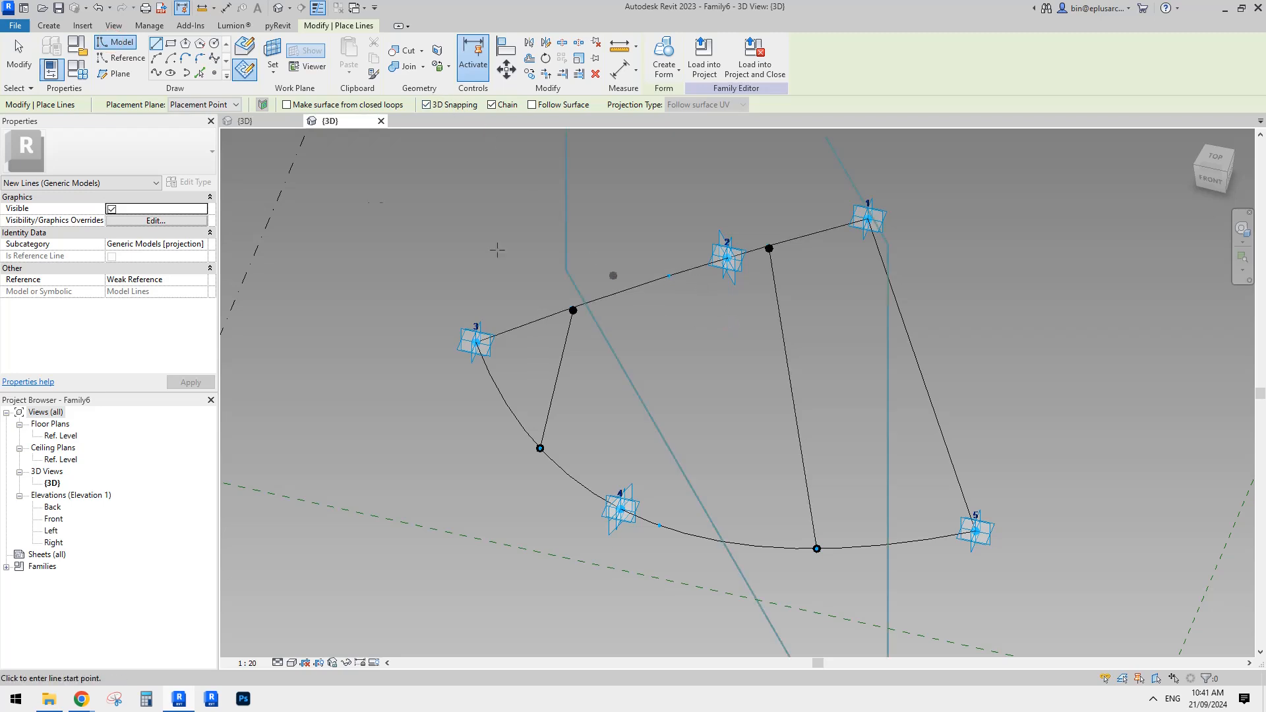
key(Escape)
key(Escape)
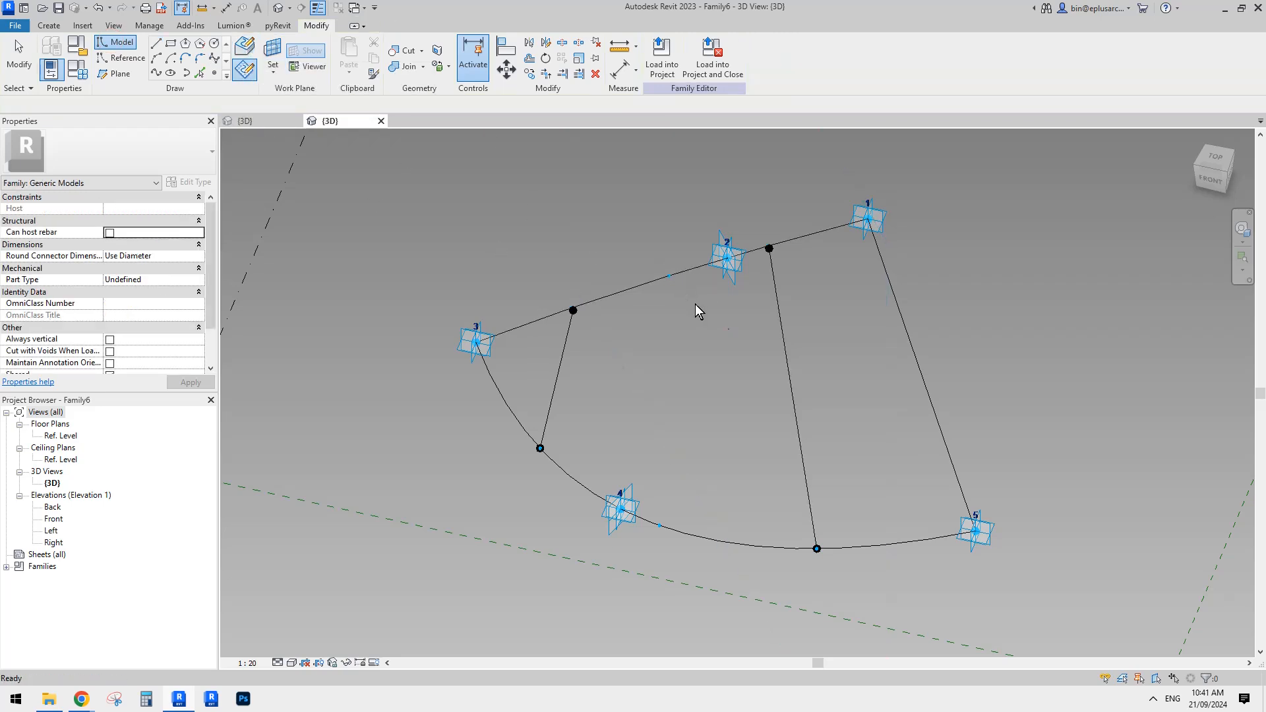
Delete the two model lines that connect the straight and curved divided paths
shift+middle_drag(782, 351, 794, 412)
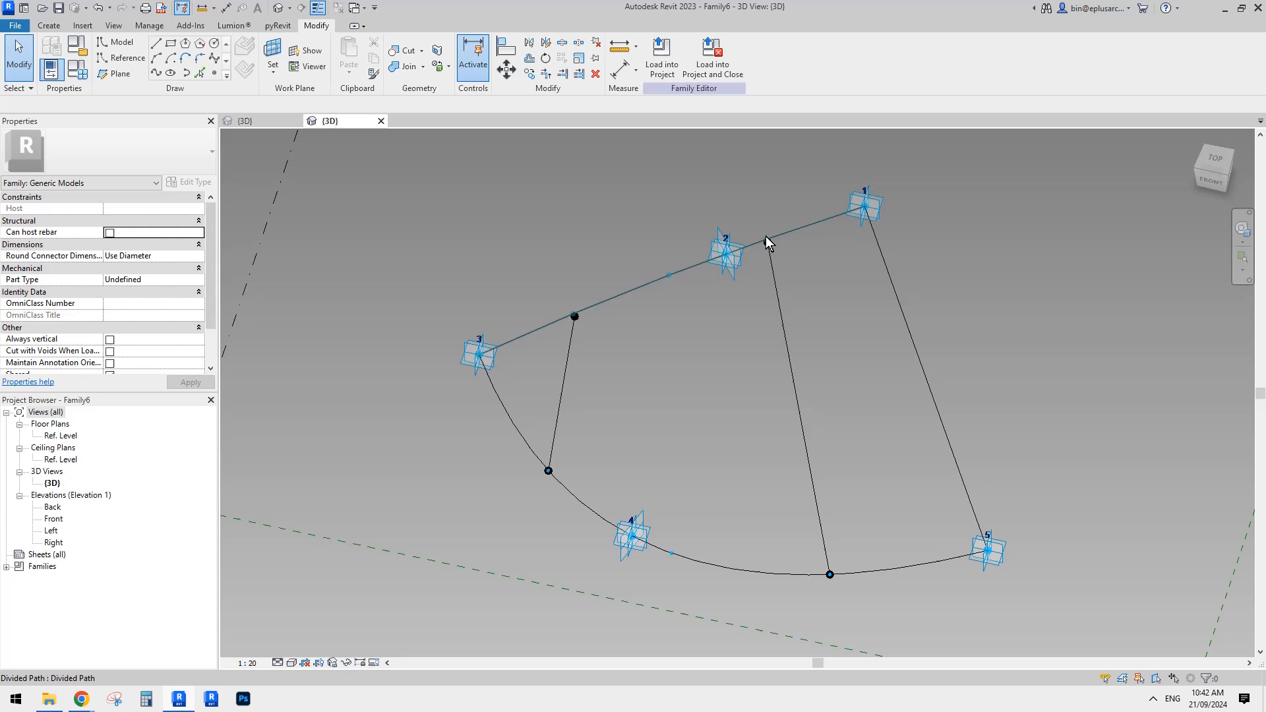
scroll(573, 329, up, 3)
click(578, 342)
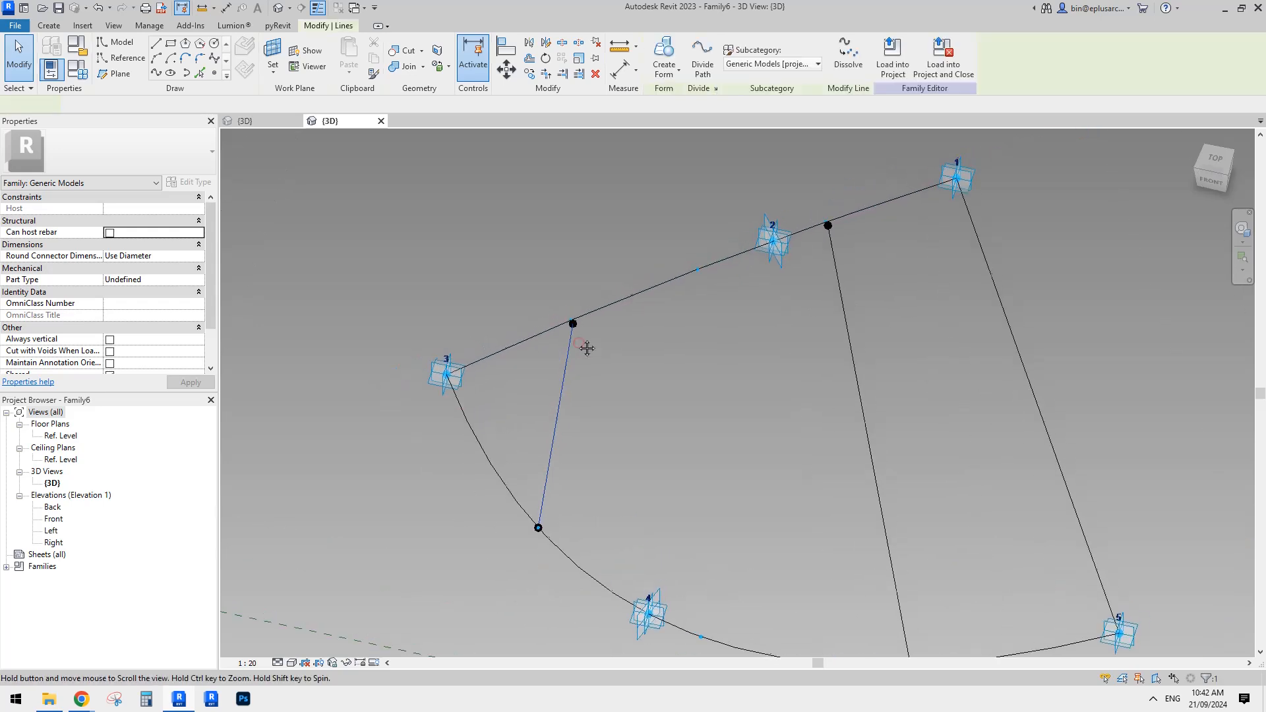
key(Delete)
click(844, 313)
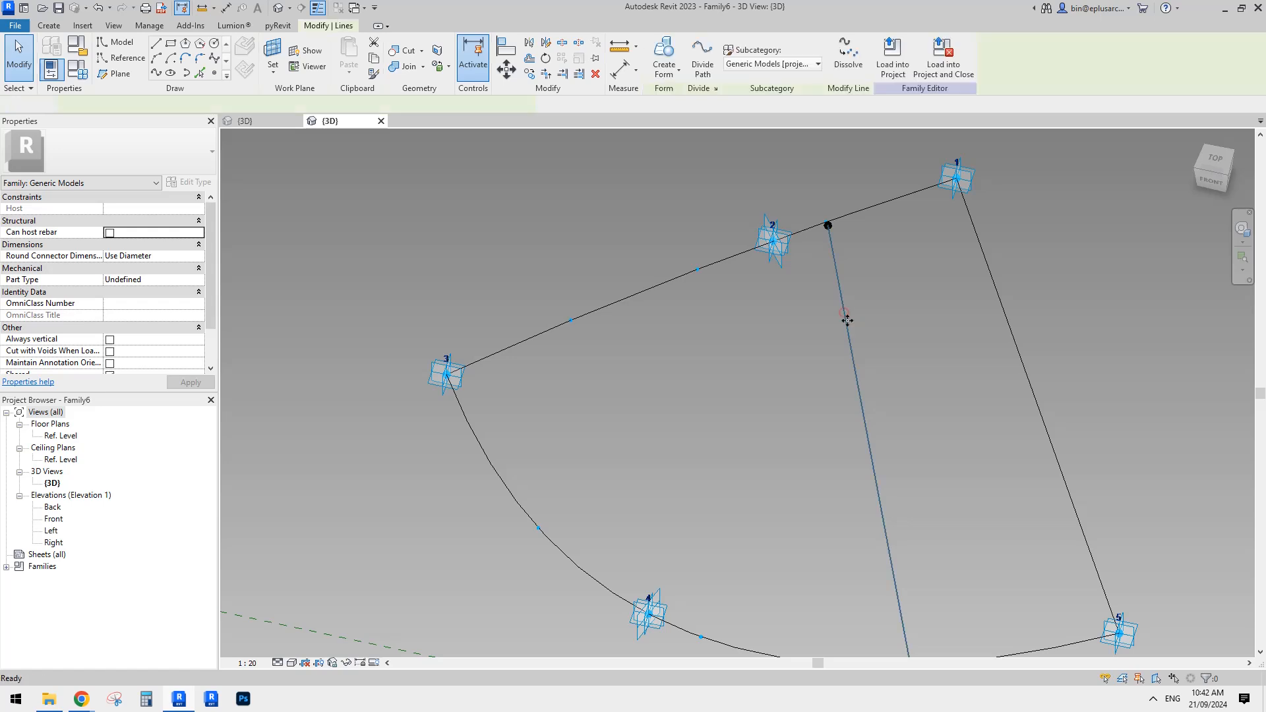
key(Delete)
With Draw on Face and 3D Snapping on, draw a model line between the paired path nodes nearest adaptive point 3
scroll(817, 358, down, 2)
click(116, 42)
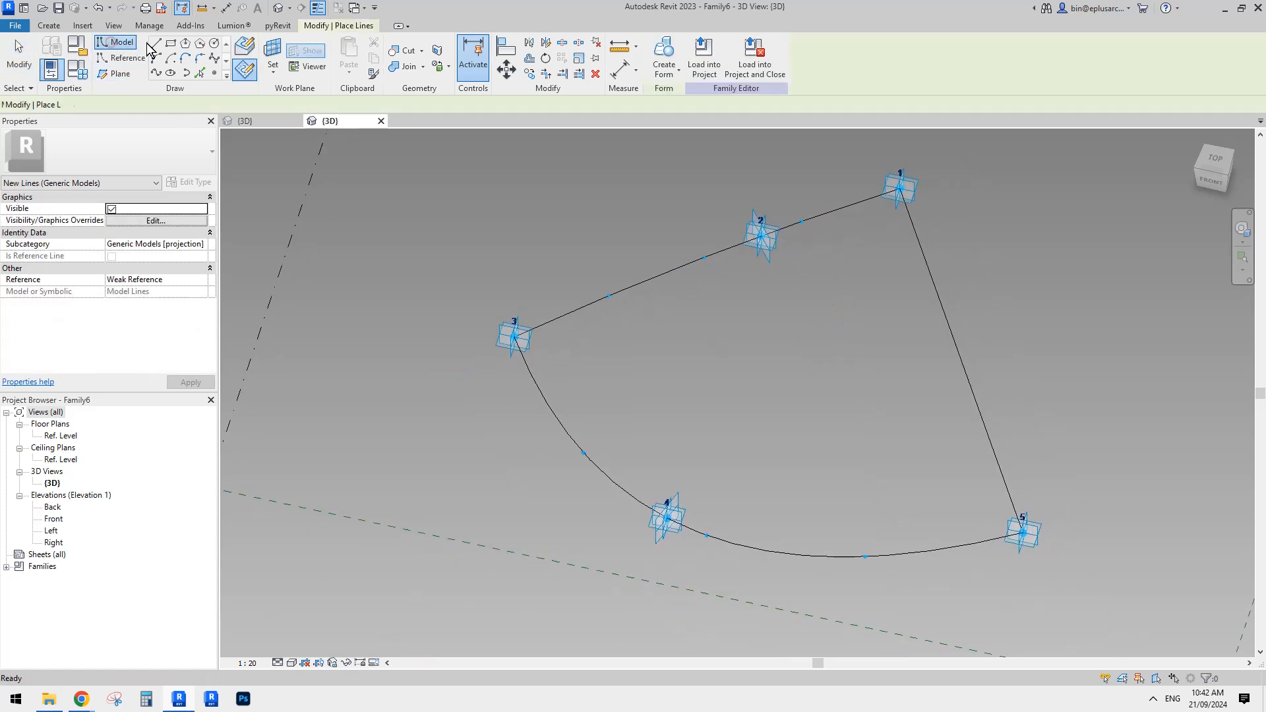
click(246, 51)
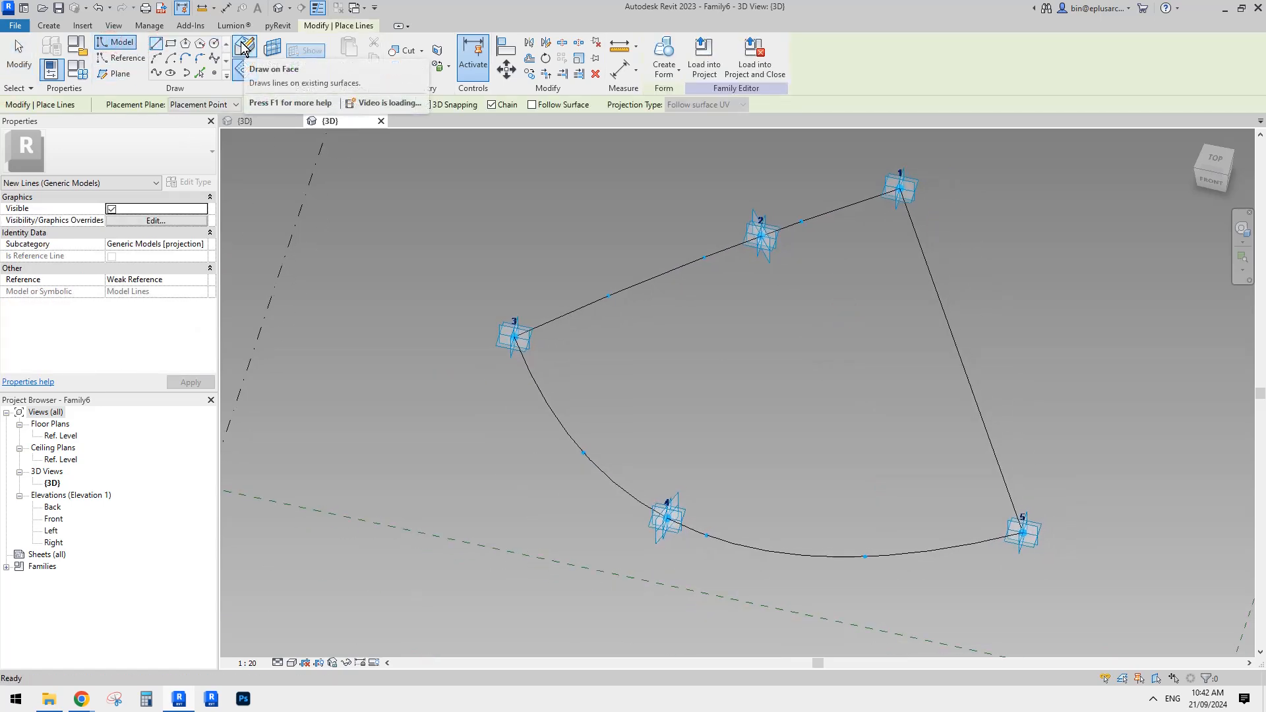
middle_drag(589, 295, 557, 304)
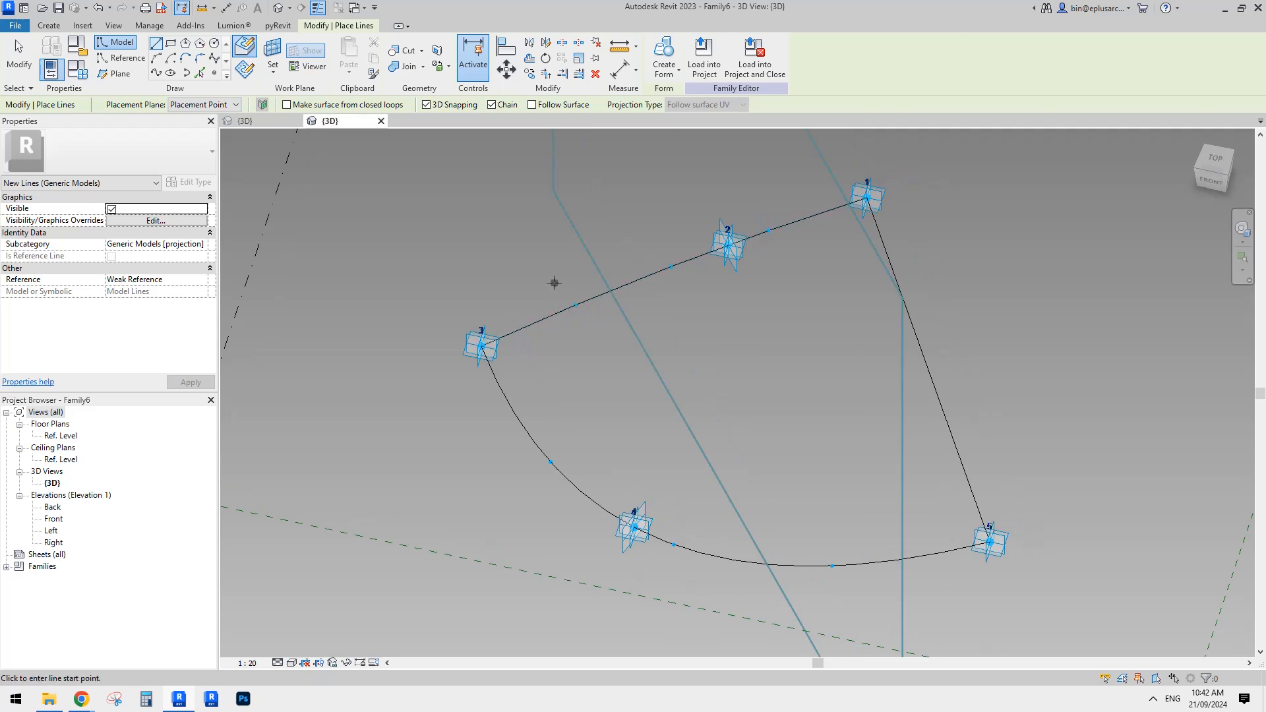
click(426, 105)
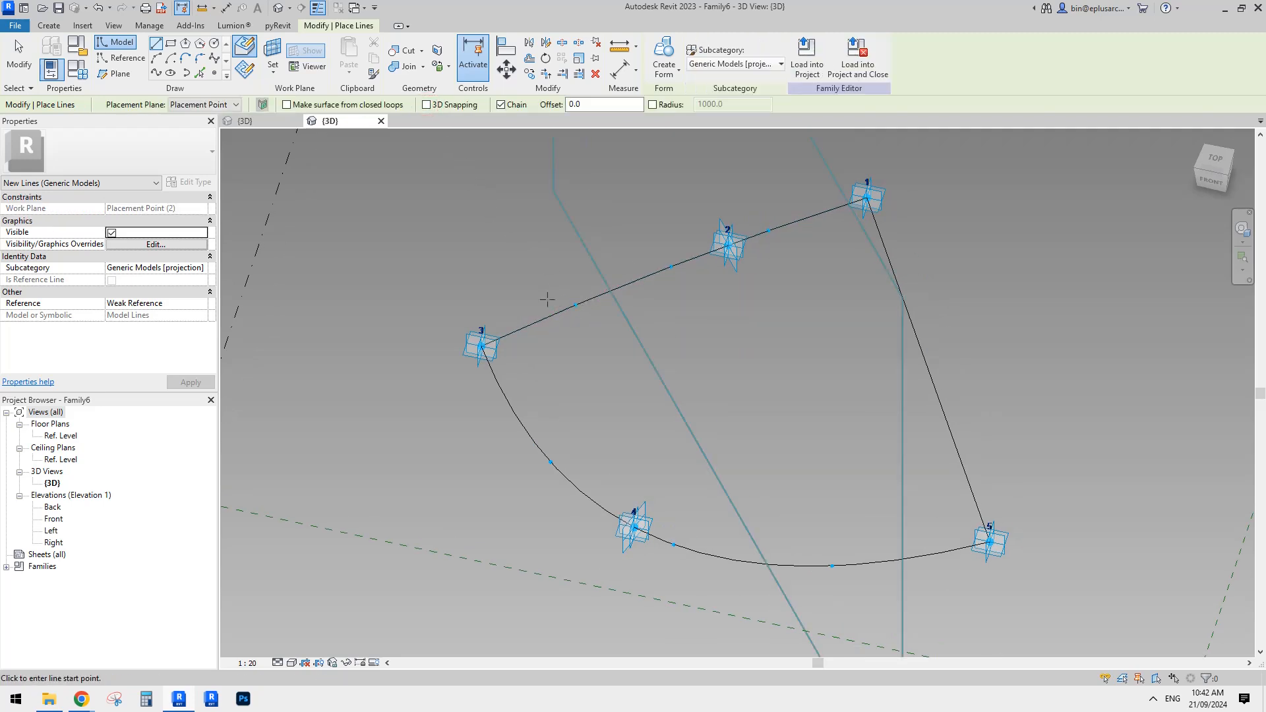
click(427, 104)
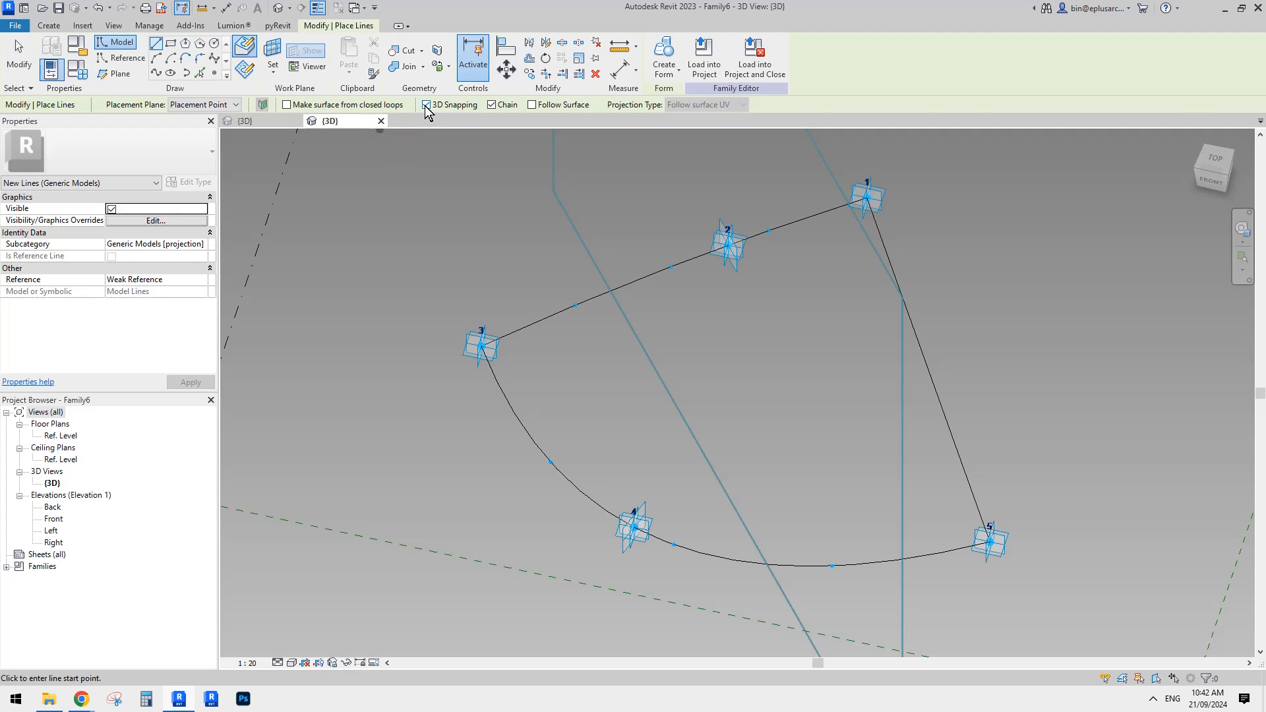
click(575, 305)
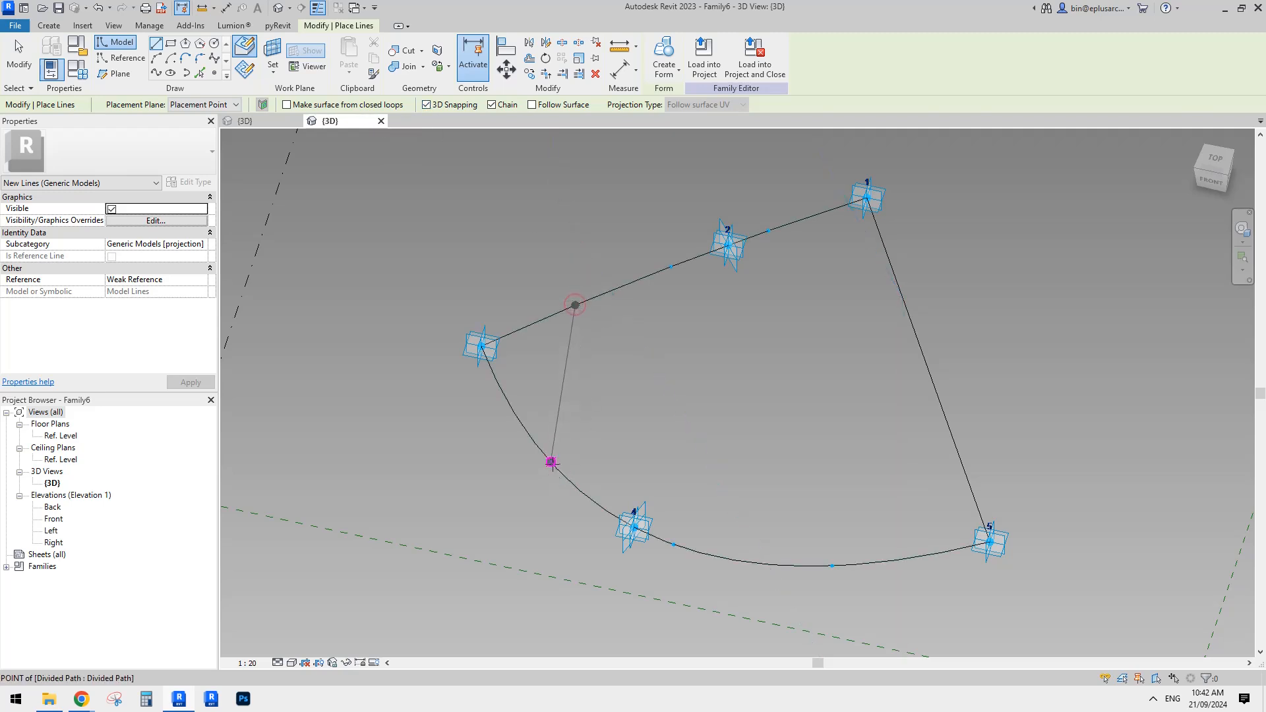
click(551, 461)
key(Escape)
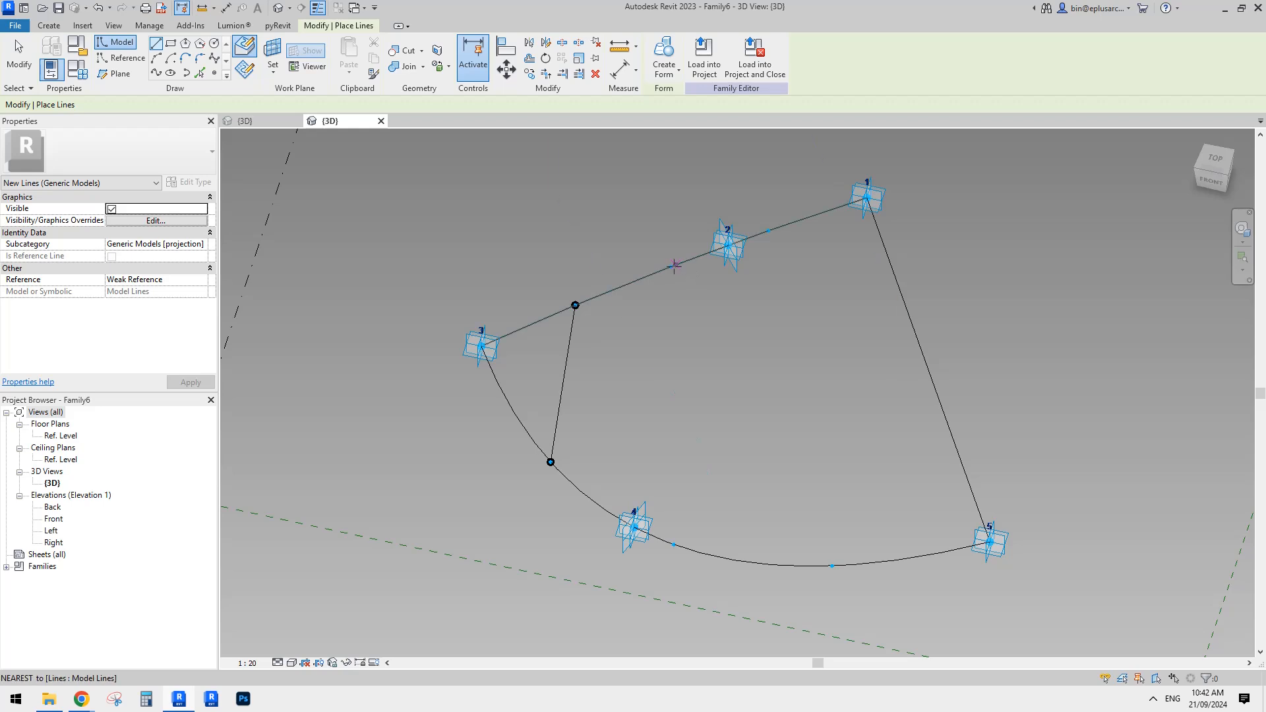
Draw two more model lines joining the middle node pair and the pair nearest points 1 and 5
click(670, 266)
click(673, 544)
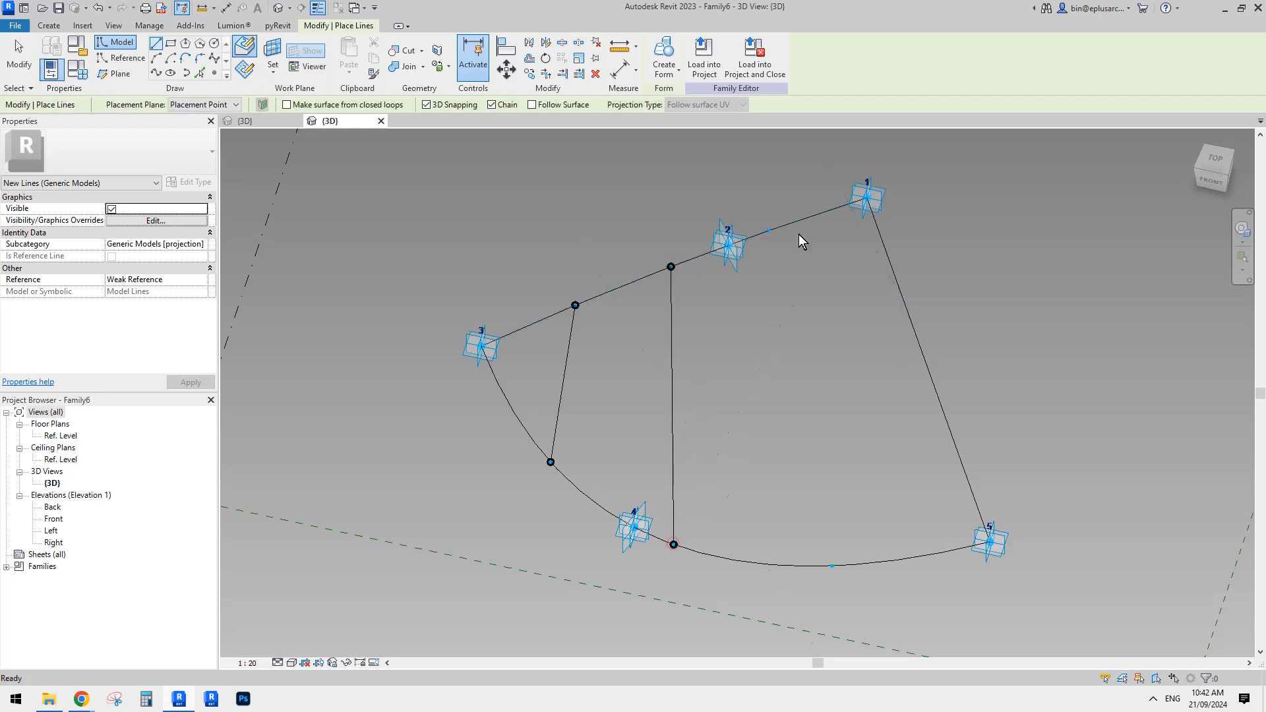
key(Escape)
click(767, 231)
click(831, 565)
key(Escape)
key(Escape)
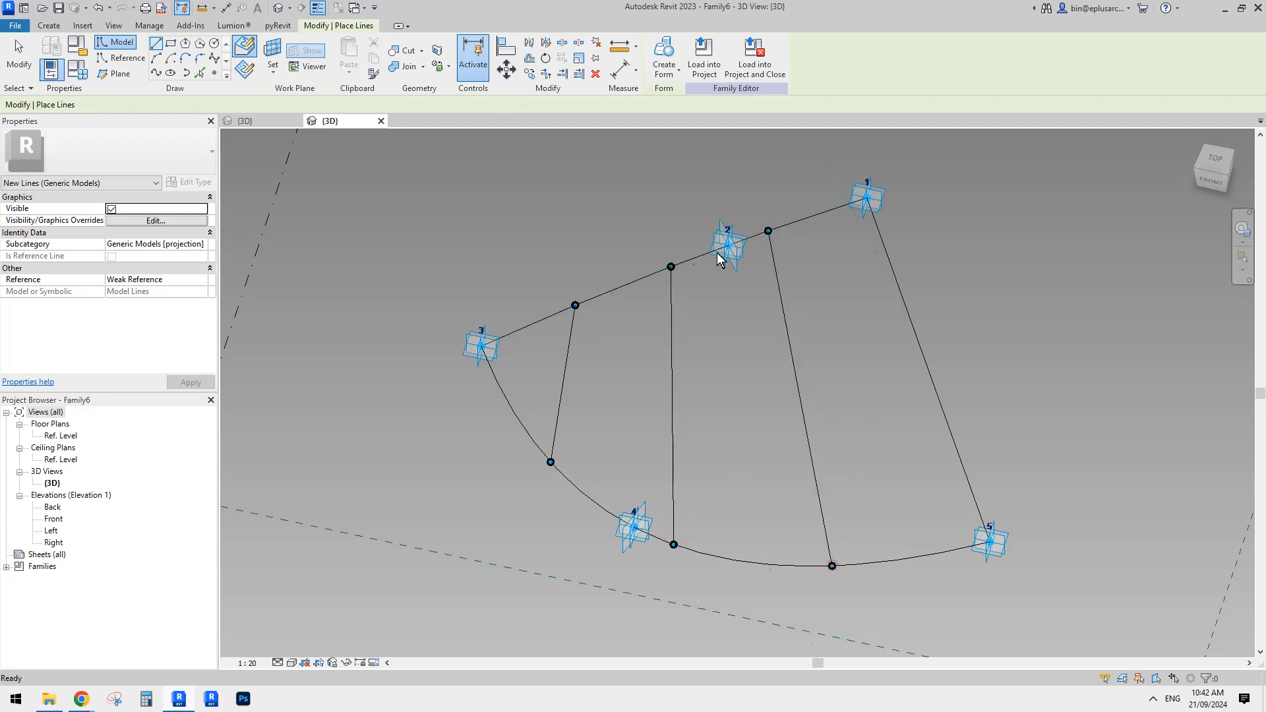
Load the adaptive truss family into the conceptual mass and leave component placement without placing an instance
scroll(649, 309, down, 2)
shift+middle_drag(648, 309, 686, 330)
click(661, 65)
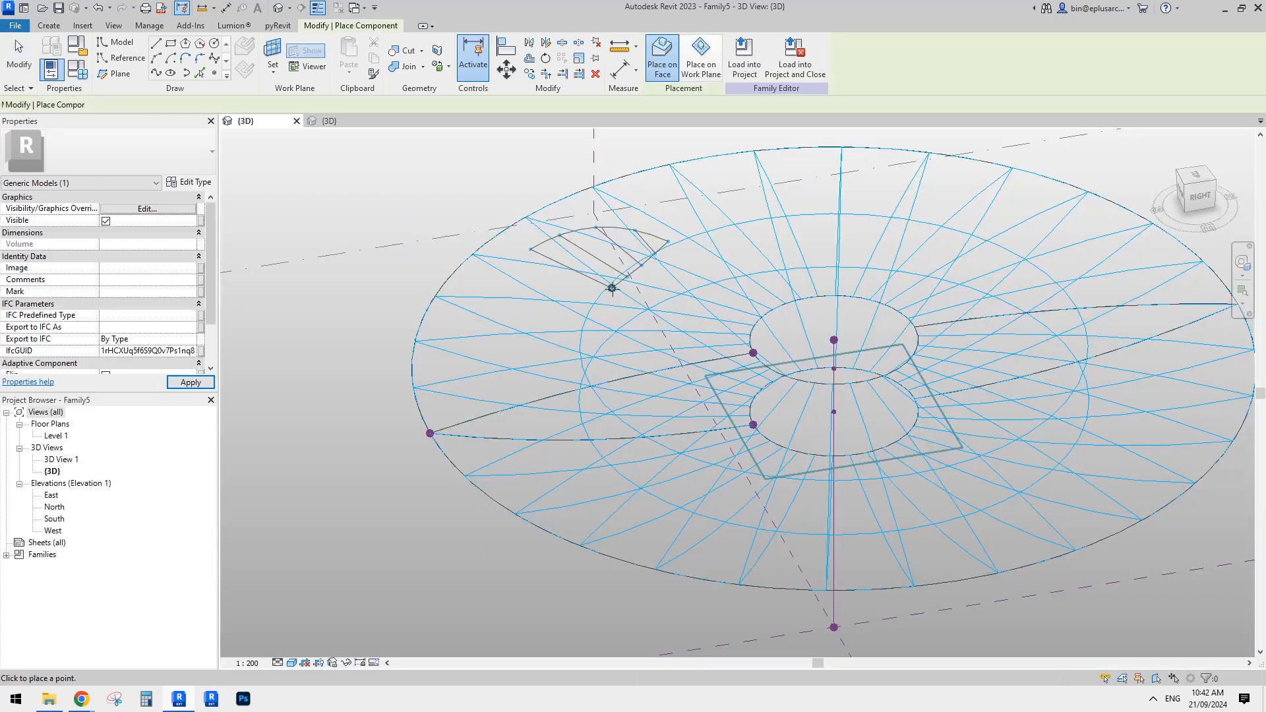
shift+middle_drag(720, 339, 730, 414)
key(Escape)
middle_drag(730, 414, 676, 378)
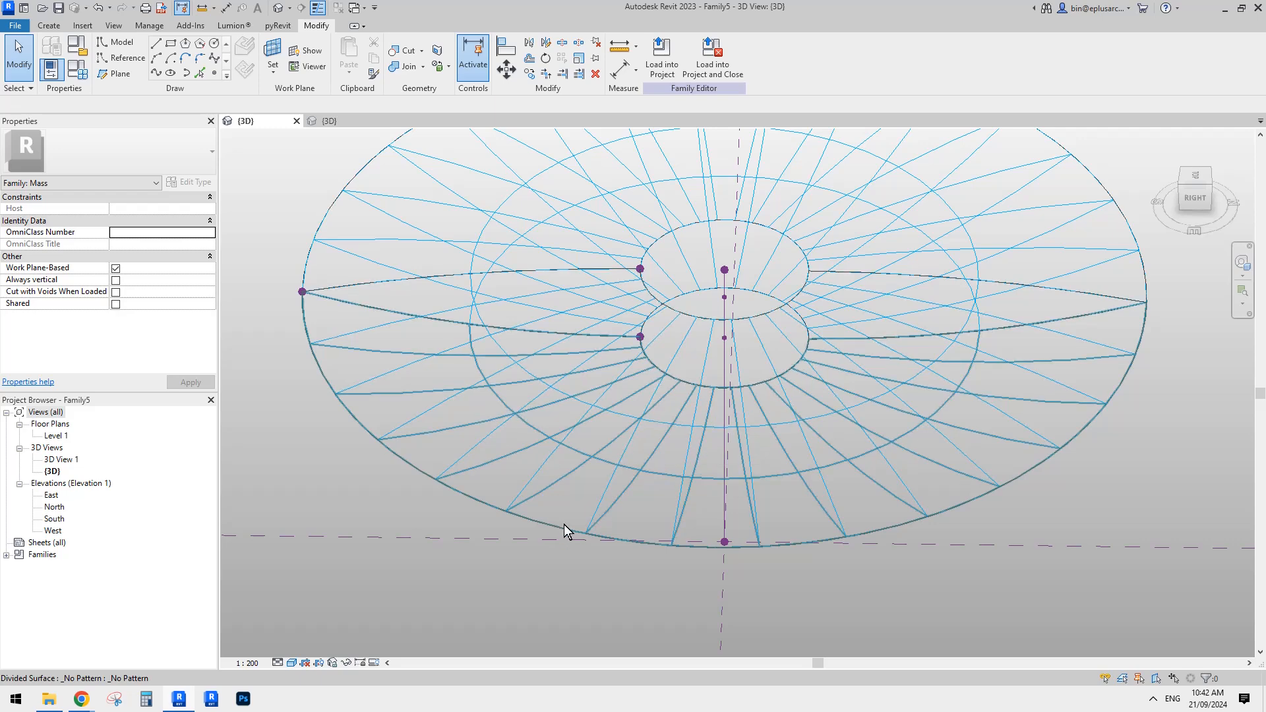
Turn on node display for the upper divided surface on the near half of the ring
middle_drag(638, 522, 661, 528)
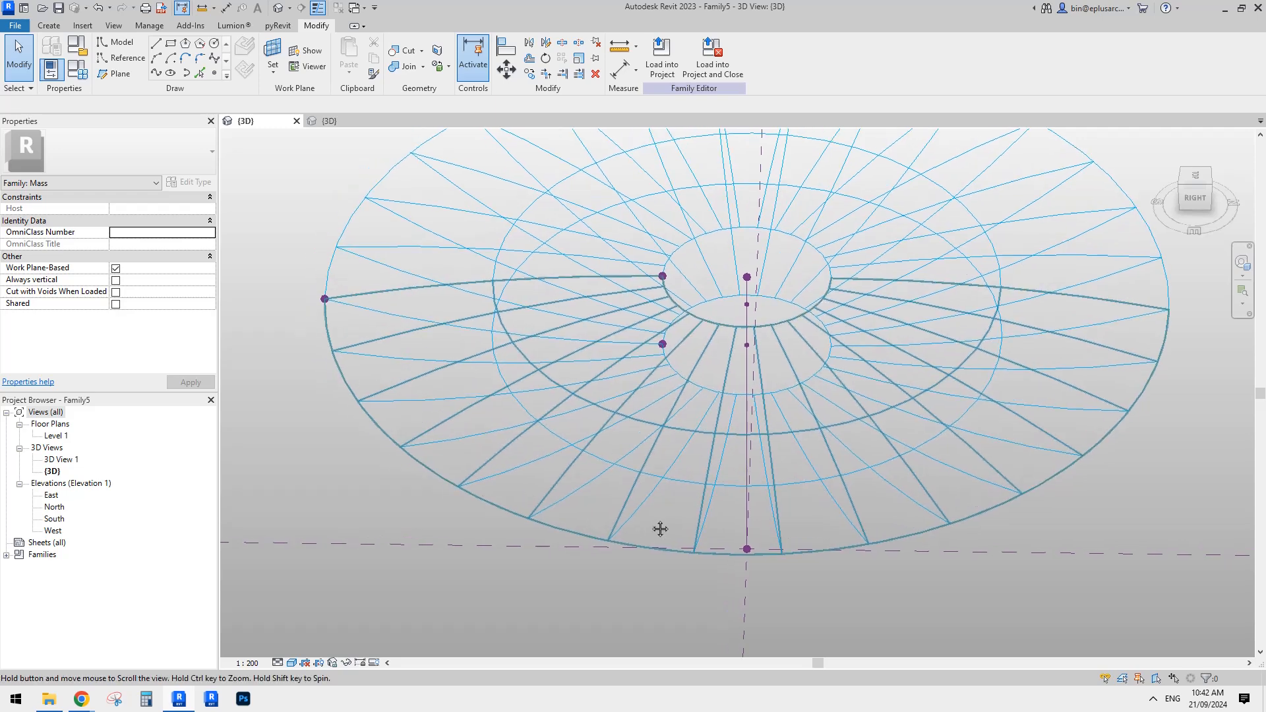
click(636, 486)
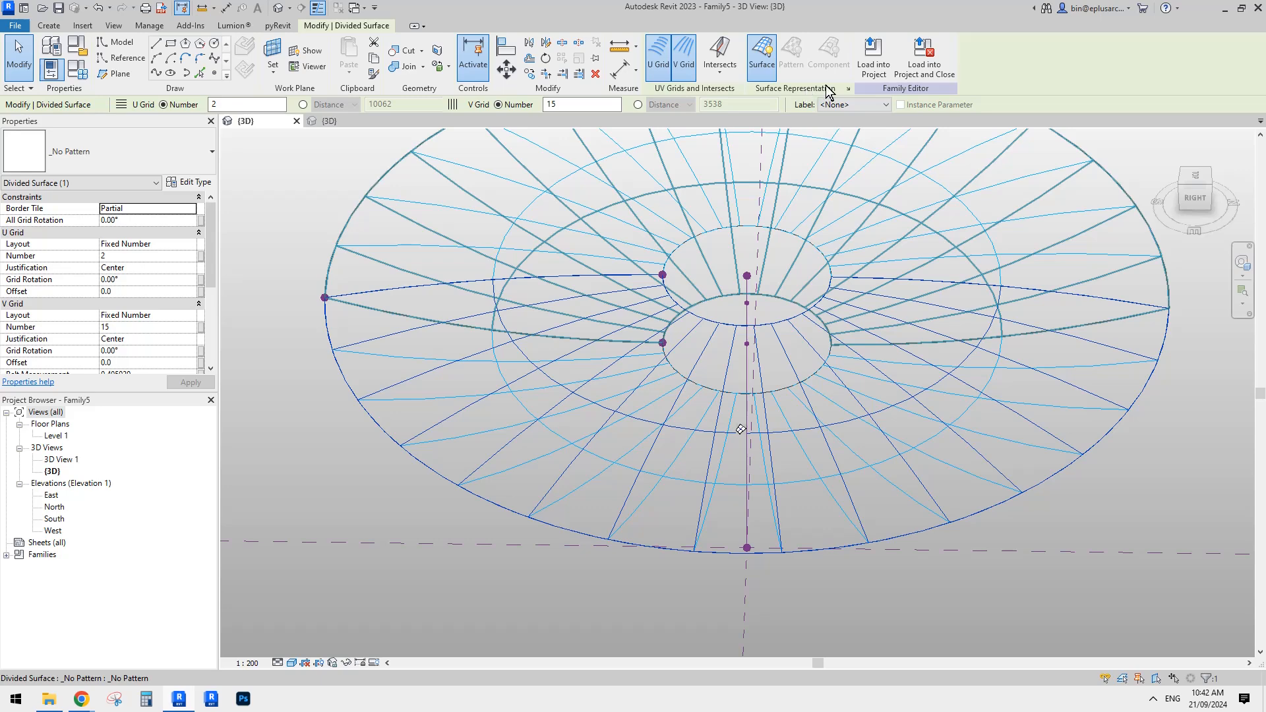
click(847, 90)
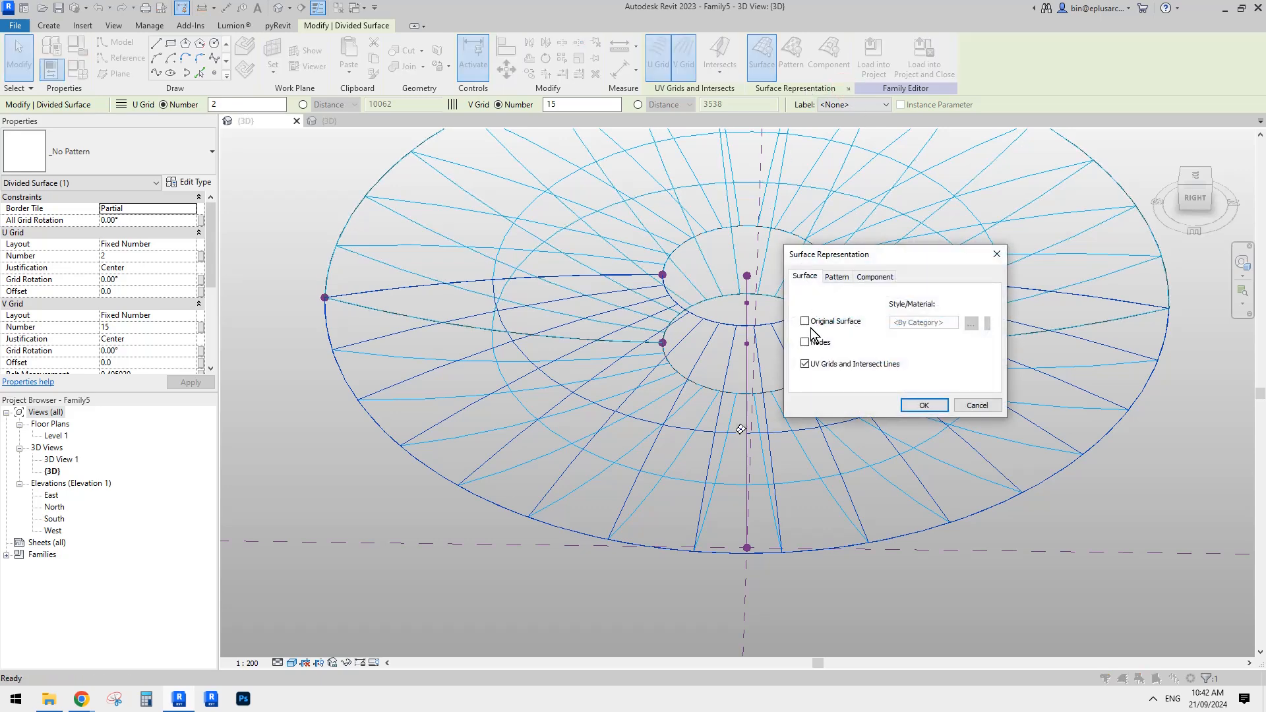
click(924, 405)
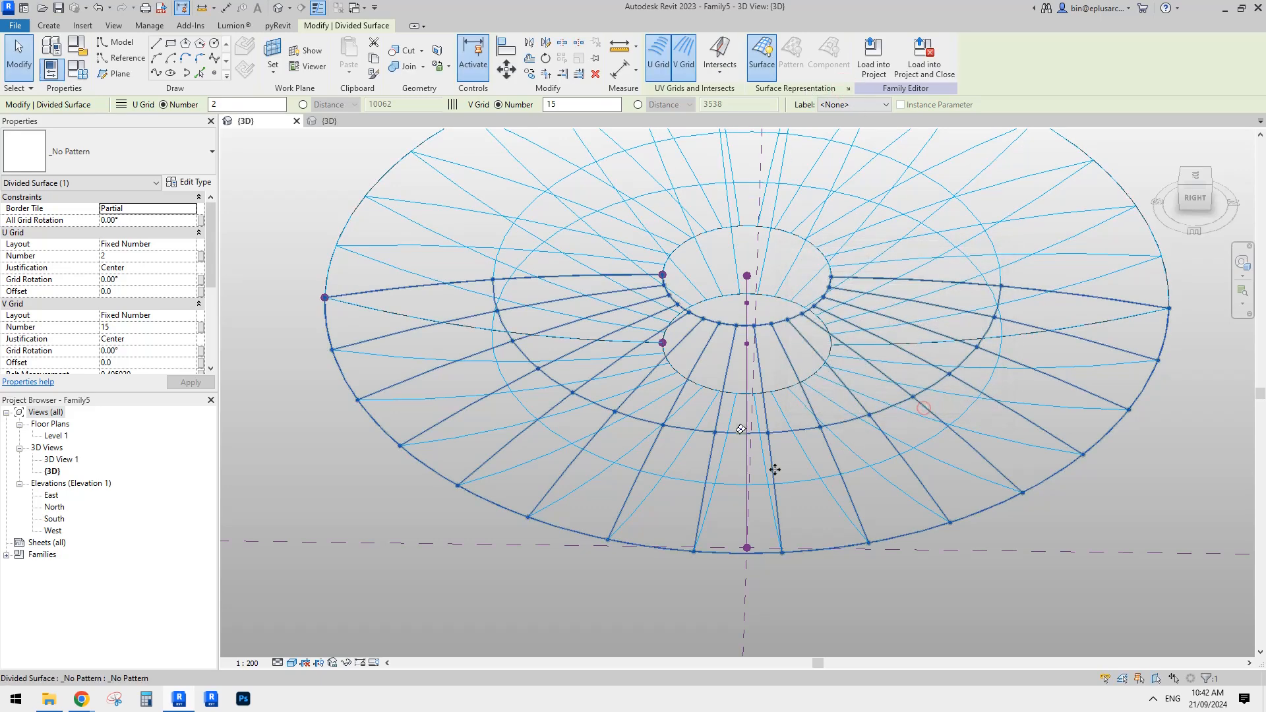
Turn on node display for the lower divided surface on the near half of the ring, then clear the selection
key(Escape)
click(678, 452)
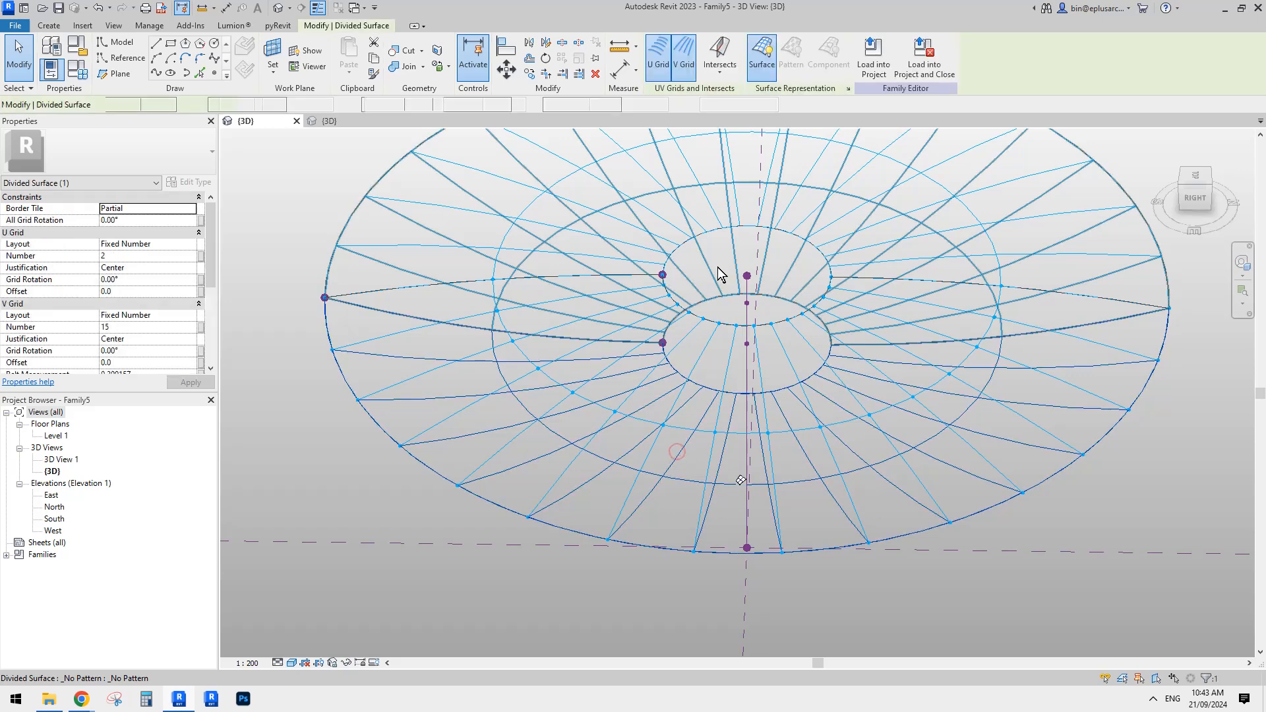
click(849, 90)
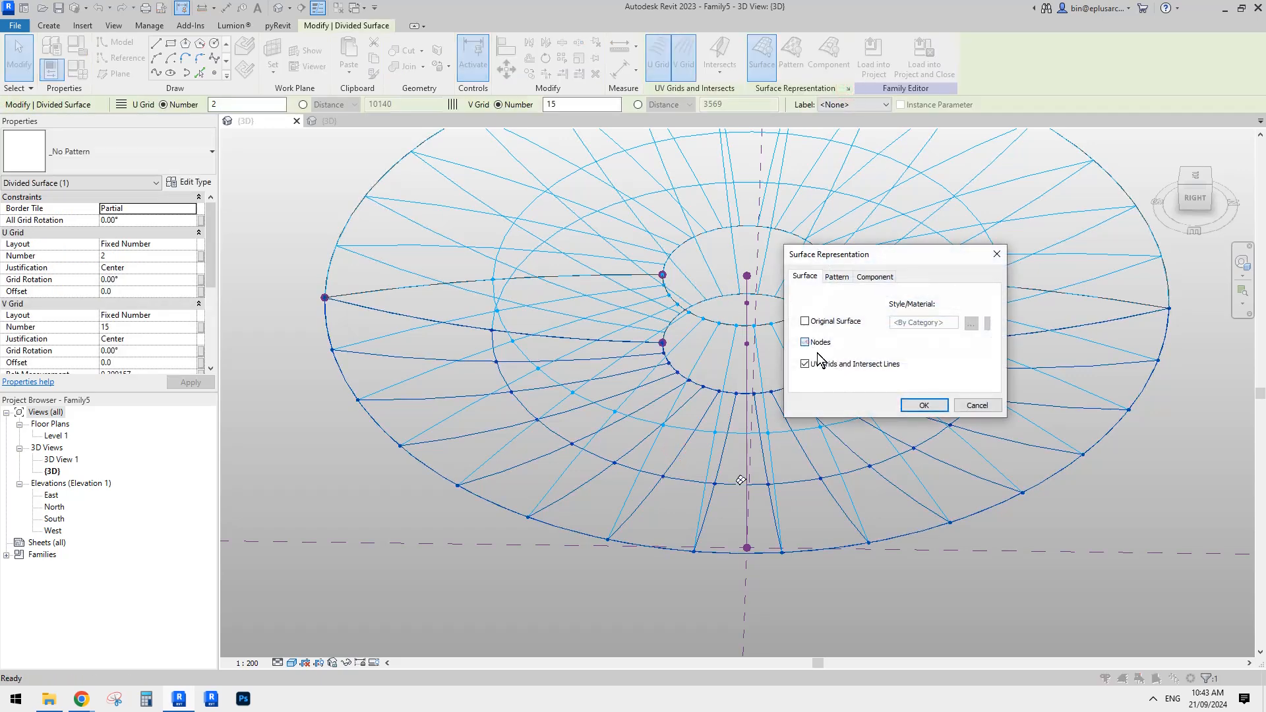
click(924, 406)
key(Escape)
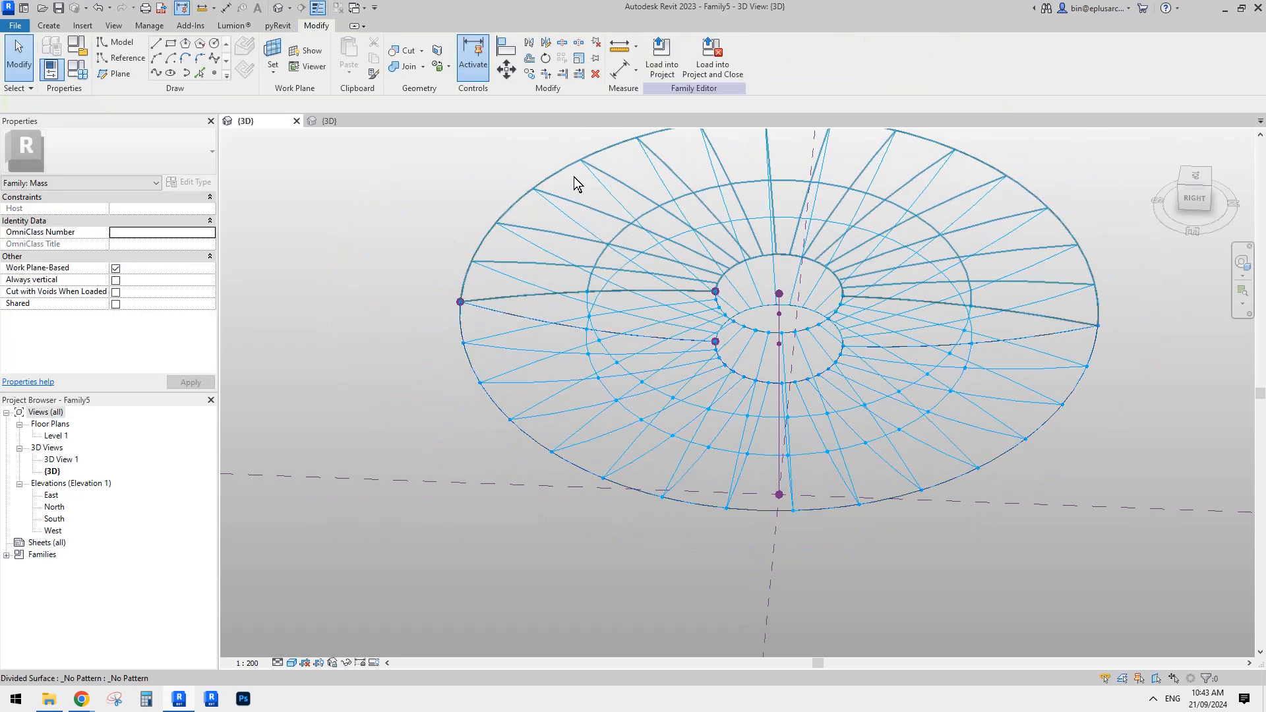
scroll(578, 184, up, 2)
scroll(578, 185, up, 2)
click(582, 198)
click(567, 254)
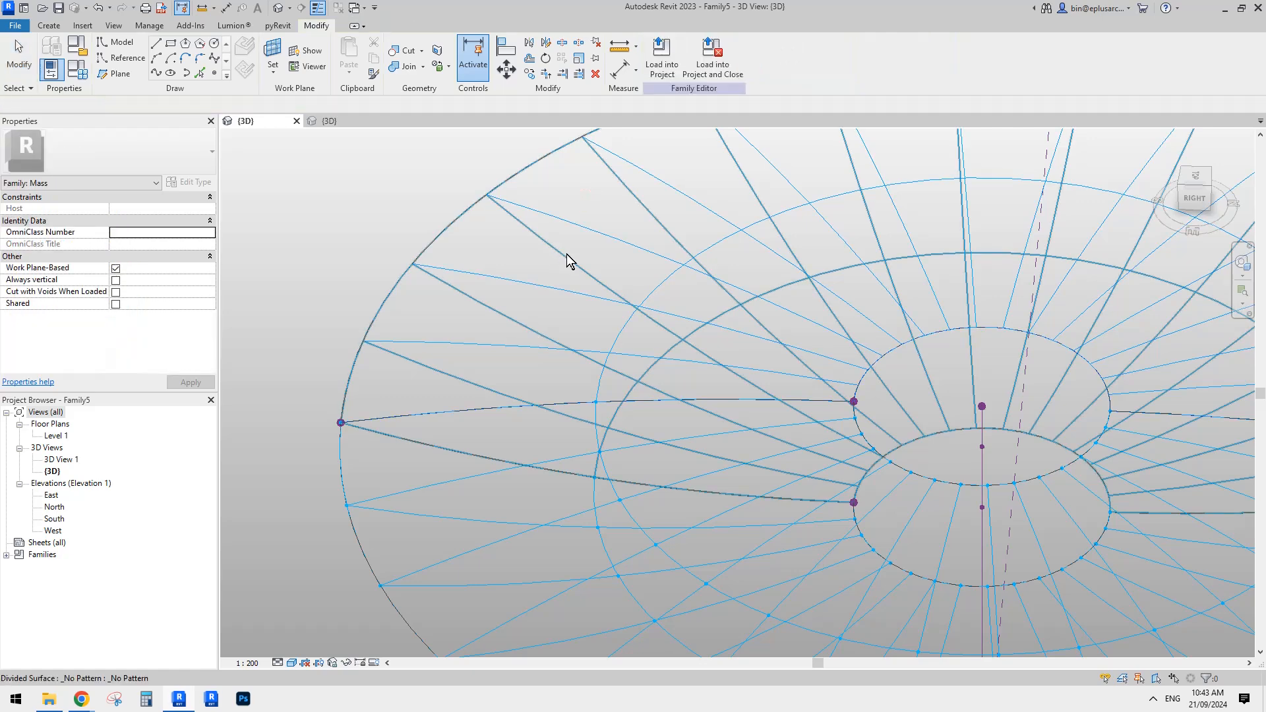
click(579, 227)
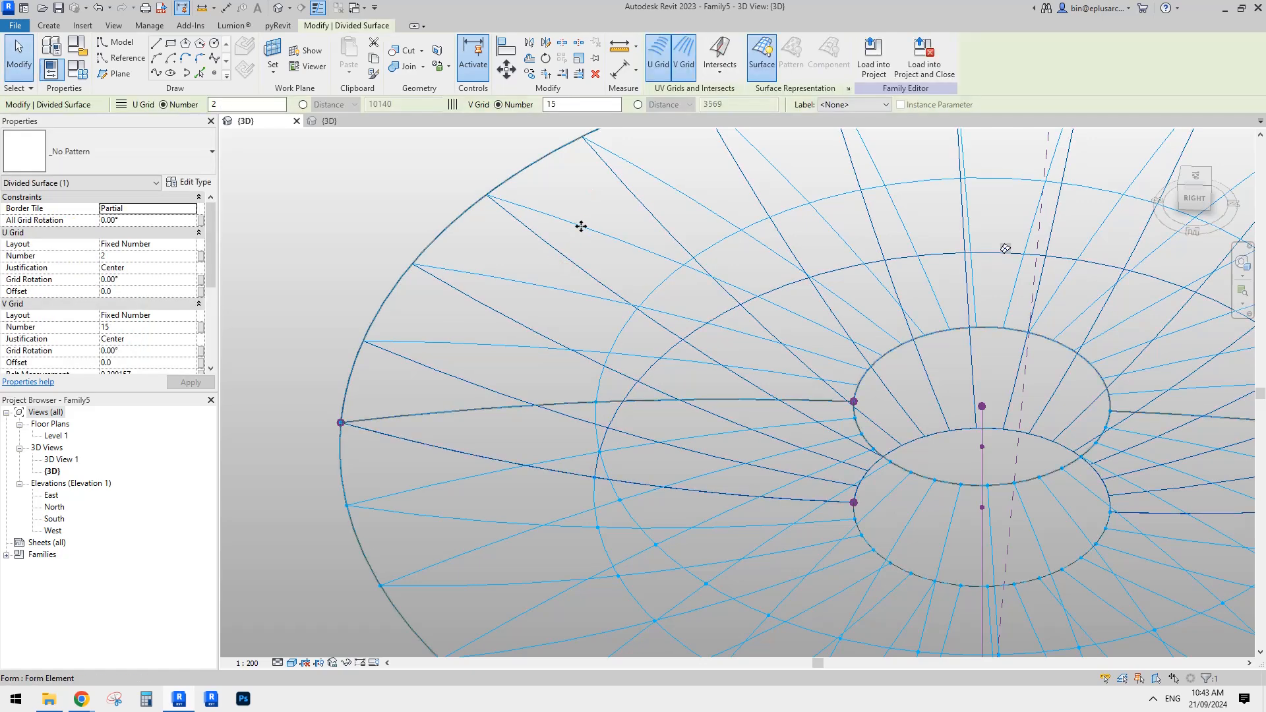
key(Escape)
scroll(642, 264, down, 5)
shift+middle_drag(932, 370, 696, 253)
scroll(1088, 456, up, 3)
middle_drag(1088, 456, 890, 404)
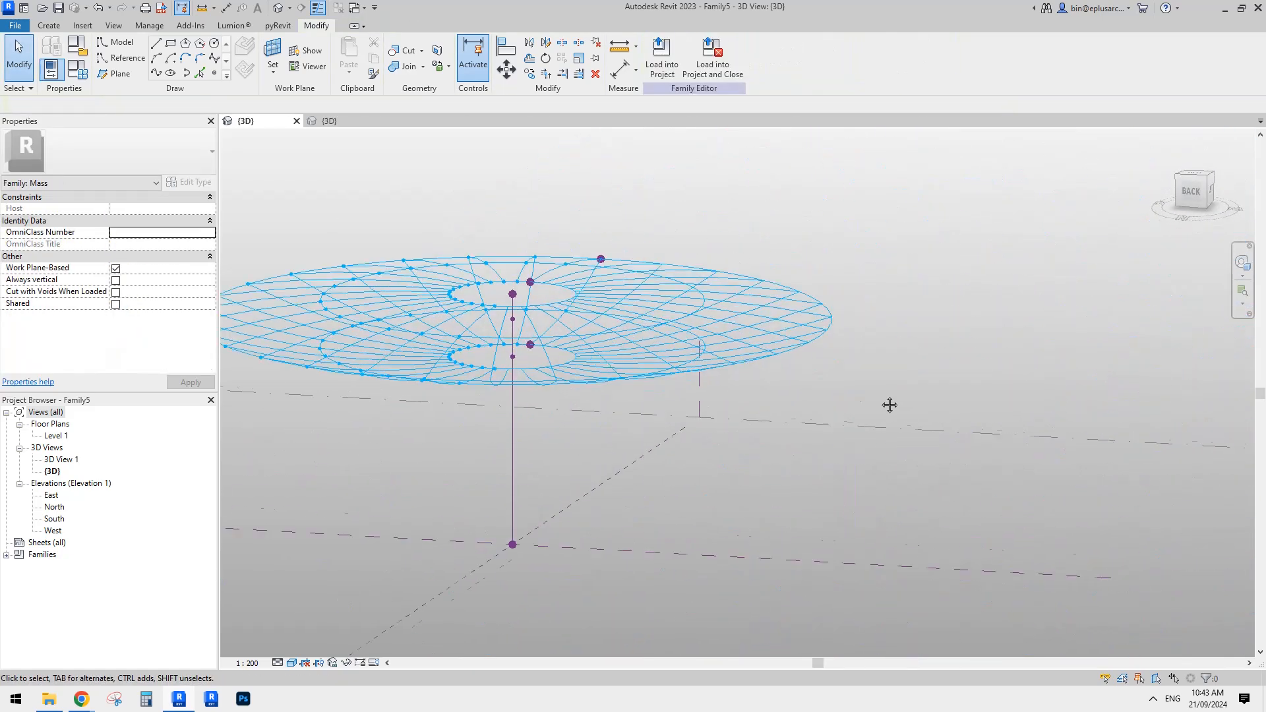
scroll(890, 405, up, 1)
shift+middle_drag(788, 369, 783, 396)
click(744, 320)
shift+middle_drag(745, 320, 796, 182)
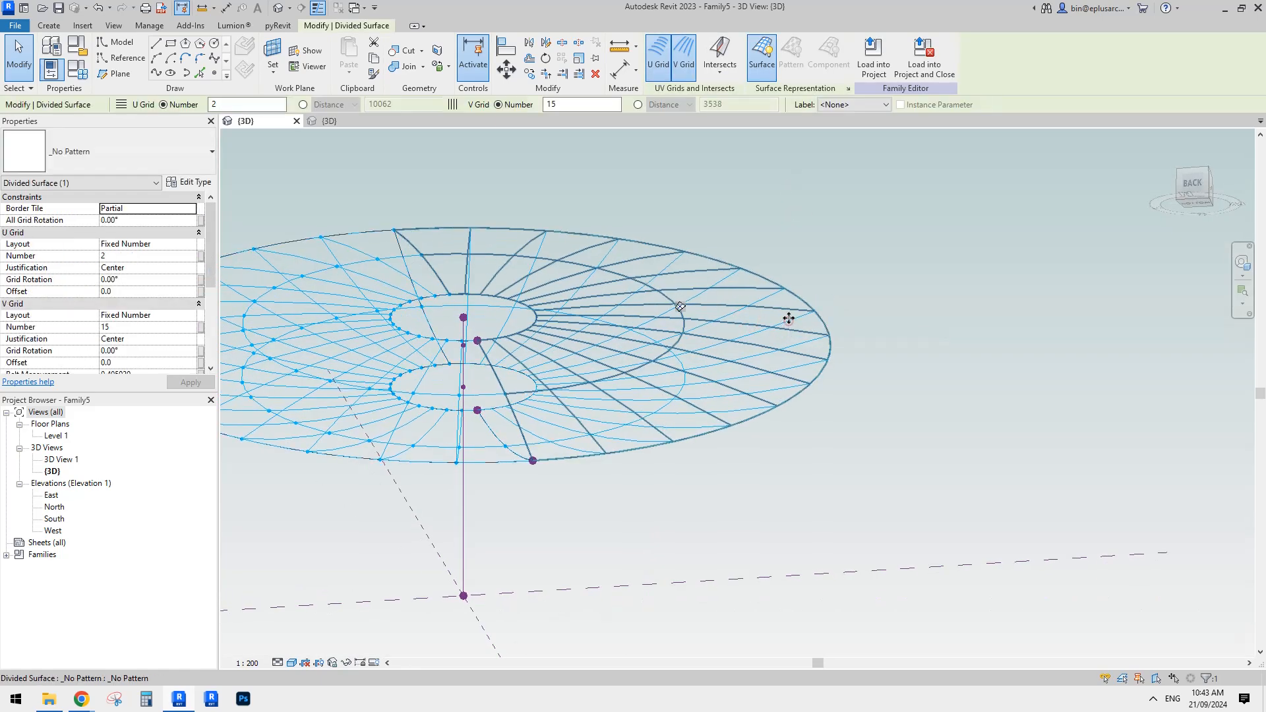
scroll(785, 319, down, 1)
key(Escape)
Try to select the two divided surfaces without nodes together, filtering the forms out of the selection
click(891, 296)
drag(877, 240, 762, 387)
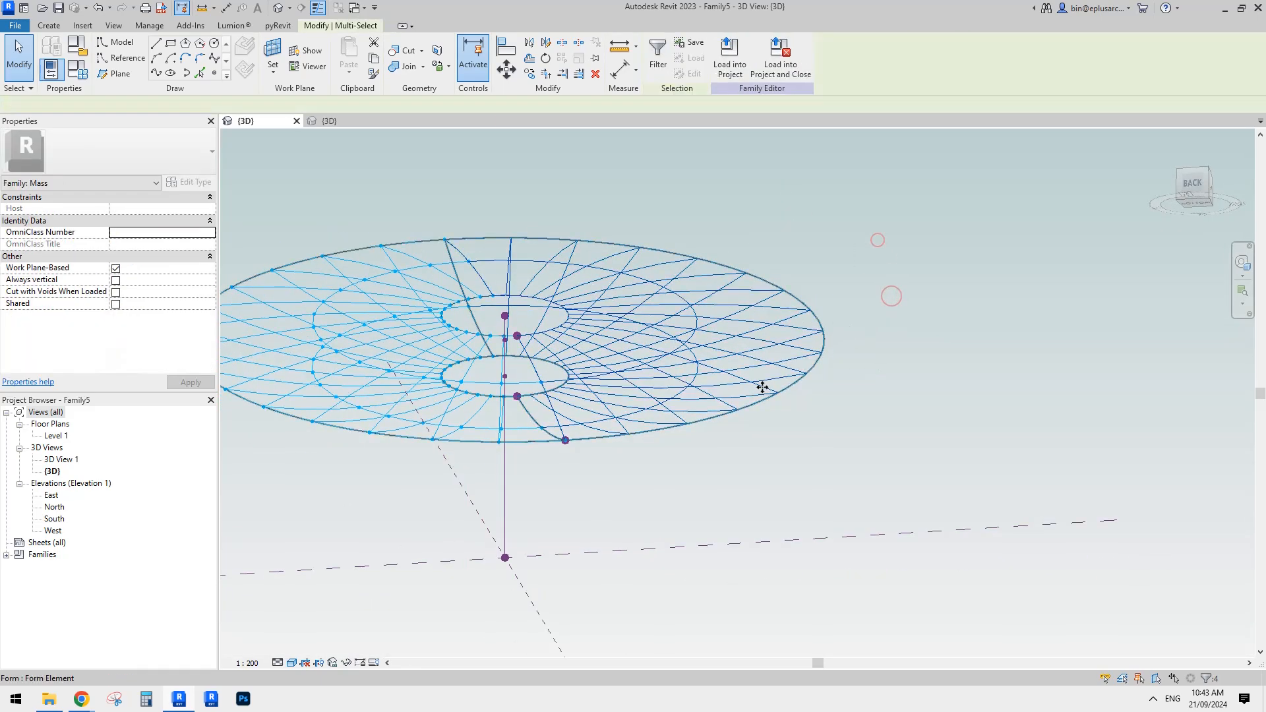
click(658, 56)
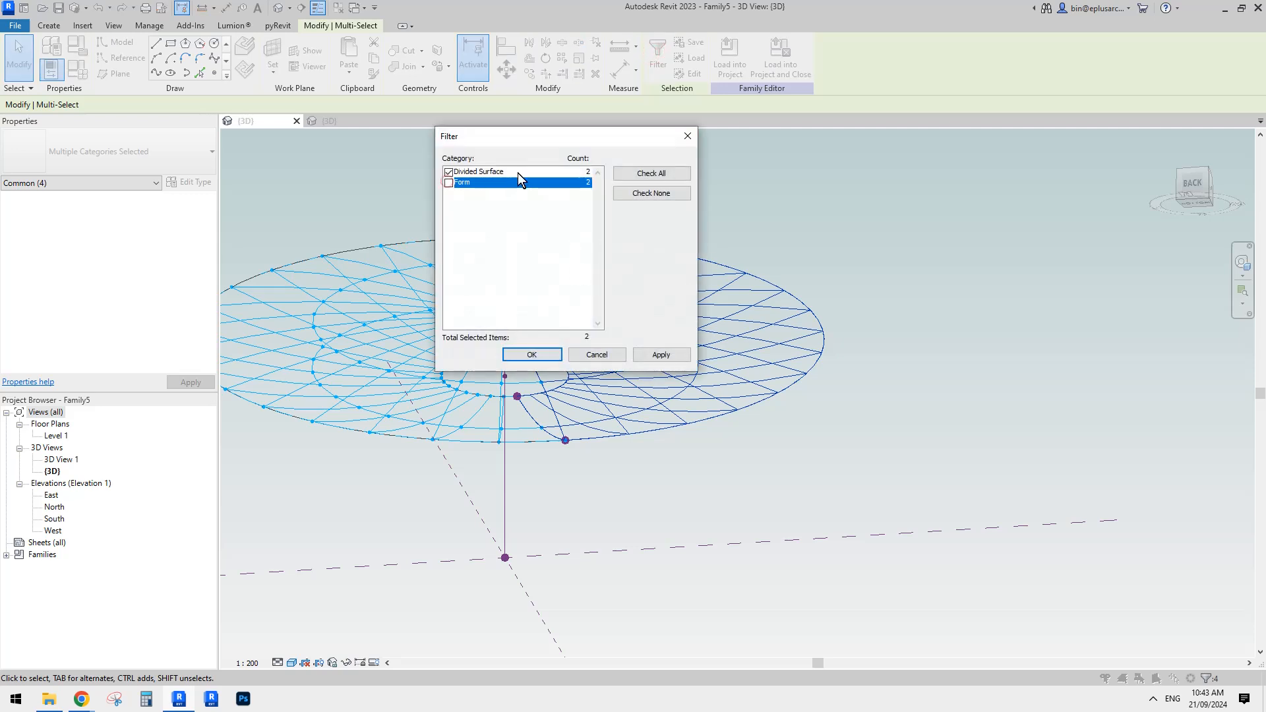
click(531, 355)
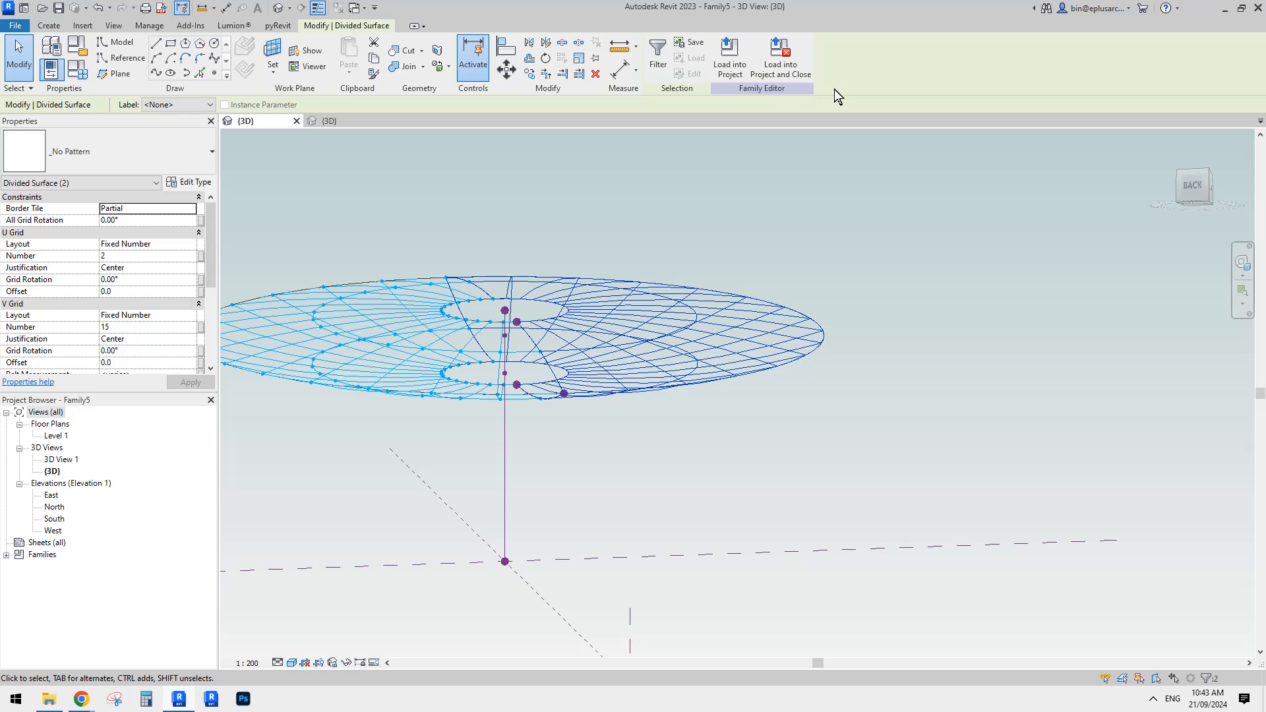
click(907, 291)
Turn on node display for the remaining upper divided surface and clear the selection
shift+middle_drag(908, 291, 788, 312)
click(789, 314)
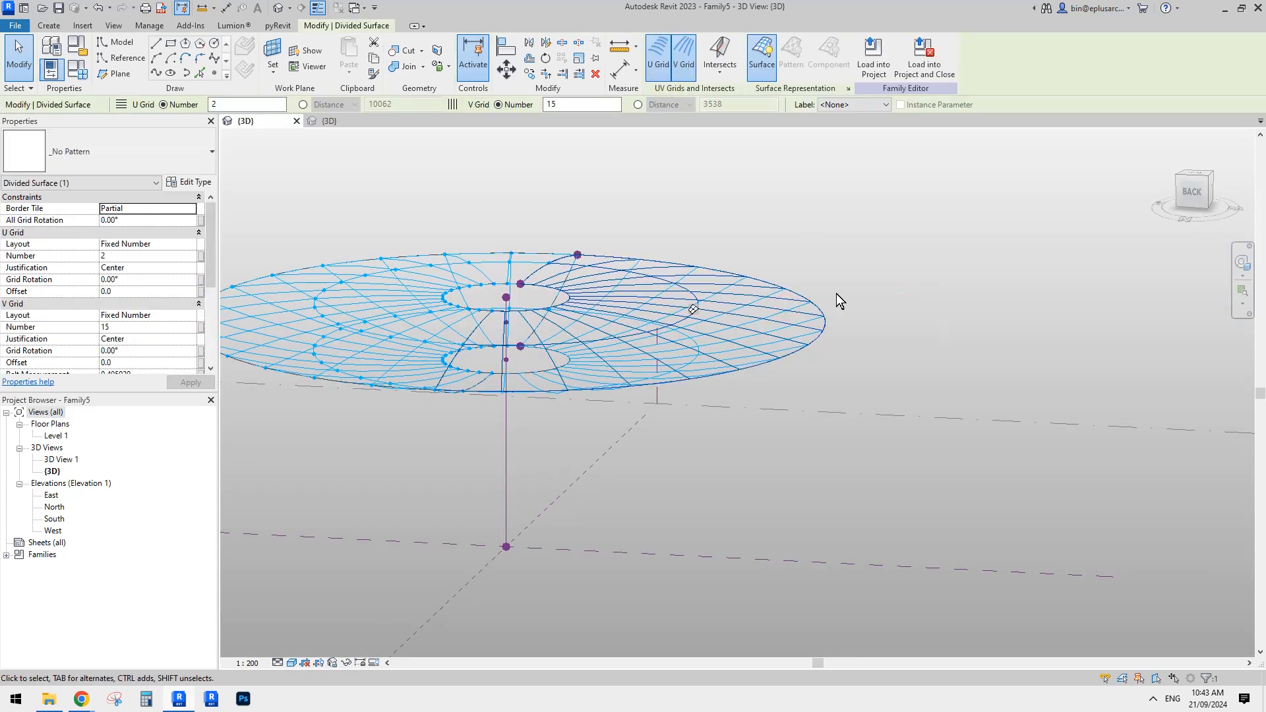
click(848, 88)
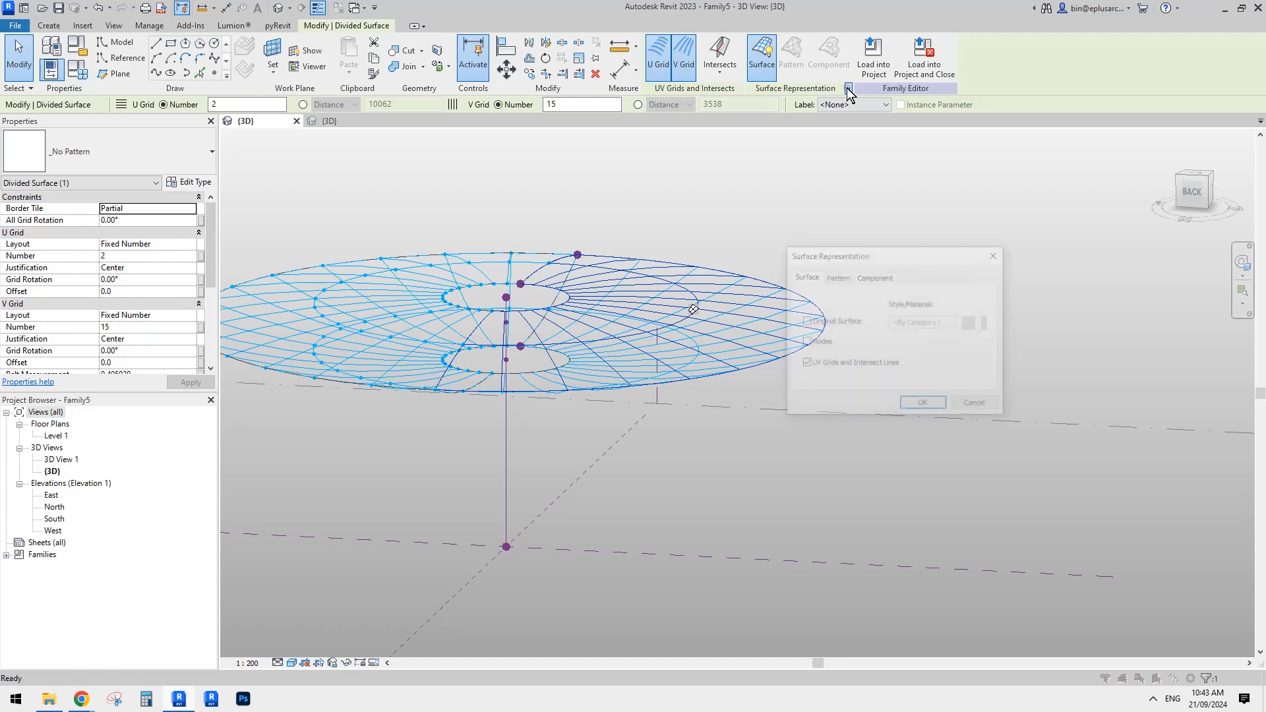
click(924, 404)
click(790, 381)
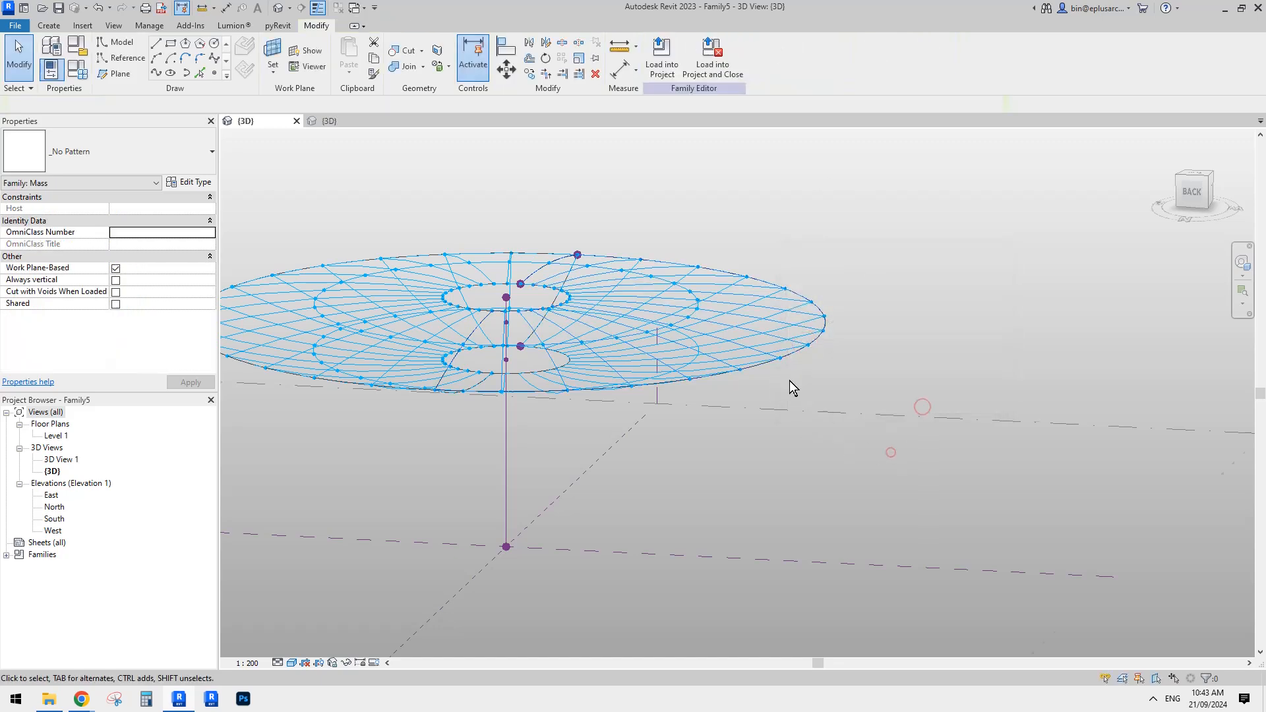
Turn on node display for the remaining lower divided surface
shift+middle_drag(789, 381, 767, 328)
click(767, 328)
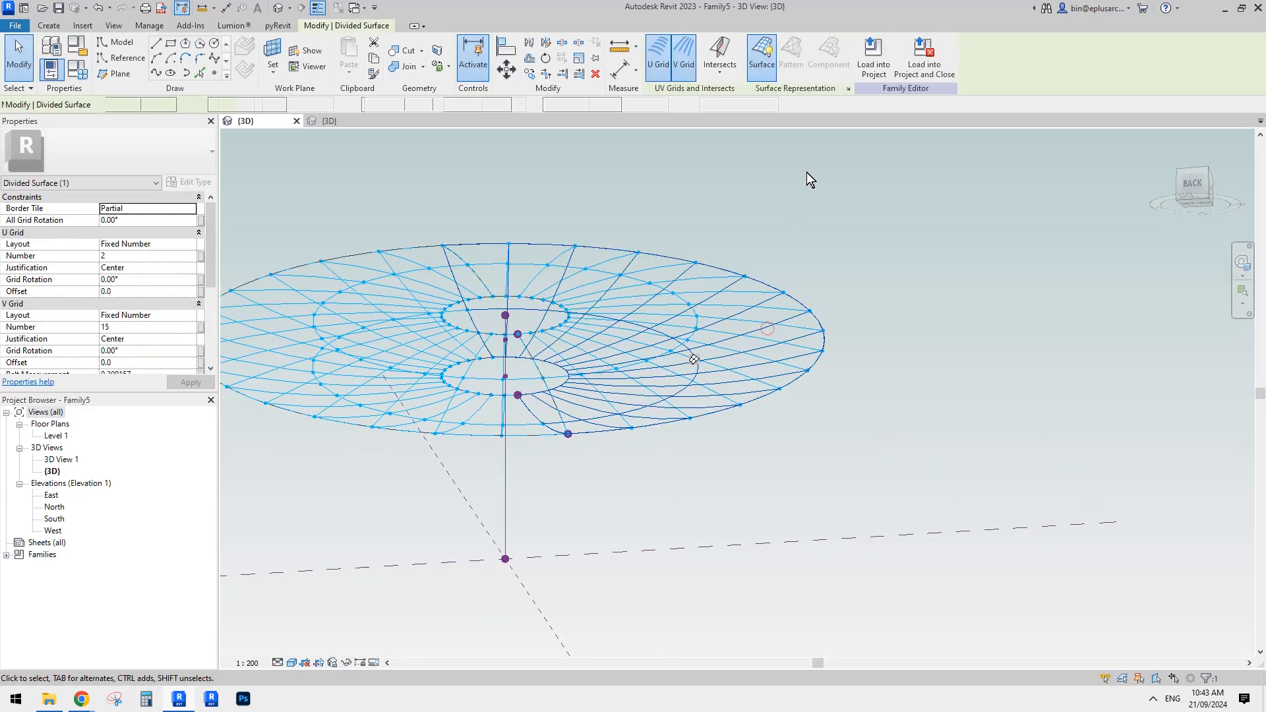
click(847, 87)
click(804, 342)
click(923, 405)
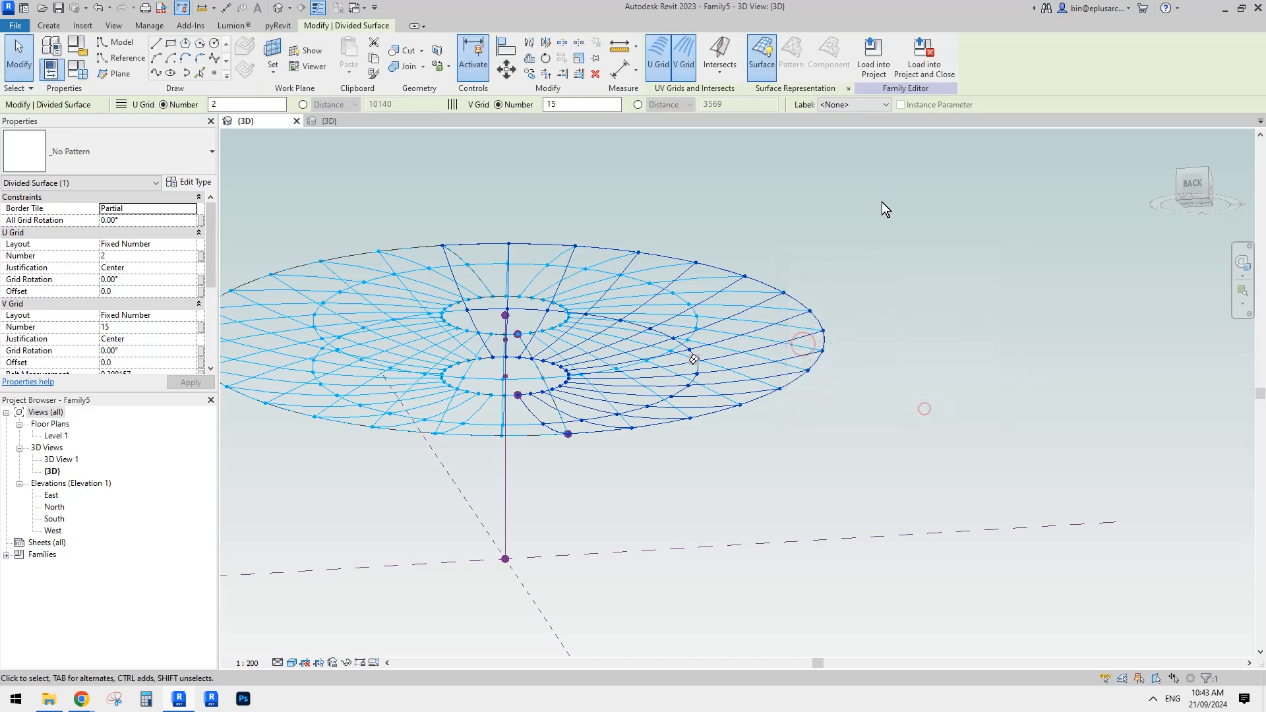
Start placing the loaded adaptive truss component Family6, with the near side of the spoke ring in view
shift+middle_drag(884, 207, 844, 535)
shift+middle_drag(844, 535, 842, 507)
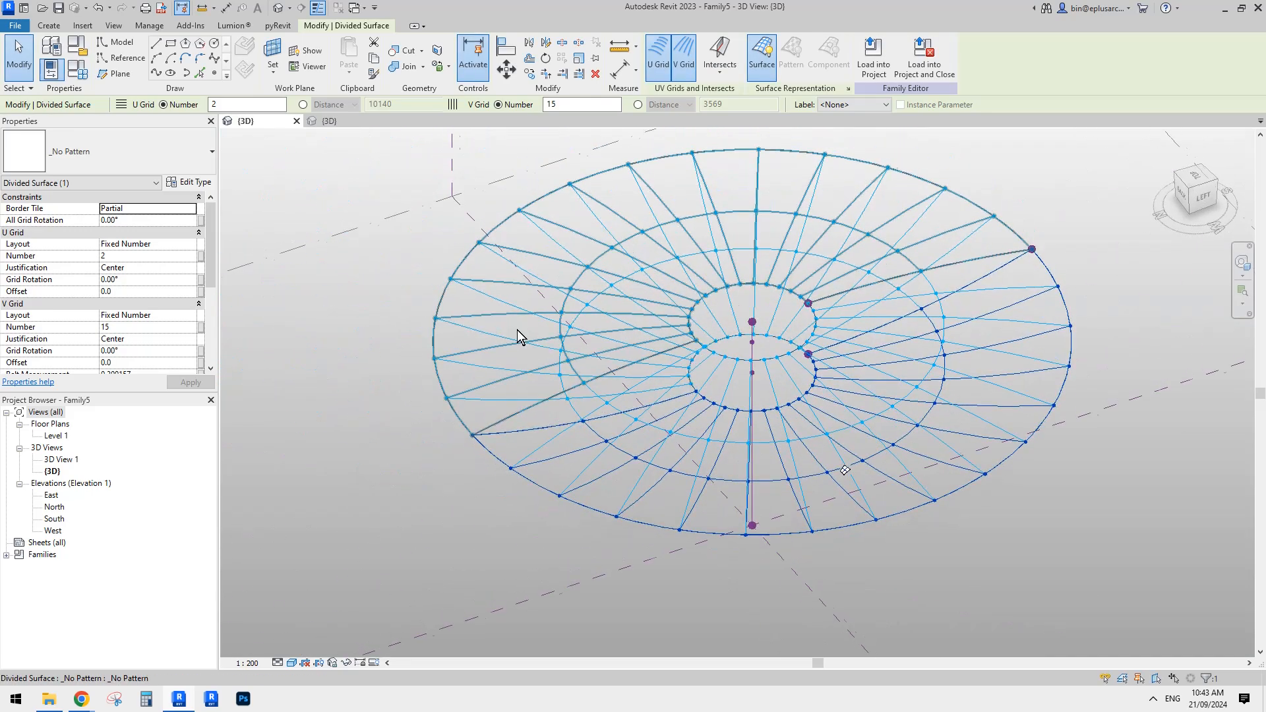
middle_drag(520, 336, 577, 352)
click(49, 25)
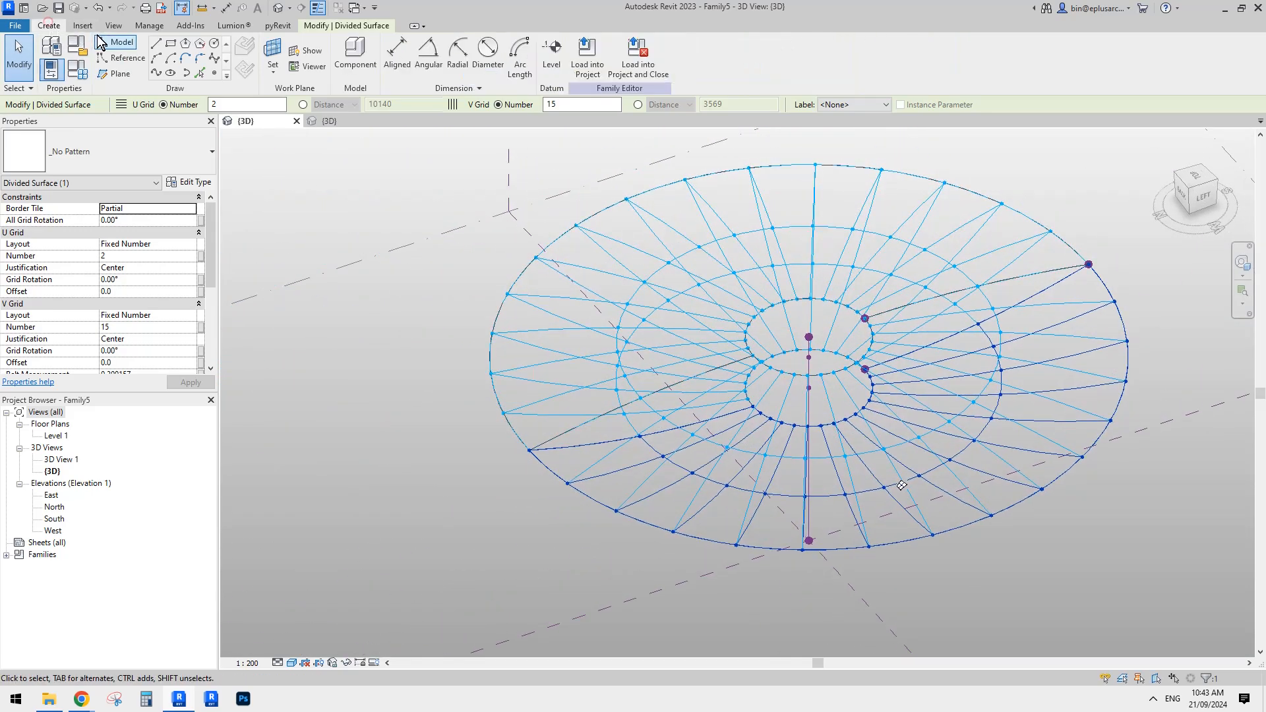
click(350, 48)
shift+middle_drag(577, 305, 699, 360)
middle_drag(699, 360, 689, 265)
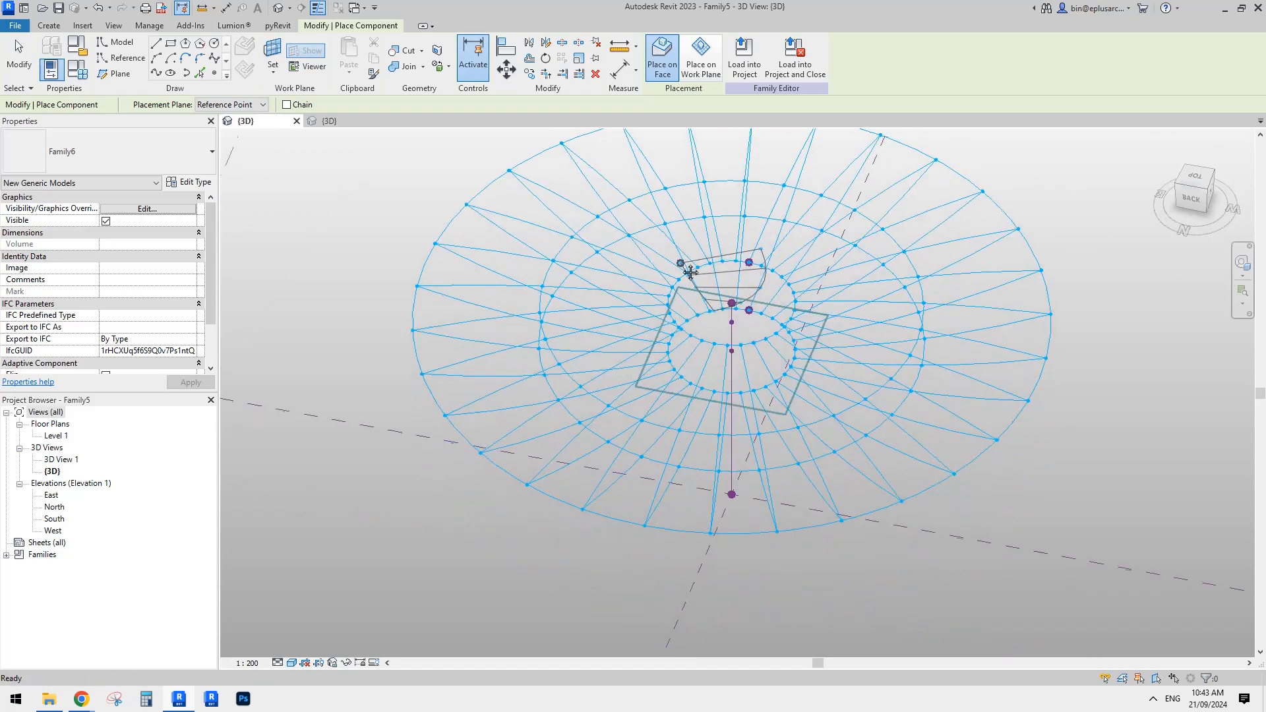
Switch to the Google Docs notes in Chrome and examine the ordinary and crossed spoke cable-truss diagrams
mouse_move(81, 698)
click(323, 656)
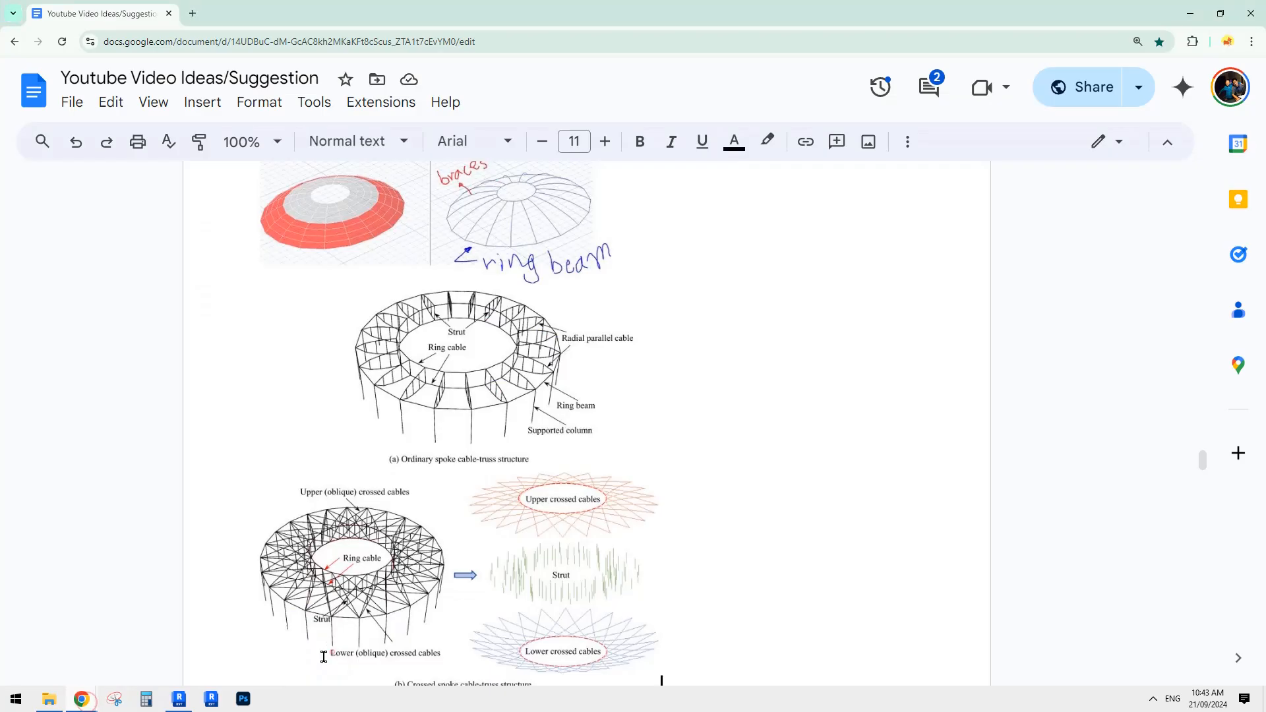
Switch to Revit and place the five-point Family6 truss component on the divided surfaces' nodes along one radial bay
click(173, 696)
shift+middle_drag(587, 342, 695, 376)
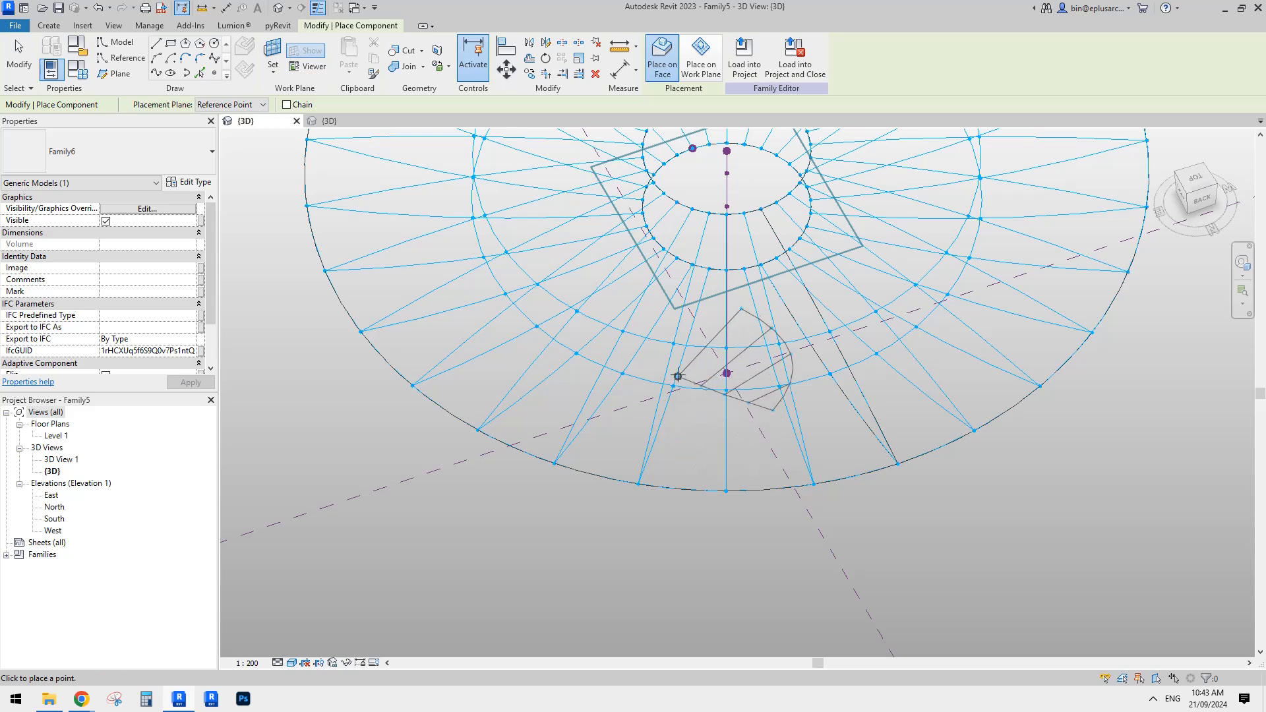
scroll(705, 211, up, 2)
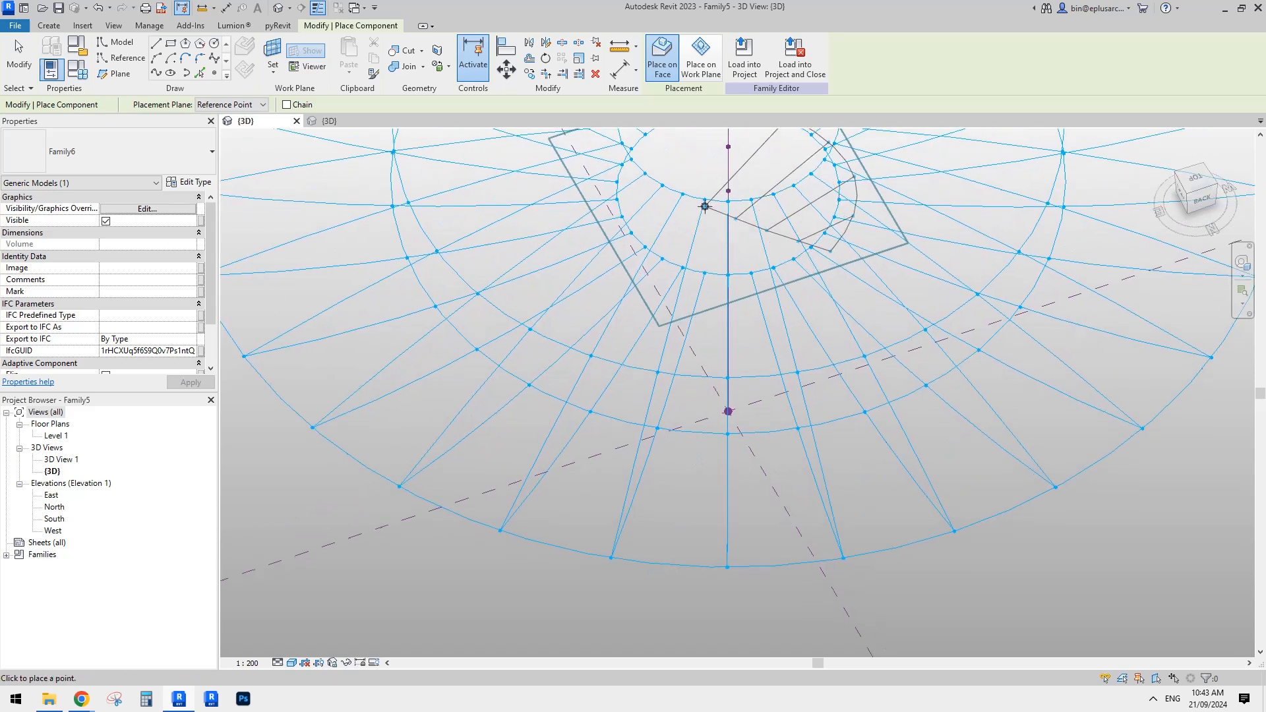
click(705, 199)
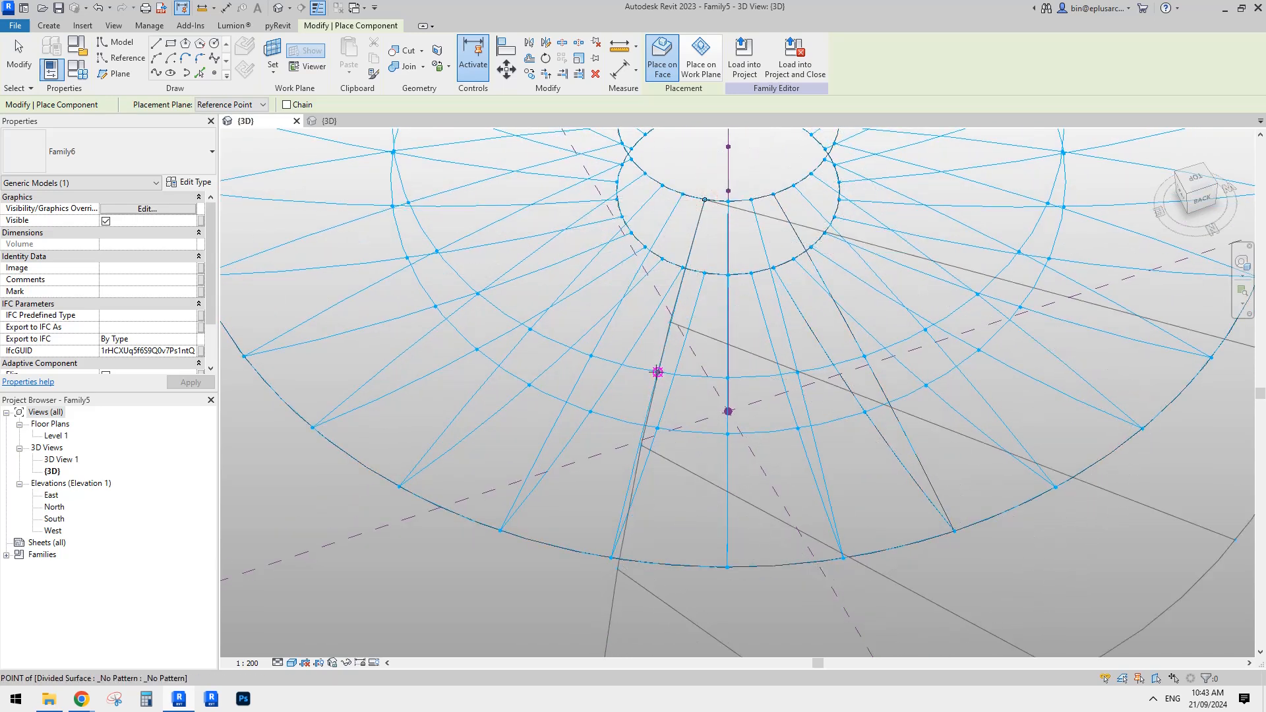
click(657, 372)
click(611, 558)
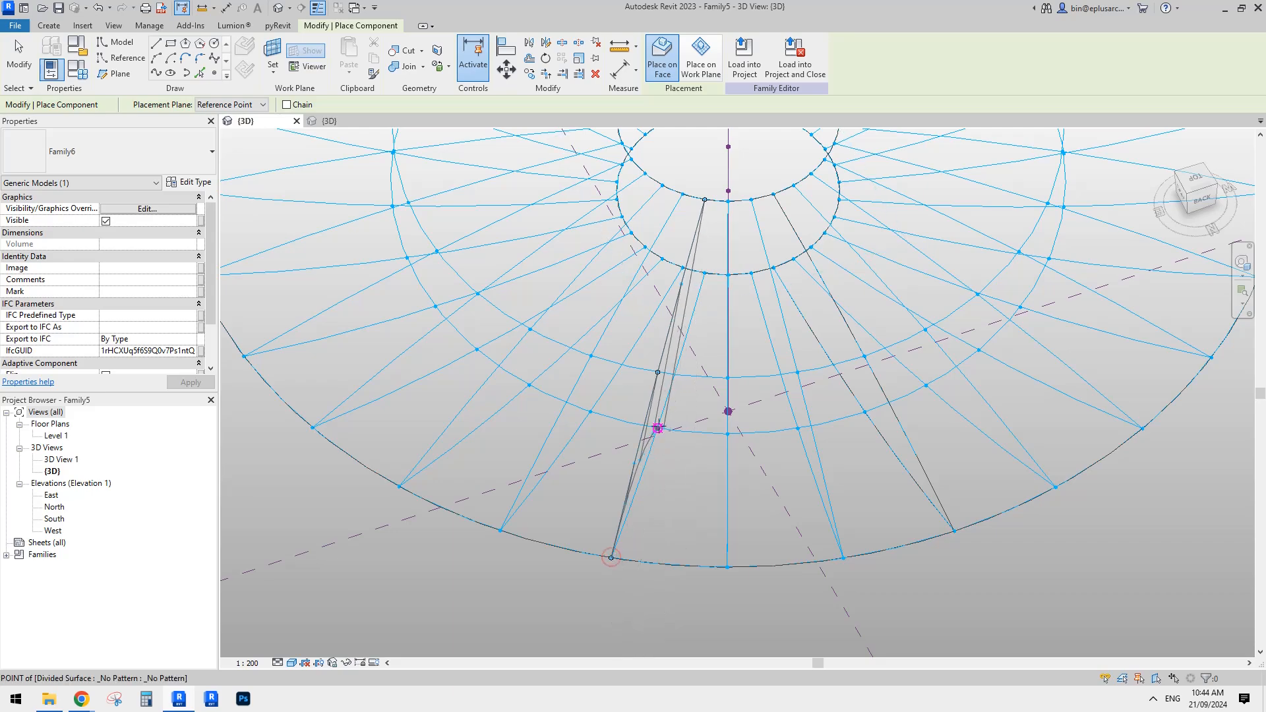
click(657, 428)
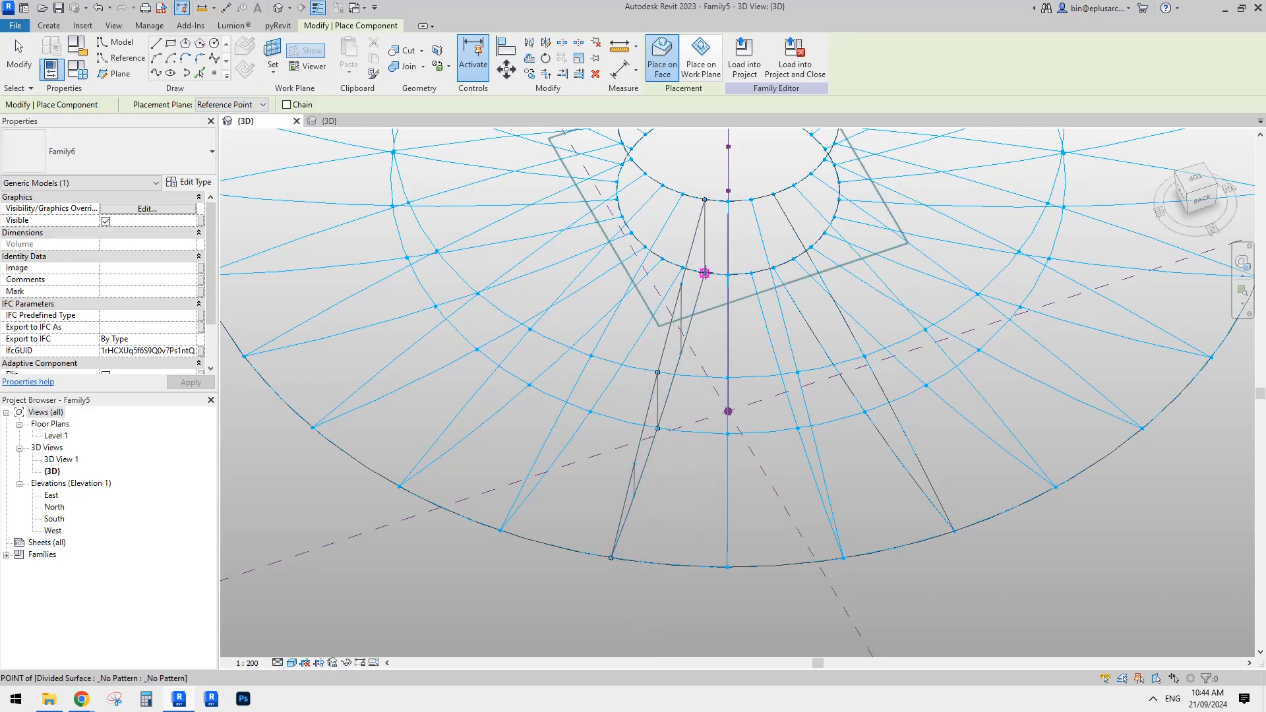
key(Escape)
key(Escape)
Set the 3D view's scale to 1:100
scroll(740, 381, down, 3)
shift+middle_drag(740, 381, 686, 384)
shift+middle_drag(792, 448, 700, 390)
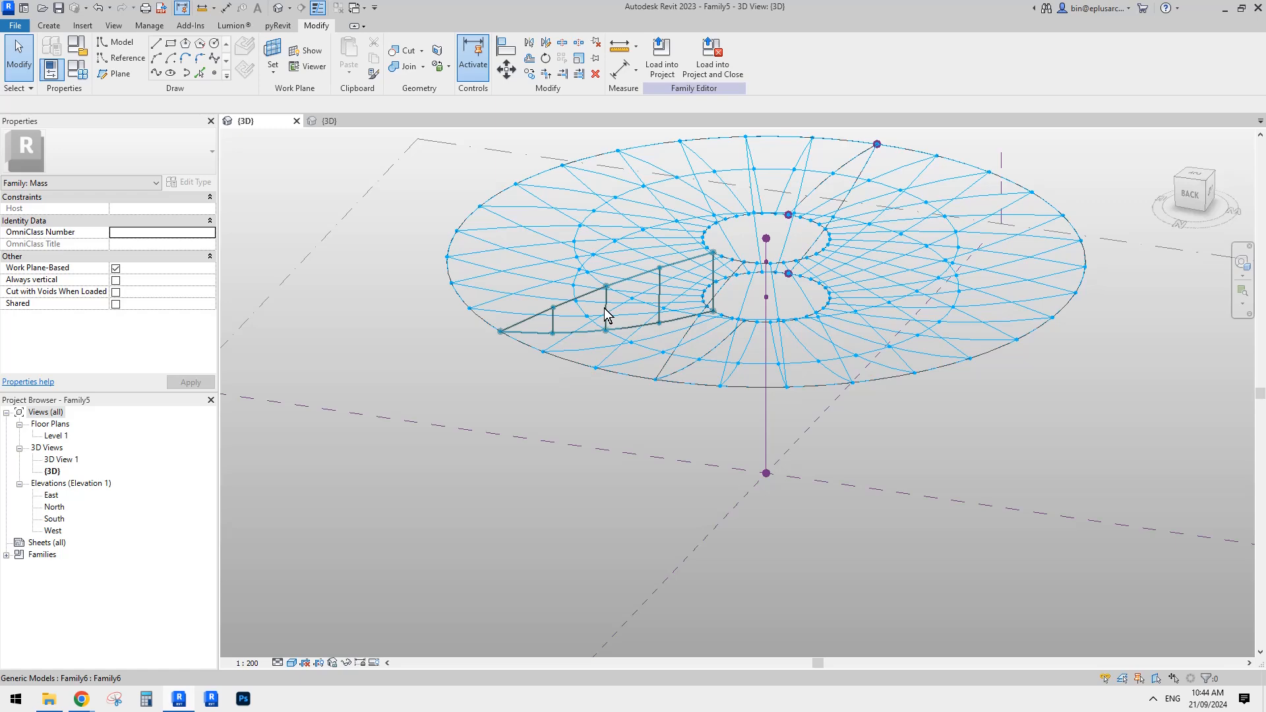
scroll(647, 359, up, 2)
shift+middle_drag(659, 362, 638, 398)
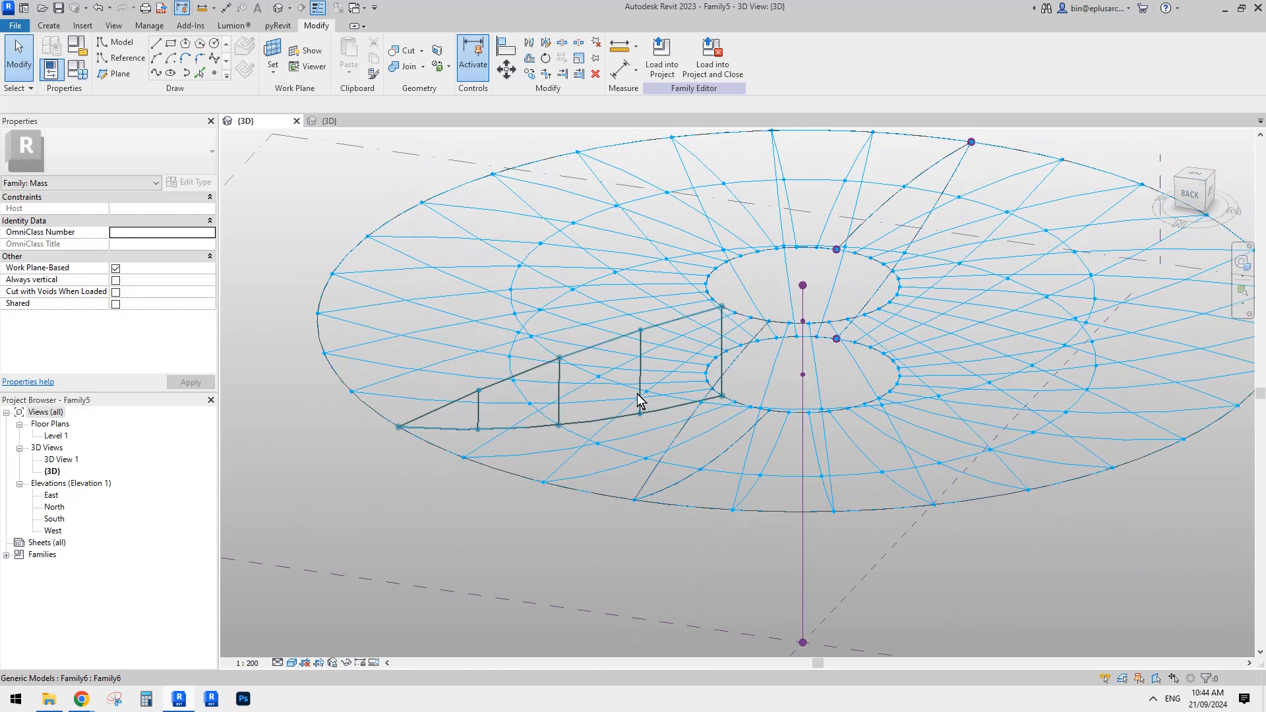
scroll(640, 398, down, 2)
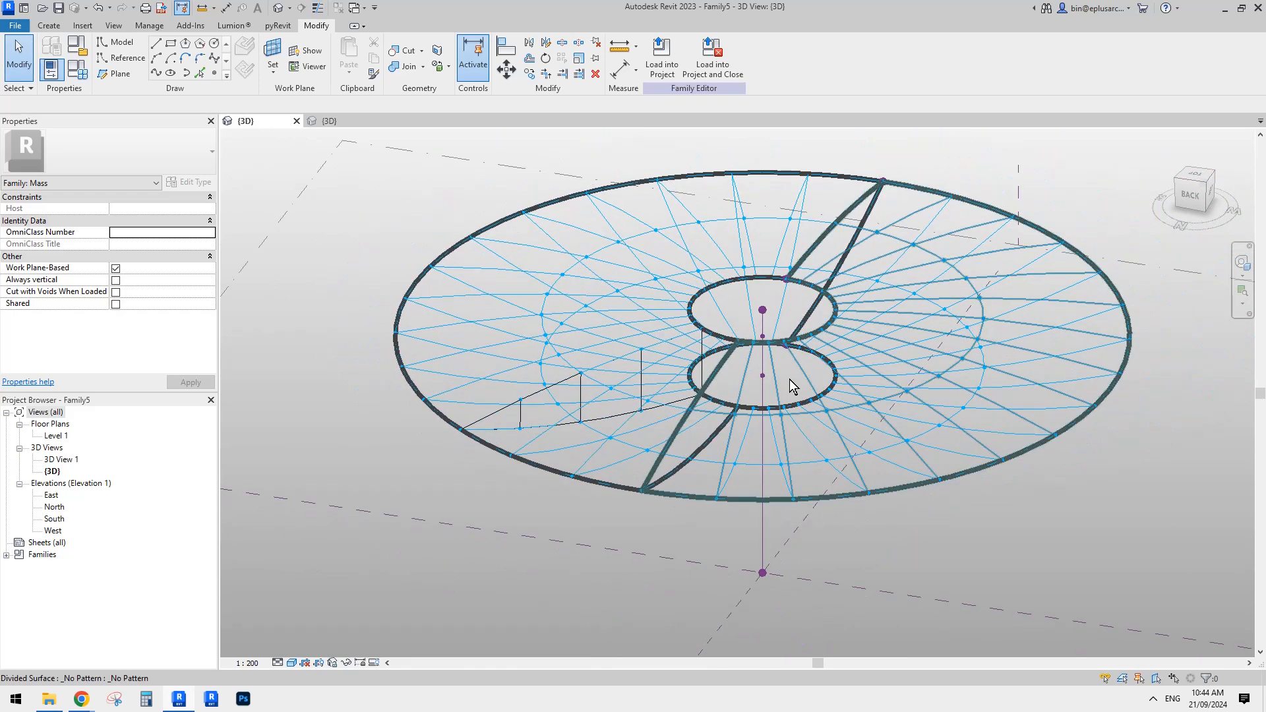
click(249, 663)
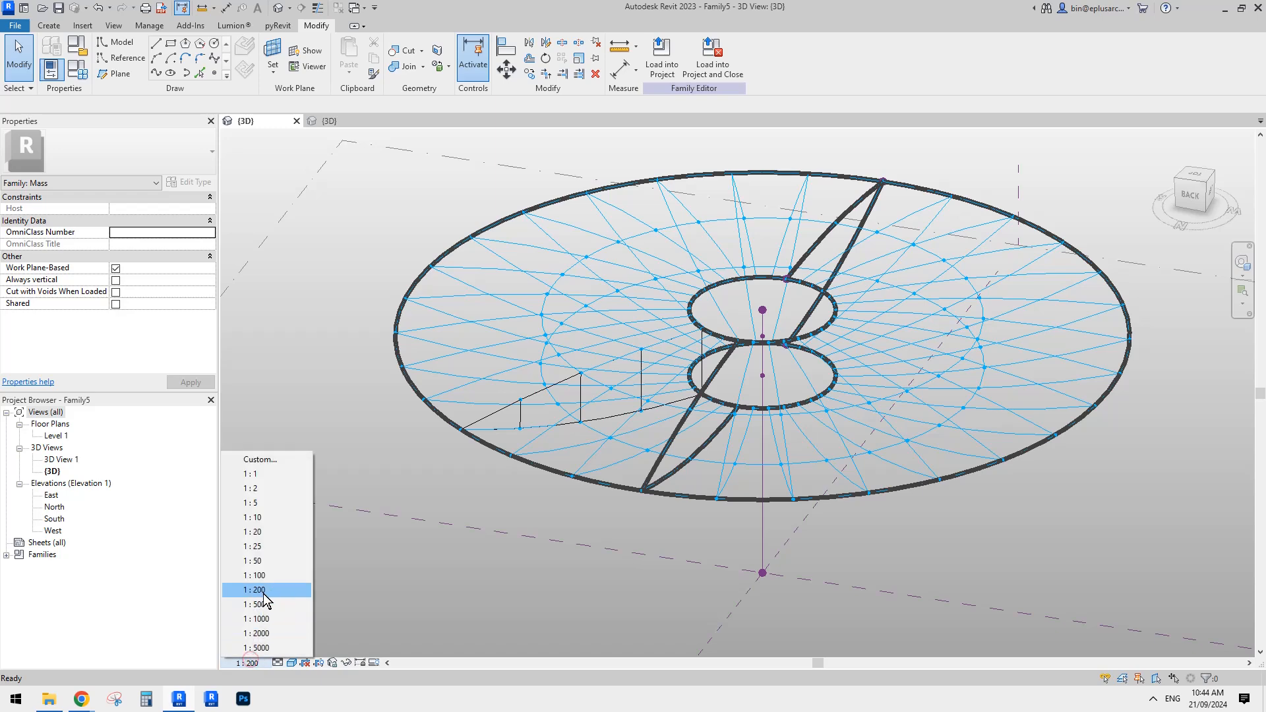
click(258, 576)
Repeat the placed Family6 truss component around its half of the ring's divided surfaces
scroll(587, 453, up, 4)
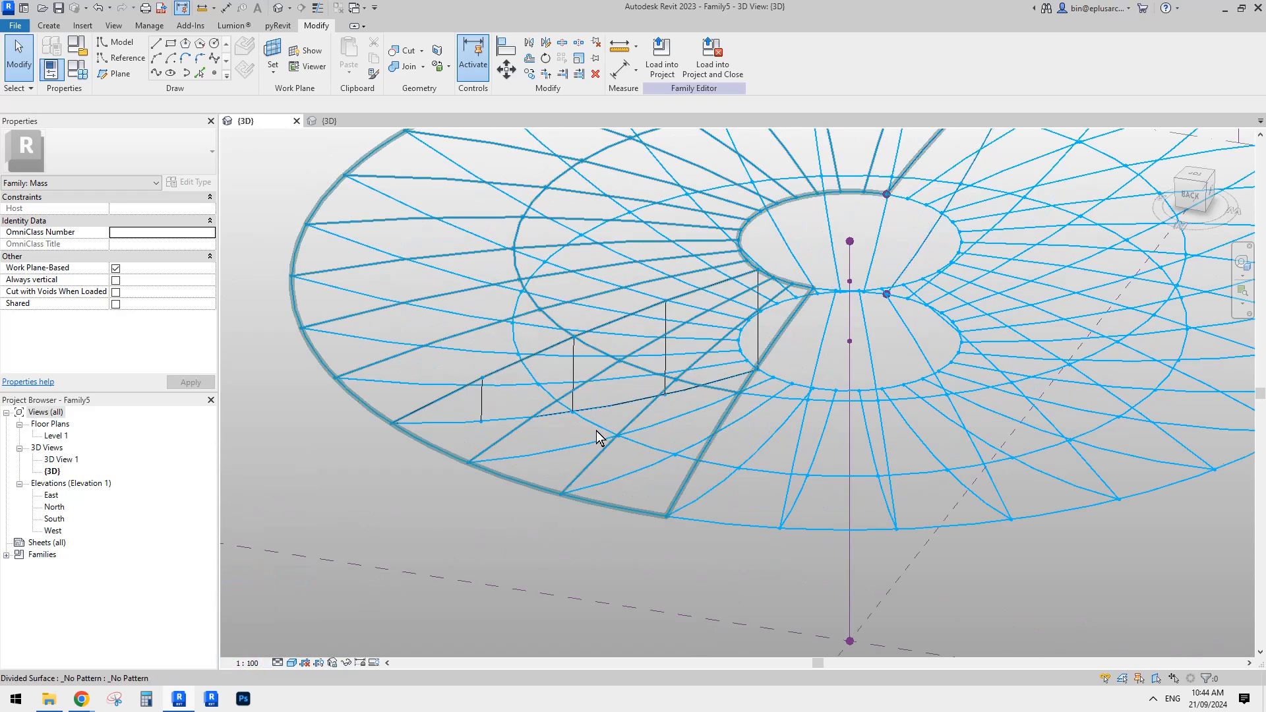
click(575, 367)
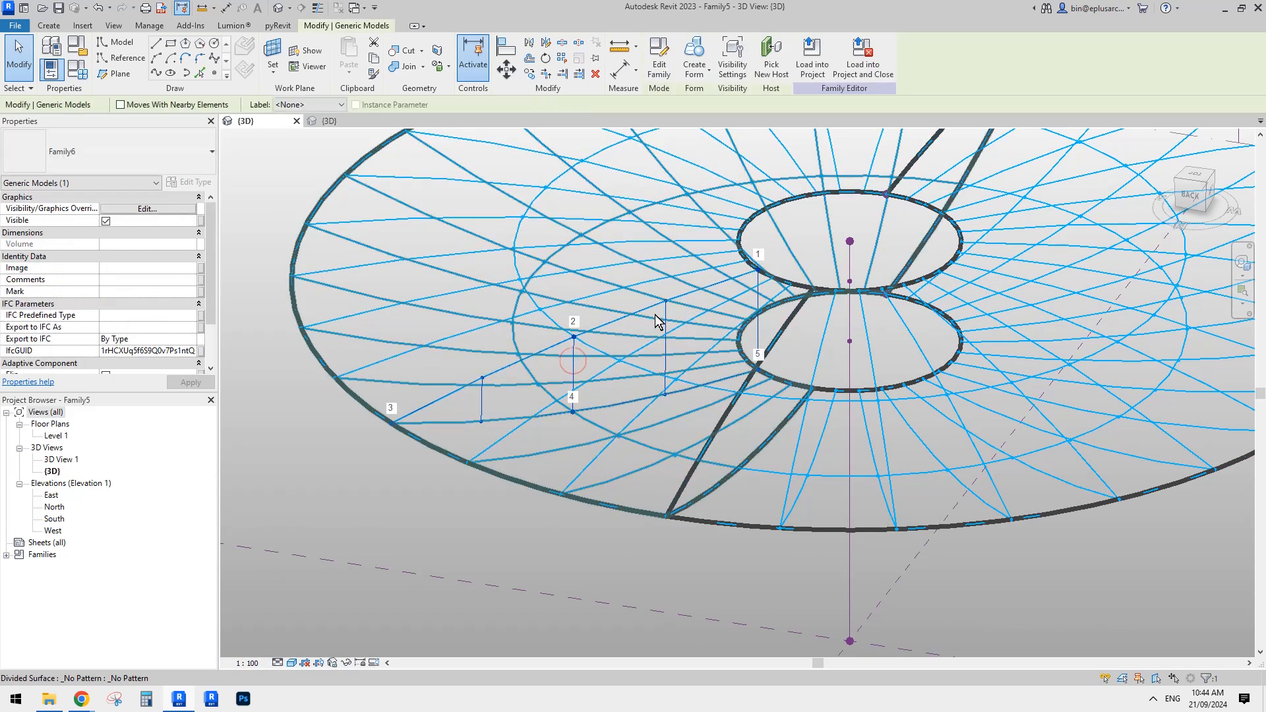
scroll(644, 390, down, 1)
middle_drag(657, 264, 640, 279)
middle_drag(558, 425, 548, 449)
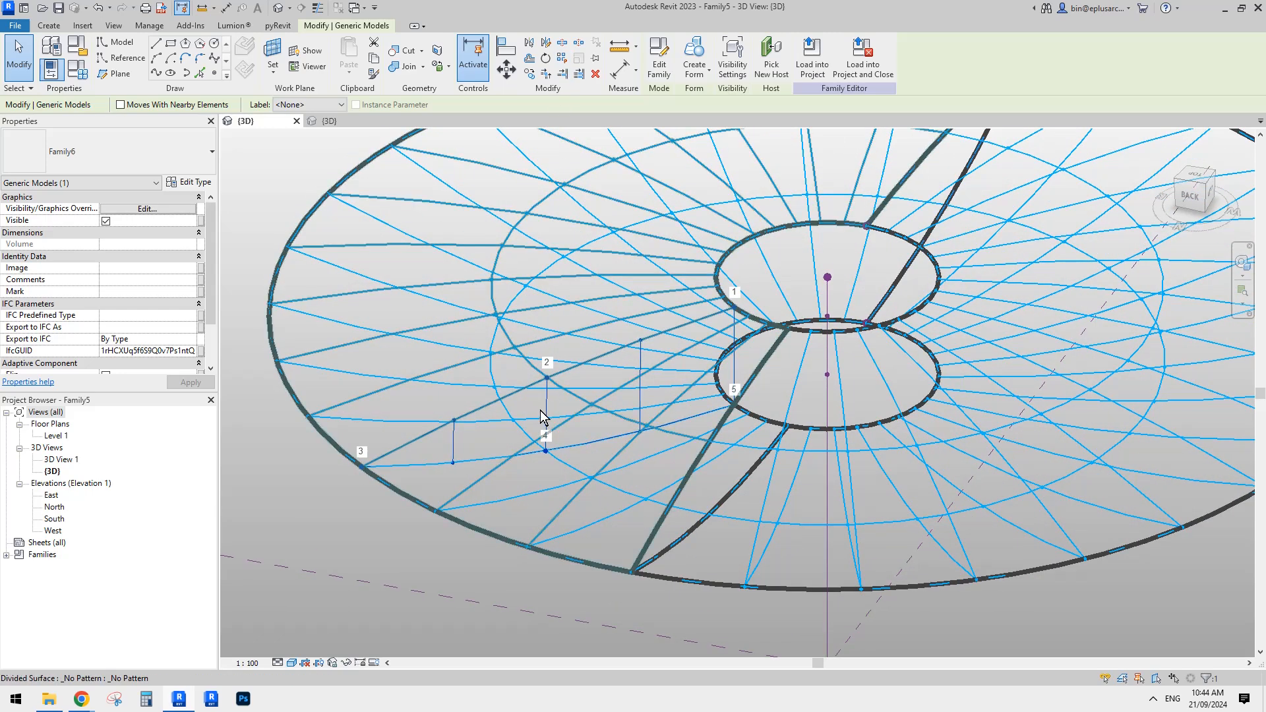
click(569, 59)
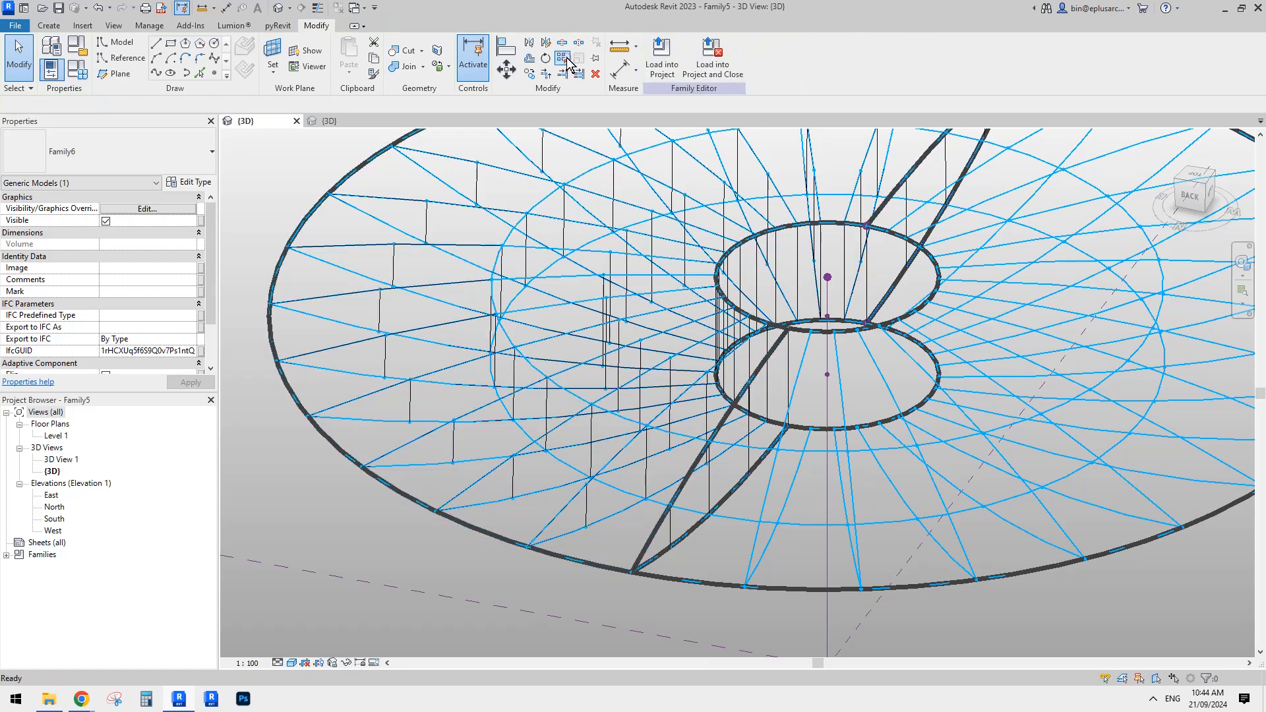
Temporarily isolate the repeated trusses to examine them, and reset the temporary isolation
scroll(584, 254, down, 2)
shift+middle_drag(634, 296, 608, 288)
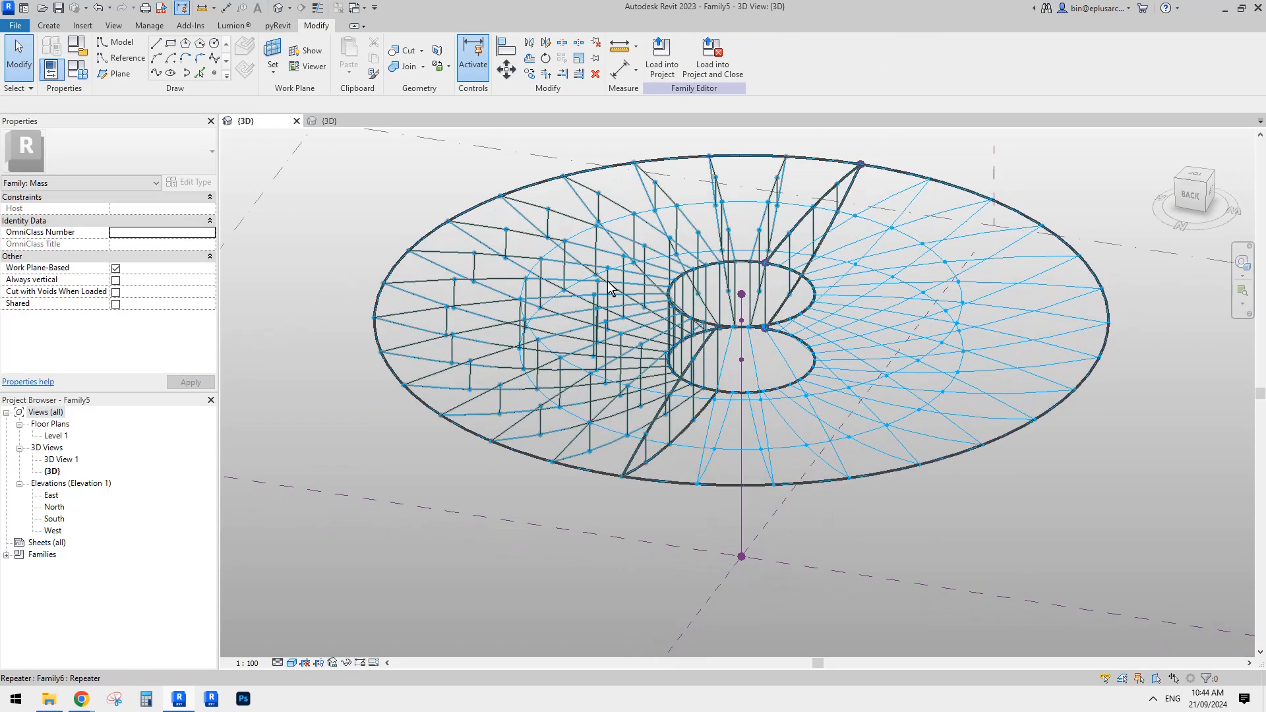
click(550, 228)
key(h)
key(i)
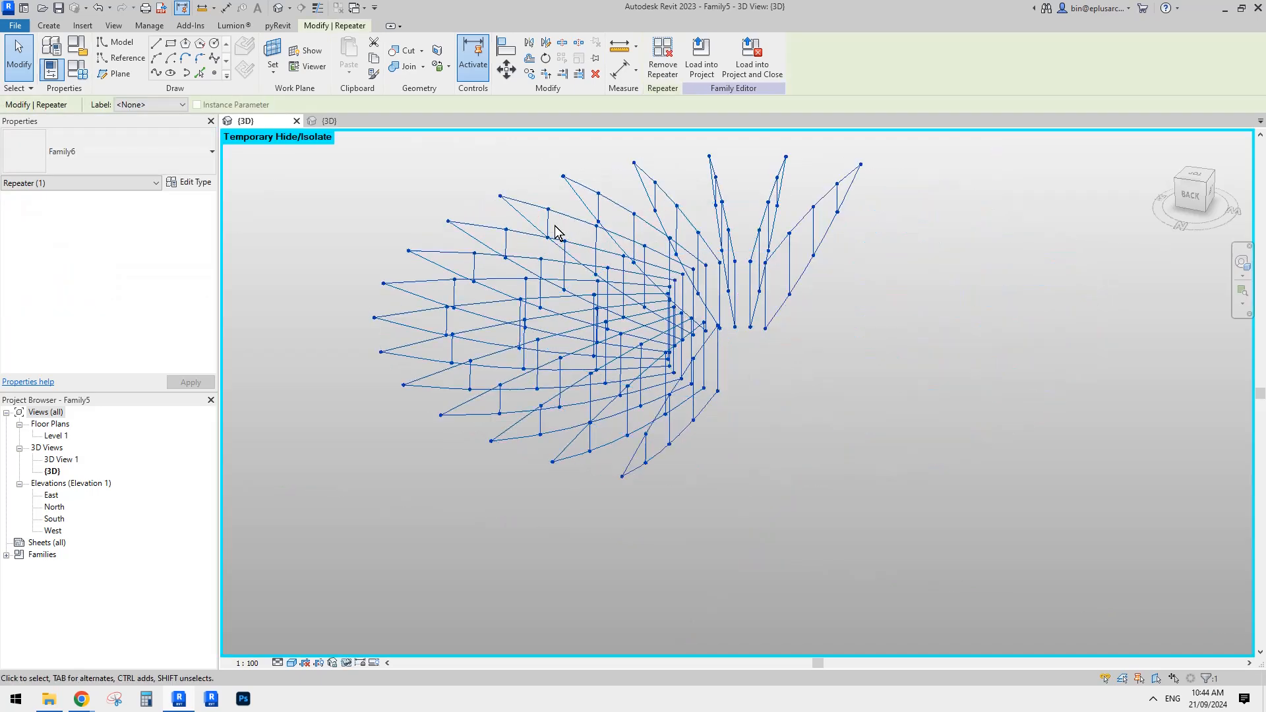
click(928, 405)
shift+middle_drag(928, 405, 712, 462)
key(h)
key(r)
Place a second Family6 truss component on the upper and lower surface nodes of the ring's empty half
click(48, 25)
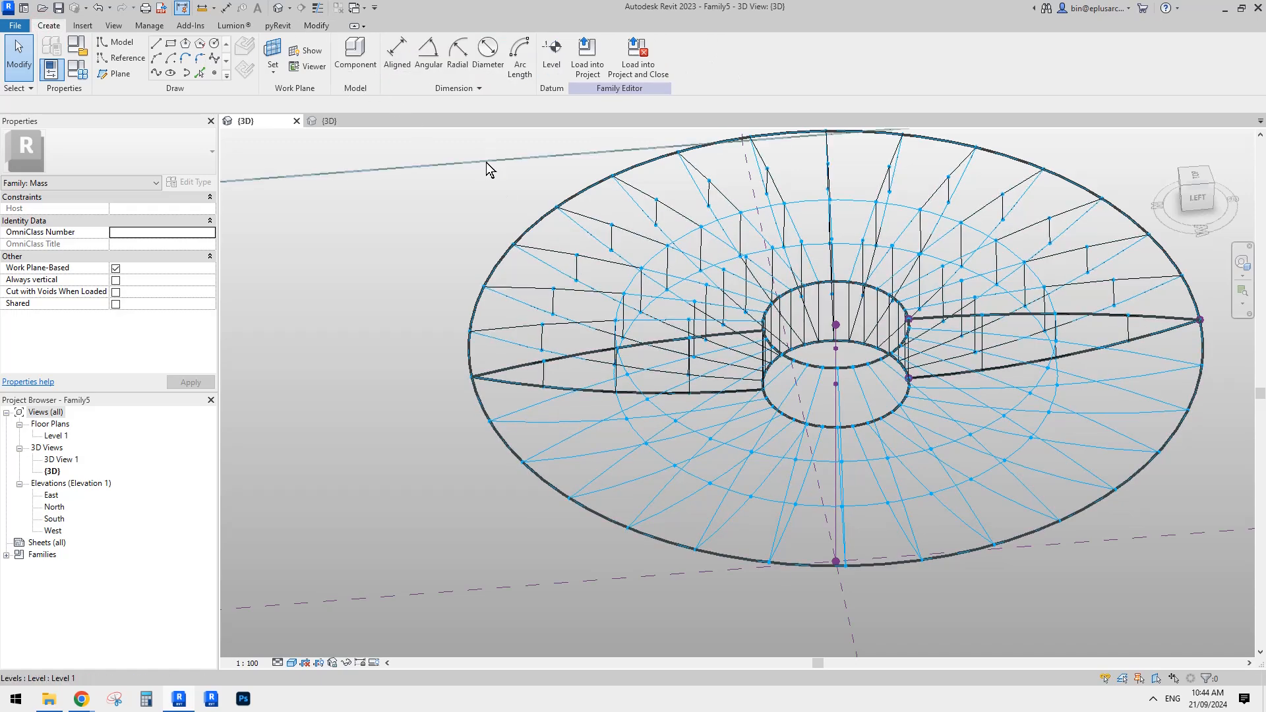
middle_drag(718, 301, 809, 317)
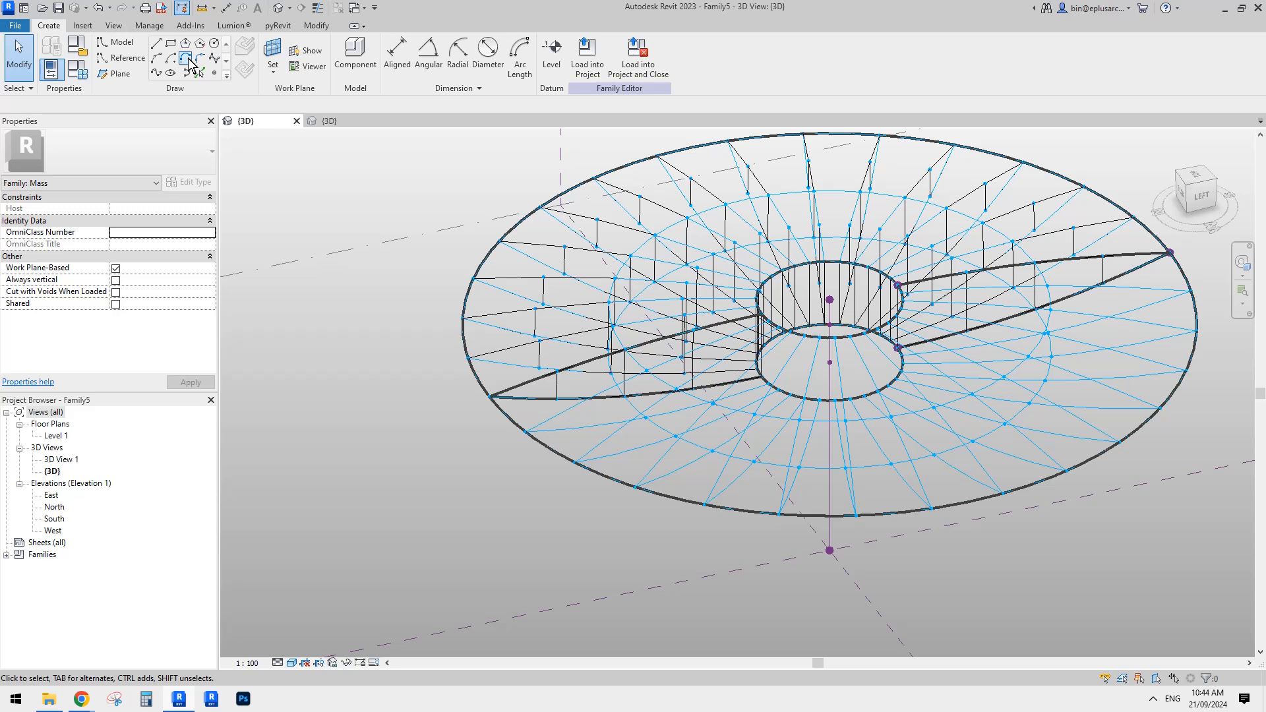
key(c)
key(m)
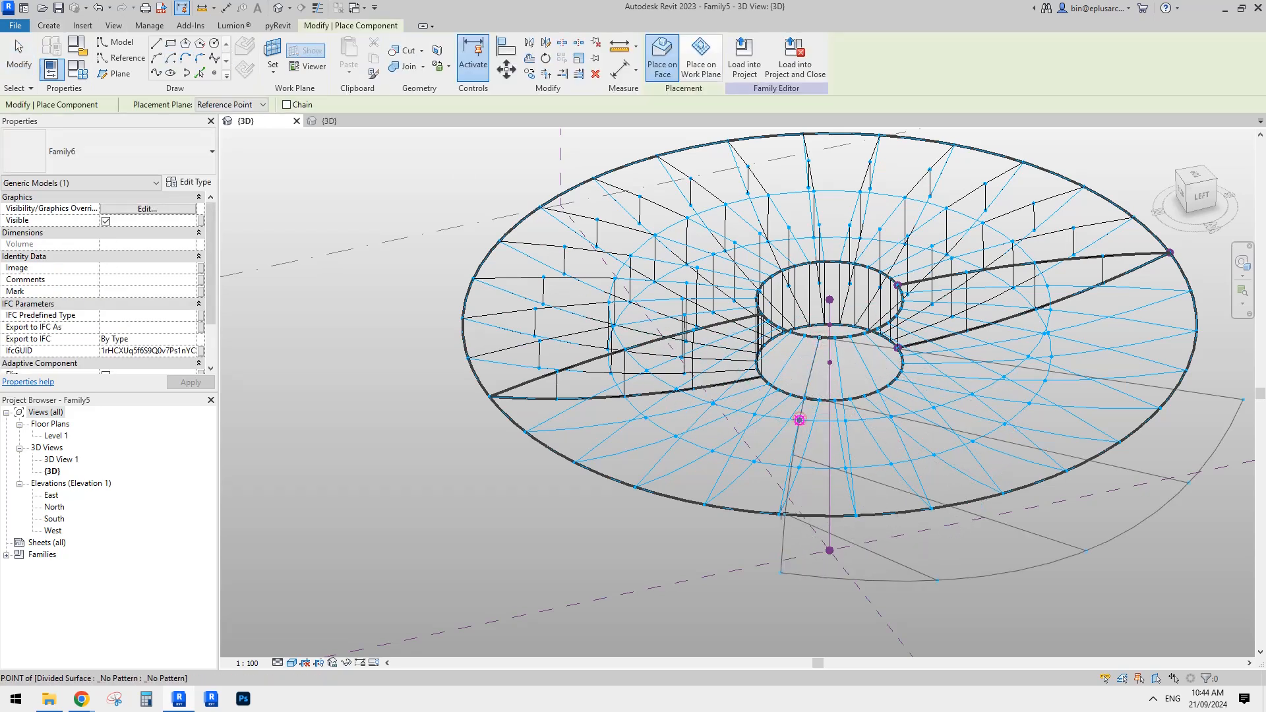
click(799, 419)
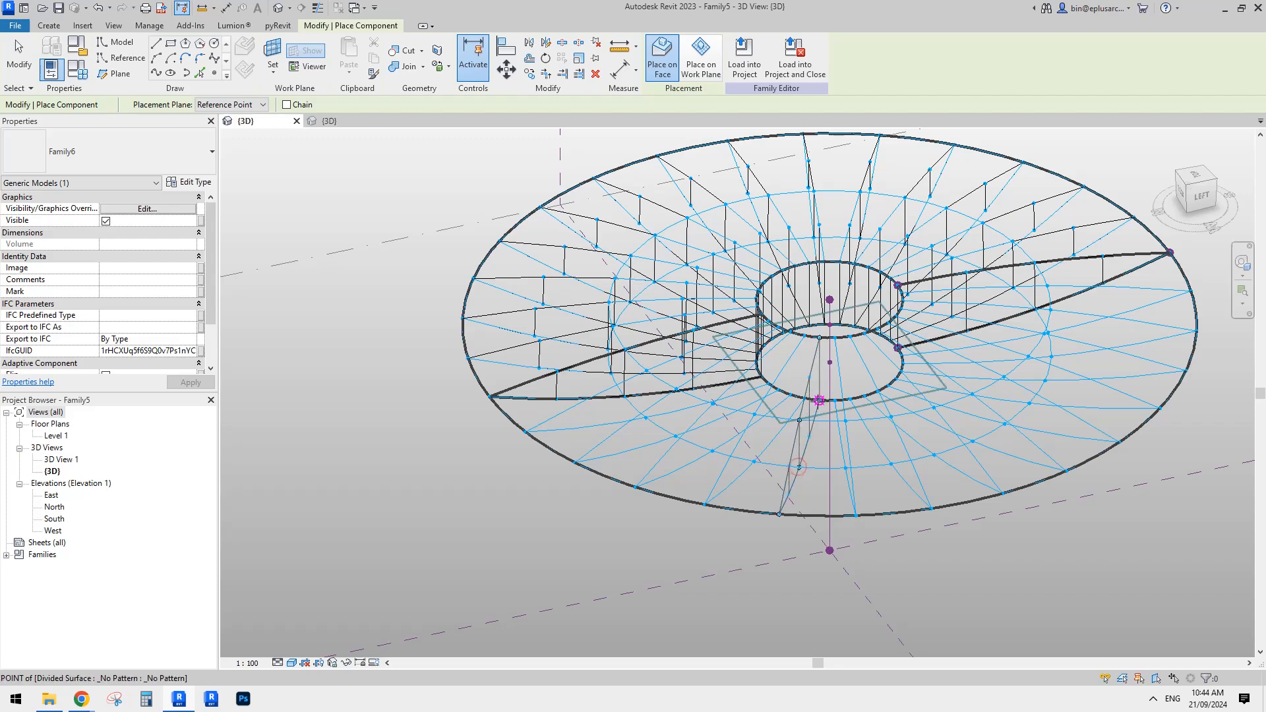
click(798, 467)
click(818, 401)
Repeat the second truss component around the remaining half of the ring
shift+middle_drag(818, 404, 845, 426)
click(563, 58)
scroll(891, 317, down, 2)
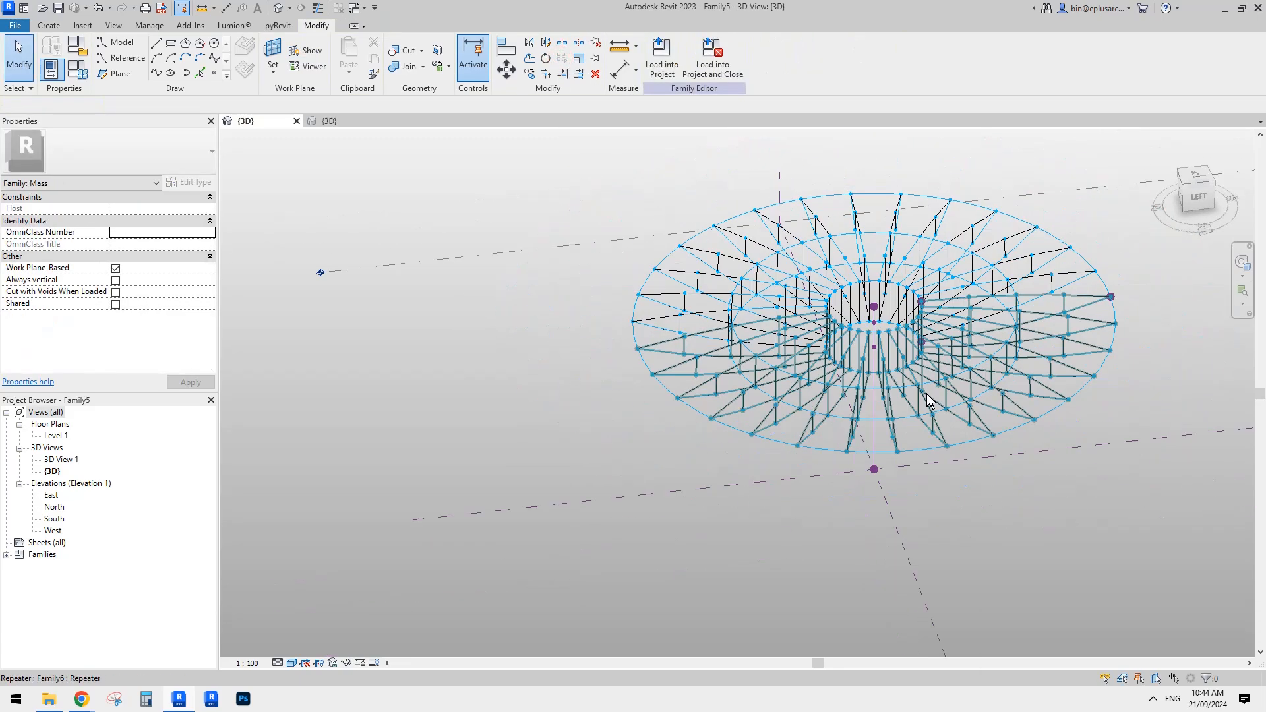
mouse_move(927, 400)
shift+middle_down()
mouse_move(1056, 243)
mouse_move(1042, 393)
mouse_move(1039, 283)
mouse_move(871, 403)
mouse_move(874, 419)
mouse_move(950, 412)
shift+middle_up()
scroll(890, 409, up, 2)
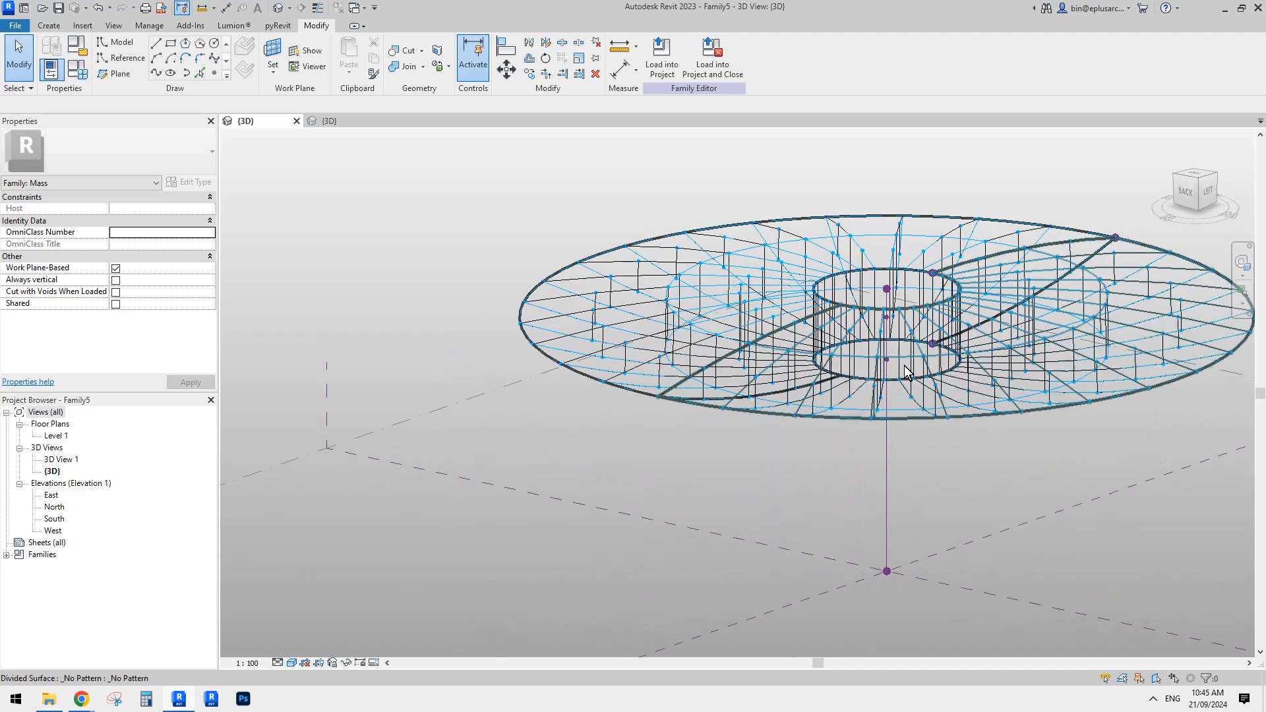
Review the family's height and radius parameters in Family Types without changing them
shift+middle_drag(904, 366, 890, 371)
click(79, 68)
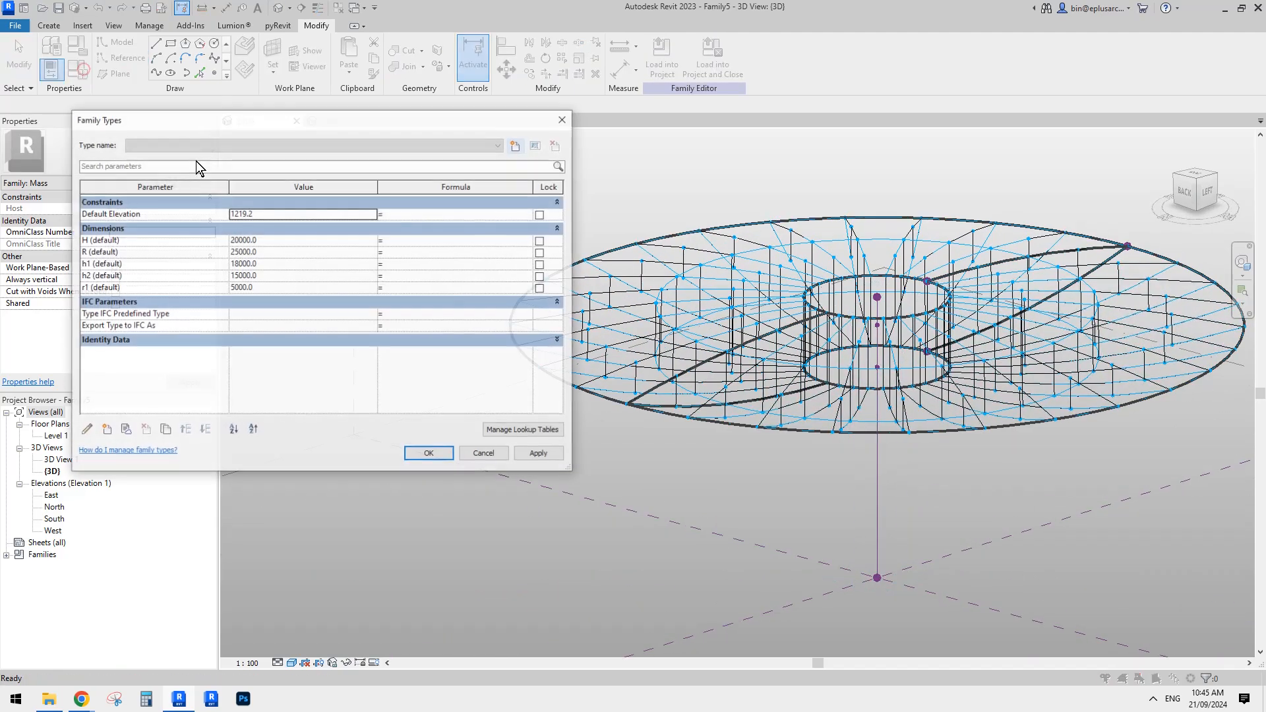
click(560, 122)
Lower the lower inner ring's centre reference point along the vertical line and raise it partway back
shift+middle_drag(847, 455, 880, 410)
scroll(881, 357, up, 2)
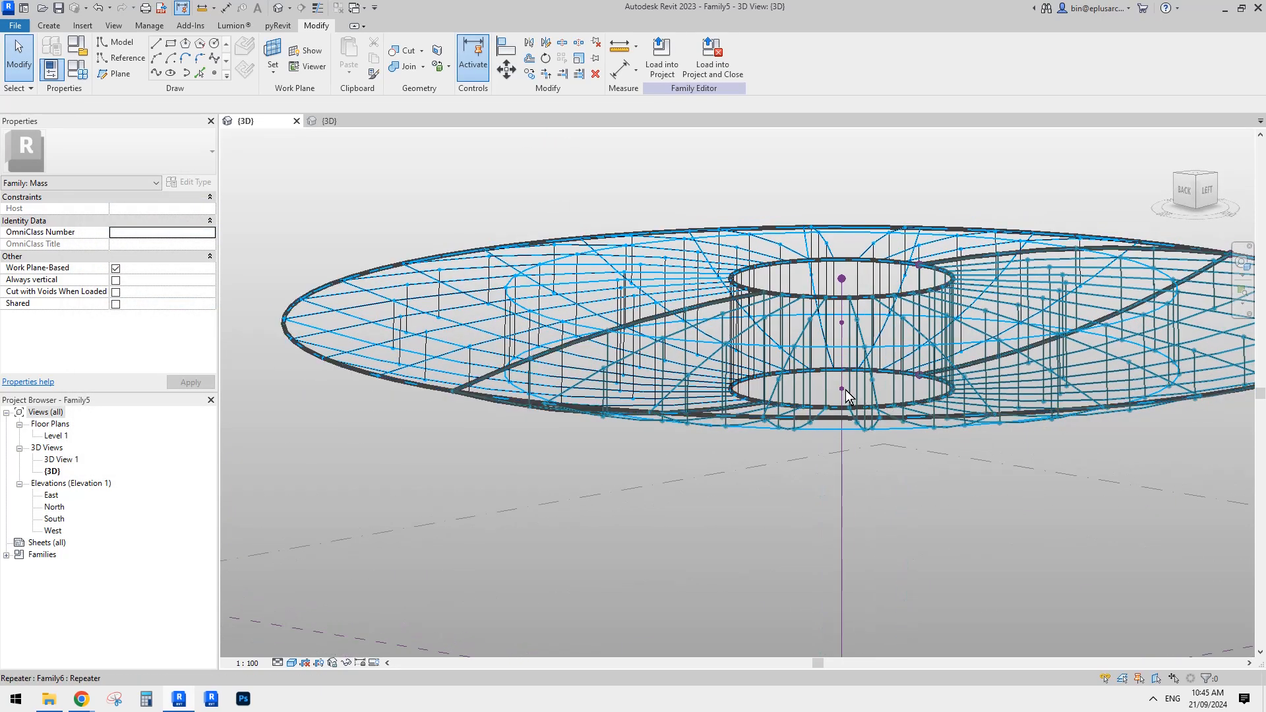
drag(842, 390, 866, 527)
scroll(887, 443, down, 2)
middle_drag(886, 443, 818, 428)
scroll(815, 439, up, 4)
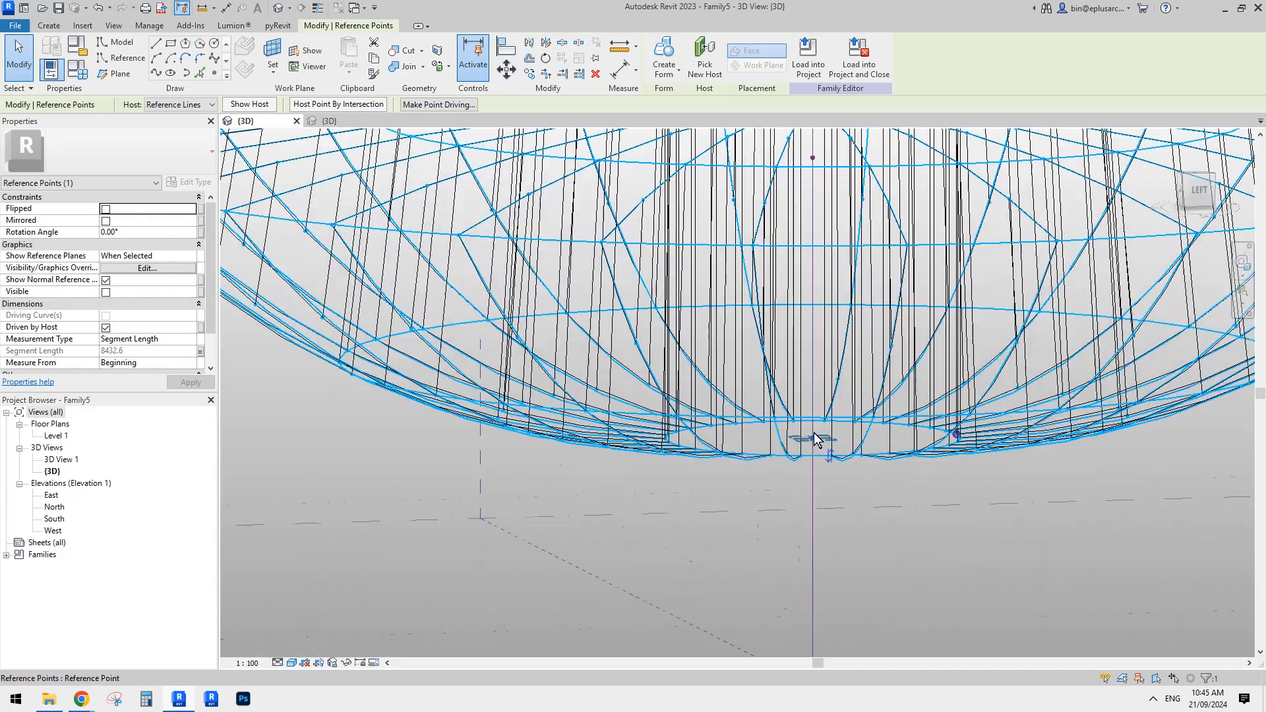
drag(817, 383, 816, 381)
Lower the outer rim's centre reference point along the vertical line to a segment length of about 15842
scroll(817, 382, down, 1)
shift+middle_drag(818, 383, 859, 425)
drag(834, 277, 834, 278)
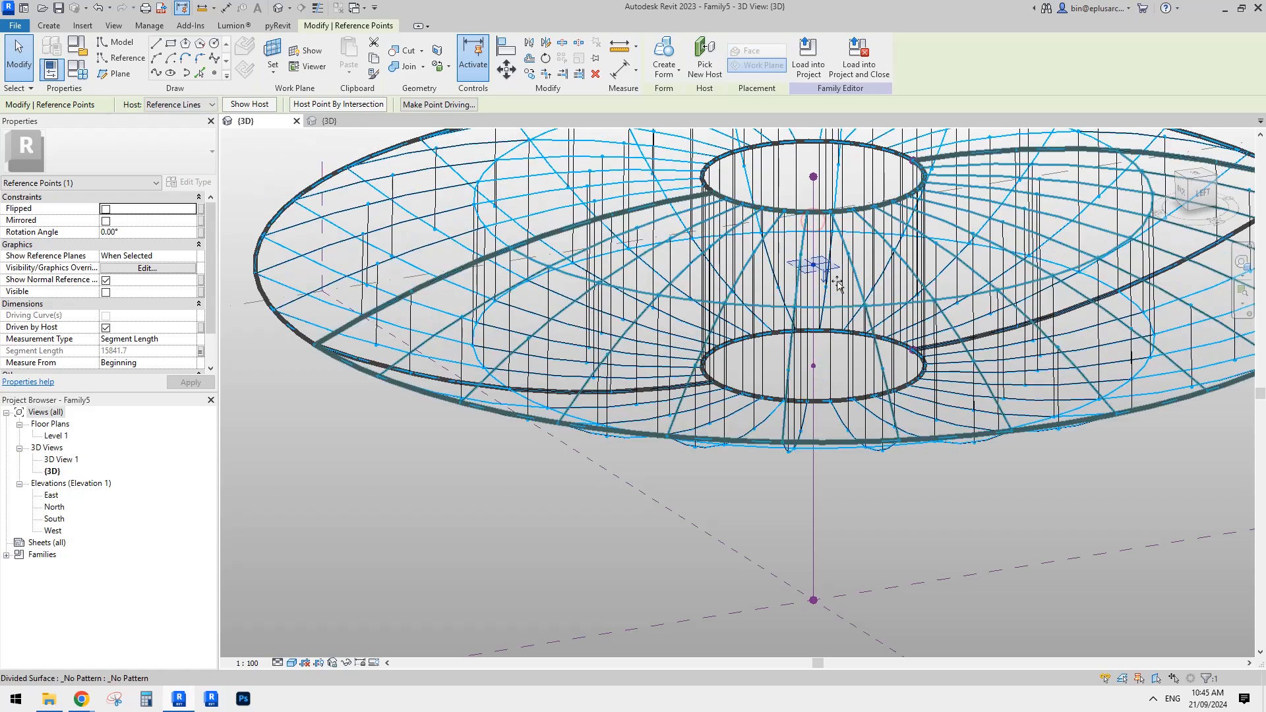
shift+middle_drag(835, 280, 869, 397)
key(Escape)
scroll(926, 328, up, 1)
scroll(911, 370, up, 1)
click(904, 370)
scroll(903, 370, down, 1)
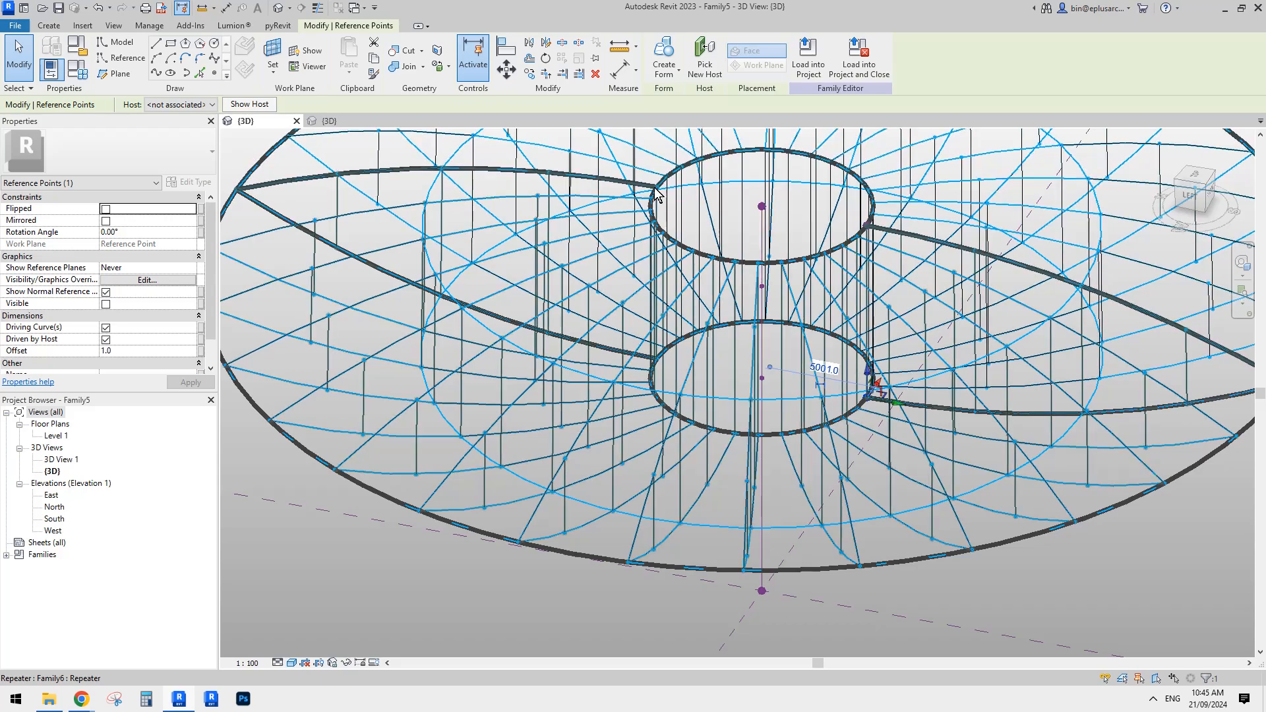
middle_drag(388, 264, 418, 280)
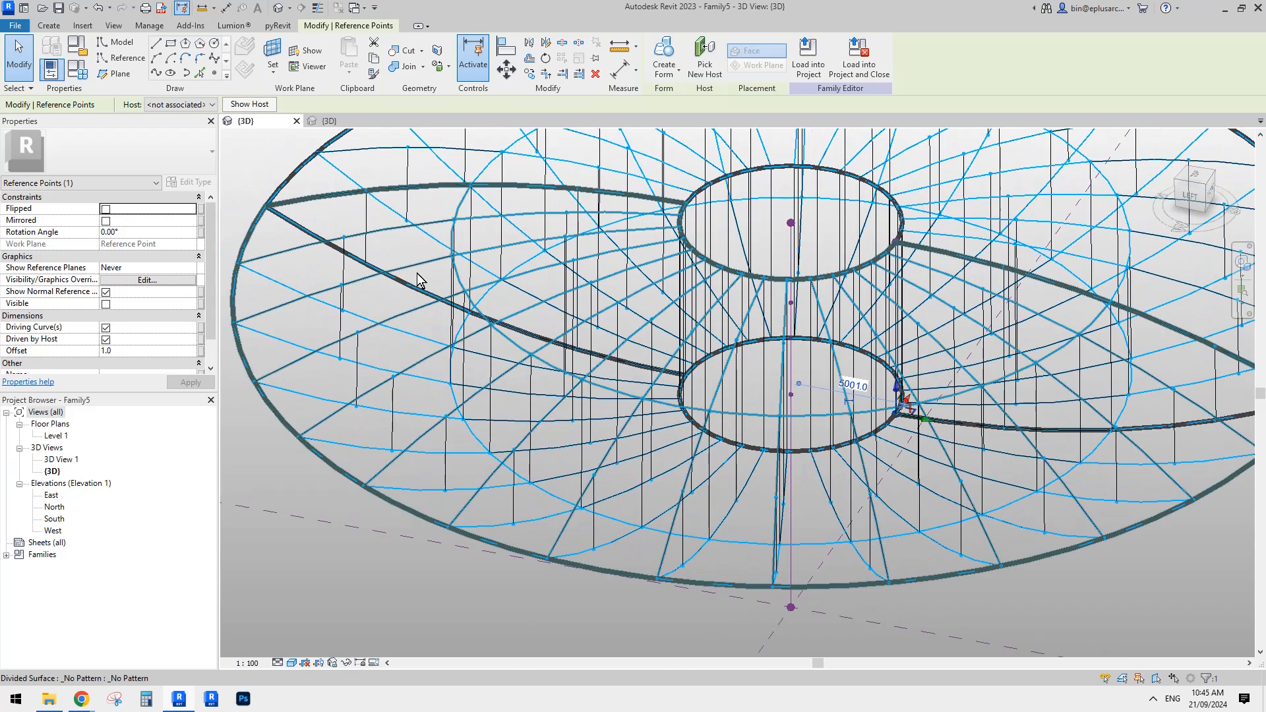
scroll(850, 376, up, 5)
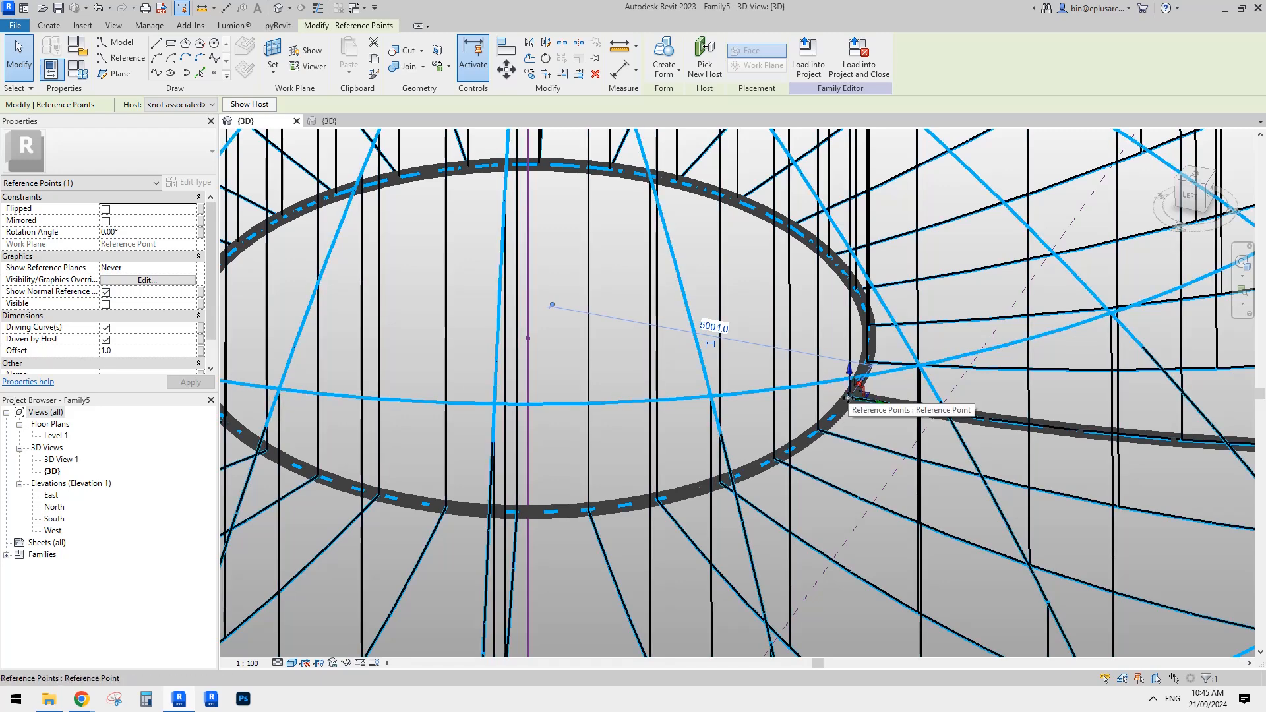
key(Escape)
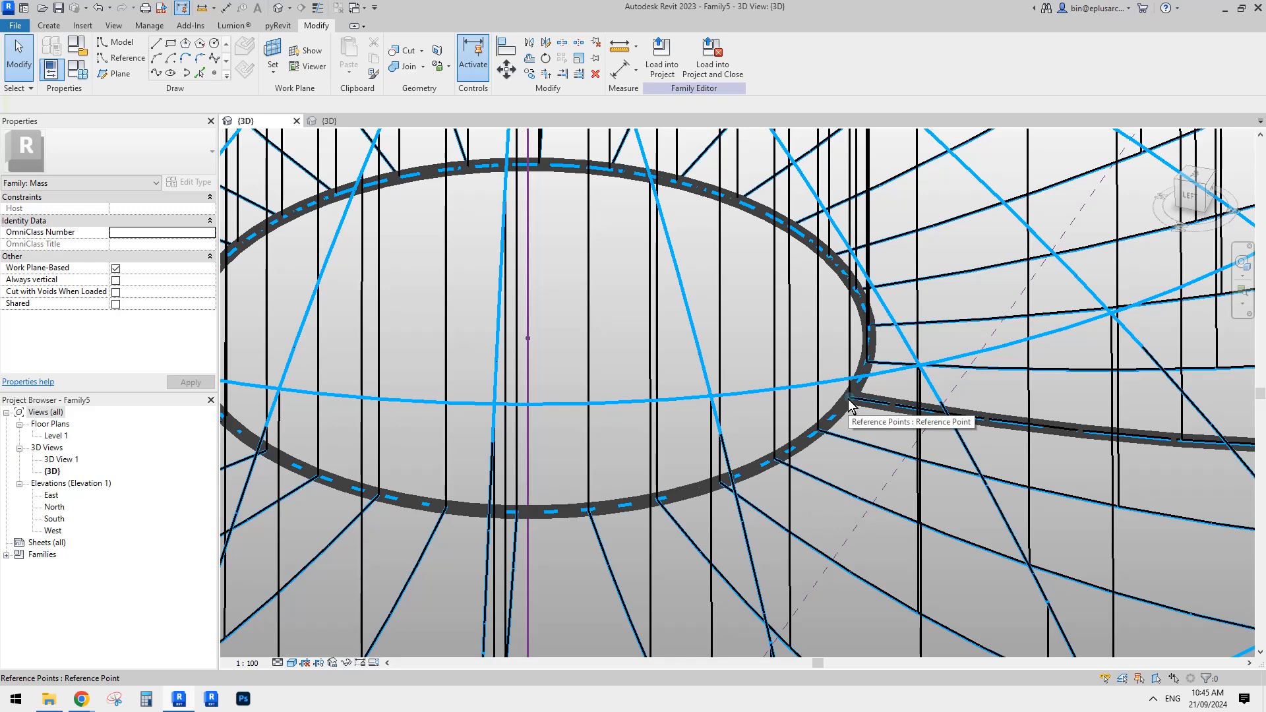
Associate the offset of the lower inner ring's radius point with a new instance parameter named r2 under Dimensions
click(849, 400)
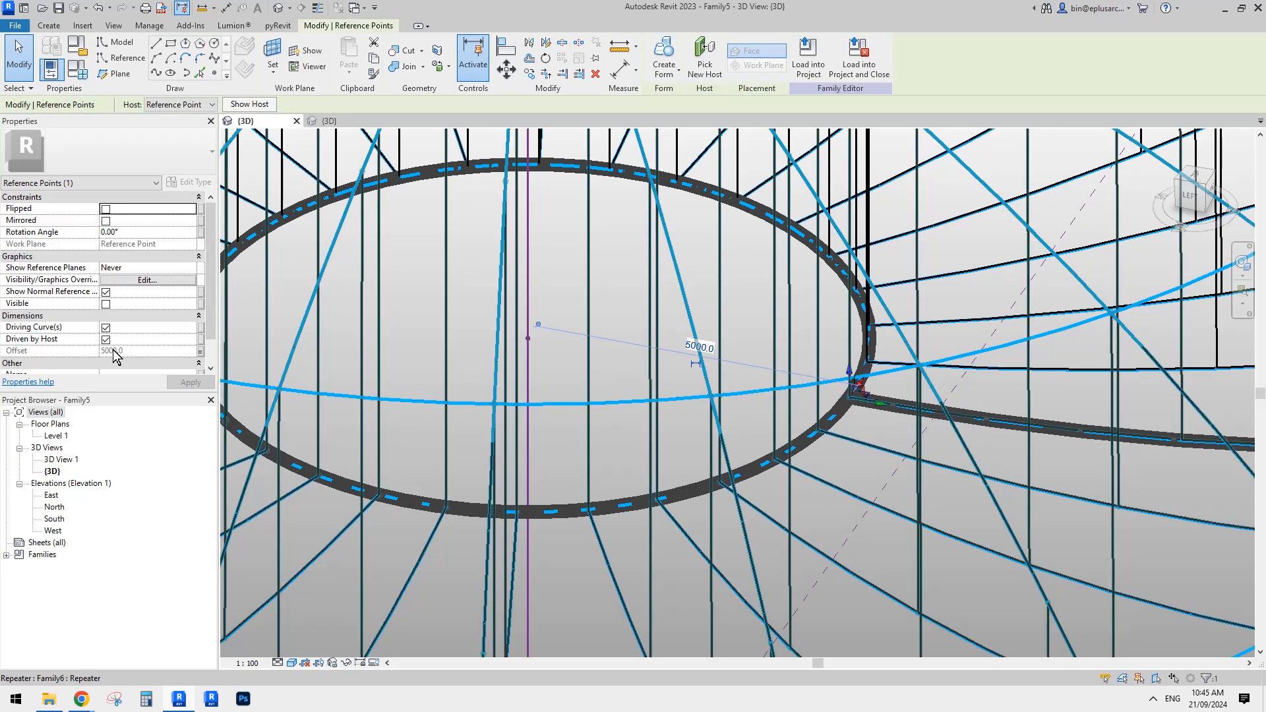
click(201, 352)
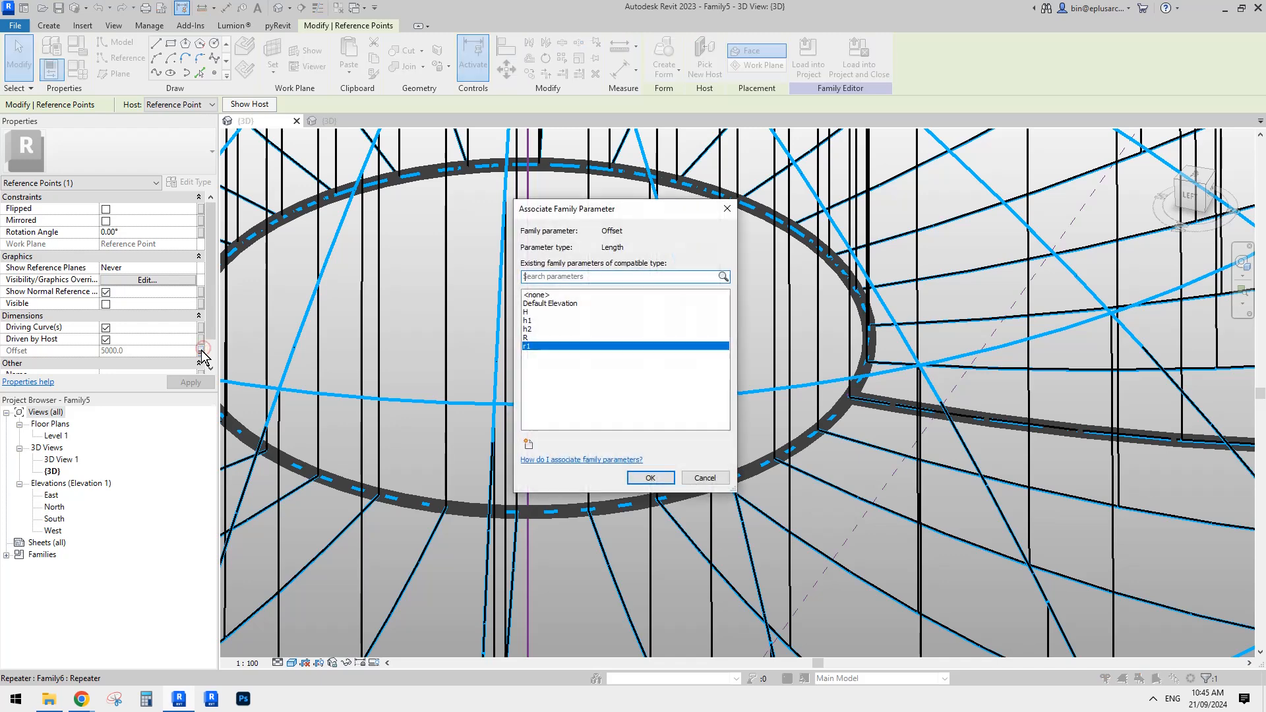
click(528, 443)
text(r2)
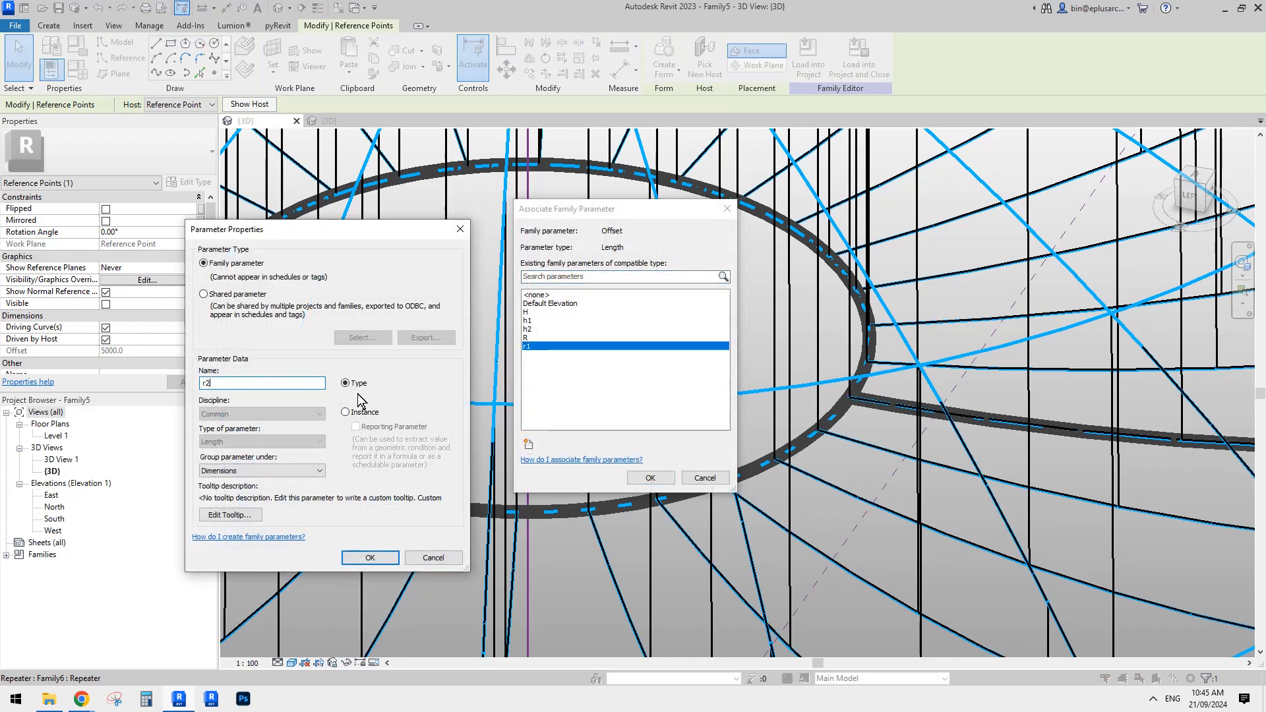
click(355, 414)
click(369, 558)
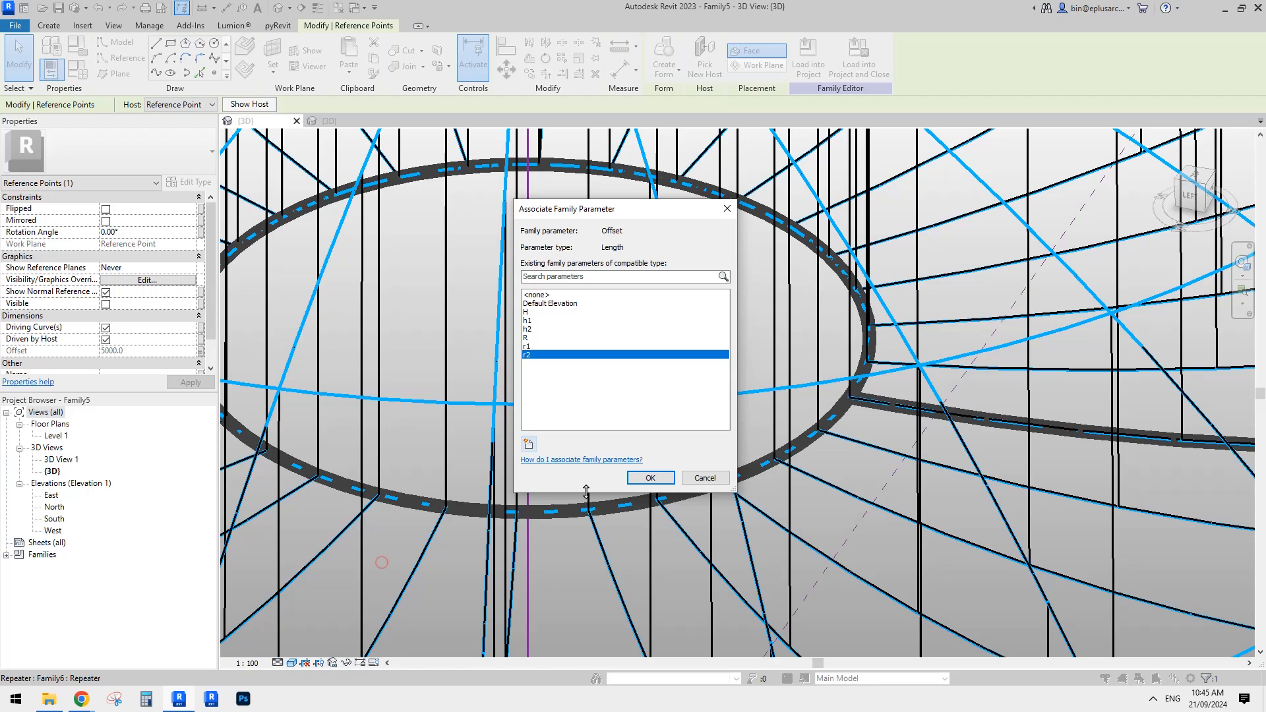
click(647, 478)
Move the lower inner ring's radius point outward to an offset of about 8323
scroll(662, 393, down, 4)
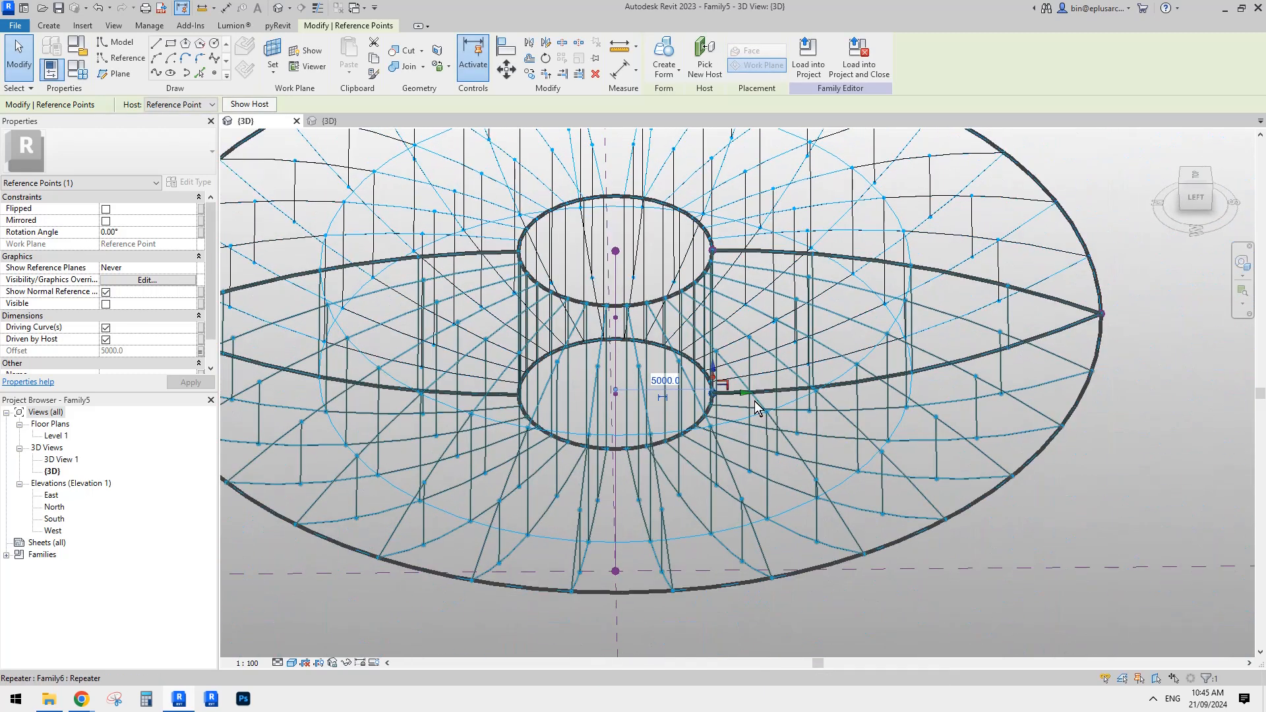
drag(752, 394, 812, 397)
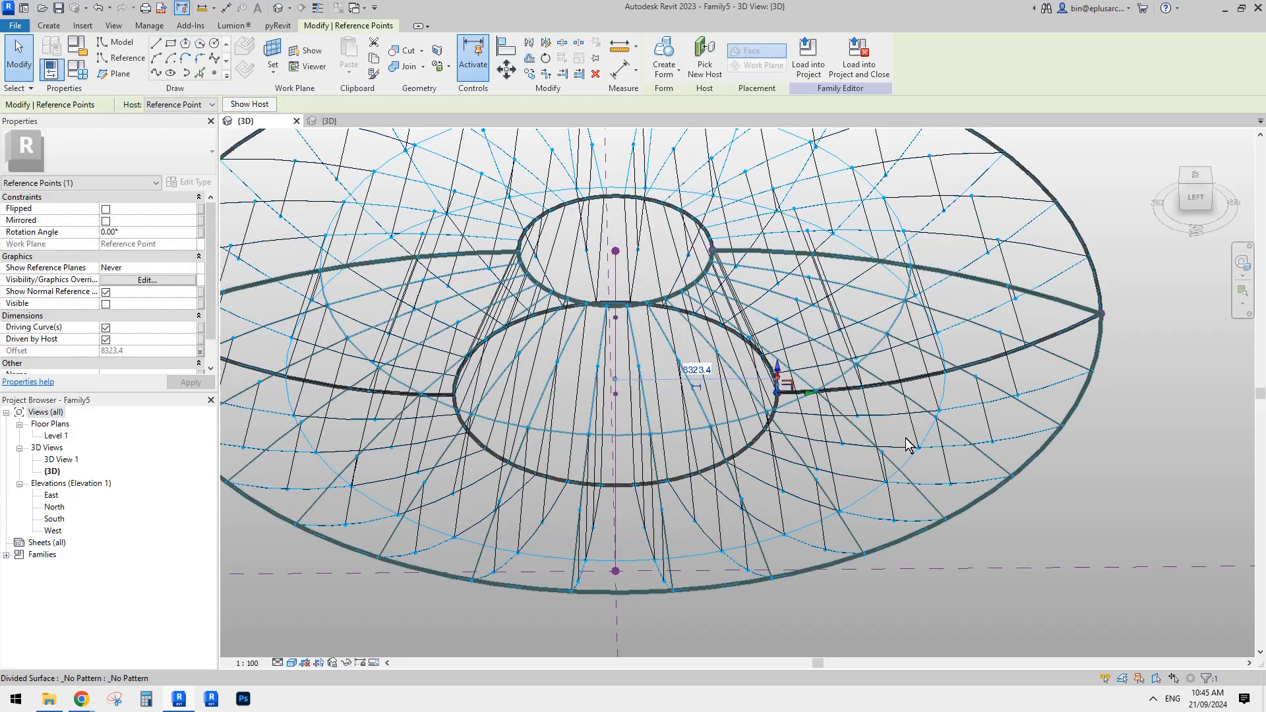
Switch to the Google Docs reference to examine the crossed spoke cable-truss structure diagram, and return to Revit
key(Escape)
scroll(865, 425, down, 2)
shift+middle_drag(844, 496, 870, 309)
shift+middle_drag(853, 376, 787, 425)
scroll(787, 425, up, 1)
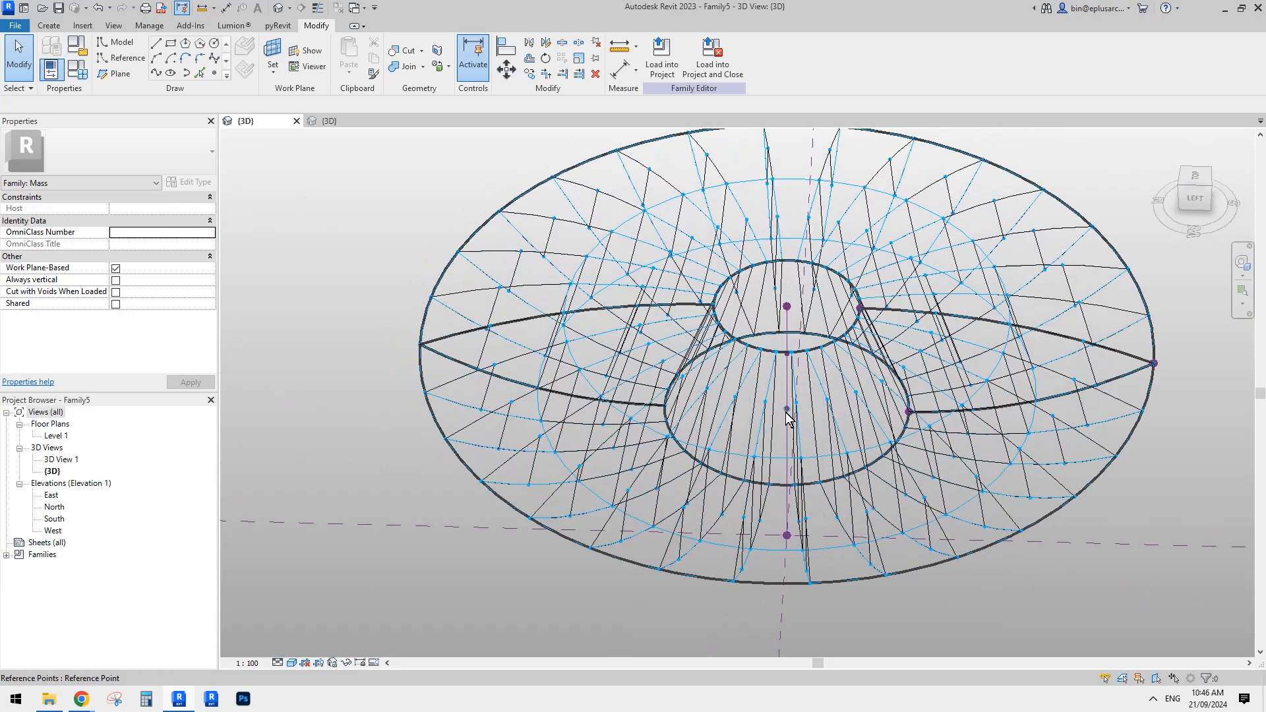
mouse_move(94, 701)
click(333, 643)
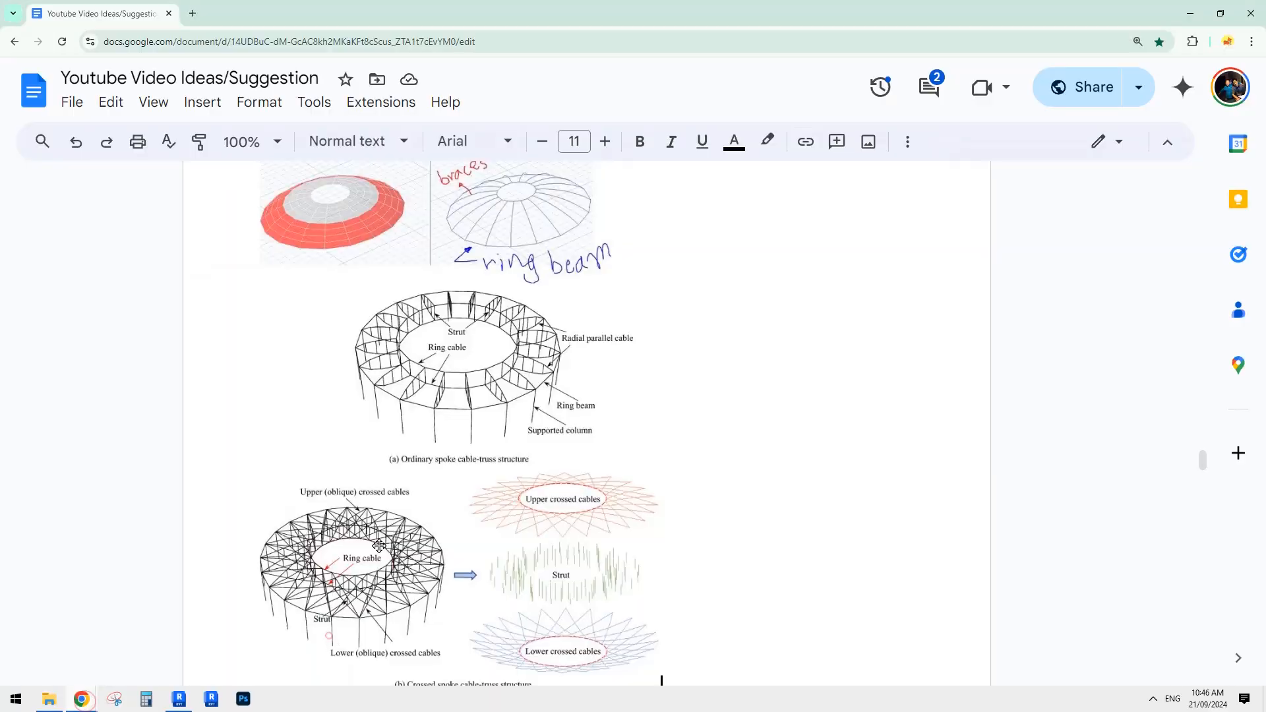
scroll(371, 494, down, 1)
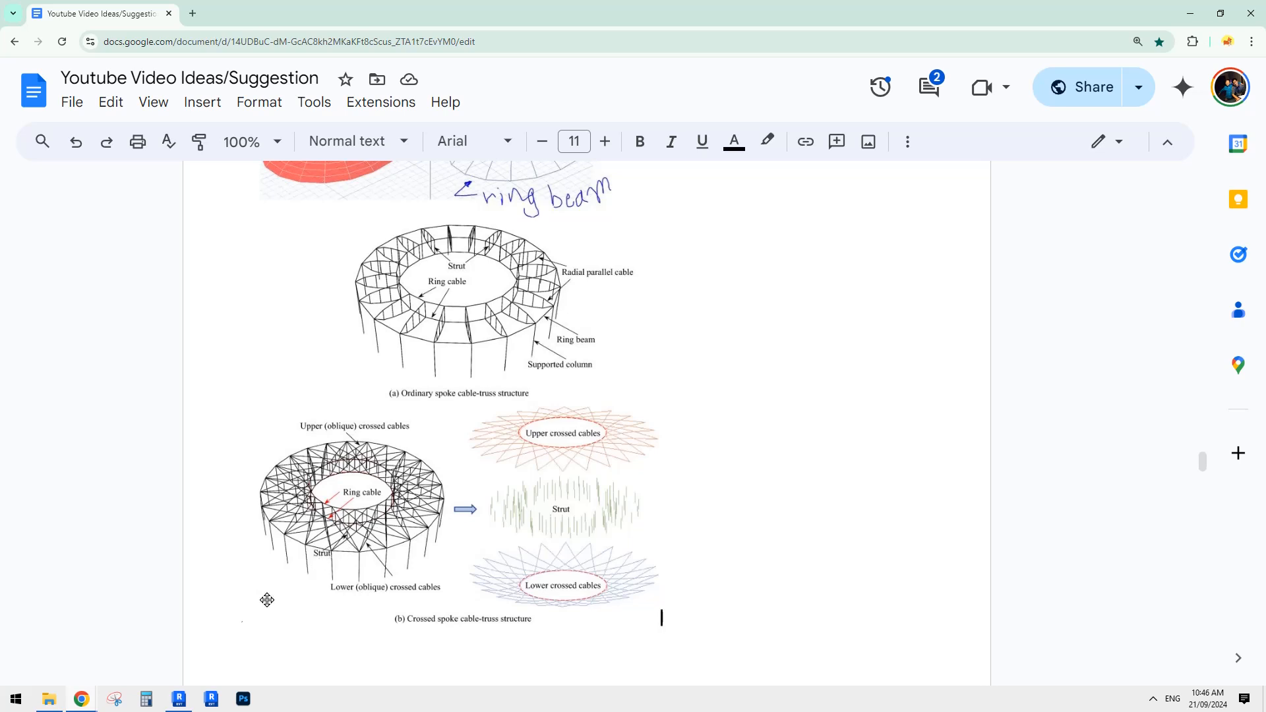
mouse_move(188, 705)
click(186, 642)
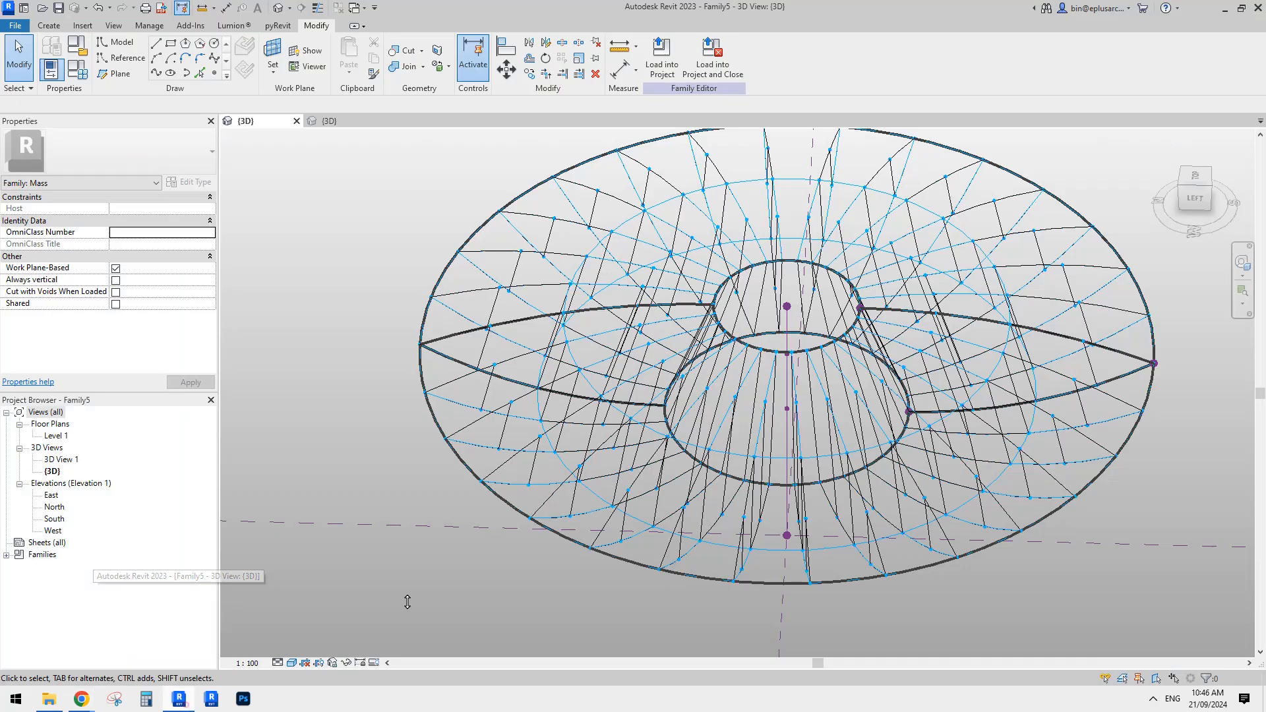
Delete both existing Family6 truss repeaters from the front and back halves of the ring roof
middle_drag(860, 386, 805, 387)
click(804, 389)
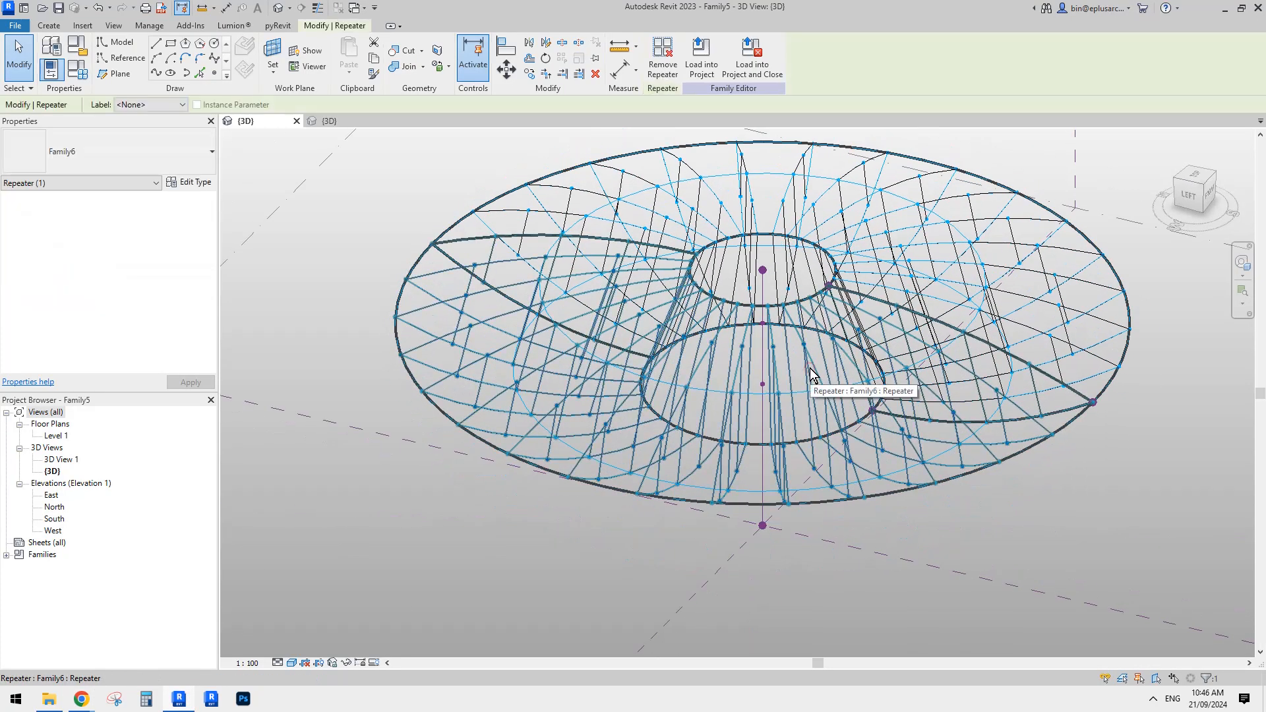
middle_drag(672, 301, 673, 313)
key(Escape)
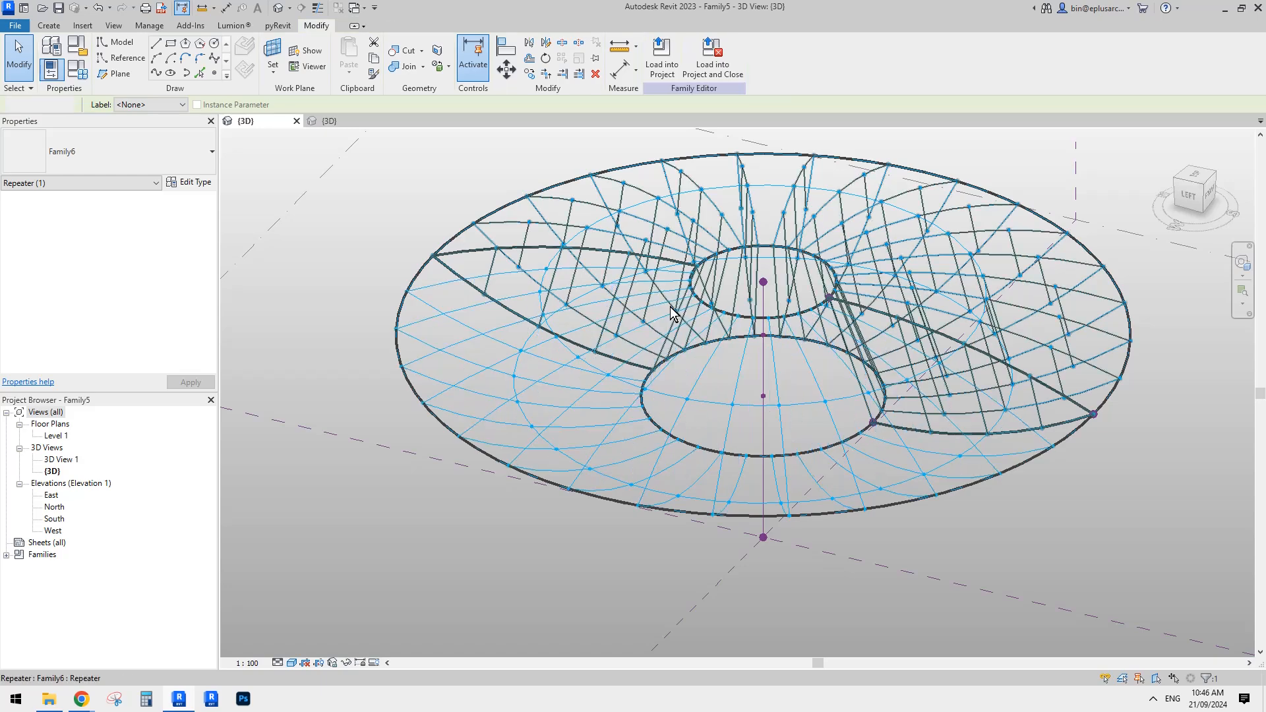
click(611, 243)
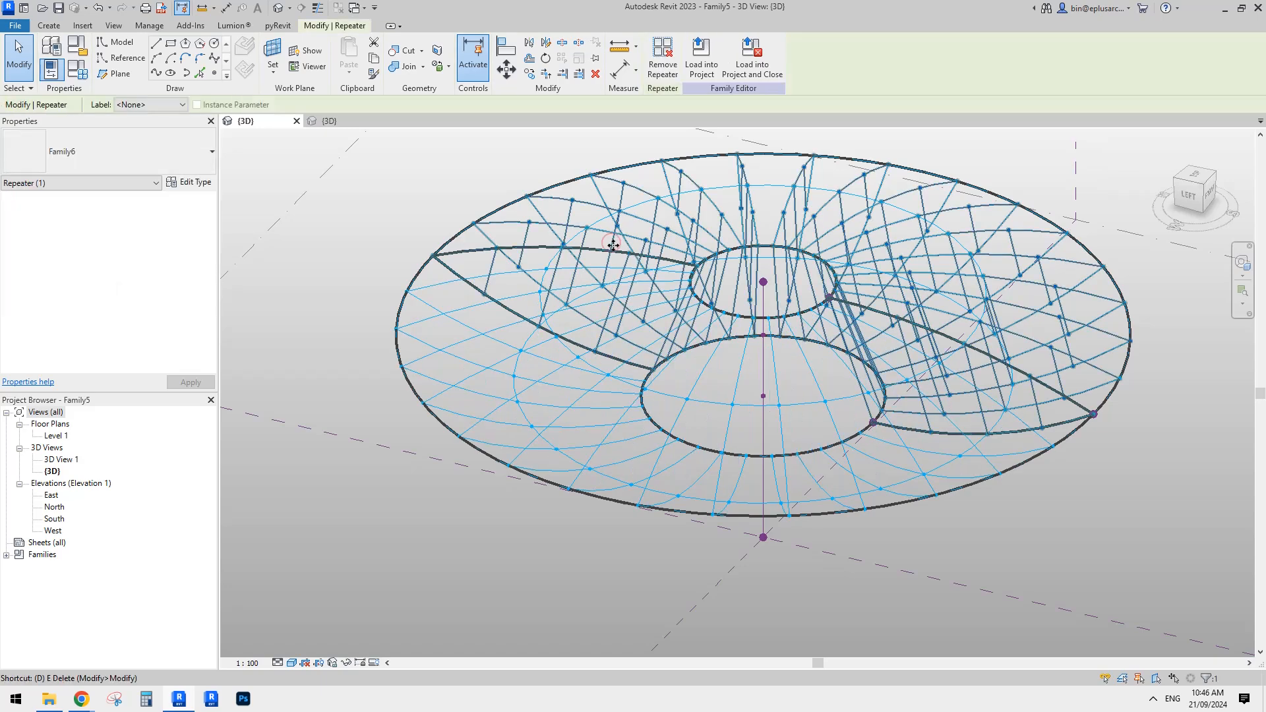
key(Delete)
shift+middle_drag(712, 330, 712, 304)
shift+middle_drag(719, 354, 690, 367)
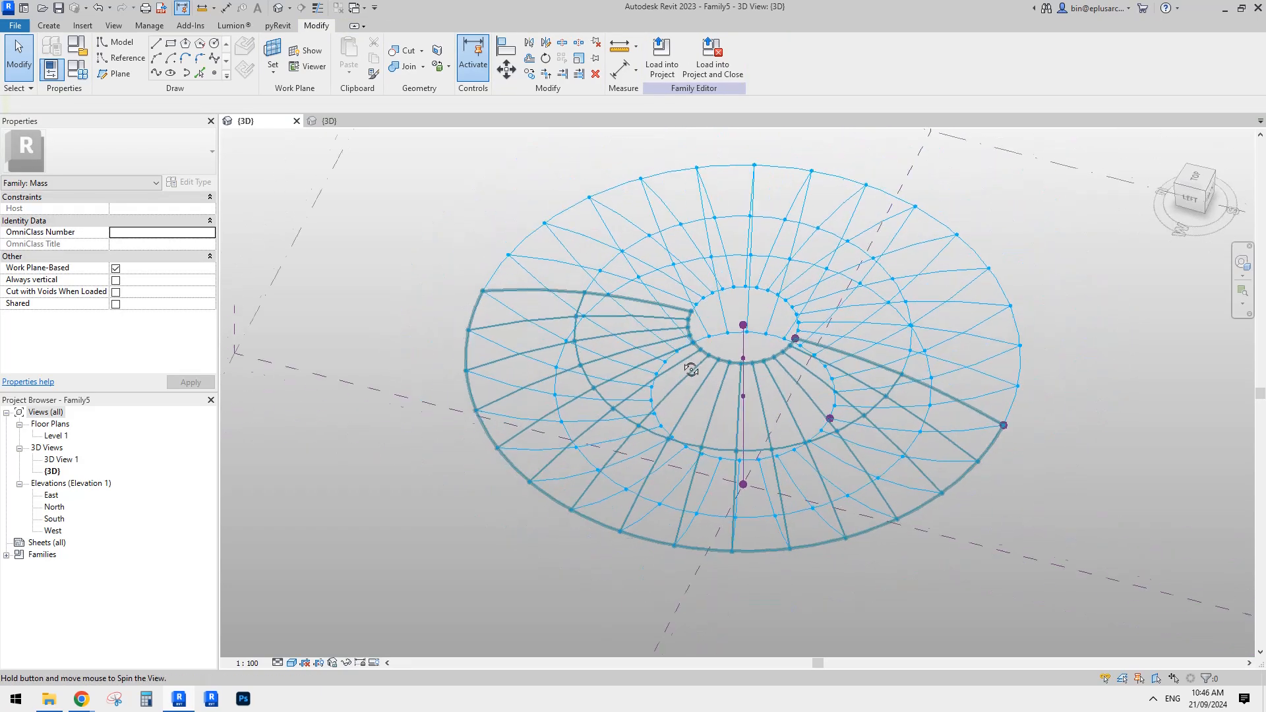
Place a Family6 truss obliquely across the front surface nodes, from the upper inner ring to the outer rim and back to the lower inner ring
scroll(700, 373, up, 2)
shift+middle_drag(675, 422, 707, 393)
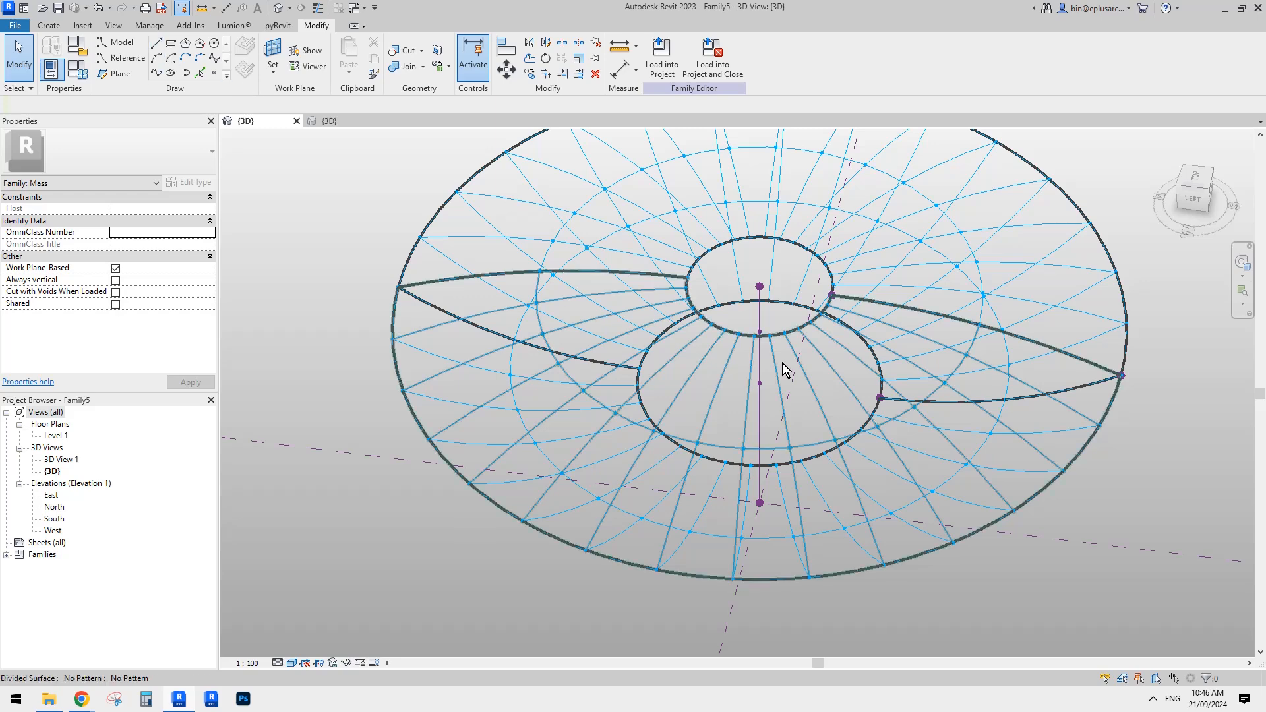
shift+middle_drag(782, 363, 755, 392)
click(47, 28)
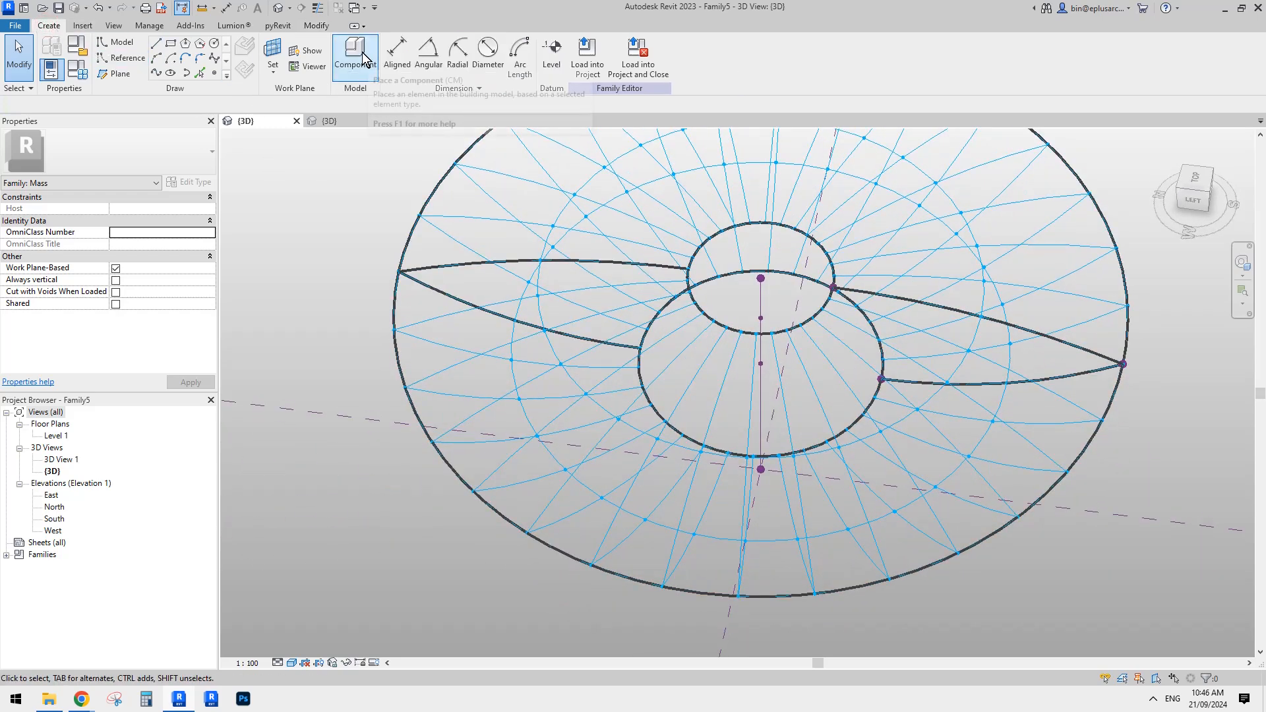
click(362, 53)
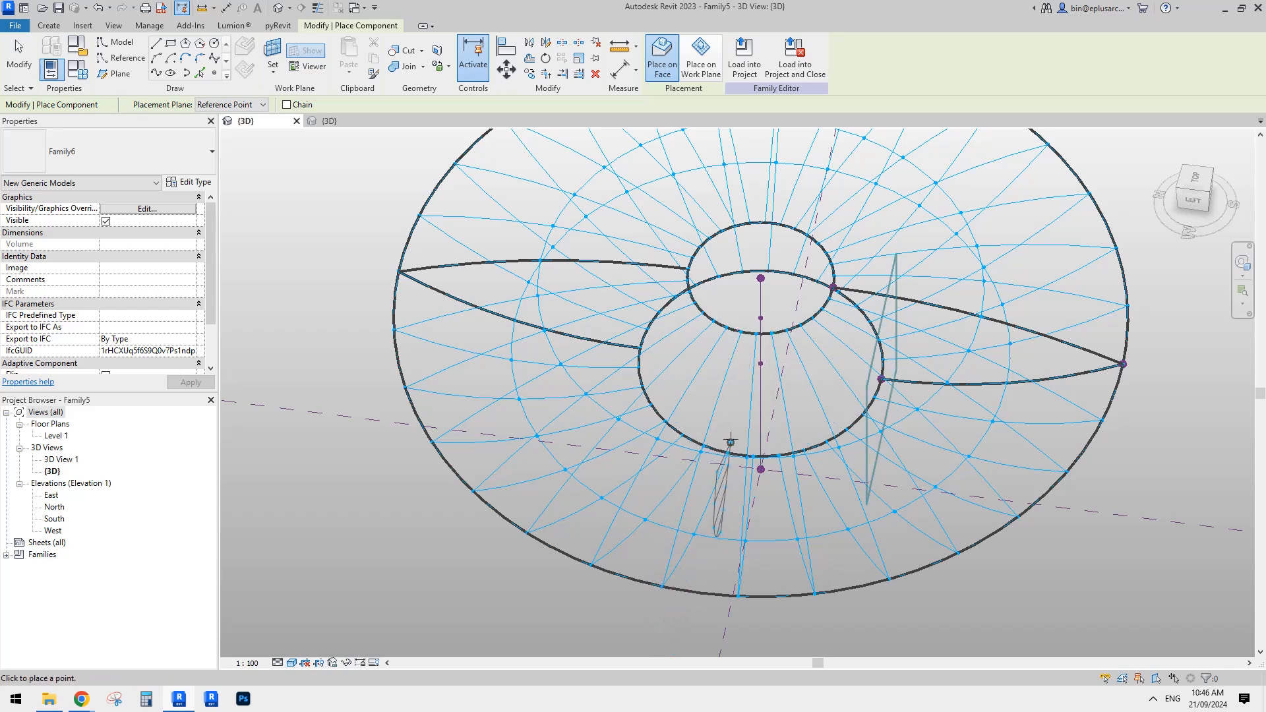
click(740, 332)
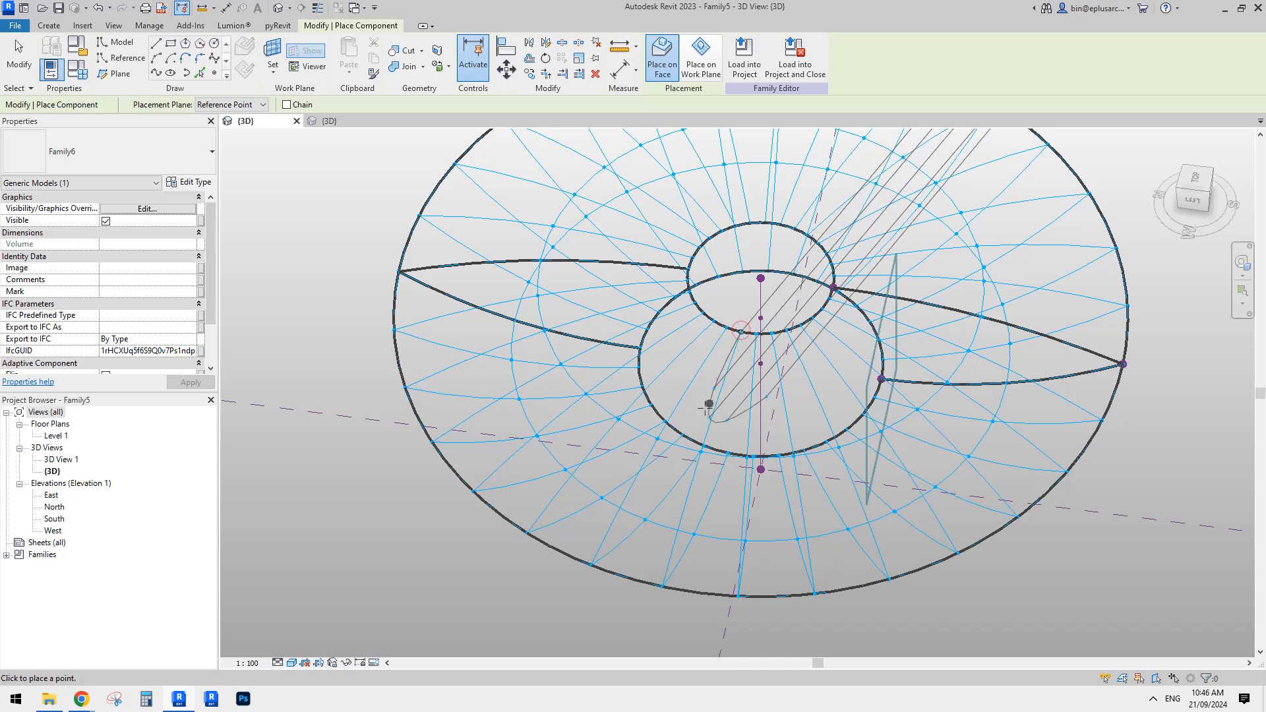
click(657, 438)
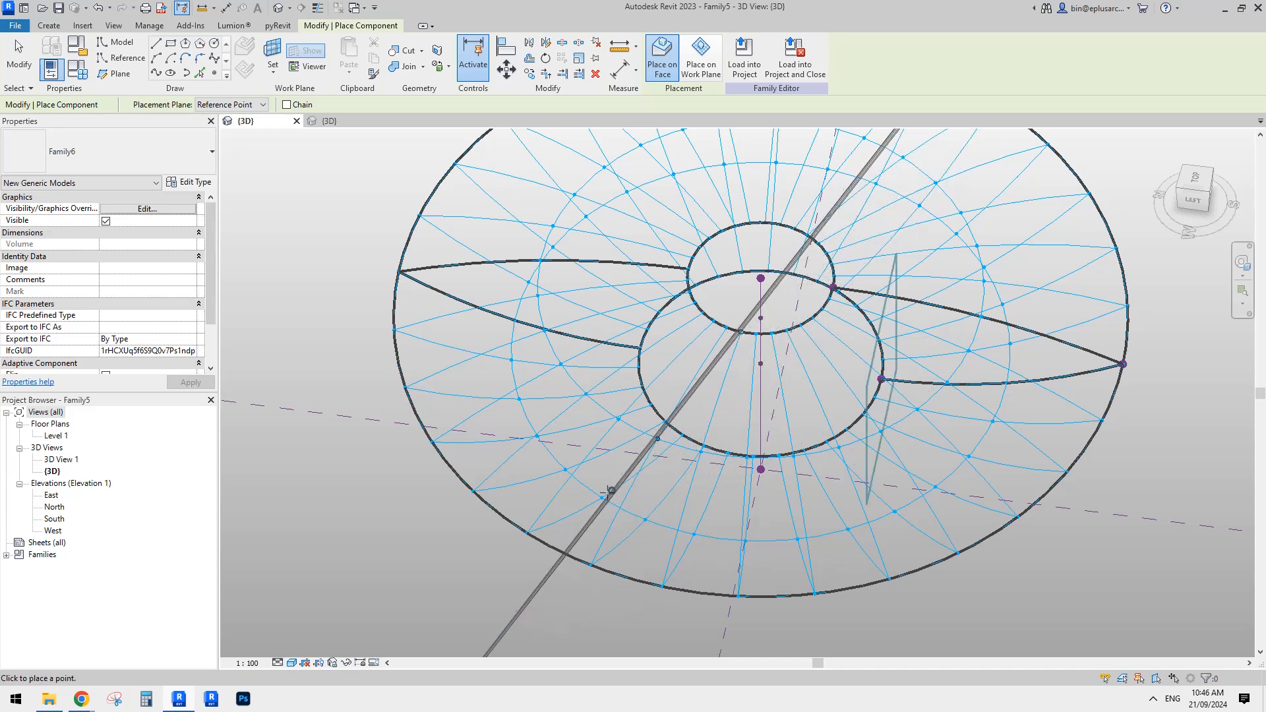
click(527, 533)
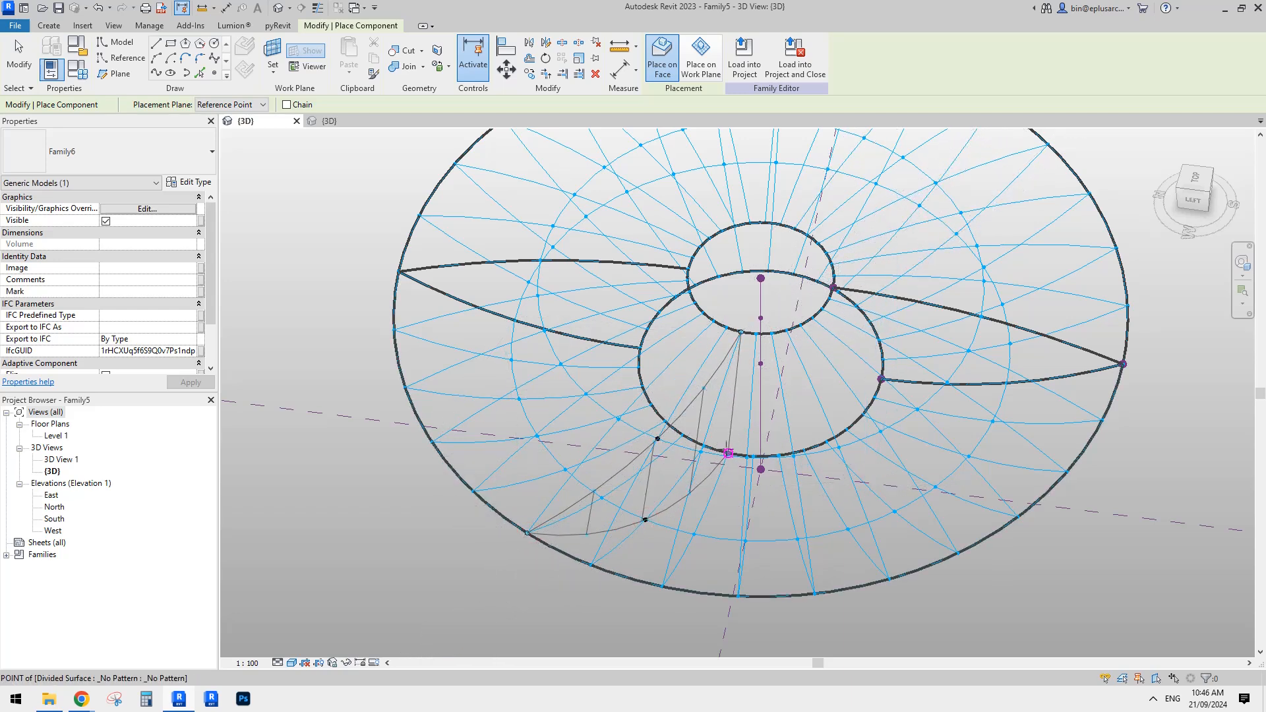
key(Escape)
key(Escape)
scroll(780, 451, down, 2)
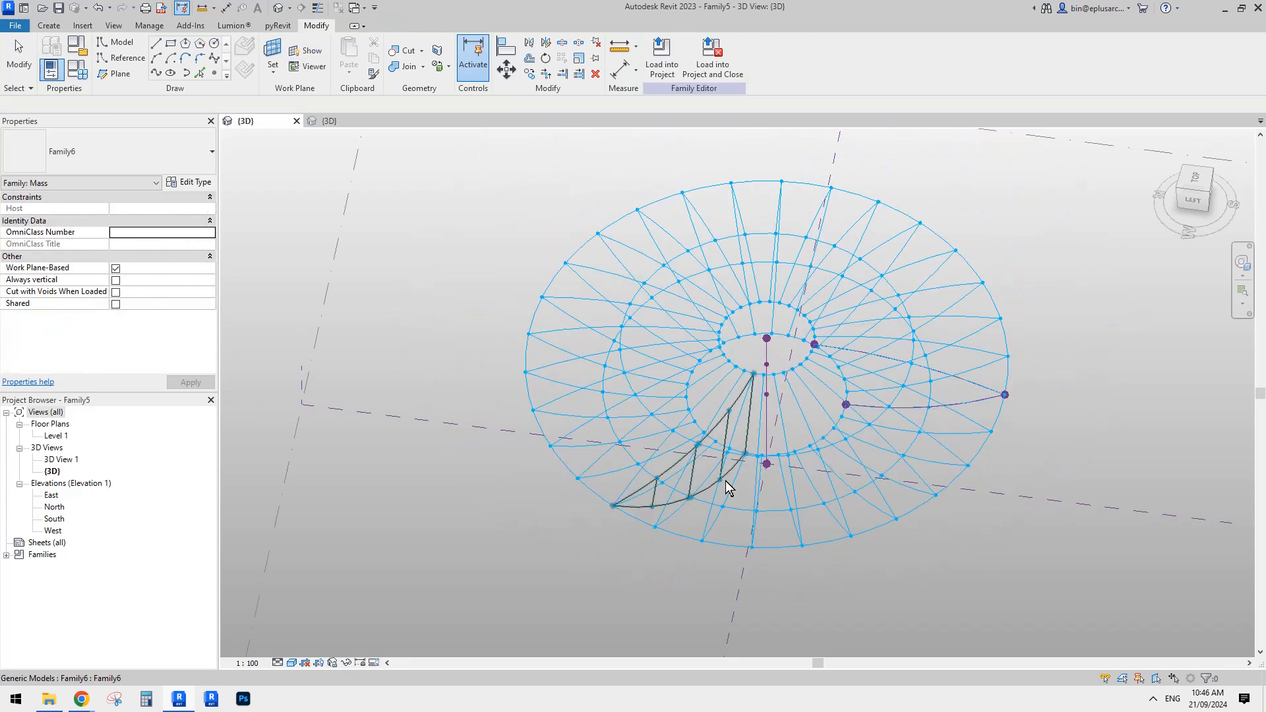
Try to repeat the single oblique truss across the front divided surfaces
shift+middle_drag(725, 486, 809, 632)
shift+middle_drag(789, 407, 730, 146)
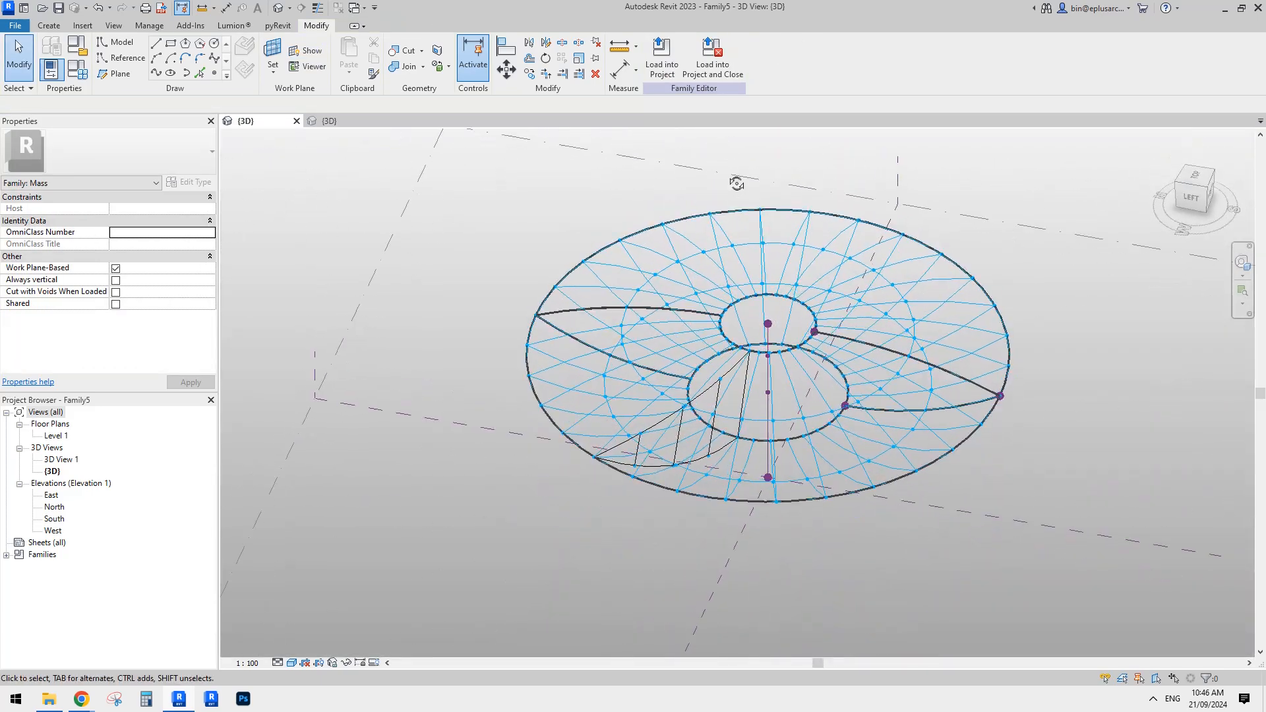
scroll(741, 379, up, 2)
shift+middle_drag(746, 415, 703, 423)
click(713, 420)
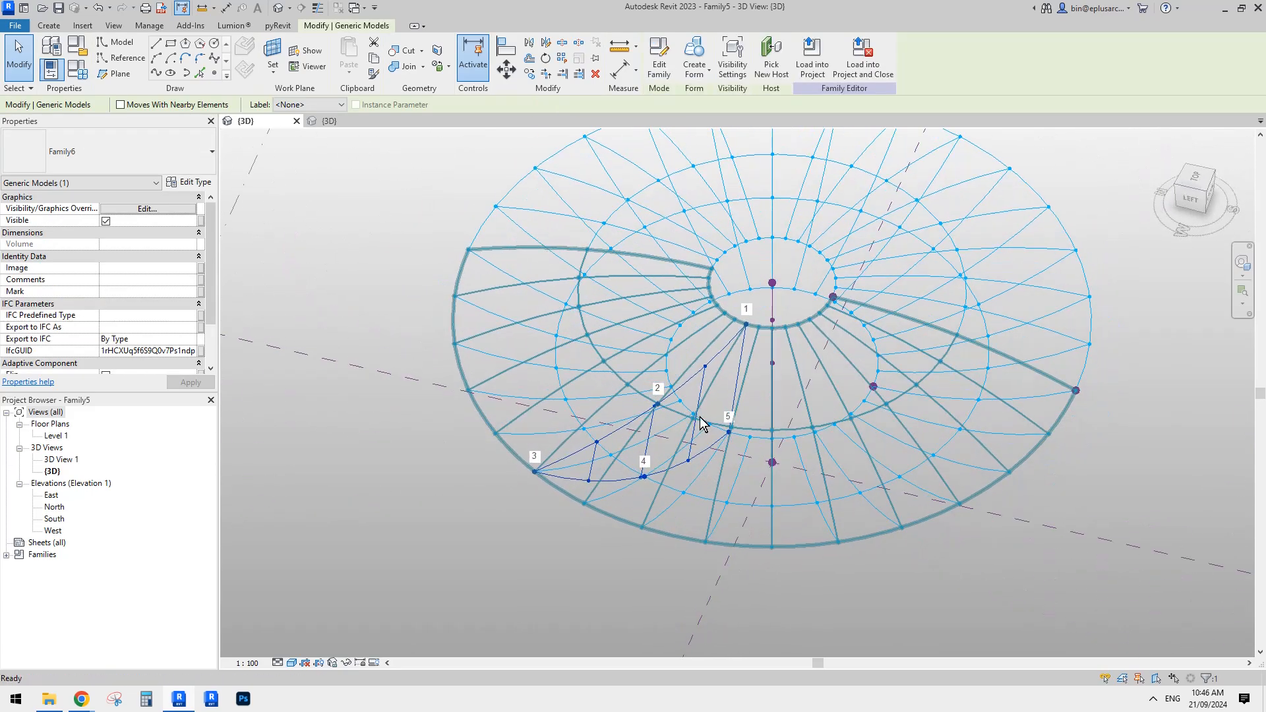
click(564, 61)
scroll(679, 290, down, 1)
shift+middle_drag(703, 348, 1073, 509)
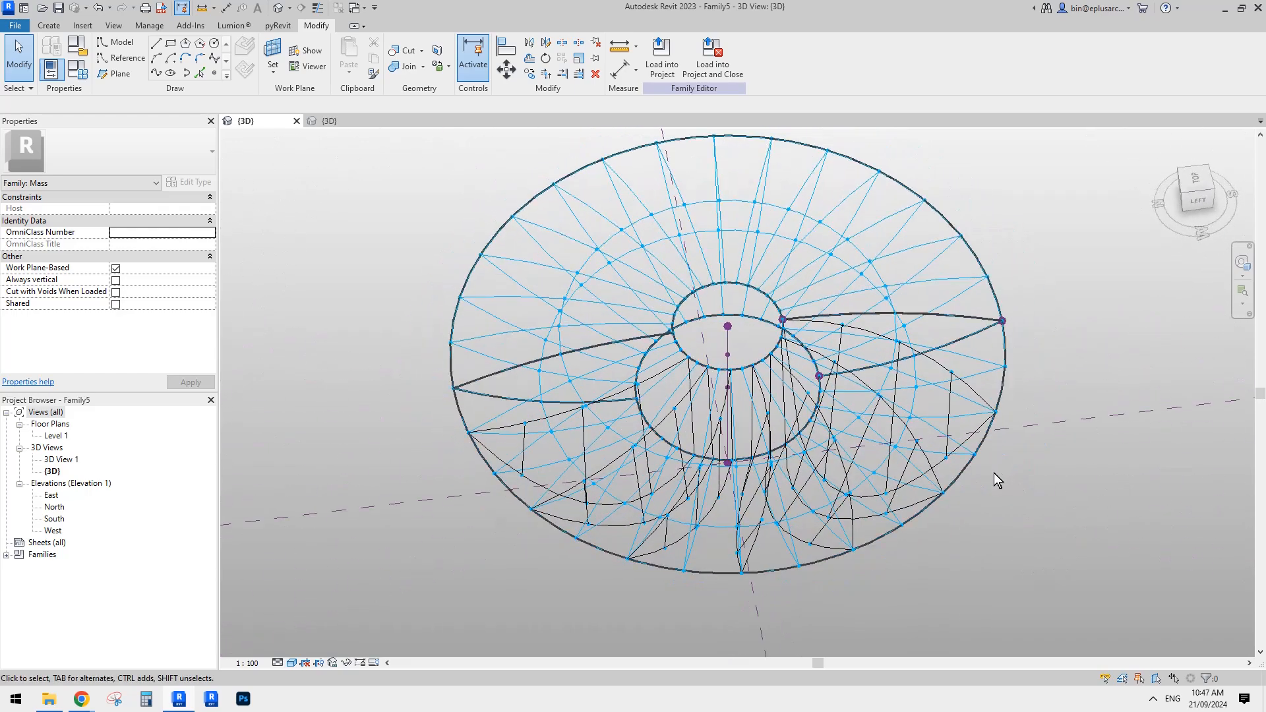
shift+middle_drag(994, 474, 769, 472)
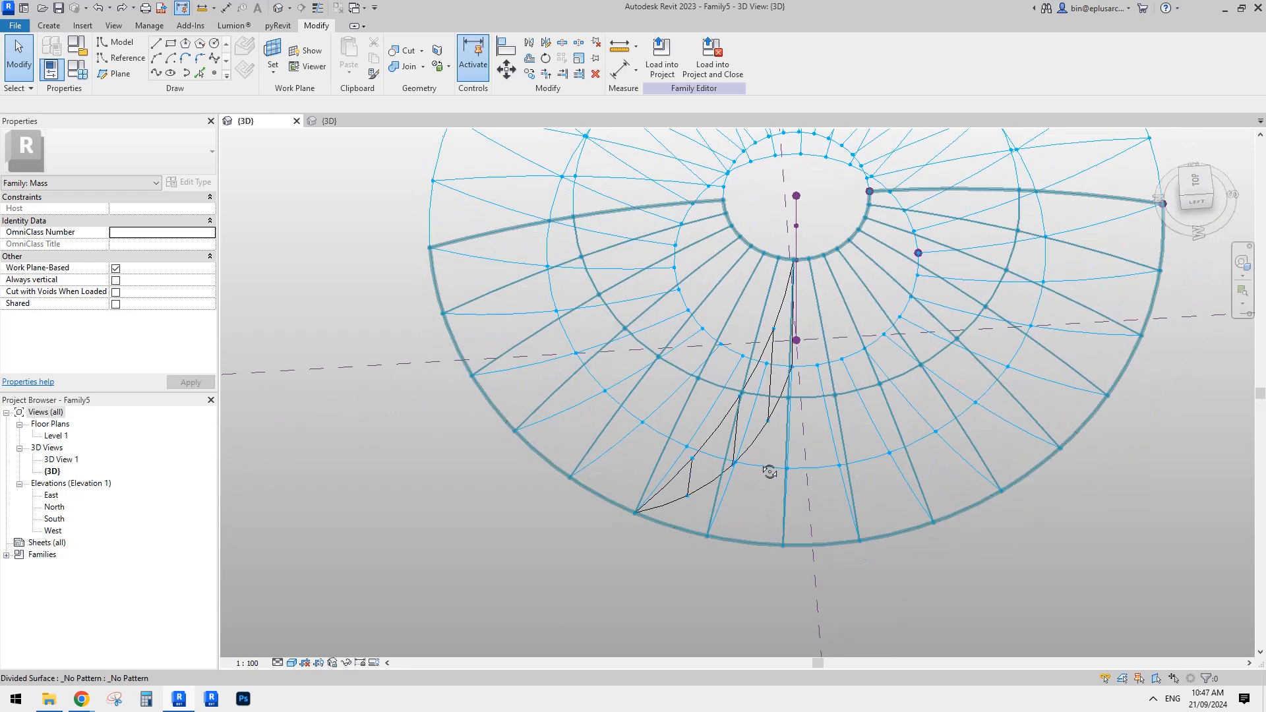
click(47, 25)
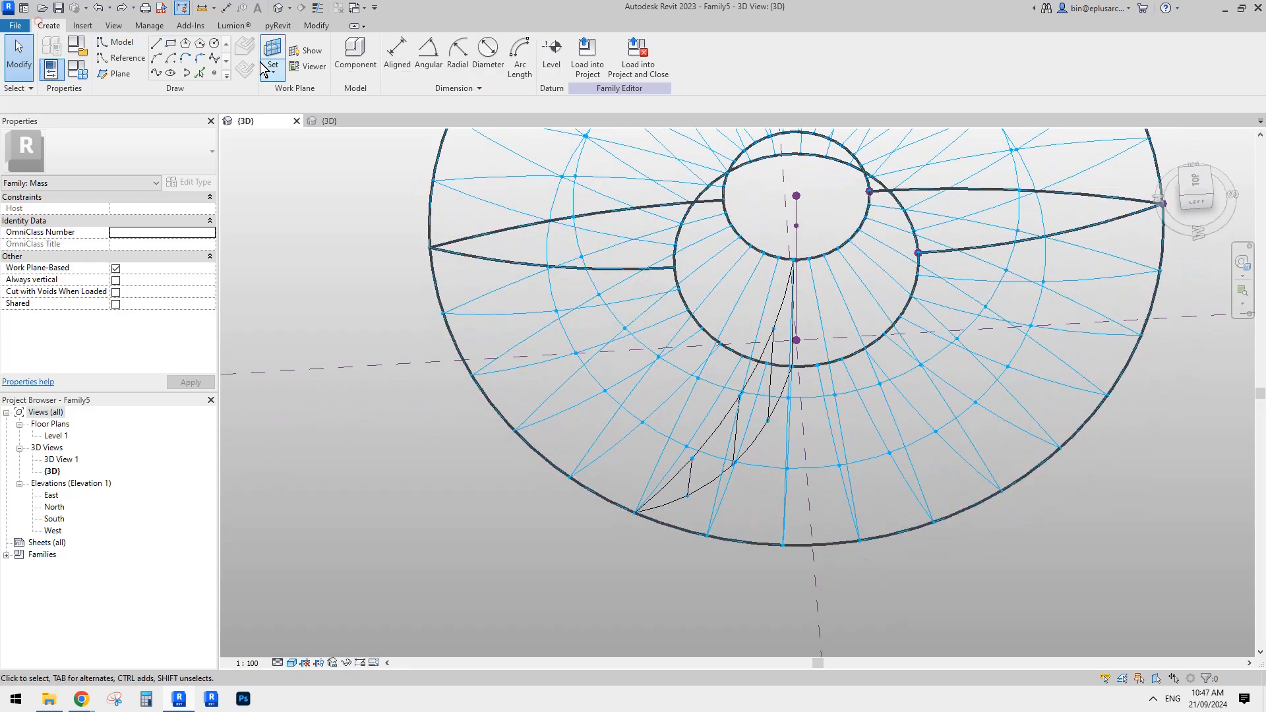
click(353, 53)
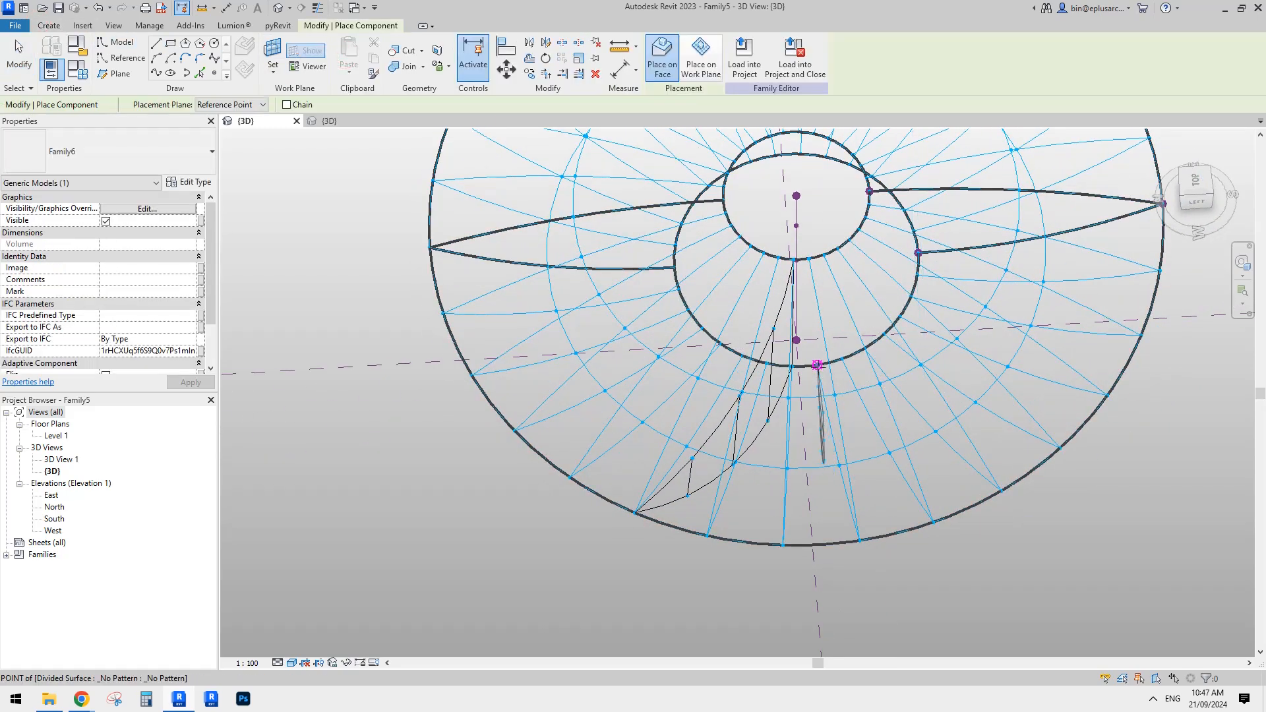
click(817, 368)
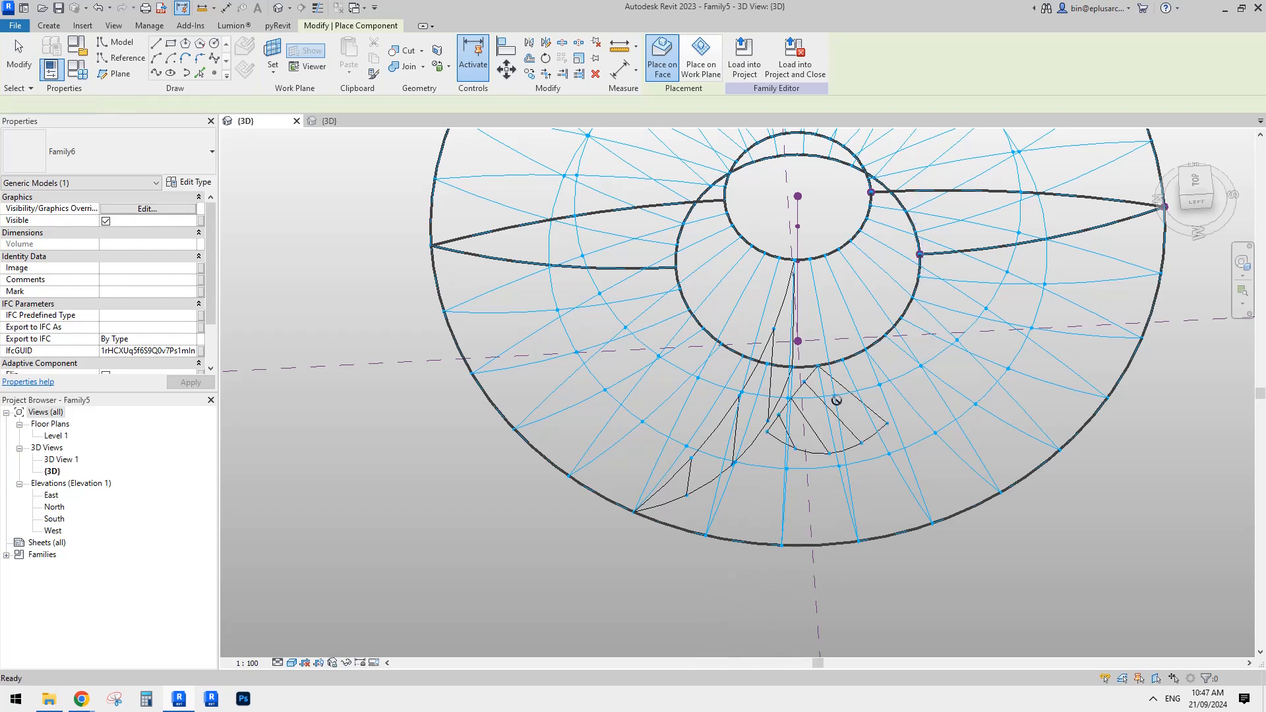
key(Escape)
key(Delete)
shift+middle_drag(825, 302, 800, 280)
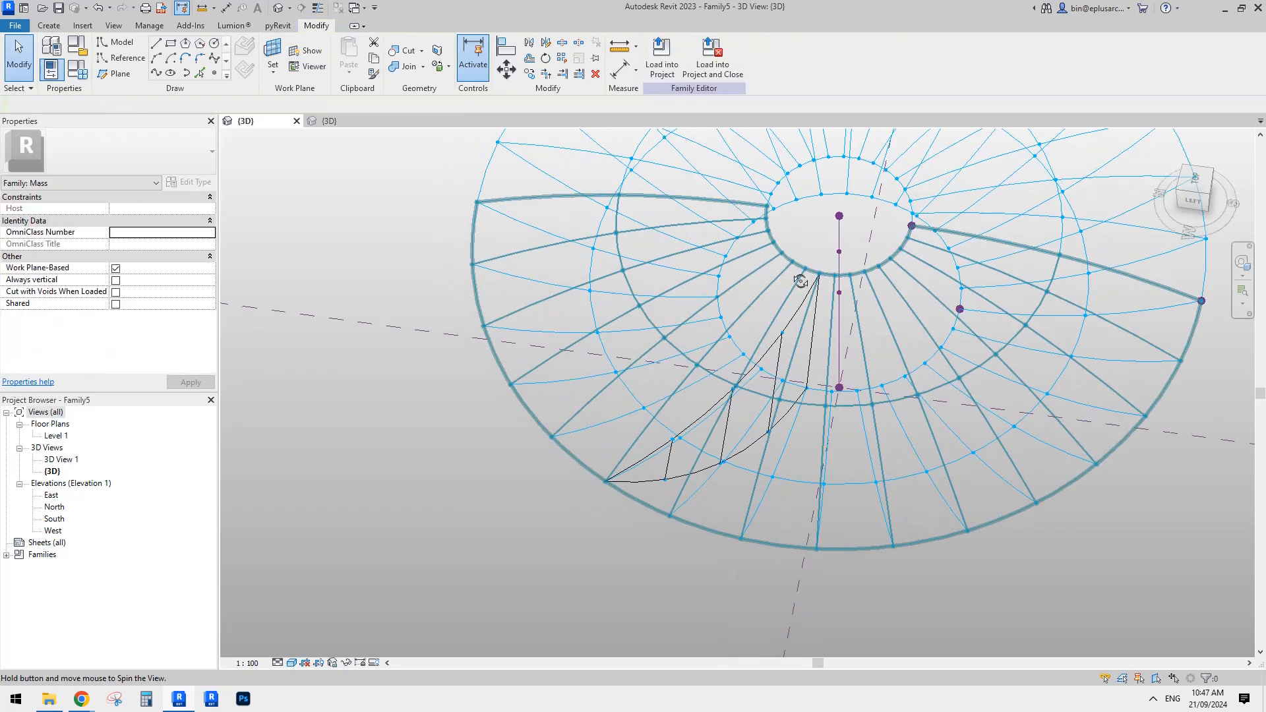
click(55, 26)
shift+middle_drag(666, 317, 723, 362)
click(776, 359)
key(Escape)
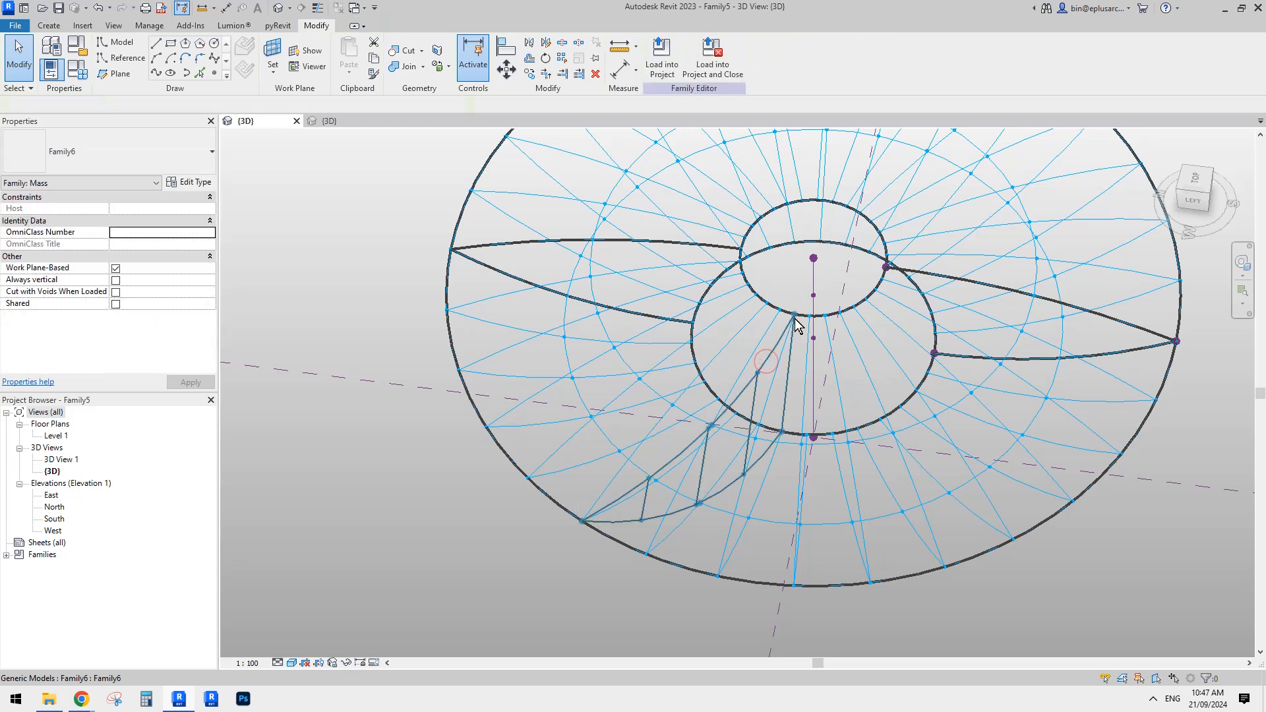
Place a second oblique Family6 truss one surface division beside the first, following the same point order
click(786, 348)
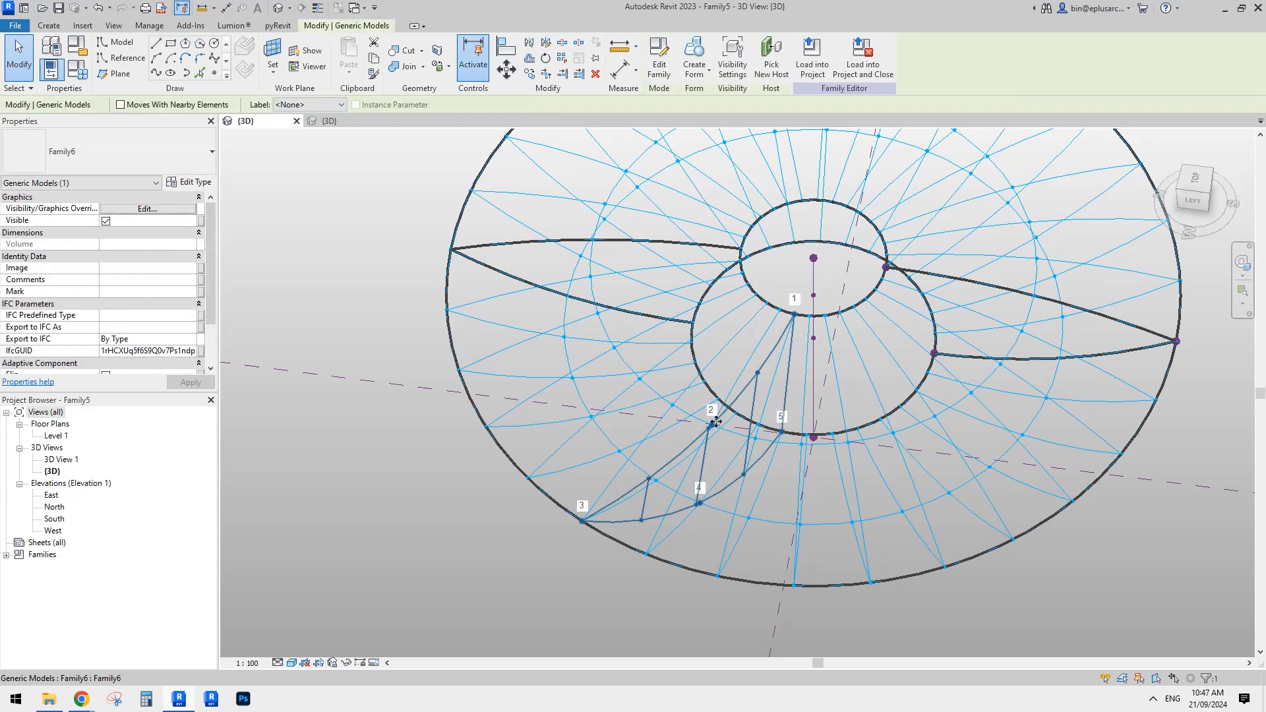
click(52, 26)
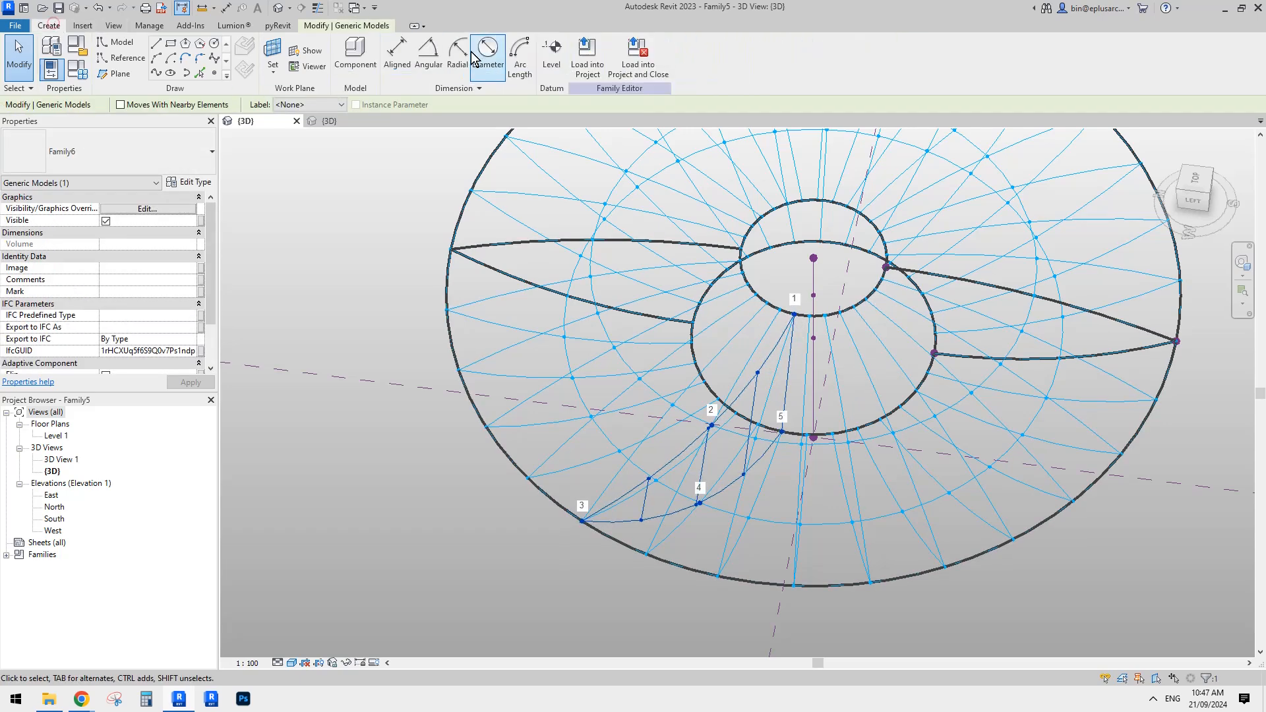
click(359, 51)
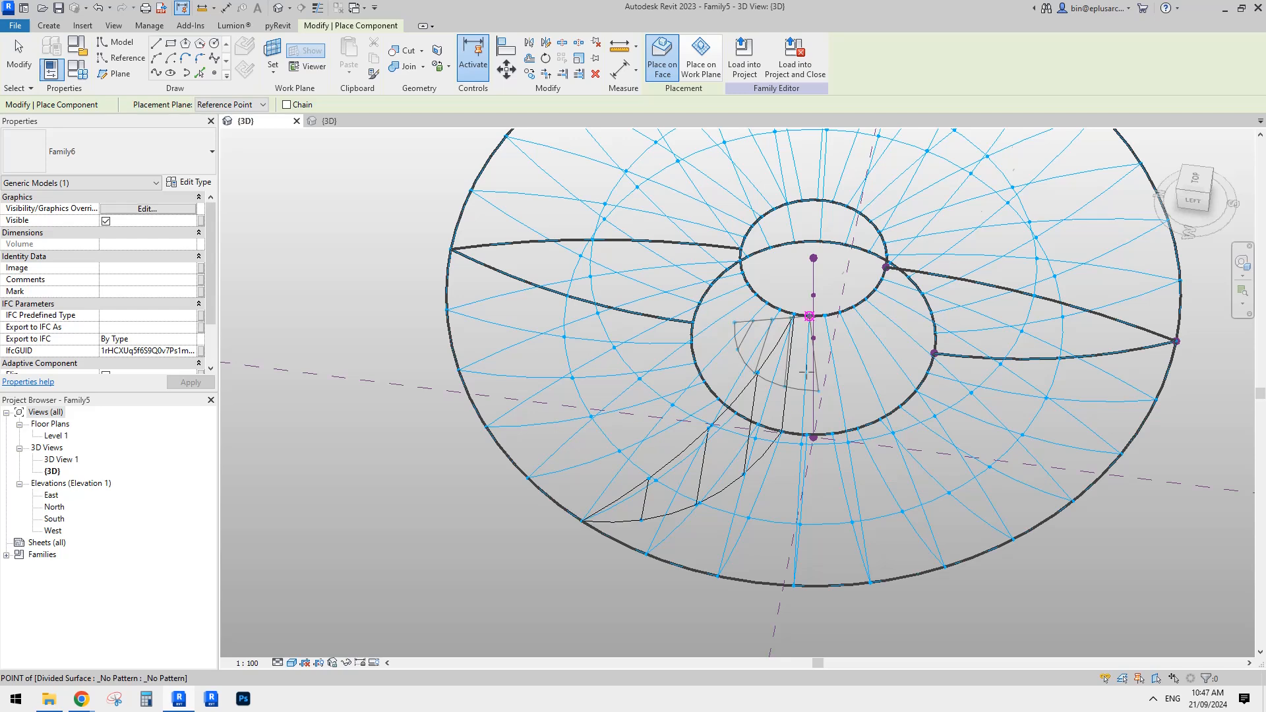
click(646, 554)
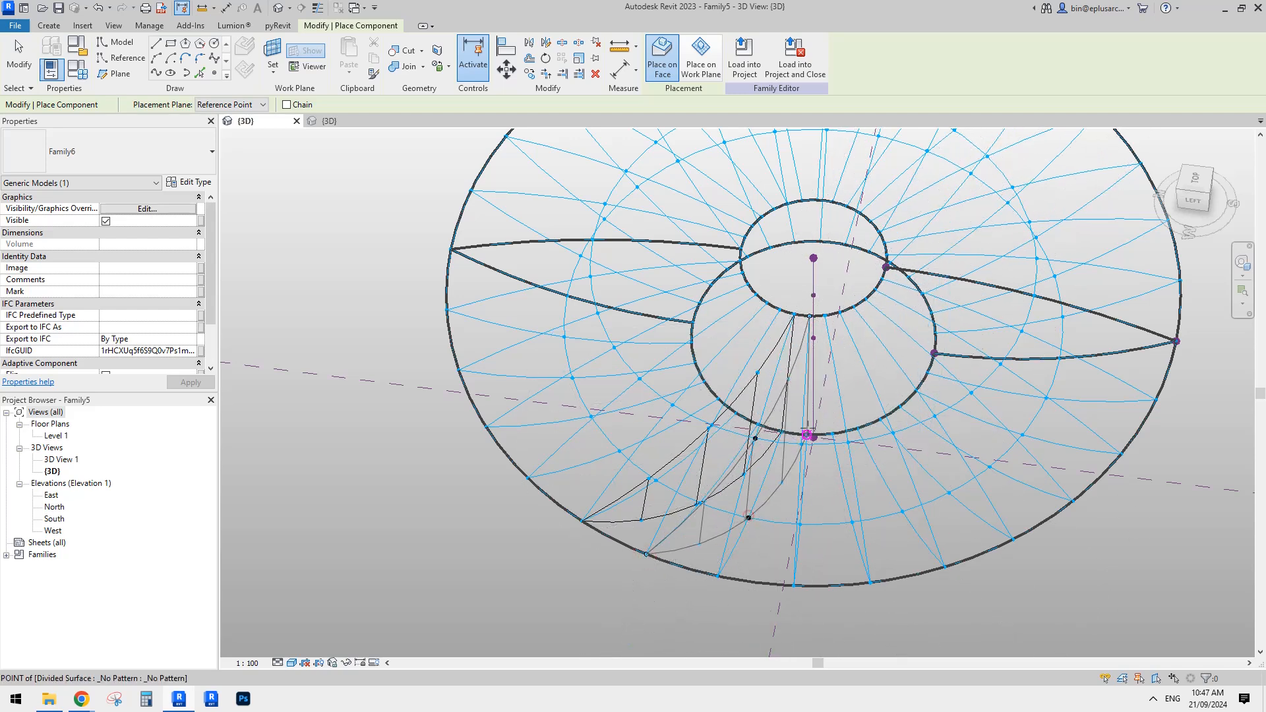
key(Escape)
key(Escape)
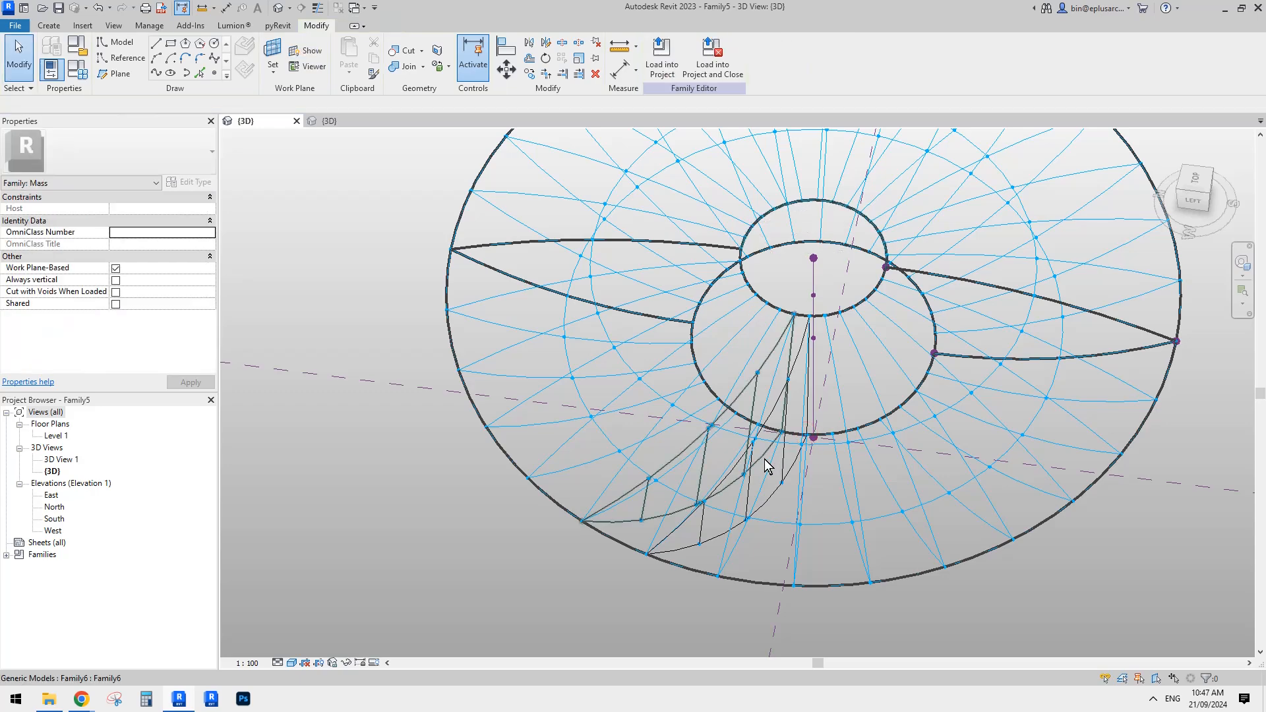
Repeat the two adjacent oblique trusses together across the front divided surfaces
click(746, 462)
shift+middle_drag(709, 462, 778, 518)
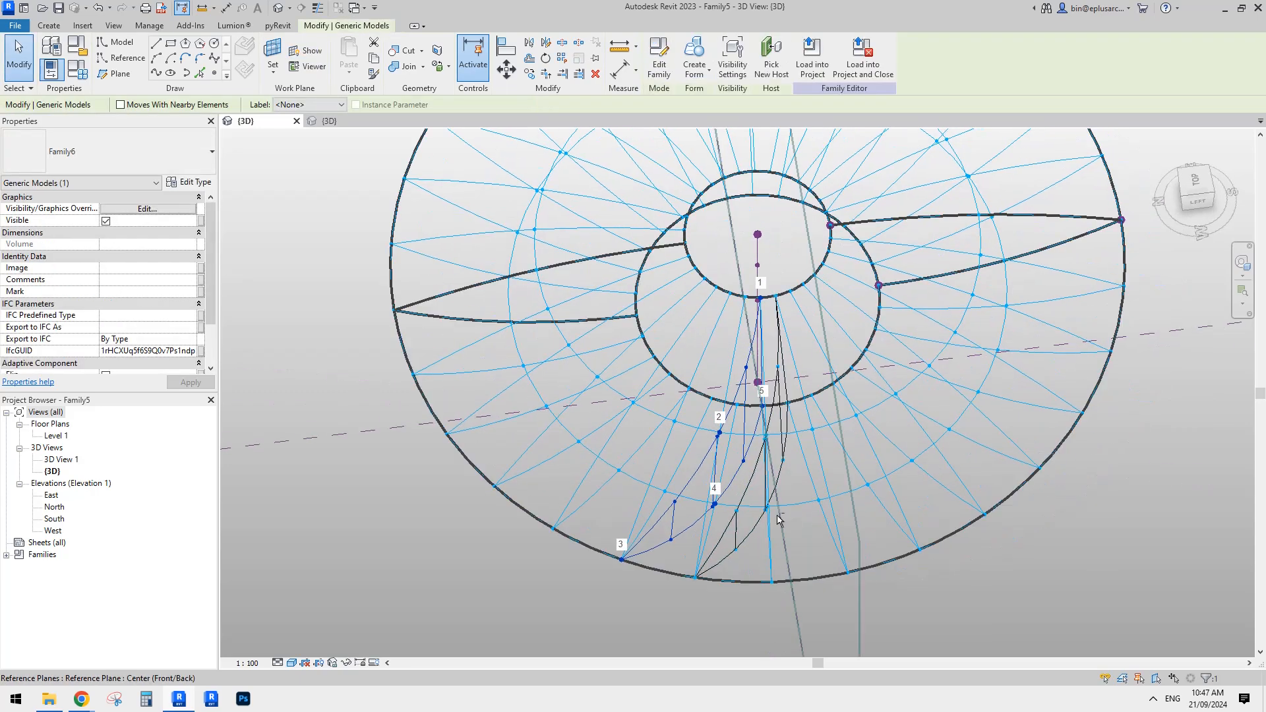
ctrl+click(748, 534)
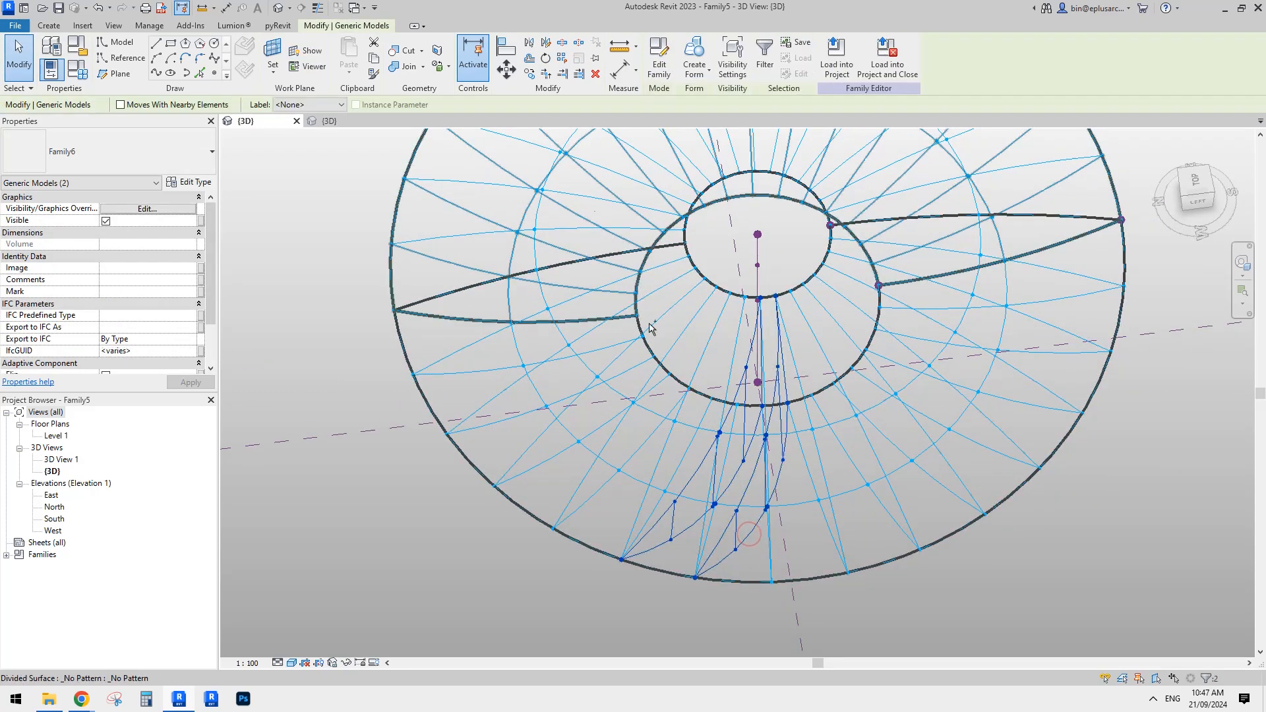
click(565, 59)
scroll(851, 305, down, 2)
shift+middle_drag(916, 346, 356, 513)
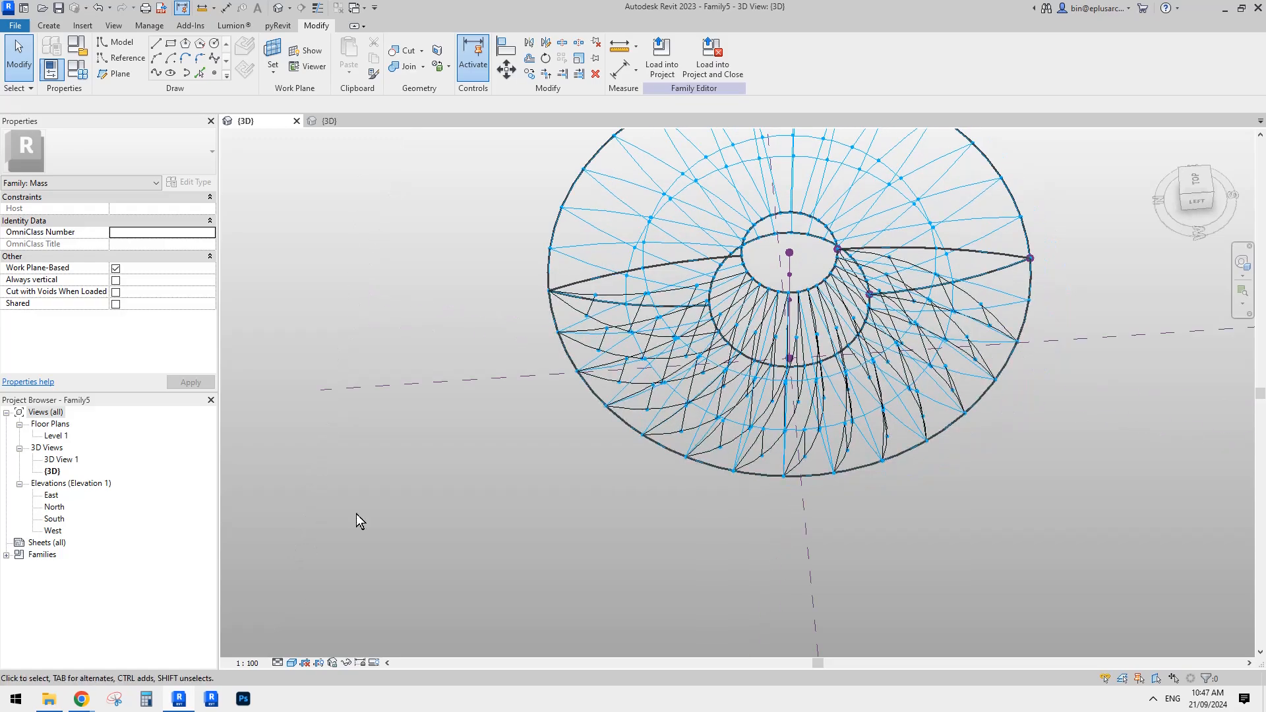
Switch to the Google Docs reference, check the crossed spoke cable-truss diagram, and return to Revit
click(81, 699)
click(323, 635)
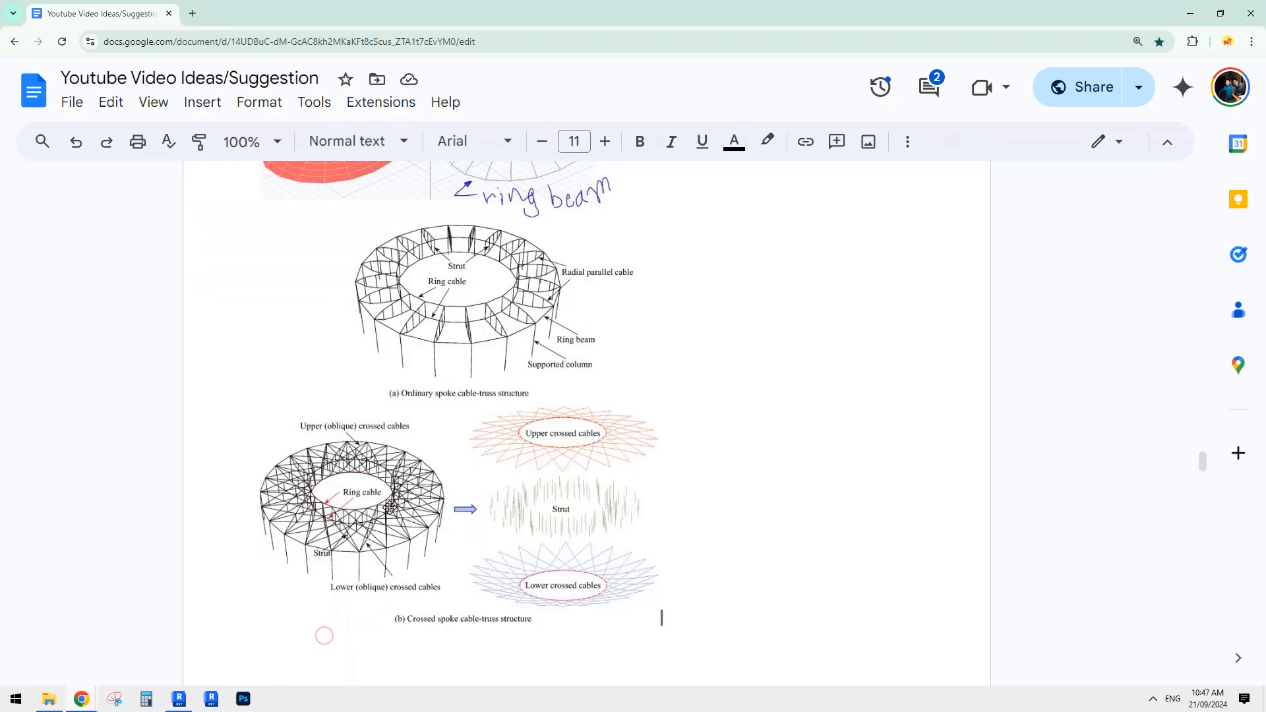
click(178, 699)
Temporarily hide the repeated oblique Family6 trusses so the front divided surface nodes are free for placement
shift+middle_drag(844, 366, 757, 402)
scroll(781, 441, up, 3)
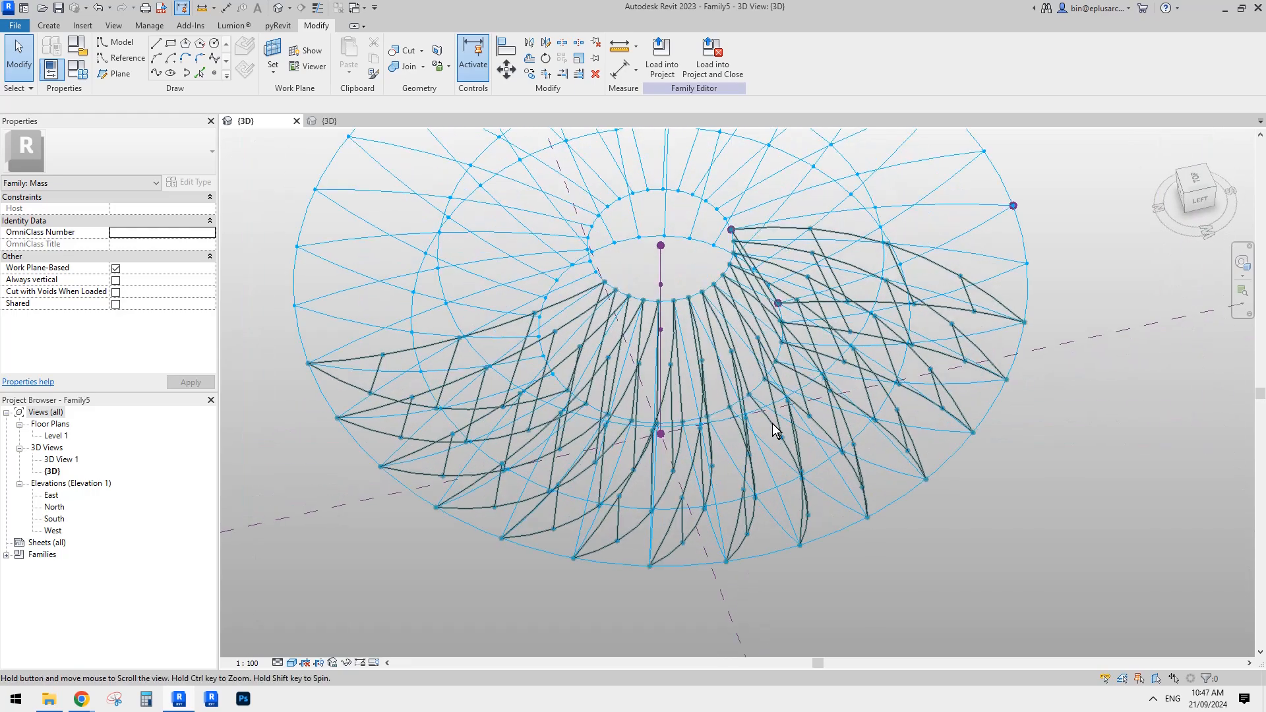
click(777, 431)
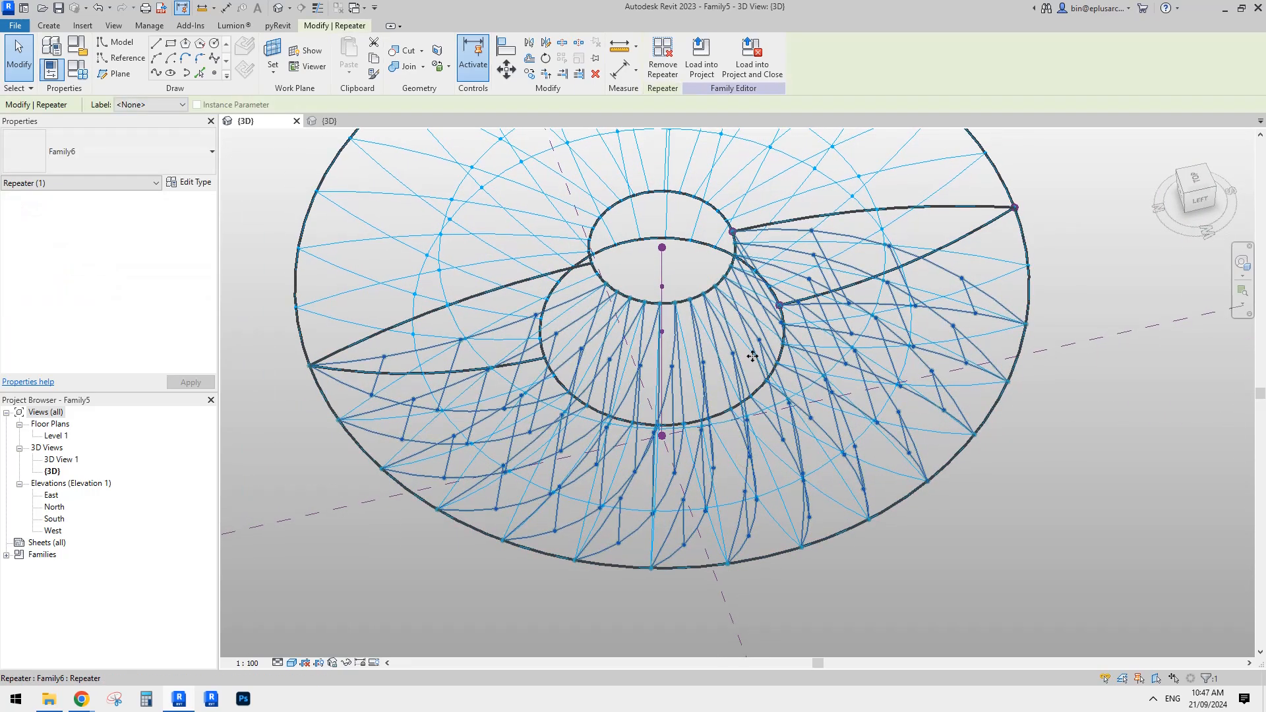
middle_drag(783, 359, 762, 361)
key(c)
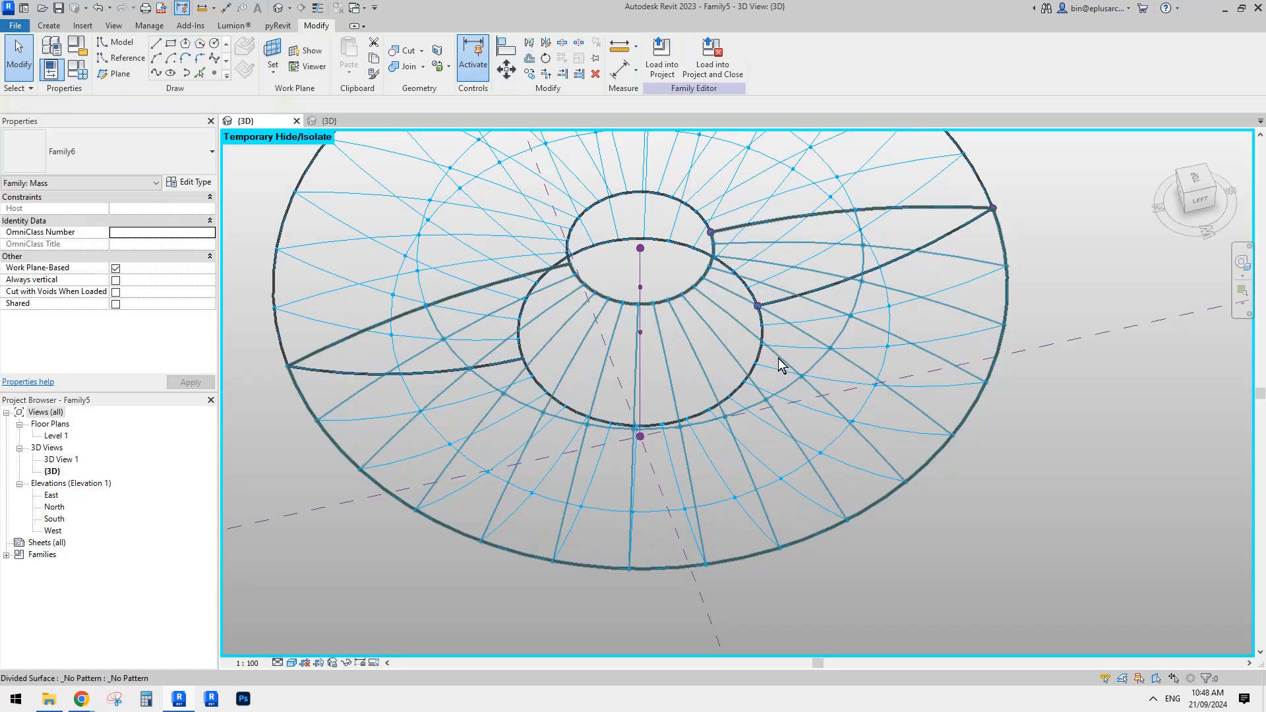
middle_drag(764, 387, 753, 452)
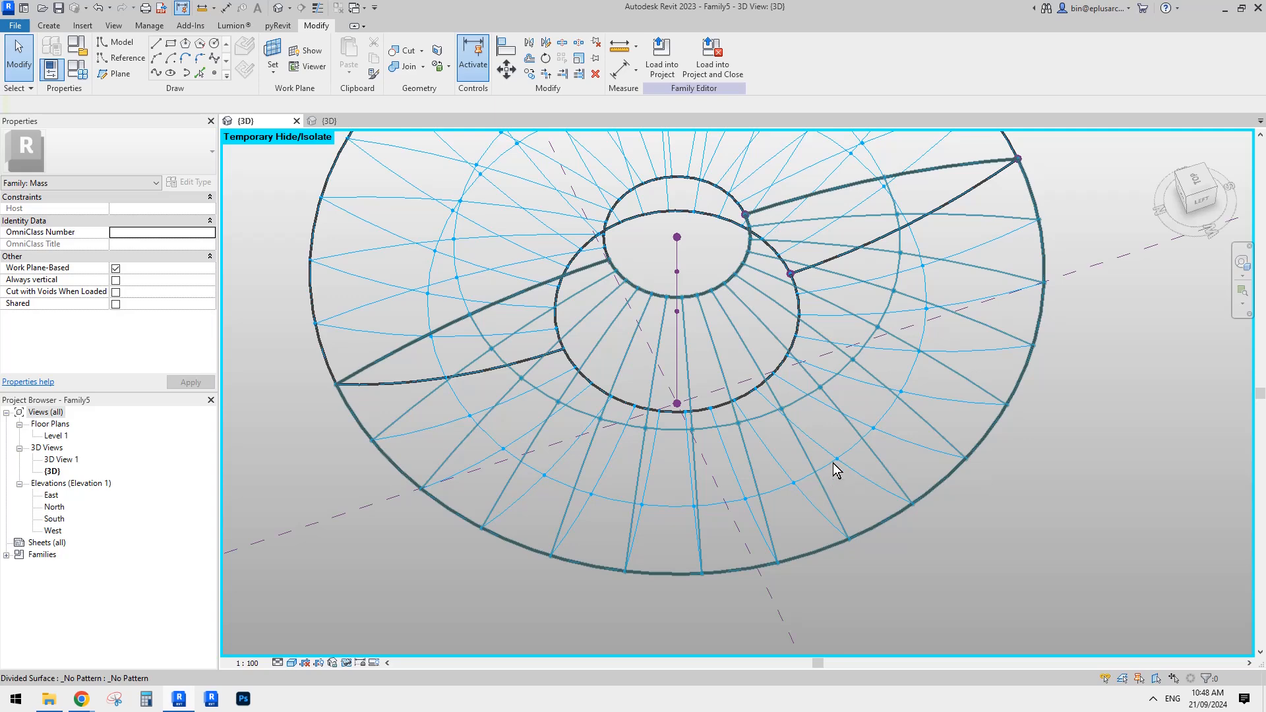
Place a Family6 truss in the opposite oblique direction, from the upper inner ring to the outer rim and back to the lower inner ring
click(59, 25)
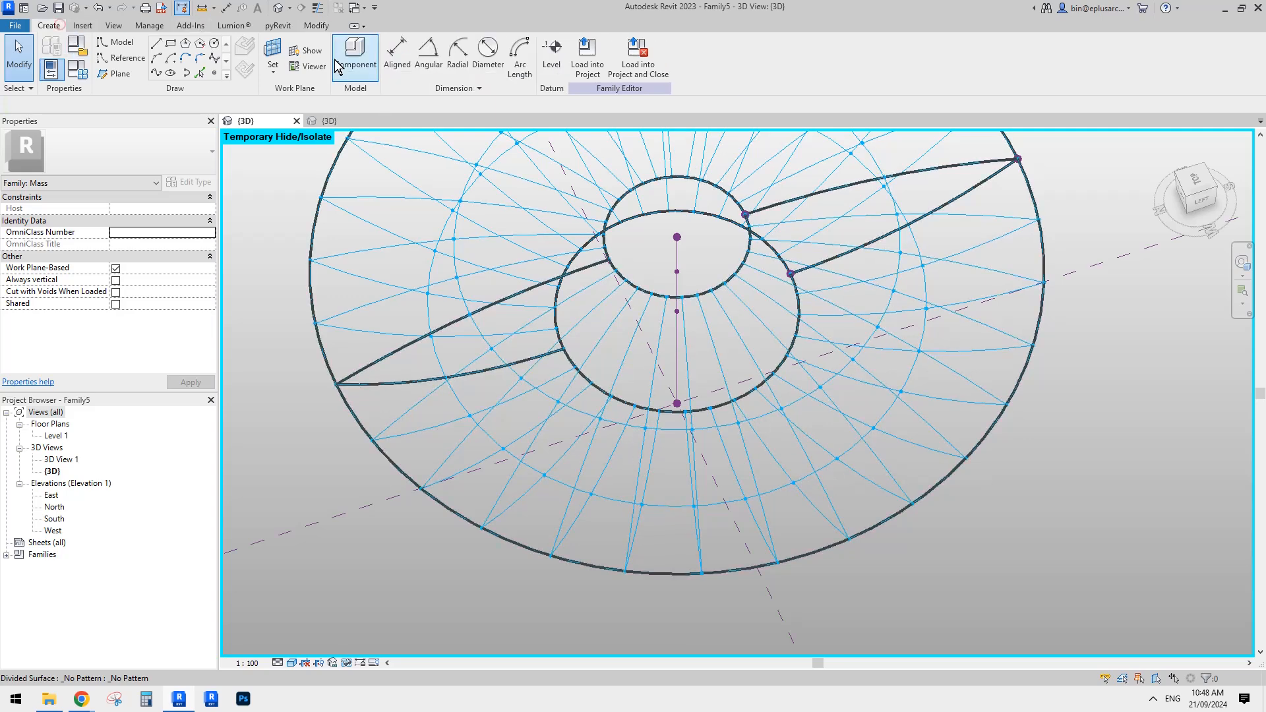
click(354, 61)
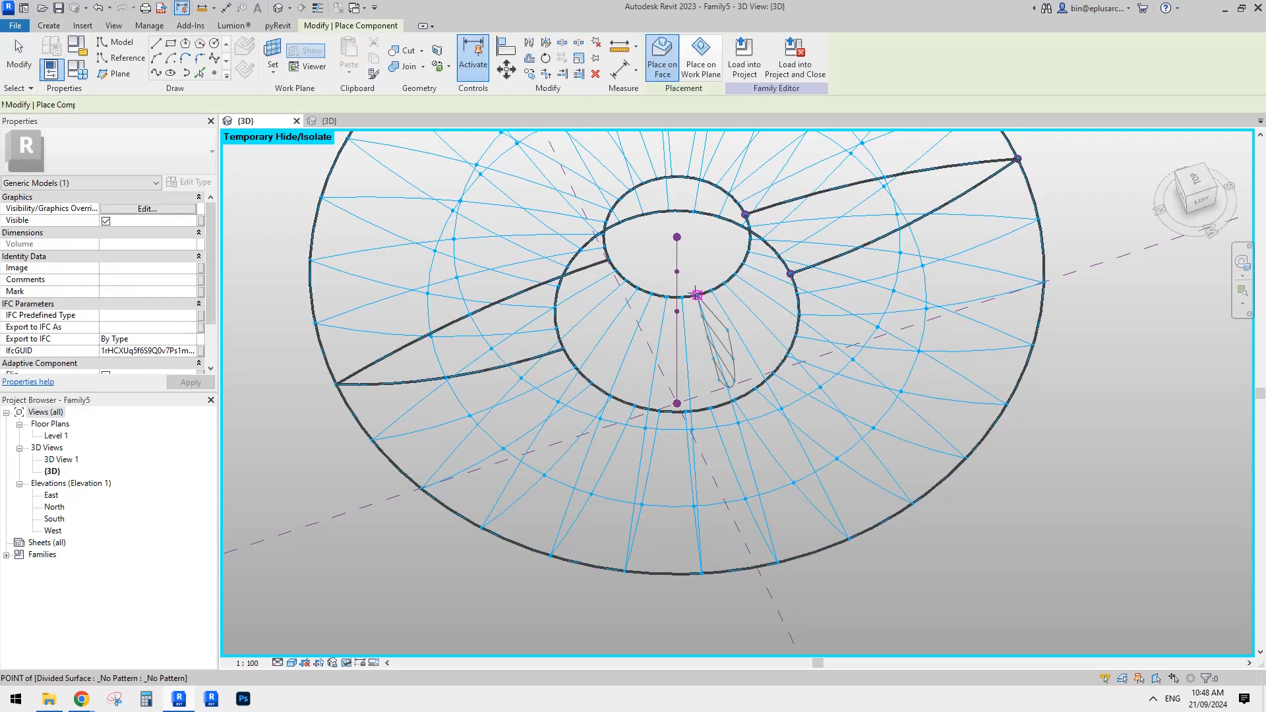
click(697, 294)
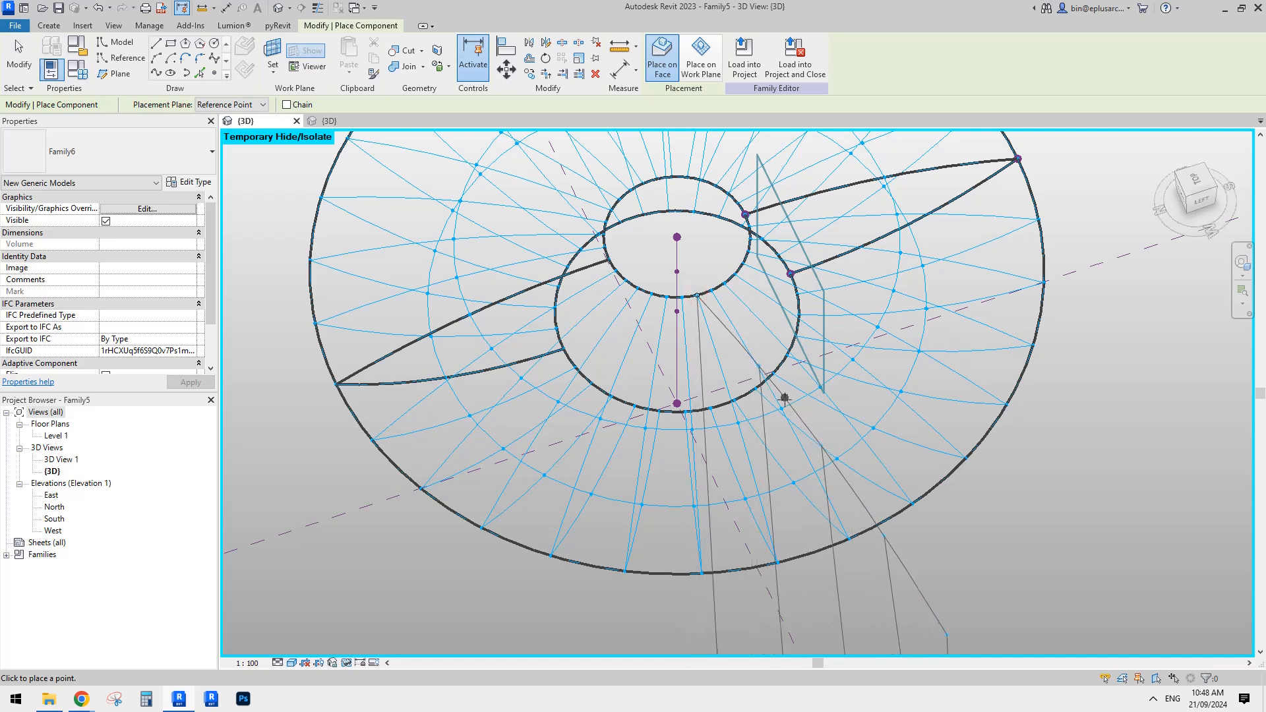
click(912, 504)
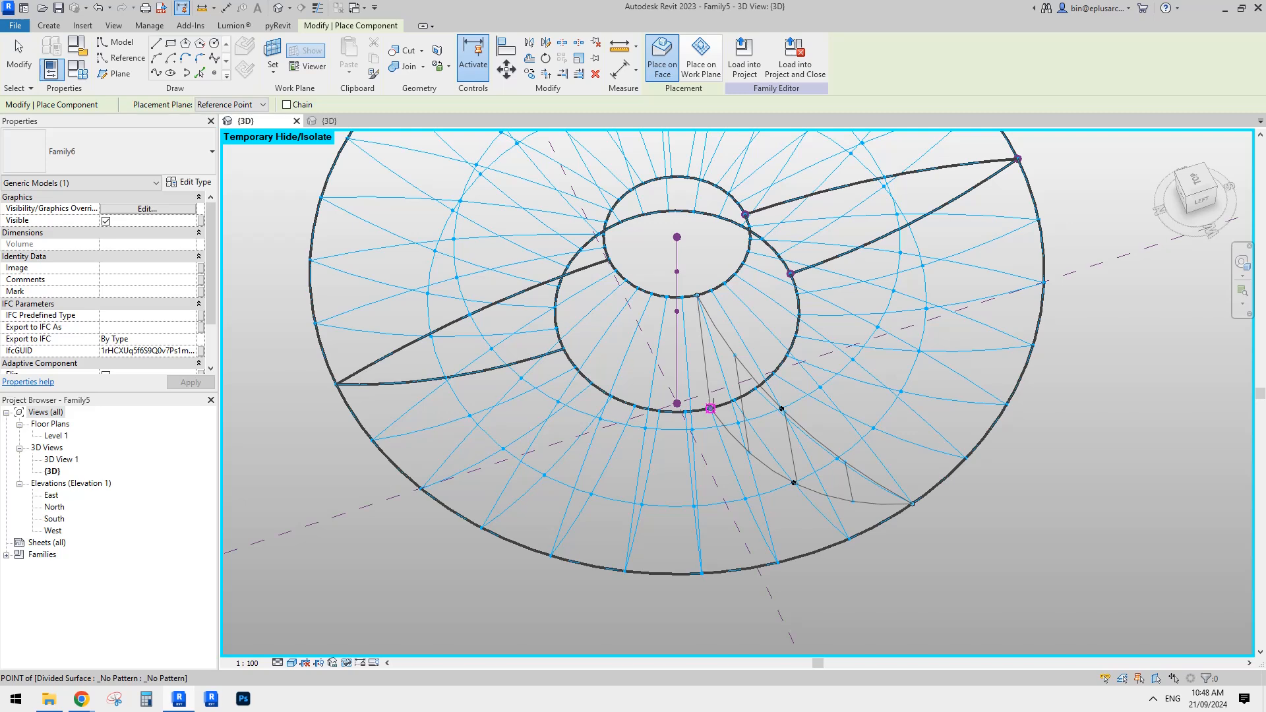
Place a second opposite-leaning Family6 truss one surface division beside the first, following the same point order
click(711, 291)
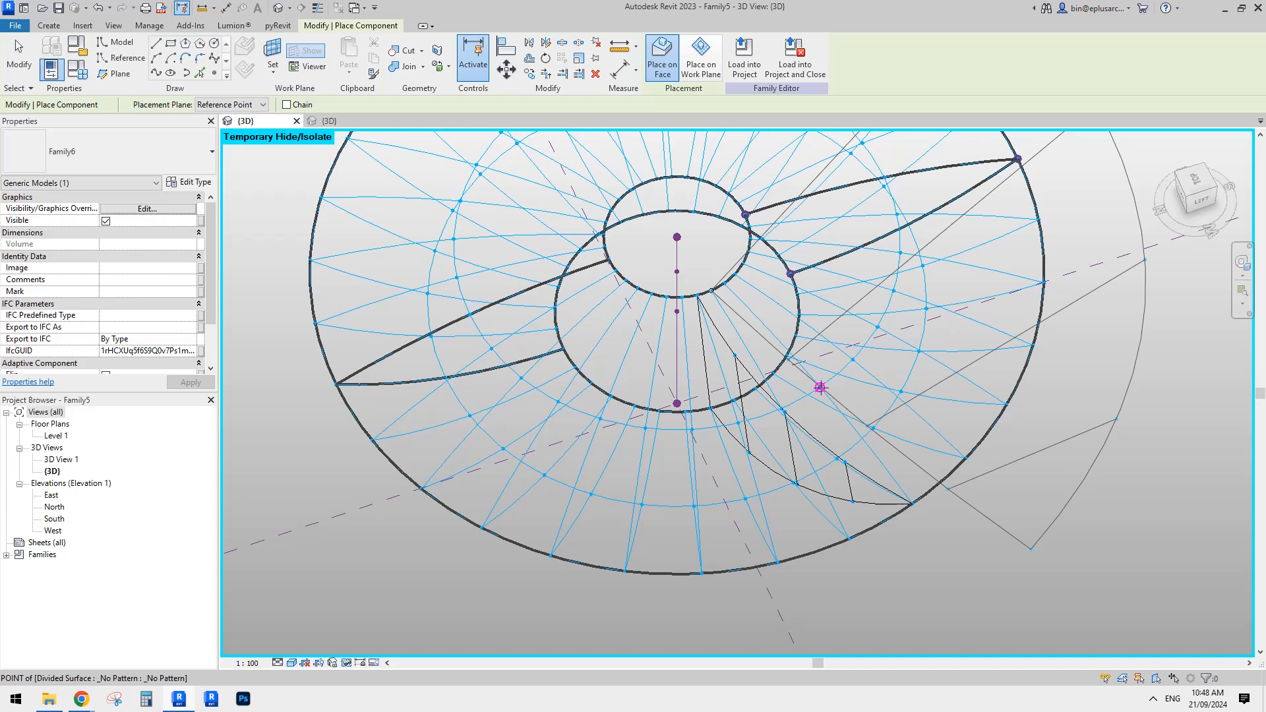
shift+middle_drag(871, 416, 821, 397)
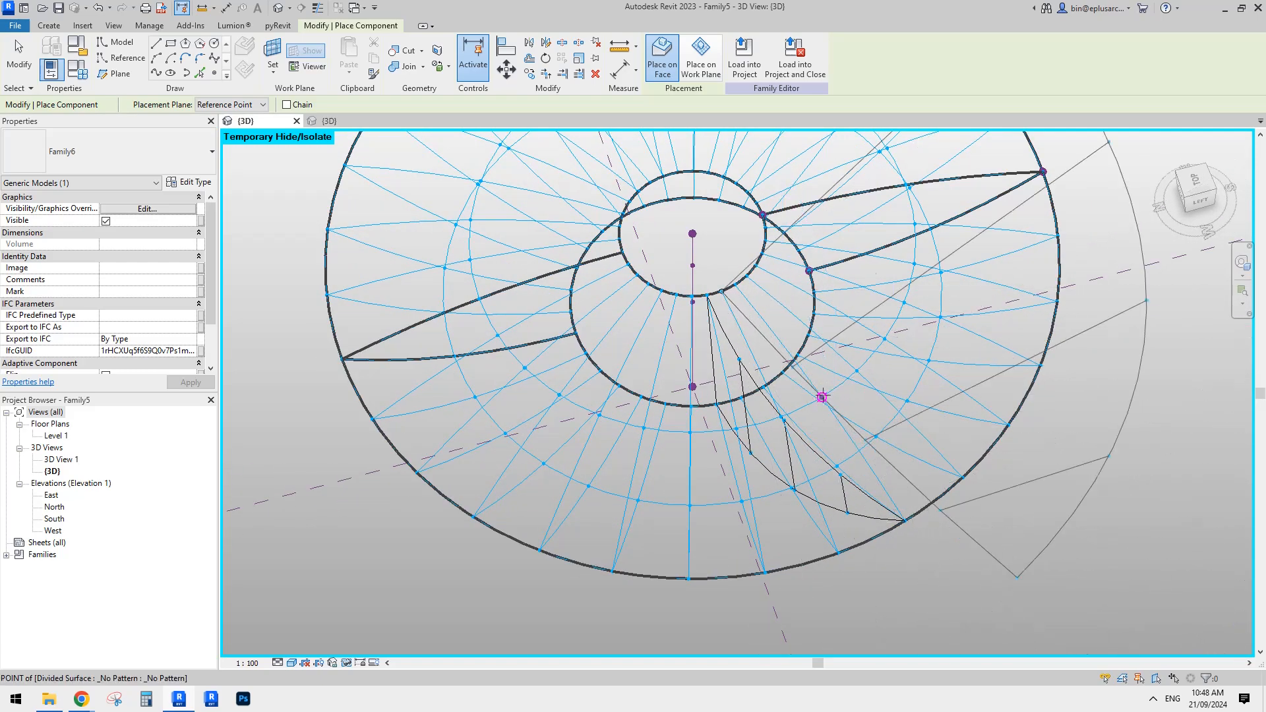
click(822, 398)
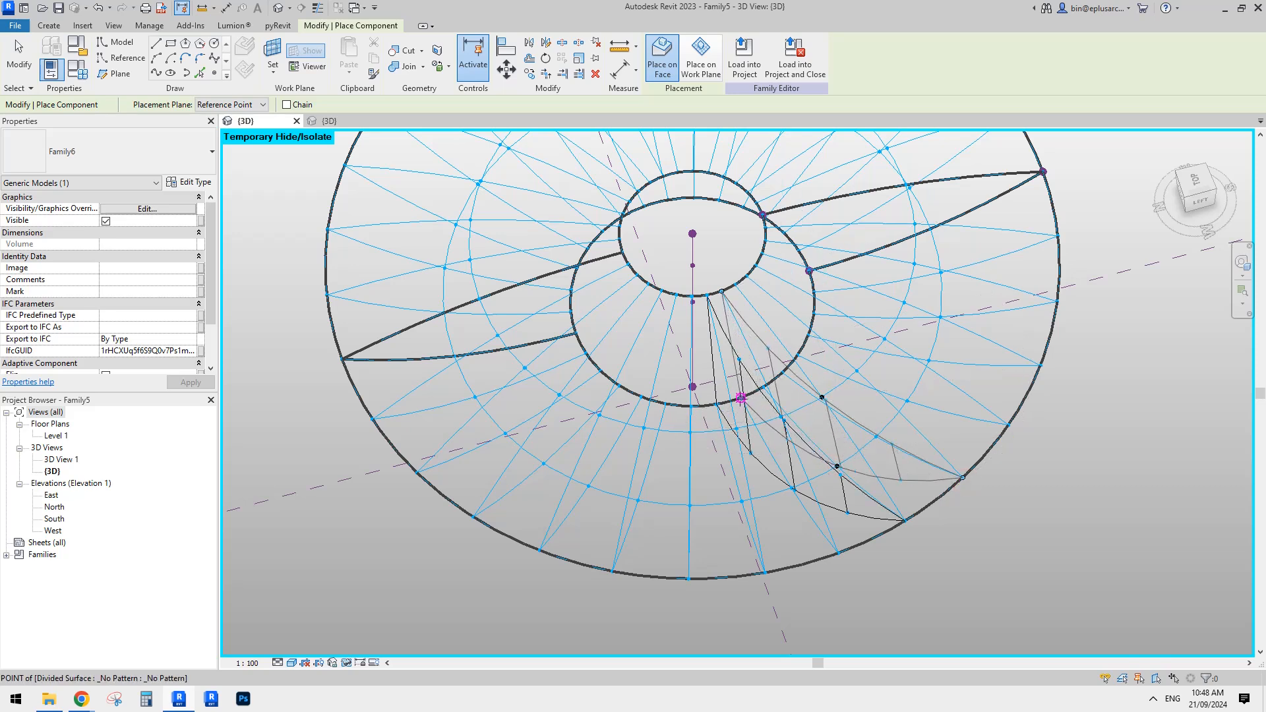
key(Escape)
Repeat the two opposite-leaning trusses together across the front divided surfaces and restore the temporarily hidden trusses
click(858, 473)
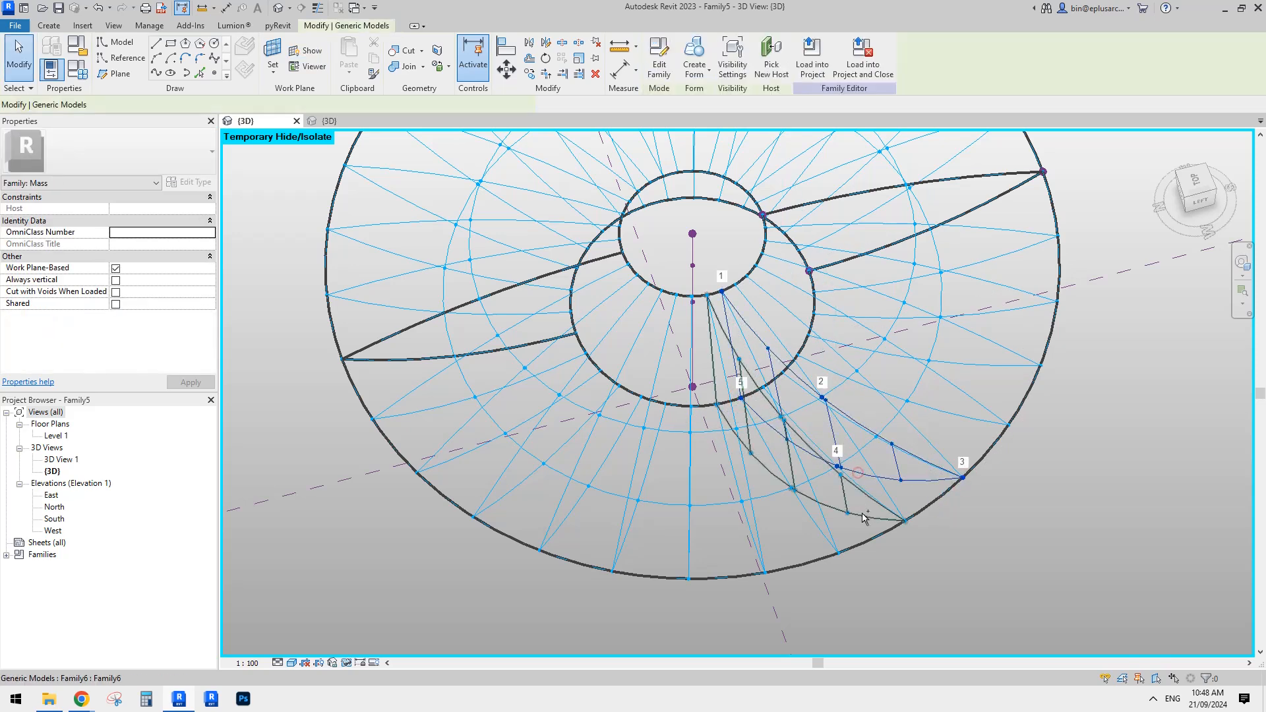
ctrl+click(861, 516)
click(562, 59)
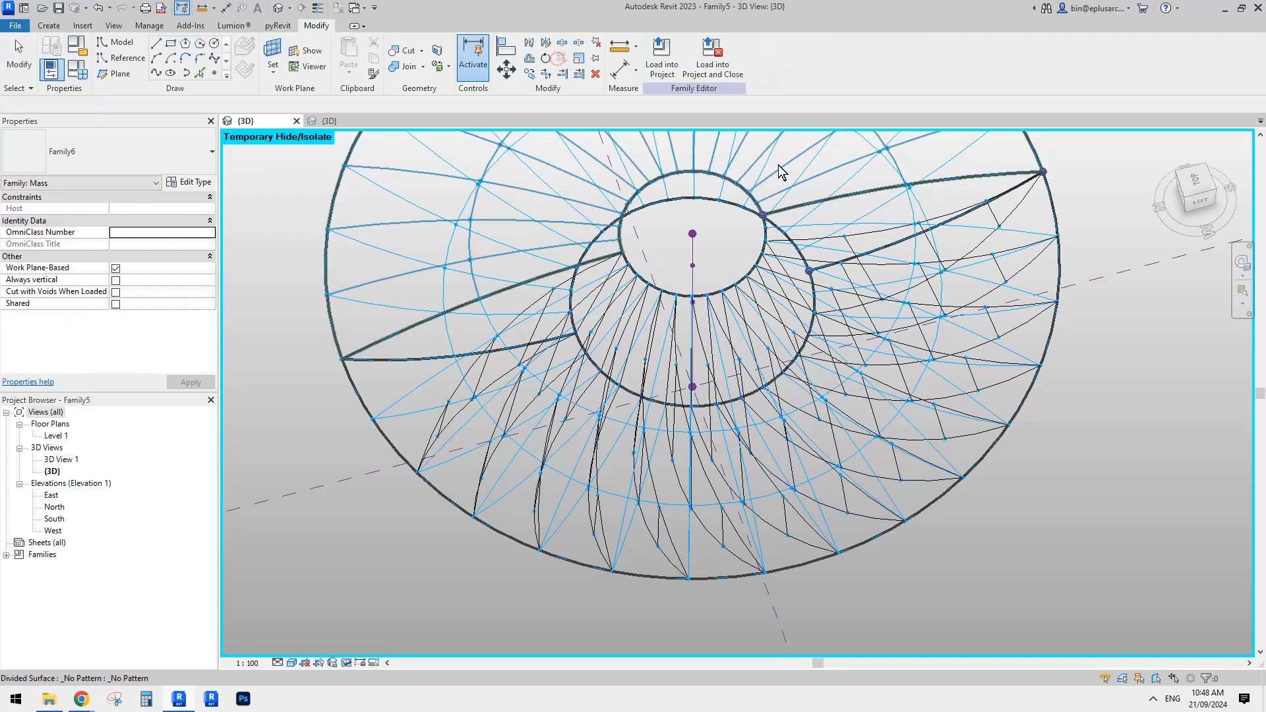
middle_drag(820, 263, 797, 265)
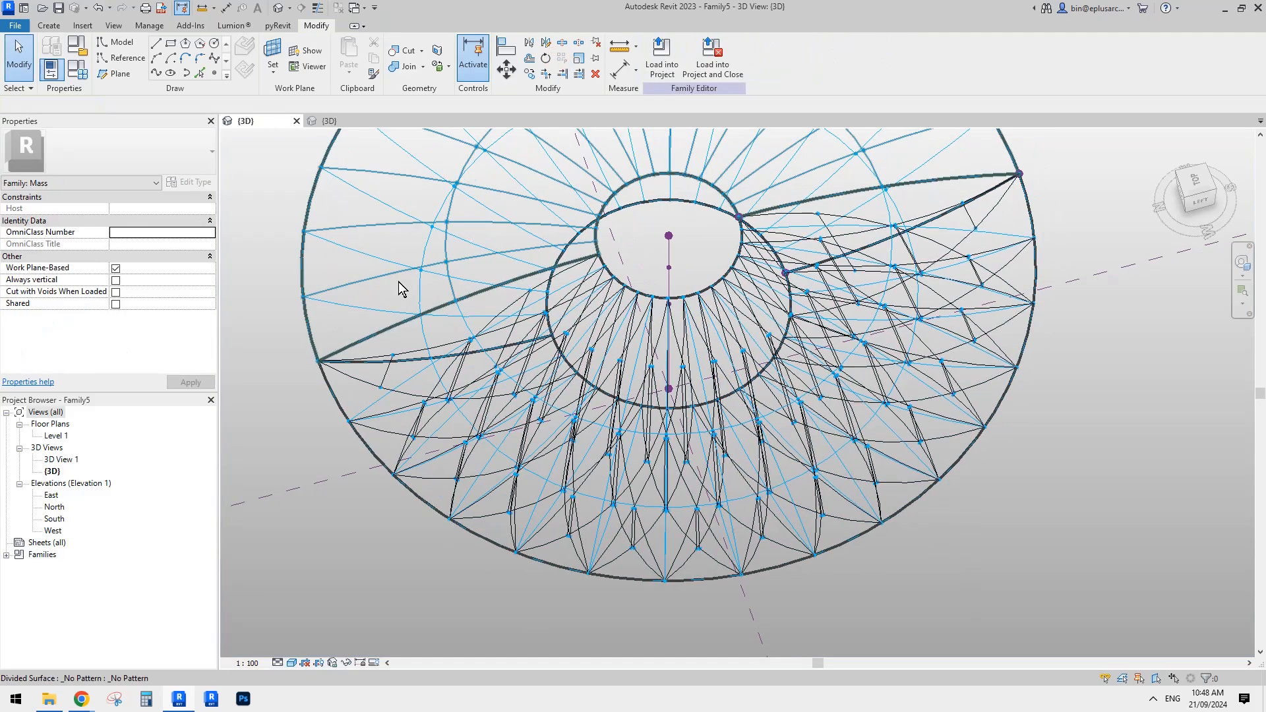
Examine the crossed truss arrangement and its struts from several angles
shift+middle_drag(404, 286, 795, 475)
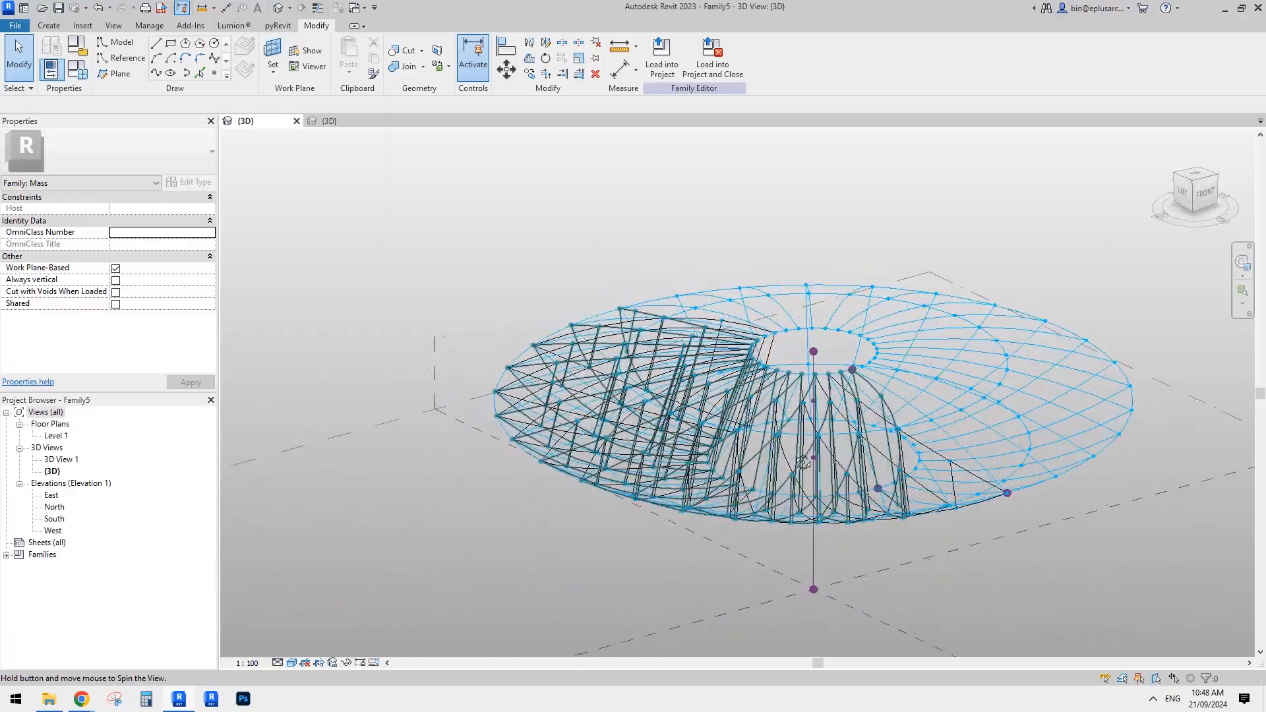
shift+middle_drag(932, 479, 676, 435)
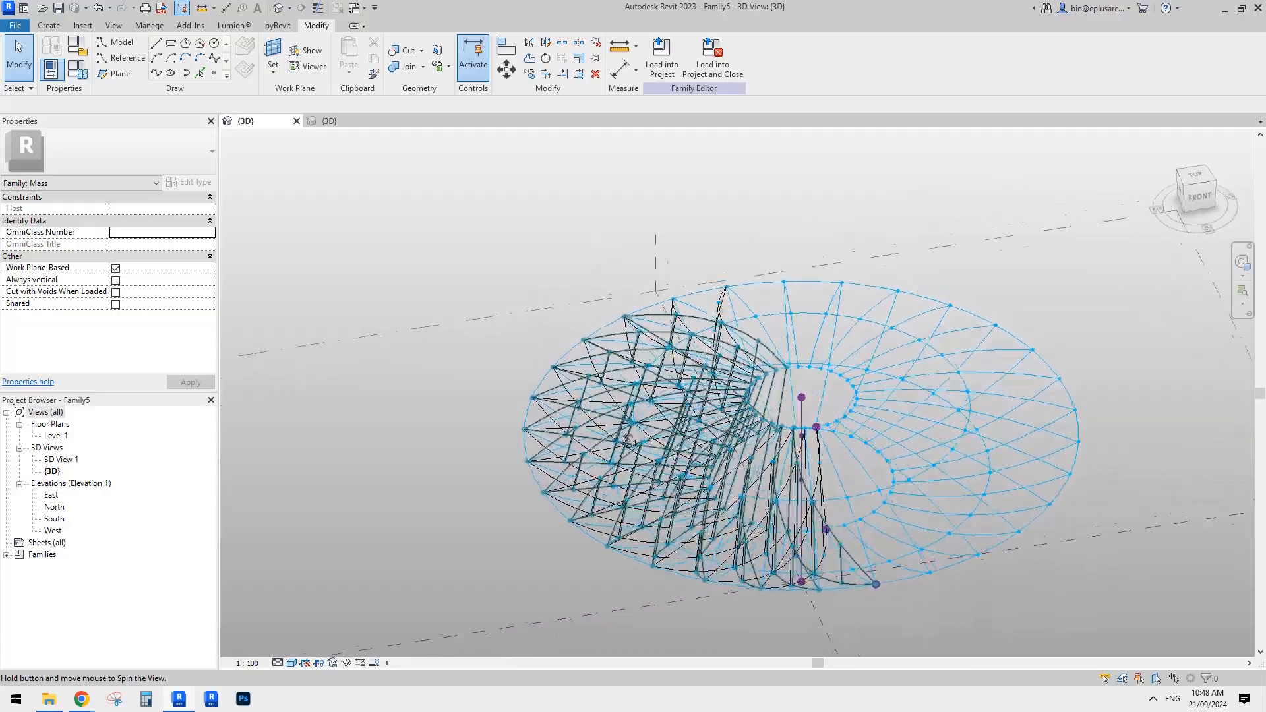
shift+middle_drag(788, 453, 781, 383)
scroll(778, 422, up, 7)
scroll(720, 413, down, 5)
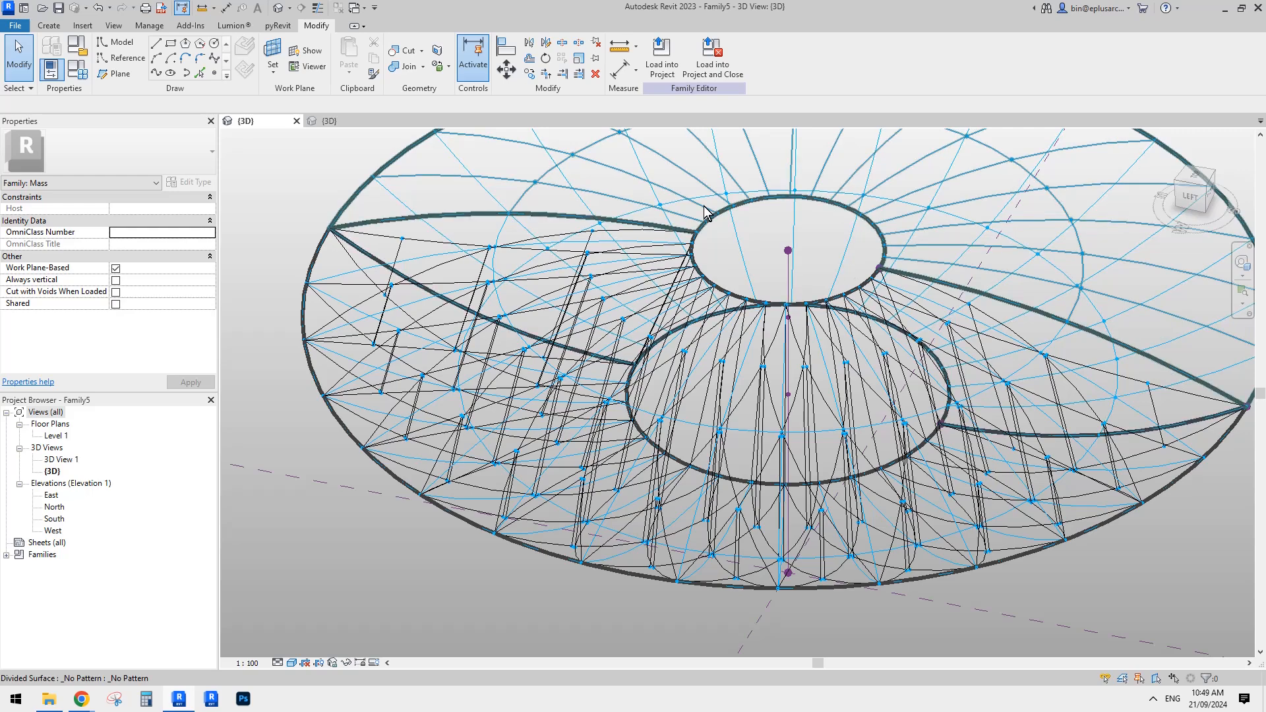
middle_drag(890, 414, 918, 400)
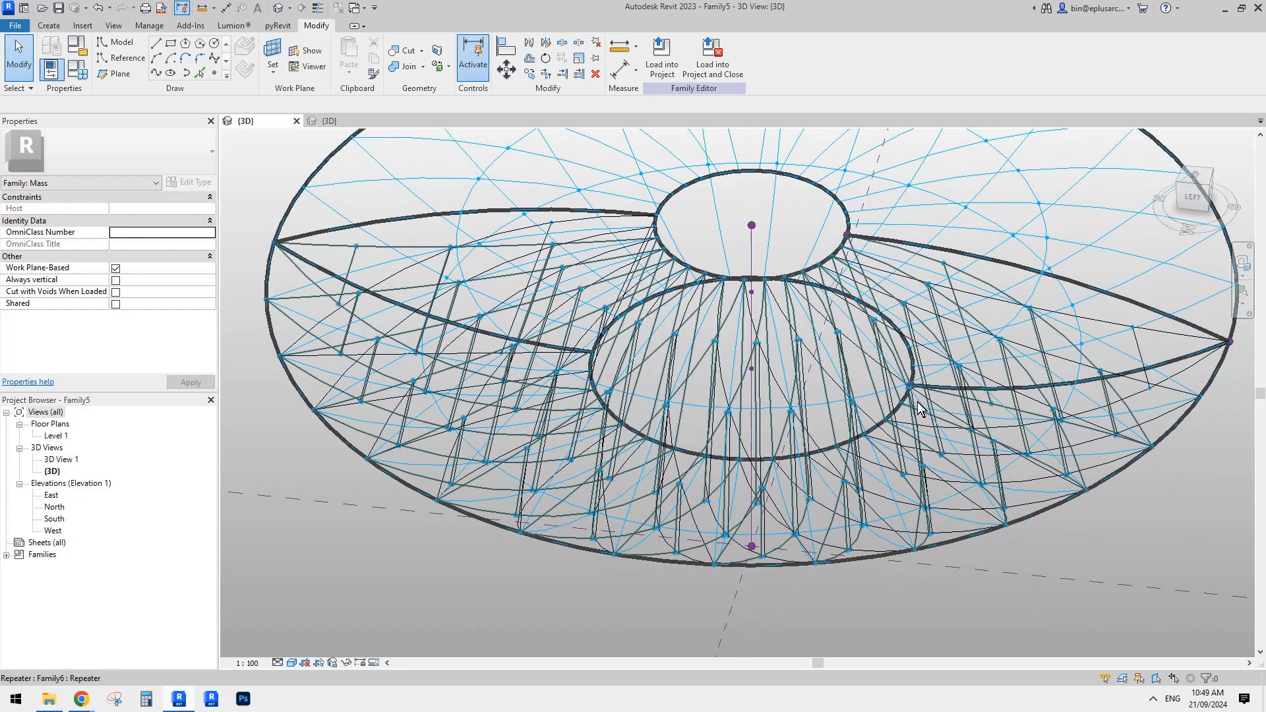
Set the r2 parameter to 5000 in the family types and apply it
click(79, 75)
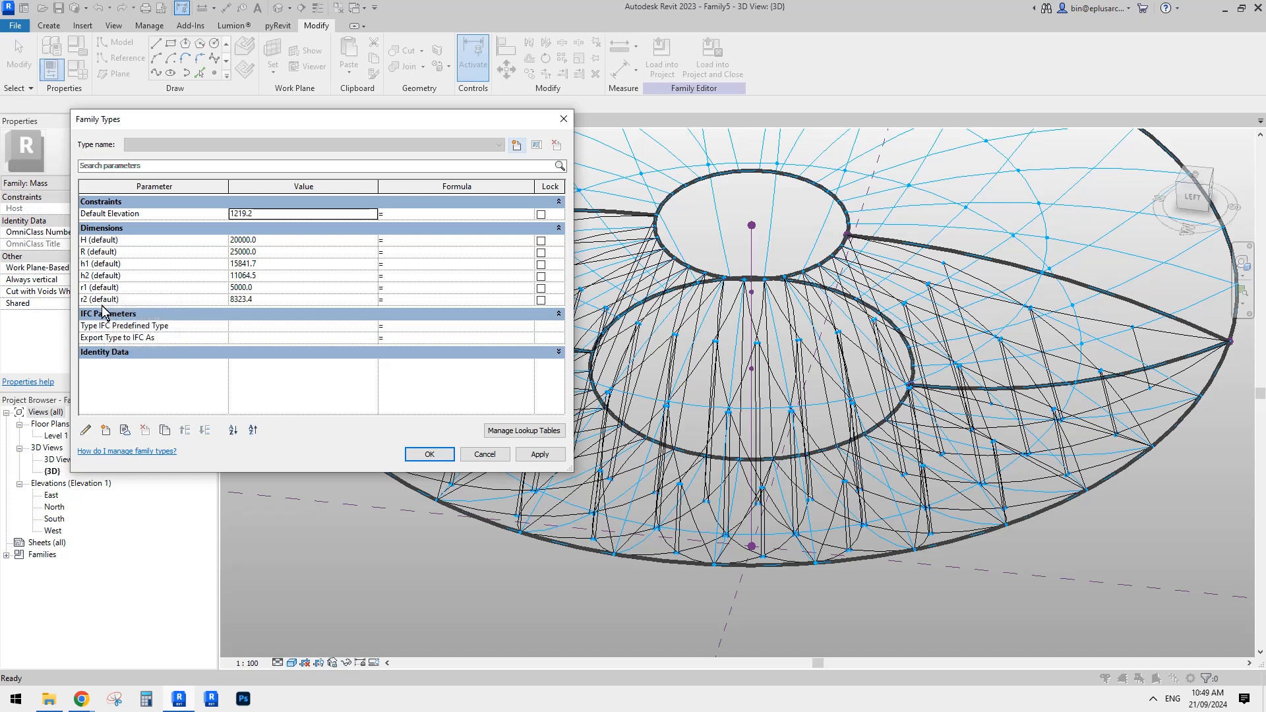
click(271, 300)
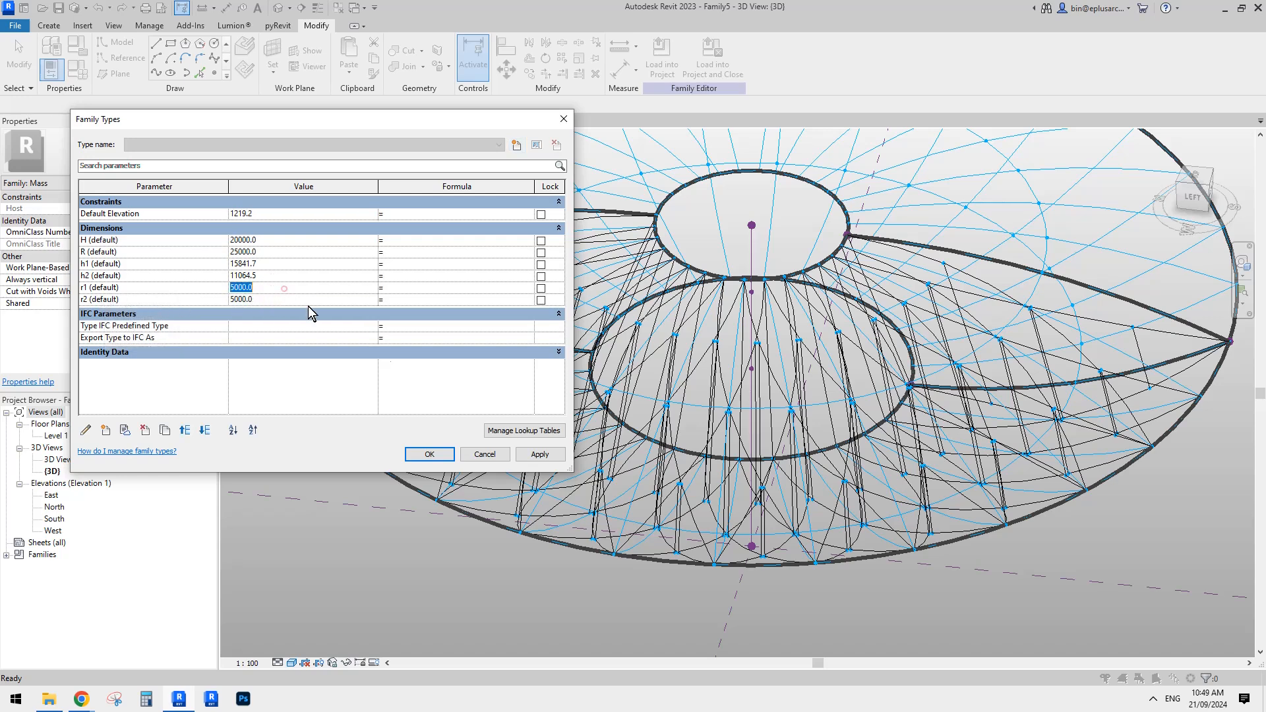
click(546, 455)
click(454, 453)
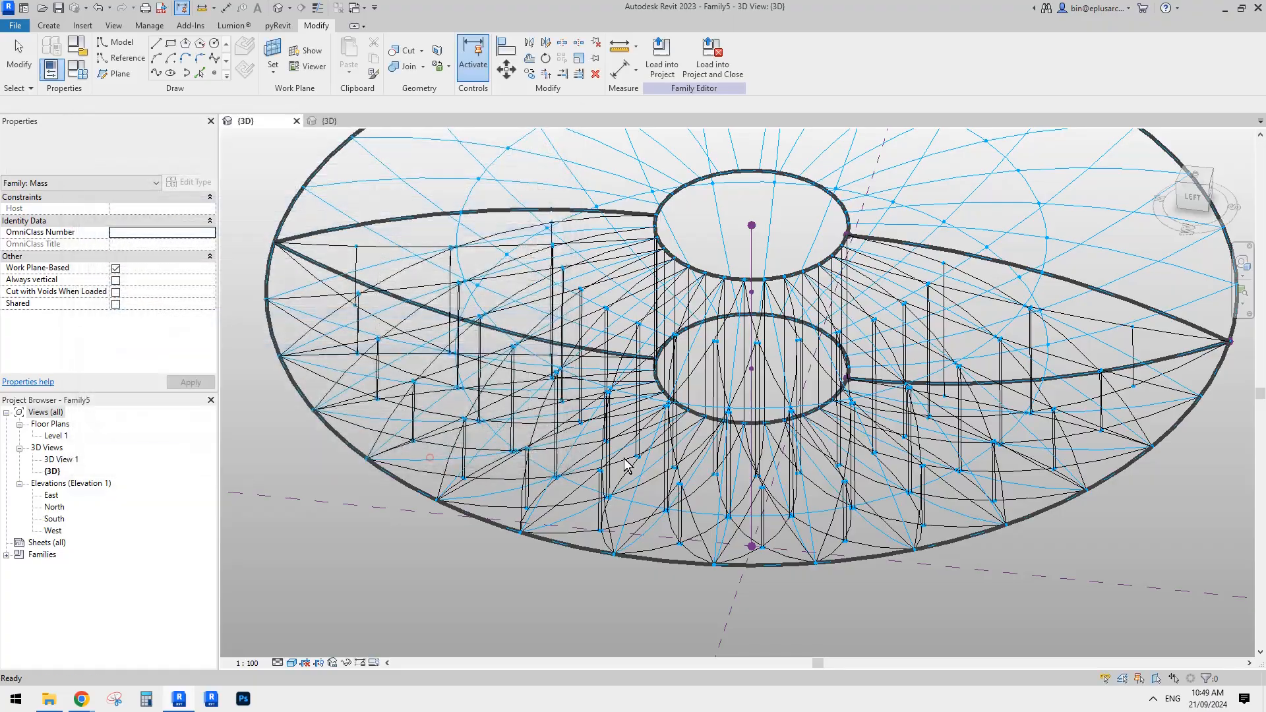
Compare the updated crossed trusses with the crossed spoke cable-truss diagram in the Google Docs reference, then return to Revit
shift+middle_drag(740, 444, 475, 528)
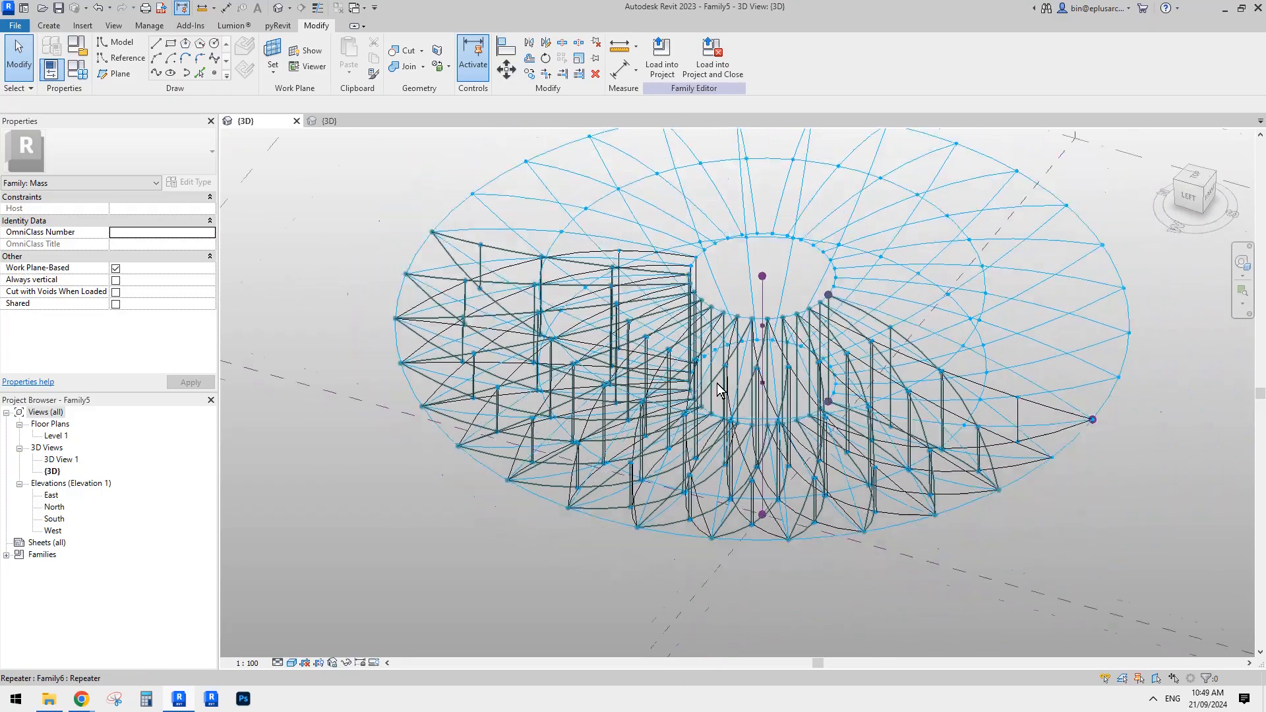
click(83, 701)
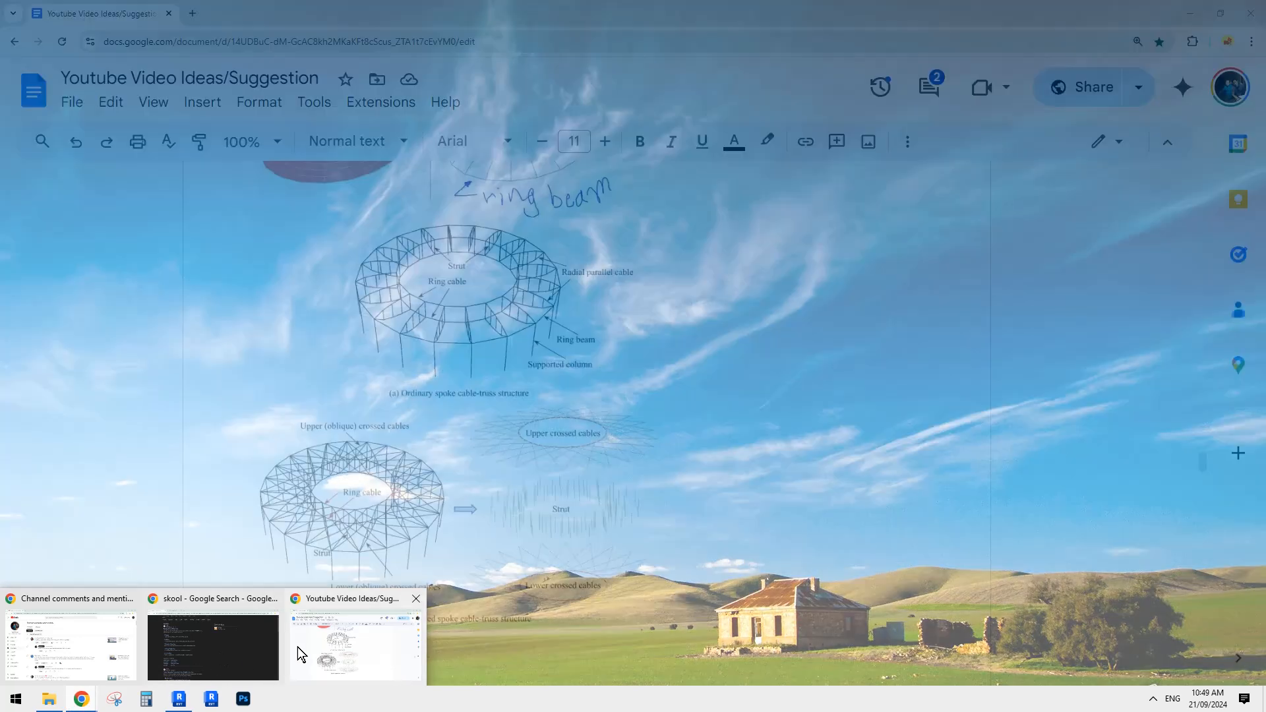
click(298, 646)
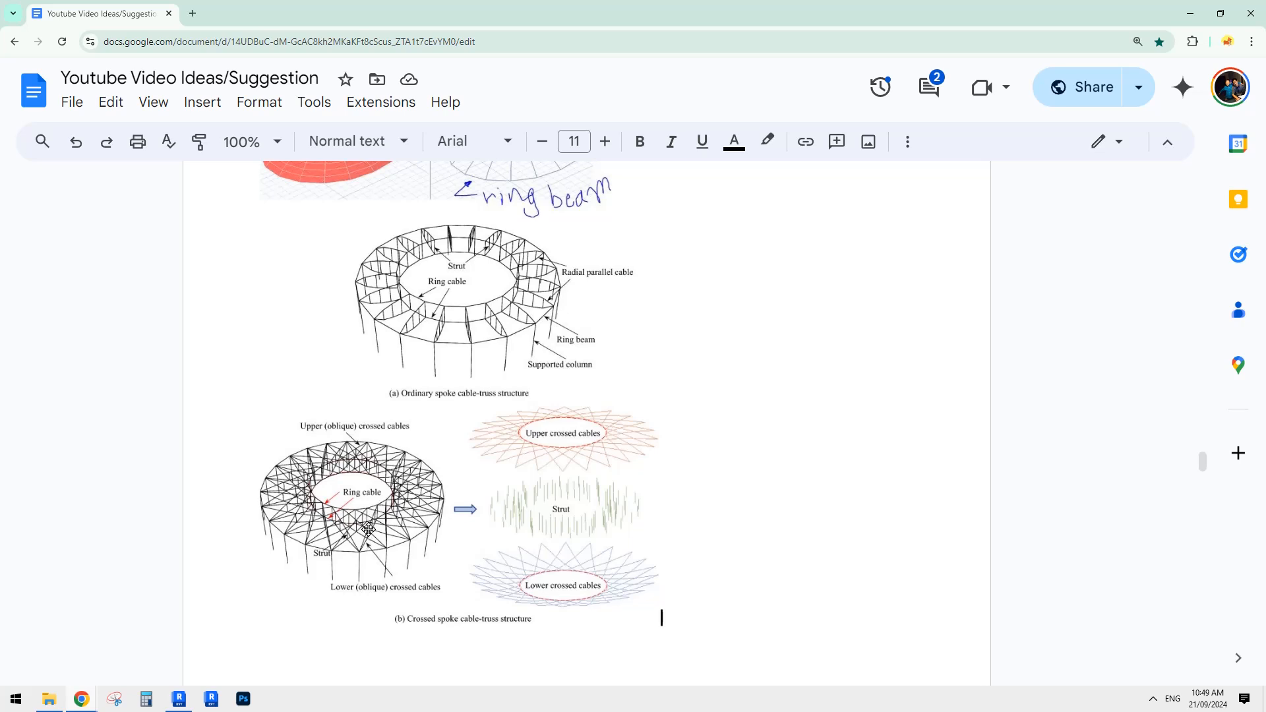
click(184, 702)
shift+middle_drag(785, 443, 850, 465)
shift+middle_drag(772, 395, 349, 155)
In the Family6 truss, delete the middle adaptive points of the upper and lower chords to straighten both chords
click(335, 123)
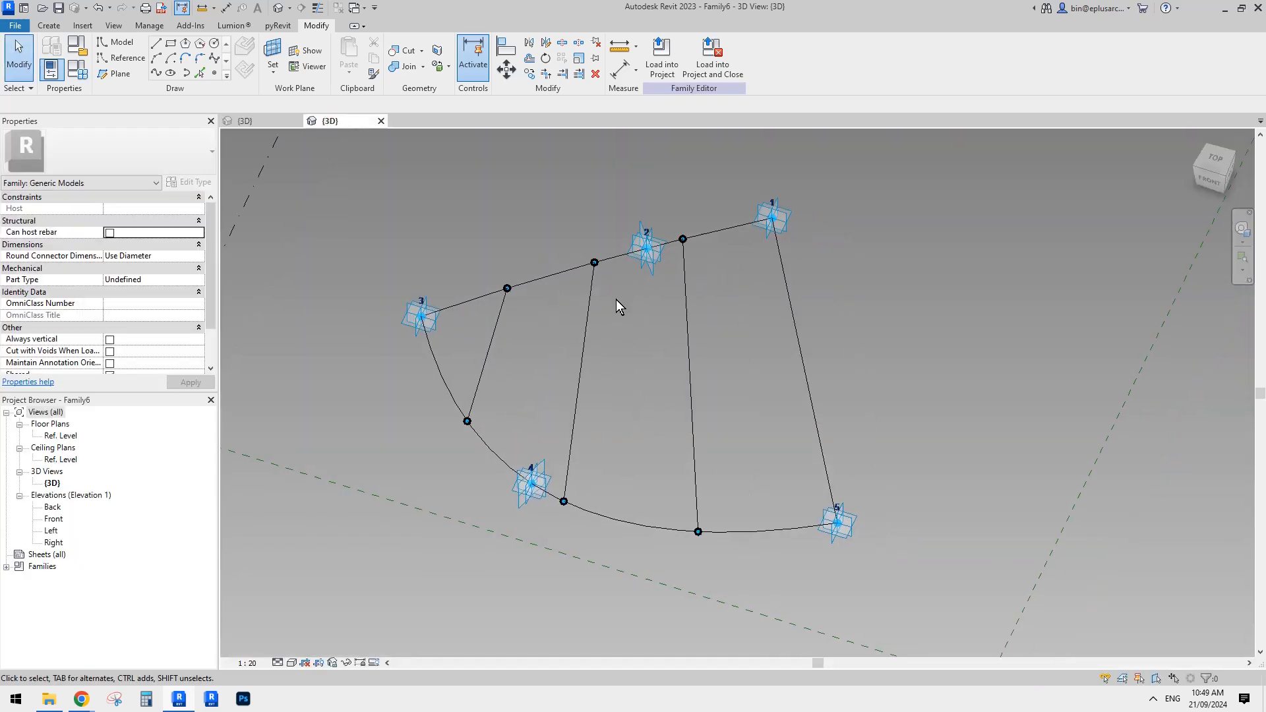
shift+middle_drag(615, 299, 634, 274)
click(643, 254)
key(Delete)
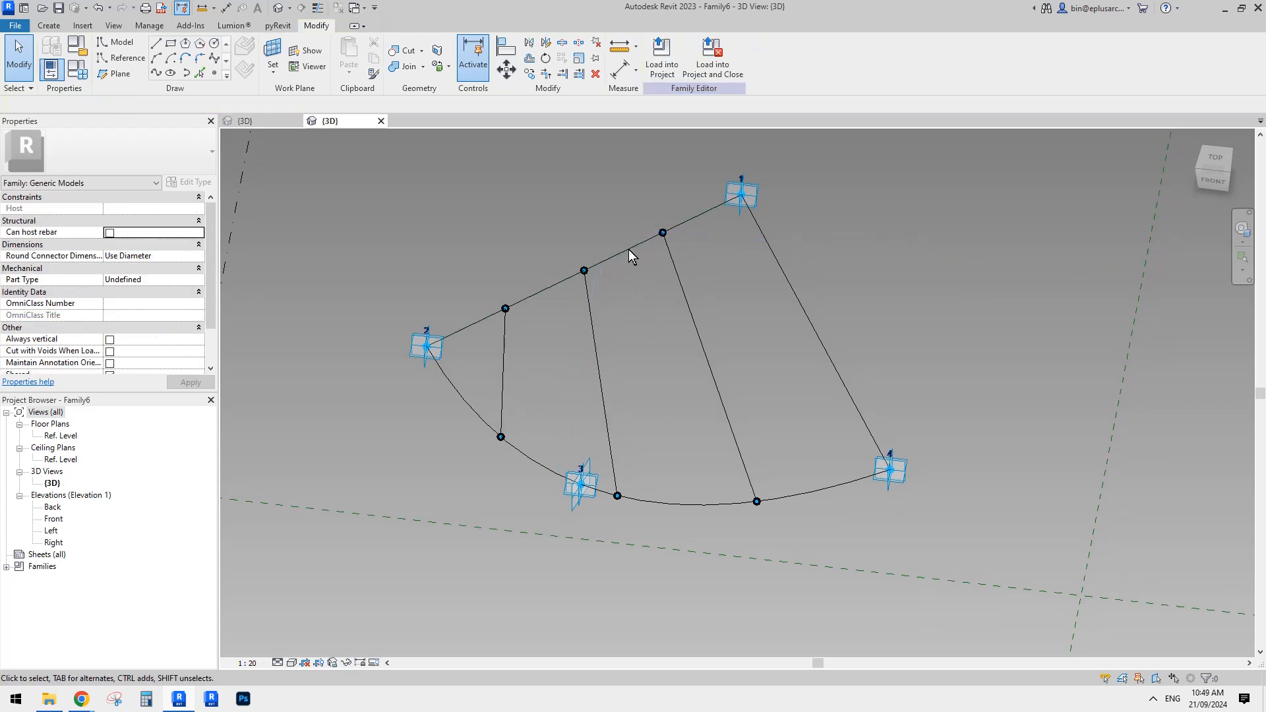
click(577, 488)
key(Delete)
mouse_move(655, 420)
shift+middle_down()
mouse_move(681, 362)
mouse_move(672, 351)
shift+middle_up()
middle_drag(592, 245, 592, 252)
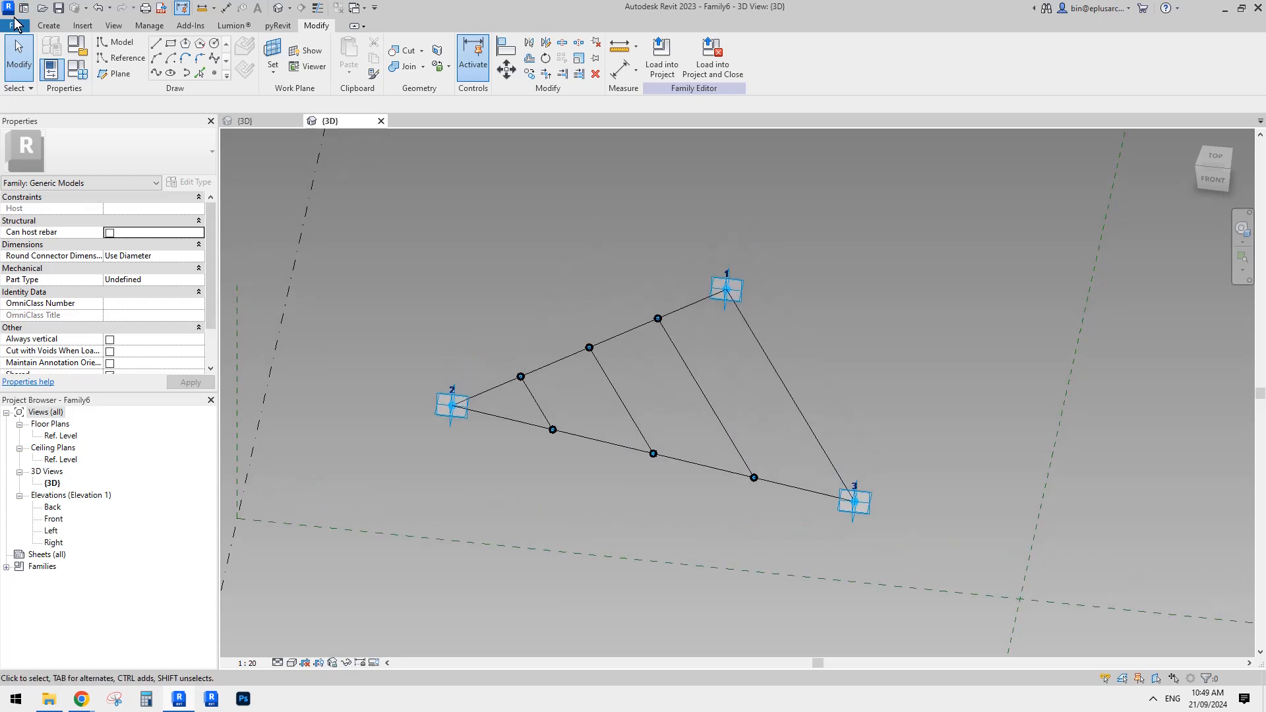
Save the straightened truss family as Family6aaaa and load it into the Family5 mass without placing it
click(15, 25)
click(69, 176)
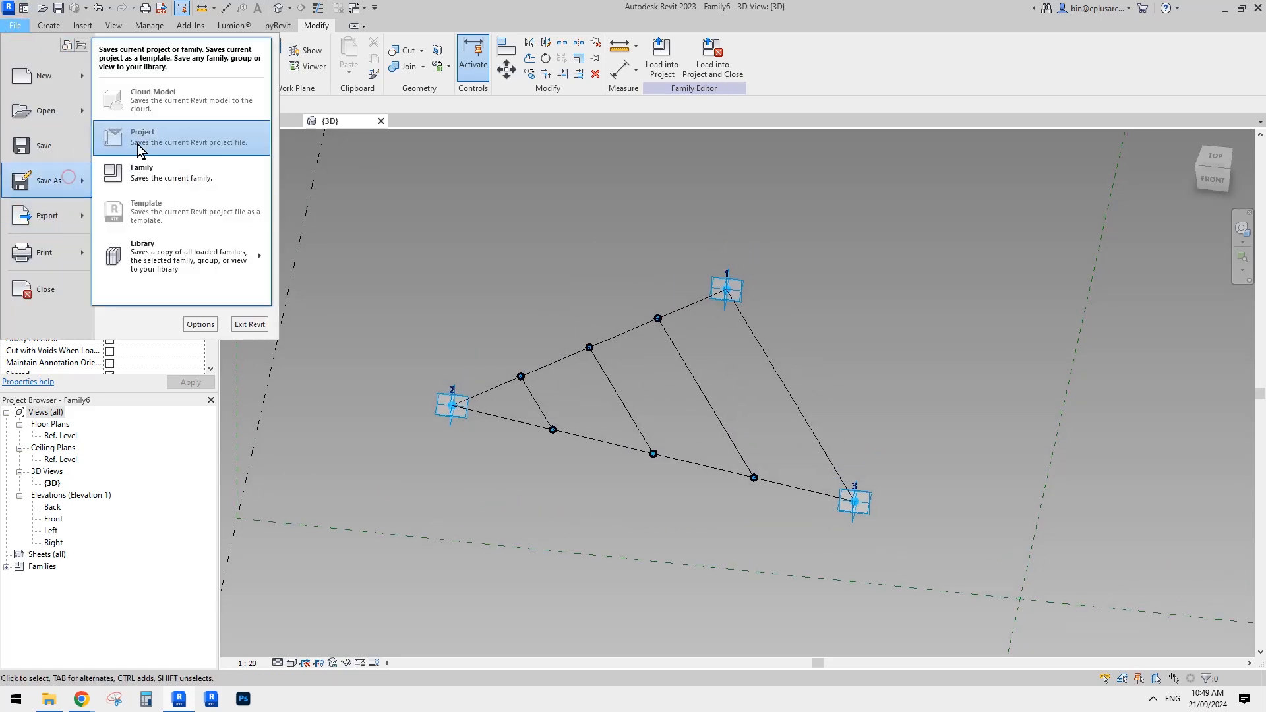
click(161, 167)
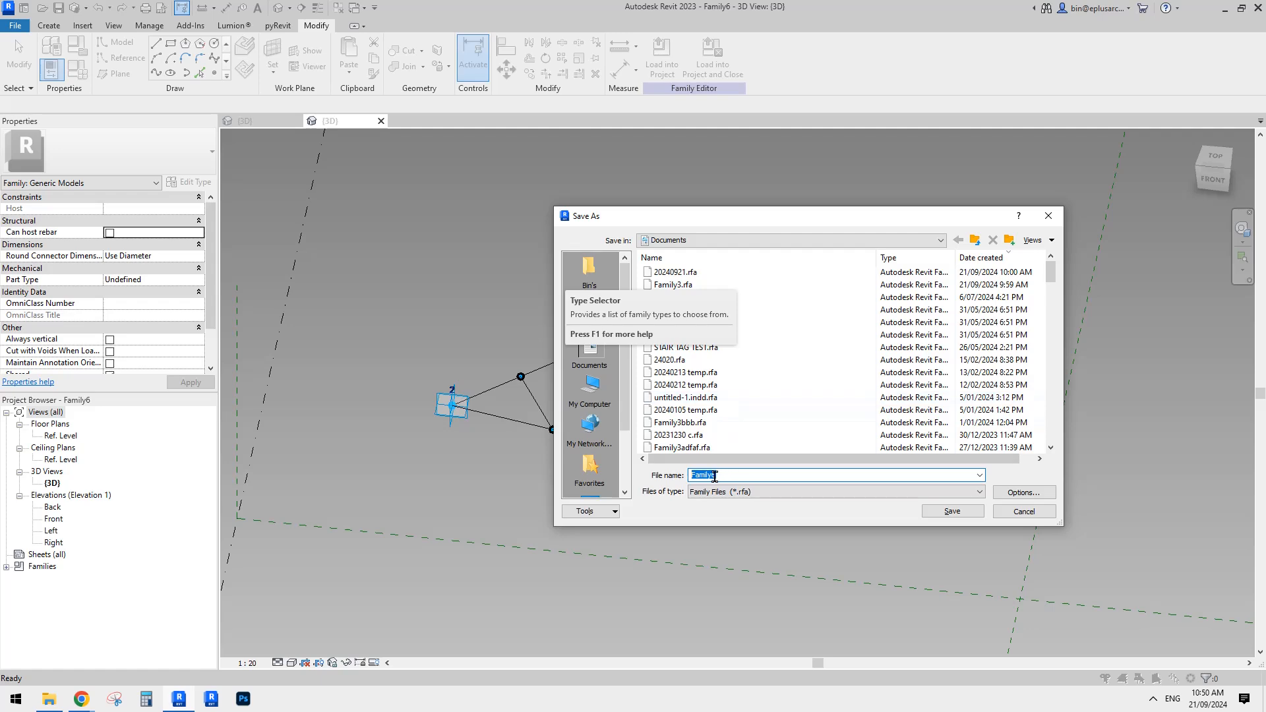
click(963, 514)
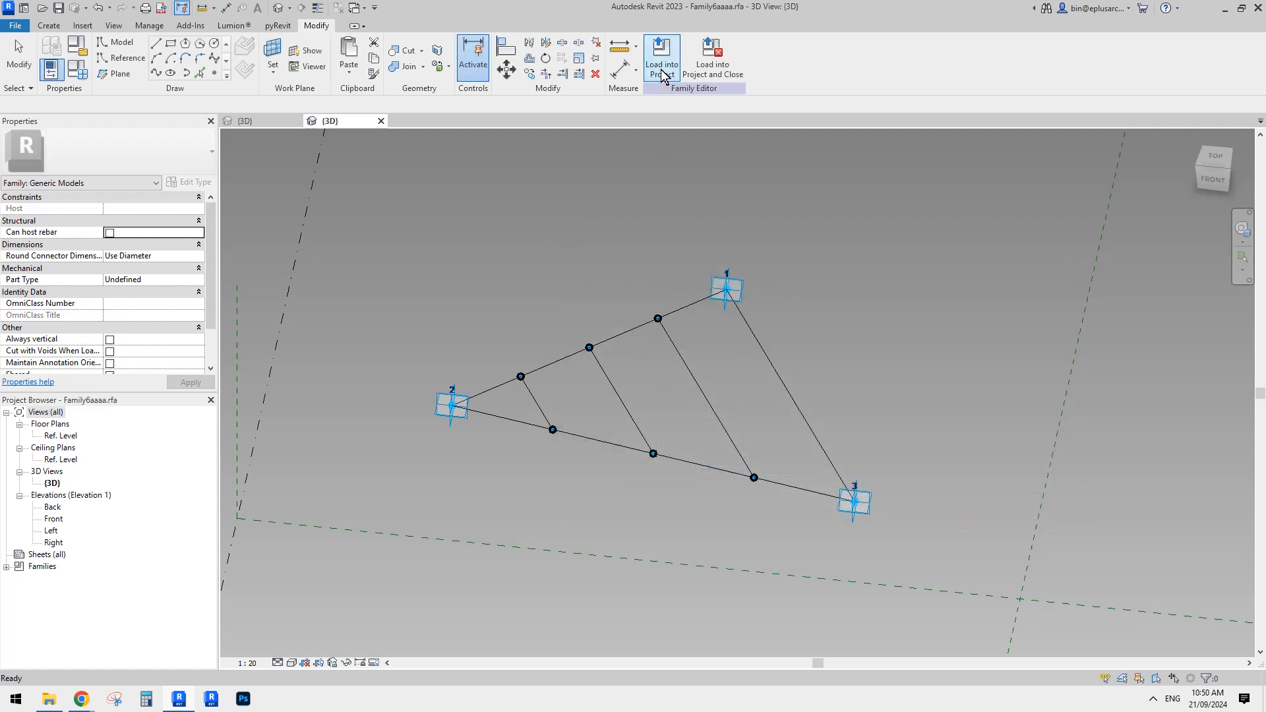
click(662, 59)
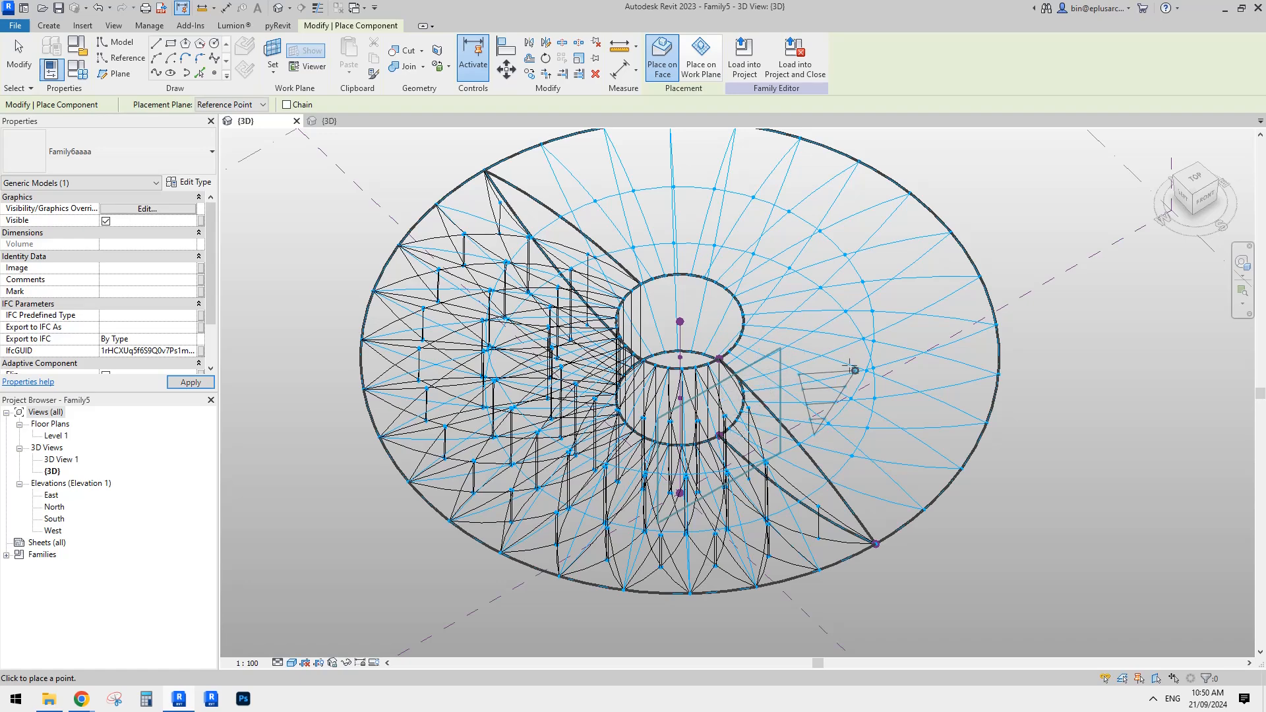
middle_drag(849, 366, 639, 404)
key(Escape)
Place a Family6aaaa truss from the inner ring's upper and lower points to an offset outer-ring node, forming an oblique truss
scroll(771, 376, down, 2)
middle_drag(705, 498, 745, 366)
shift+middle_drag(749, 367, 662, 385)
scroll(716, 368, up, 3)
middle_drag(662, 384, 689, 390)
click(49, 25)
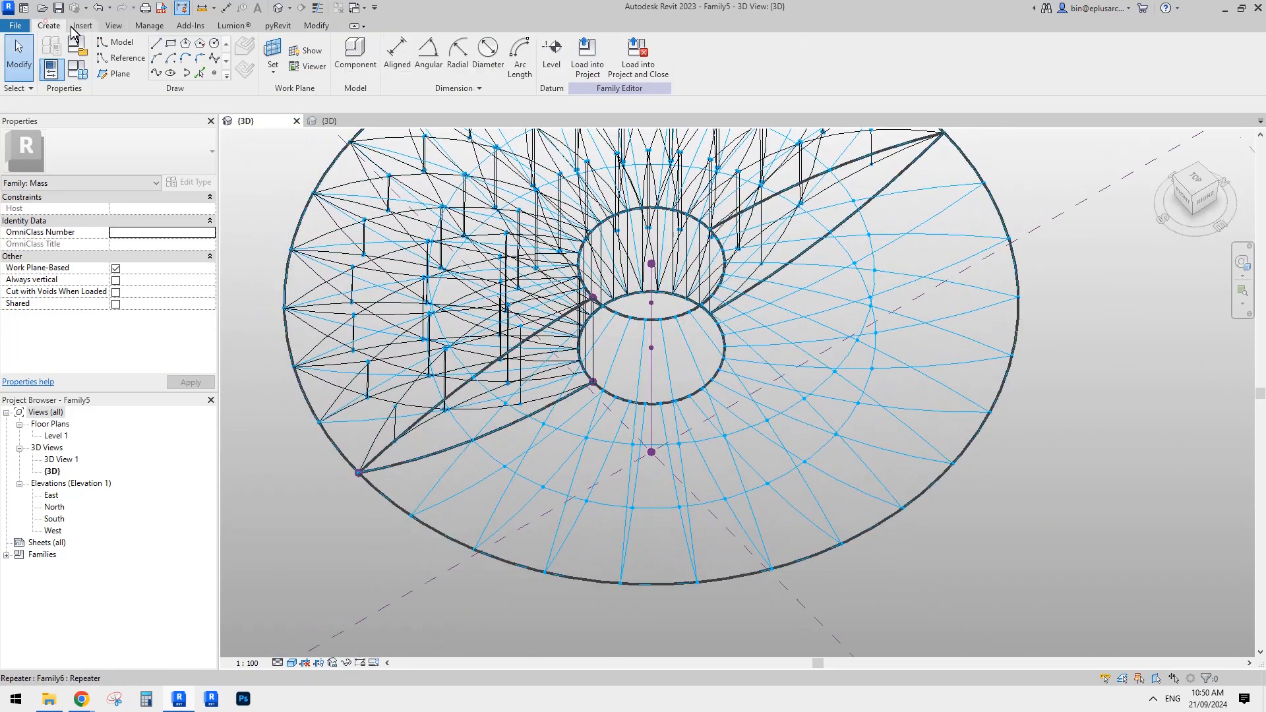
click(344, 76)
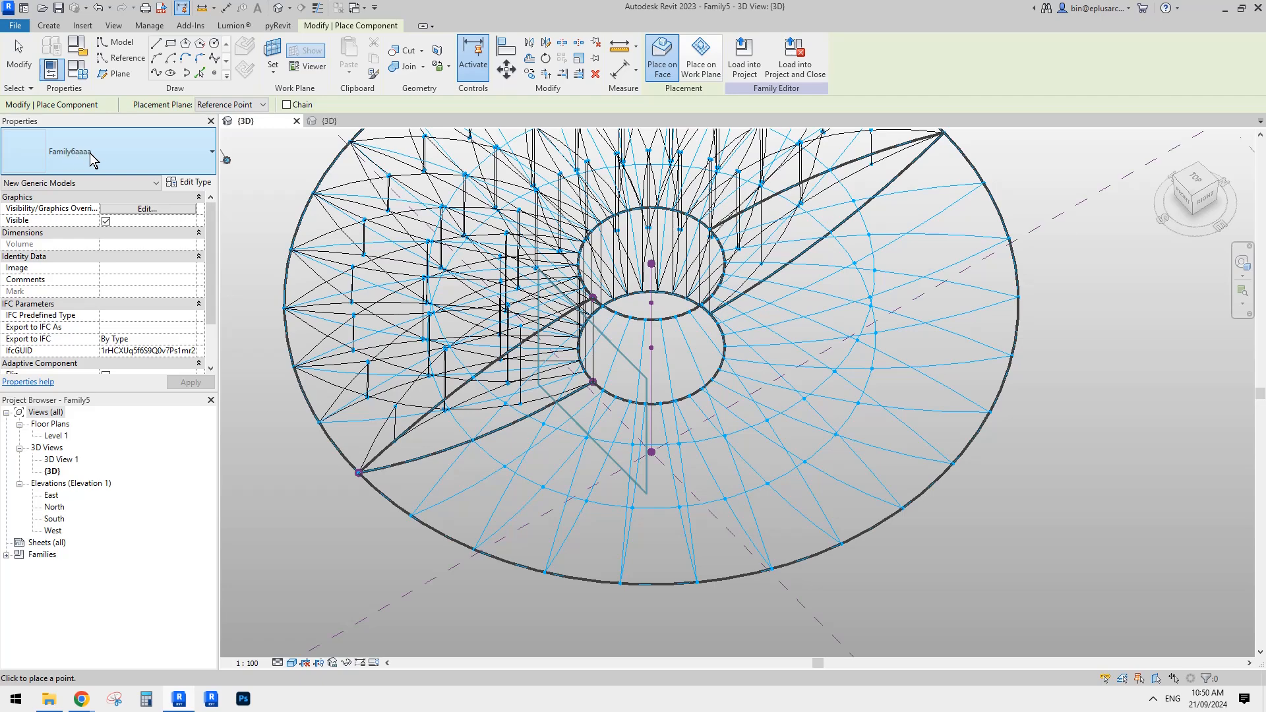
shift+middle_drag(717, 371, 725, 332)
click(666, 285)
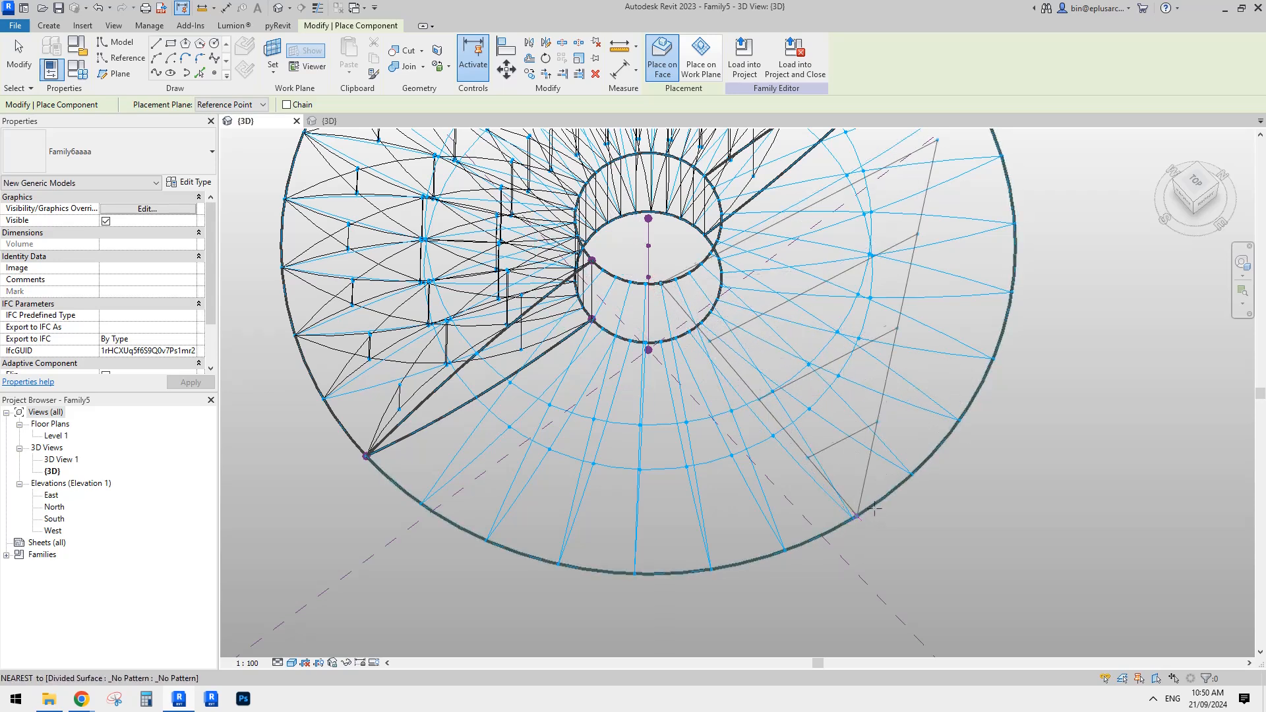
click(911, 474)
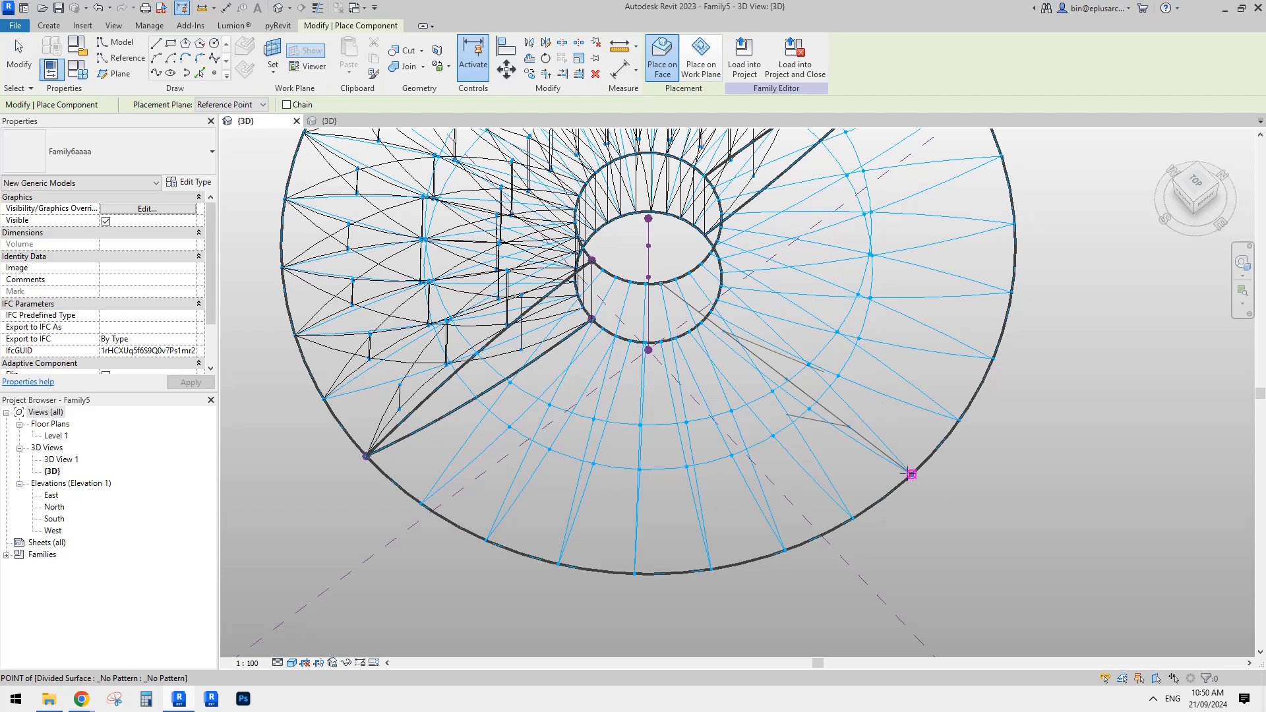
shift+middle_drag(861, 344, 795, 381)
shift+middle_drag(591, 311, 613, 294)
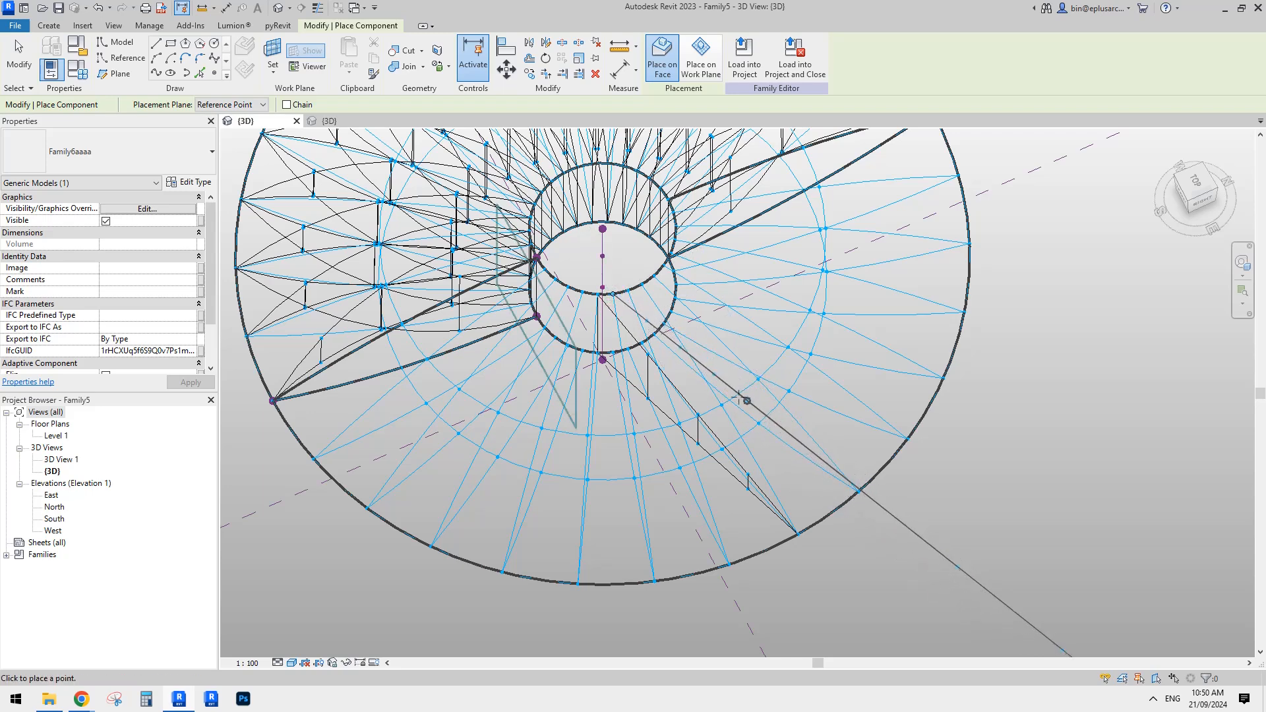
Place a second Family6aaaa truss on the next inner and outer ring nodes, parallel in sequence to the first
mouse_move(740, 345)
shift+middle_down()
mouse_move(712, 356)
mouse_move(723, 352)
shift+middle_up()
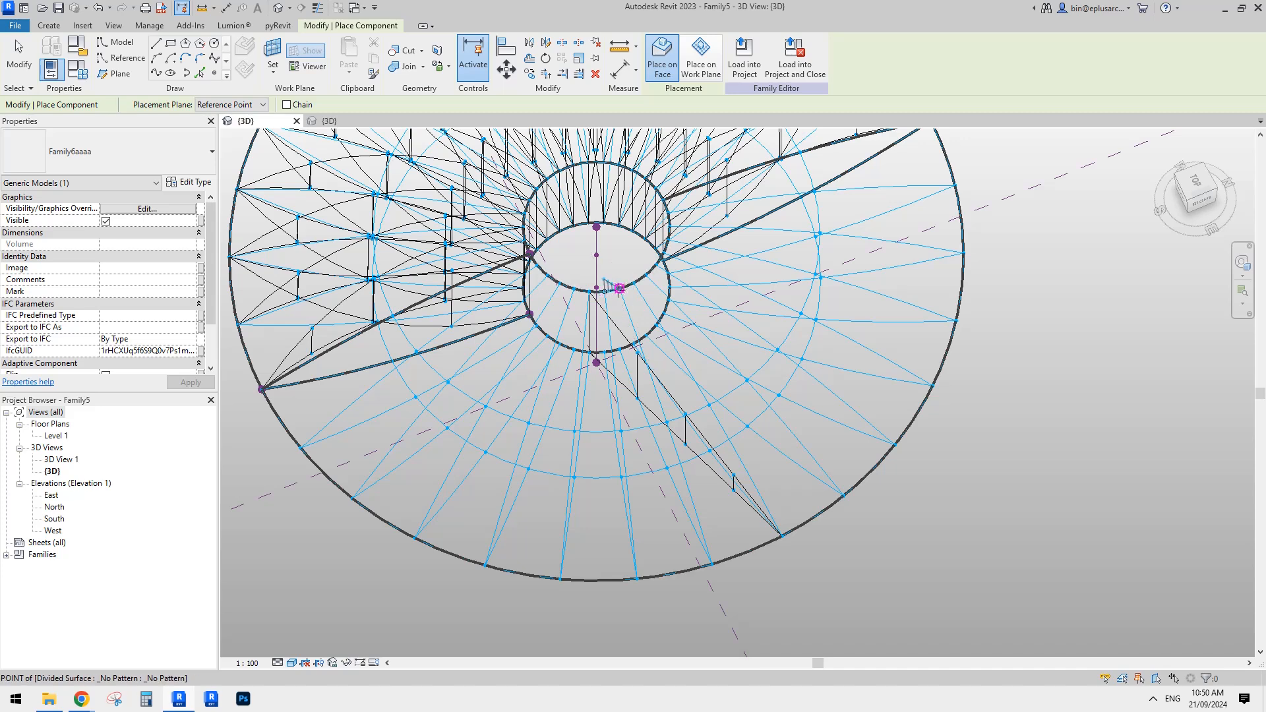
click(843, 496)
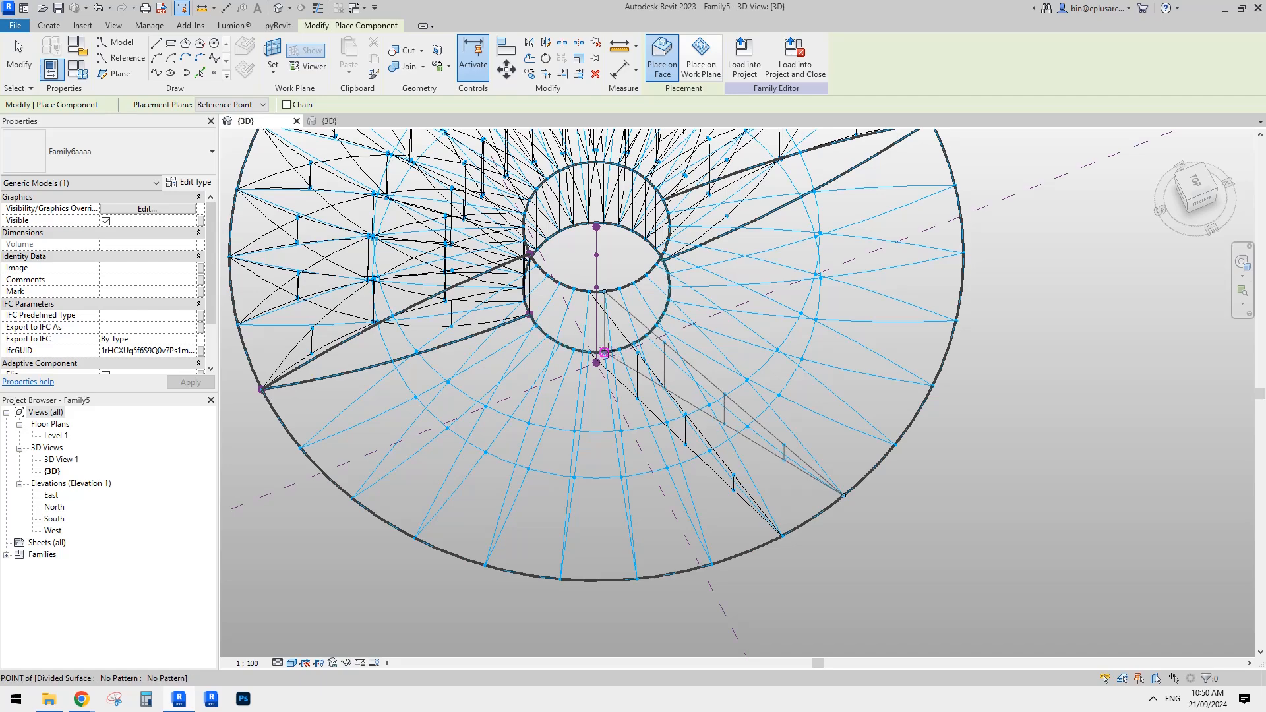
click(604, 353)
key(Escape)
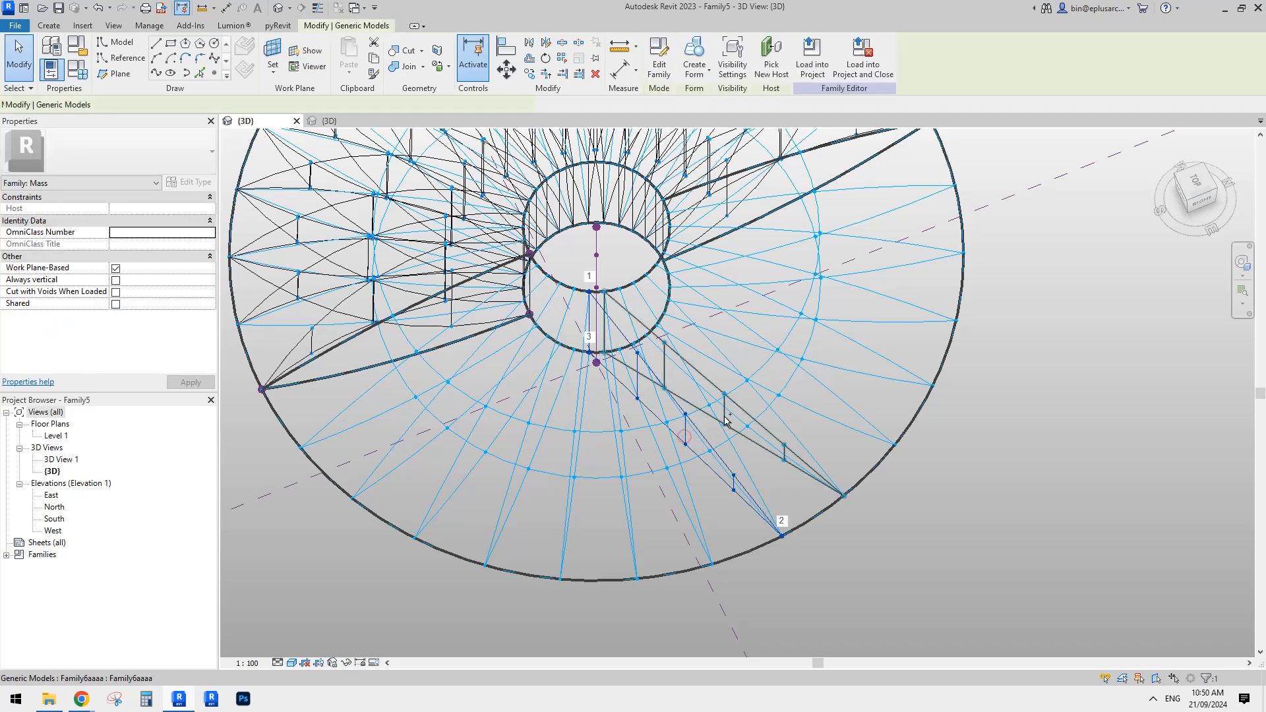
Repeat the two placed Family6aaaa trusses around the rings and temporarily hide the resulting repeater
ctrl+click(724, 417)
click(562, 61)
shift+middle_drag(840, 333, 686, 327)
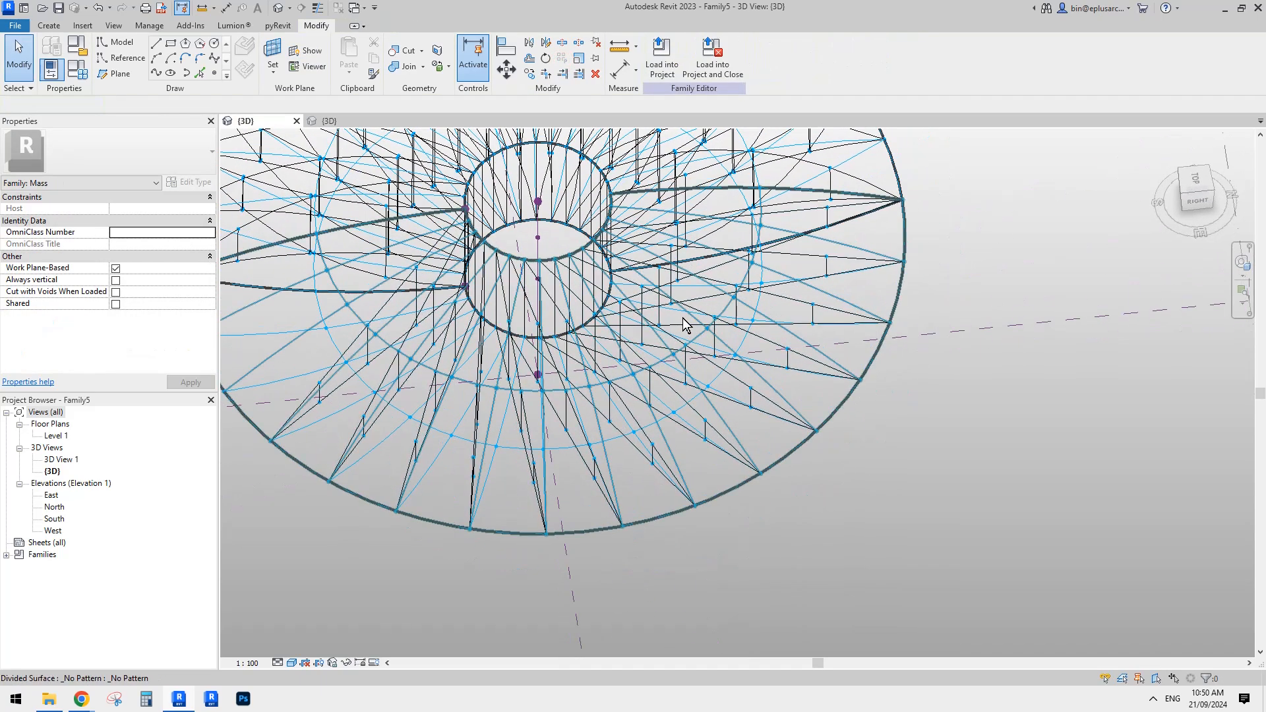
click(629, 419)
key(h)
key(h)
middle_drag(616, 398, 753, 403)
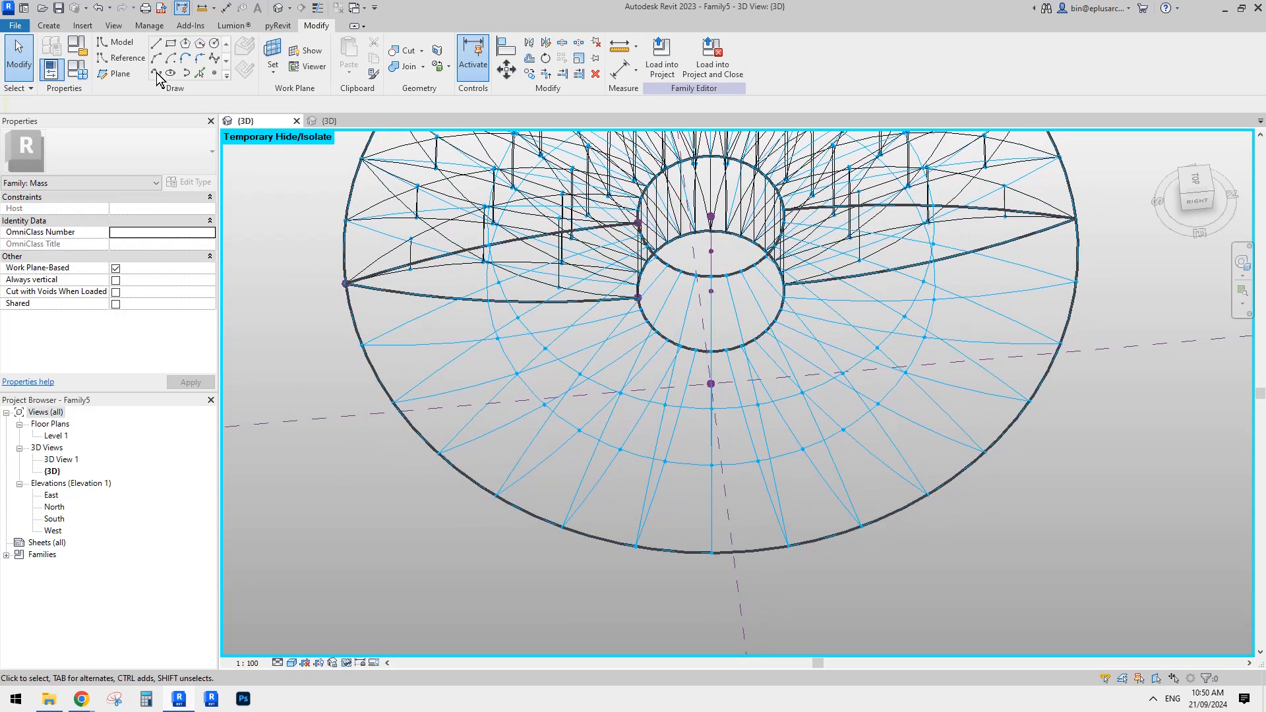
Place a Family6aaaa truss slanting the opposite way, from the upper inner ring to an outer-ring node and back to the lower inner ring
click(49, 26)
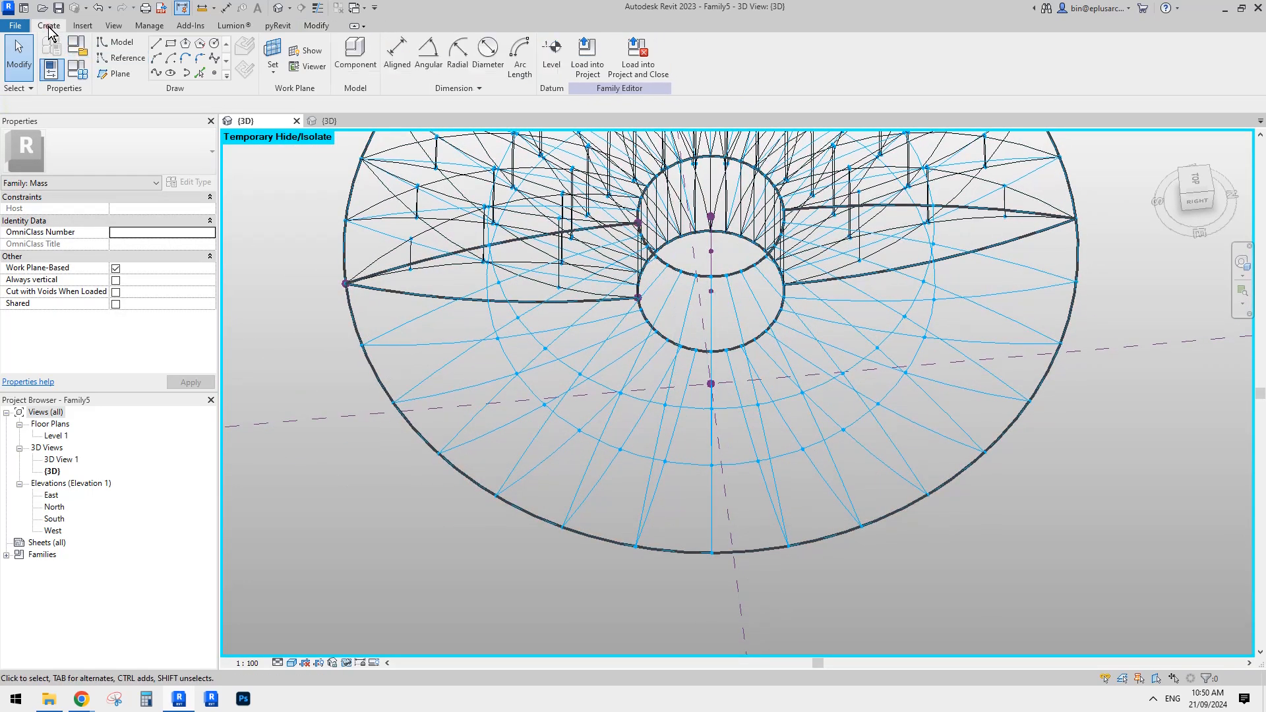
click(367, 74)
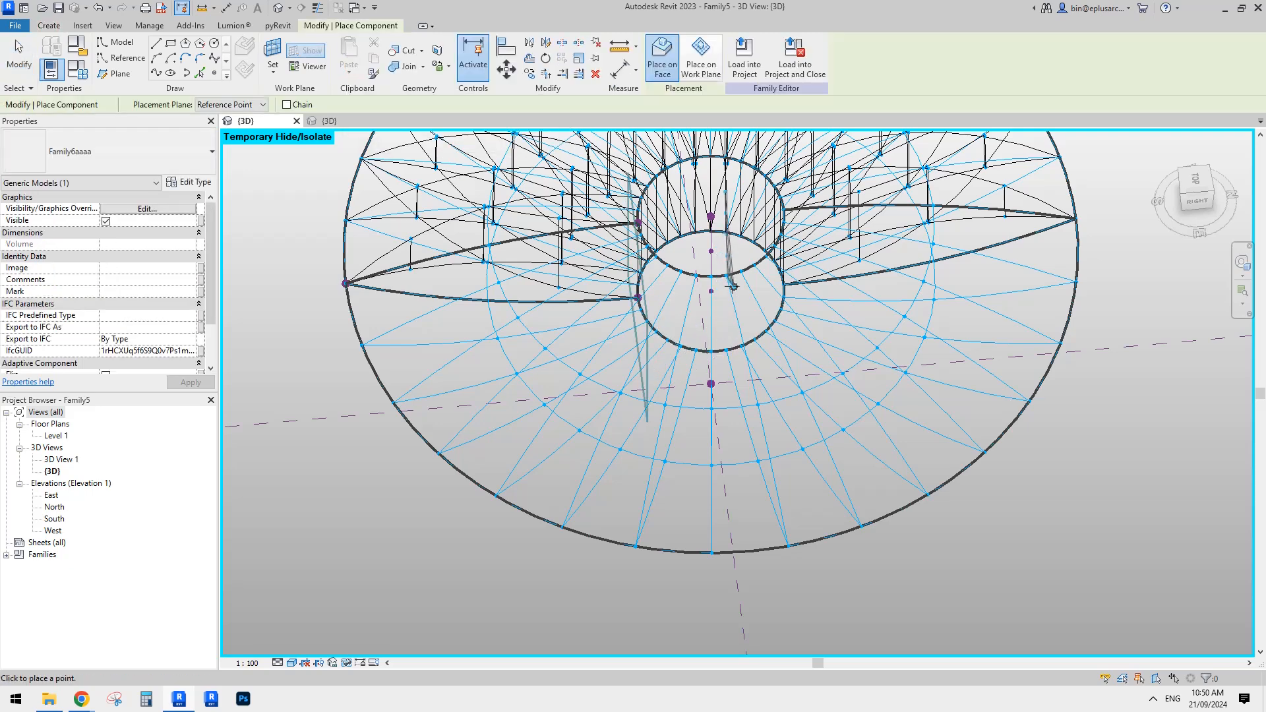
shift+middle_drag(797, 368, 793, 371)
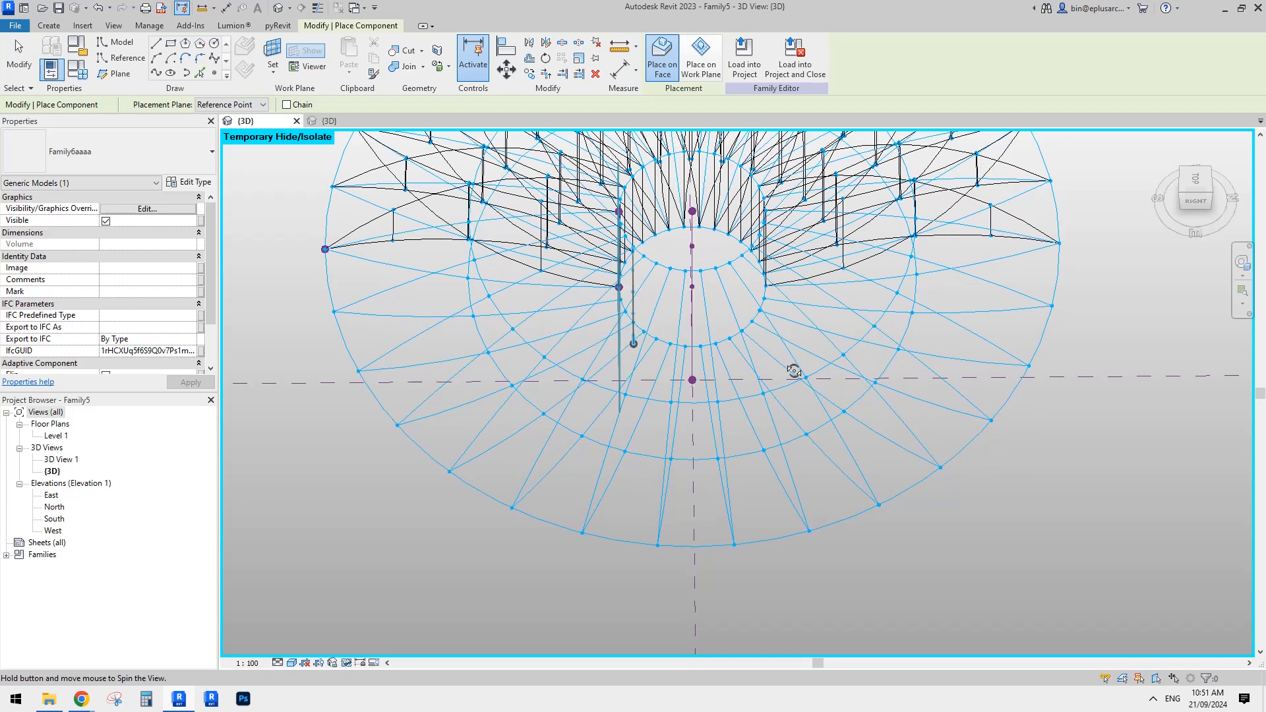
mouse_move(704, 278)
shift+middle_down()
mouse_move(718, 302)
mouse_move(716, 271)
shift+middle_up()
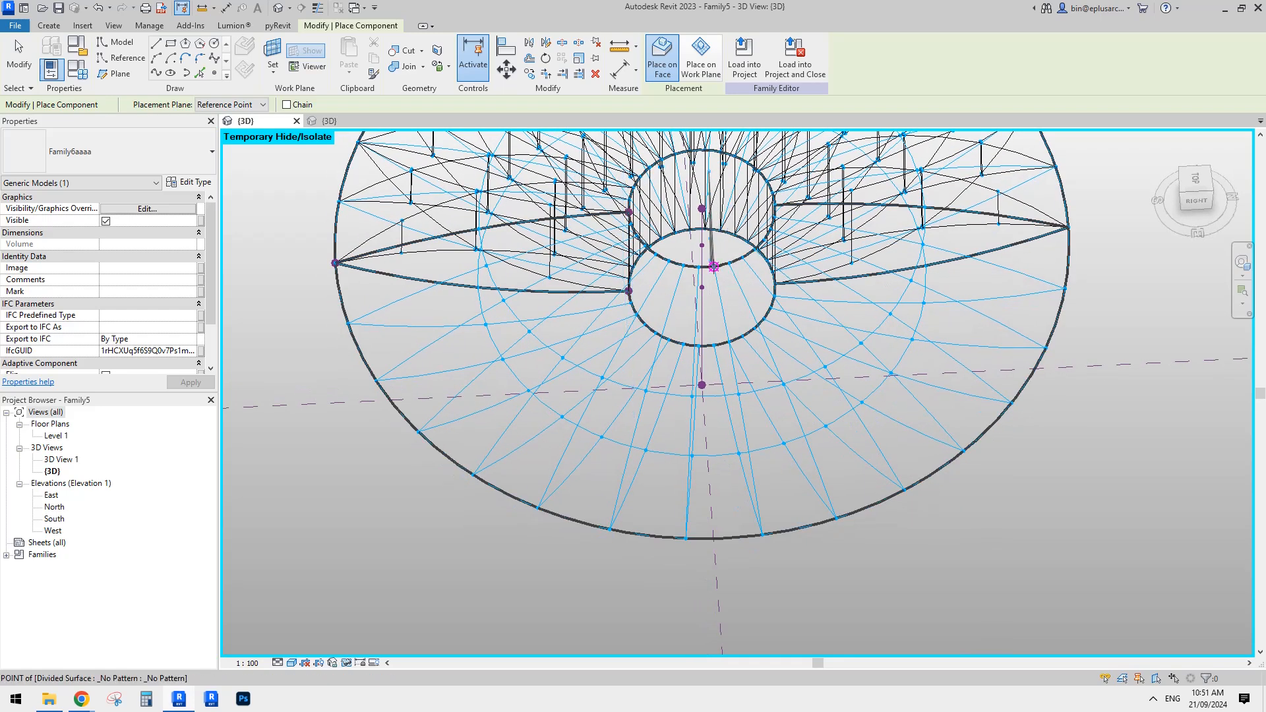
click(713, 266)
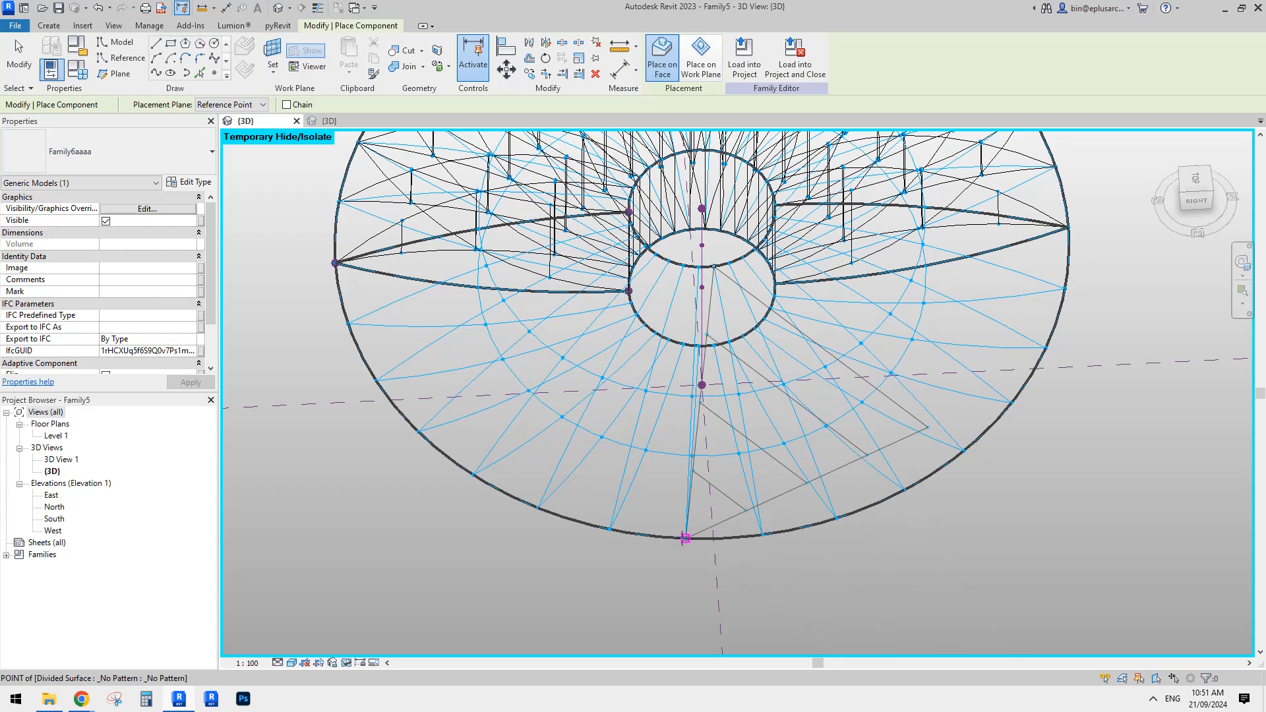
click(538, 507)
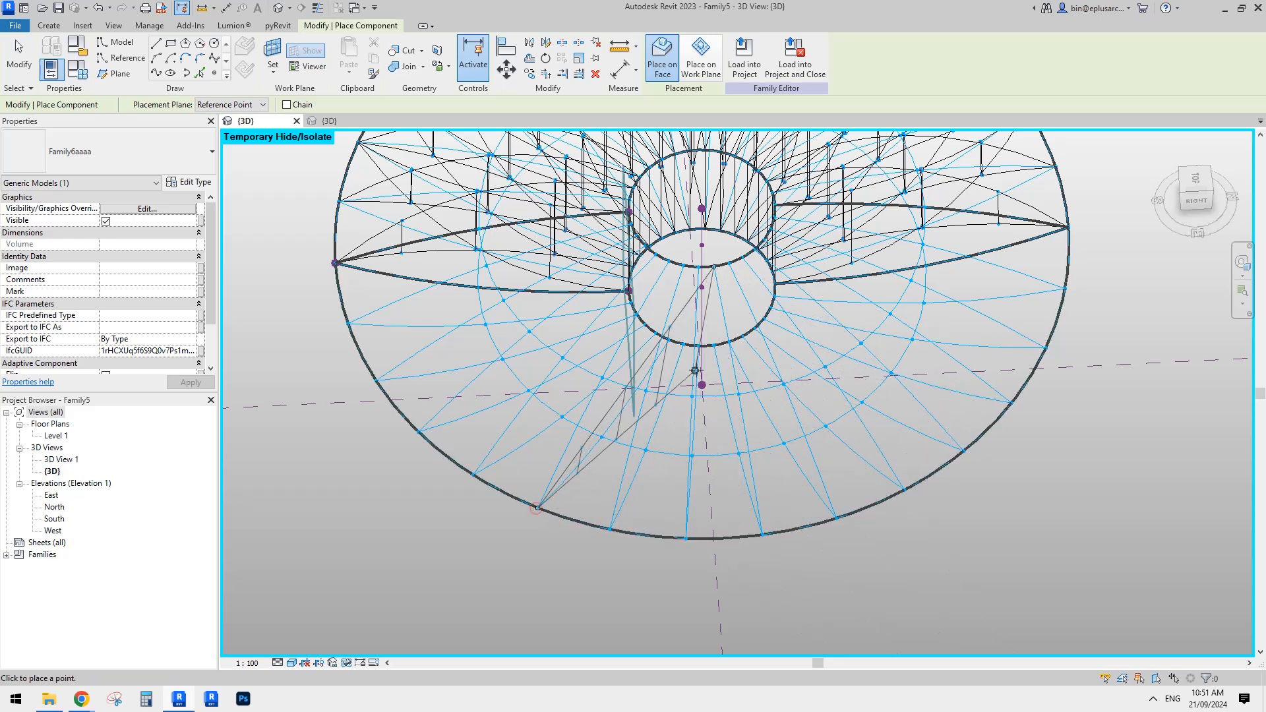
click(713, 344)
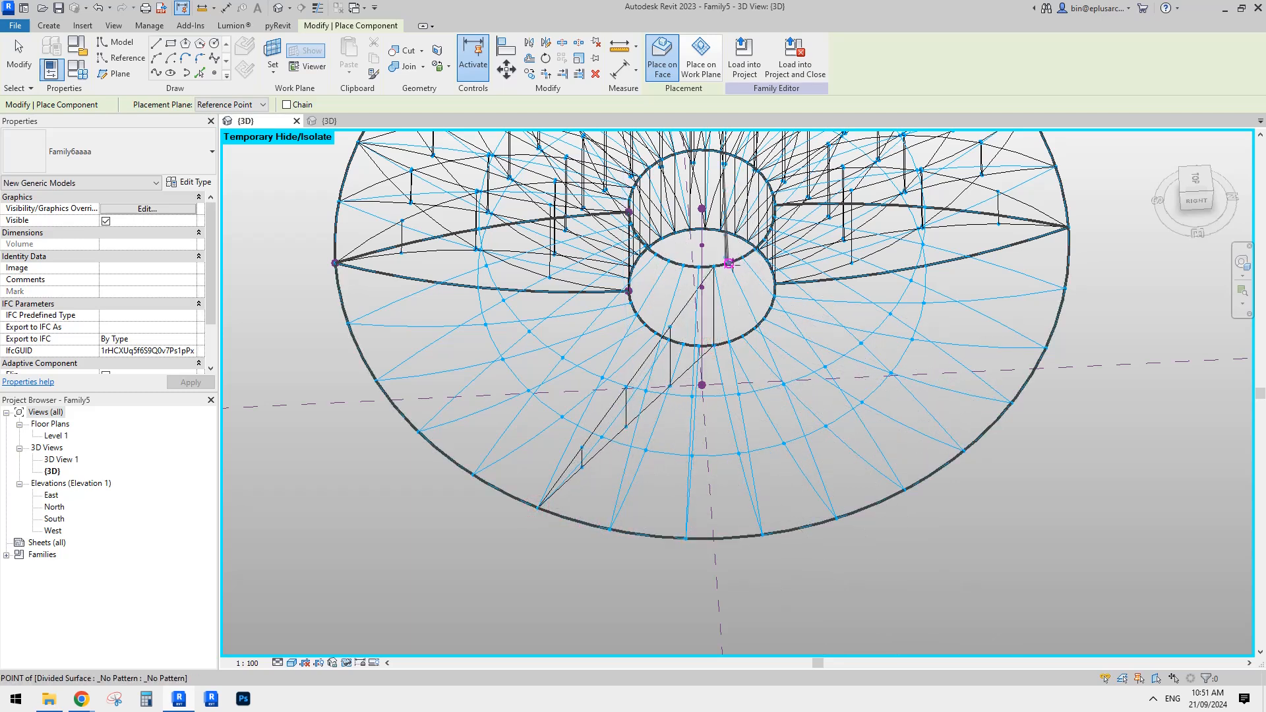
Place a second opposite-slanting Family6aaaa truss on the adjacent inner and outer ring nodes
click(728, 263)
click(609, 528)
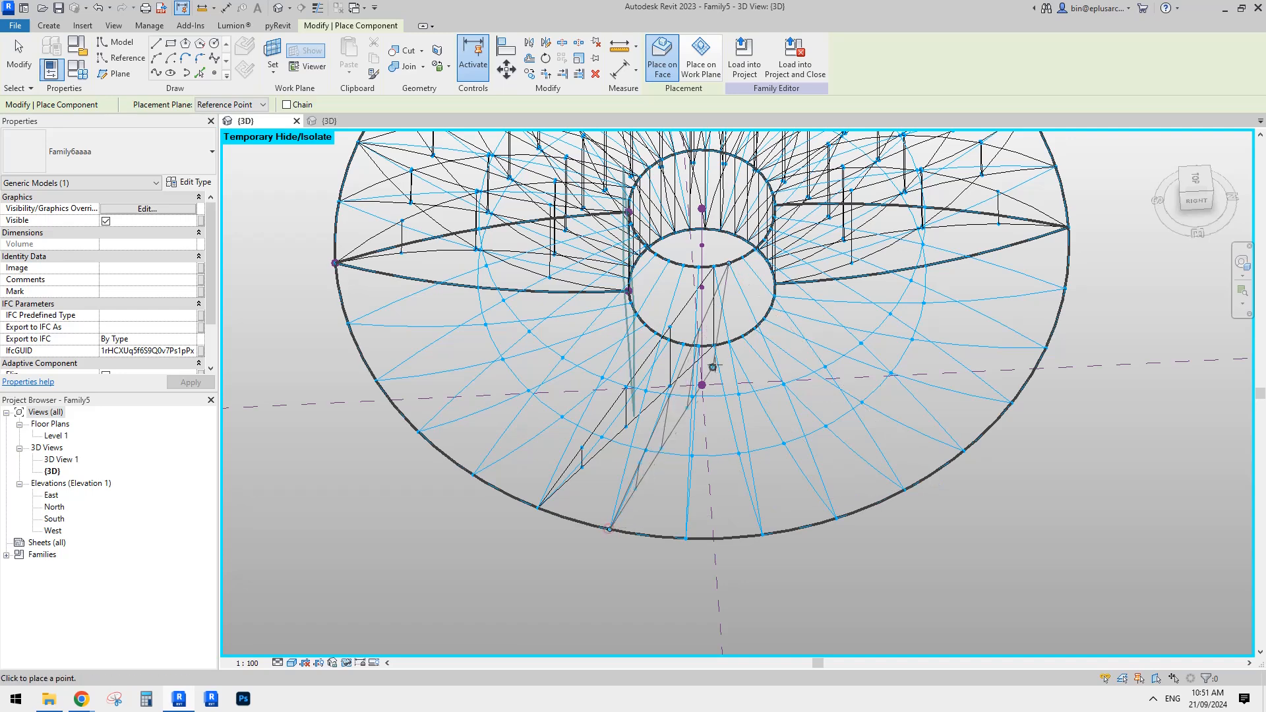
key(Escape)
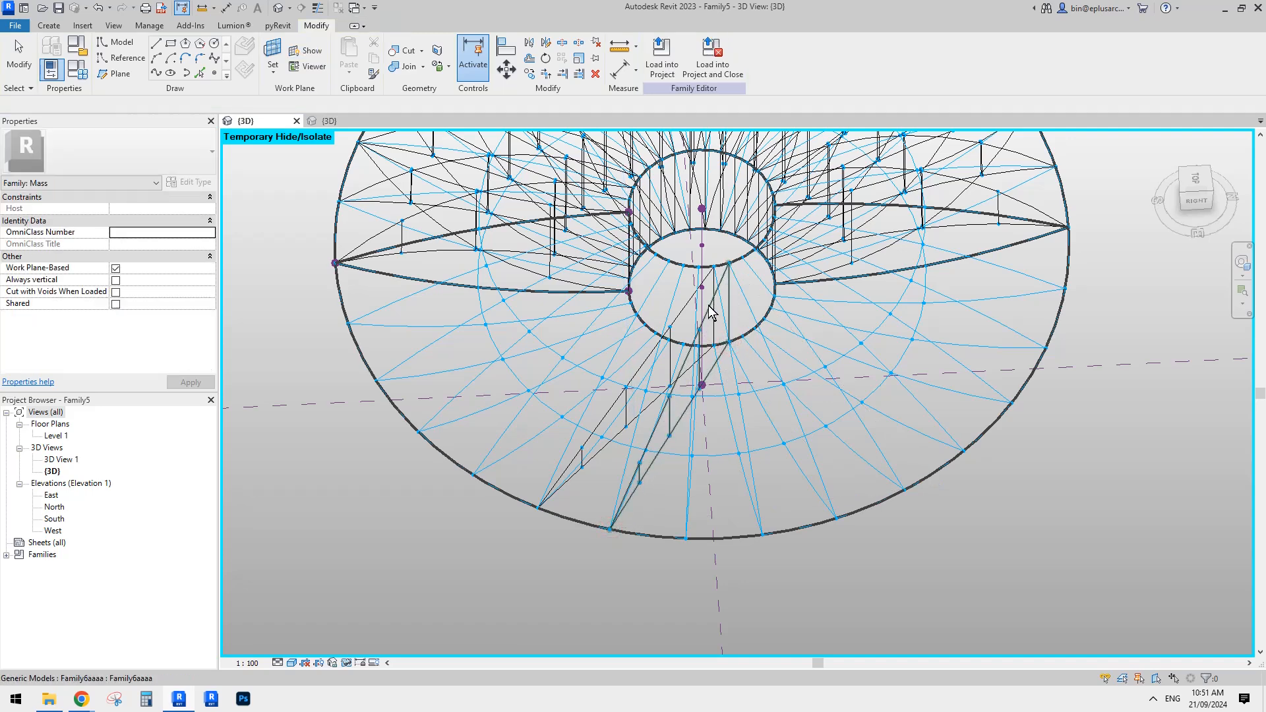
Repeat the two opposite-slanting trusses around the rings and restore the temporarily hidden elements
click(694, 310)
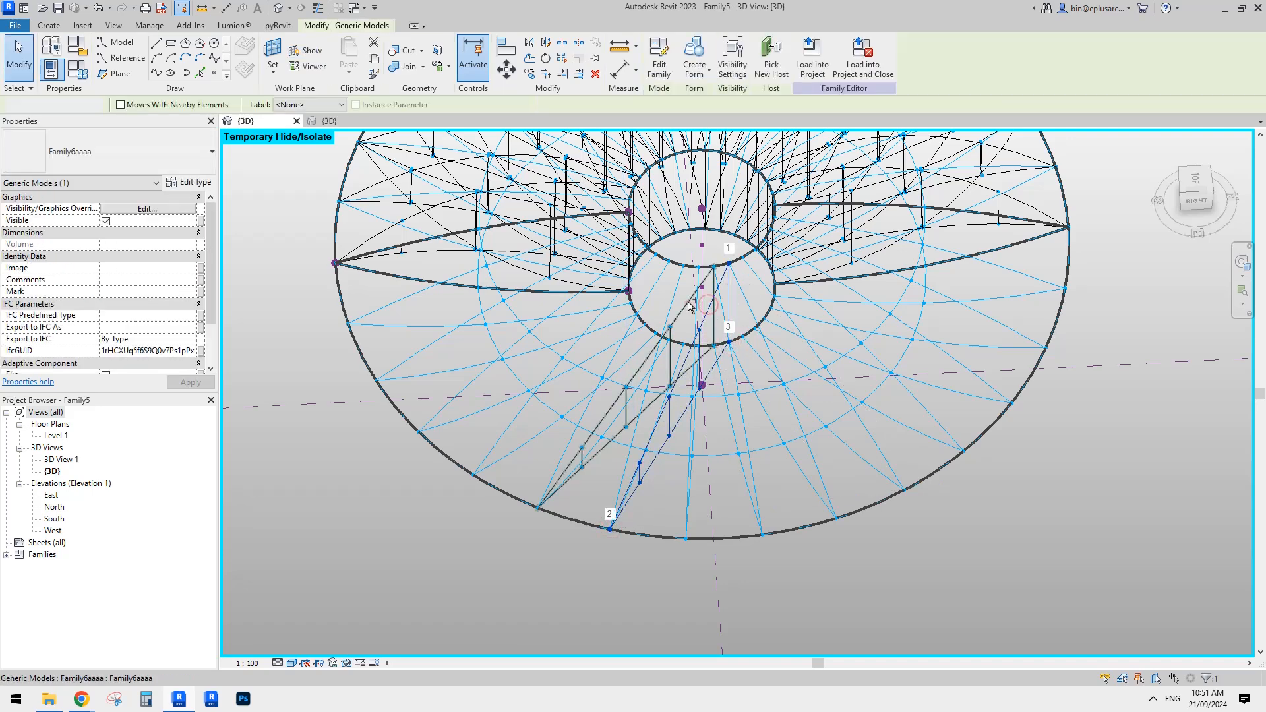
click(561, 58)
scroll(771, 259, down, 1)
key(h)
middle_drag(771, 291, 709, 435)
key(r)
scroll(862, 480, up, 5)
scroll(710, 441, down, 5)
shift+middle_drag(541, 482, 828, 521)
Set the h1 parameter to 15000 and reduce h2 in the family types, then apply the values
click(85, 71)
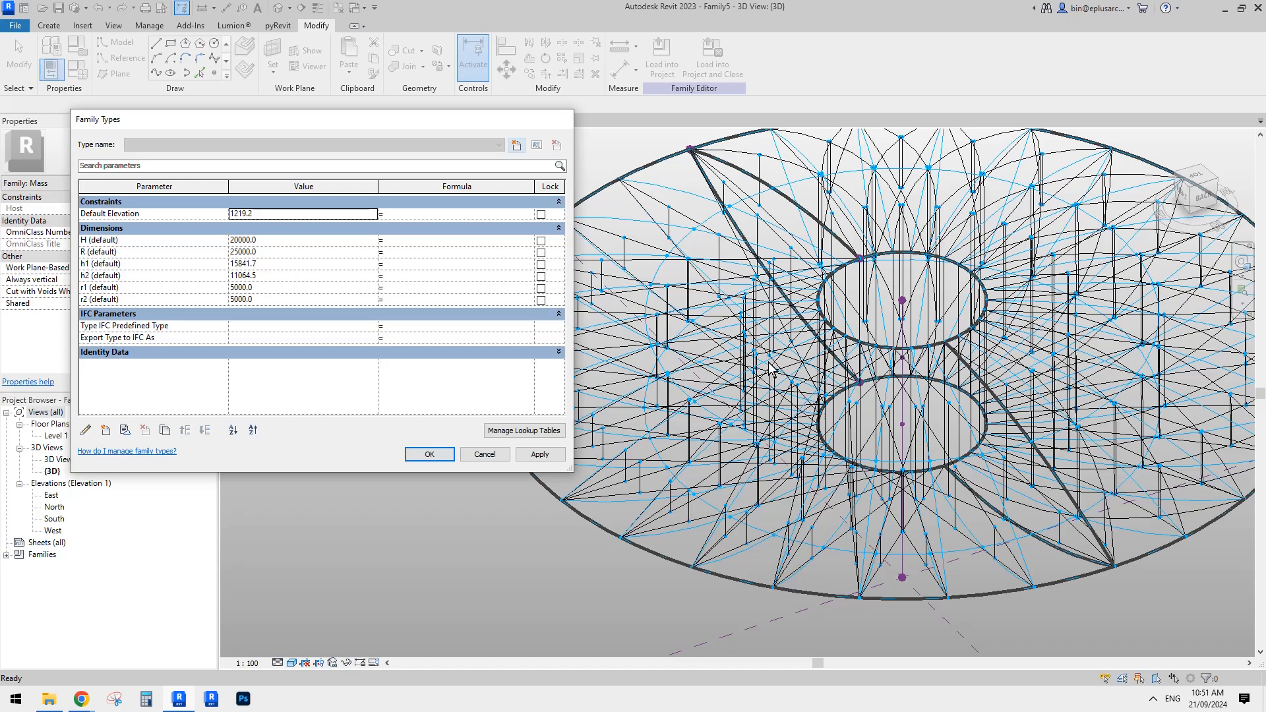
key(Escape)
scroll(917, 398, down, 3)
shift+middle_drag(918, 402, 901, 340)
scroll(932, 391, up, 1)
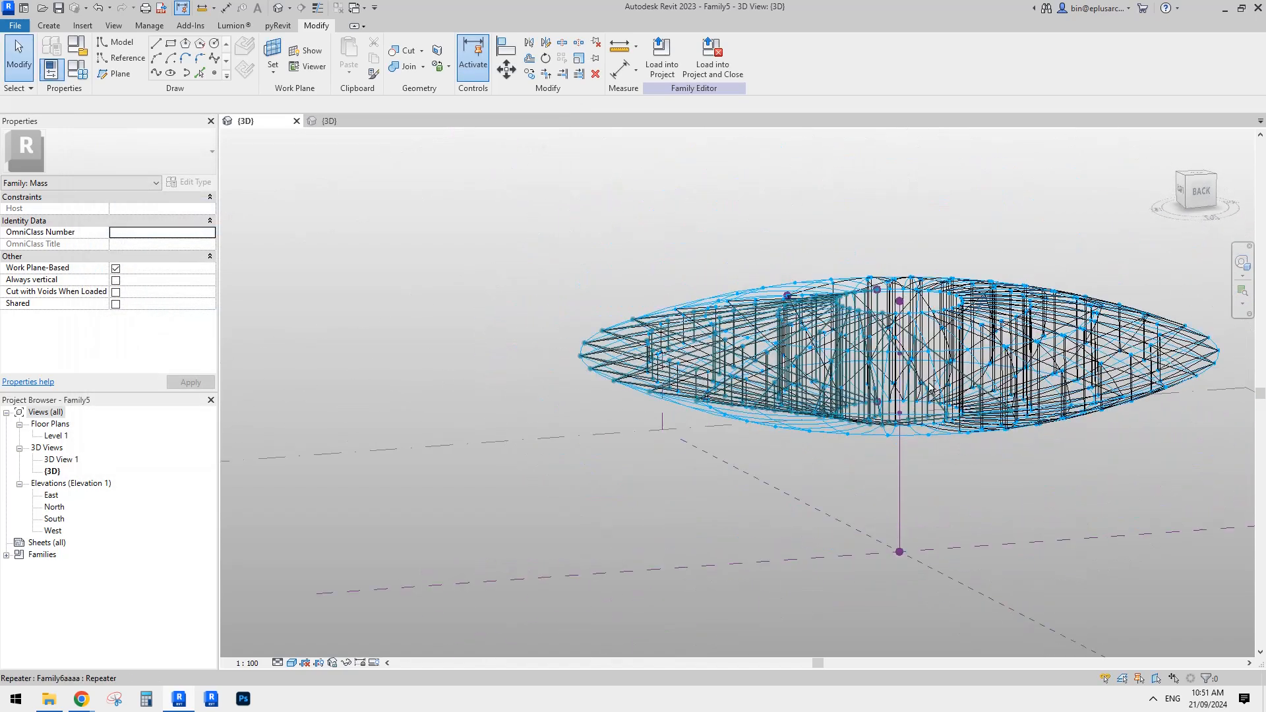
shift+middle_drag(931, 392, 900, 396)
scroll(900, 359, up, 2)
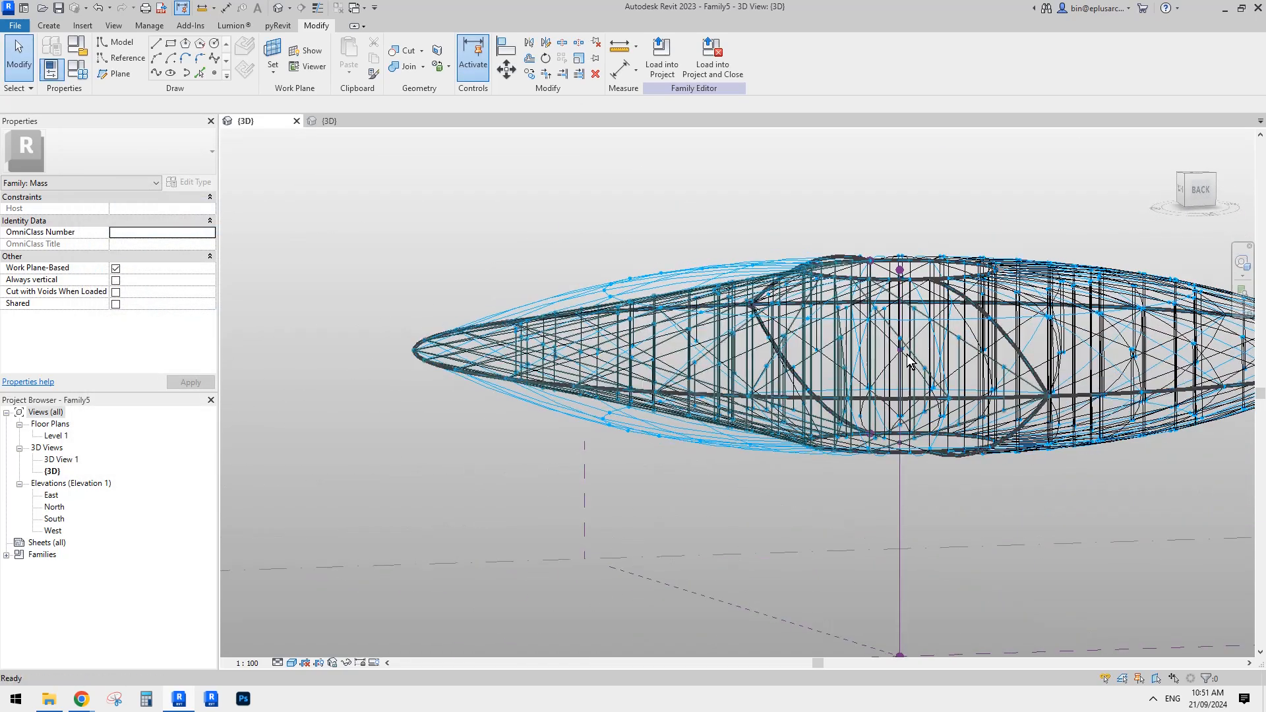
click(73, 70)
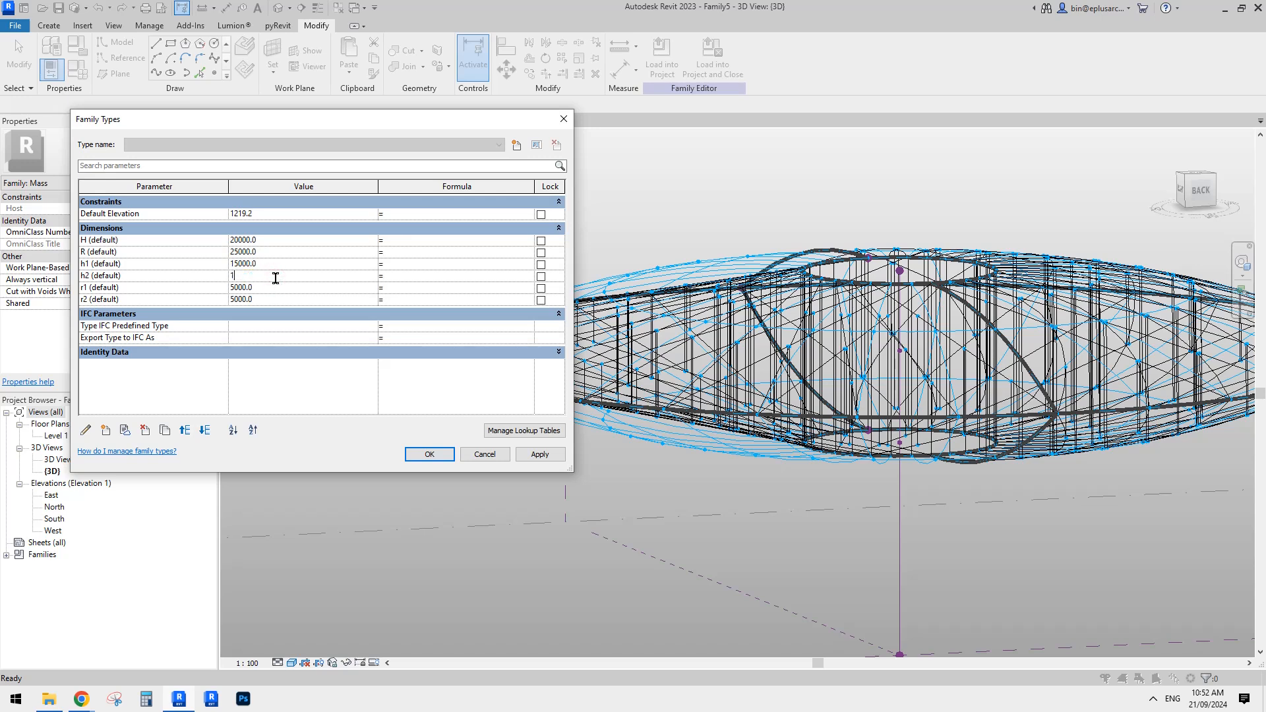
click(539, 454)
click(428, 454)
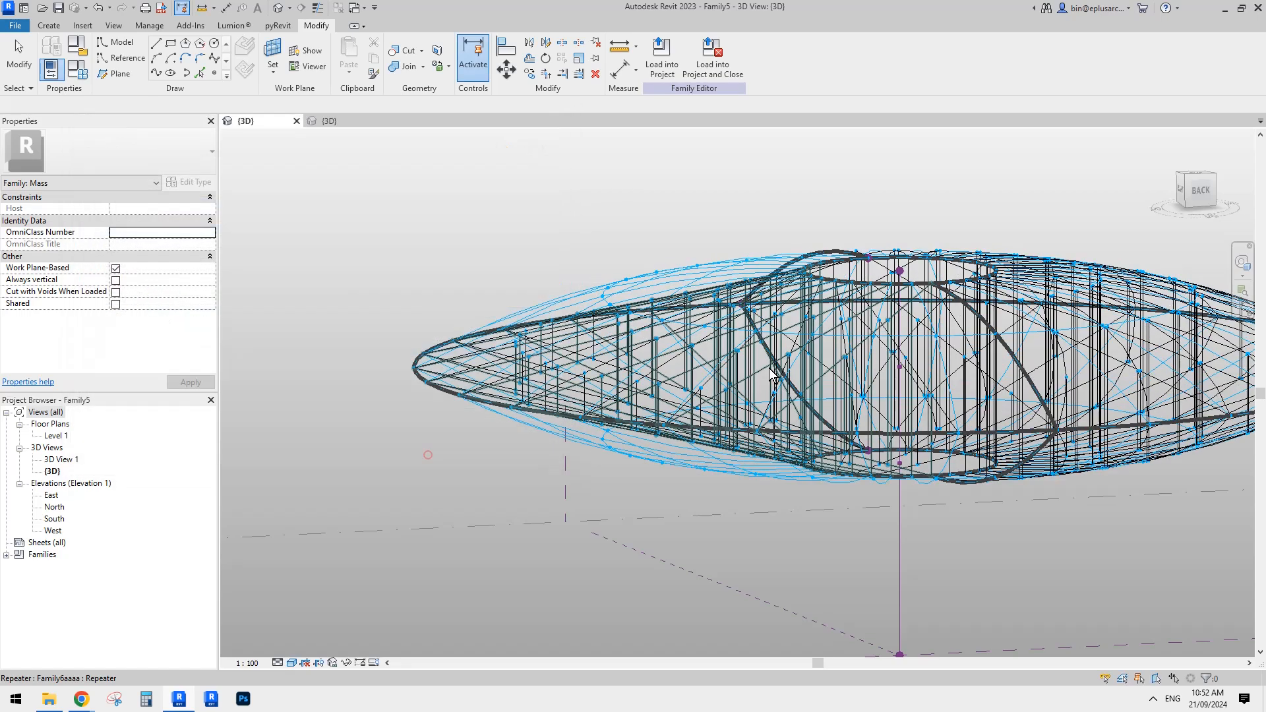
Examine the crossed straight-chord truss roof from the side and from above
shift+middle_drag(769, 368, 840, 472)
middle_drag(765, 441, 709, 422)
mouse_move(709, 422)
shift+middle_down()
mouse_move(772, 483)
mouse_move(687, 427)
shift+middle_up()
scroll(766, 478, down, 2)
shift+middle_drag(686, 427, 807, 346)
scroll(746, 380, down, 1)
middle_drag(808, 346, 824, 349)
shift+middle_drag(870, 429, 787, 370)
shift+middle_drag(787, 371, 880, 435)
scroll(791, 376, up, 1)
shift+middle_drag(715, 474, 758, 465)
shift+middle_drag(537, 493, 604, 480)
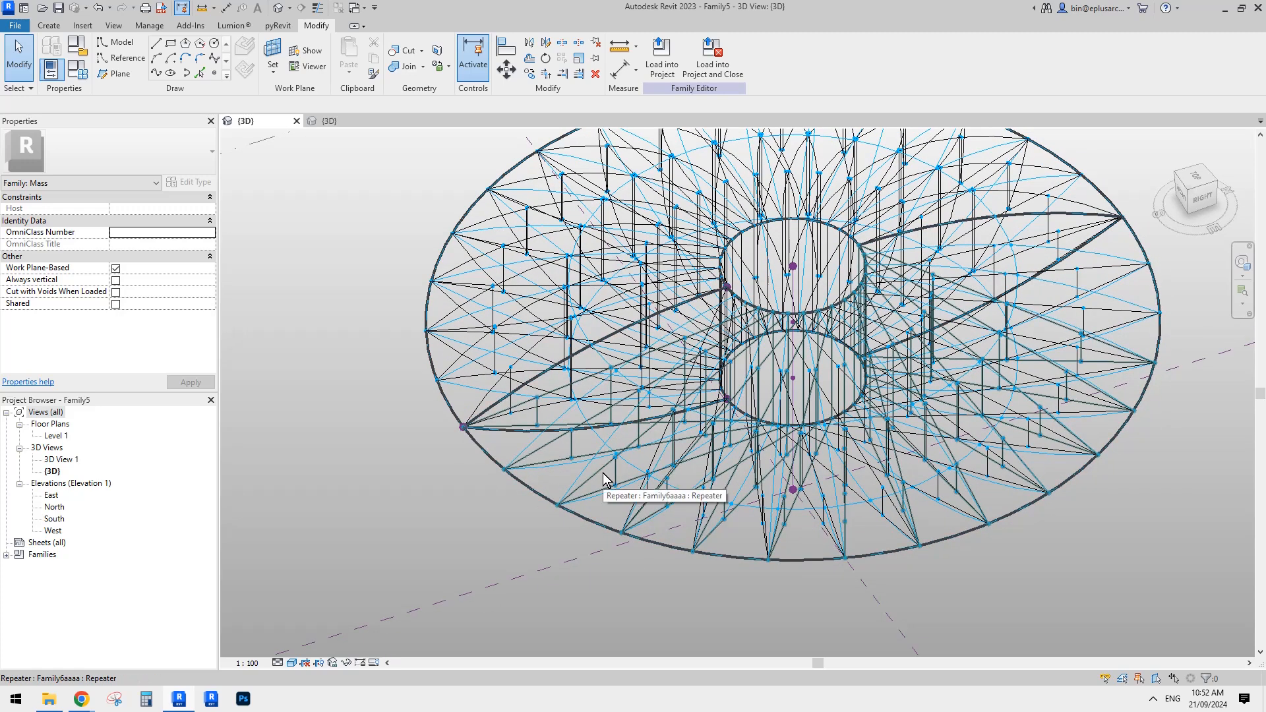
Check the straight-chord trusses against the cable-truss diagrams in the Google Docs reference, then return to Revit and inspect the Family6aaaa repeater
mouse_move(82, 700)
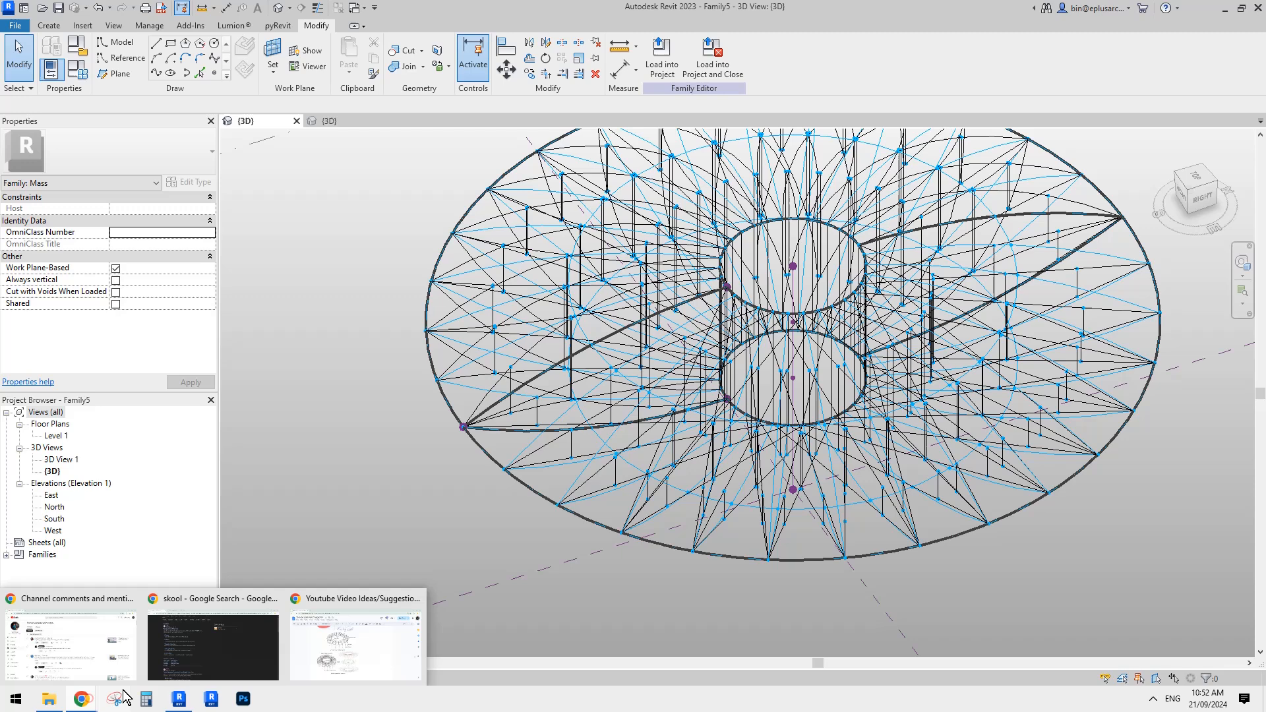
click(350, 642)
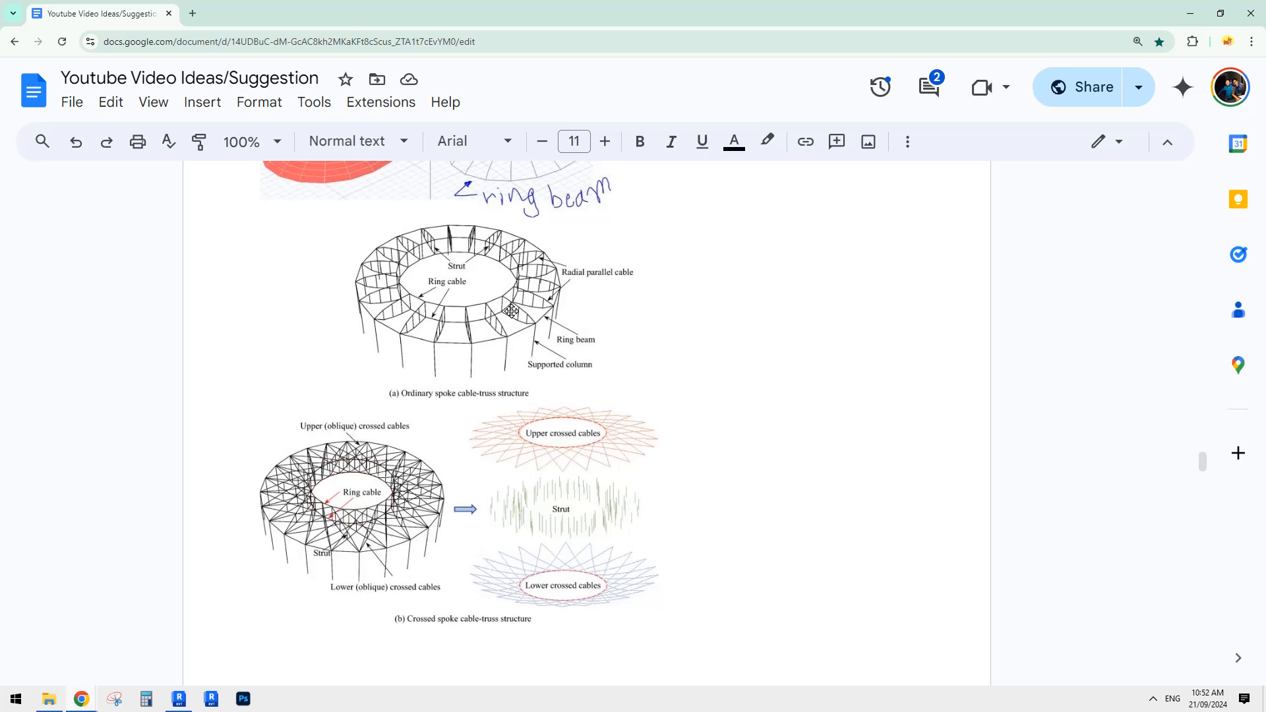
click(179, 698)
middle_drag(731, 515, 674, 508)
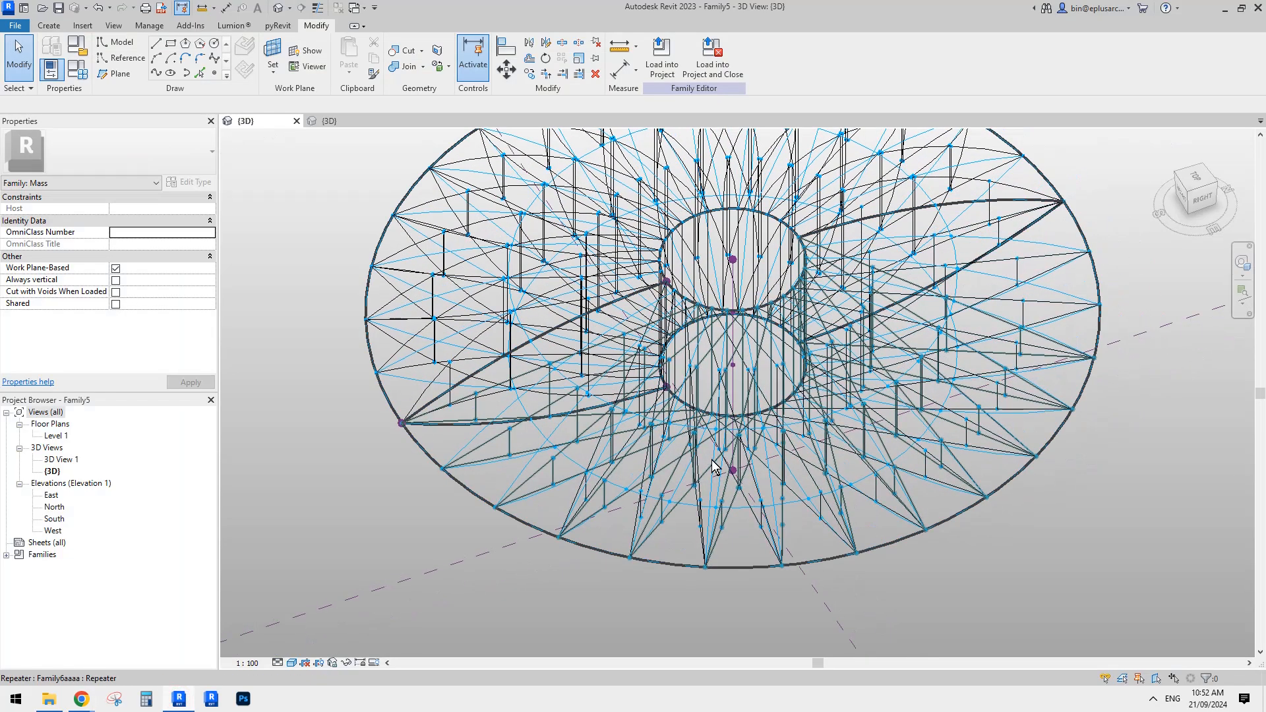
shift+middle_drag(821, 458, 846, 396)
shift+middle_drag(879, 485, 869, 486)
middle_drag(868, 485, 794, 501)
click(775, 500)
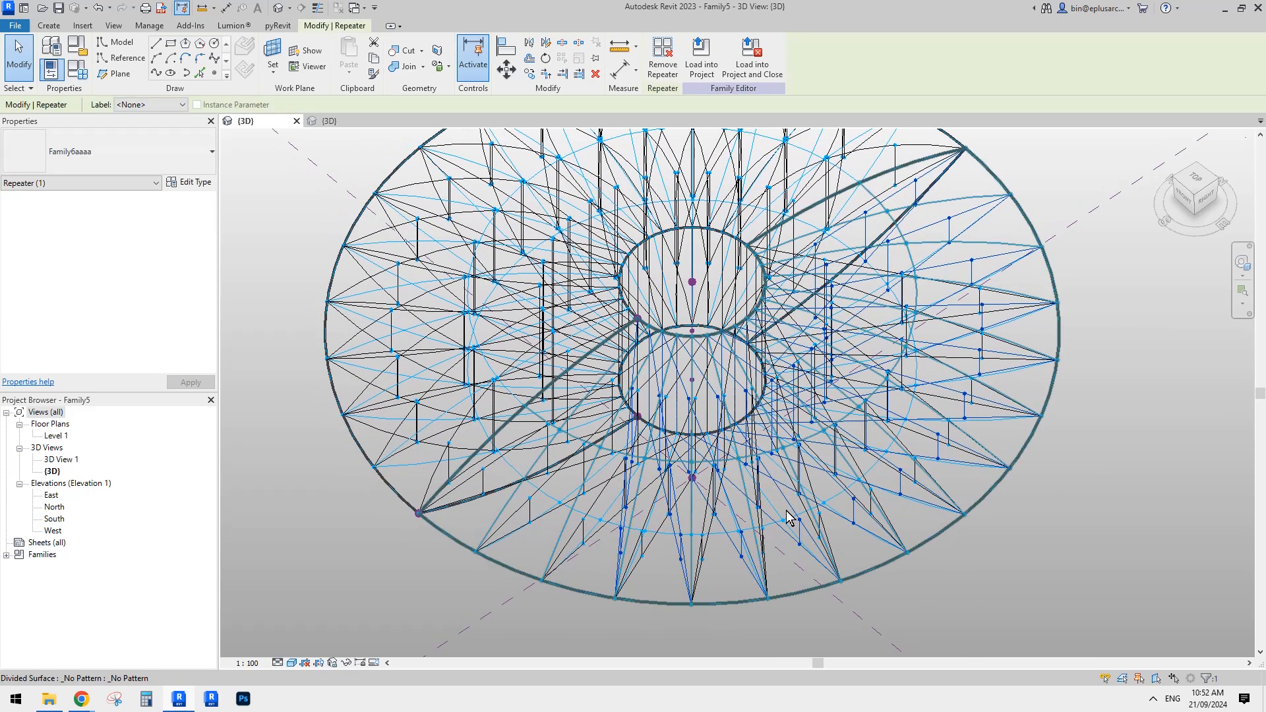
In the Family6aaaa truss family, delete the three intermediate struts between the upper and lower chords
click(333, 121)
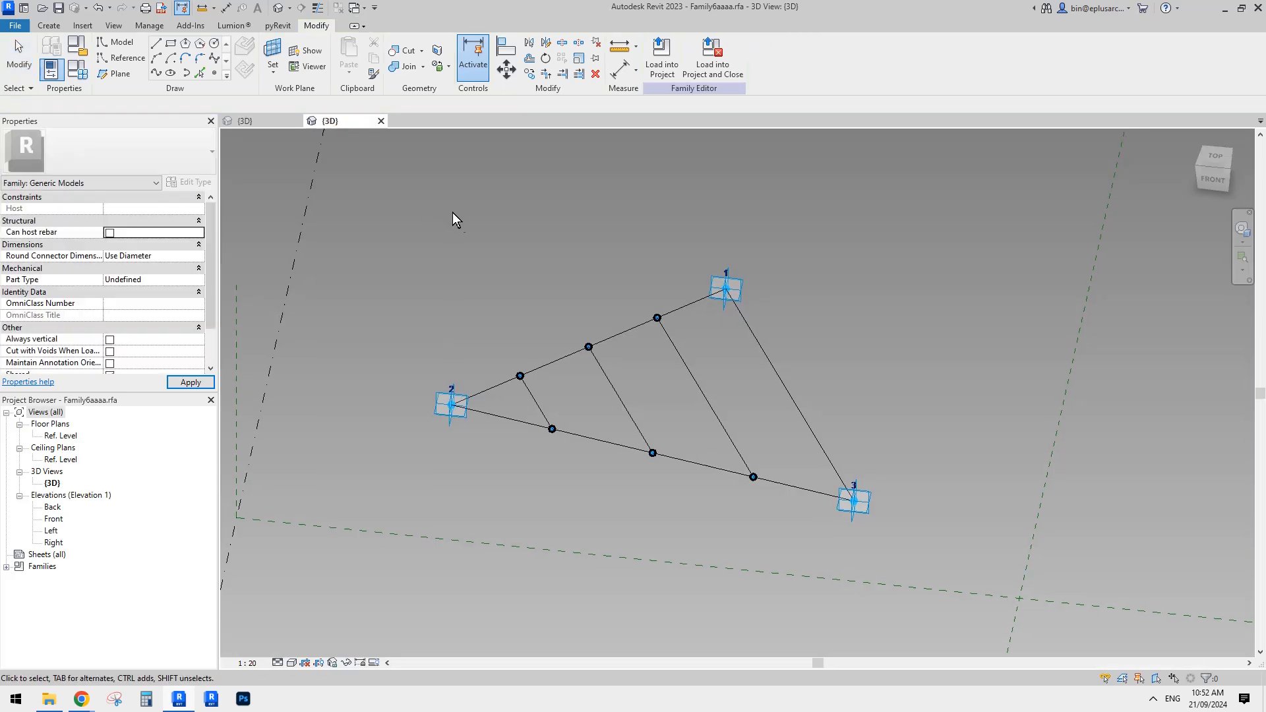
click(619, 404)
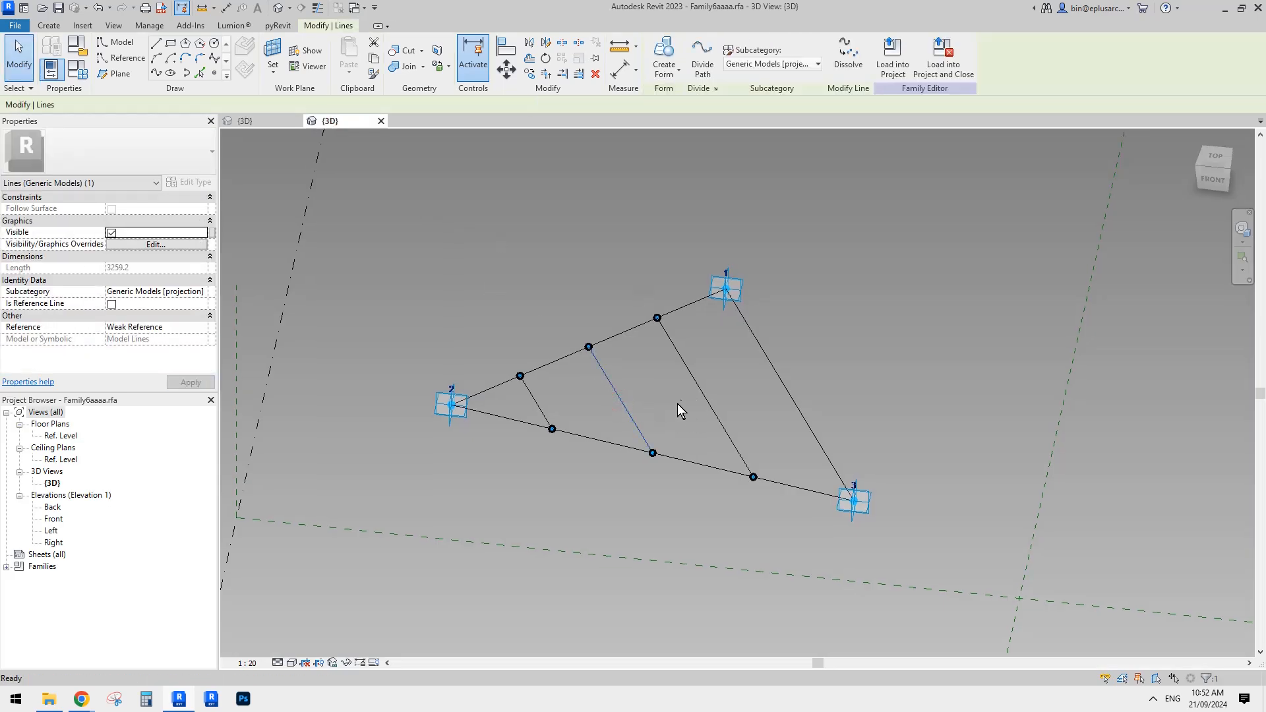
key(Delete)
click(690, 373)
key(Delete)
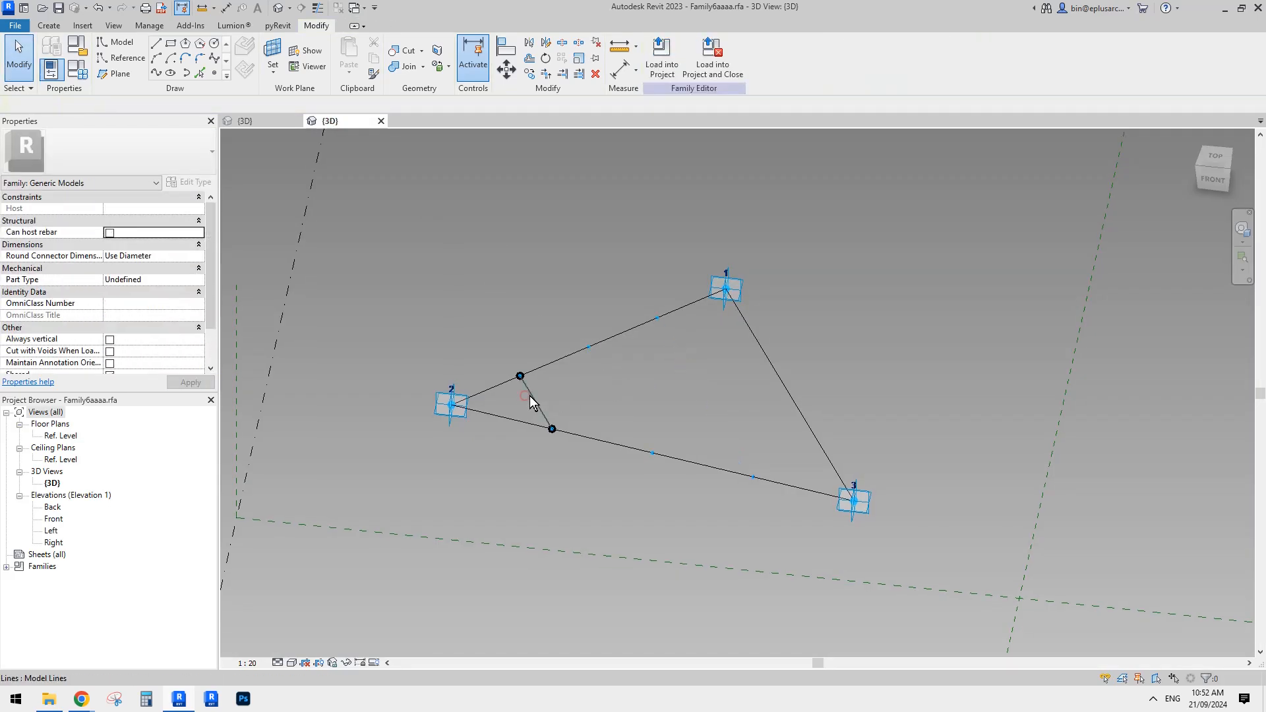
click(530, 402)
key(Delete)
middle_drag(712, 352, 713, 365)
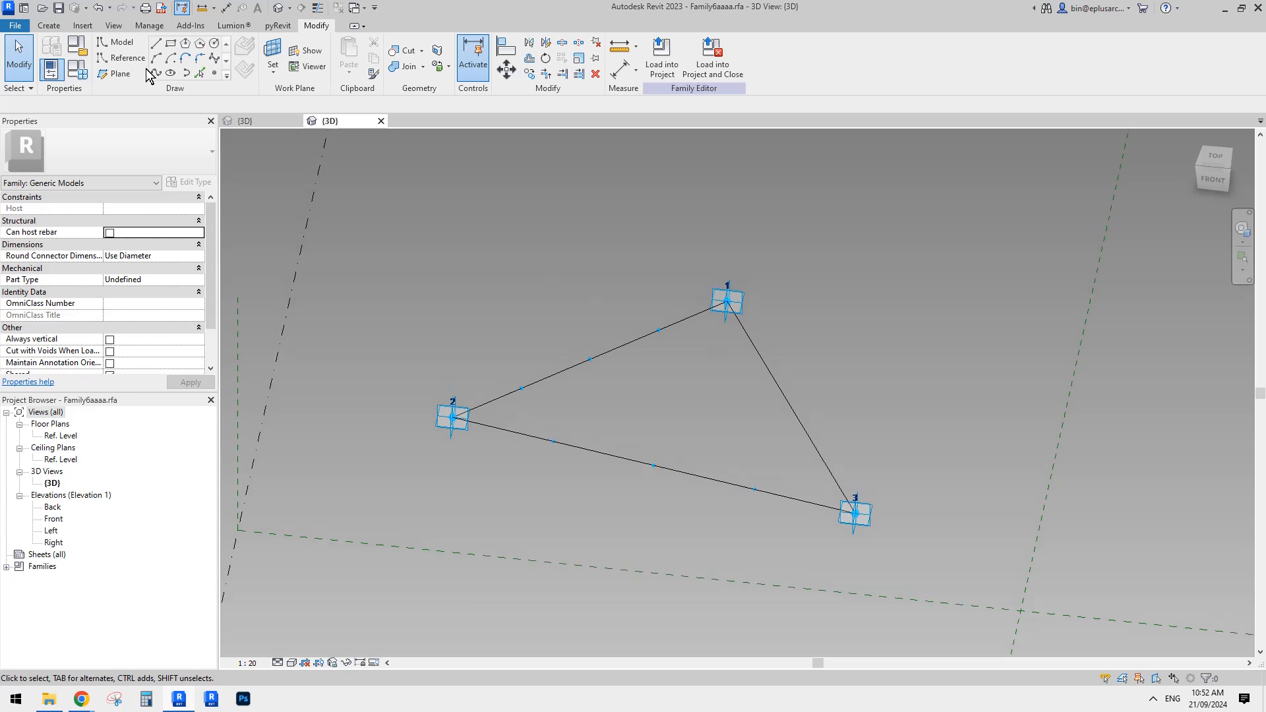
Save the strut-free truss as the family Family6aaaab and load it into the Family5 mass
click(15, 26)
click(66, 183)
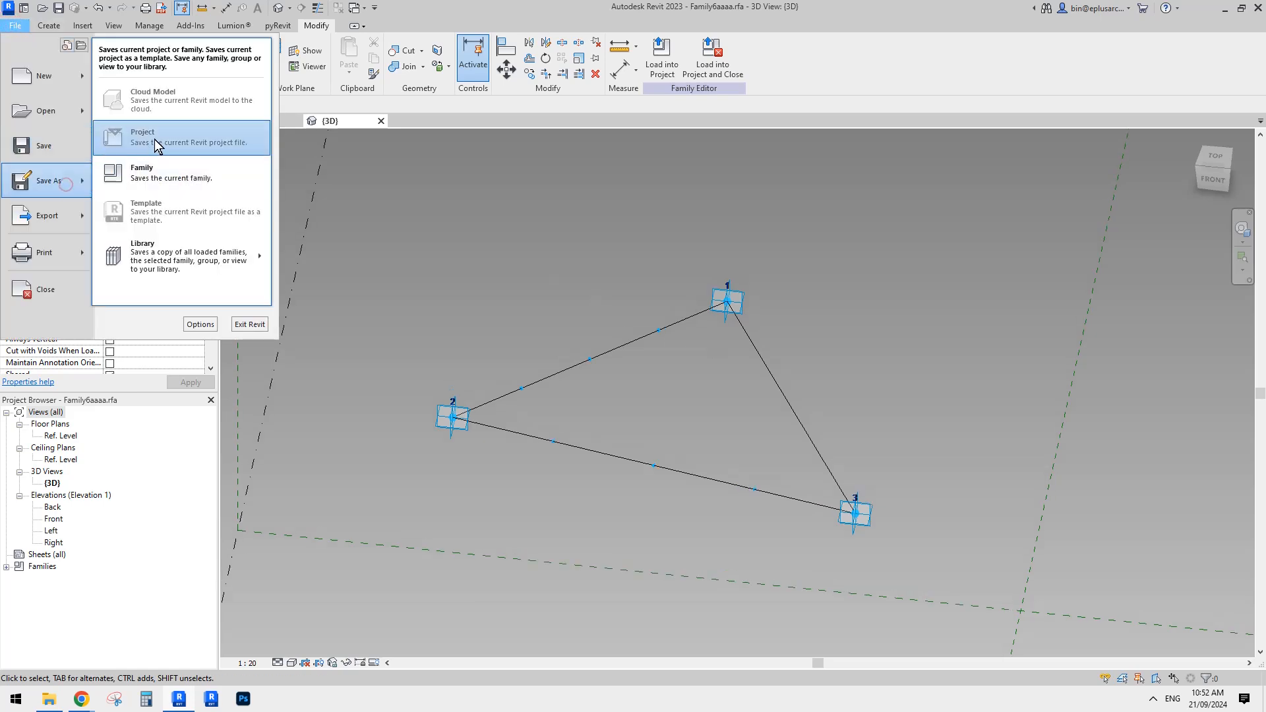
click(171, 170)
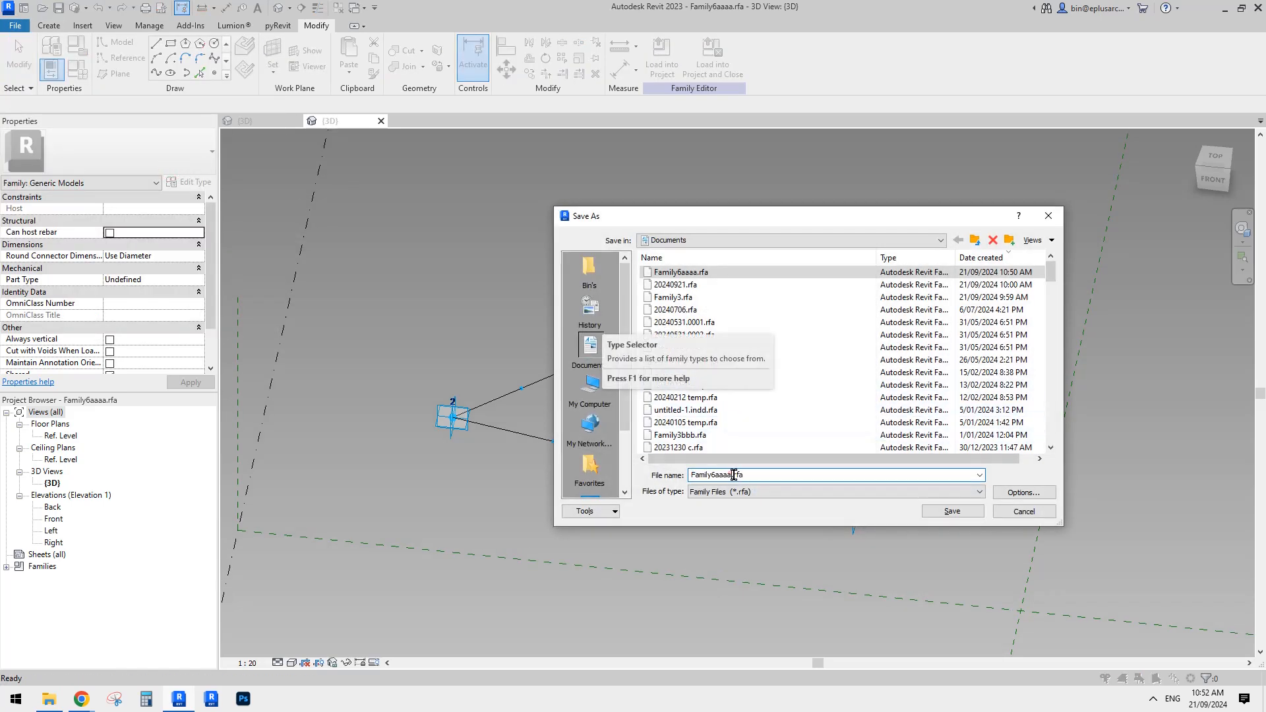
text(b)
click(963, 514)
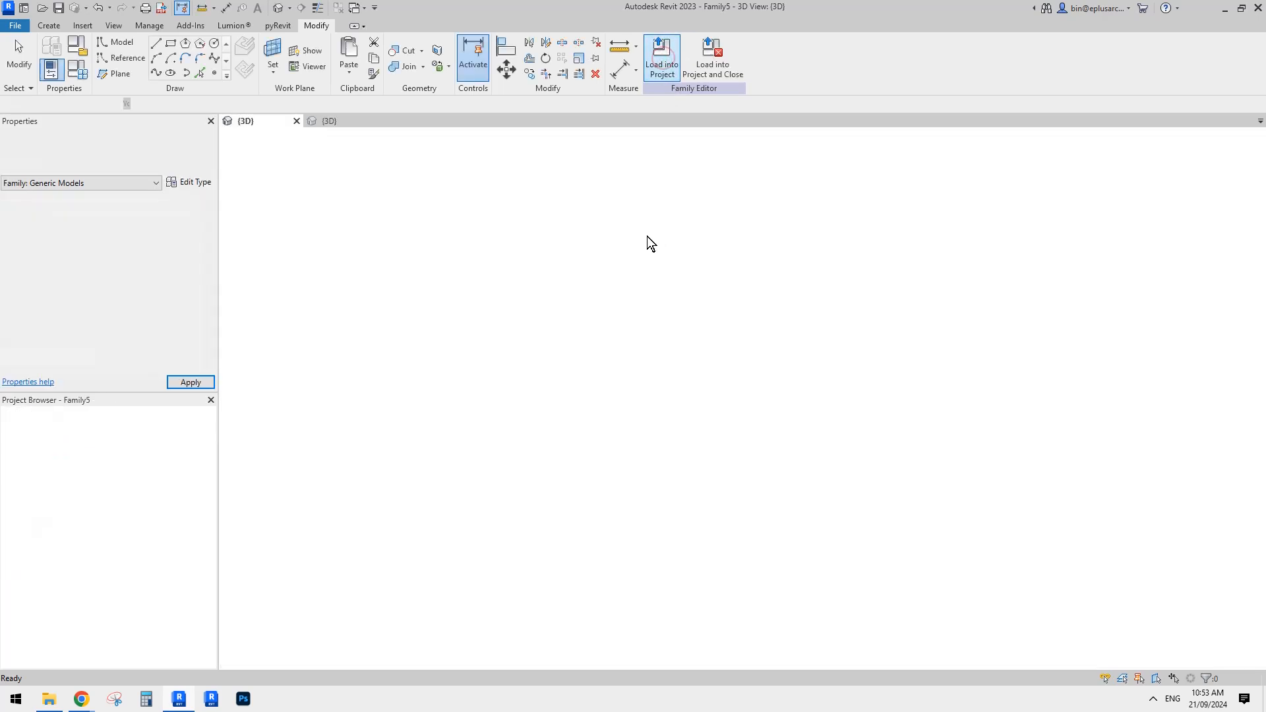
Swap one Family6aaaa truss repeater in the Family5 mass to the strut-free Family6aaaab type
scroll(725, 427, up, 5)
scroll(725, 427, down, 1)
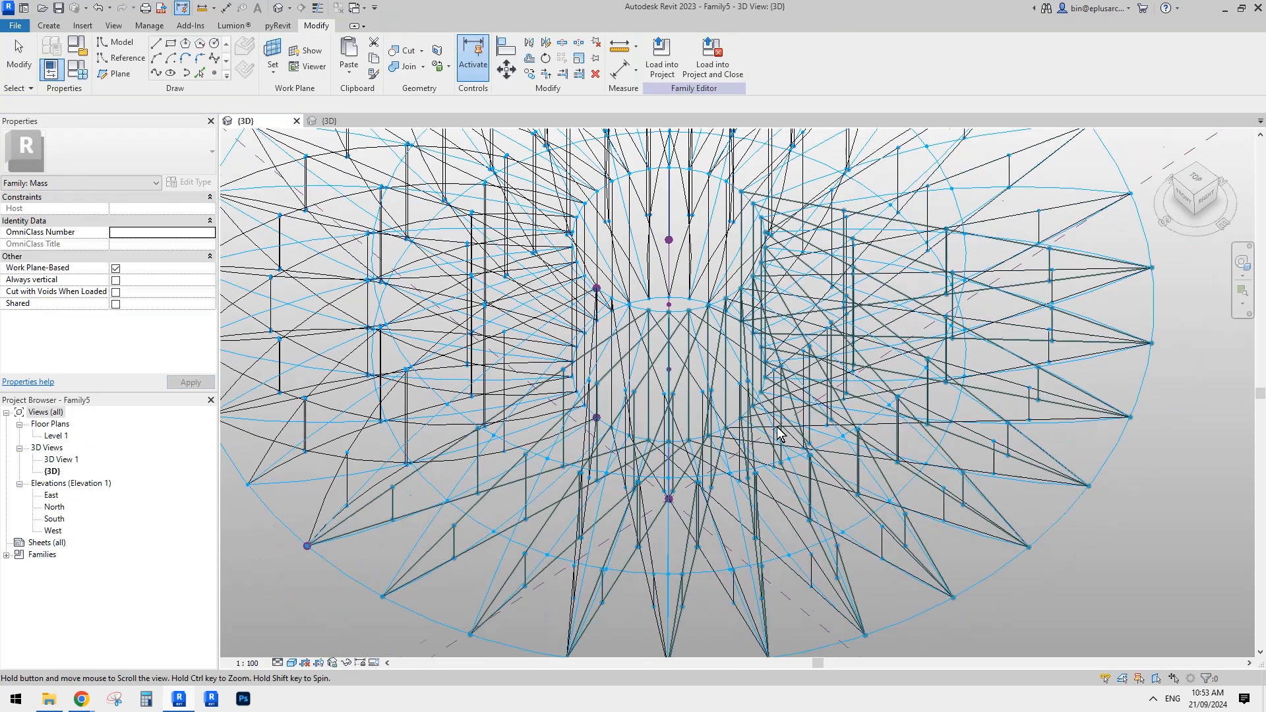
middle_drag(733, 427, 696, 323)
click(774, 459)
middle_drag(789, 449, 821, 315)
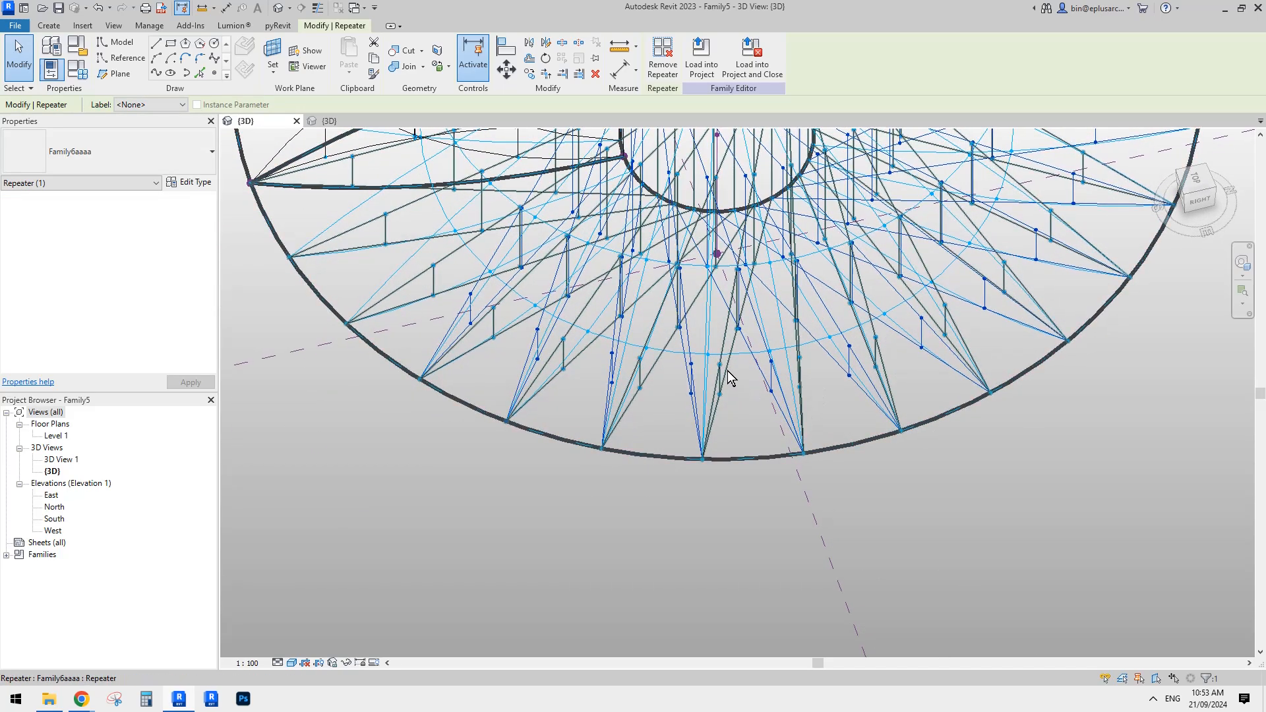
click(125, 147)
click(68, 249)
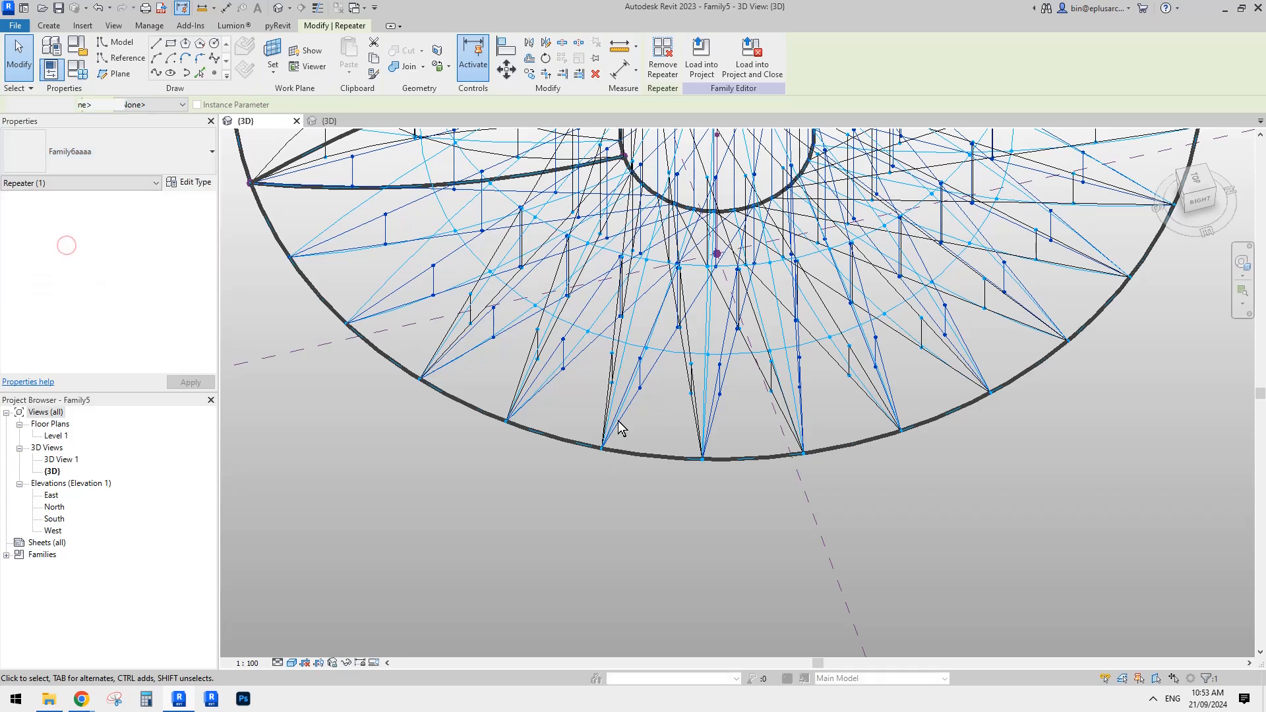
mouse_move(766, 490)
shift+middle_down()
mouse_move(721, 363)
mouse_move(720, 402)
mouse_move(805, 325)
mouse_move(884, 407)
mouse_move(580, 413)
mouse_move(579, 446)
mouse_move(749, 433)
mouse_move(780, 501)
mouse_move(679, 486)
mouse_move(758, 491)
shift+middle_up()
click(721, 404)
shift+middle_drag(788, 441, 840, 391)
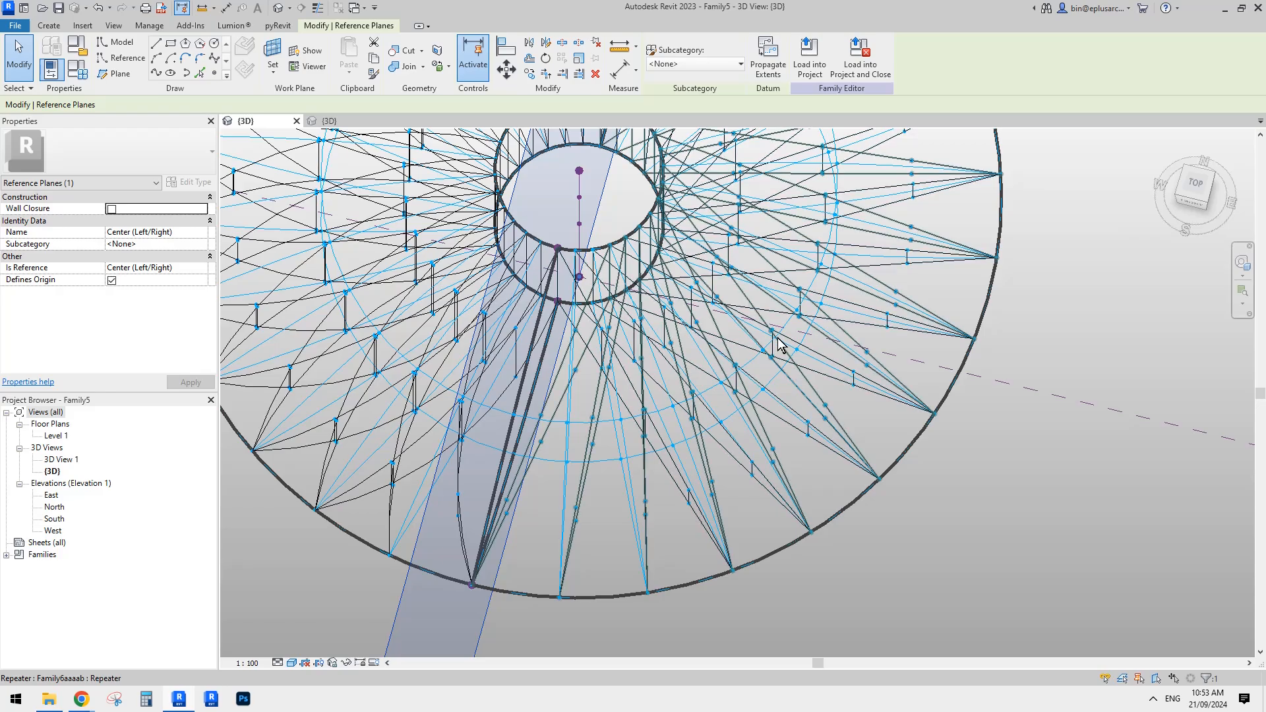
Remove the repeater from the remaining Family6aaaa trusses, leaving them as individual components
shift+middle_drag(778, 341, 769, 455)
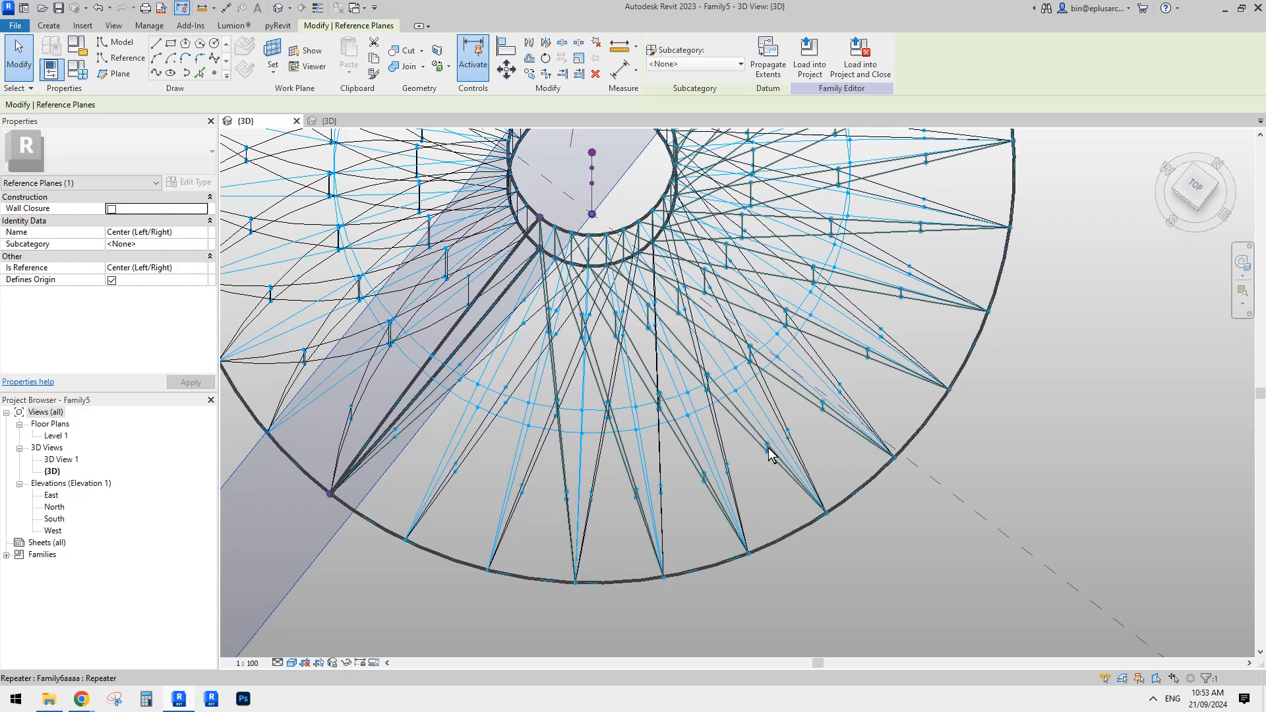
click(769, 455)
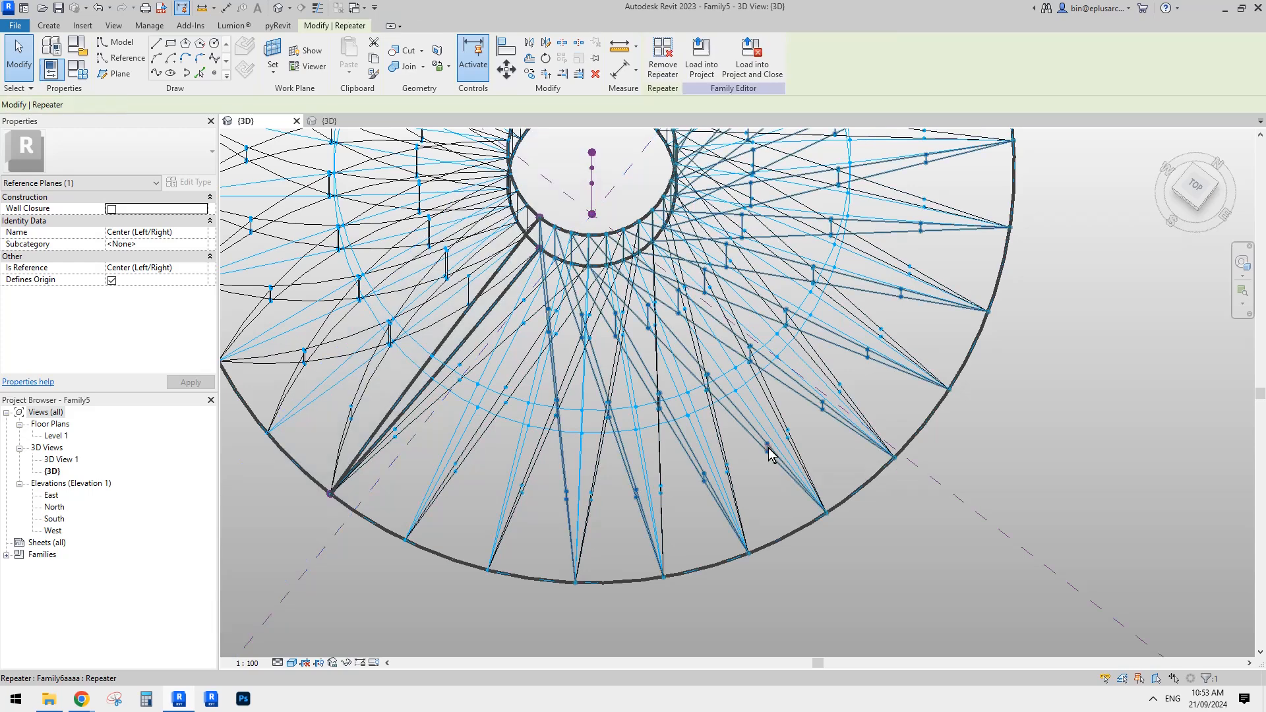
click(664, 69)
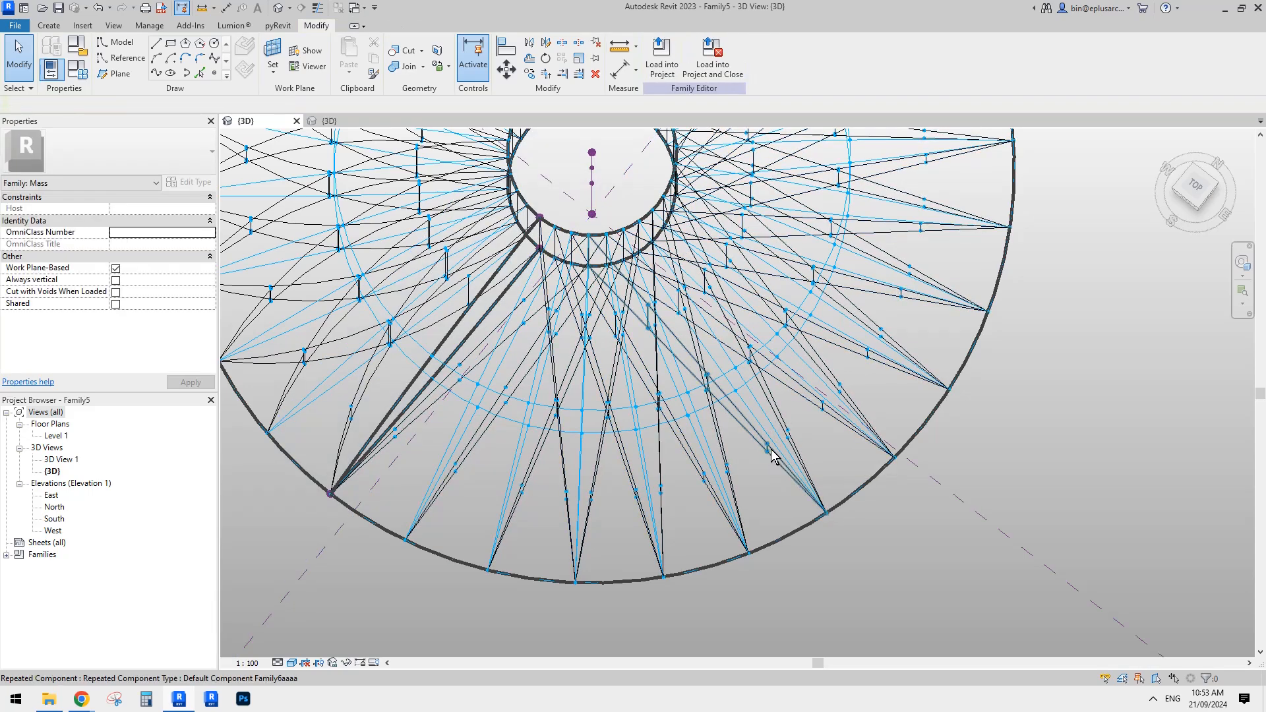
Edit one Family6aaaa truss, delete the strut nearest placement point 2, and reload the family into Family5
click(770, 453)
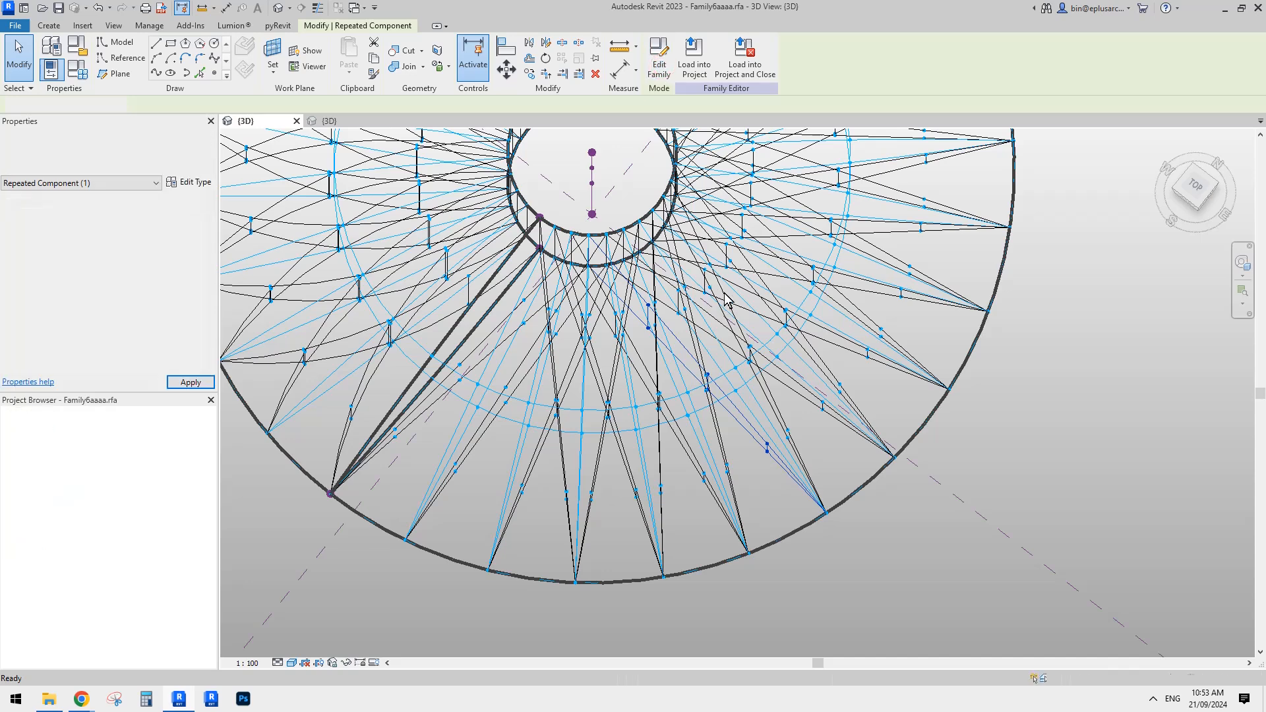
scroll(691, 400, up, 4)
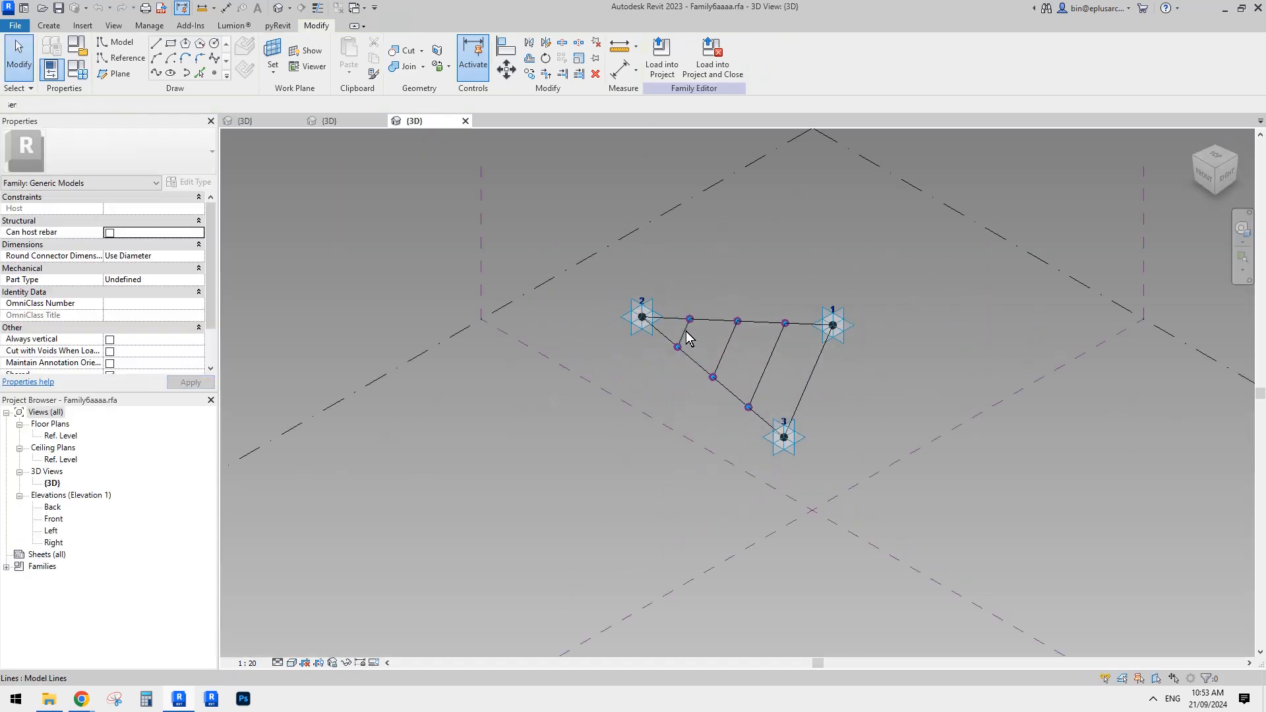
click(685, 328)
key(Delete)
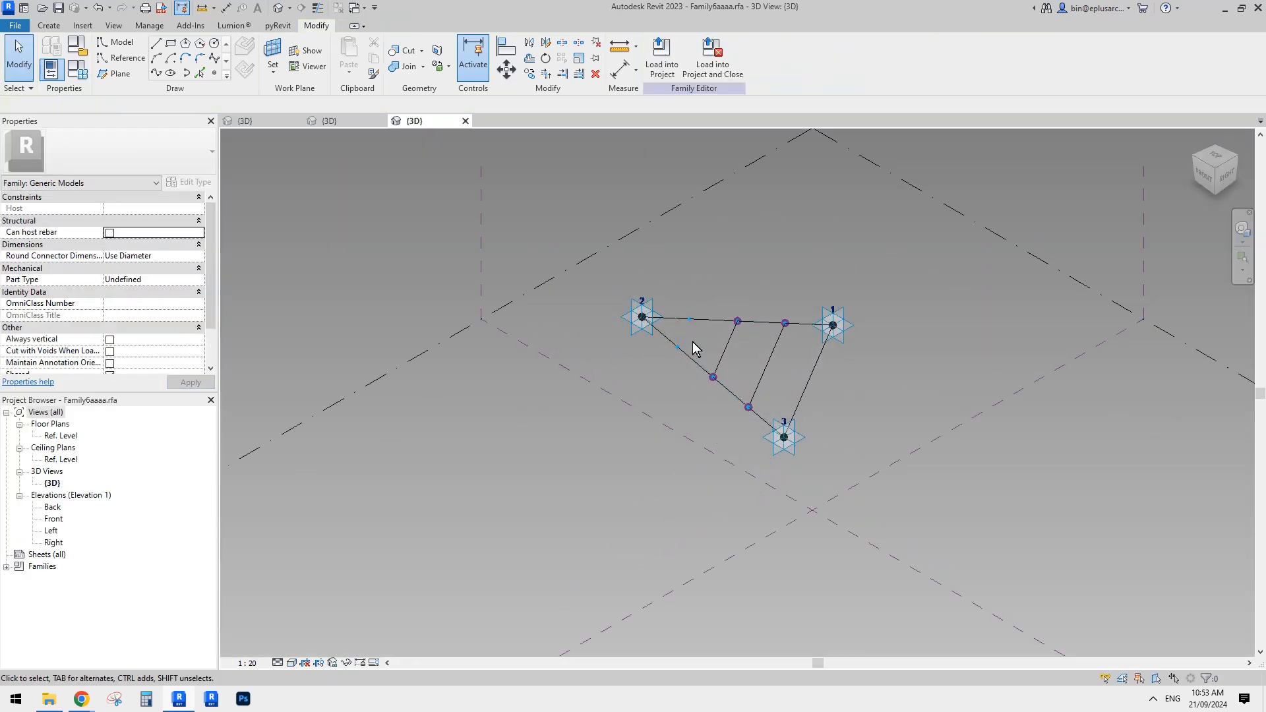
click(662, 69)
click(381, 365)
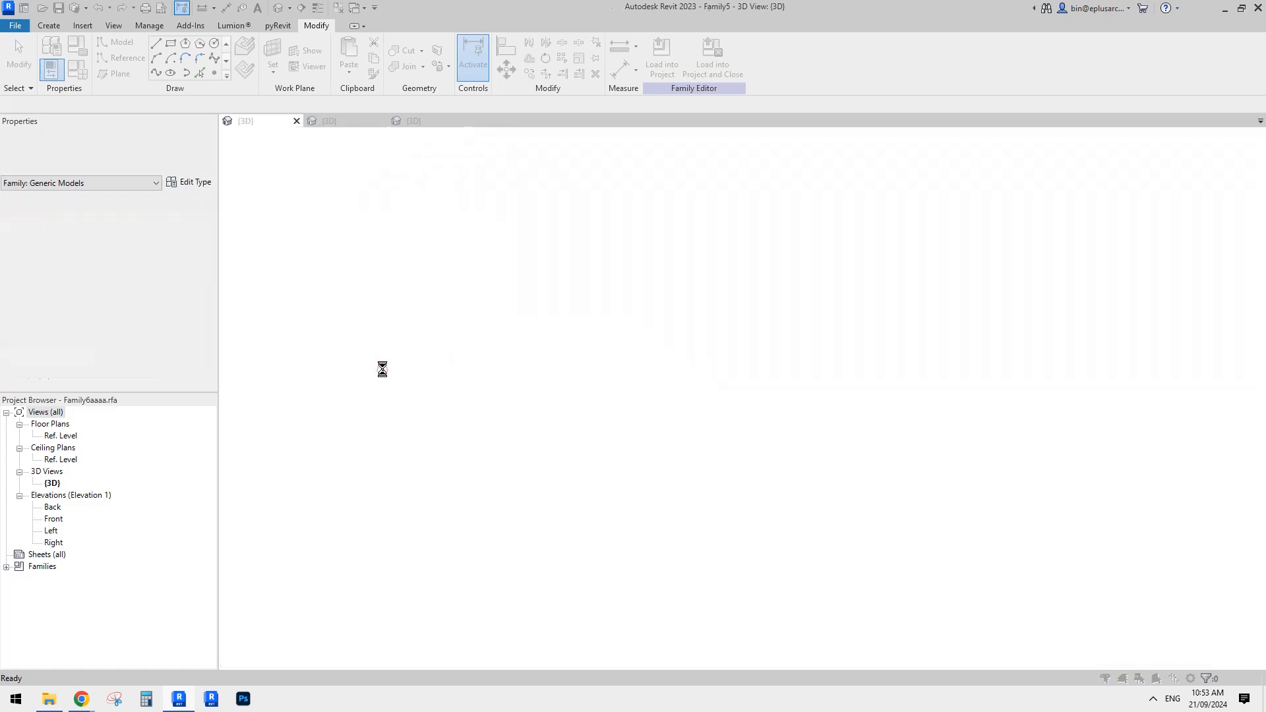
click(594, 308)
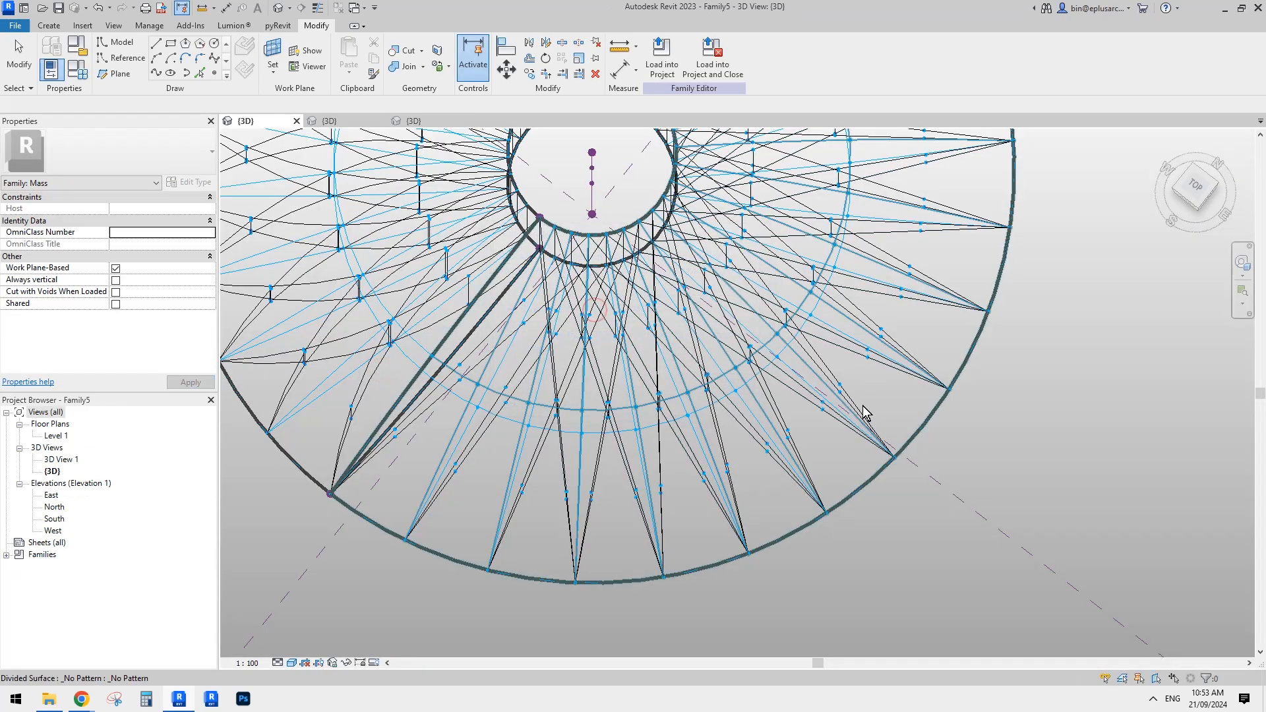
Examine the revised trusses around the roof and compare them with the cable-truss diagrams in the Google Docs reference
shift+middle_drag(862, 410, 912, 333)
middle_drag(976, 449, 965, 442)
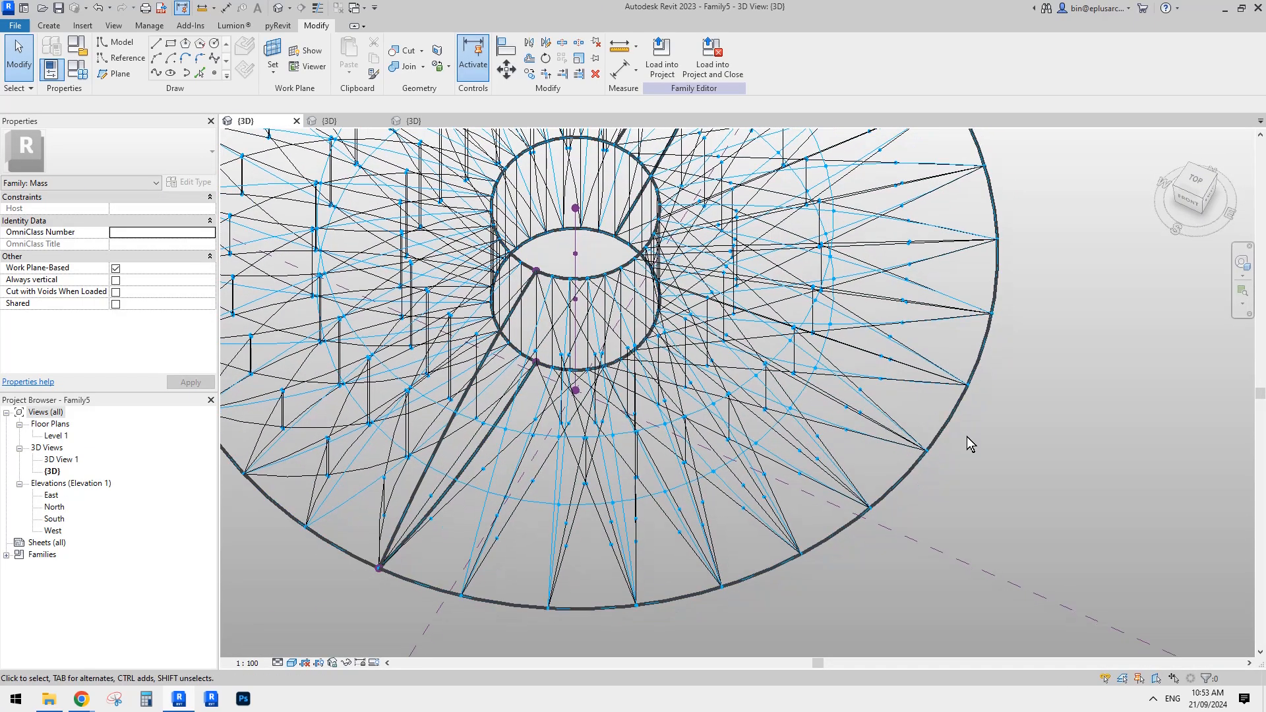
scroll(821, 384, down, 2)
scroll(751, 440, up, 2)
shift+middle_drag(753, 452, 323, 498)
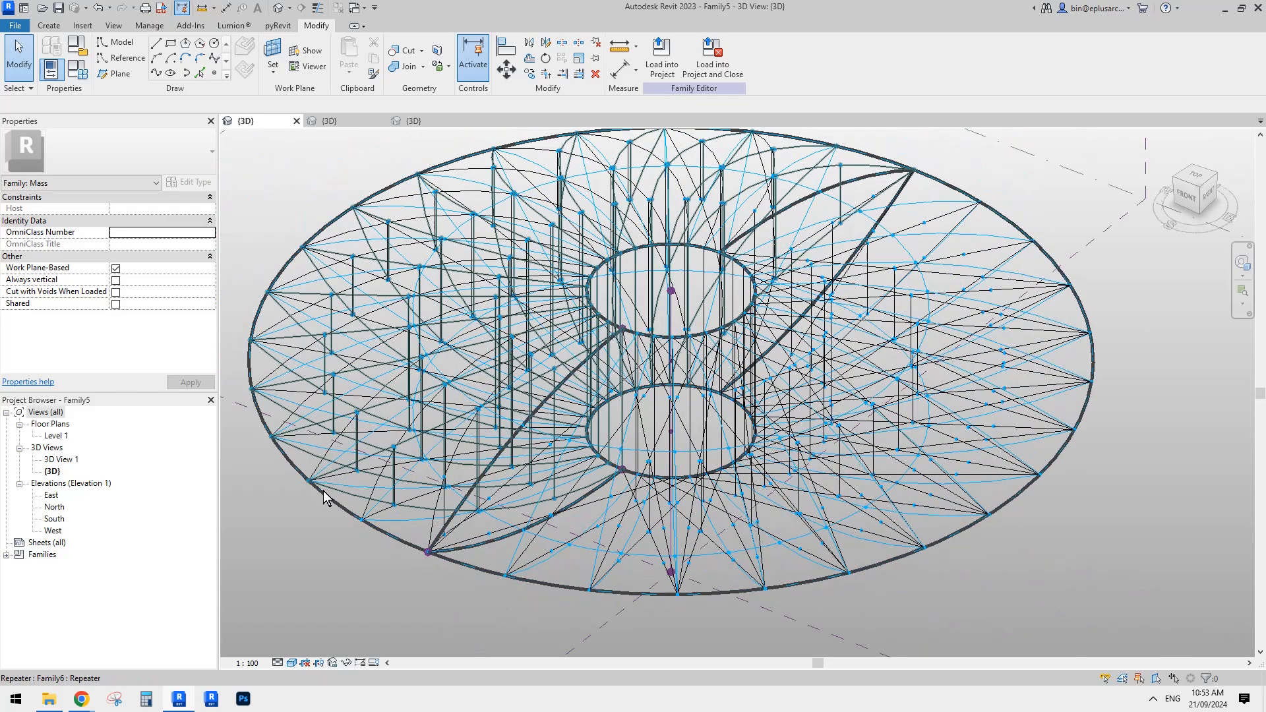
mouse_move(81, 698)
click(334, 649)
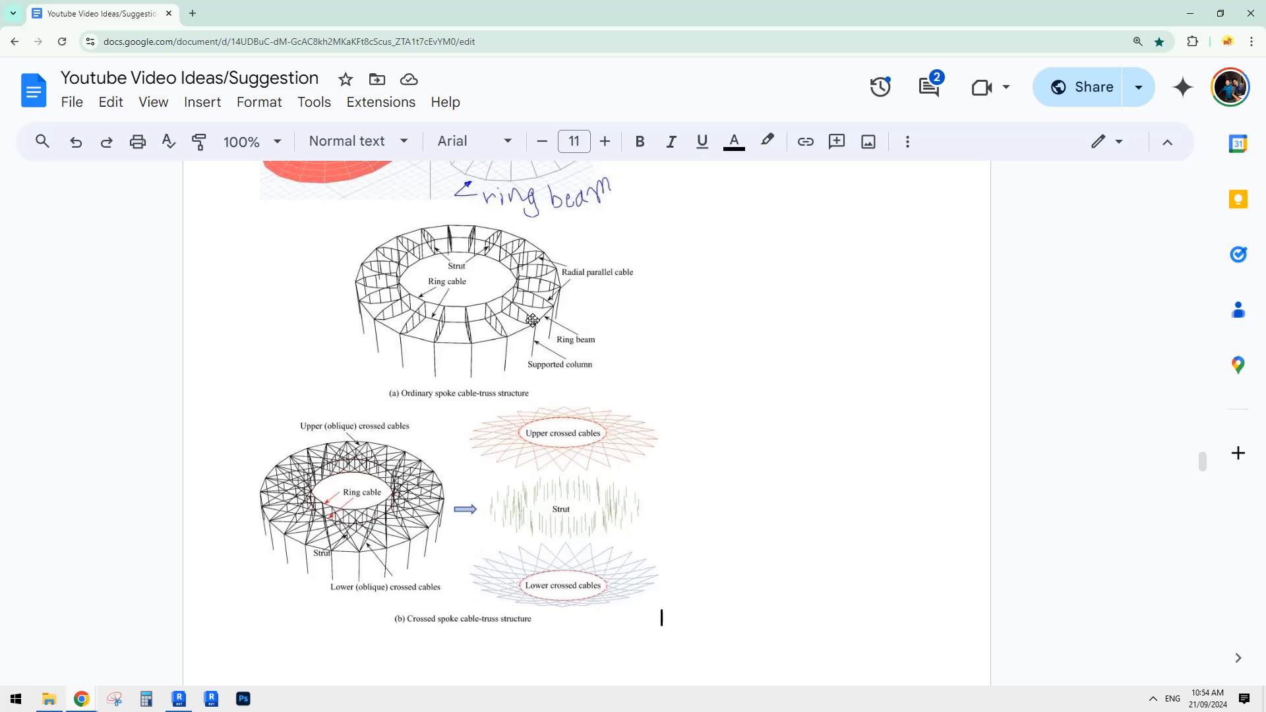
Return to Revit and place a reference point on the vertical reference line between the base point and the roof
click(187, 702)
scroll(730, 491, down, 4)
middle_drag(732, 491, 701, 419)
scroll(758, 449, up, 3)
mouse_move(768, 458)
shift+middle_down()
mouse_move(710, 412)
mouse_move(778, 450)
shift+middle_up()
click(214, 74)
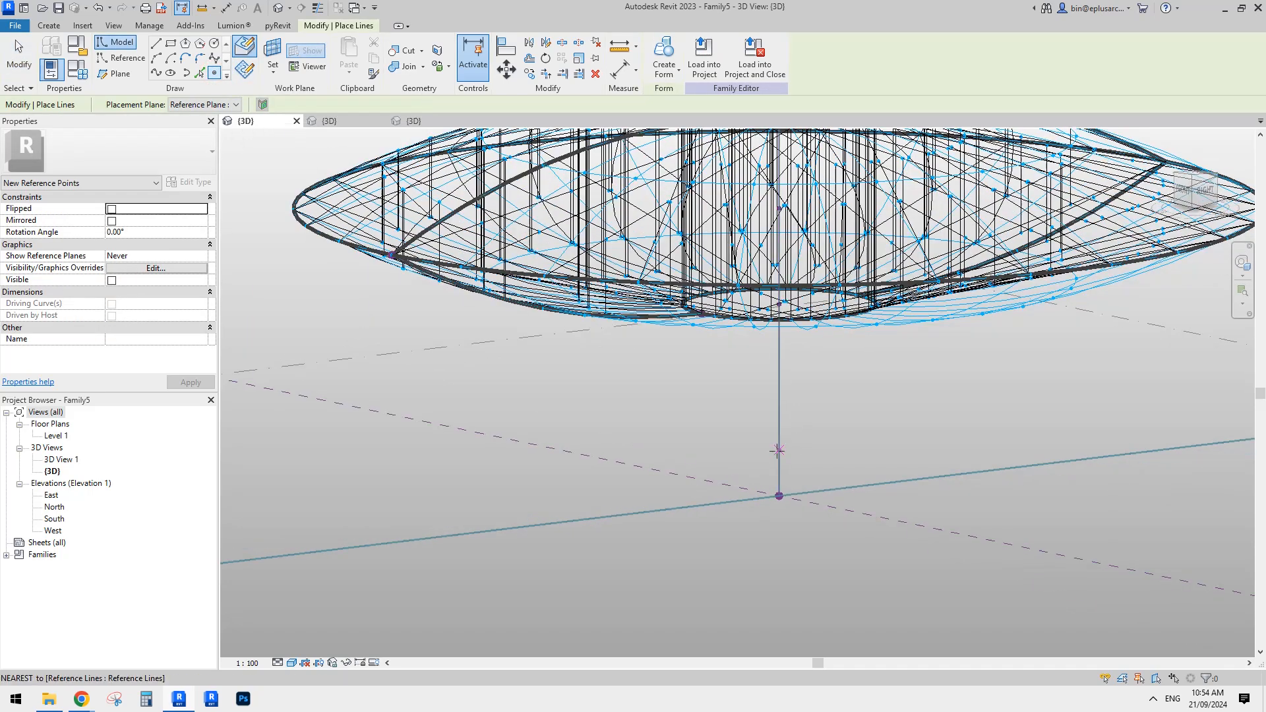
click(244, 48)
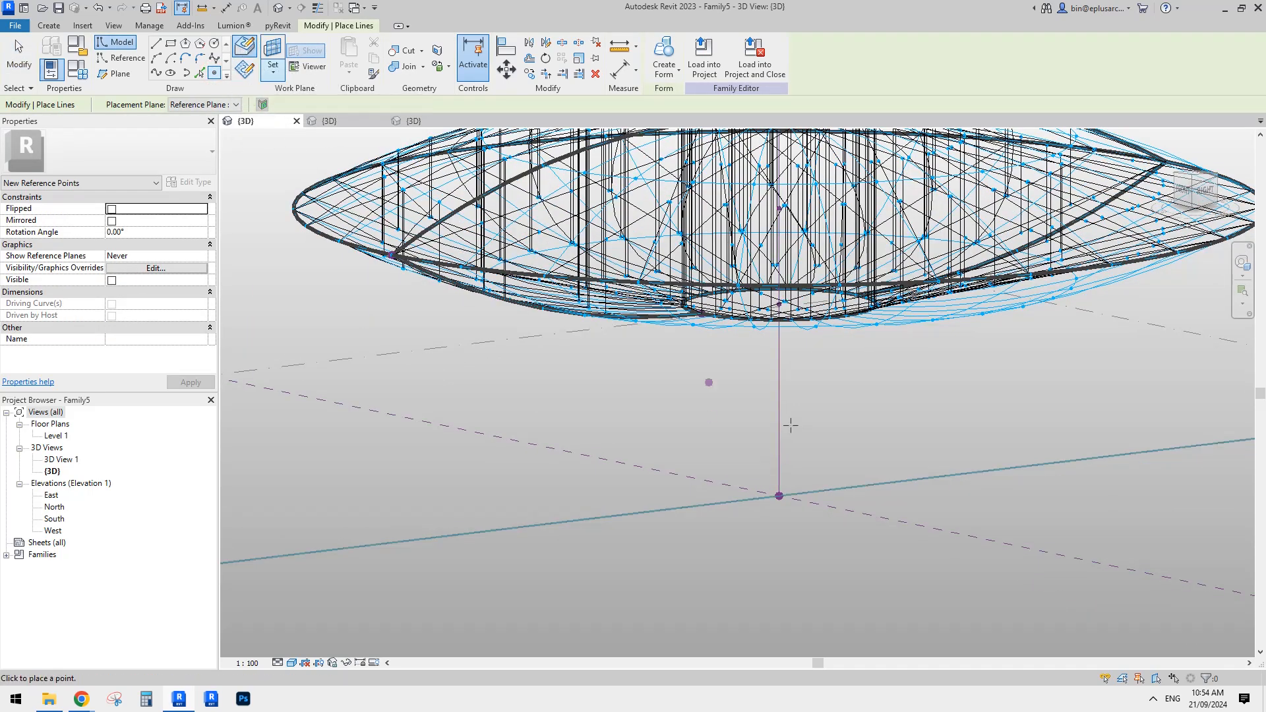
click(214, 74)
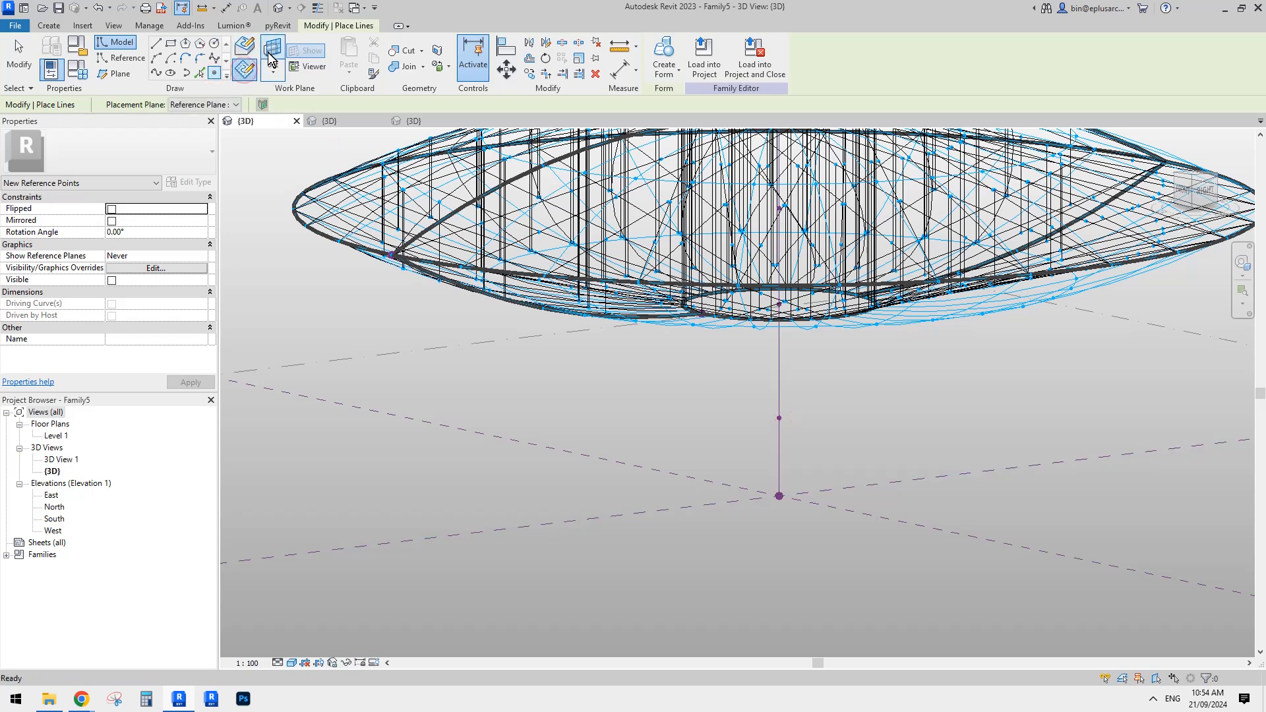
Set the work plane to the new reference point's vertical plane and place another point hosted on it
click(272, 53)
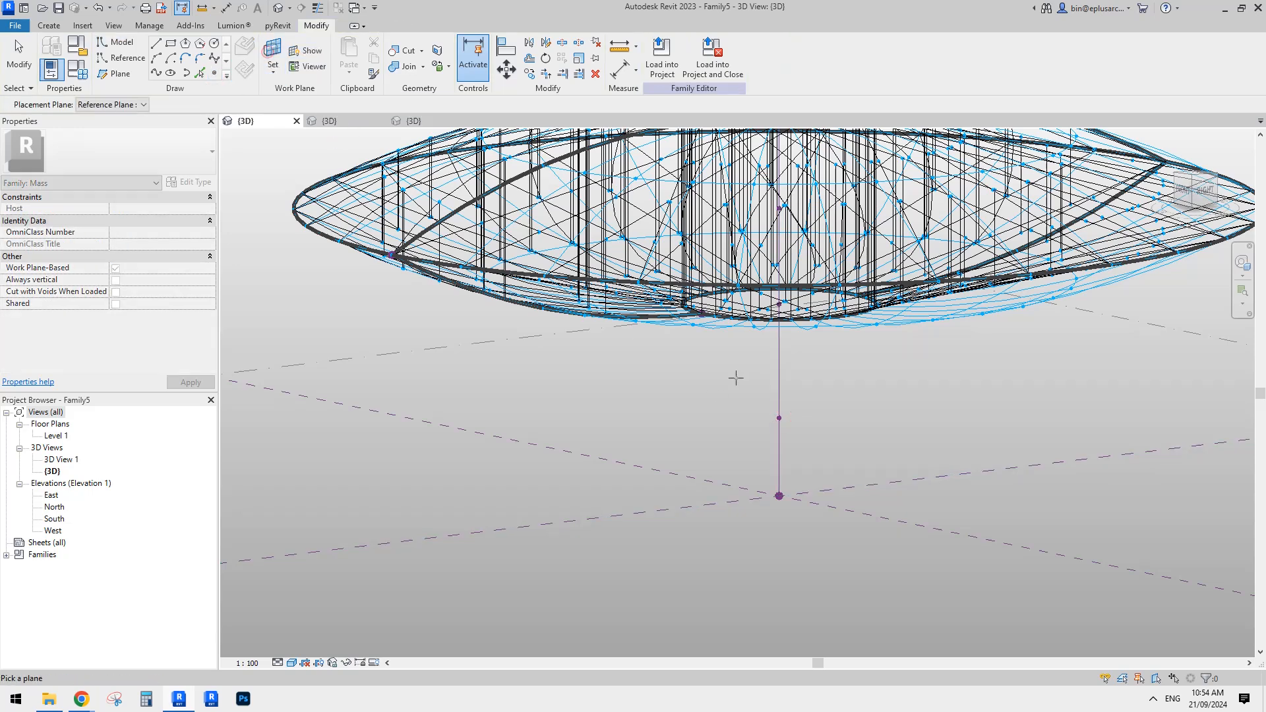
click(778, 417)
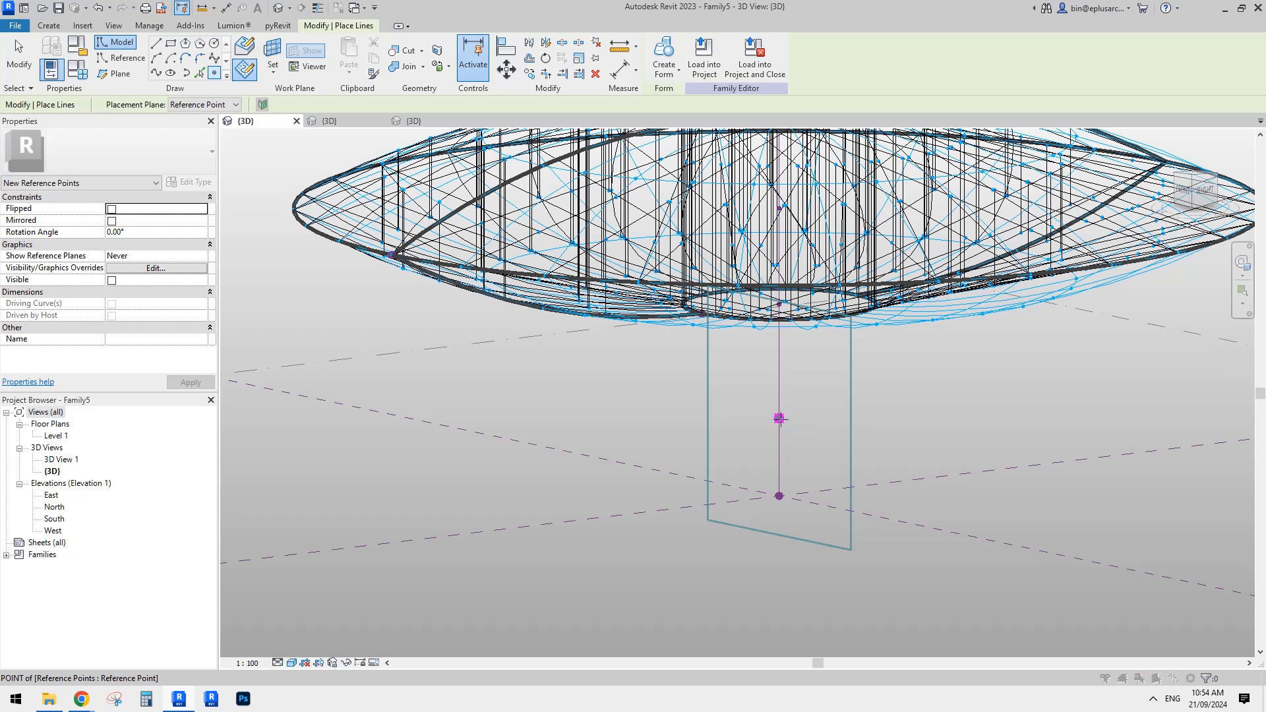
click(779, 418)
click(691, 393)
key(Escape)
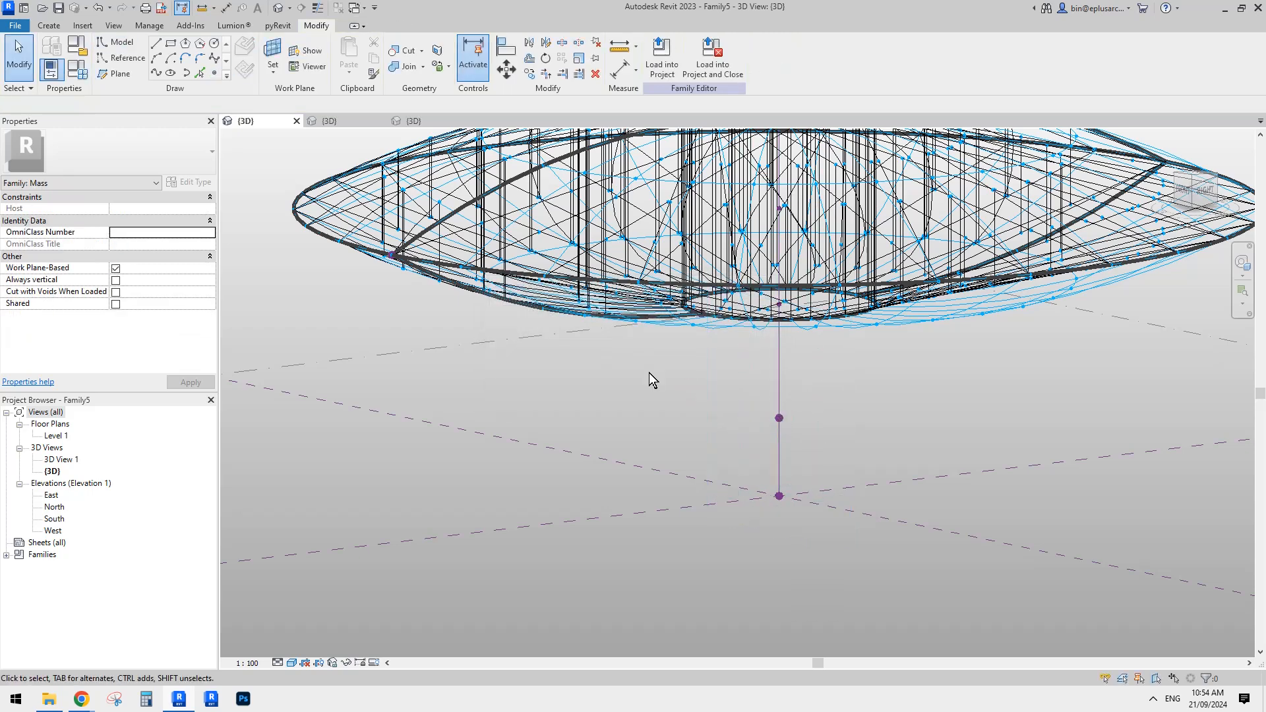
Link the hosted reference point's Offset to the R family parameter
scroll(649, 376, down, 1)
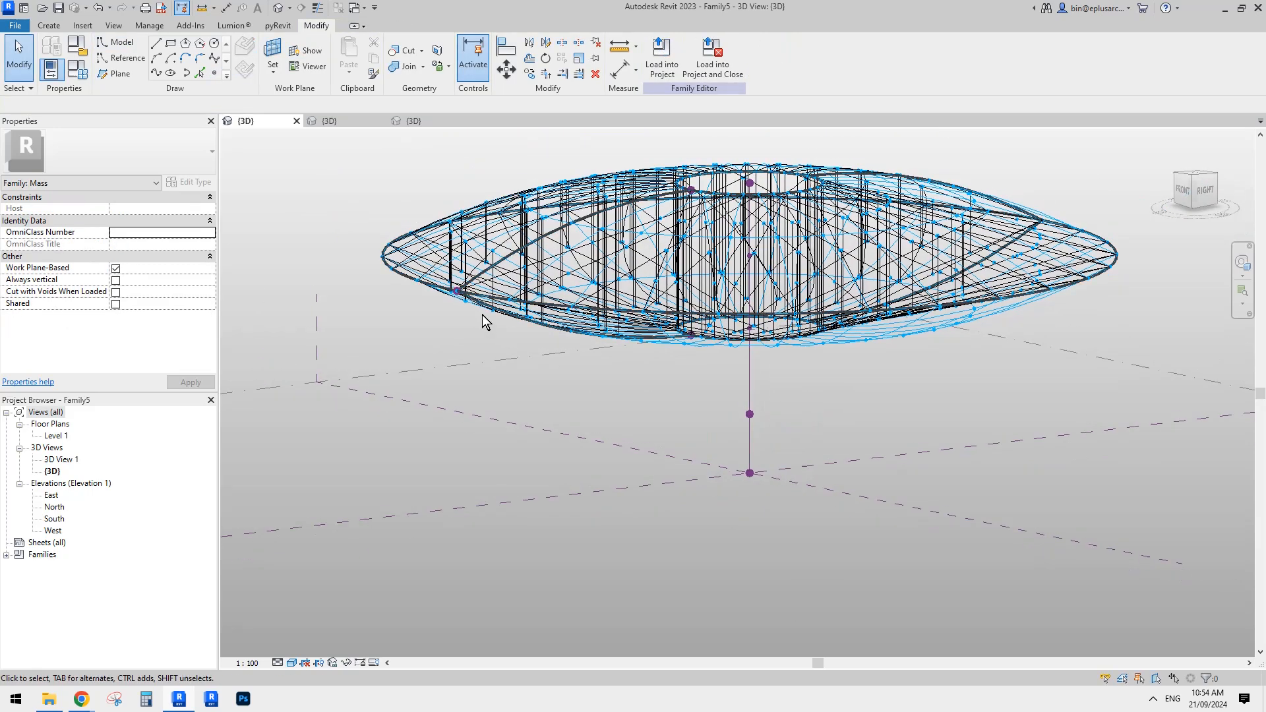
click(749, 413)
shift+middle_drag(460, 298, 390, 275)
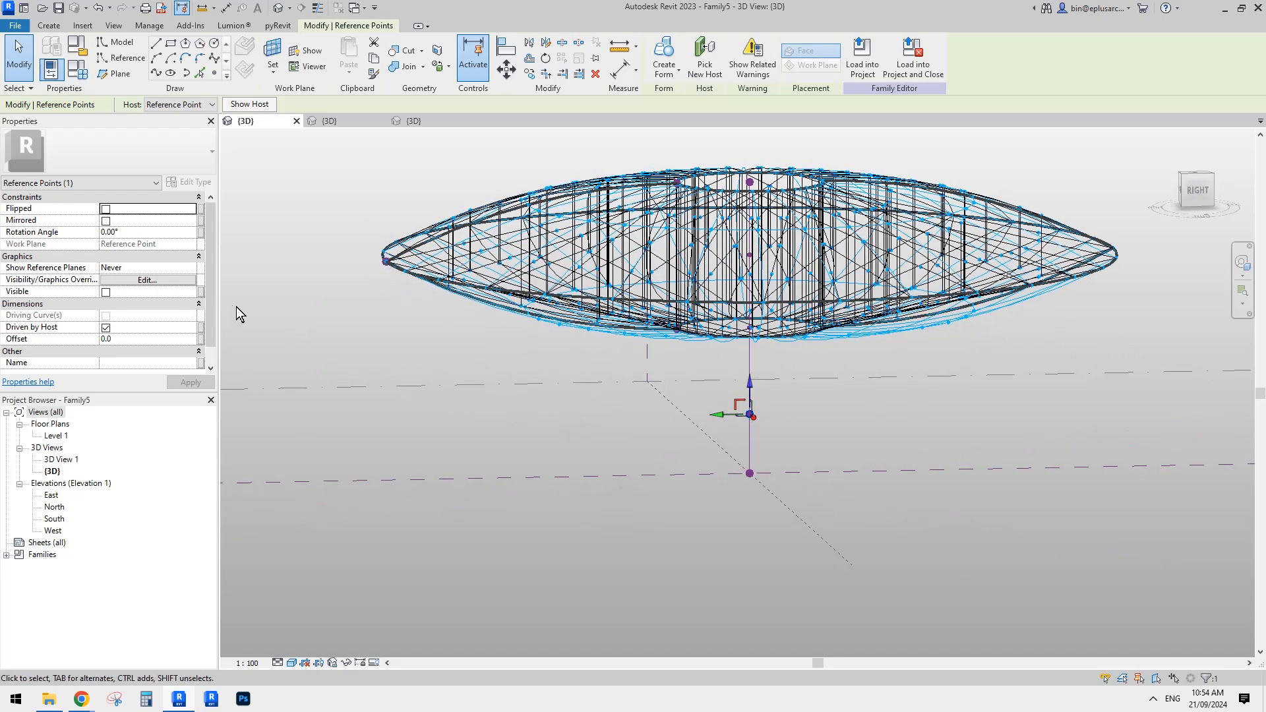
click(201, 340)
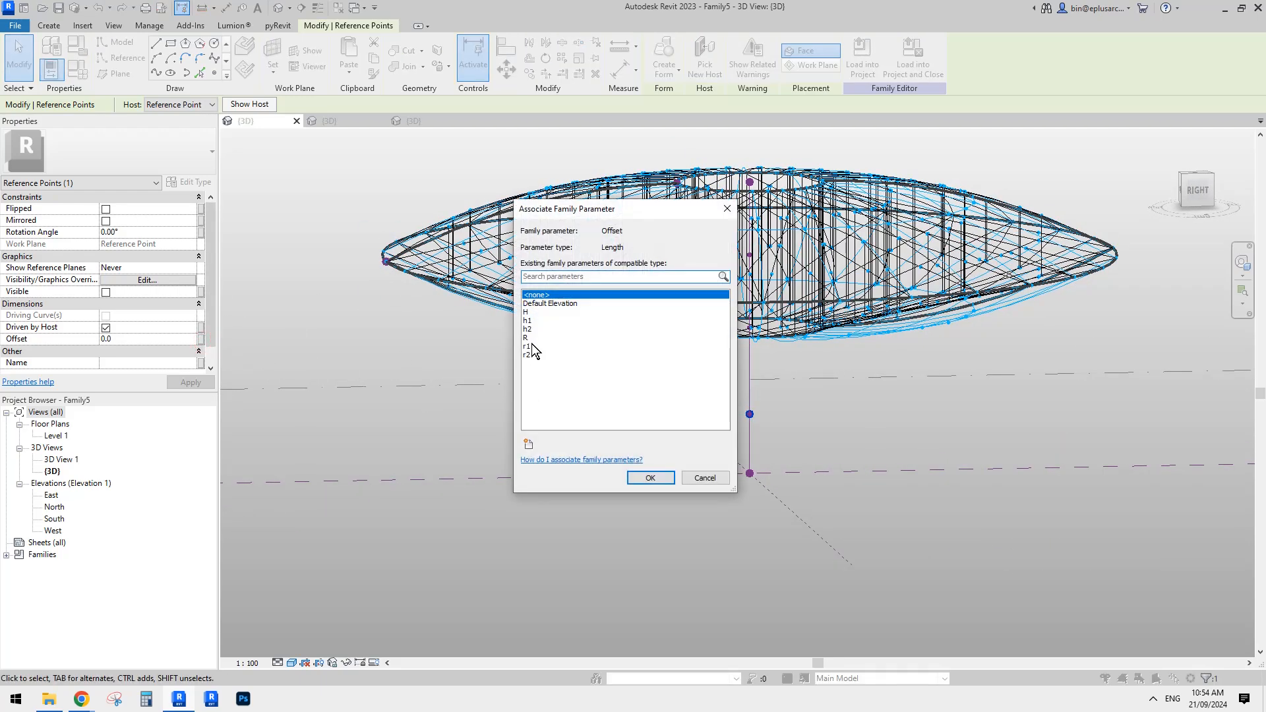
click(525, 337)
click(650, 478)
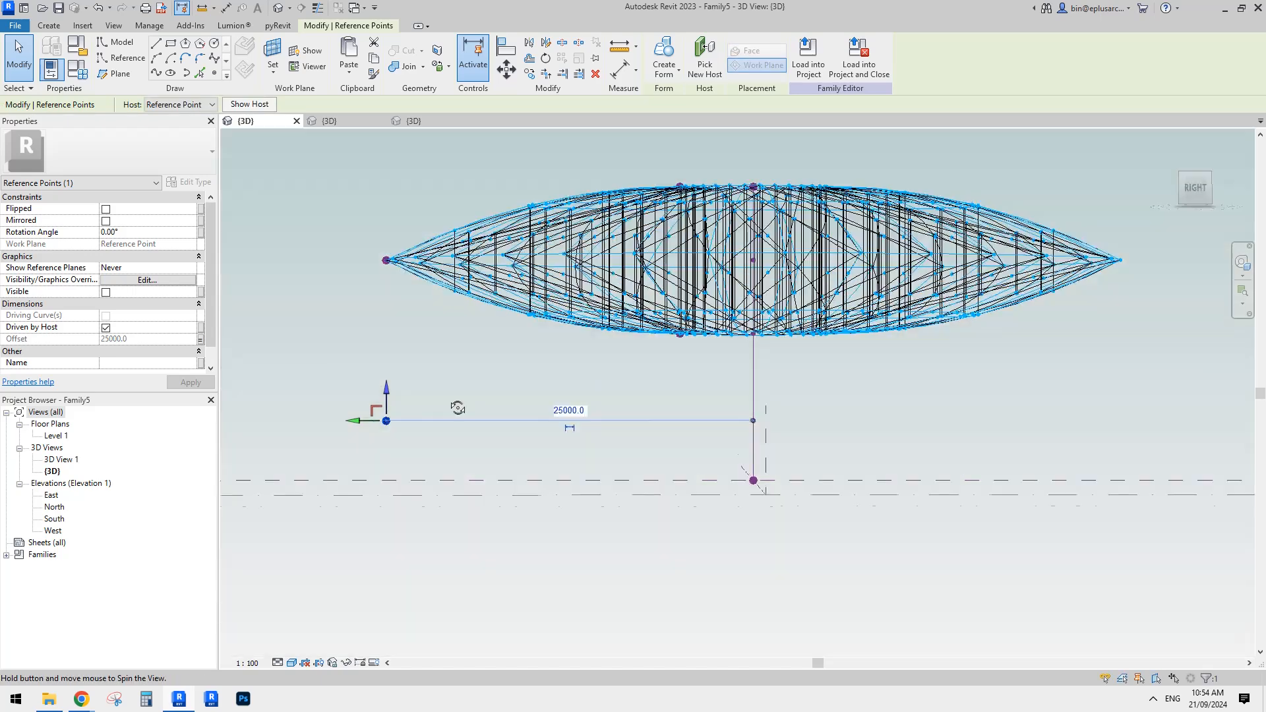
Connect the offset point to the outer ring point above it with a line and make it a reference line
click(363, 359)
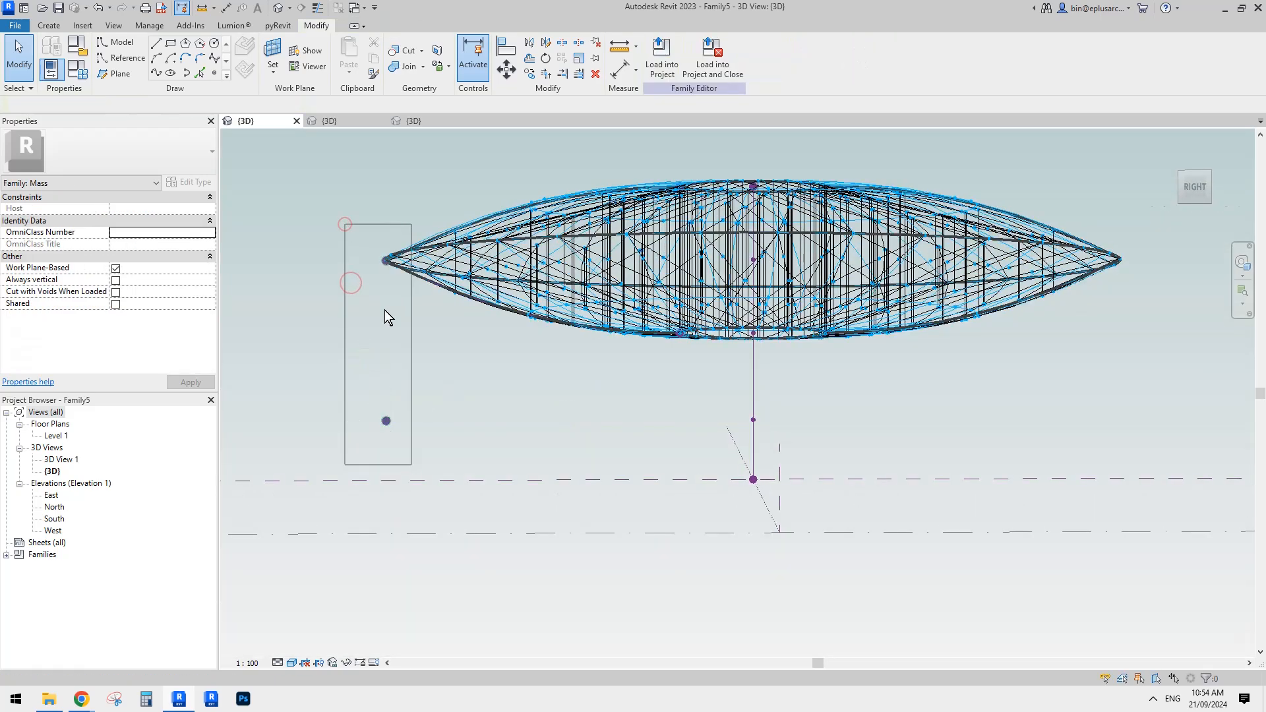
drag(385, 310, 411, 464)
click(161, 73)
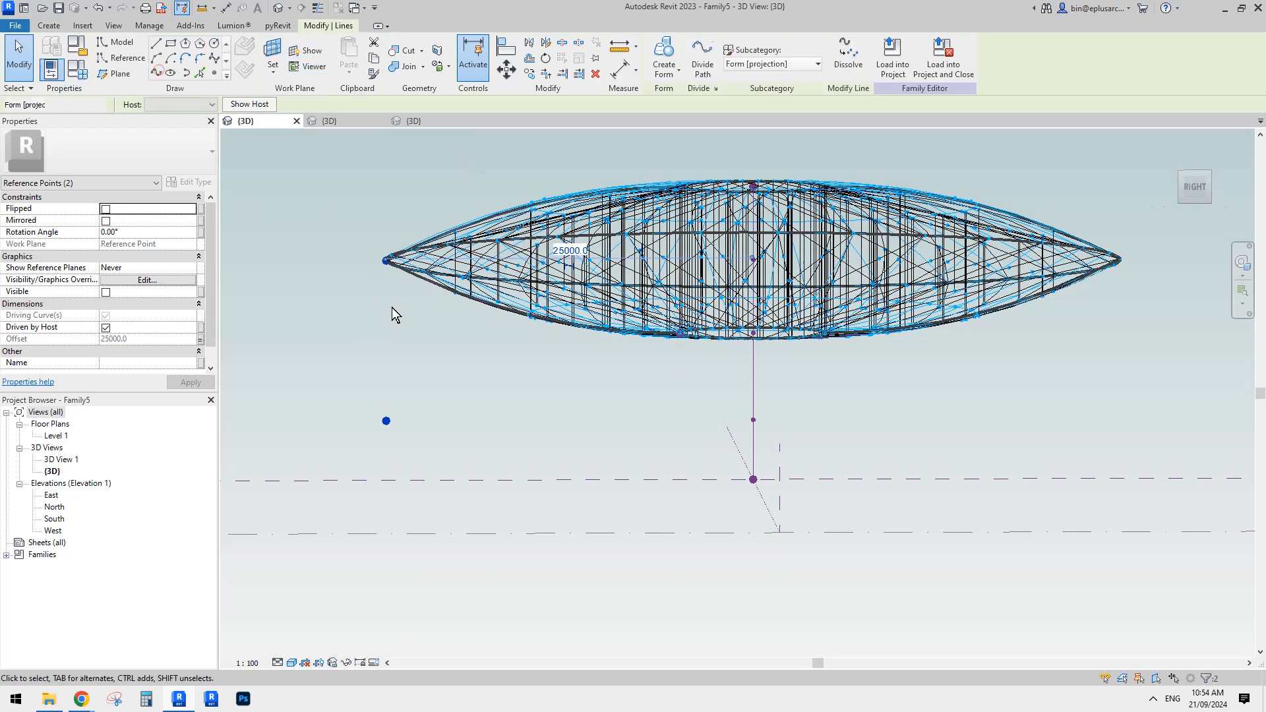
click(111, 304)
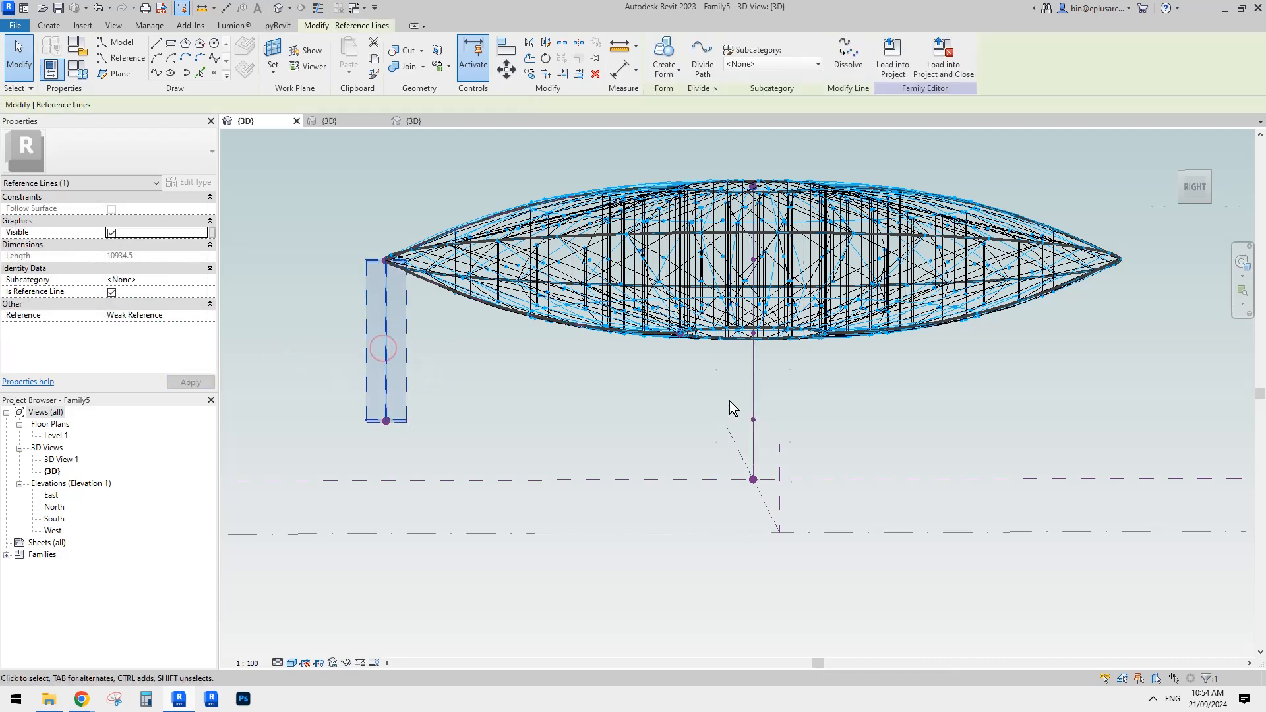
Create a cylindrical wall form by revolving the outer vertical reference line around the central vertical reference line
shift+middle_drag(730, 408, 499, 387)
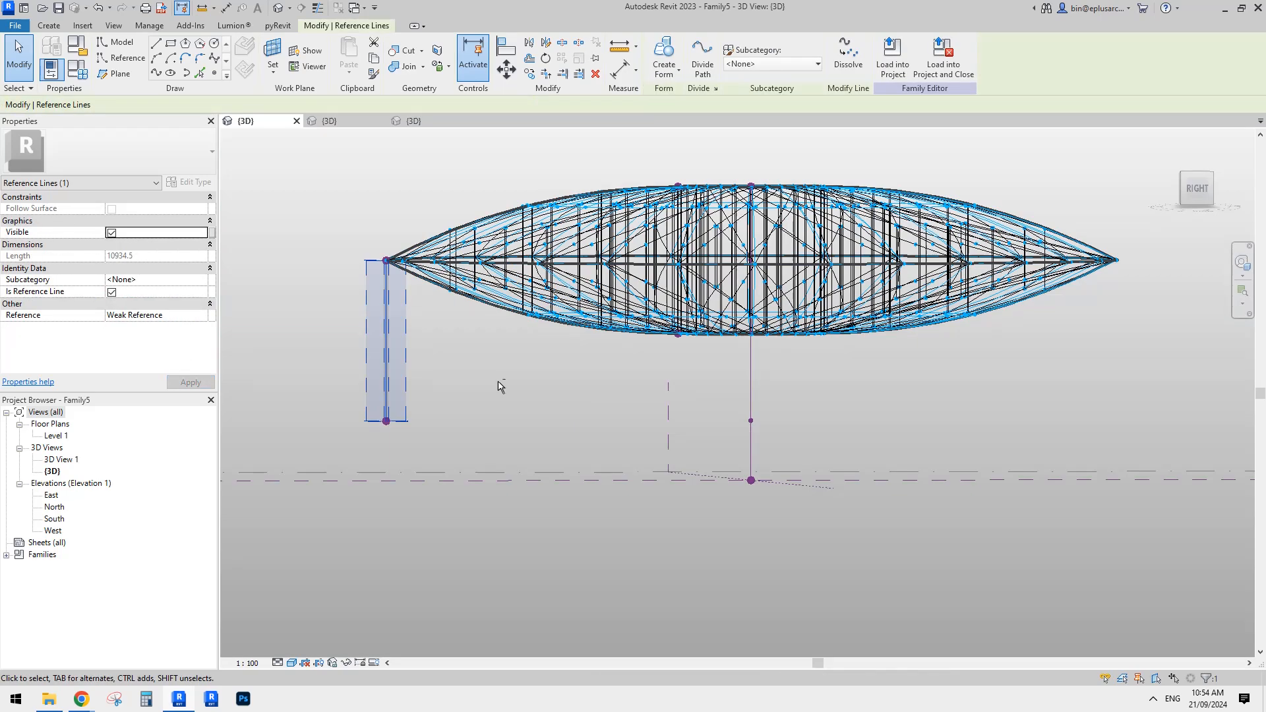
ctrl+click(753, 375)
click(668, 51)
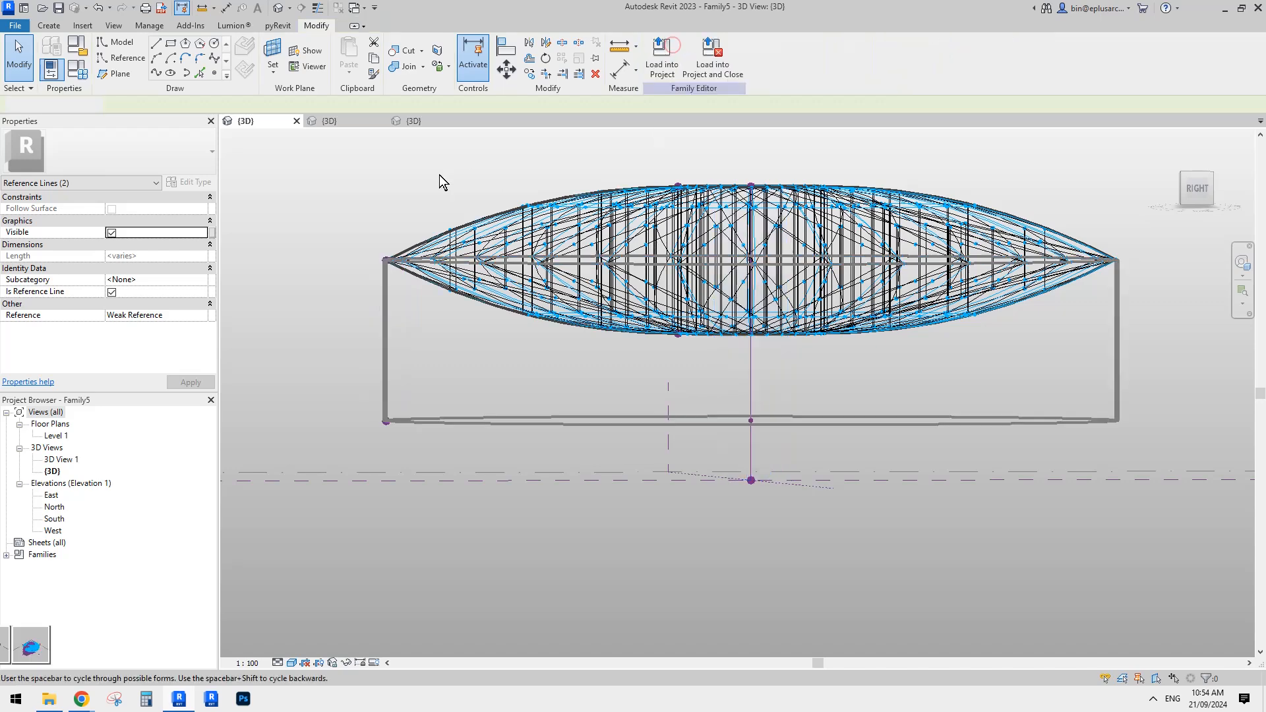
scroll(603, 342, down, 2)
shift+middle_drag(627, 345, 775, 379)
click(1008, 232)
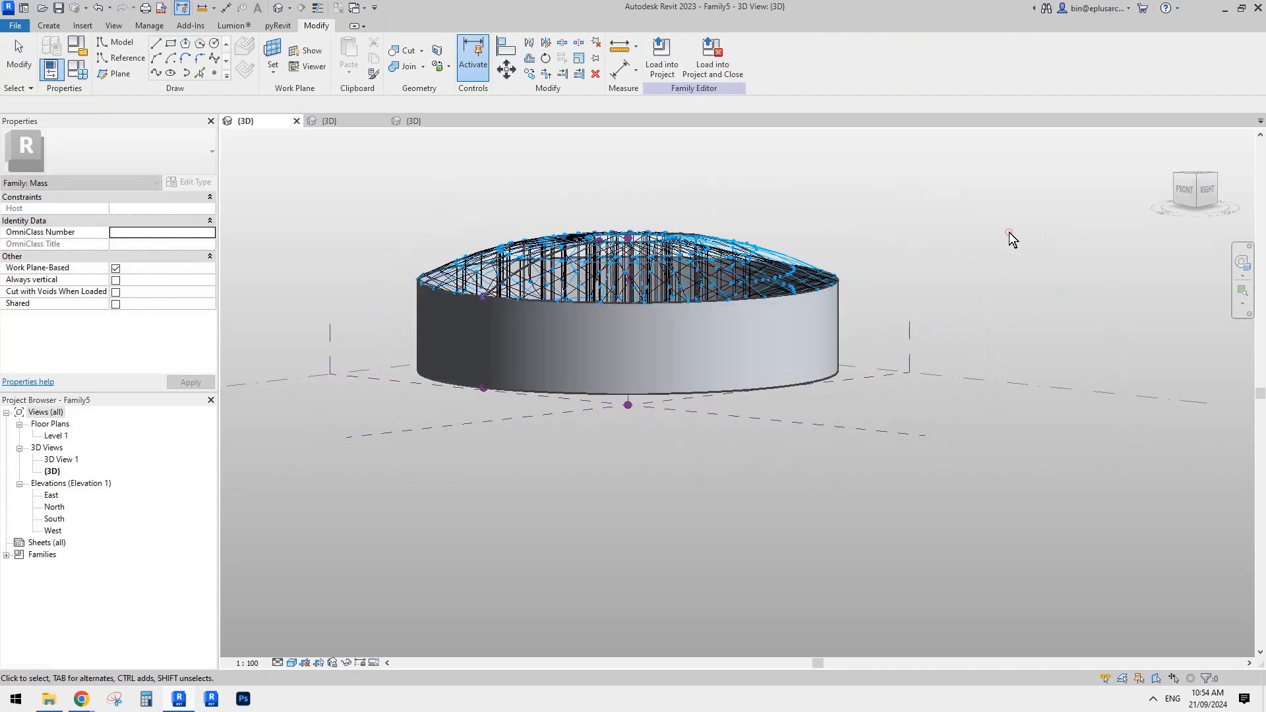
Divide the cylindrical wall form's surfaces and set their U Grid layout to None, keeping only the vertical divisions
click(686, 343)
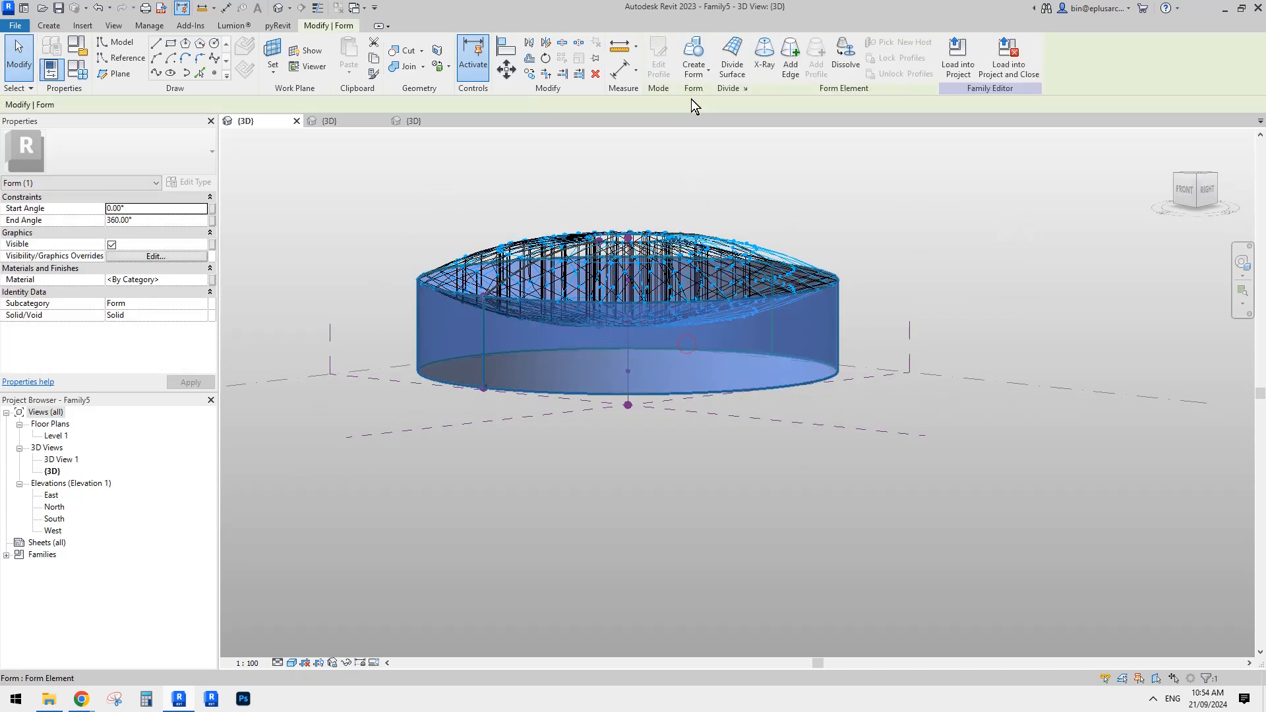
click(734, 58)
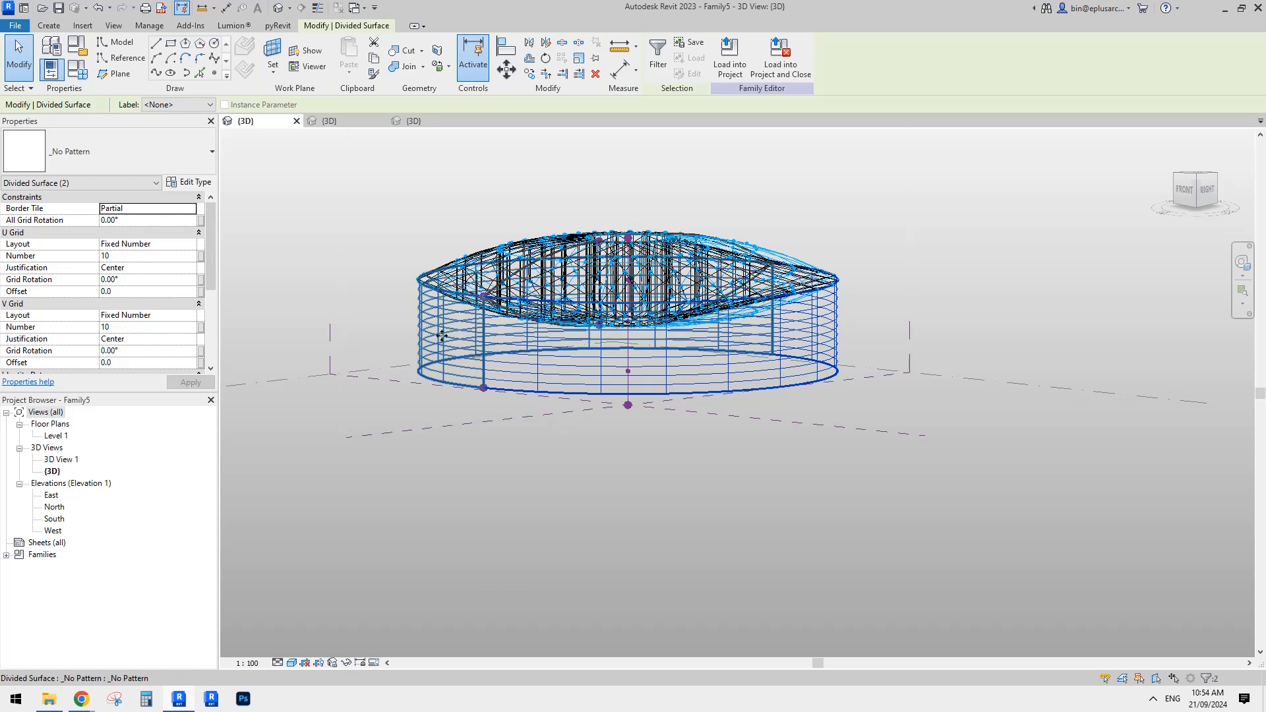
scroll(442, 336, up, 2)
click(145, 243)
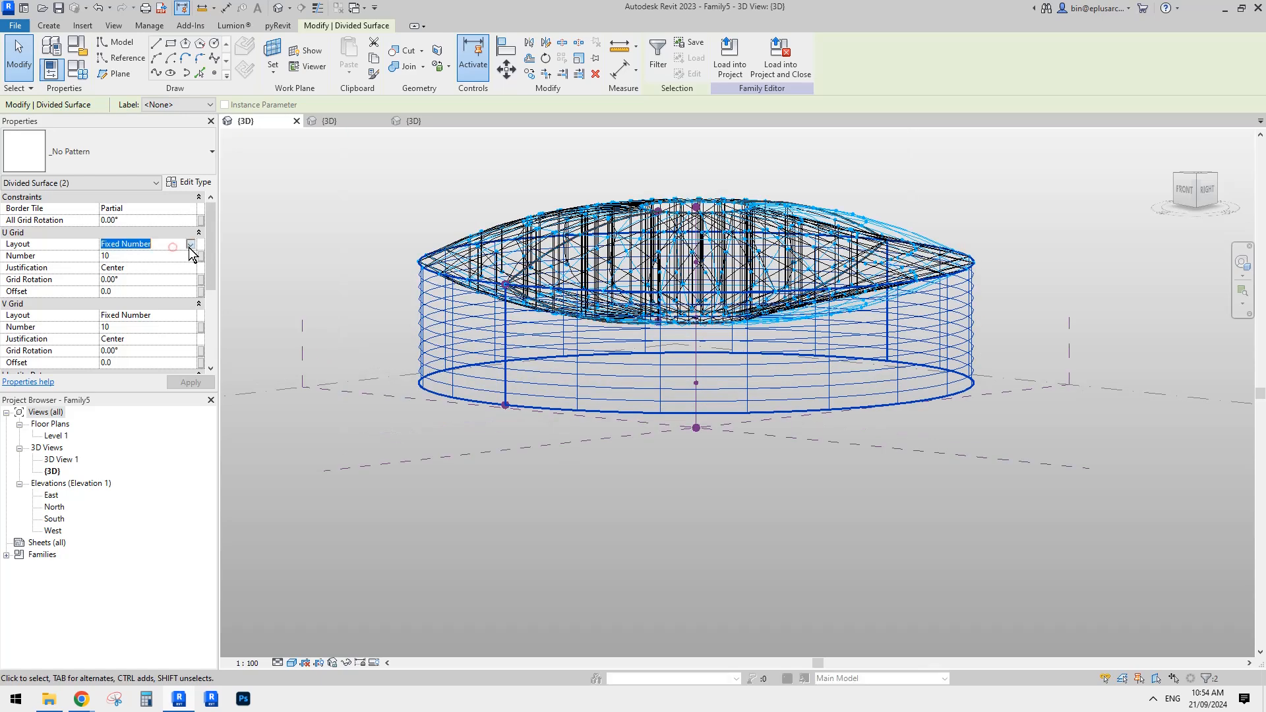
click(190, 244)
click(111, 256)
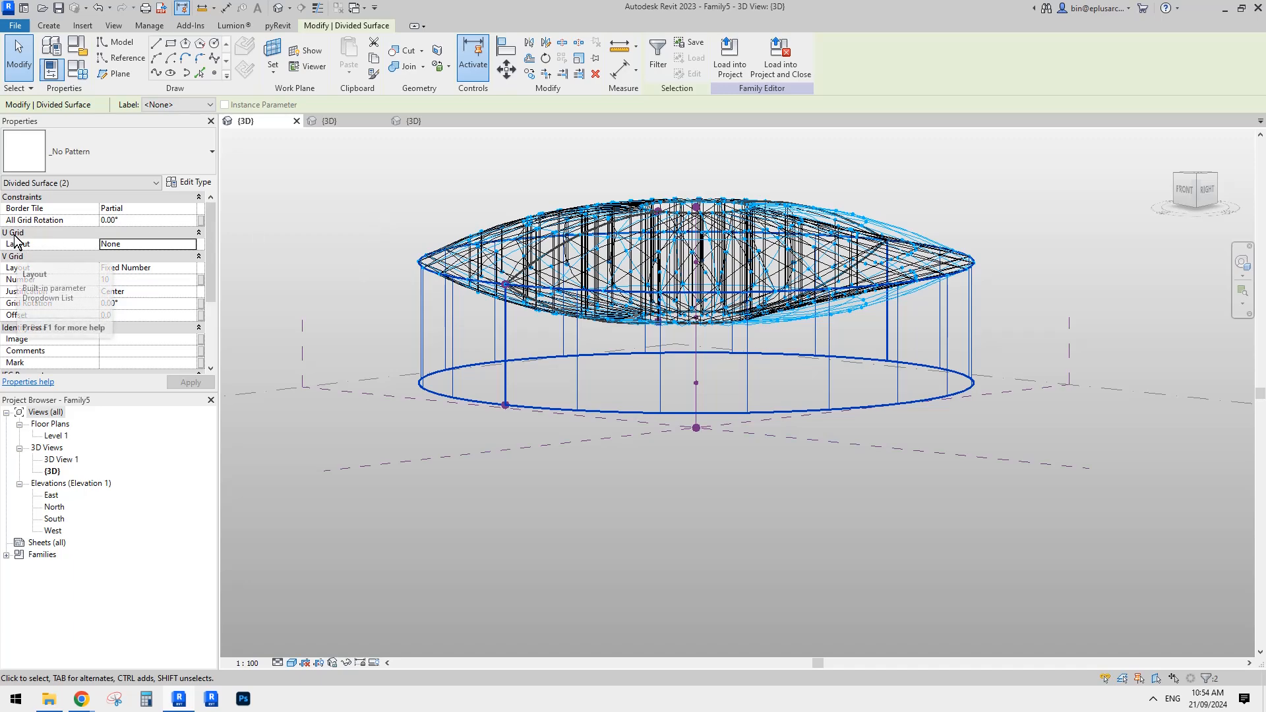
middle_drag(470, 300, 516, 376)
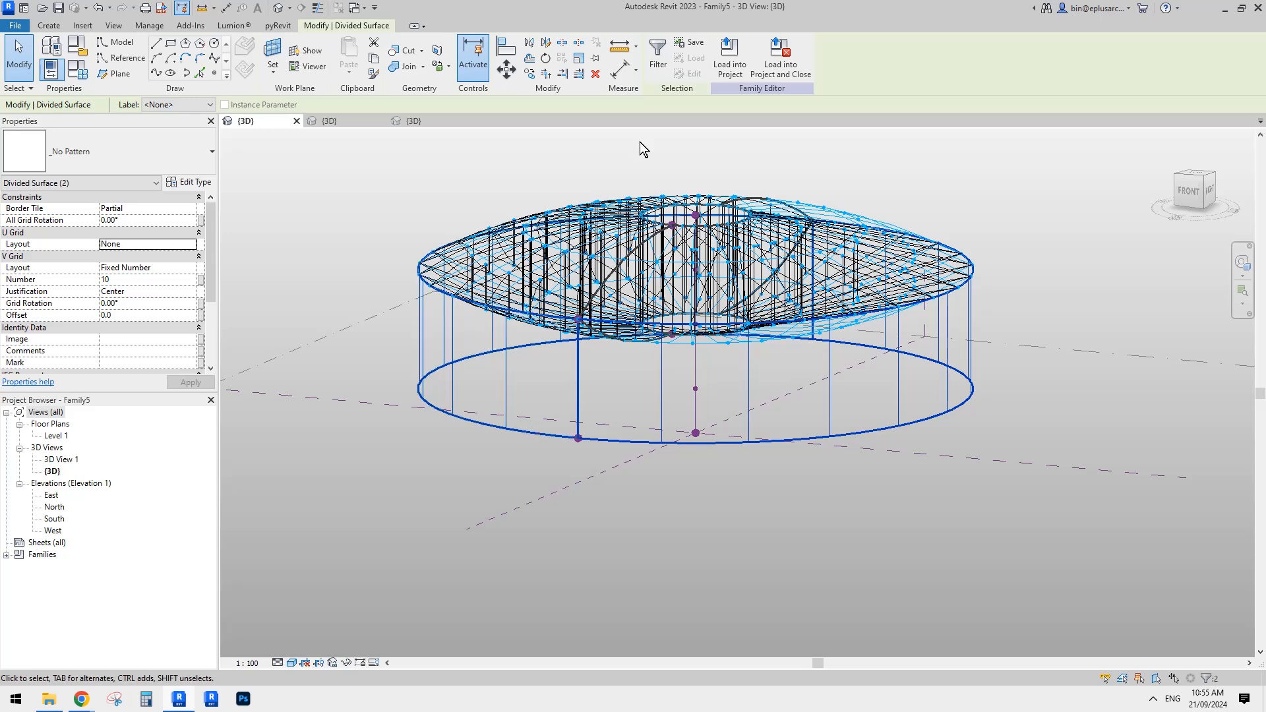
Turn on node display in the surface representation of one half of the divided wall
click(634, 382)
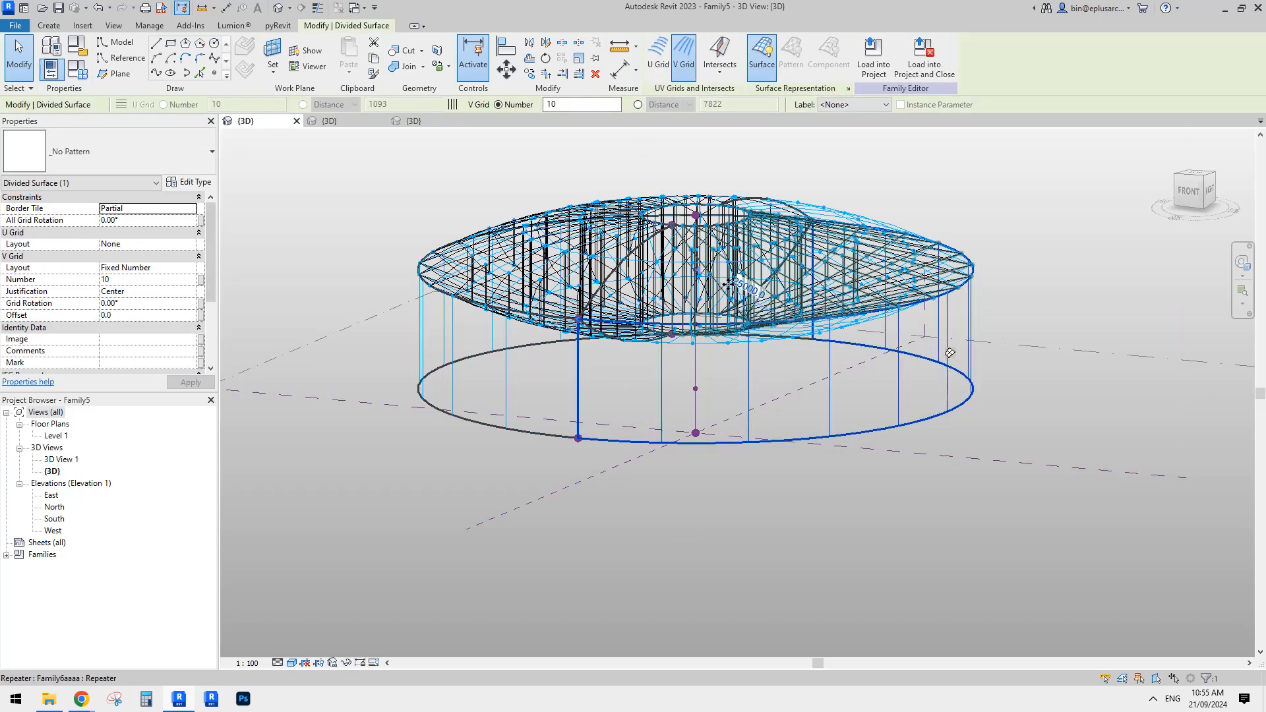
click(848, 88)
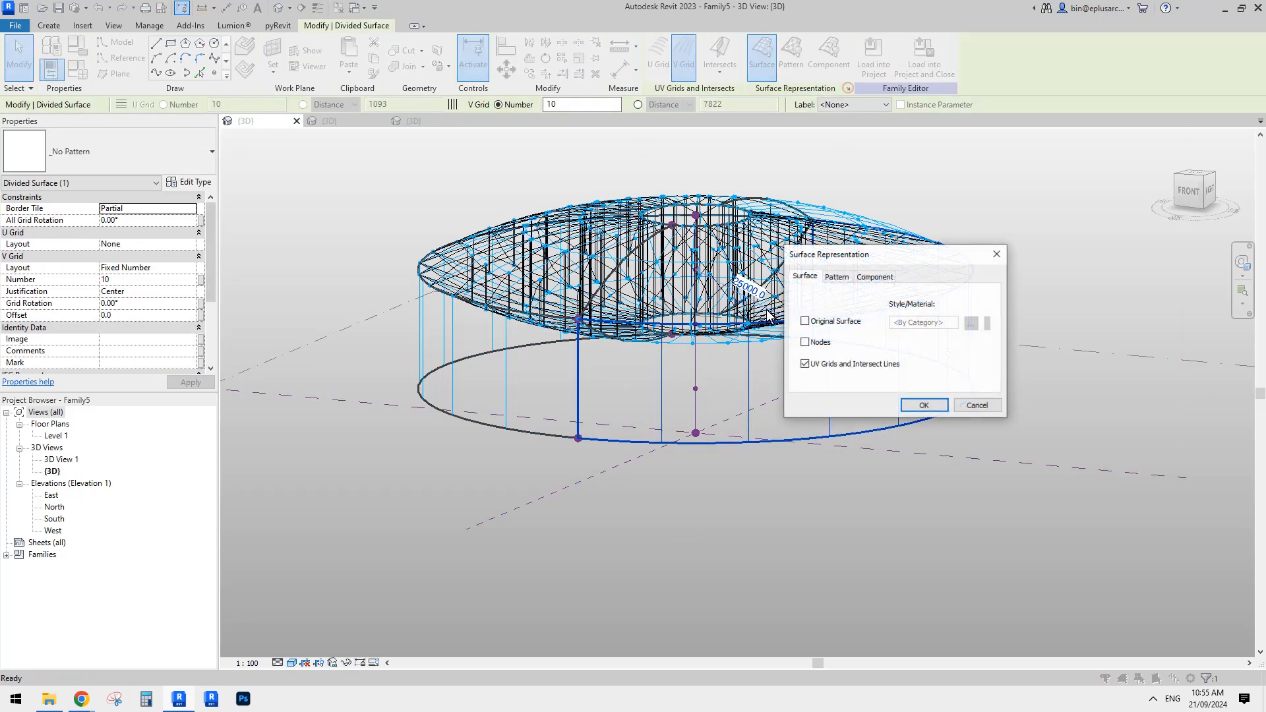
click(929, 407)
click(849, 497)
Examine the divided wall surface beneath the ring roof and the three-point adaptive truss component family
scroll(789, 479, up, 2)
shift+middle_drag(786, 480, 824, 476)
scroll(973, 396, up, 1)
shift+middle_drag(969, 393, 997, 384)
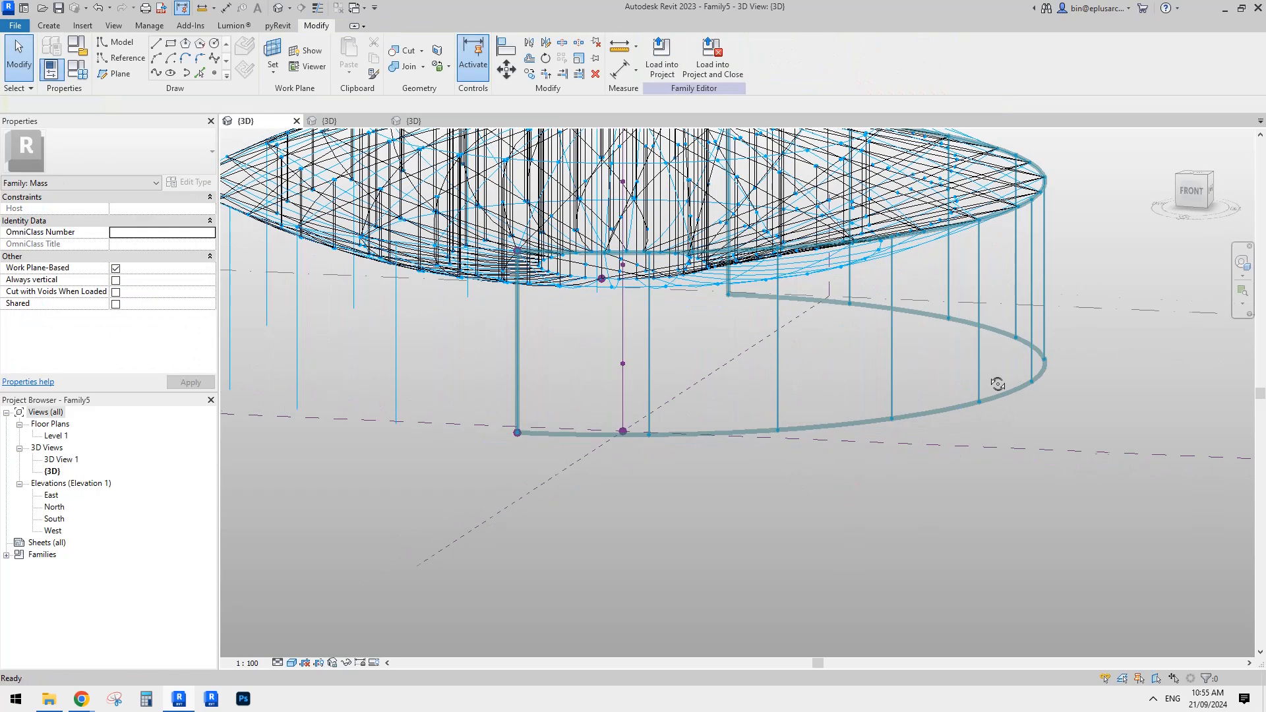
shift+middle_drag(987, 236, 1029, 228)
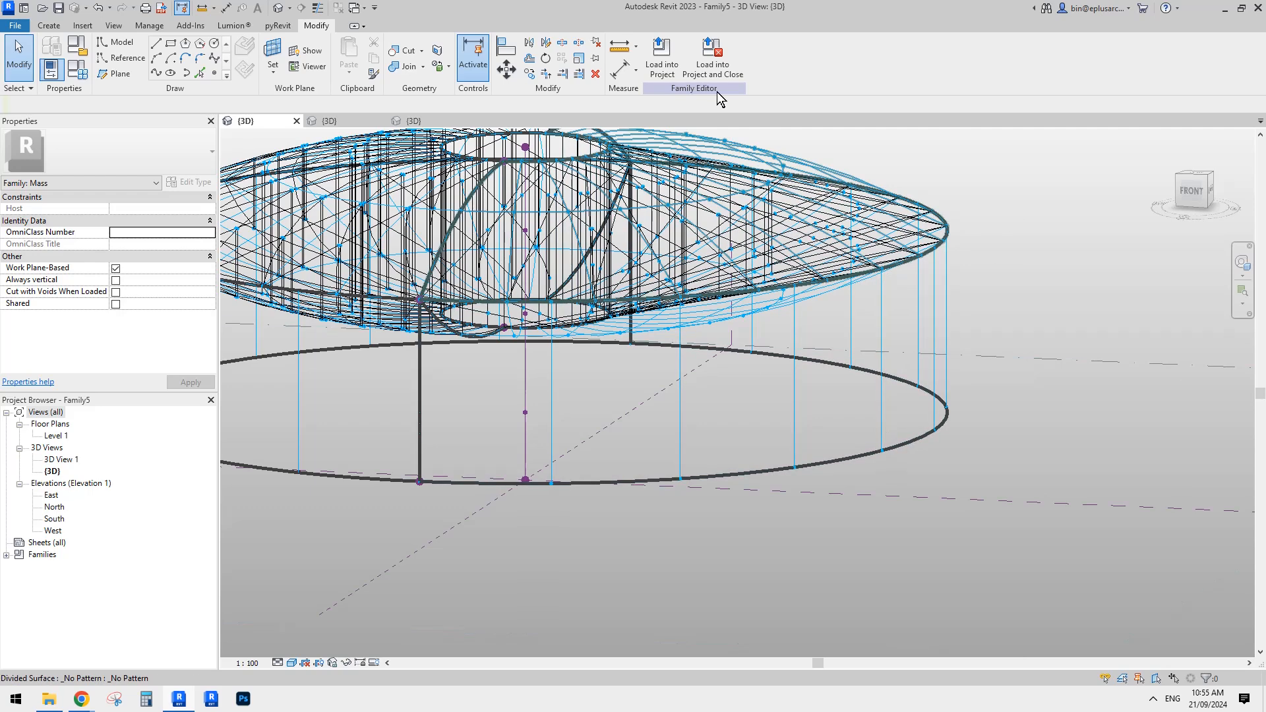
scroll(978, 262, down, 1)
shift+middle_drag(996, 380, 961, 396)
shift+middle_drag(1061, 353, 1030, 410)
shift+middle_drag(1029, 410, 1028, 437)
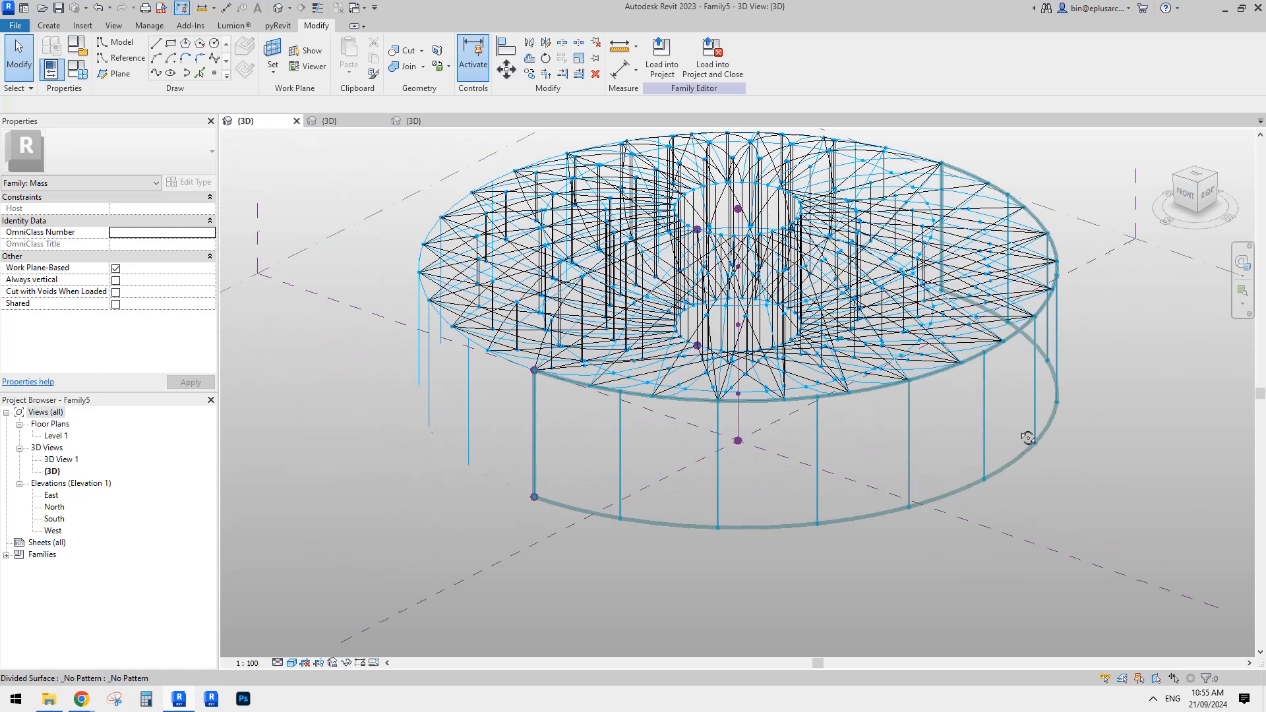
key(ctrl+Tab)
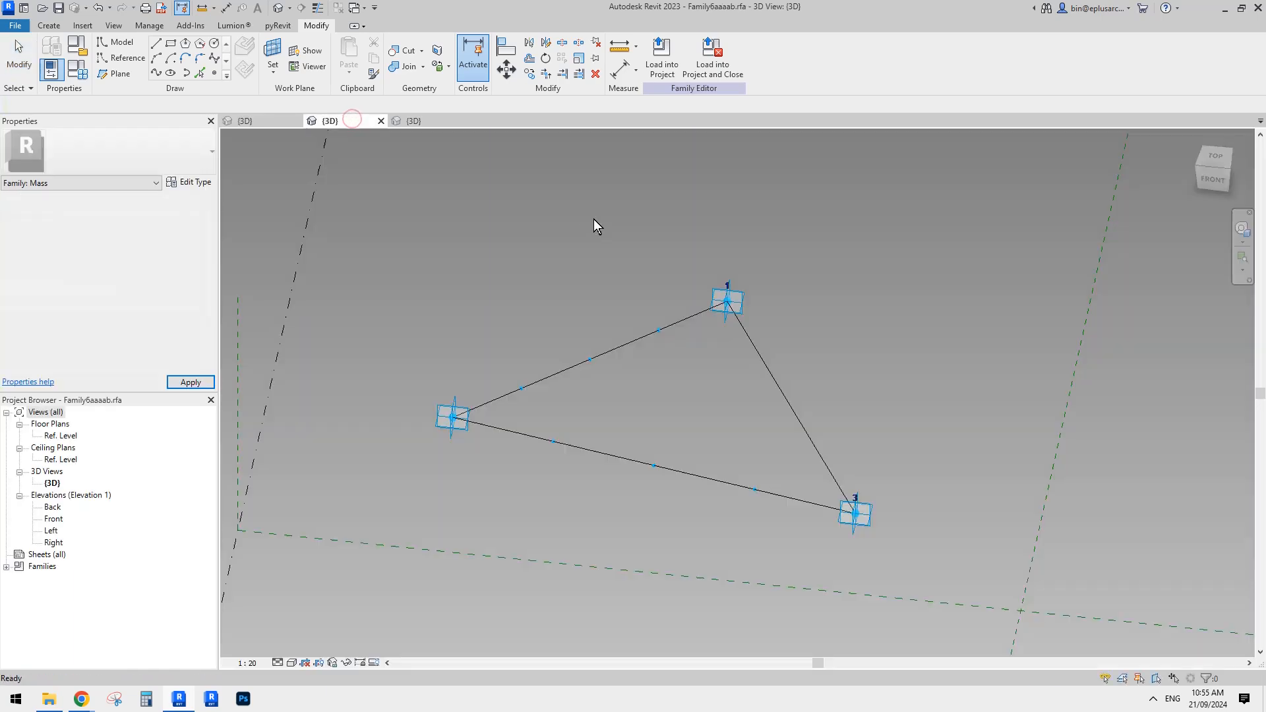
scroll(765, 356, up, 3)
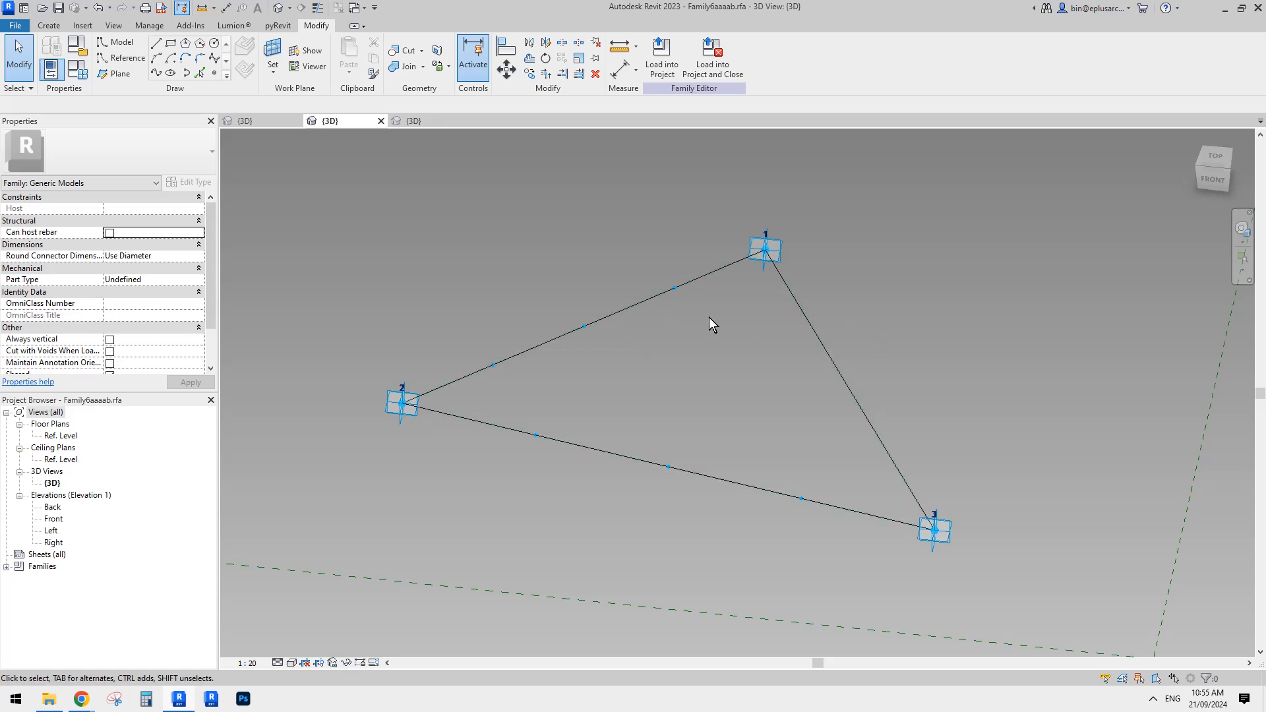
click(277, 122)
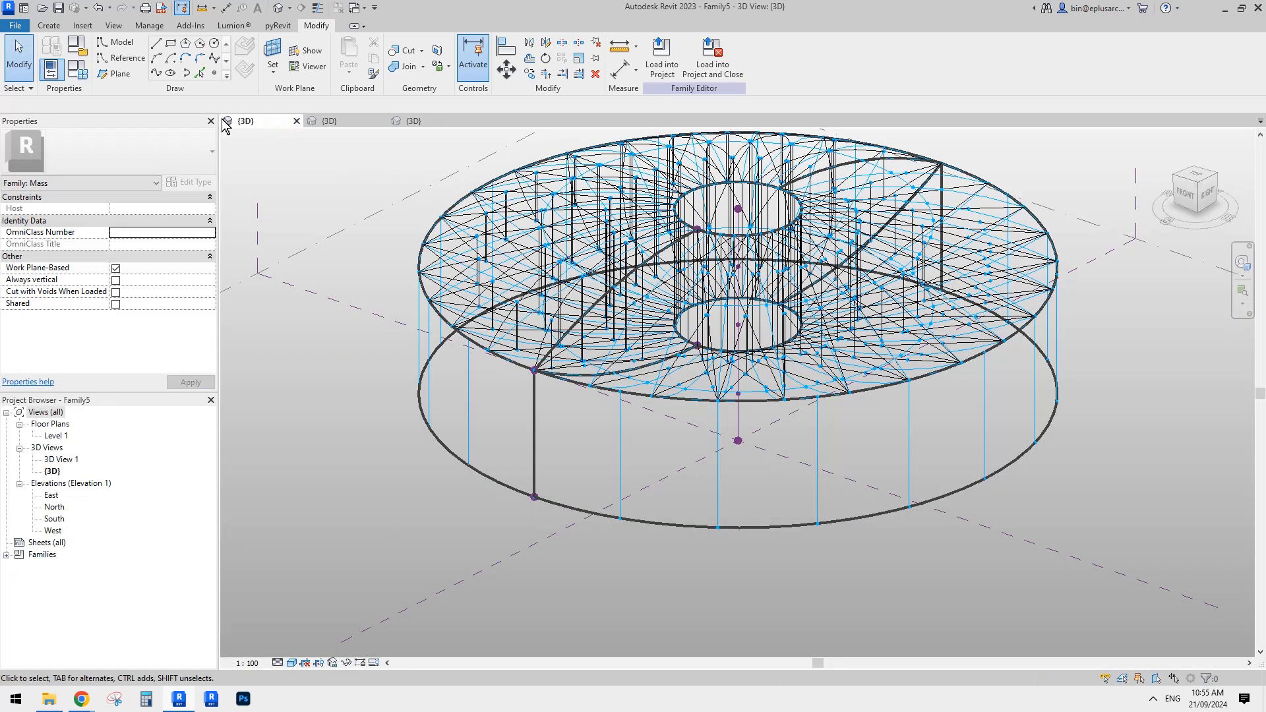
middle_drag(864, 349, 834, 349)
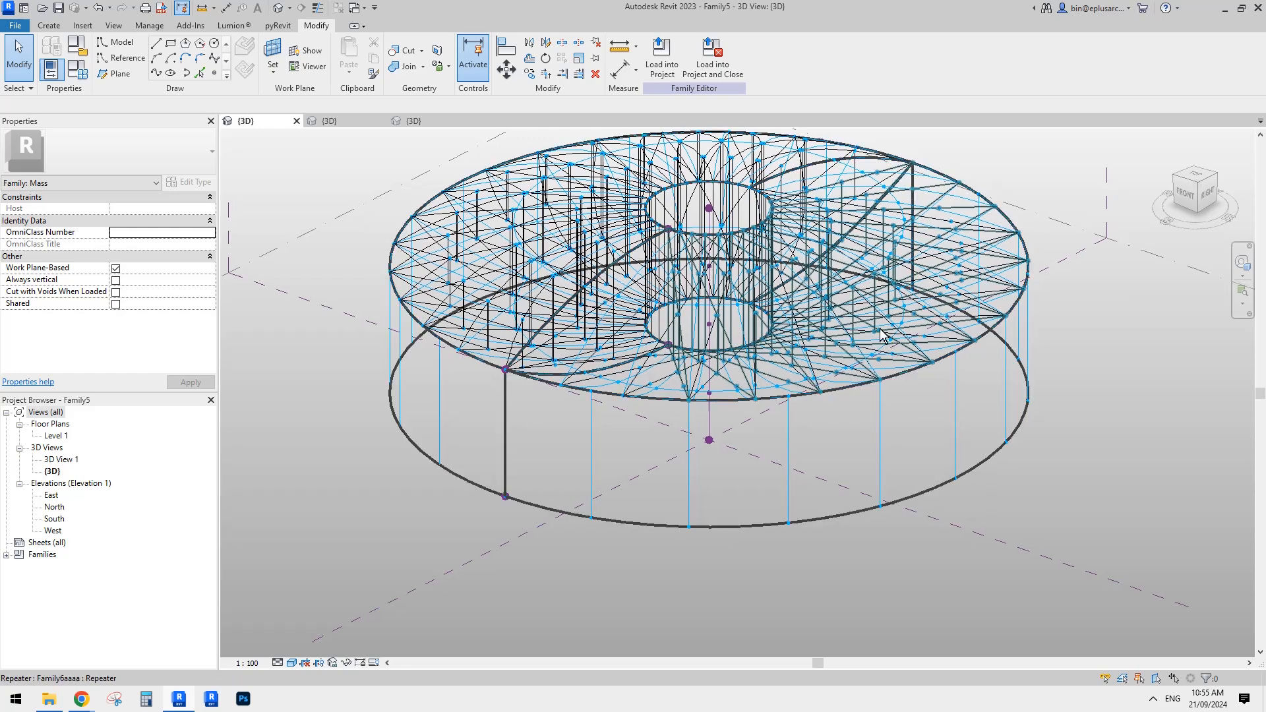
Create a new generic model adaptive component family from a family template
click(15, 25)
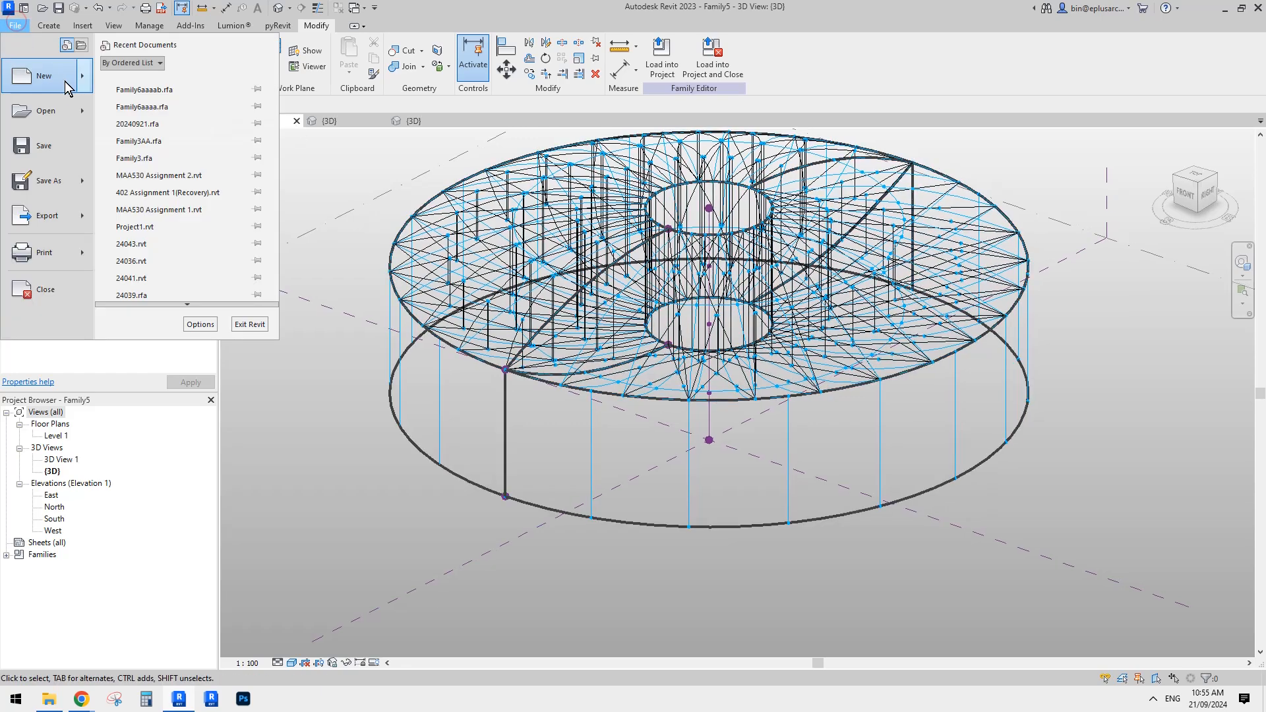
mouse_move(39, 78)
click(152, 104)
scroll(772, 368, down, 7)
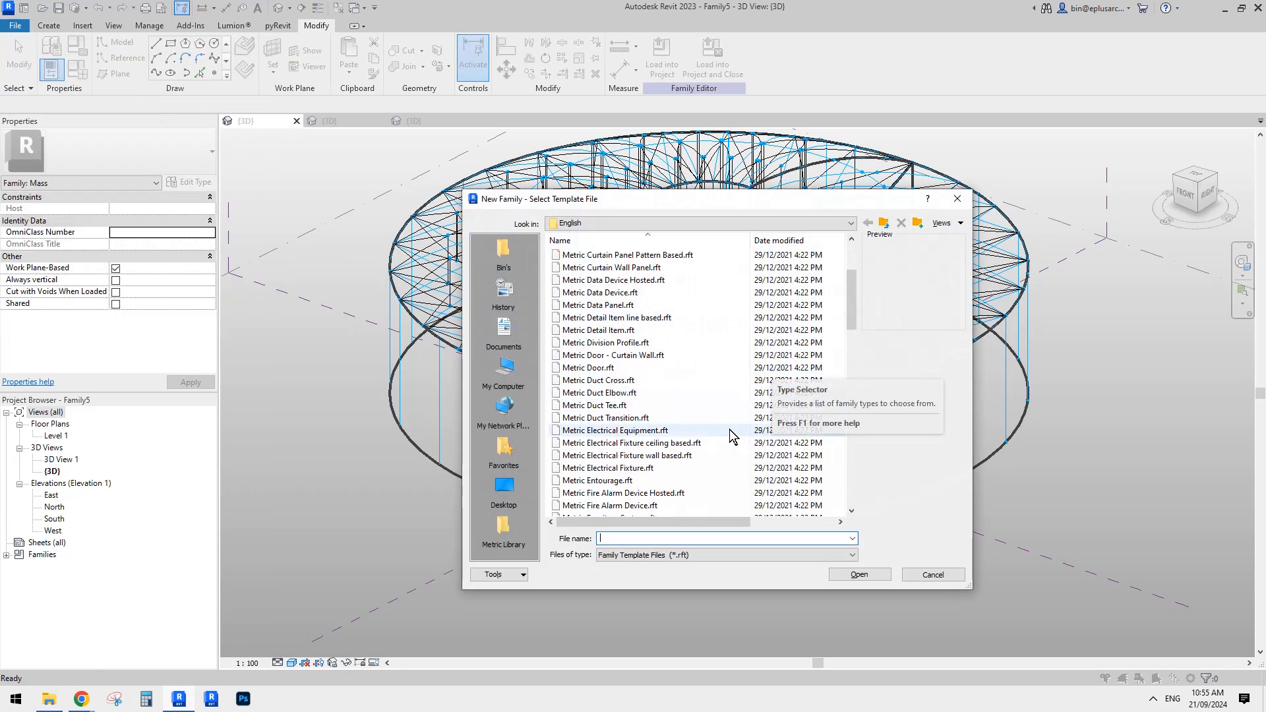
key(Escape)
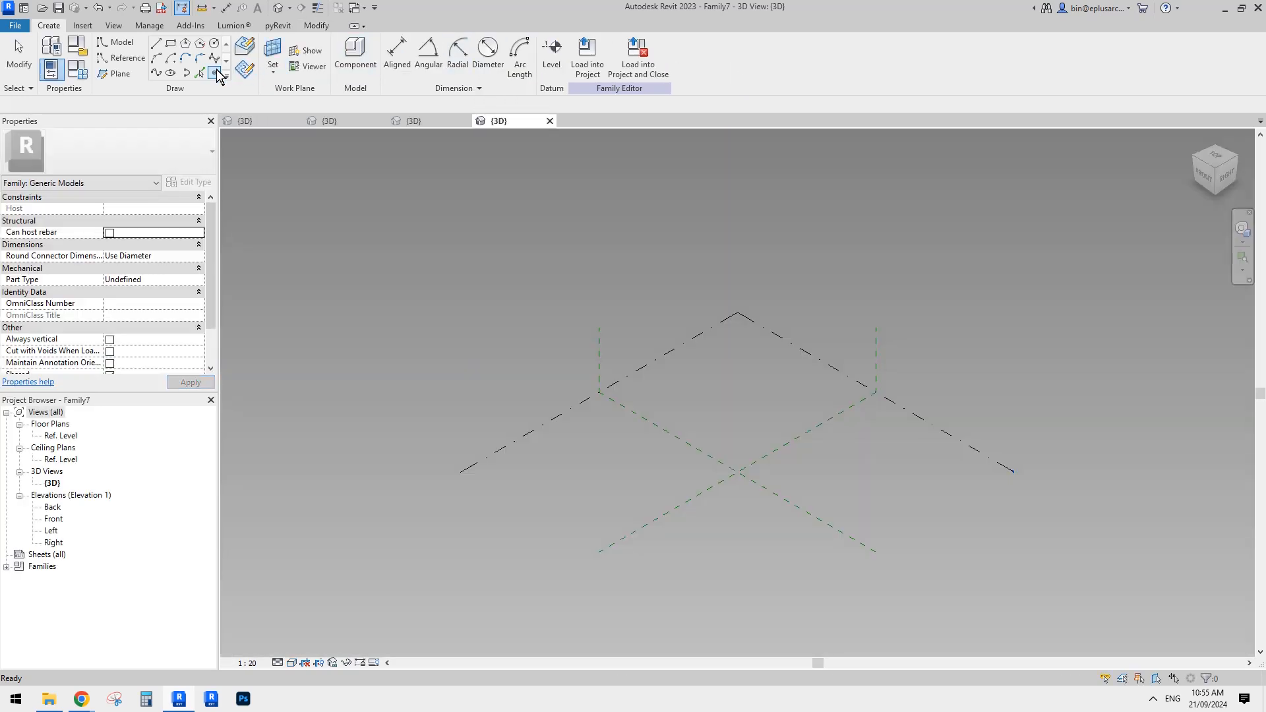
Place two reference points on the reference level and make both of them adaptive
click(215, 72)
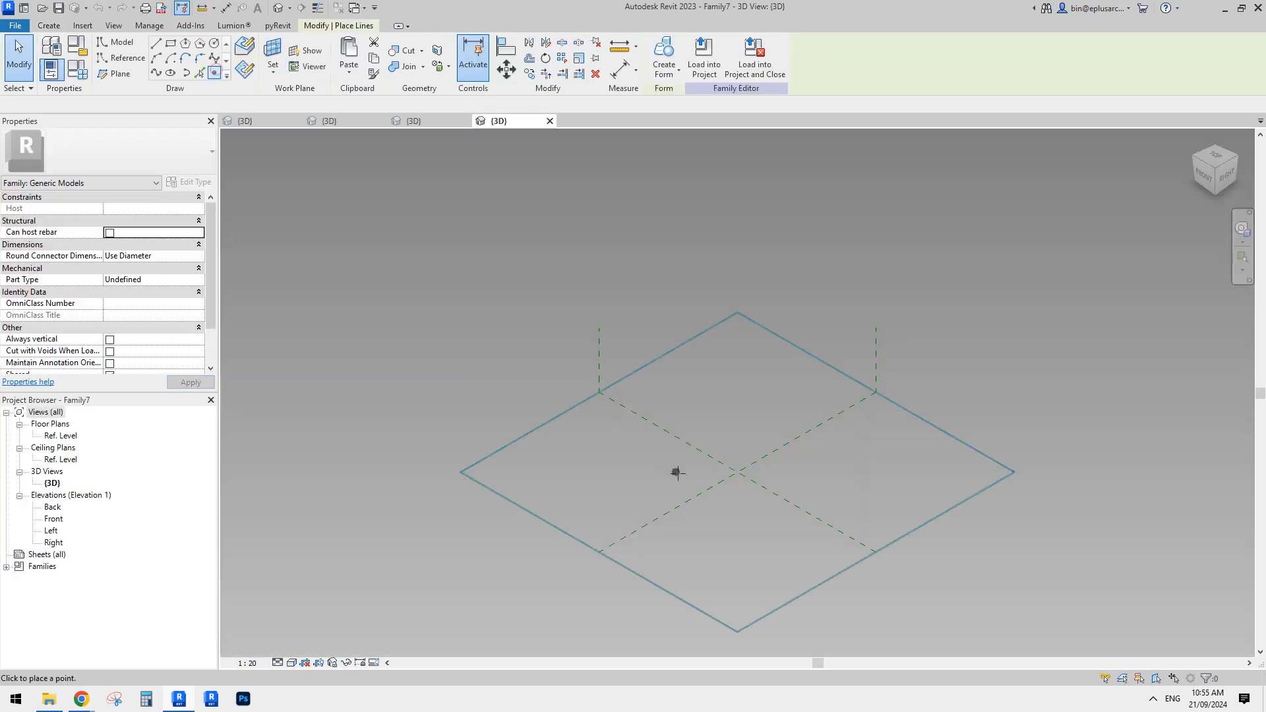
scroll(657, 470, up, 2)
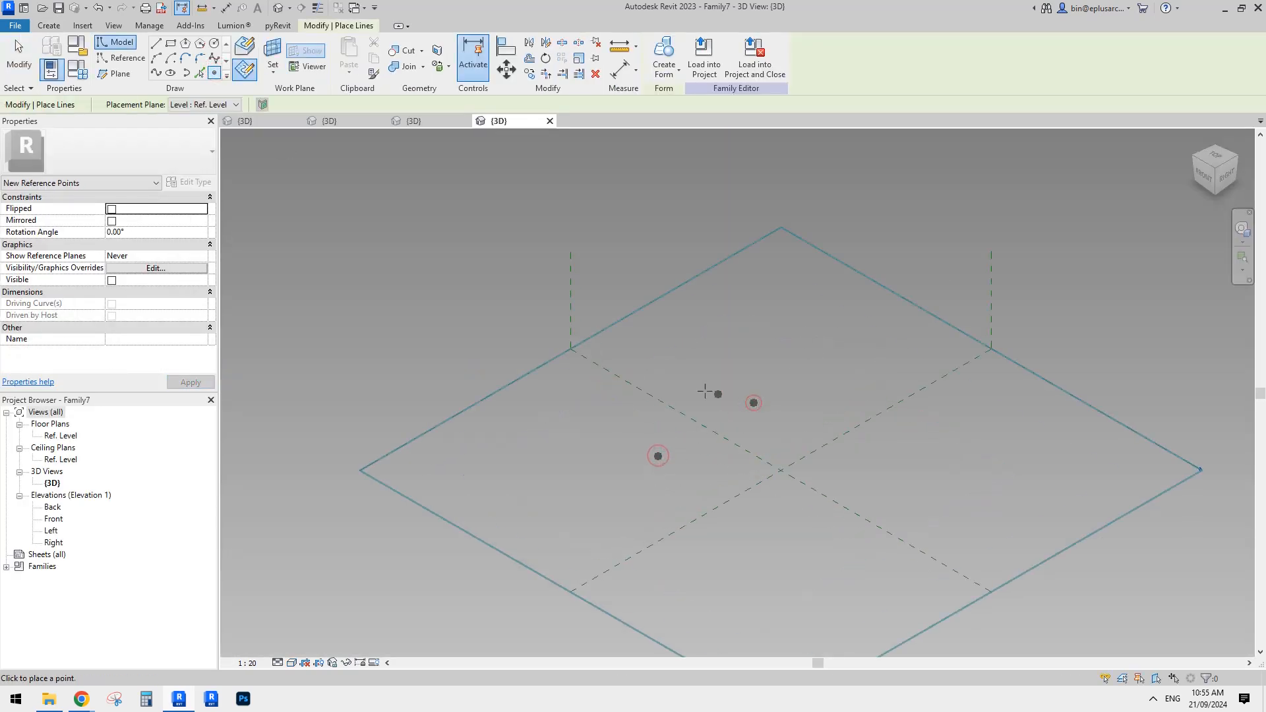
key(Escape)
drag(627, 350, 788, 489)
click(719, 61)
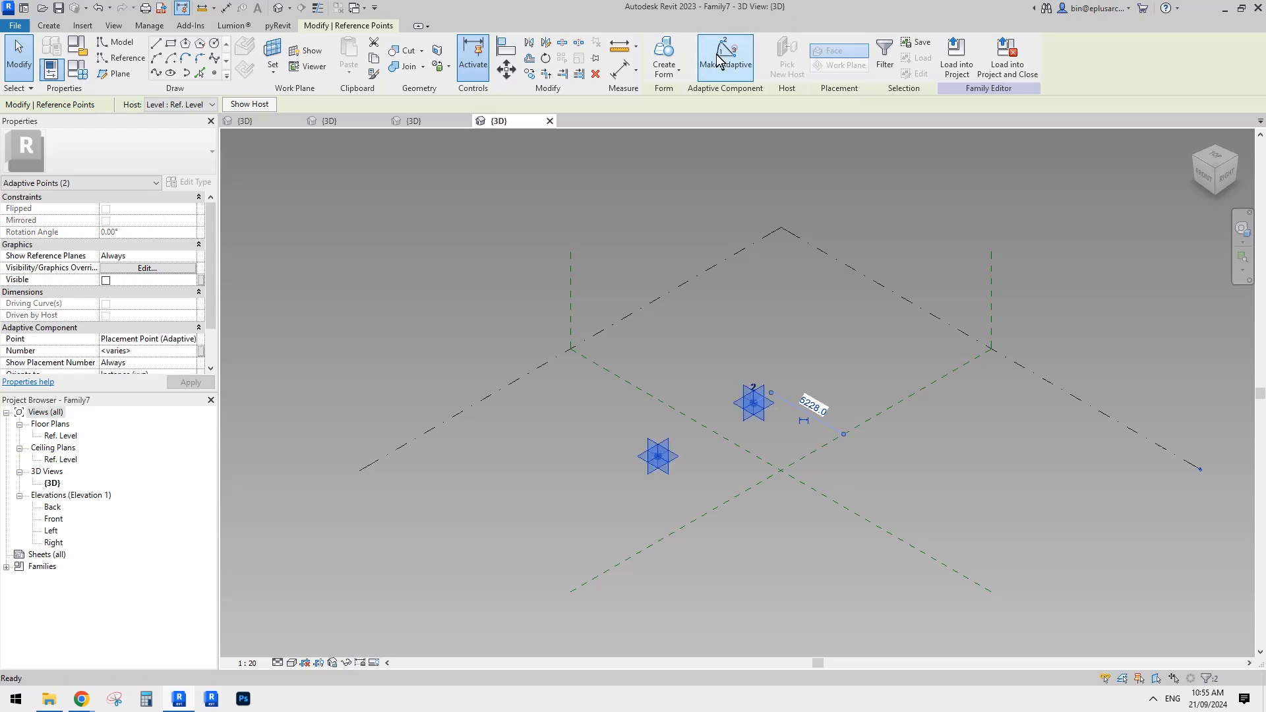
Connect adaptive points 1 and 2 with a reference line and place a point hosted on it
click(154, 73)
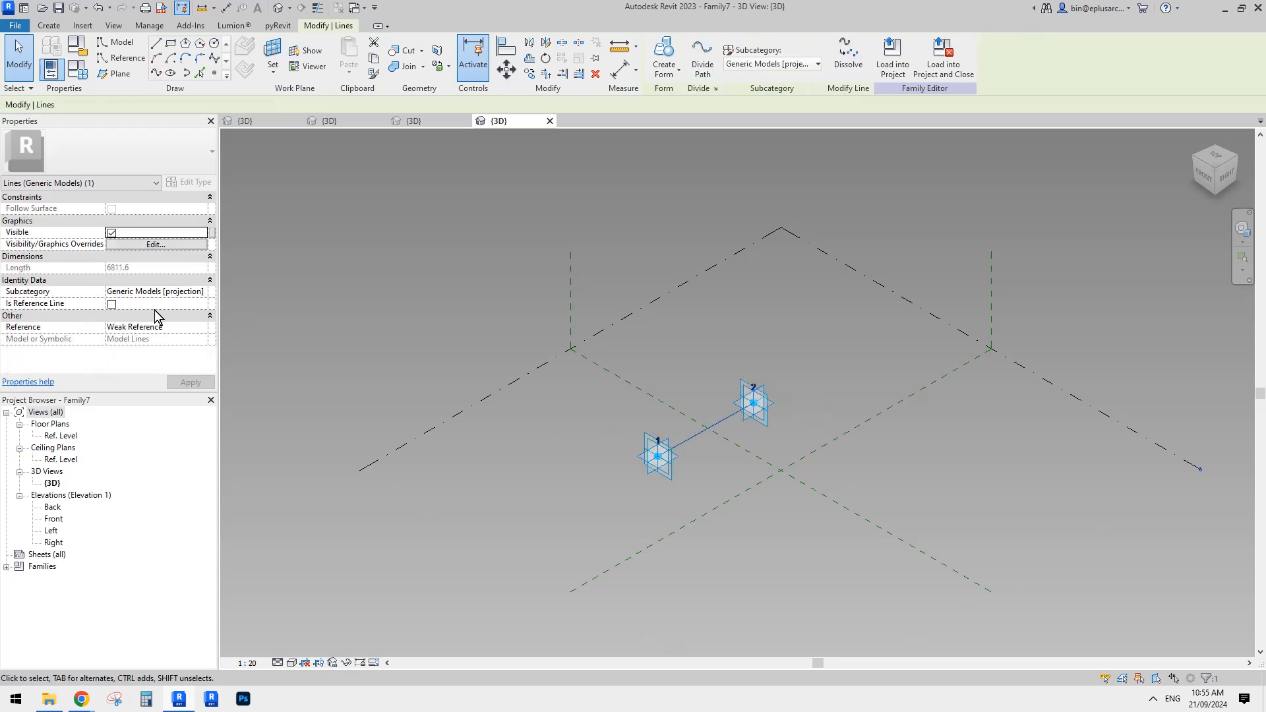
click(111, 304)
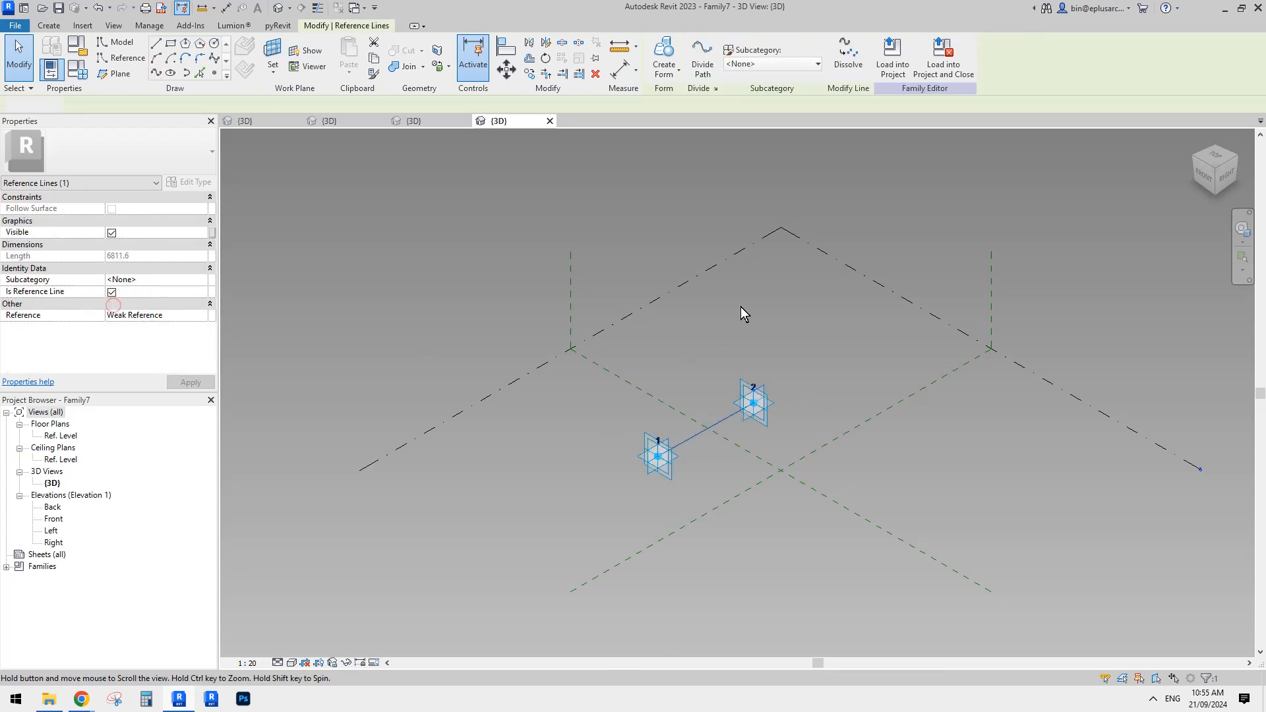
click(214, 74)
scroll(659, 369, up, 2)
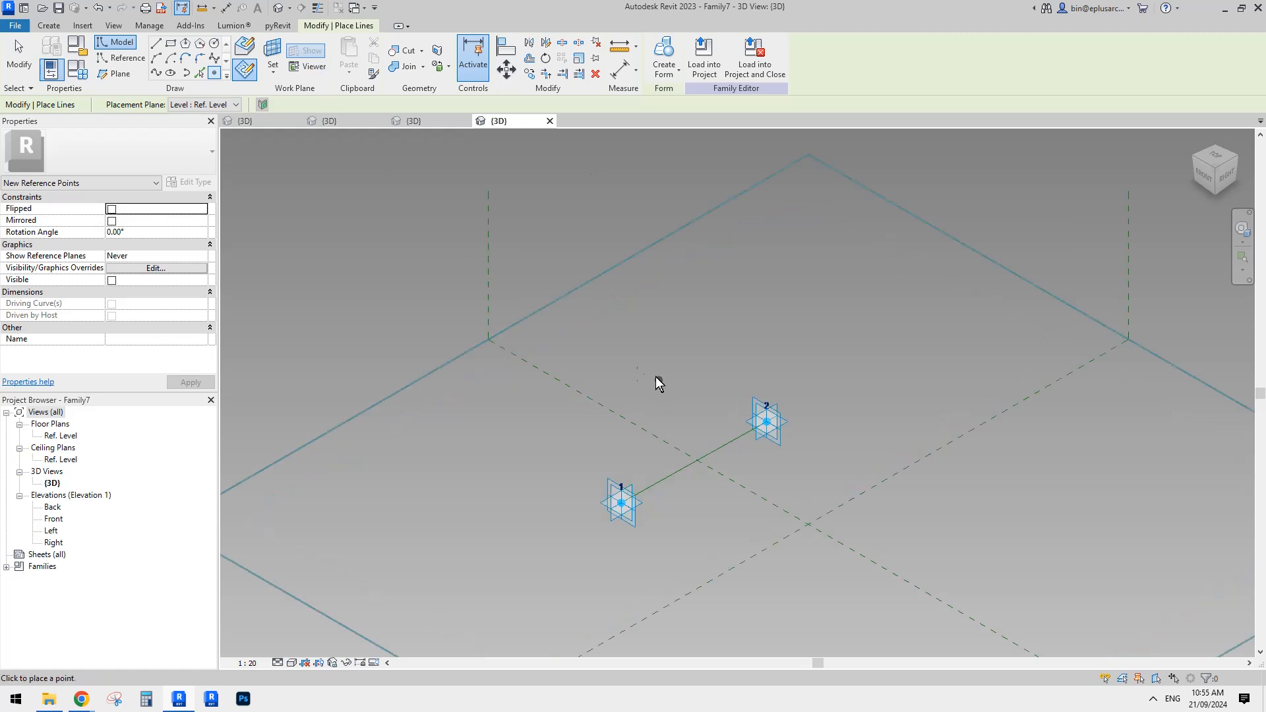
scroll(659, 383, up, 1)
scroll(720, 433, up, 3)
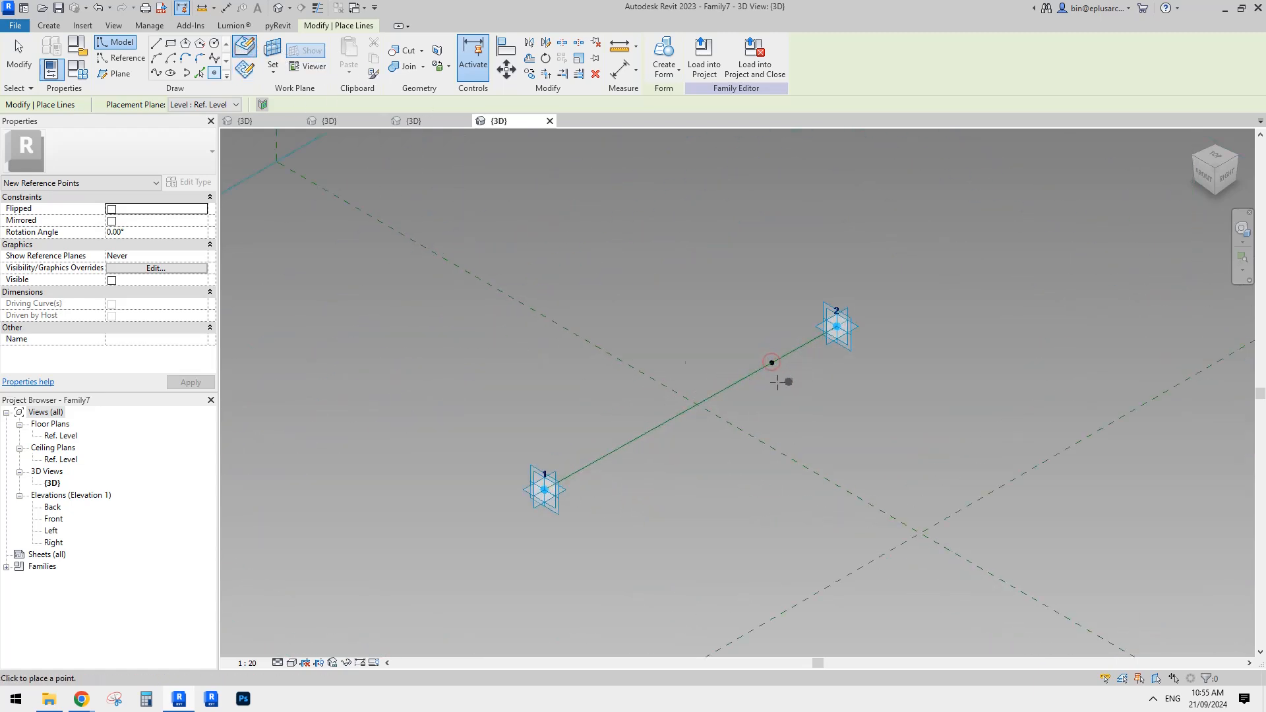
Draw a reference circle of radius 700 centred on the hosted point, on its plane perpendicular to the reference line
click(120, 58)
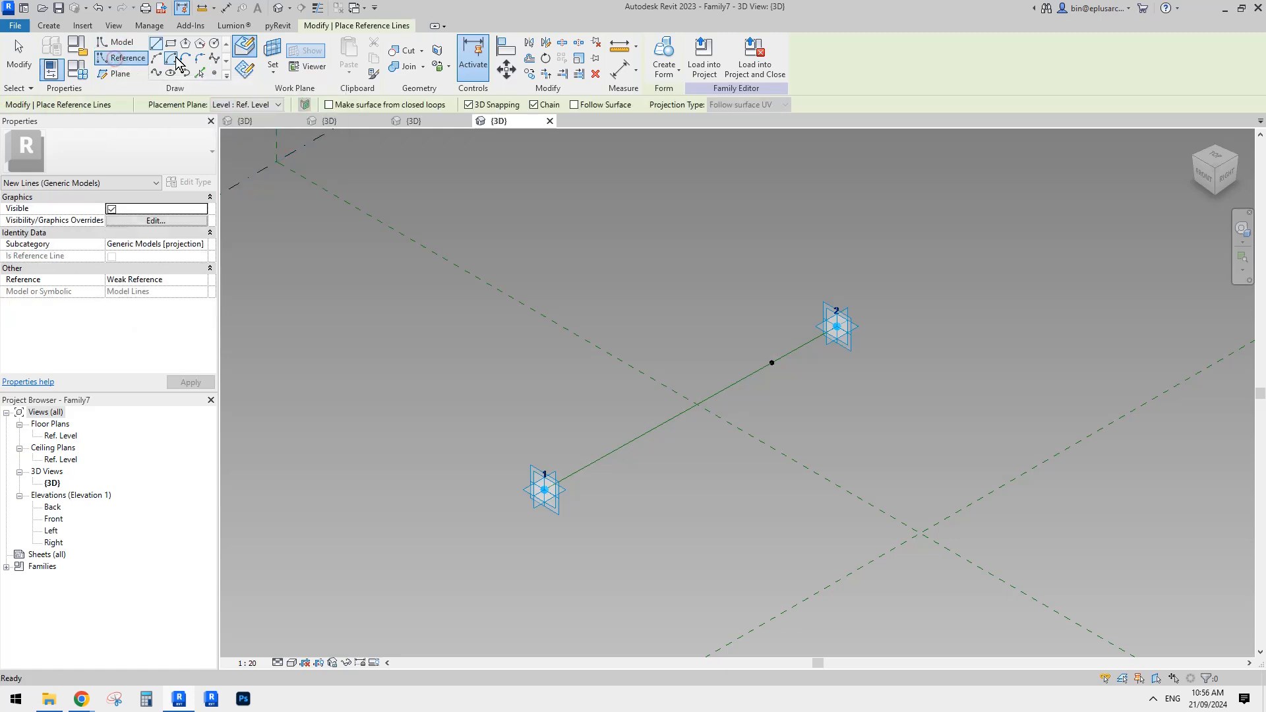
click(213, 45)
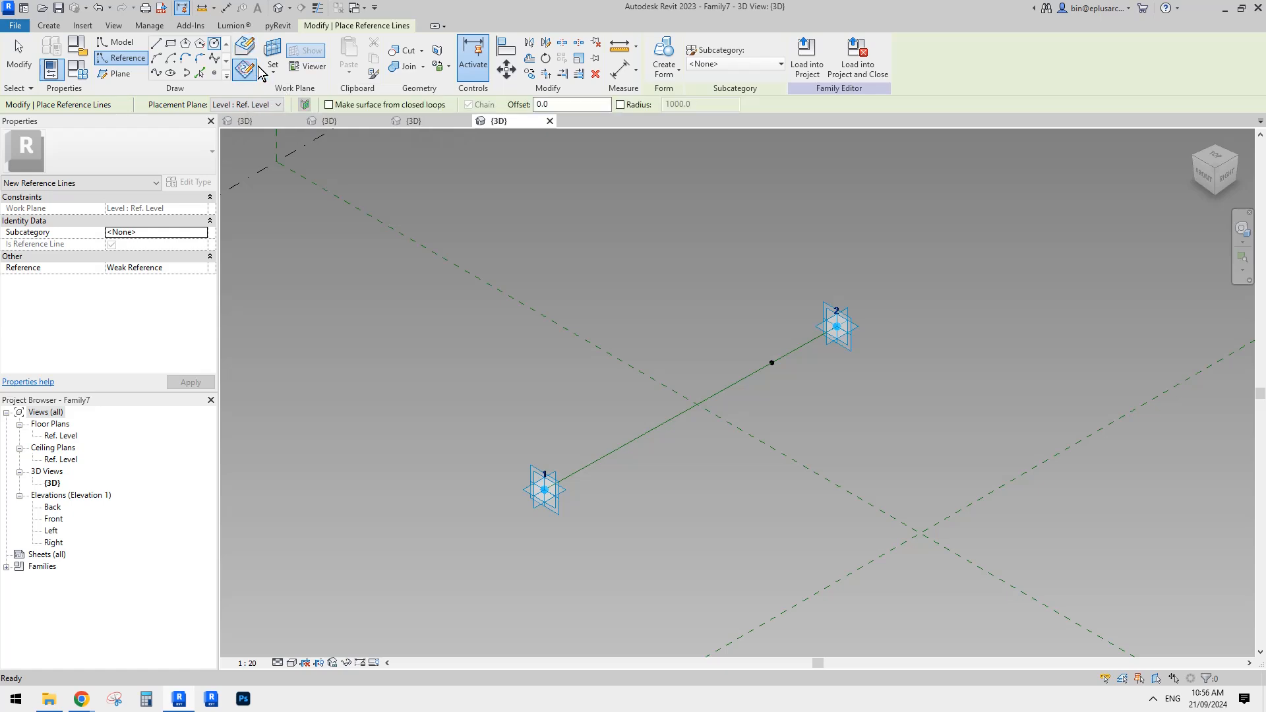
click(243, 69)
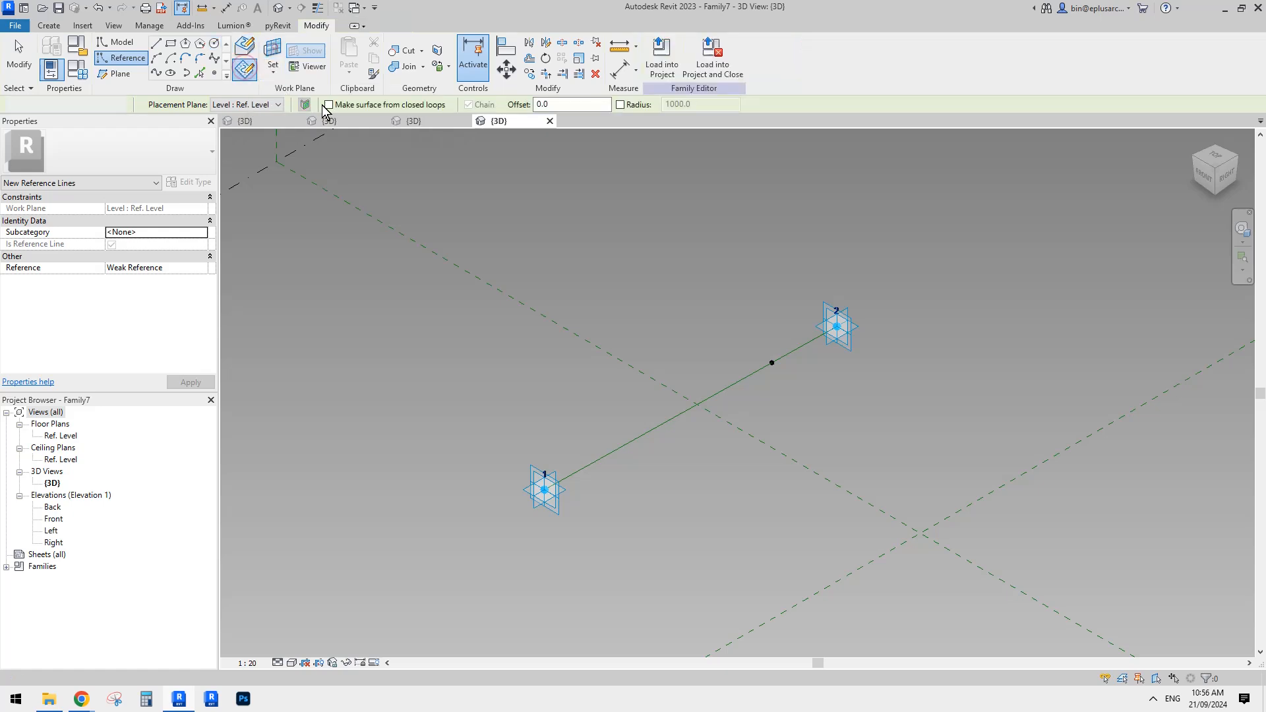
click(772, 362)
click(772, 362)
click(791, 342)
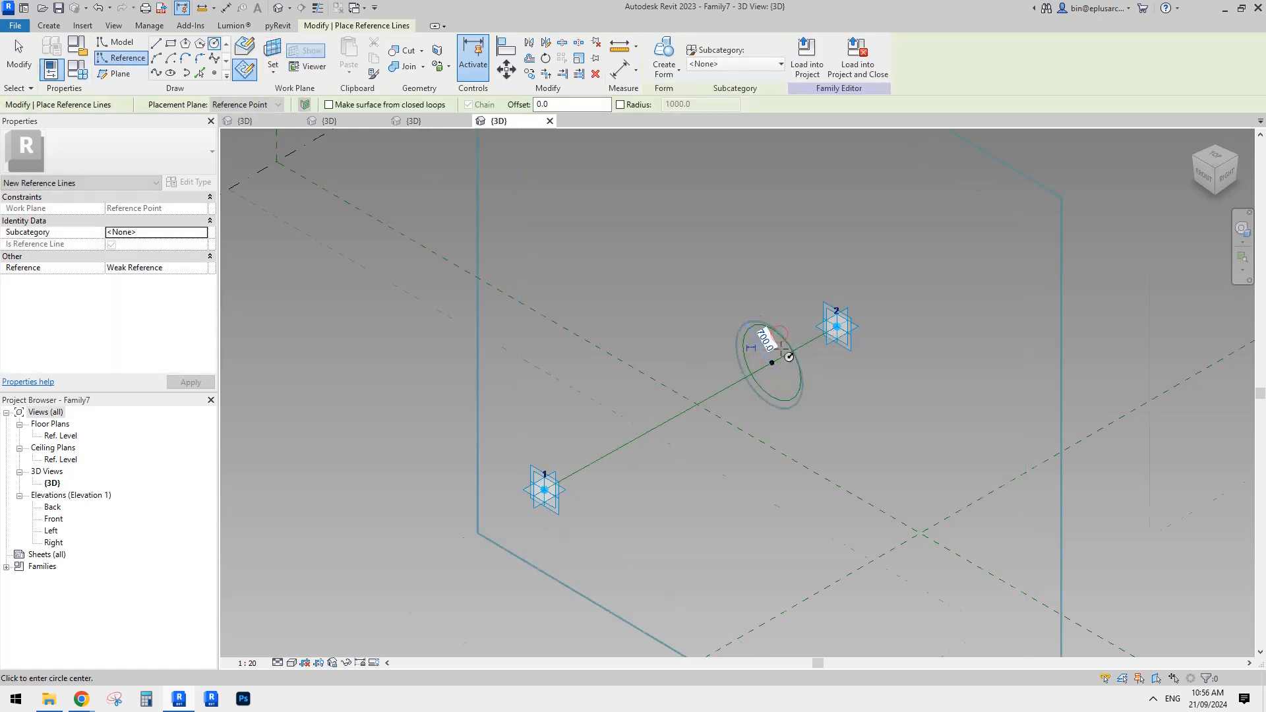
scroll(787, 350, up, 2)
key(Escape)
key(Escape)
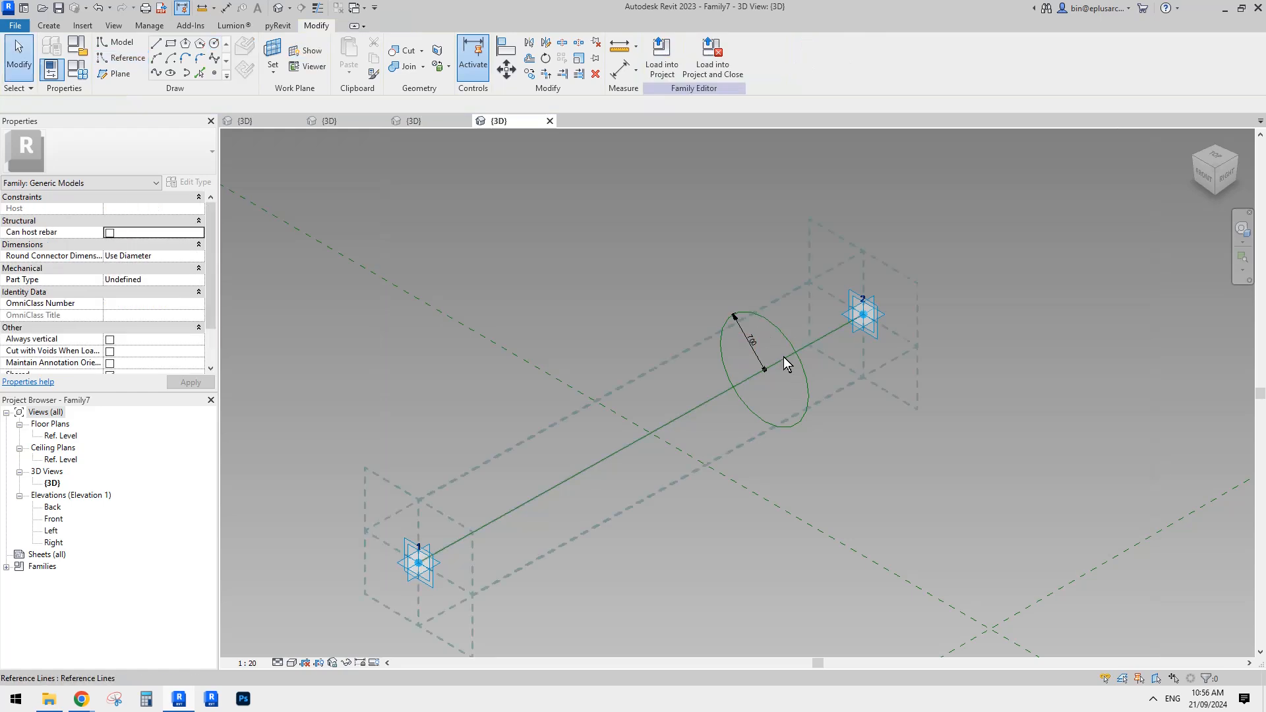
Label the circle's radius dimension with a new family parameter named r
click(758, 352)
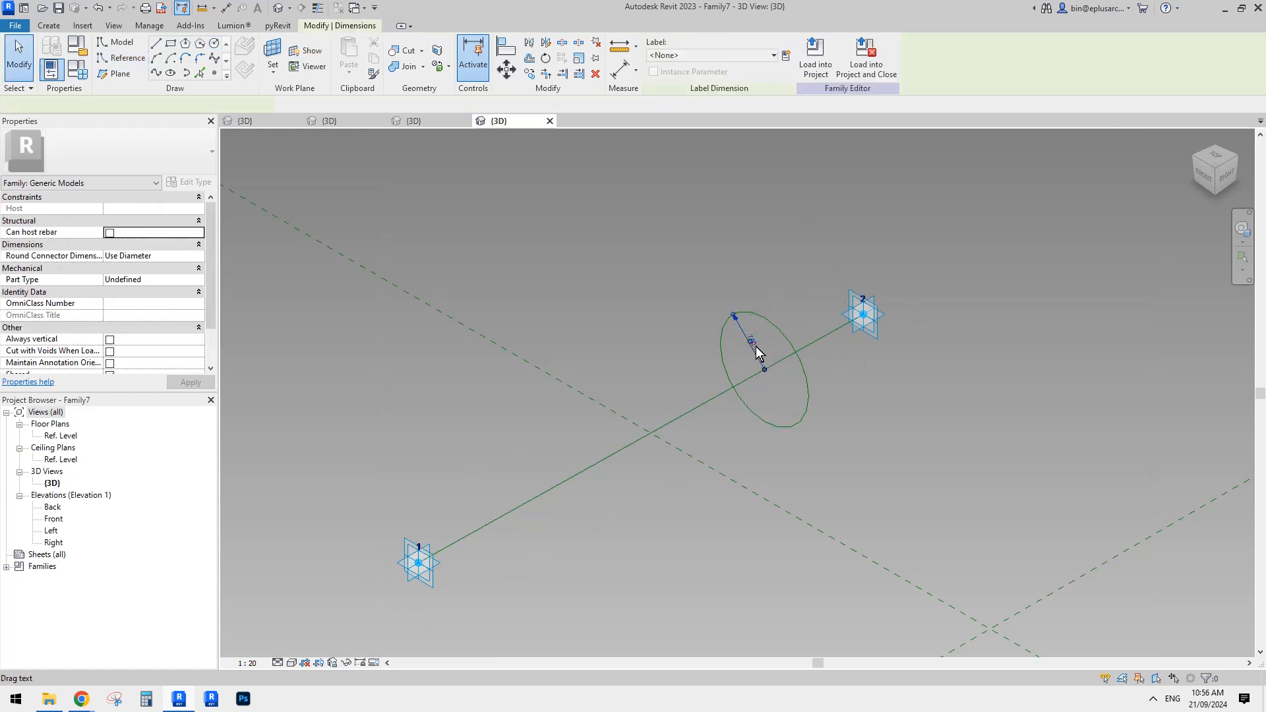
click(786, 56)
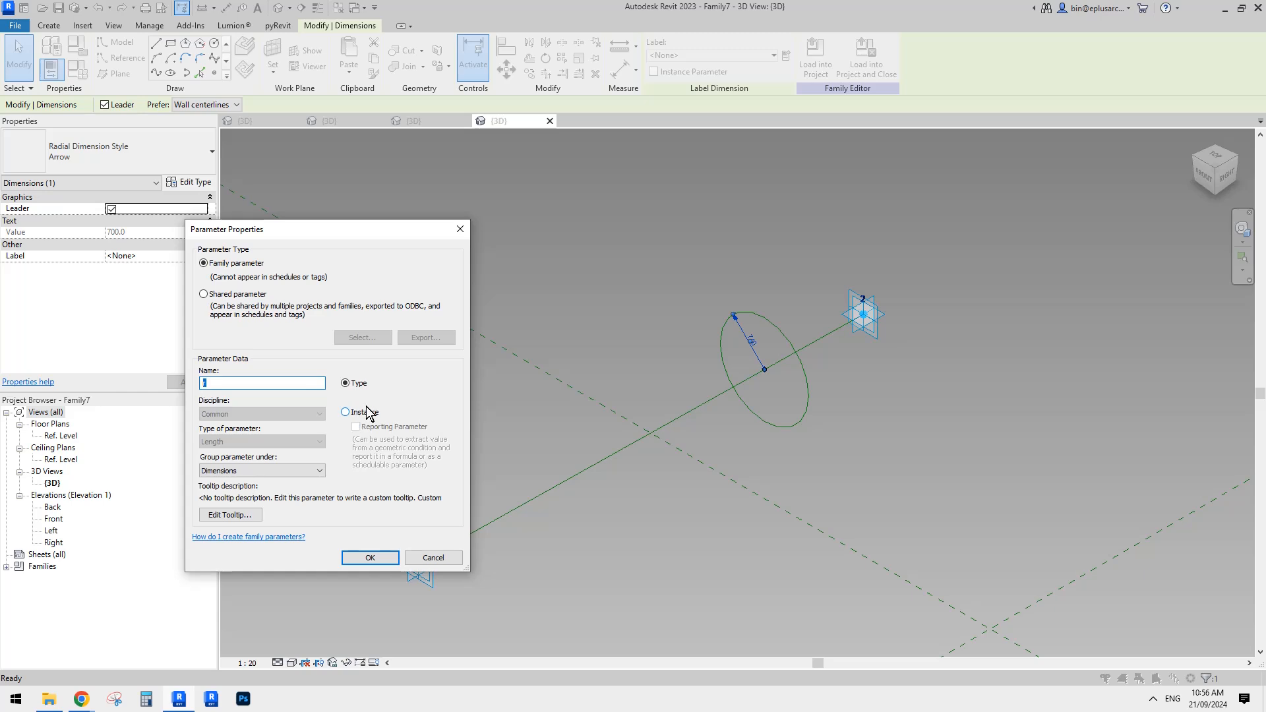
click(356, 557)
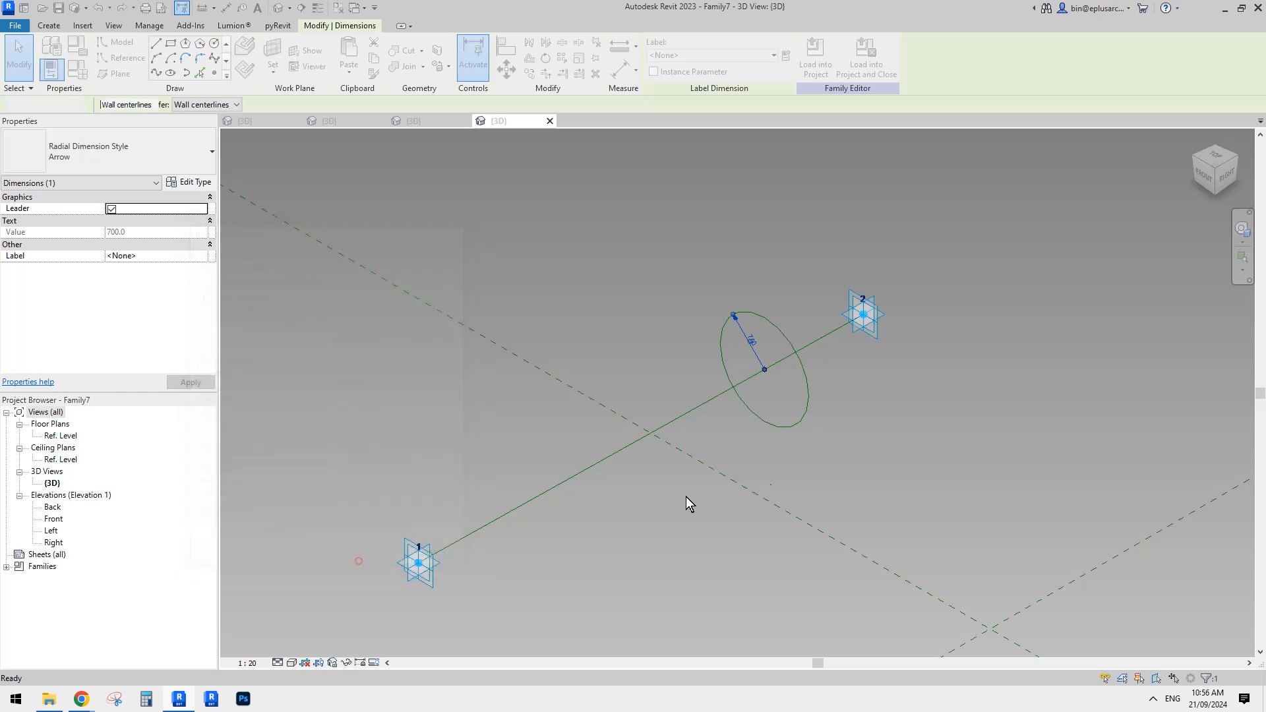
scroll(793, 369, up, 1)
key(Escape)
Set the circle's radius parameter r to 100
click(774, 317)
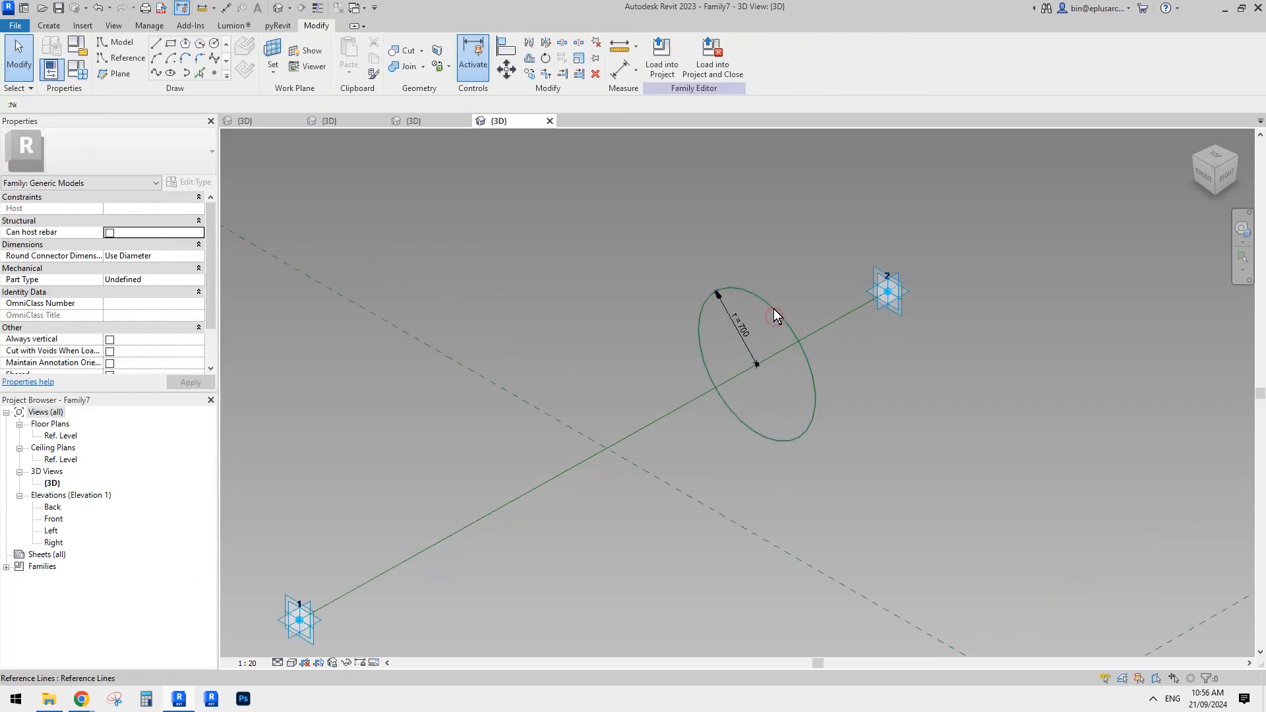
click(747, 323)
click(748, 323)
text(100)
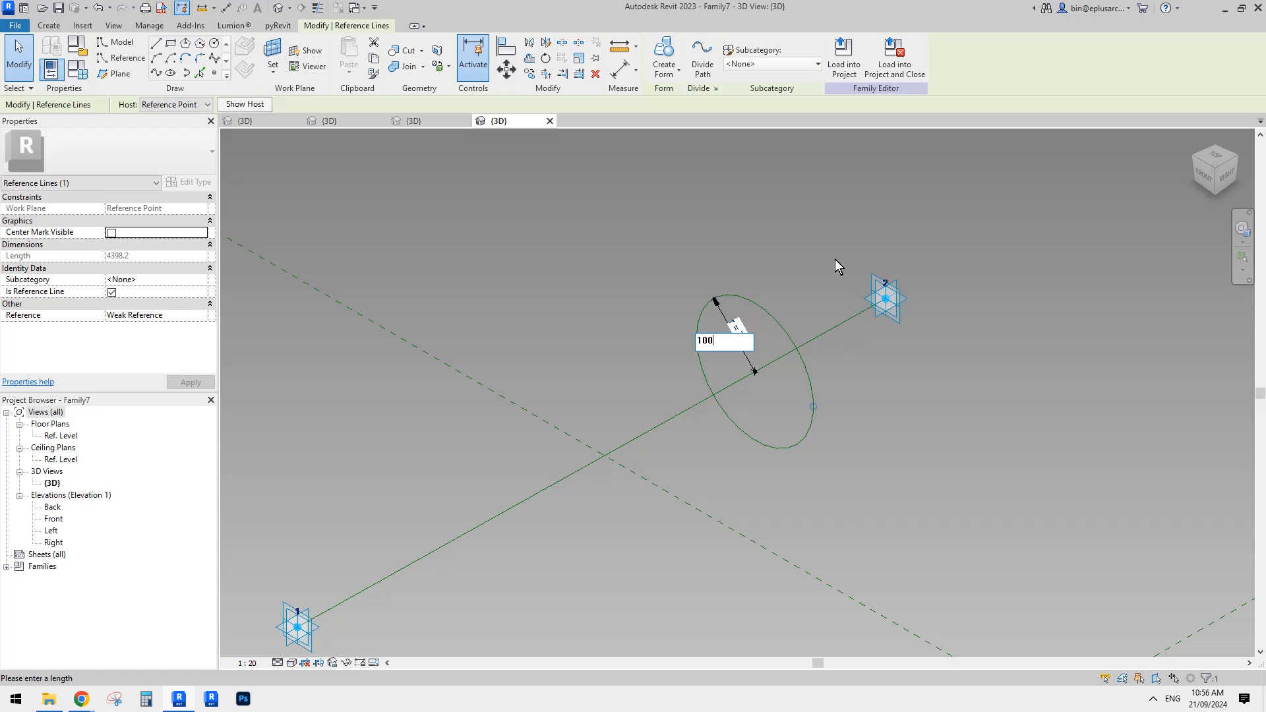
key(Return)
click(835, 259)
scroll(820, 407, down, 1)
shift+middle_drag(765, 314, 751, 312)
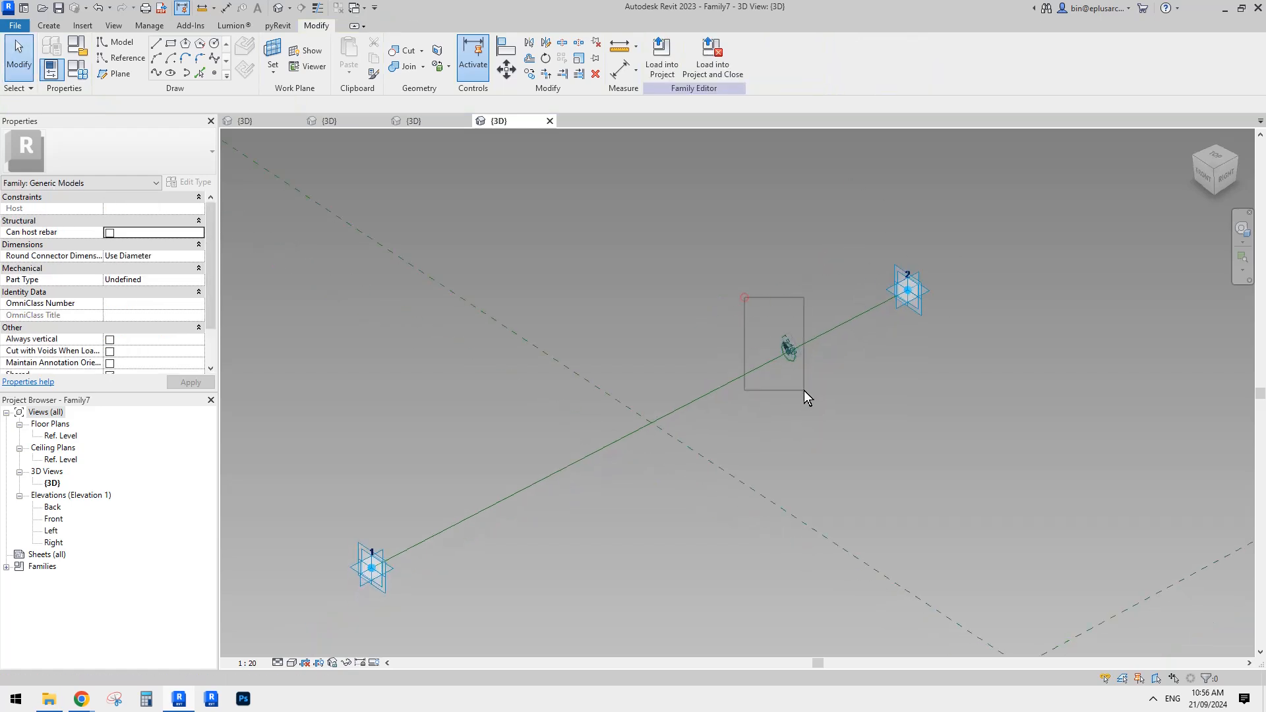
Copy the hosted point with its circle and rehost the copy on the reference line near adaptive point 1
drag(804, 390, 823, 413)
drag(786, 350, 690, 291)
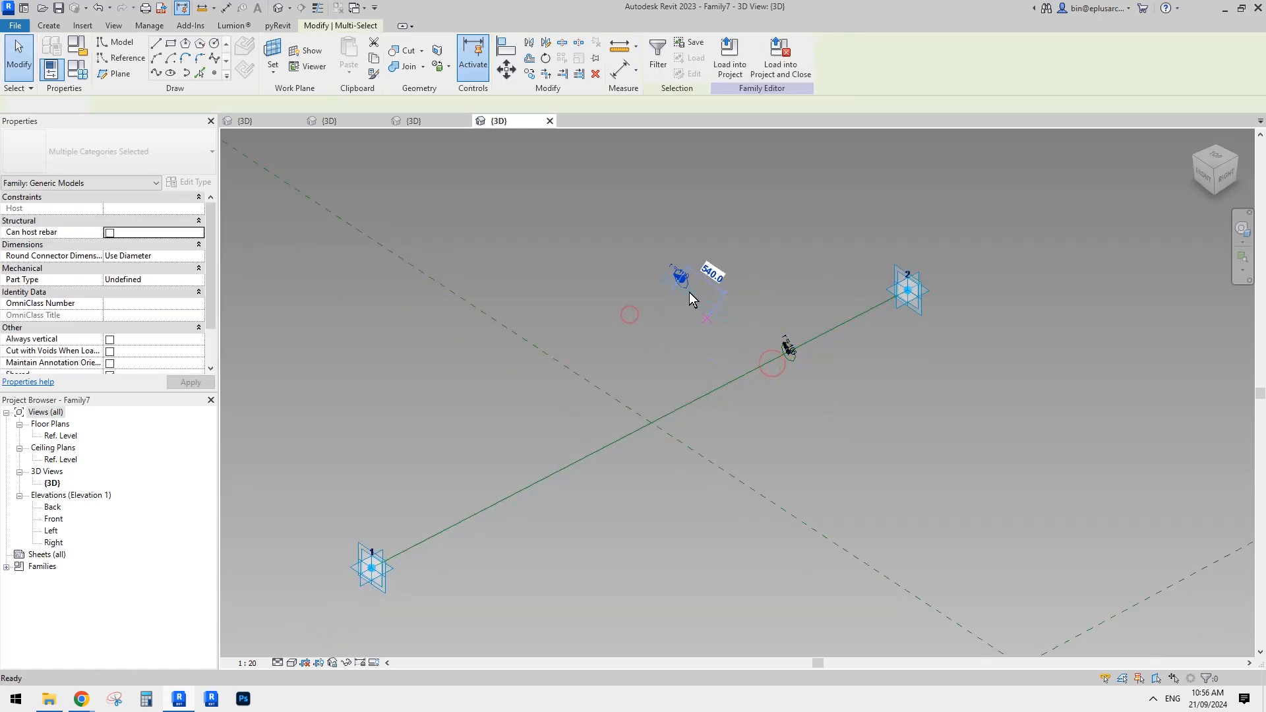
scroll(685, 287, up, 5)
click(674, 274)
scroll(674, 274, down, 4)
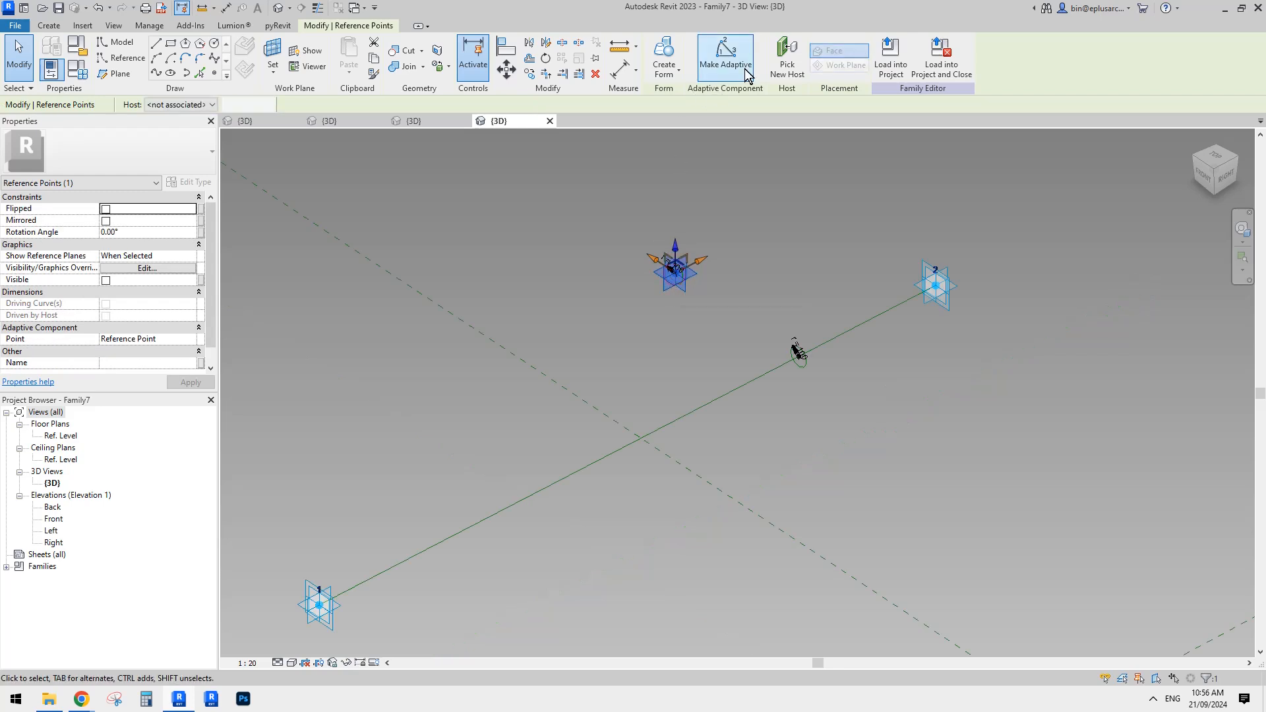
click(787, 60)
click(506, 504)
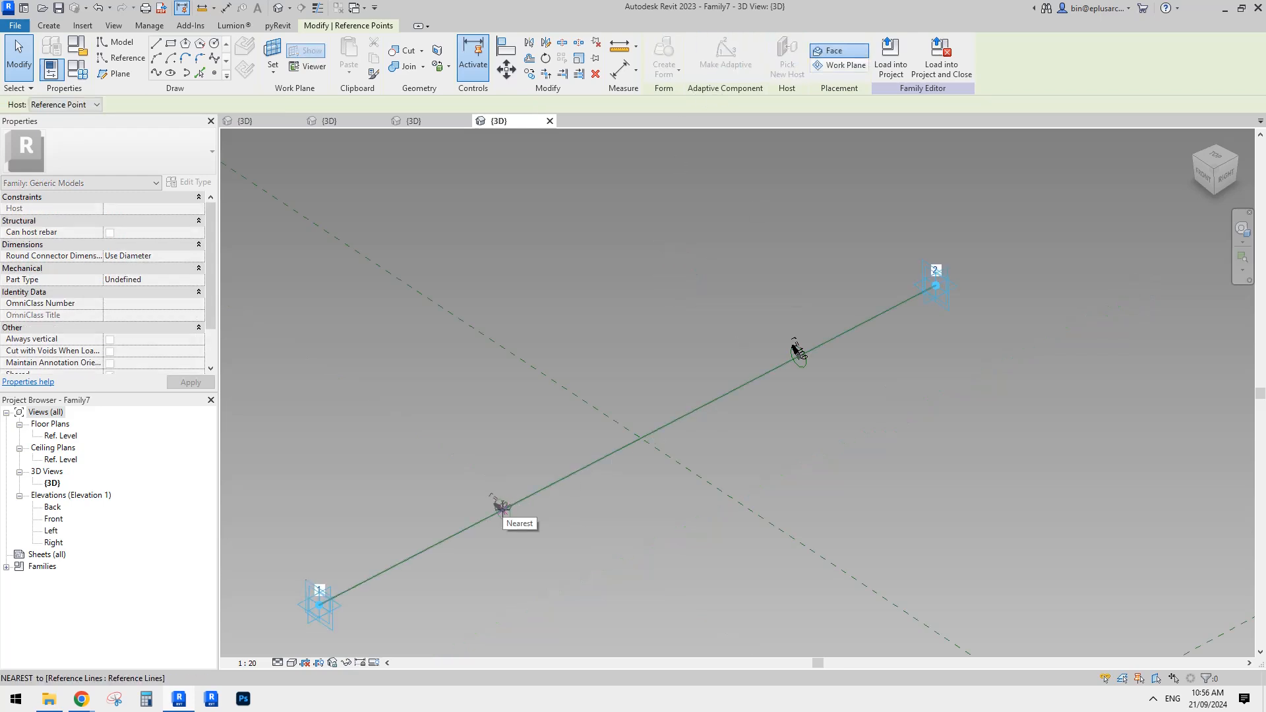
click(551, 507)
Create a solid tubular form from the two circles on the reference line
click(505, 522)
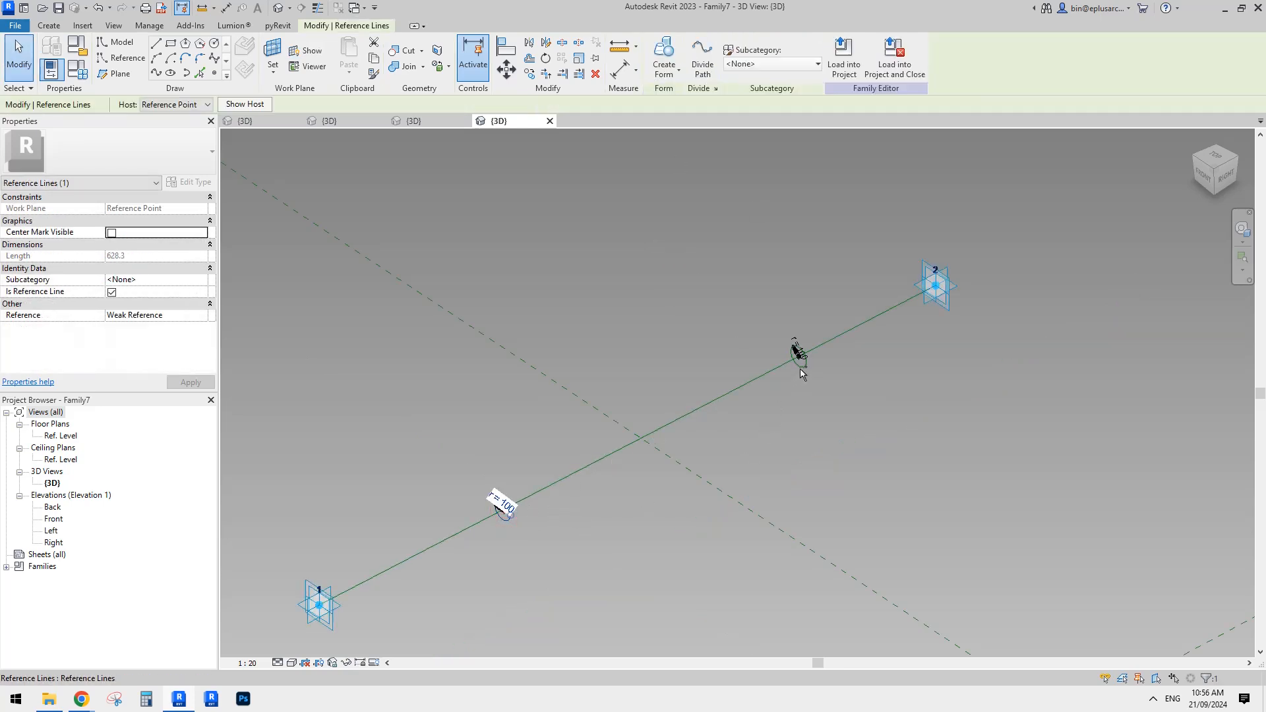
click(663, 52)
scroll(749, 189, down, 1)
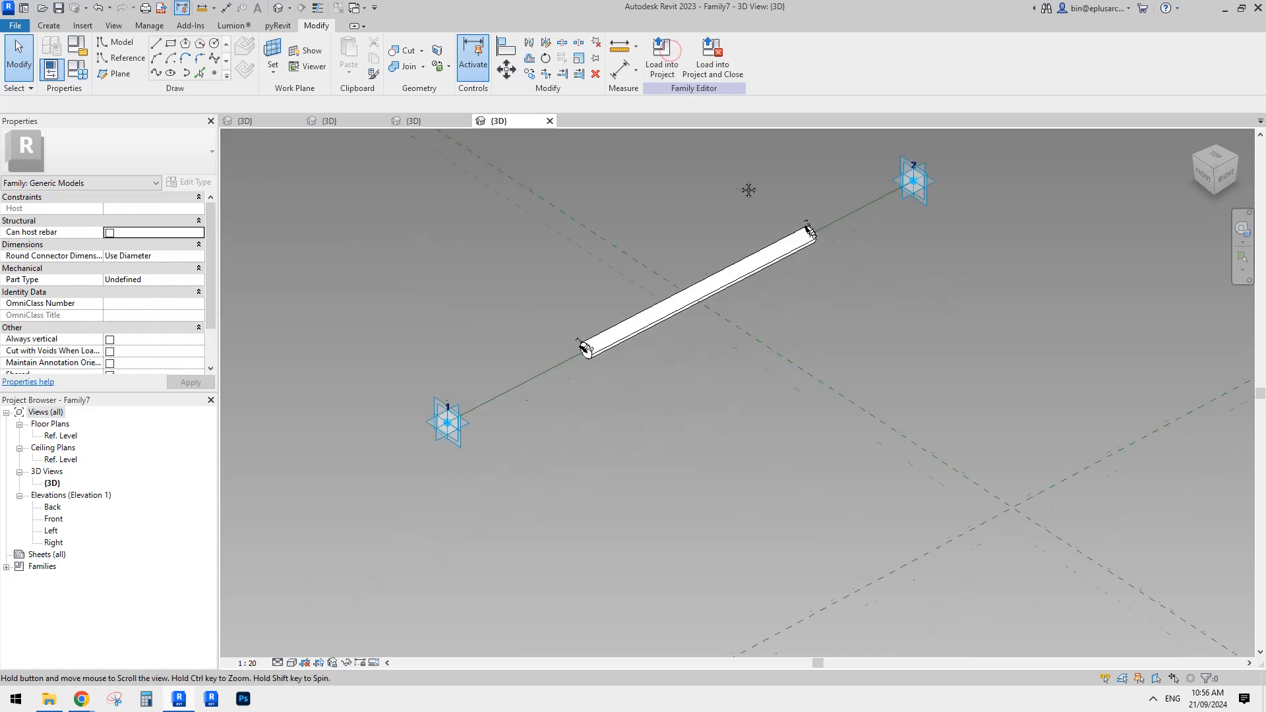
Move the two hosted profile points to the reference line's ends so the tube spans adaptive points 1 and 2
scroll(559, 325, up, 2)
drag(548, 314, 404, 435)
scroll(600, 361, down, 2)
middle_drag(792, 215, 758, 280)
drag(742, 237, 915, 215)
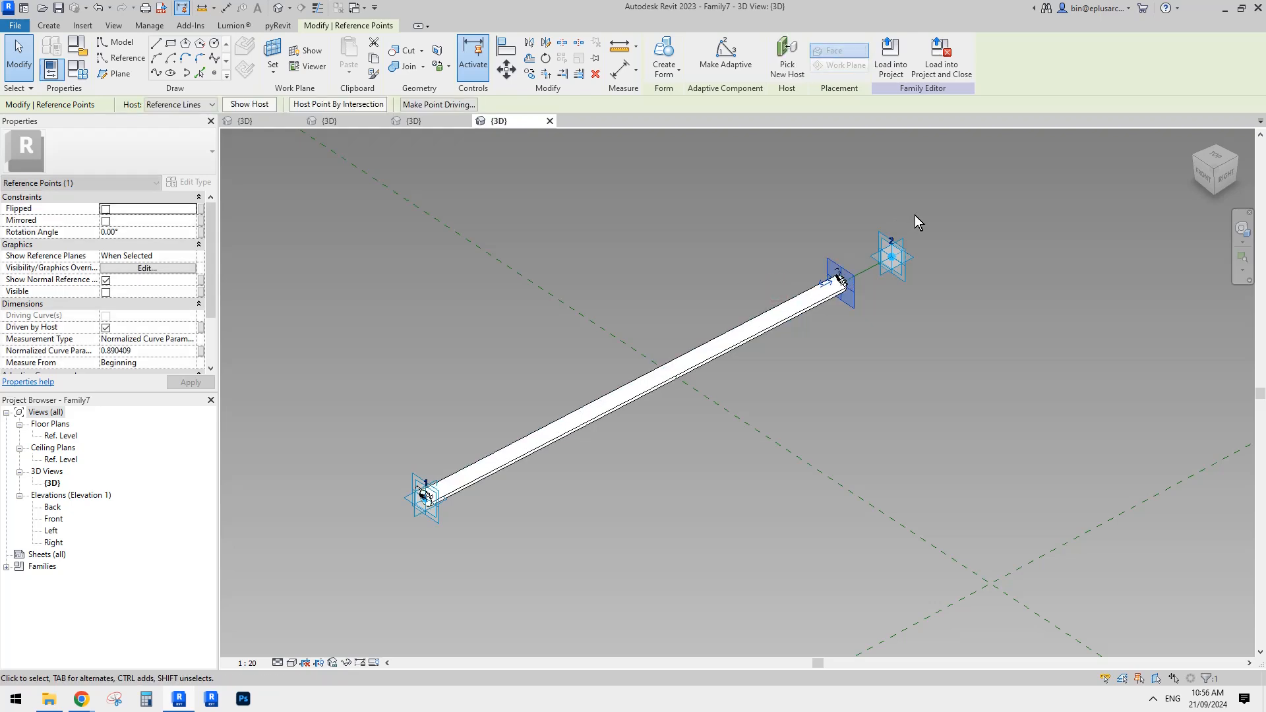
drag(828, 261, 896, 232)
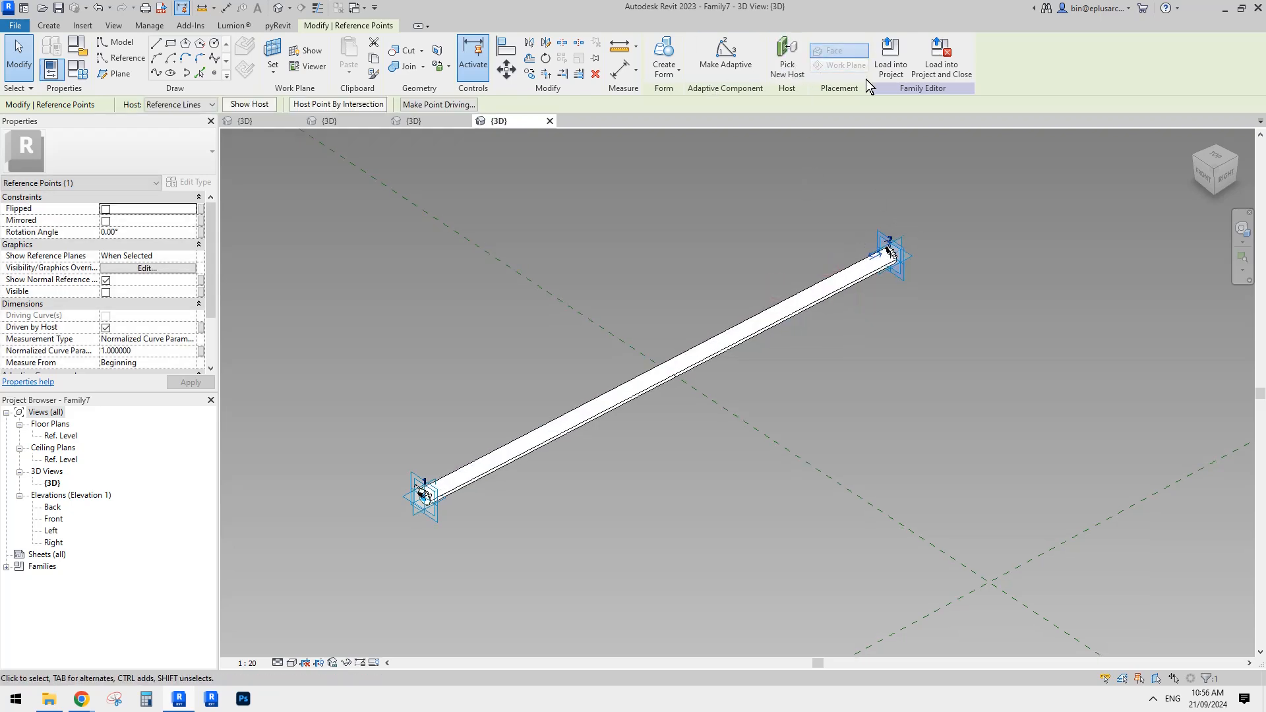
Load the tube family into Family6aaaa.rfa and Family6aaaab.rfa, leaving out Family5
click(889, 64)
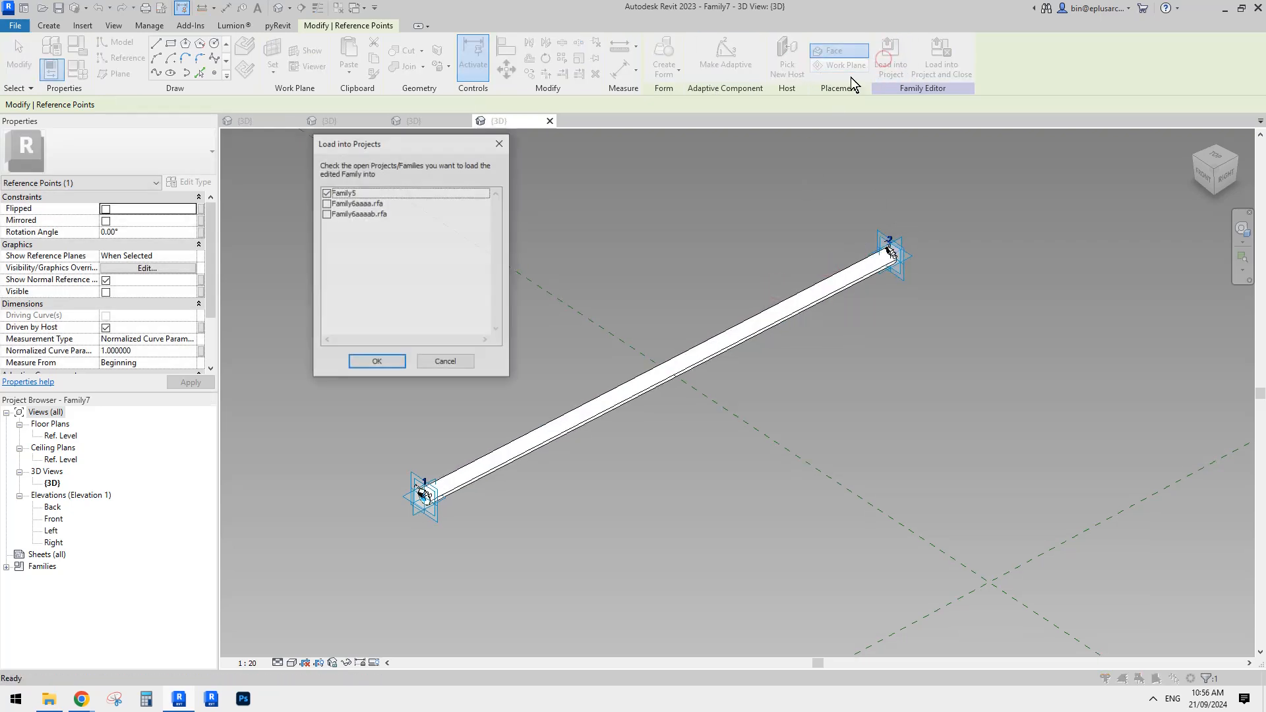
click(325, 204)
click(325, 214)
click(326, 193)
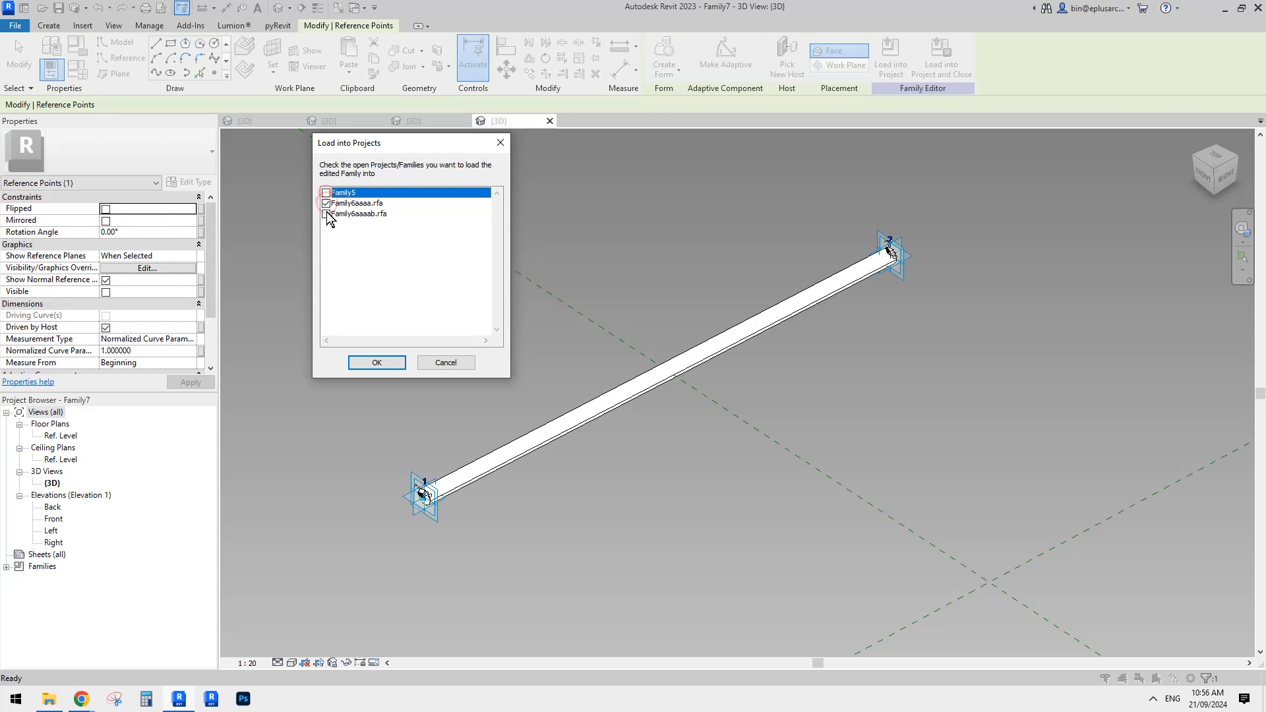
click(378, 214)
click(397, 362)
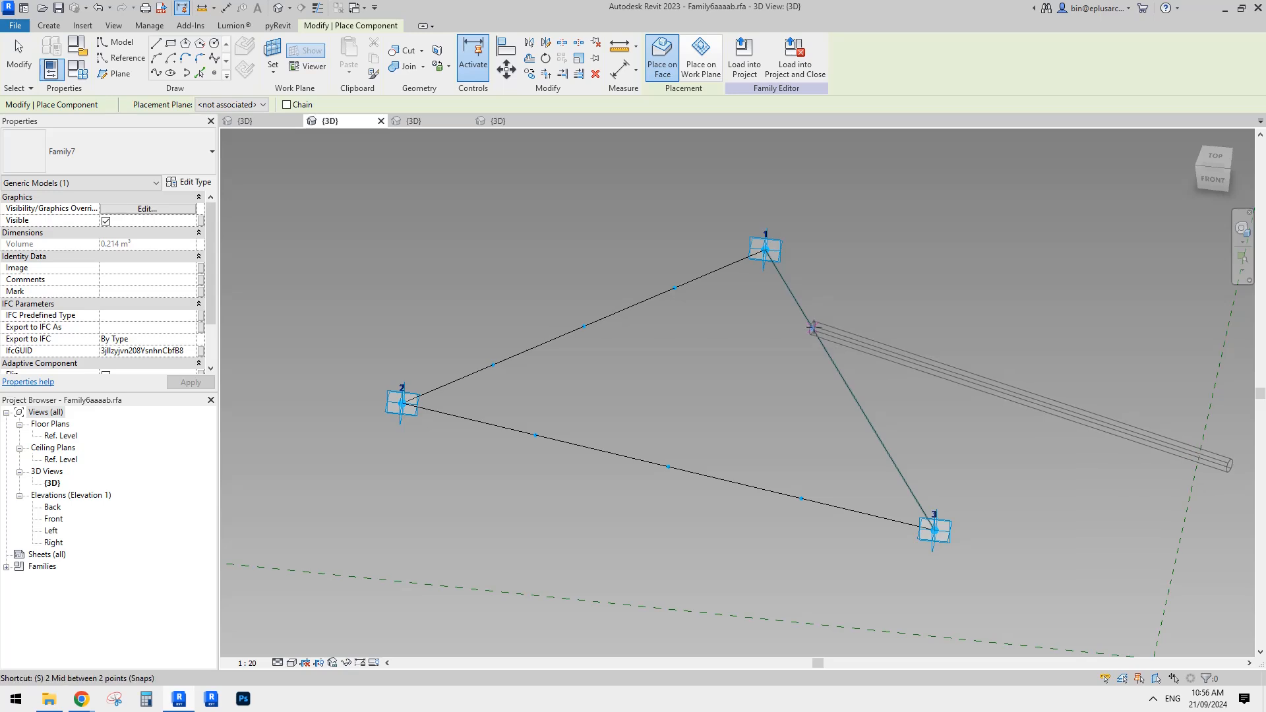
Place a Family7 tube along the triangle edge from adaptive point 3 to adaptive point 1
key(e)
click(813, 326)
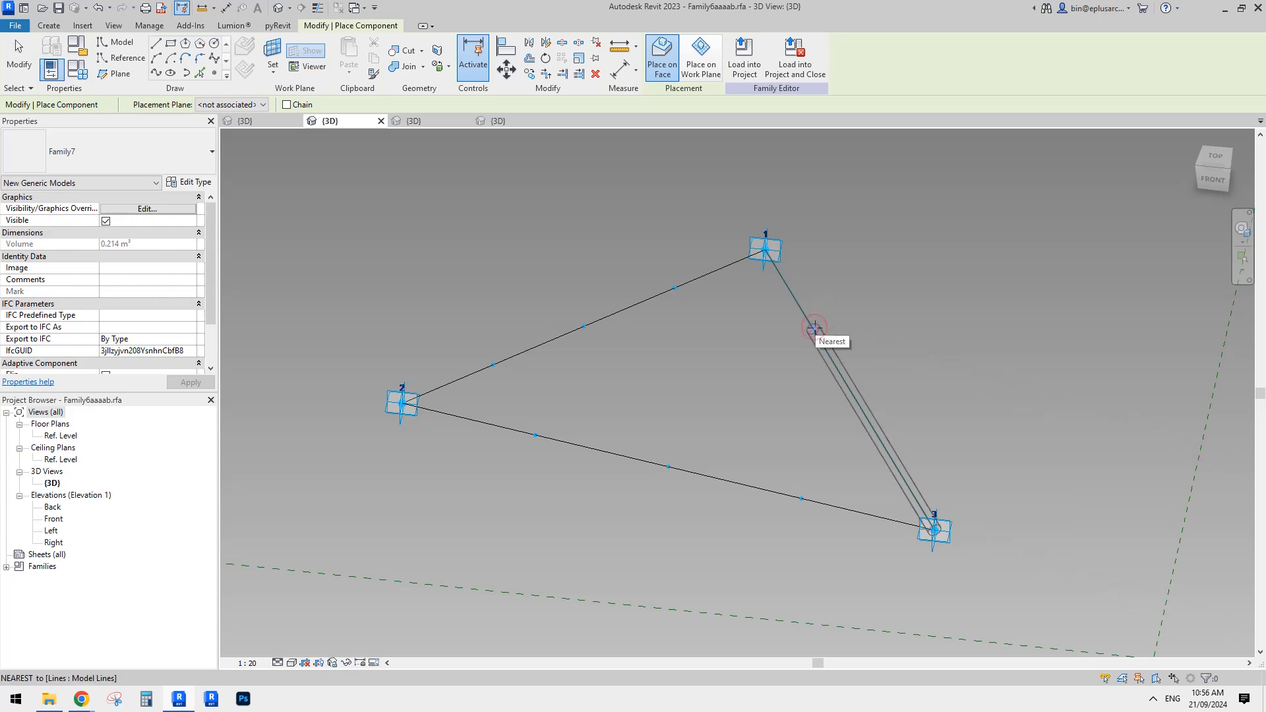
key(e)
click(815, 326)
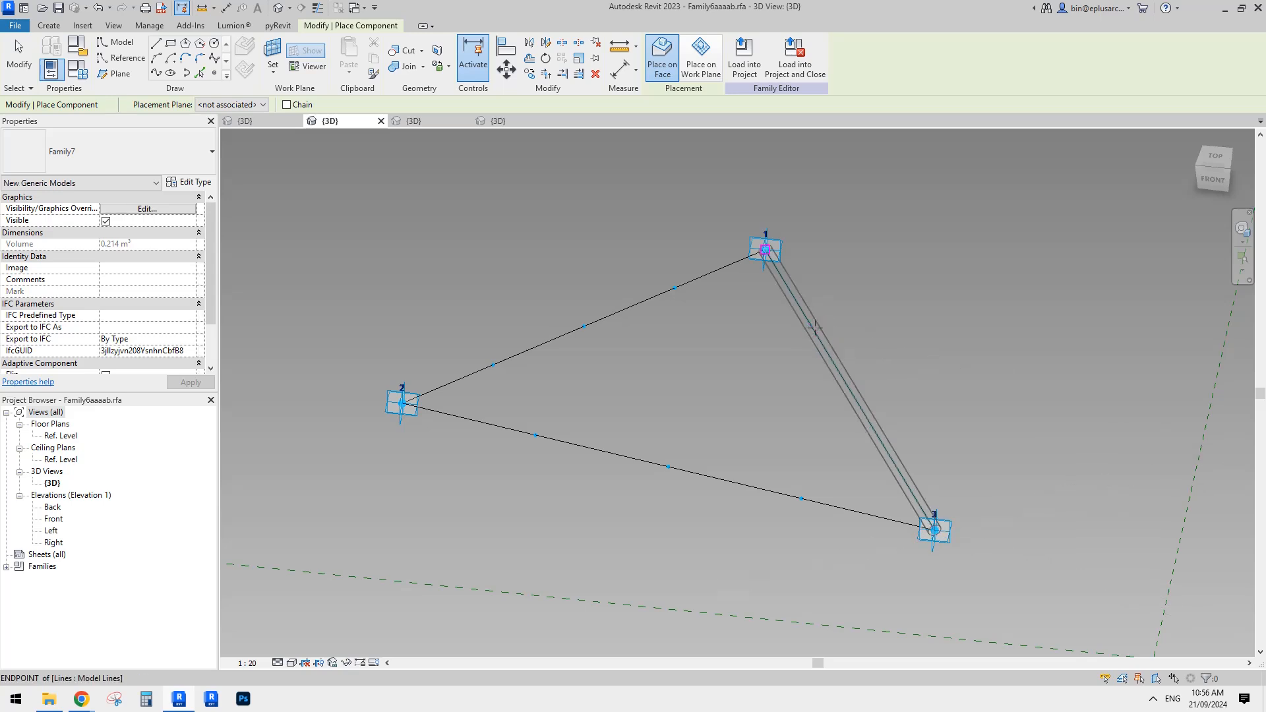
click(814, 327)
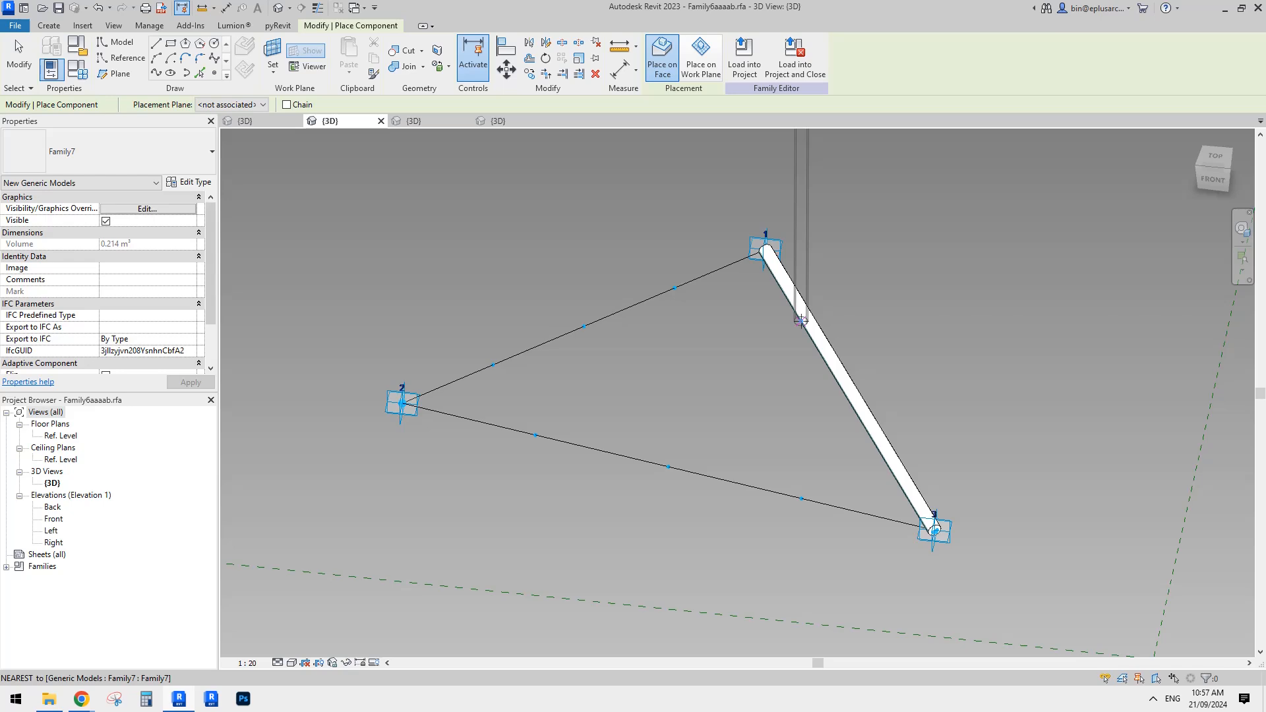
key(Escape)
key(Escape)
Inspect the placed tube and its adaptive placement points against the triangle's corners
scroll(846, 434, down, 1)
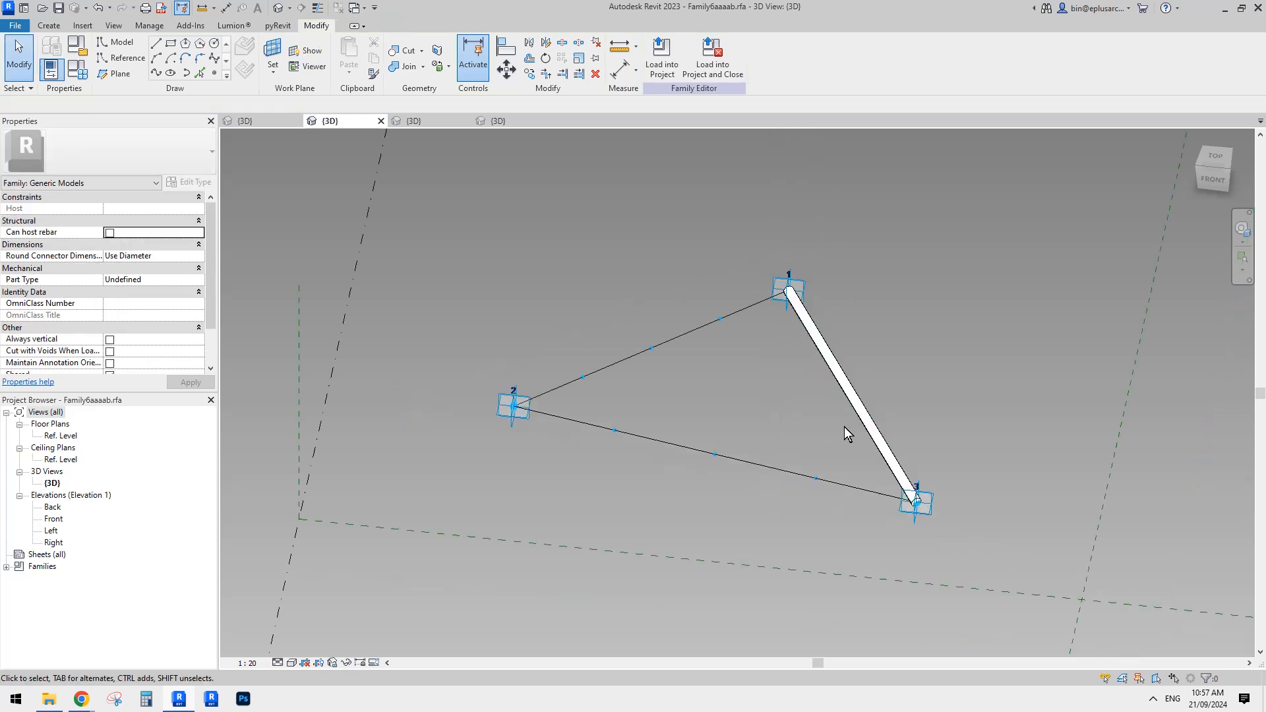
shift+middle_drag(847, 434, 845, 442)
middle_drag(739, 346, 725, 353)
scroll(748, 346, up, 1)
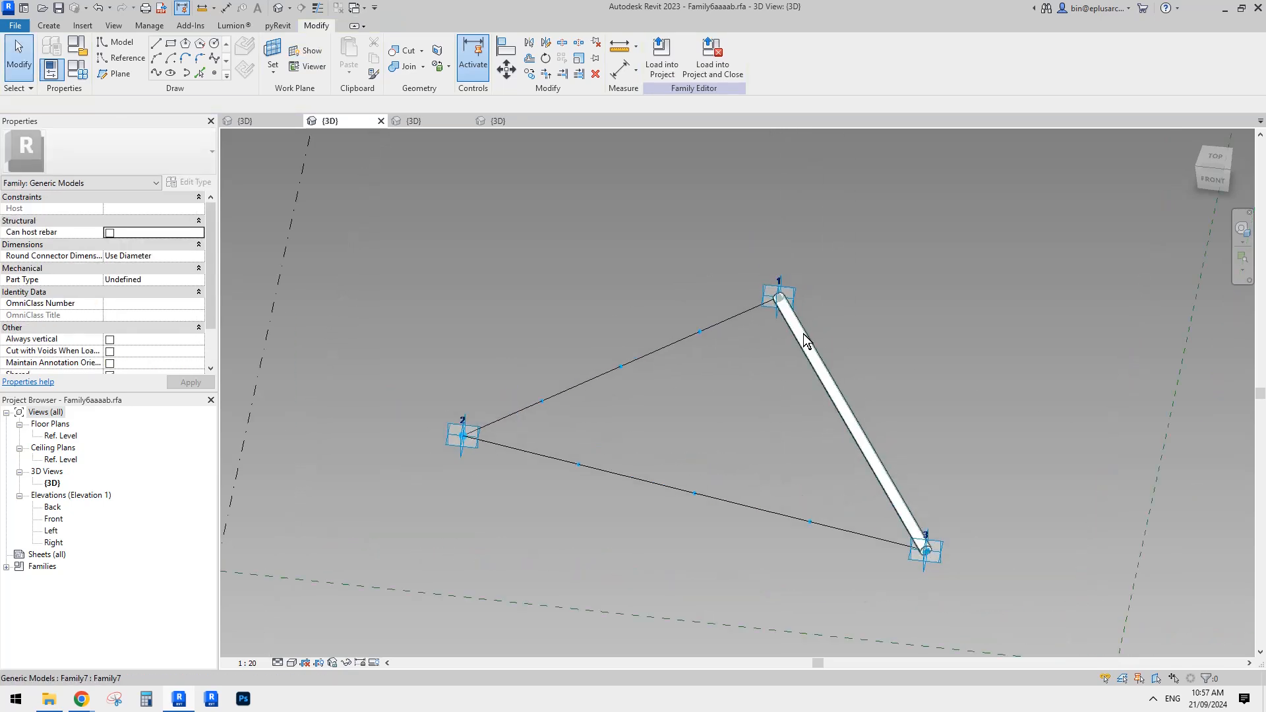
click(804, 344)
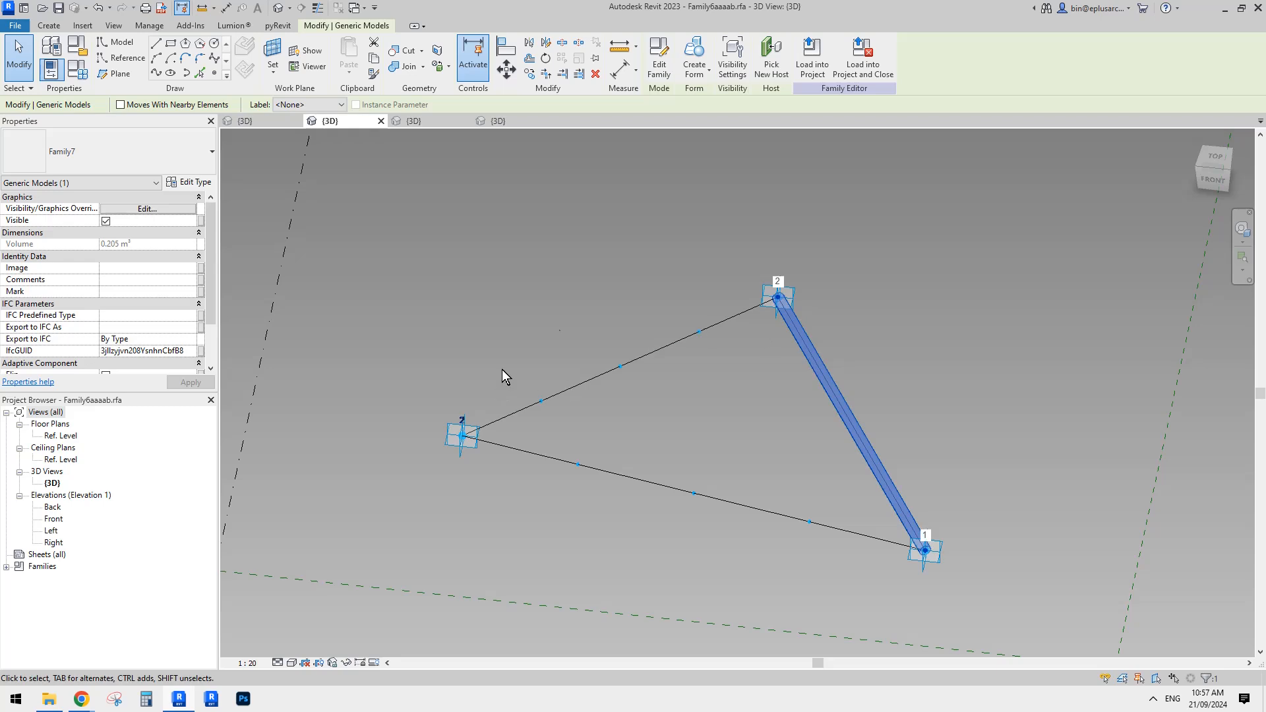
middle_drag(615, 298, 613, 301)
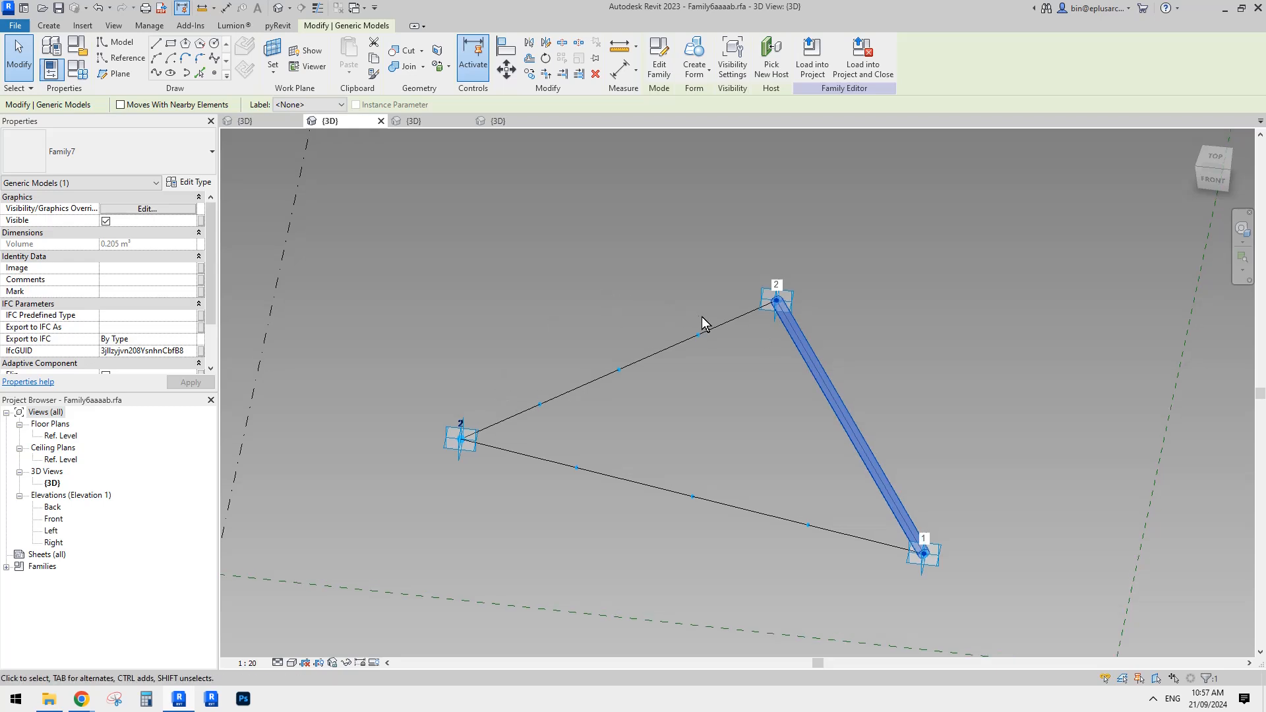
middle_drag(702, 323, 742, 349)
click(809, 365)
click(800, 369)
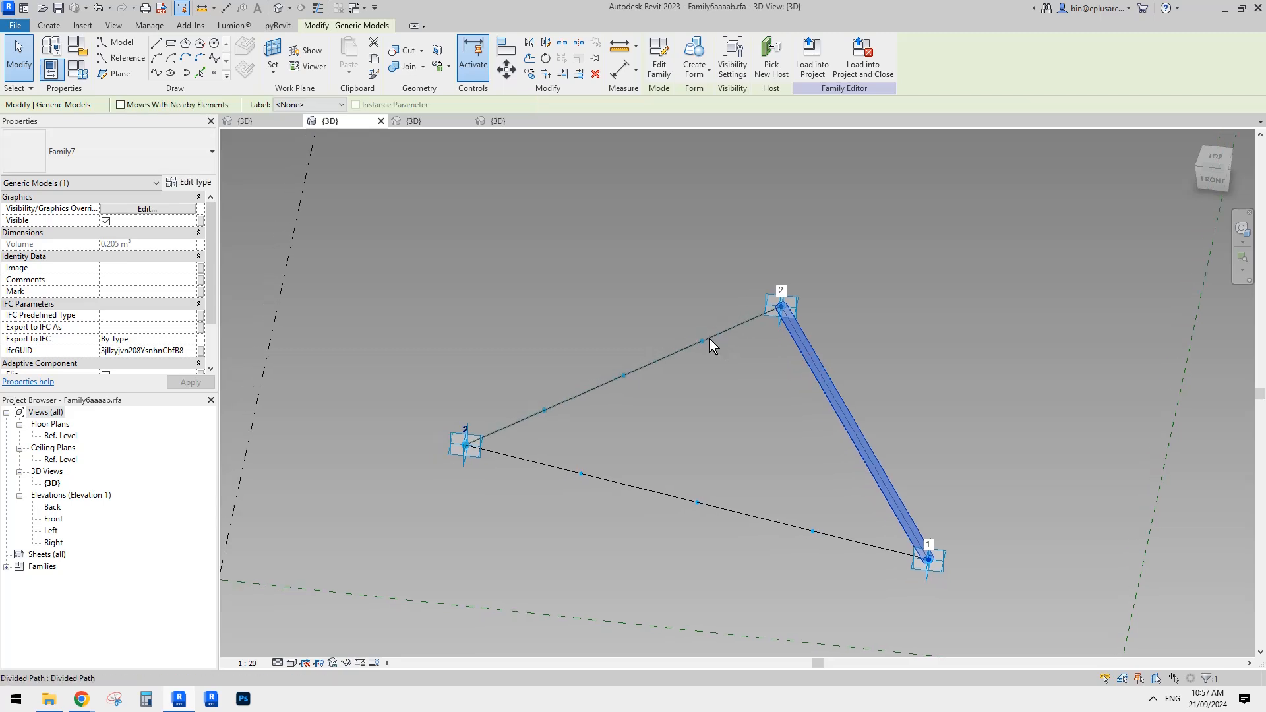
Place Family7 tubes along the two remaining triangle edges, between points 2 and 1 and between points 2 and 3
click(51, 27)
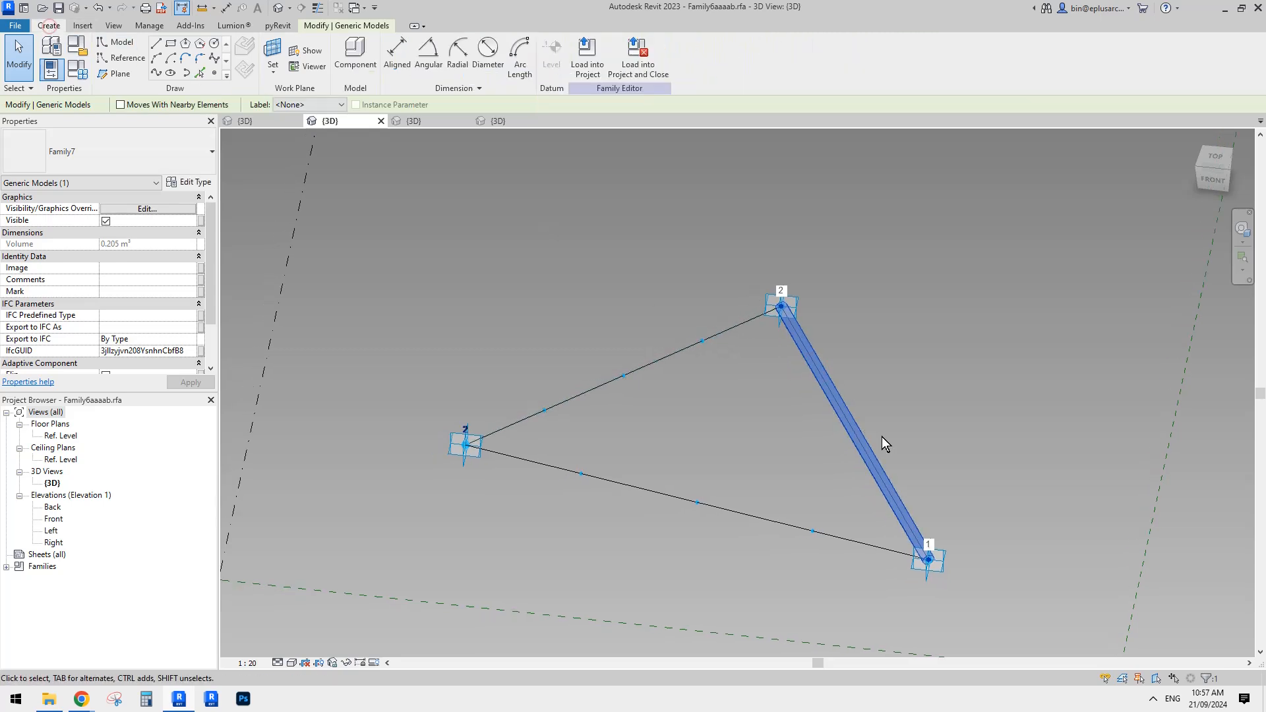
click(356, 54)
click(466, 445)
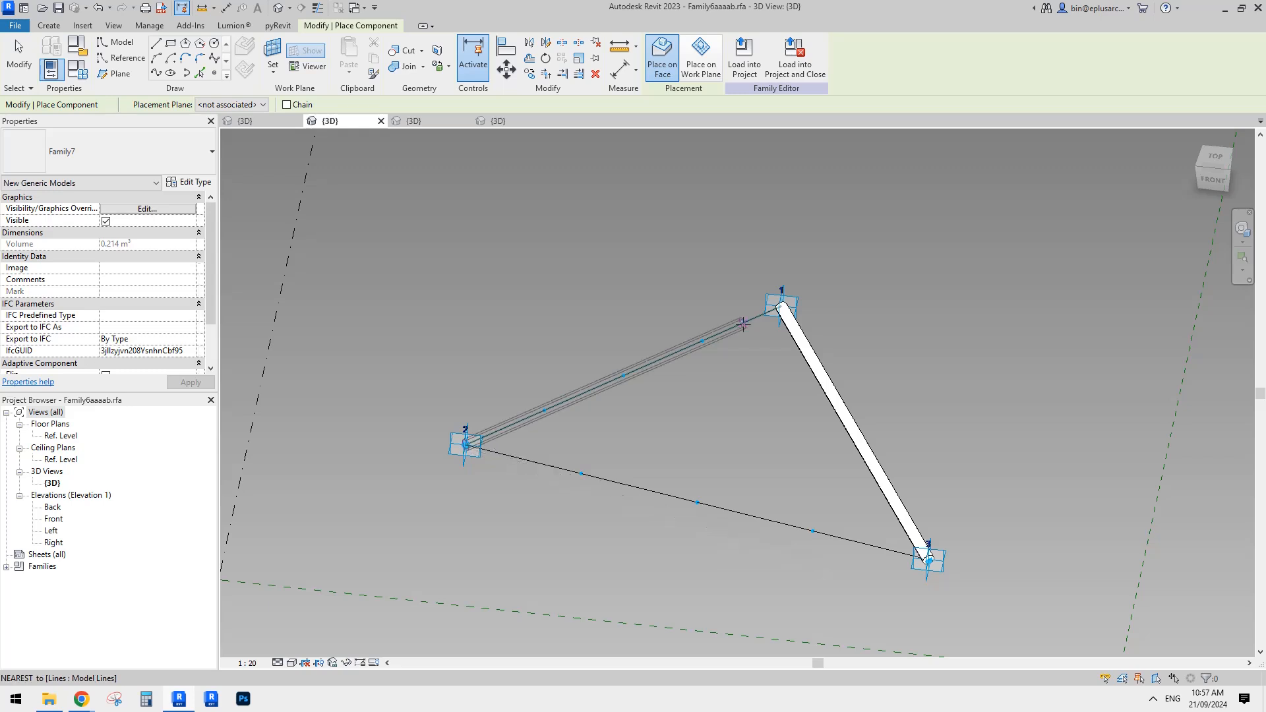
click(781, 307)
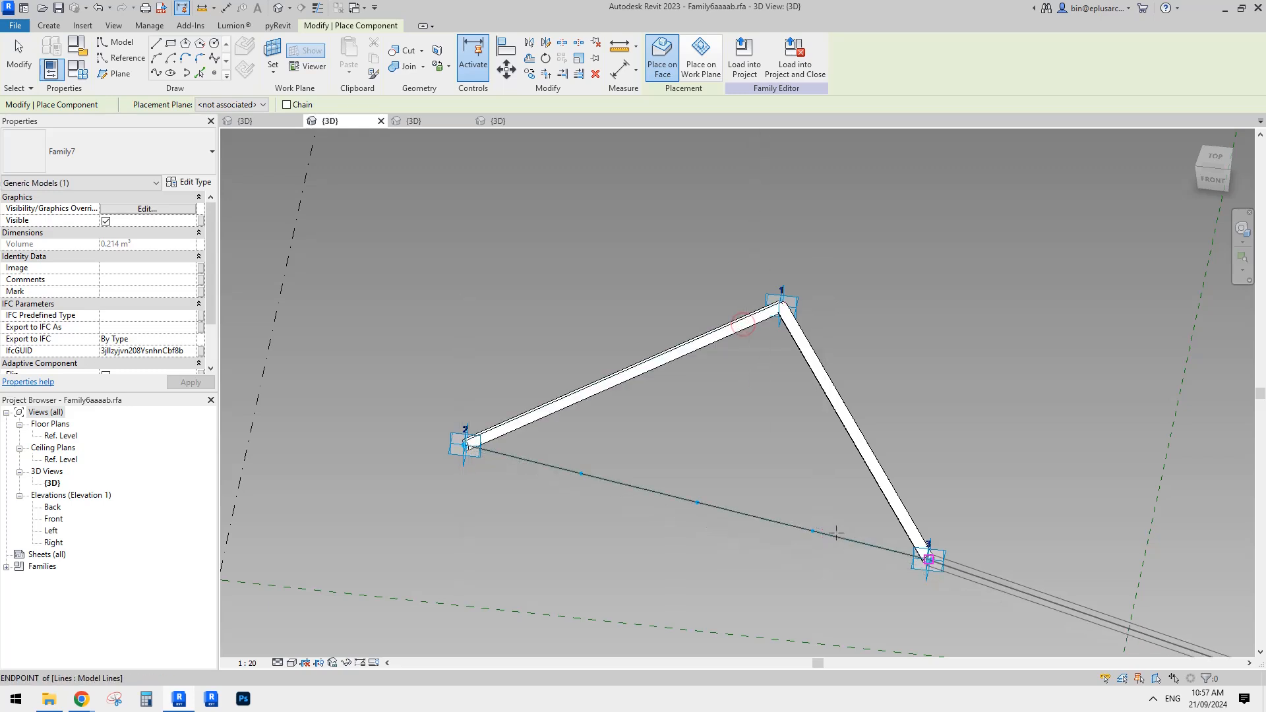
click(839, 537)
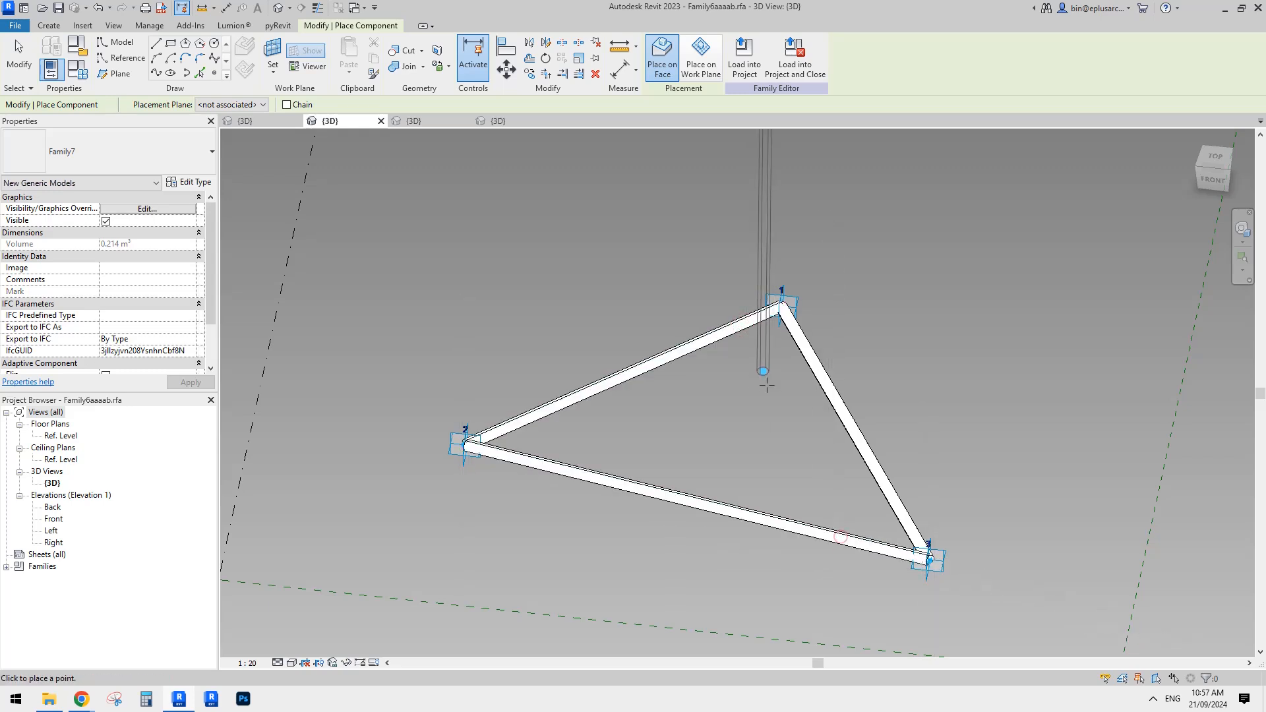
Load the updated triangle family into Family5 only, overwriting the existing version without its parameter values
click(744, 56)
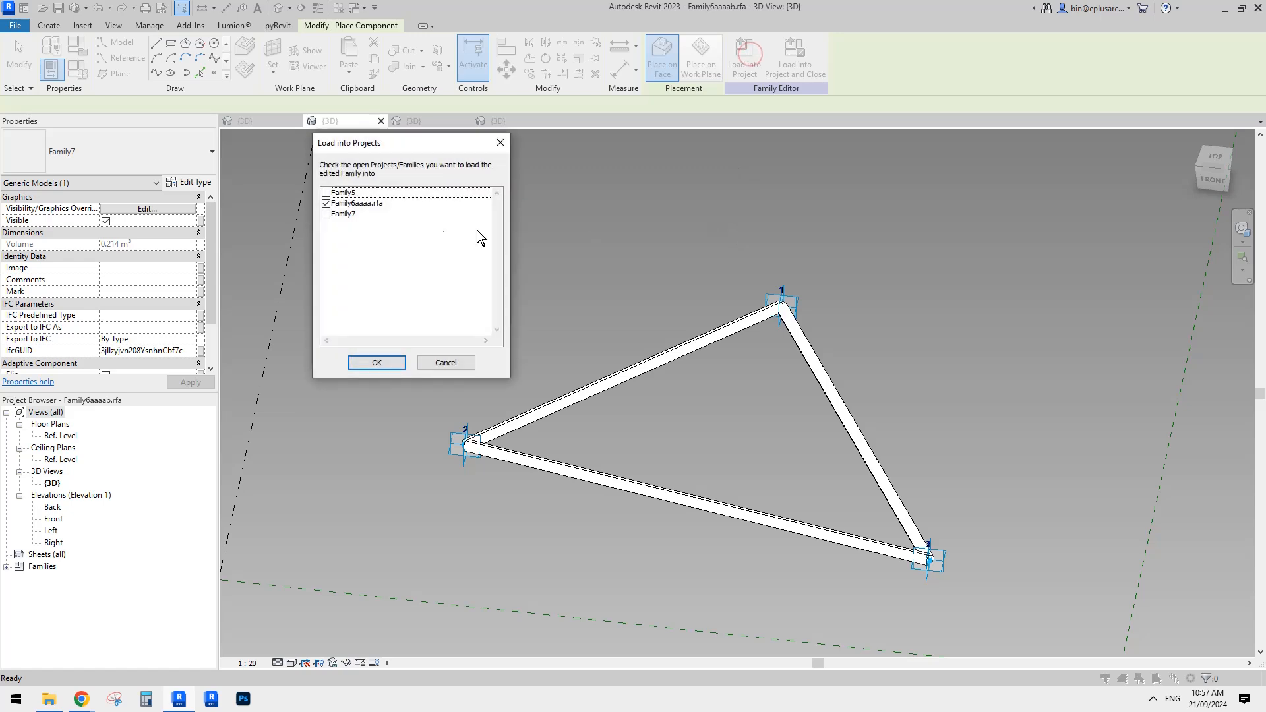
click(327, 203)
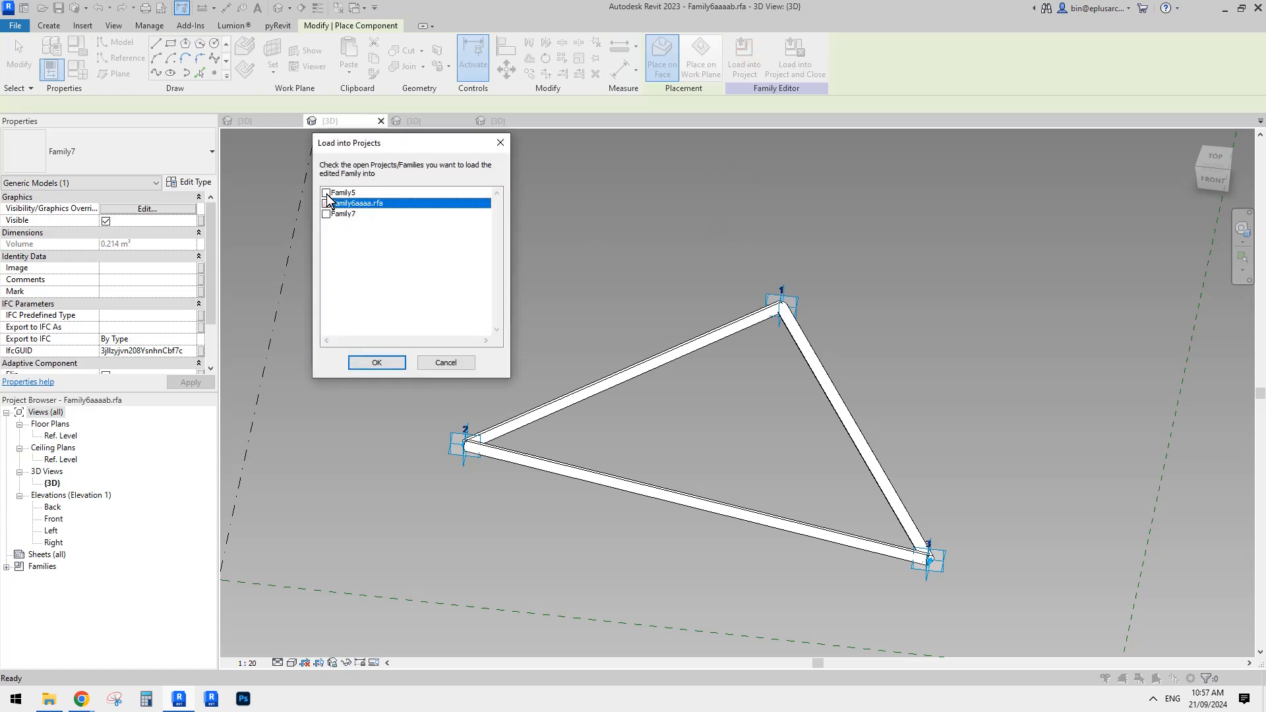
click(326, 193)
click(372, 358)
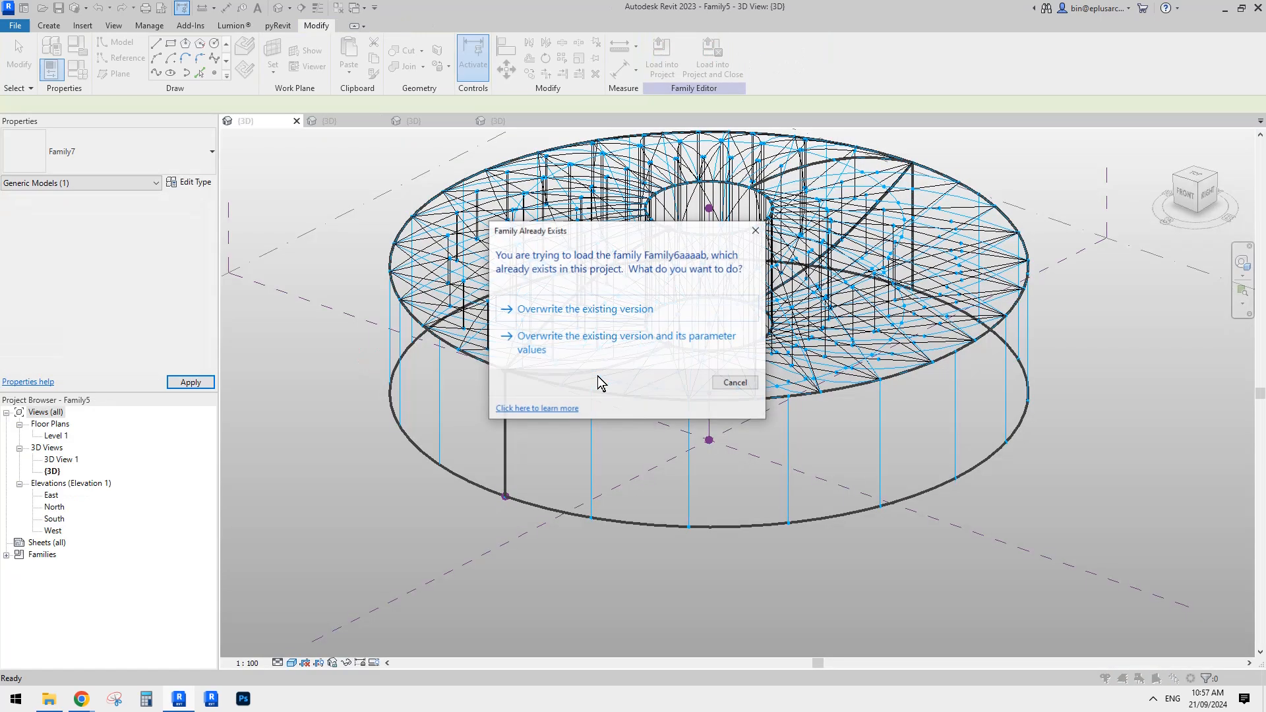
click(602, 310)
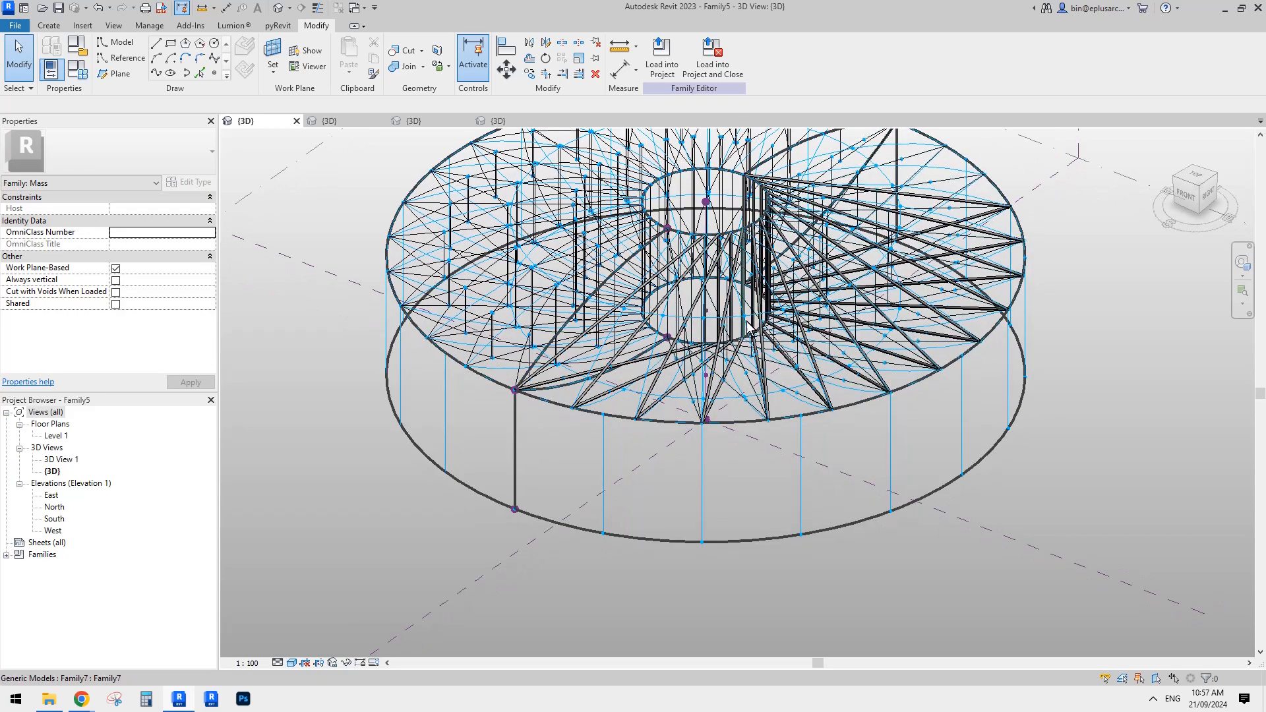
middle_drag(829, 381, 593, 221)
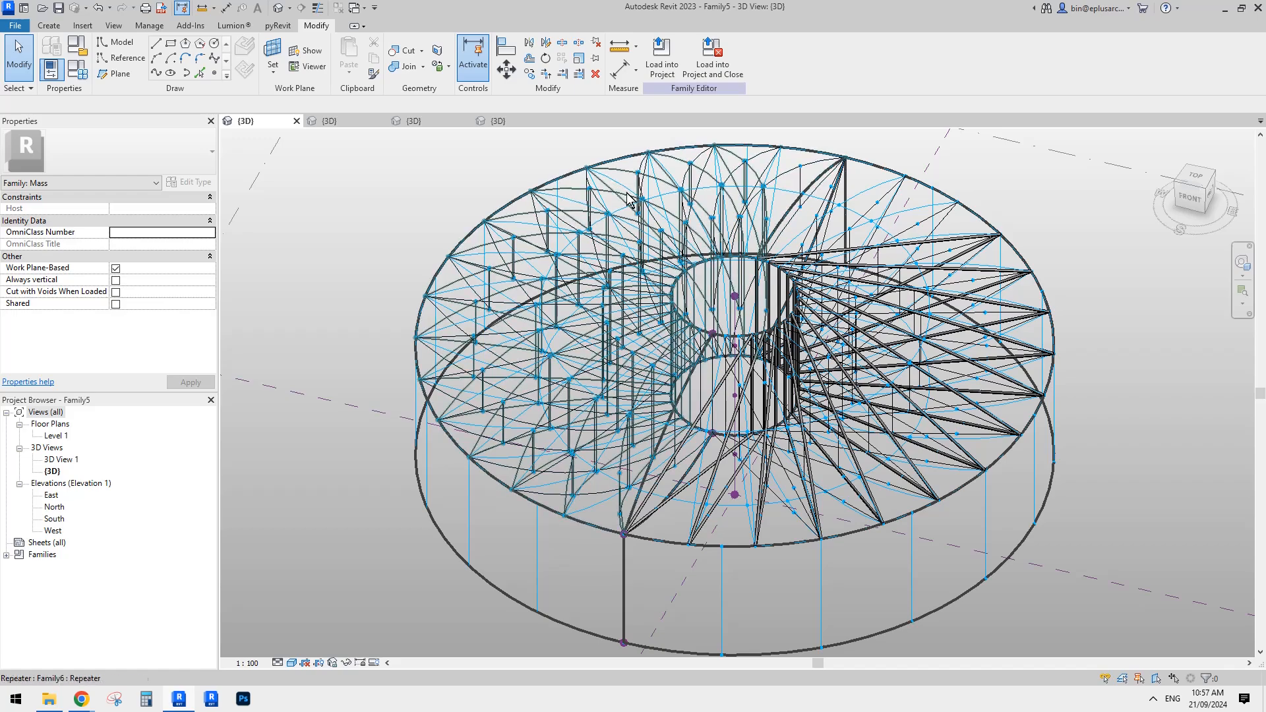
shift+middle_drag(664, 323, 585, 251)
click(495, 201)
key(Escape)
shift+middle_drag(650, 396, 603, 330)
Return to the Family7 tube family and load it into Family5
click(435, 122)
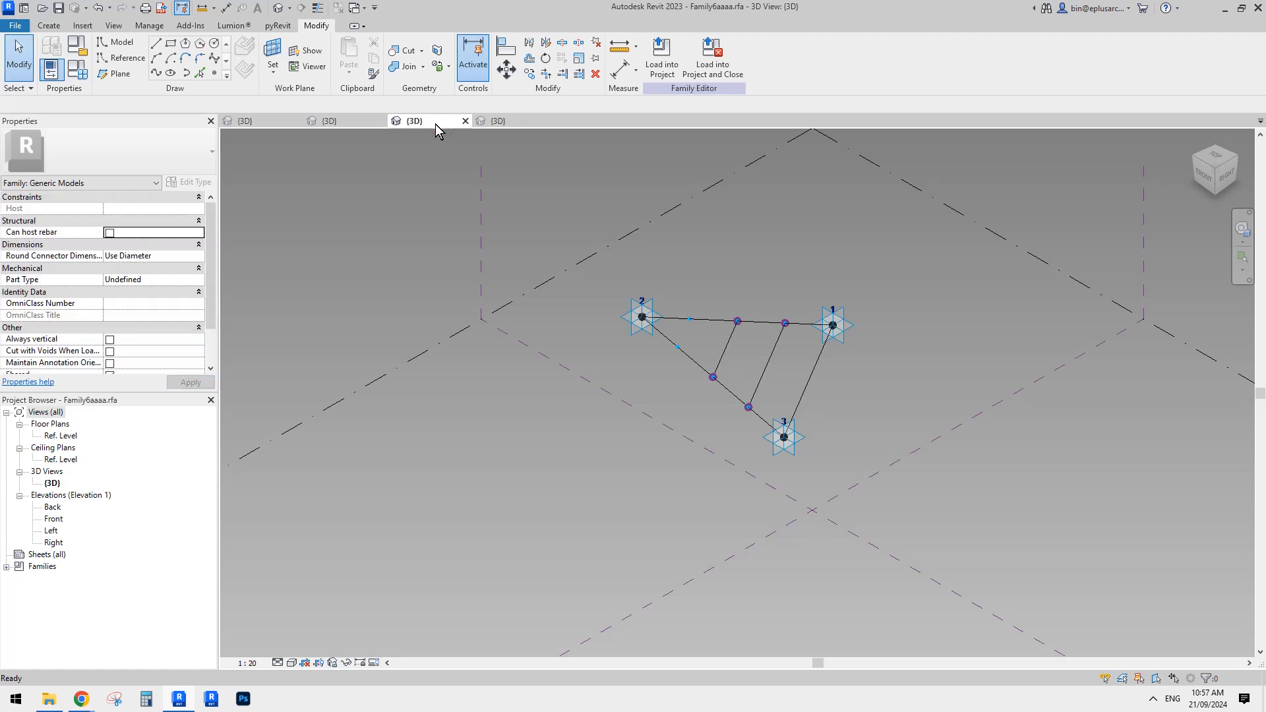
click(499, 124)
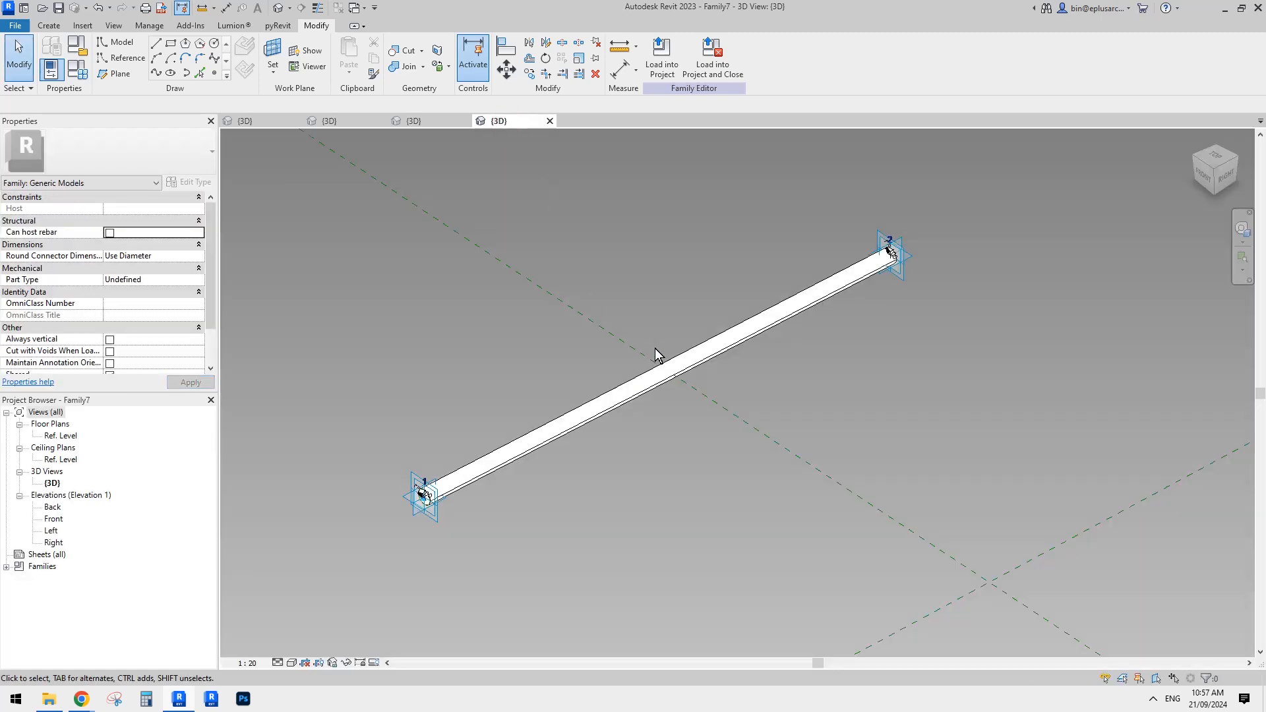
click(659, 76)
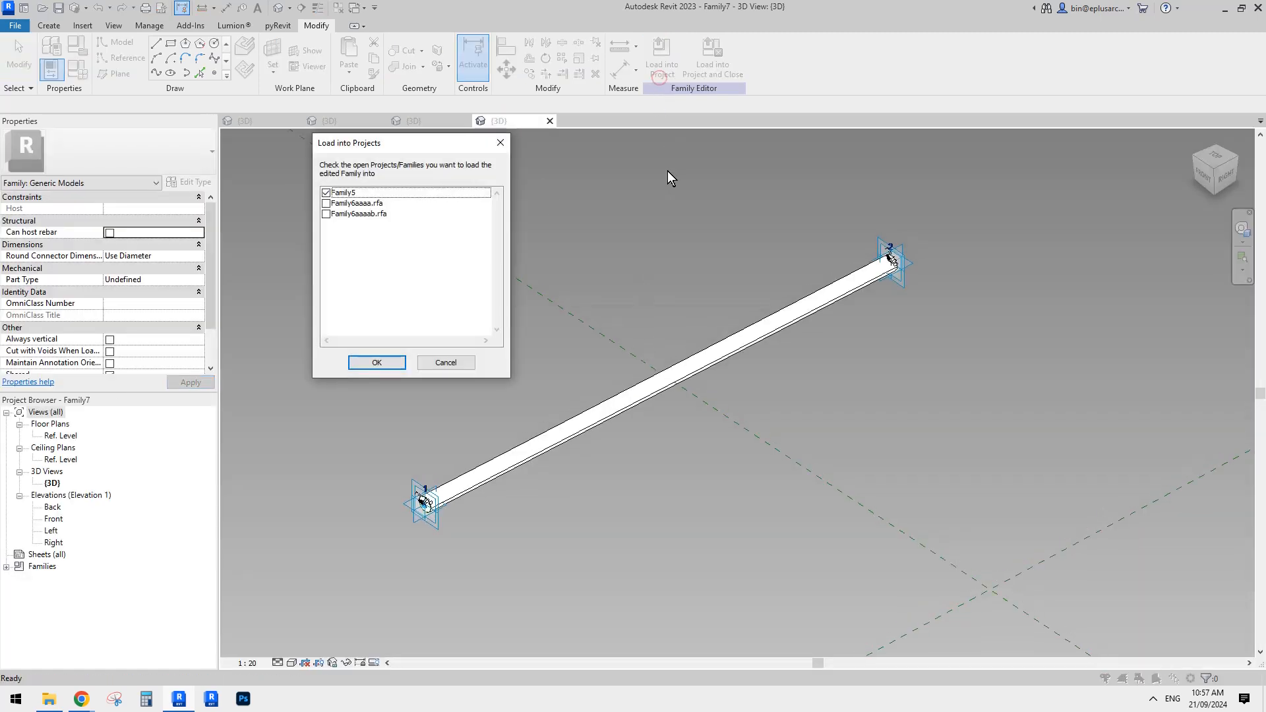
click(390, 362)
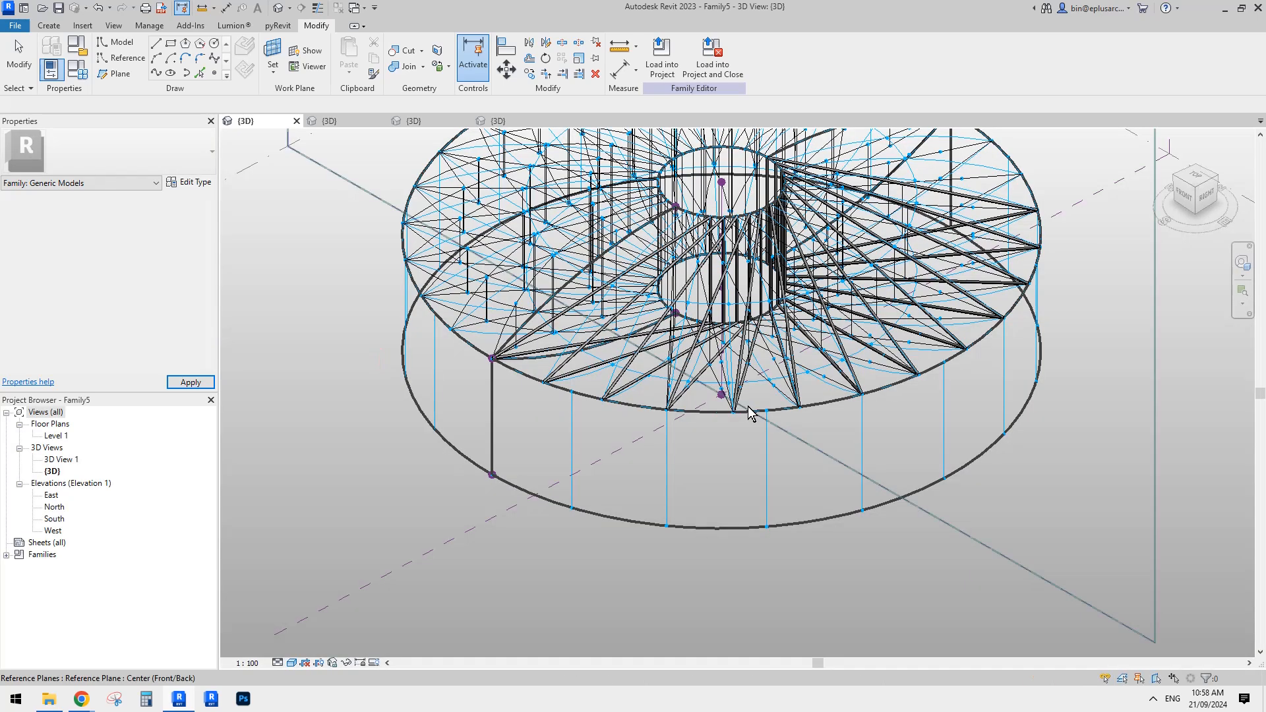
middle_drag(792, 446, 777, 444)
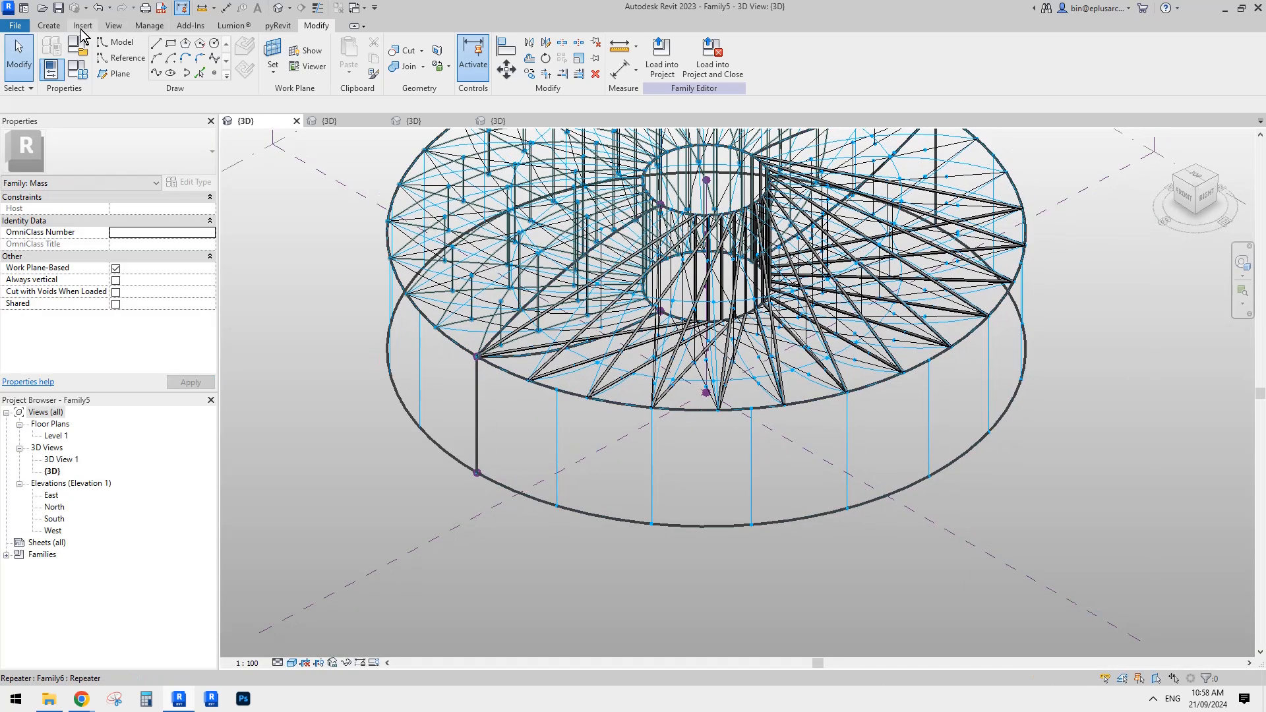
click(51, 26)
click(356, 48)
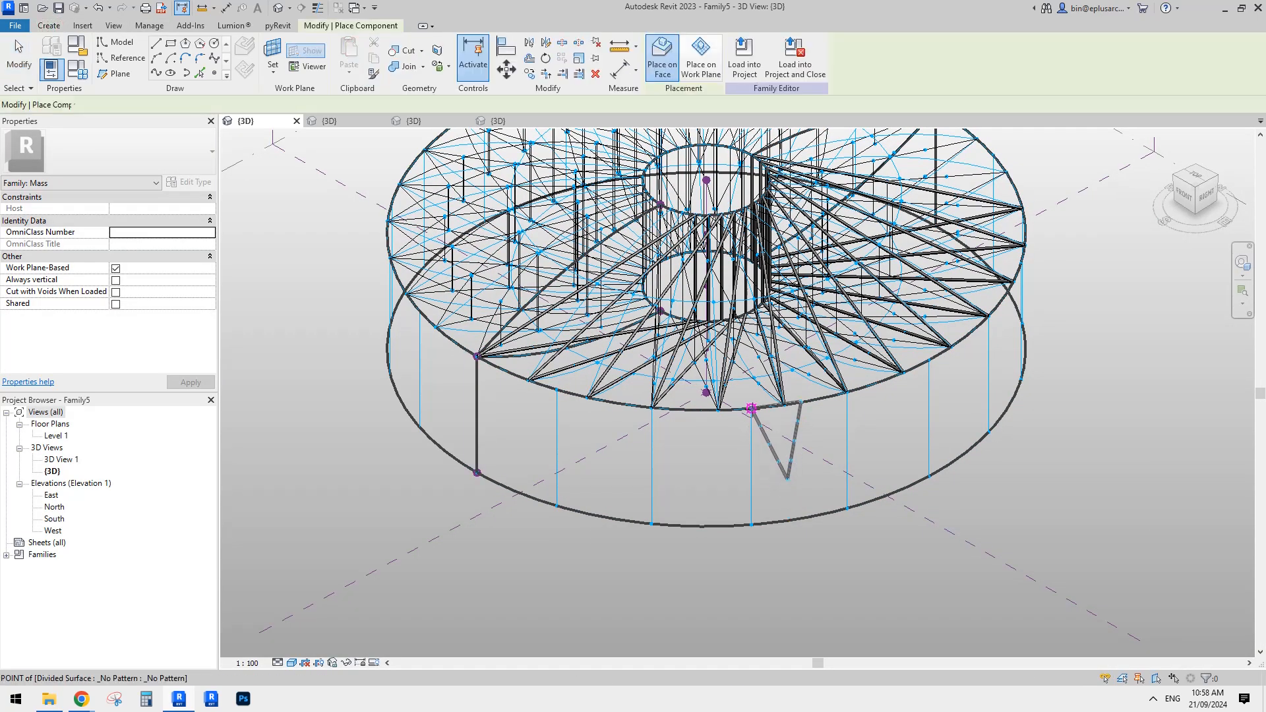
key(Escape)
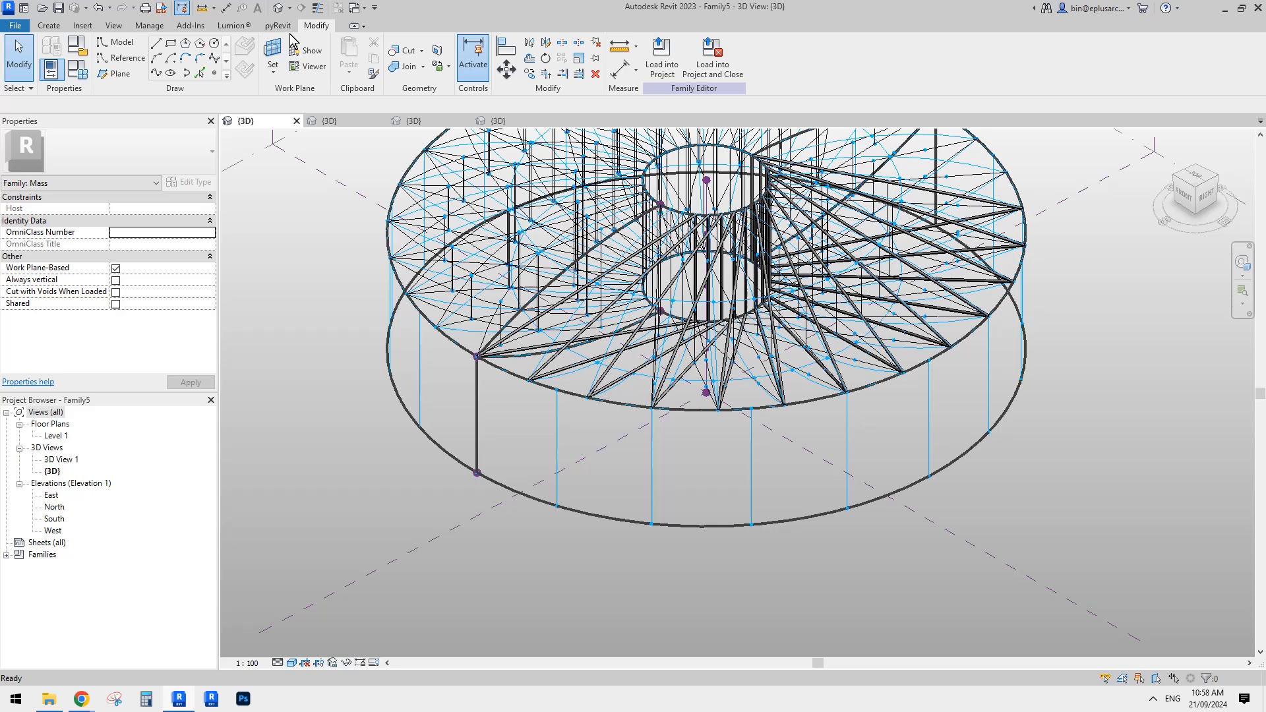
Place a two-point Family7 column along a vertical grid line of the outer divided surface, from the upper ring to the lower ring
click(49, 25)
click(355, 49)
click(124, 152)
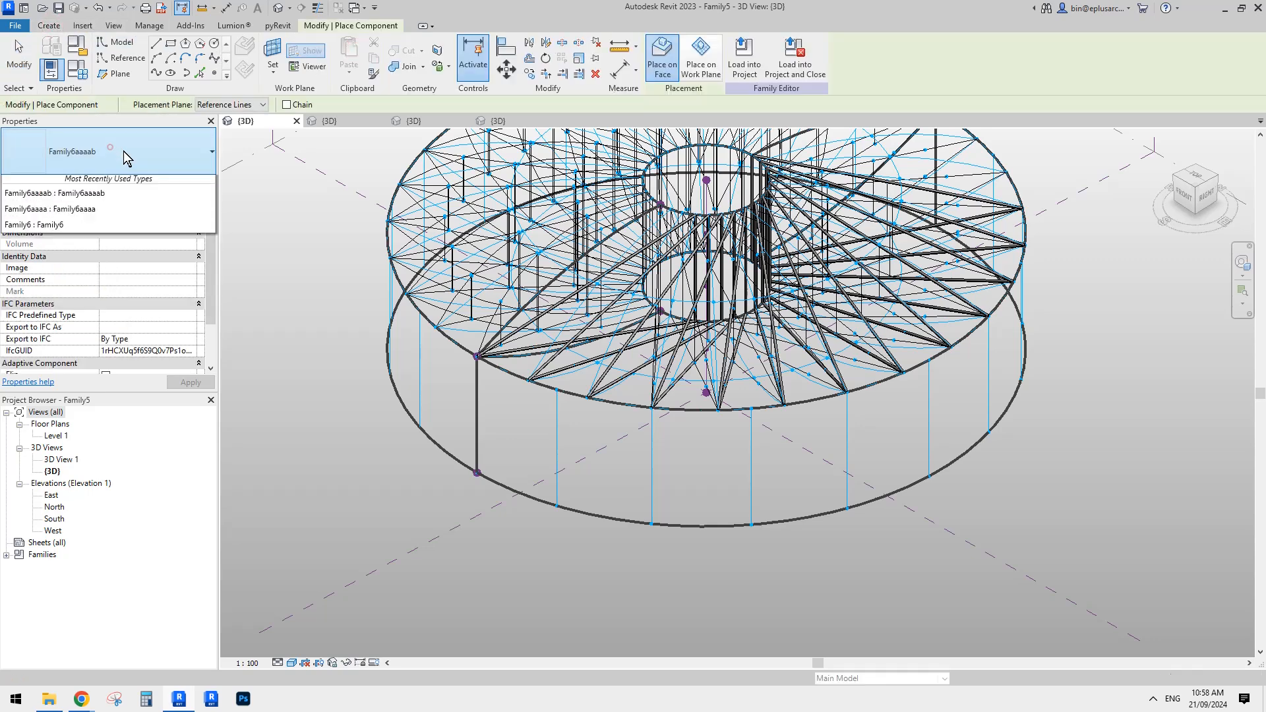
click(80, 263)
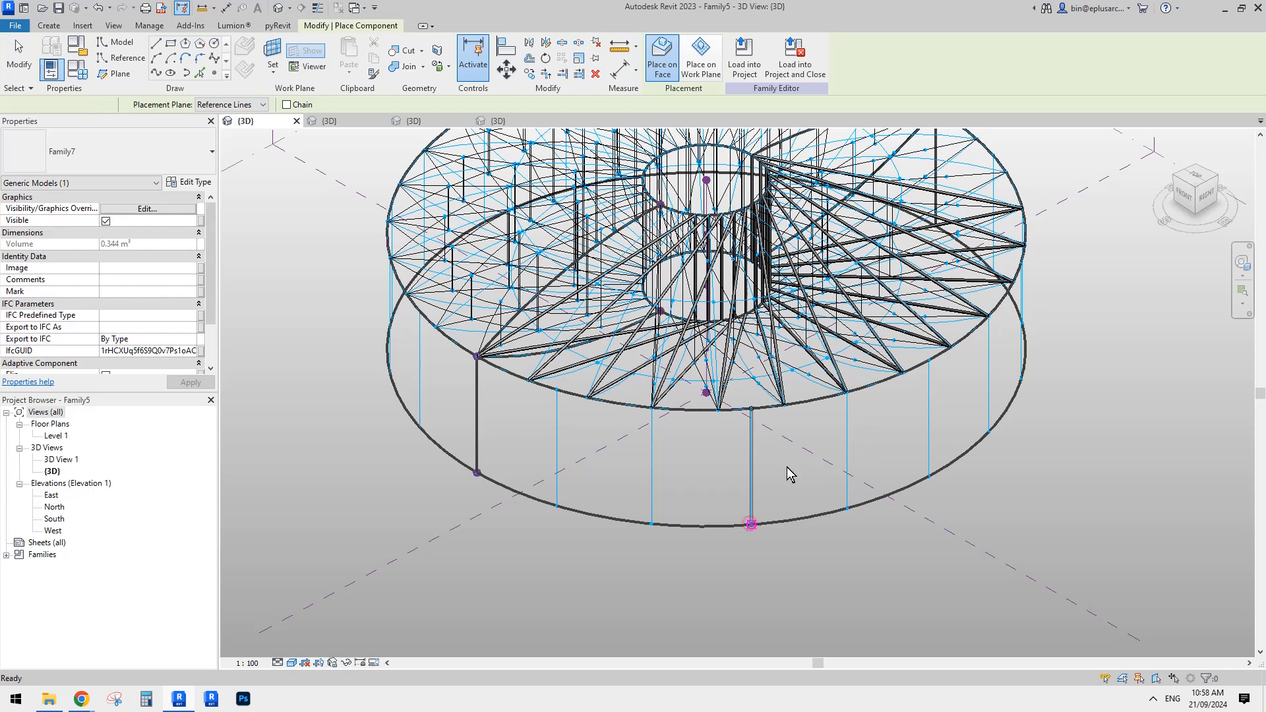
click(751, 458)
key(Escape)
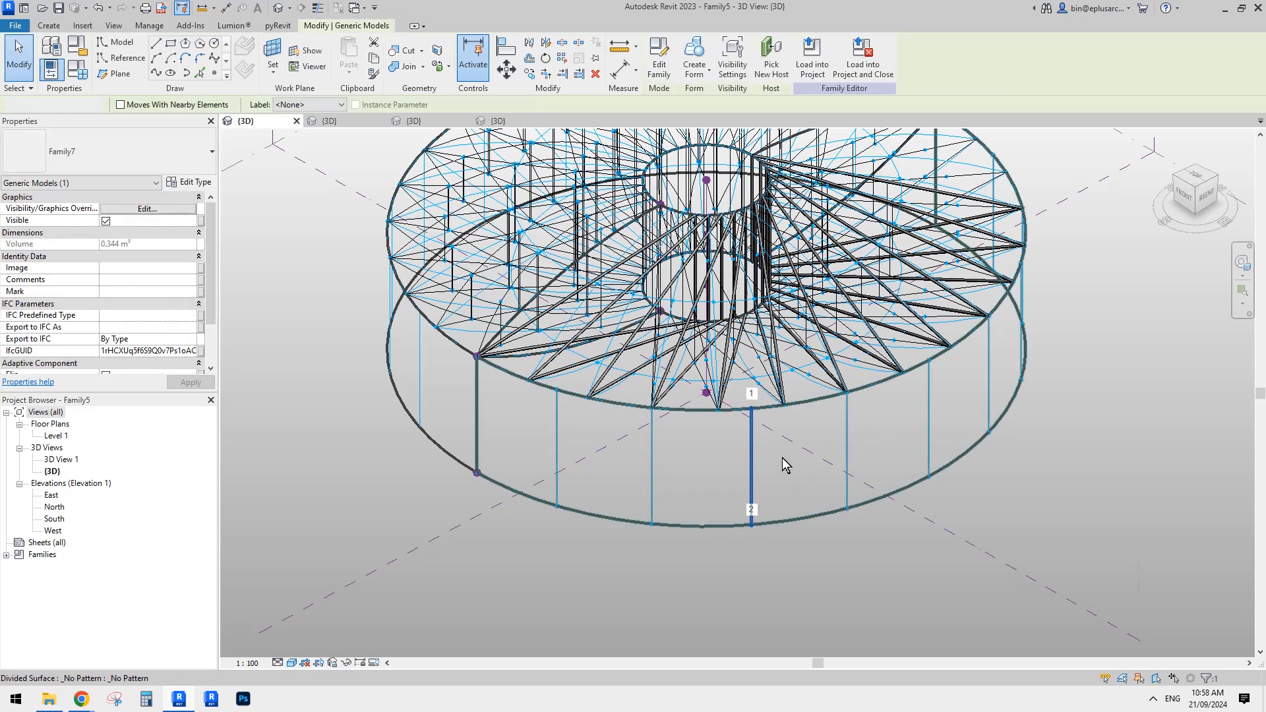
key(Escape)
Set the outer divided surface's V grid number to 15 and repeat the Family7 column across its grid lines
click(824, 417)
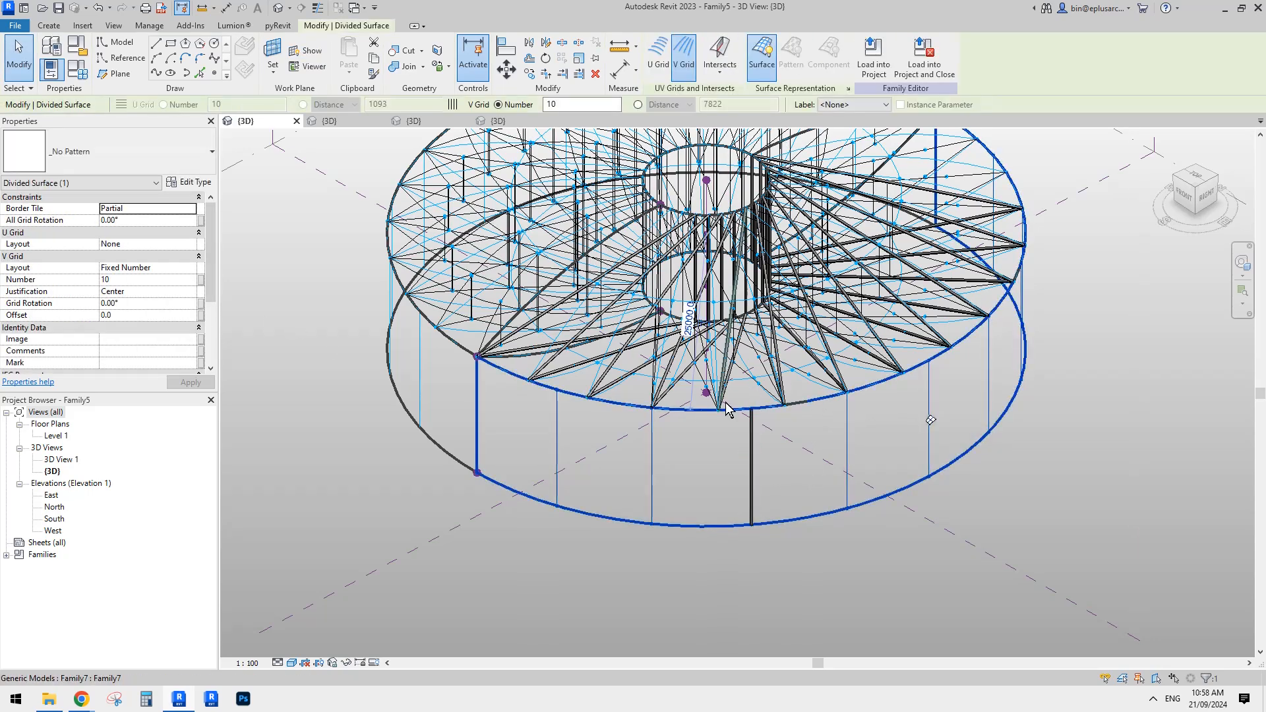
double_click(145, 278)
text(15)
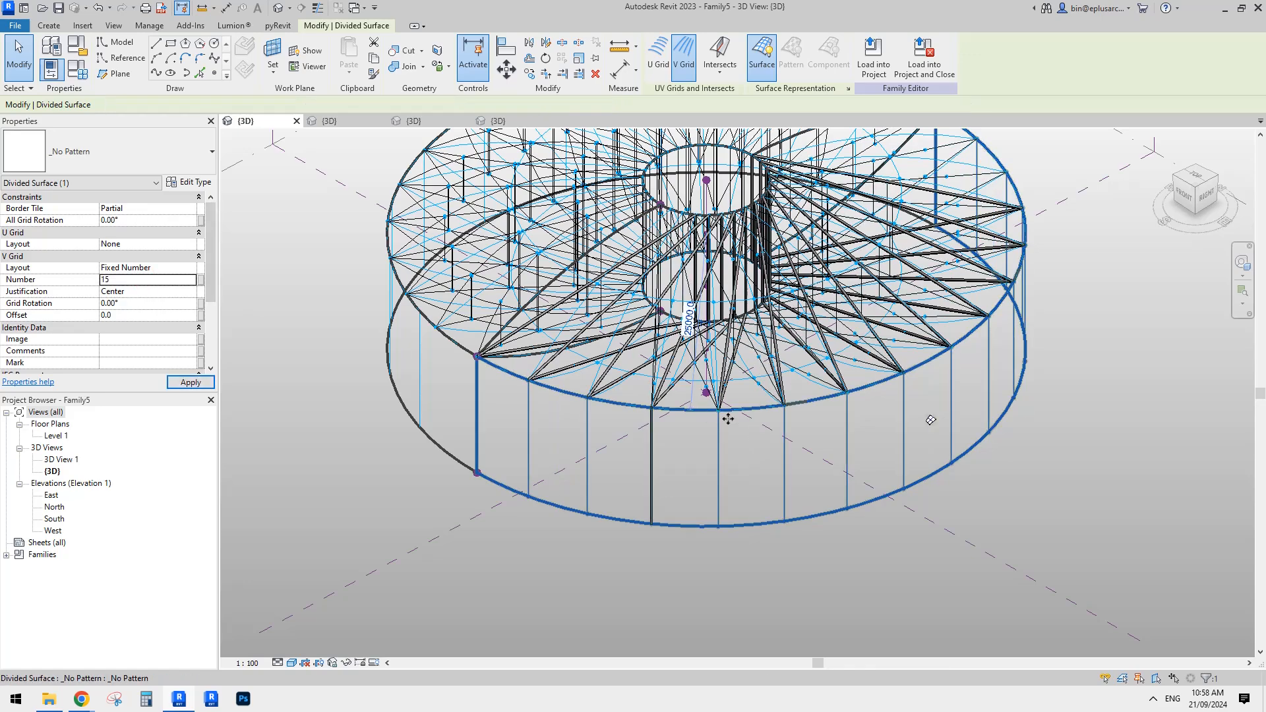
click(649, 438)
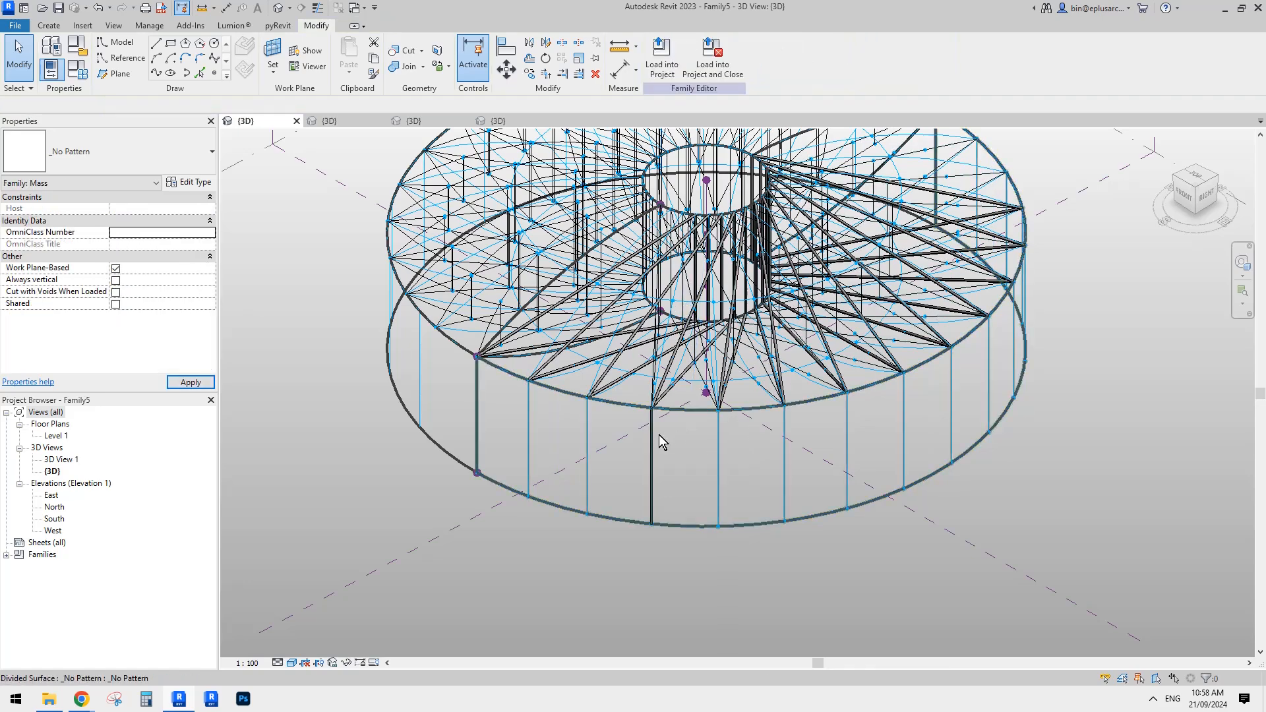
click(559, 61)
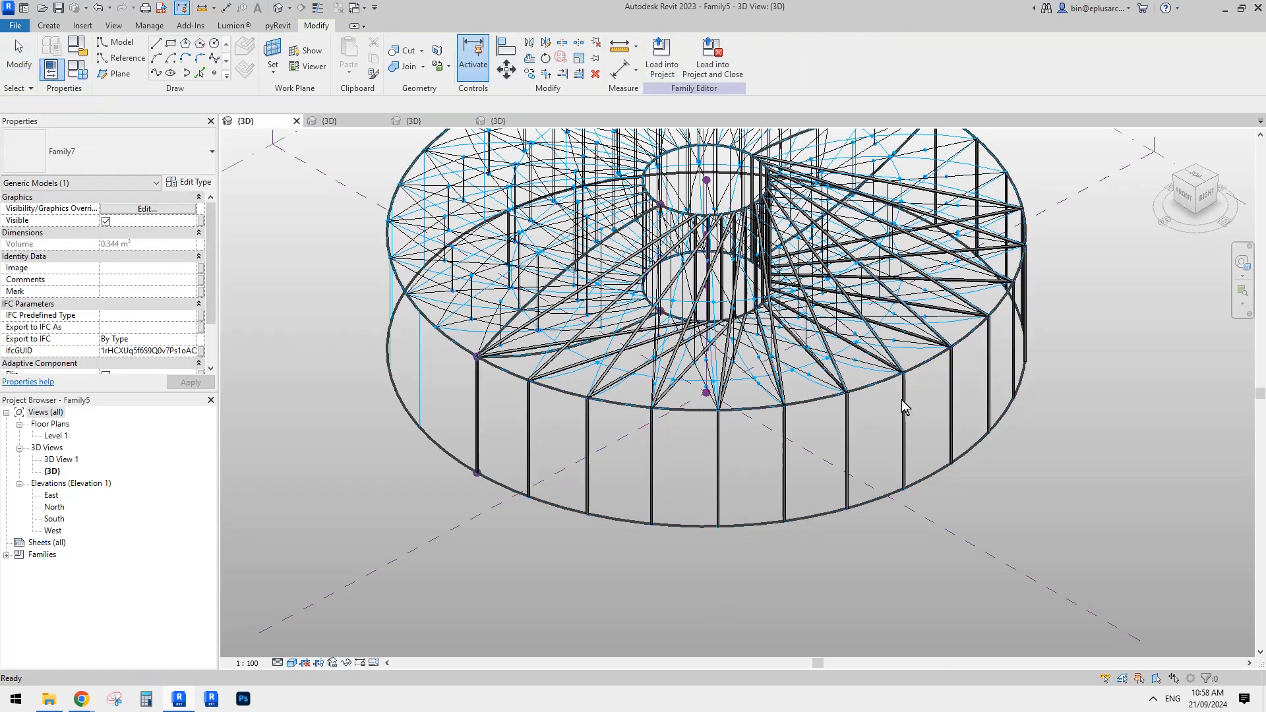
Examine the repeated columns around the outer ring and how they meet the truss ends
shift+middle_drag(1002, 432, 998, 504)
scroll(1042, 469, up, 2)
scroll(1054, 491, up, 1)
middle_drag(879, 446, 889, 490)
scroll(888, 477, down, 1)
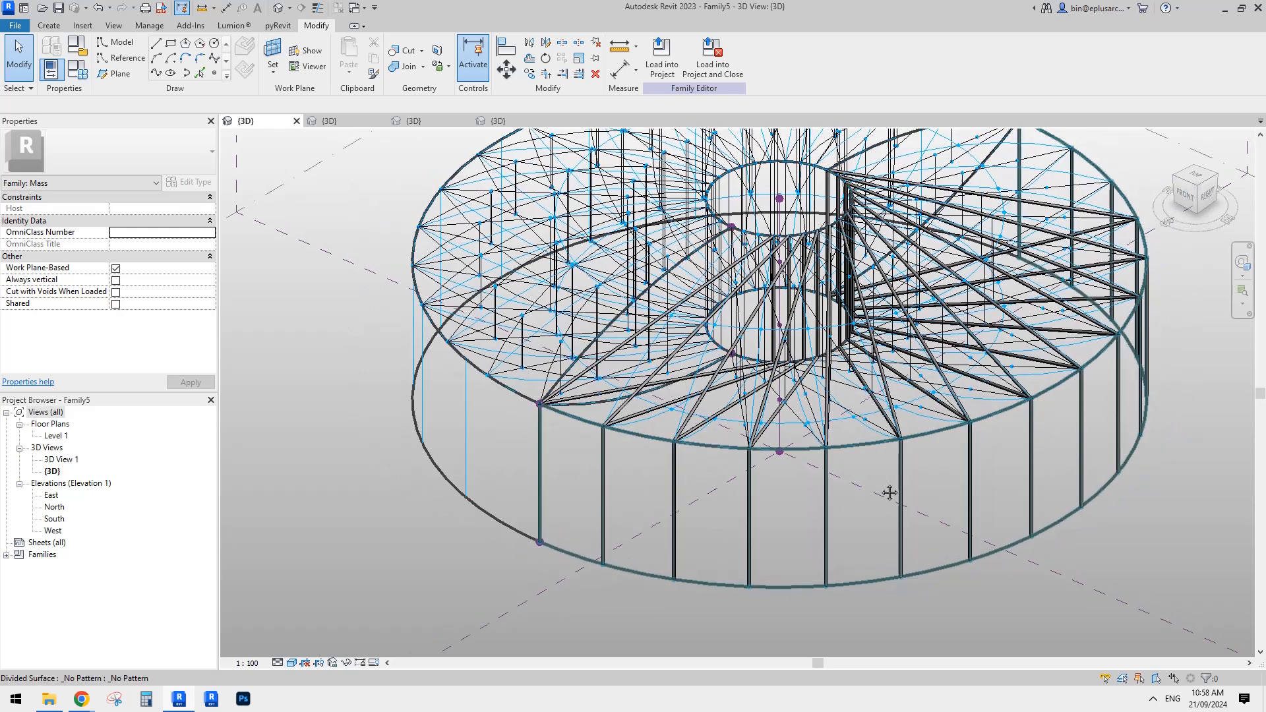
scroll(847, 418, down, 1)
middle_drag(847, 418, 891, 452)
click(1165, 404)
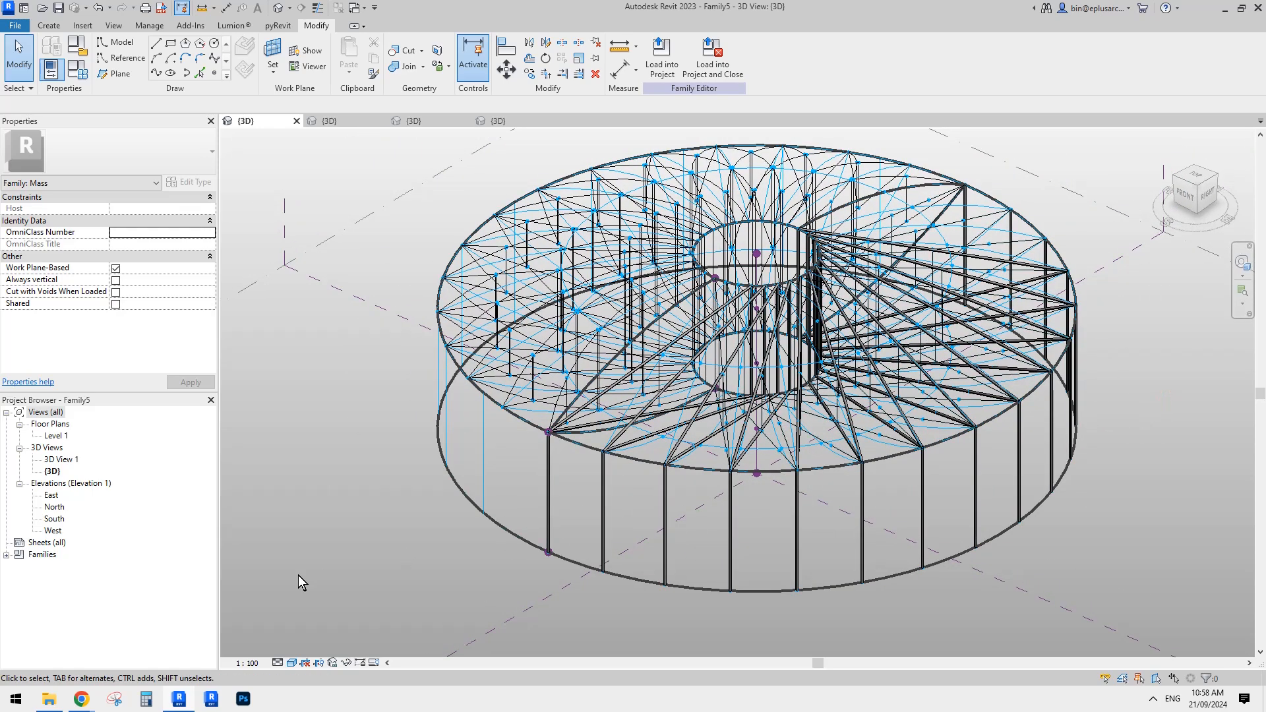
Check the cable-truss structure diagrams in the Google Docs reference document, and return to the Revit model
mouse_move(83, 704)
click(361, 627)
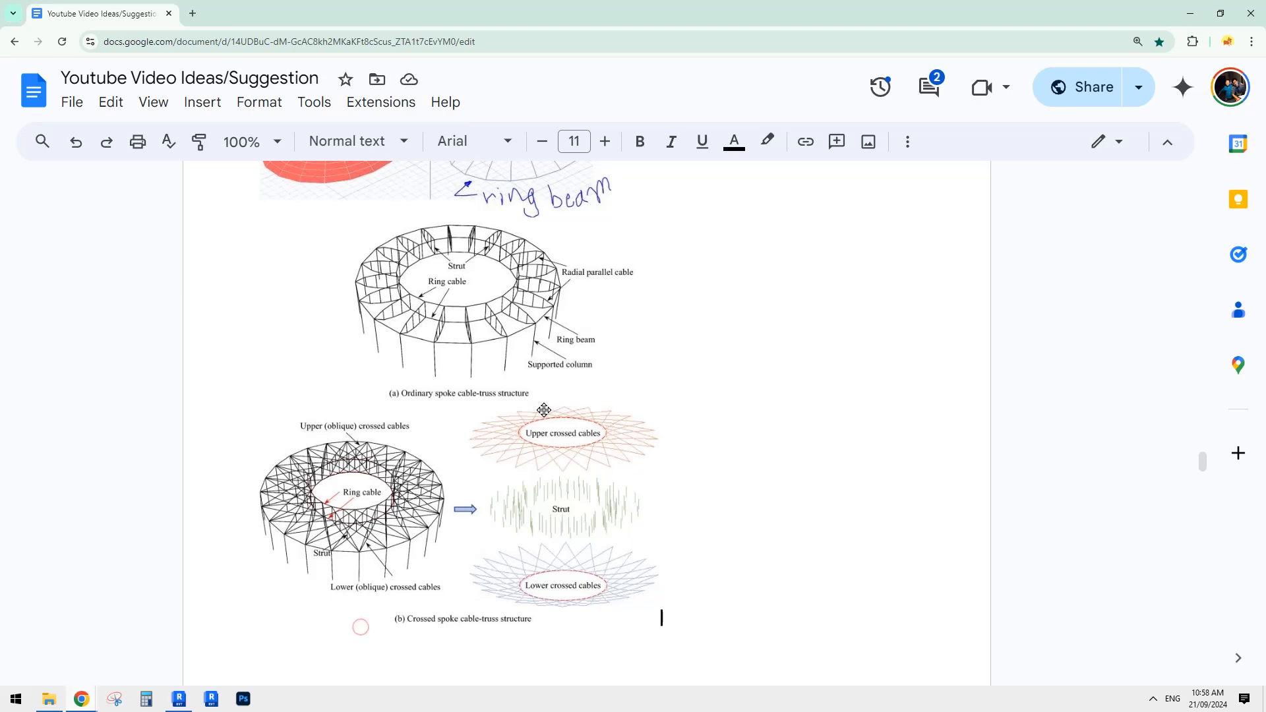
scroll(532, 414, up, 4)
scroll(521, 414, down, 3)
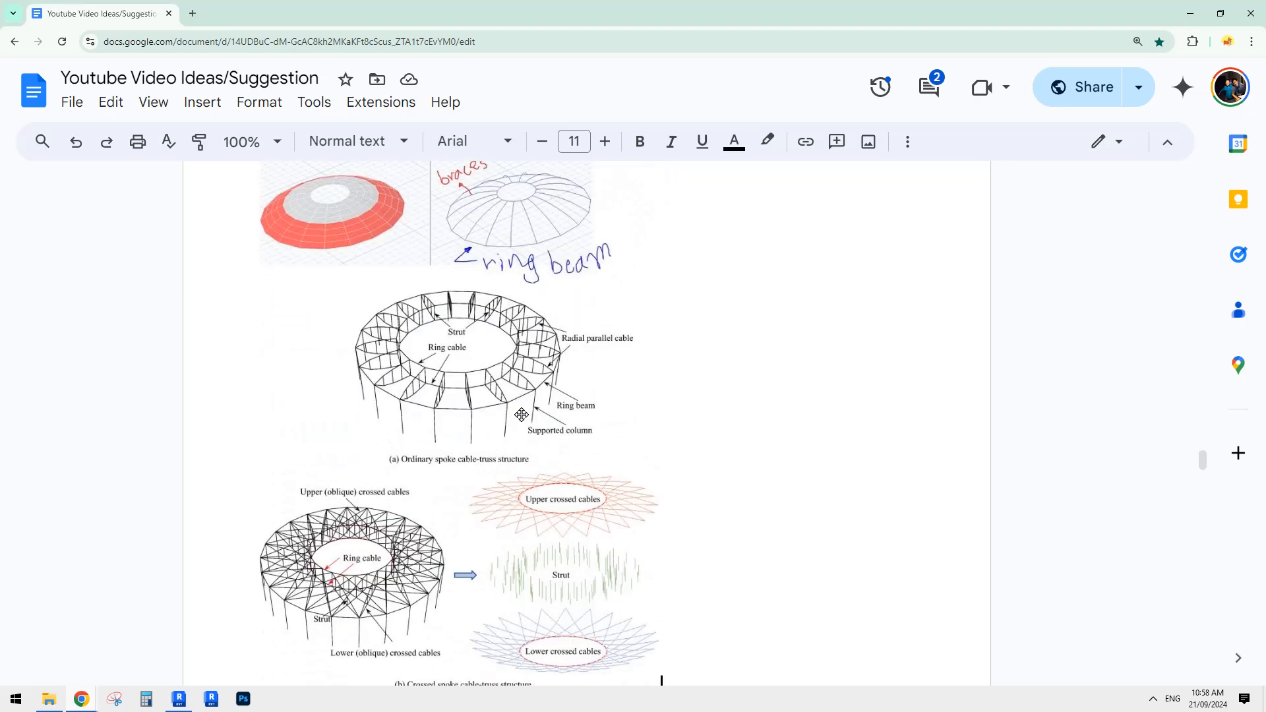
click(180, 699)
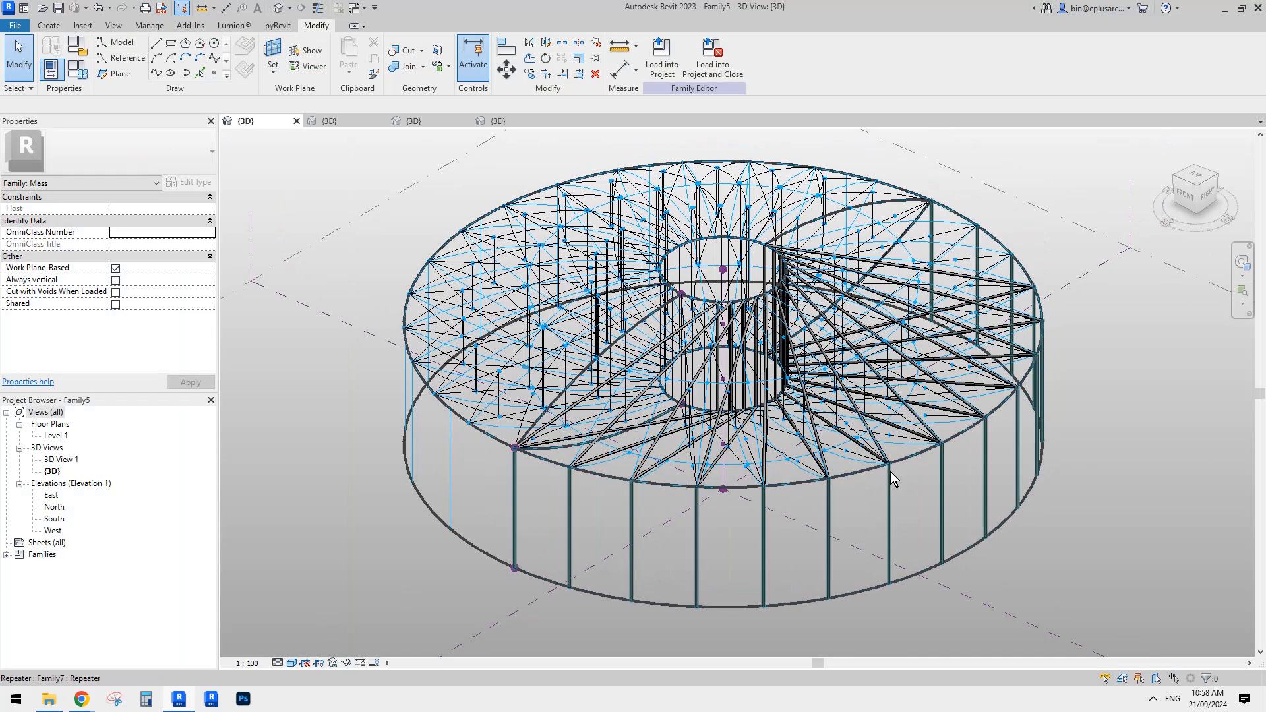
middle_drag(1064, 474, 1092, 461)
key(v)
key(v)
key(Escape)
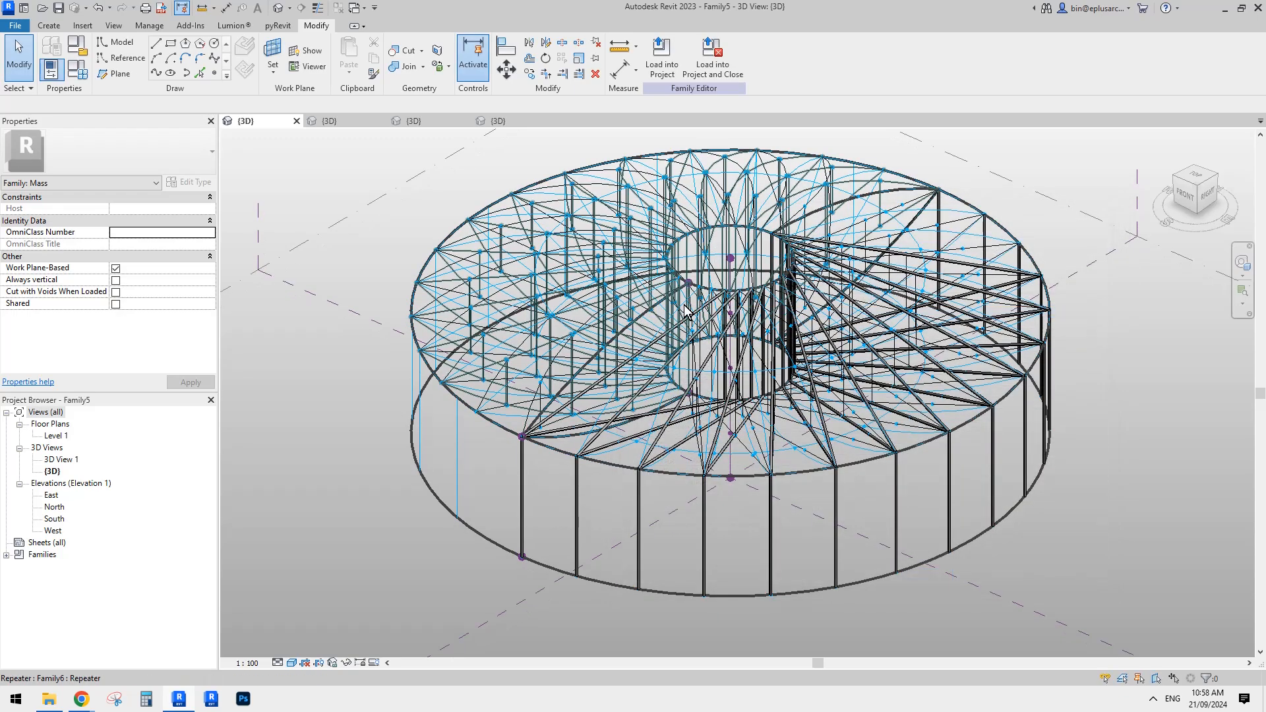
Turn off the Mass category's visibility in the 3D view
mouse_move(684, 305)
shift+middle_down()
mouse_move(695, 286)
mouse_move(688, 301)
shift+middle_up()
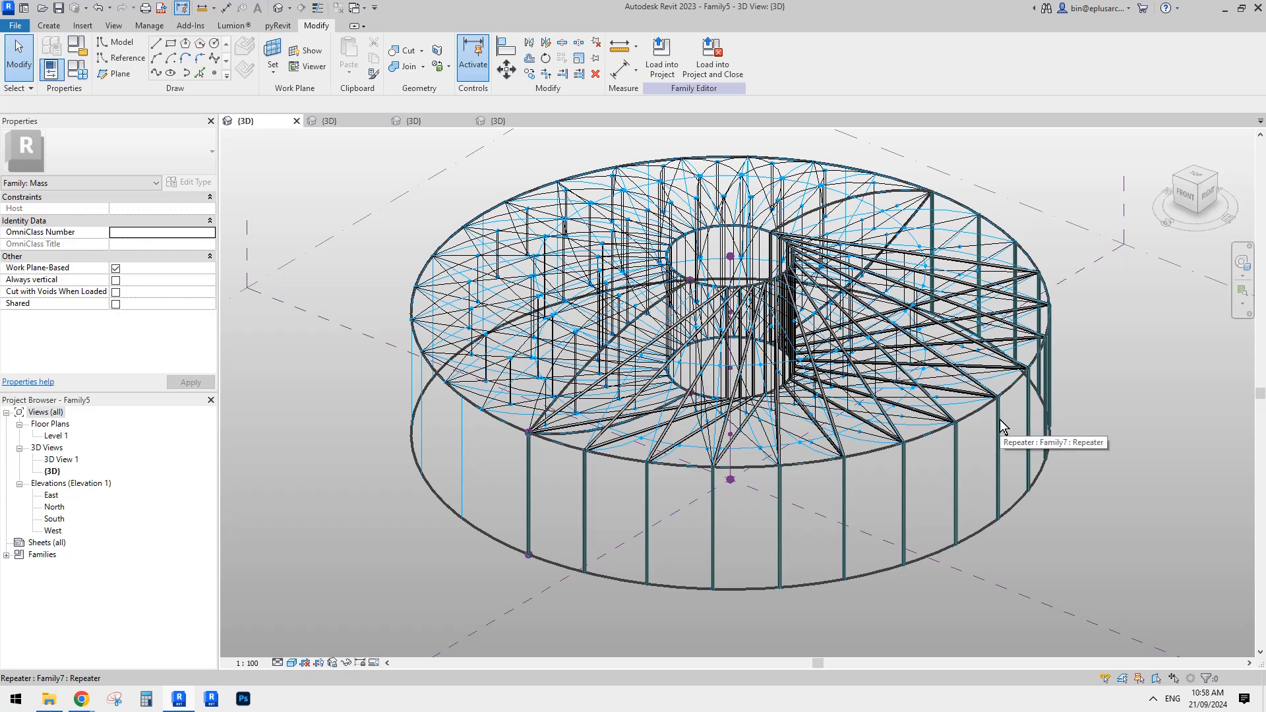
key(v)
key(v)
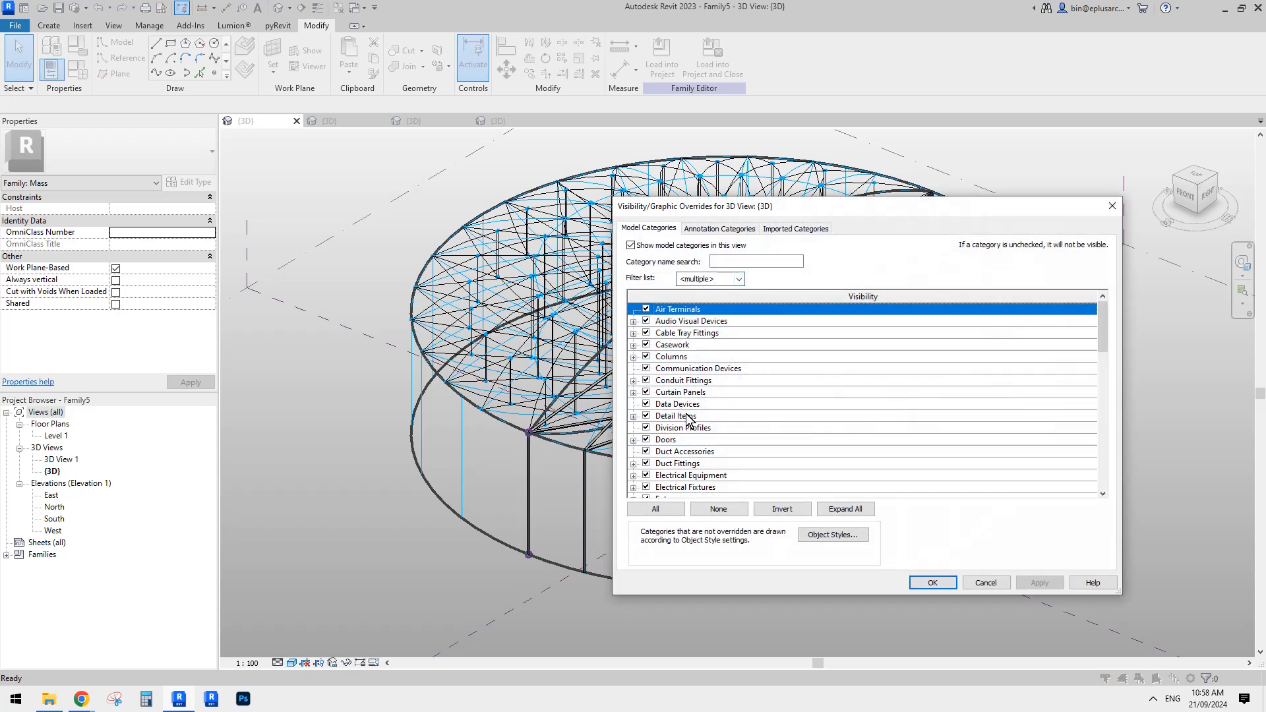
click(688, 417)
key(m)
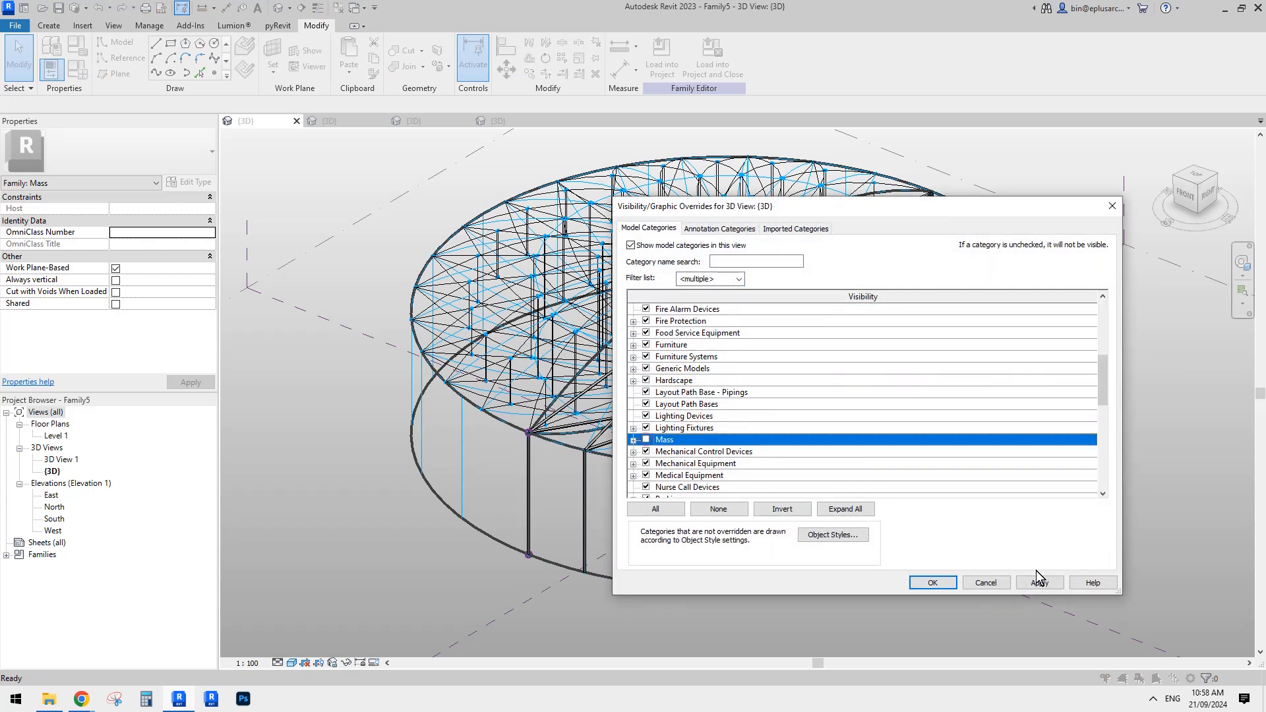
click(1036, 575)
click(931, 583)
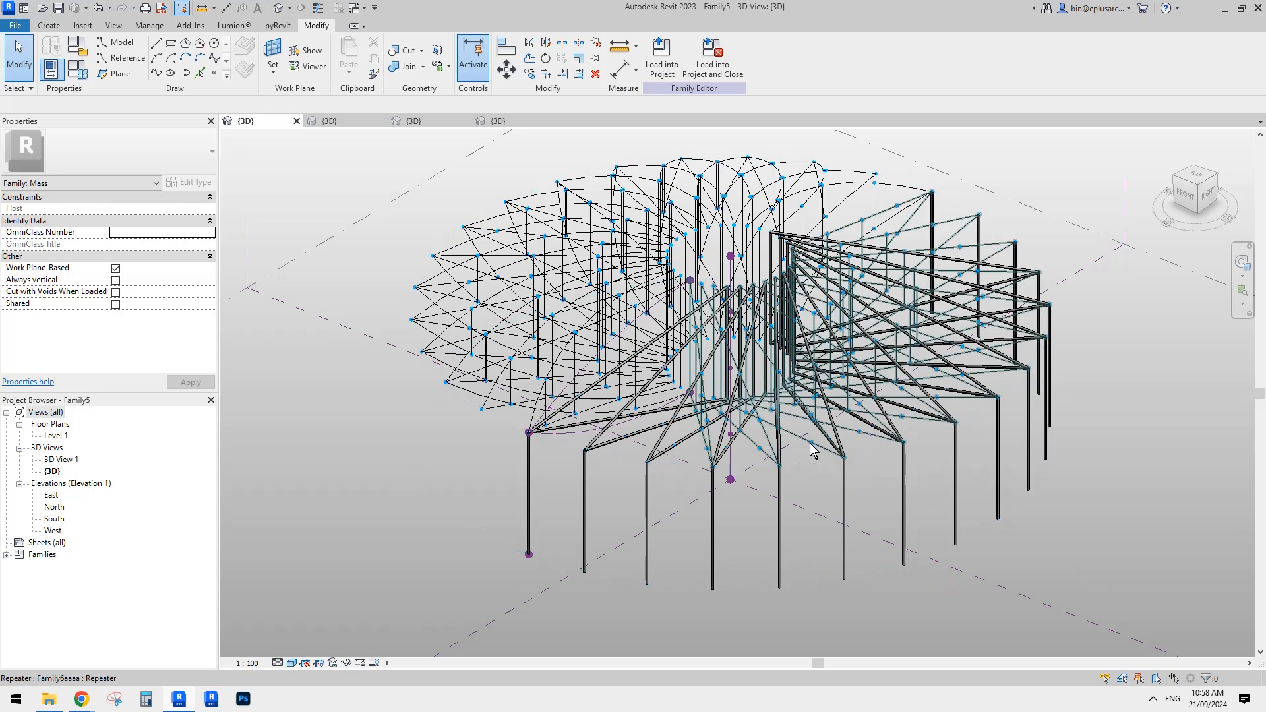
Turn off the Nodes subcategory under Mass in the 3D view, leaving the Mass category itself hidden
key(g)
click(683, 391)
key(m)
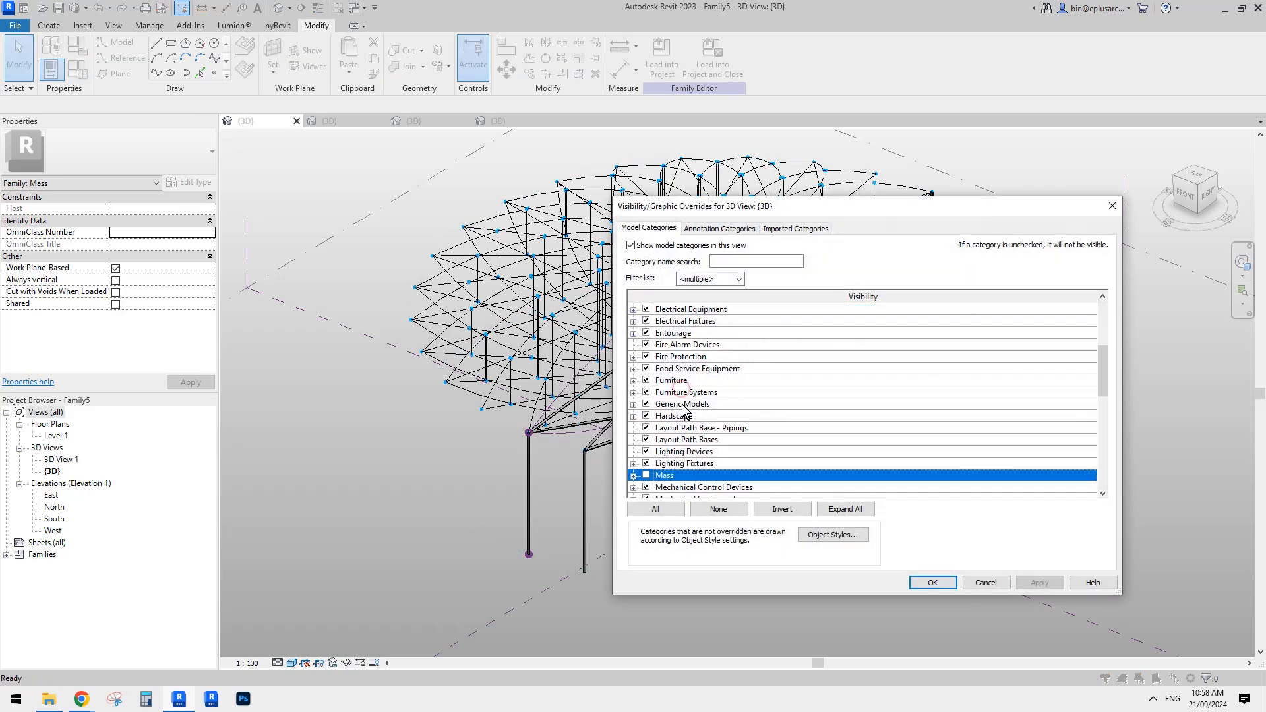
scroll(682, 404, down, 1)
click(634, 452)
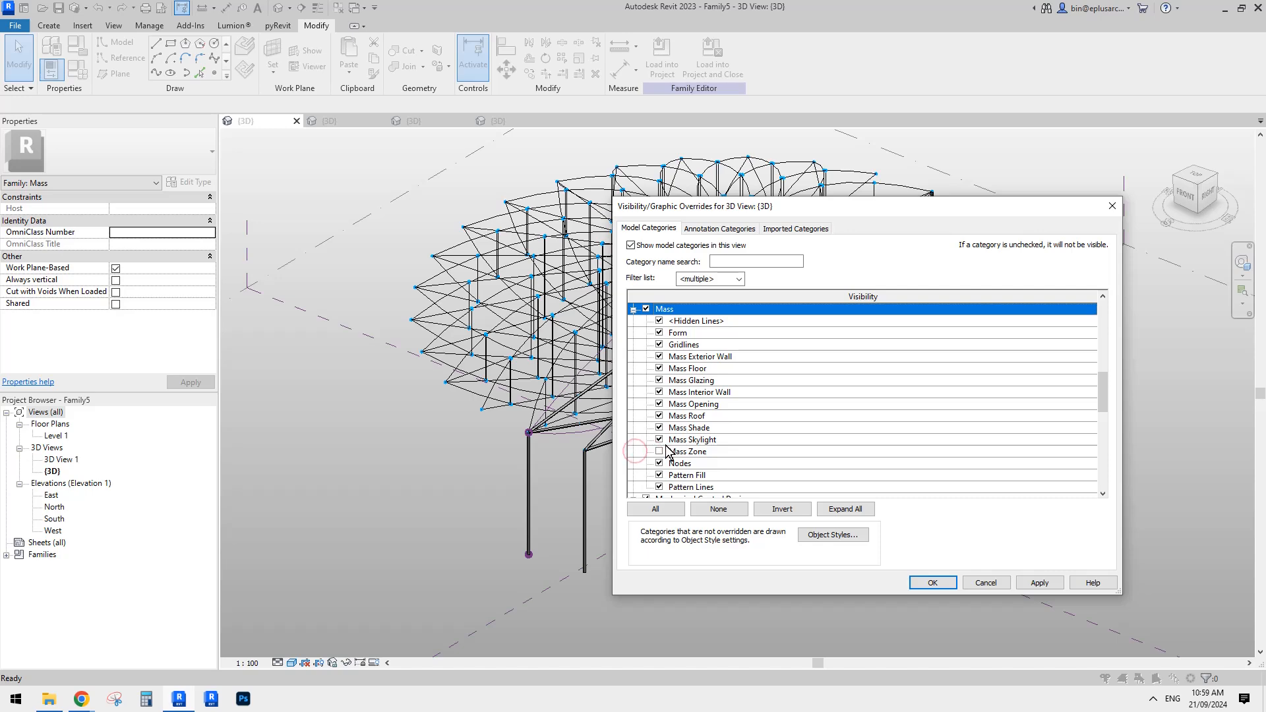
click(660, 463)
click(646, 310)
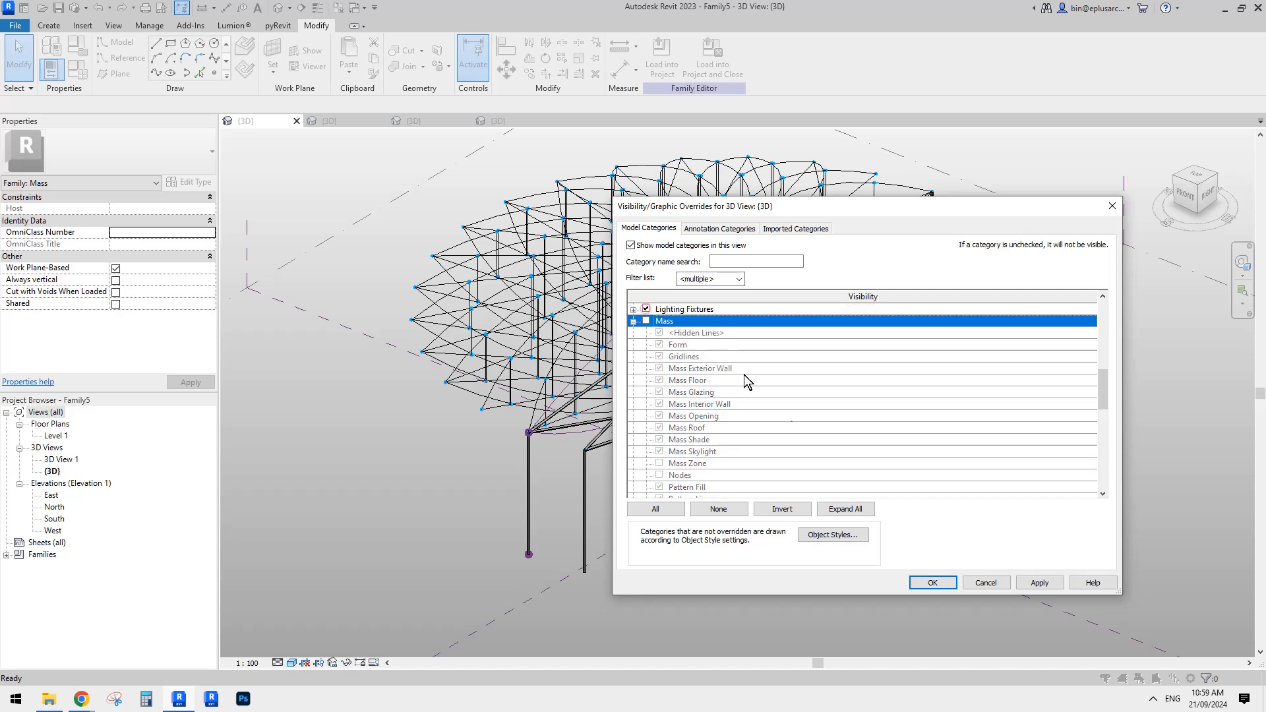
click(929, 583)
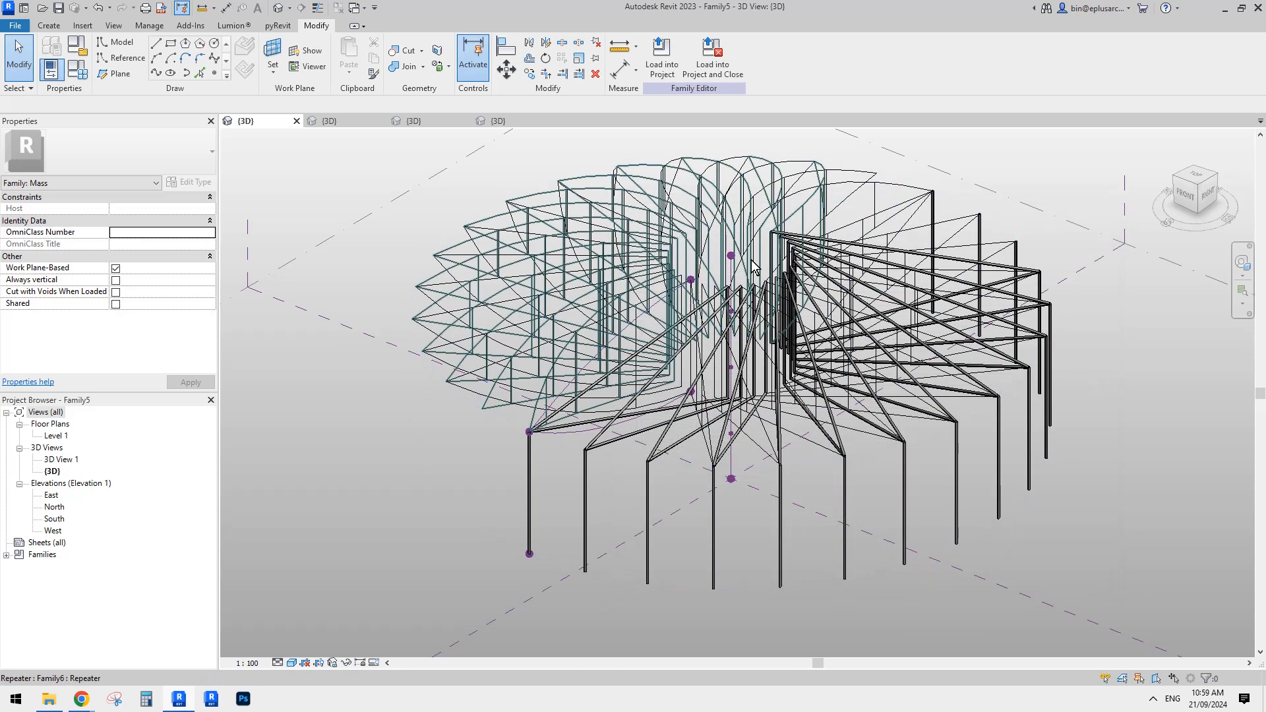
Hide all annotation categories in the 3D view and review the bare roof and column structure
scroll(758, 270, down, 3)
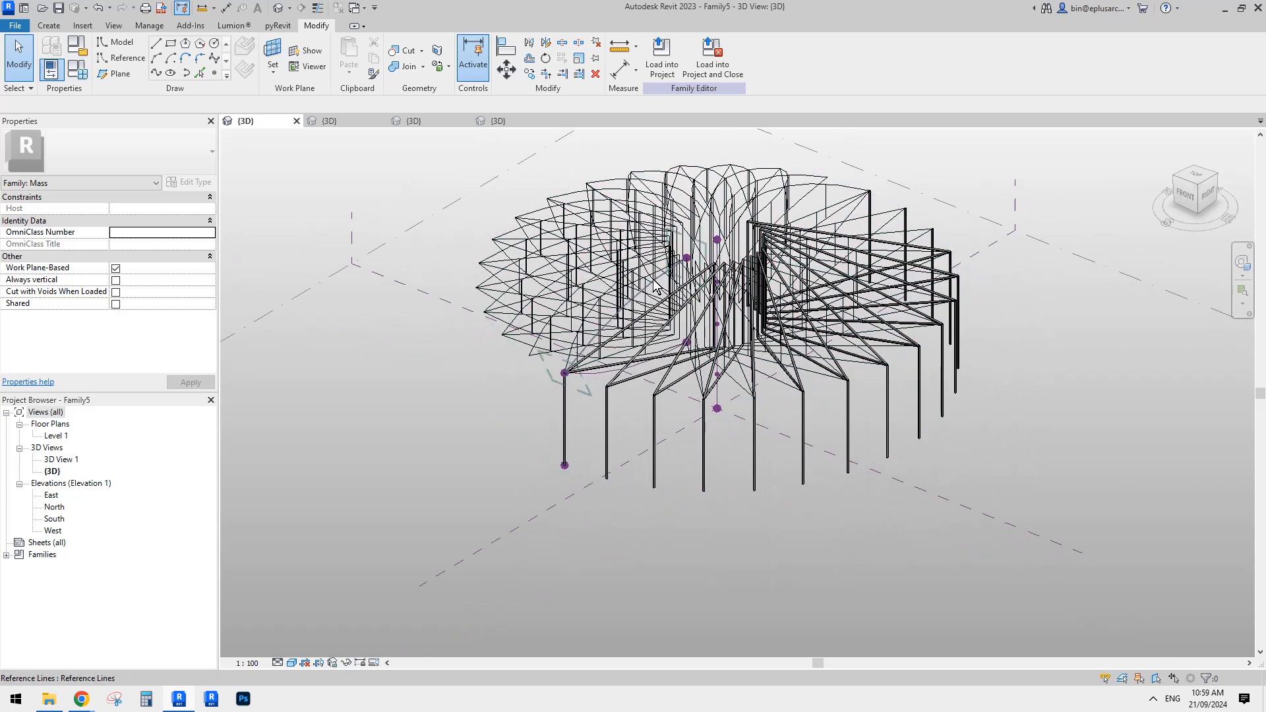
key(v)
key(v)
click(719, 228)
click(636, 246)
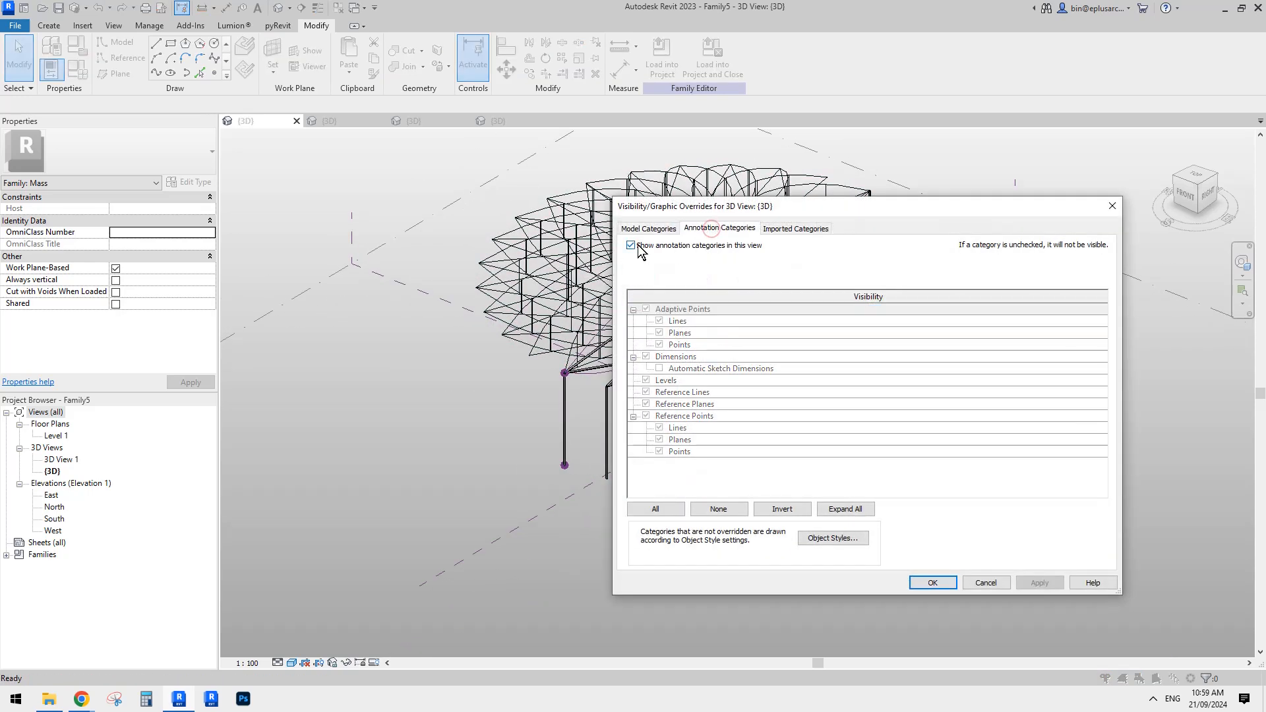
click(932, 583)
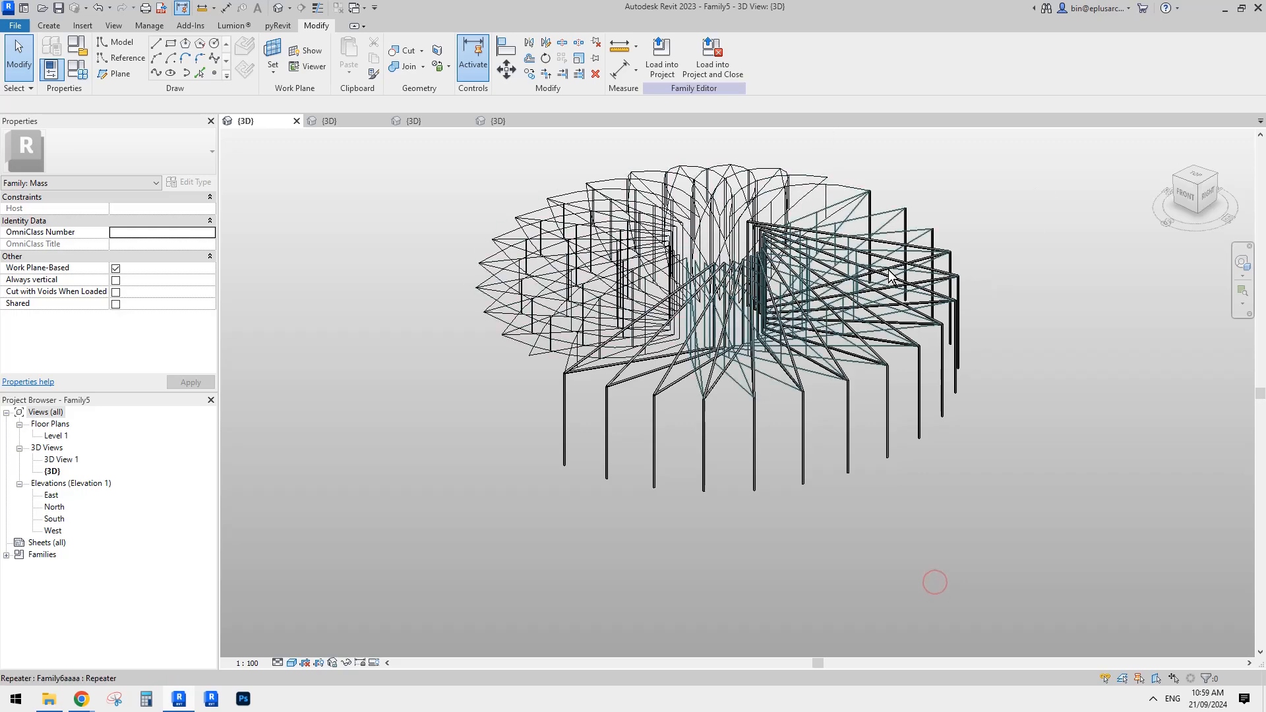
shift+middle_drag(932, 584, 950, 415)
scroll(931, 386, up, 2)
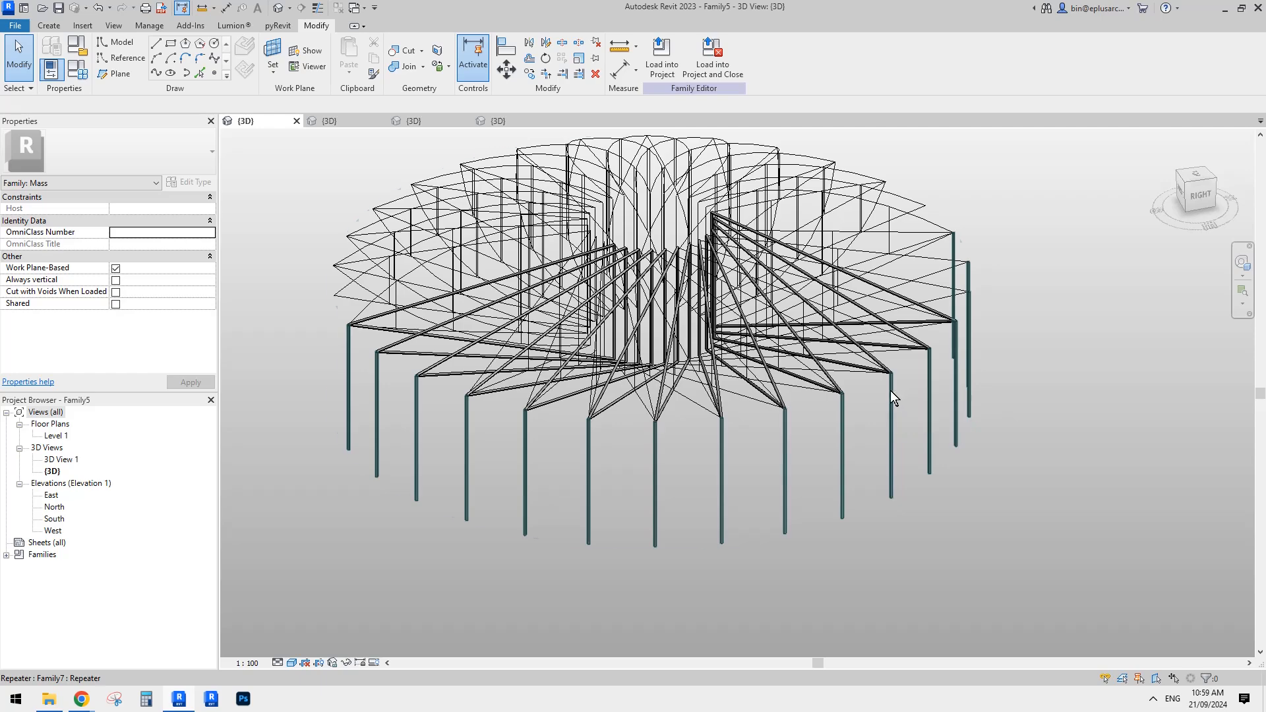
shift+middle_drag(798, 293, 1089, 341)
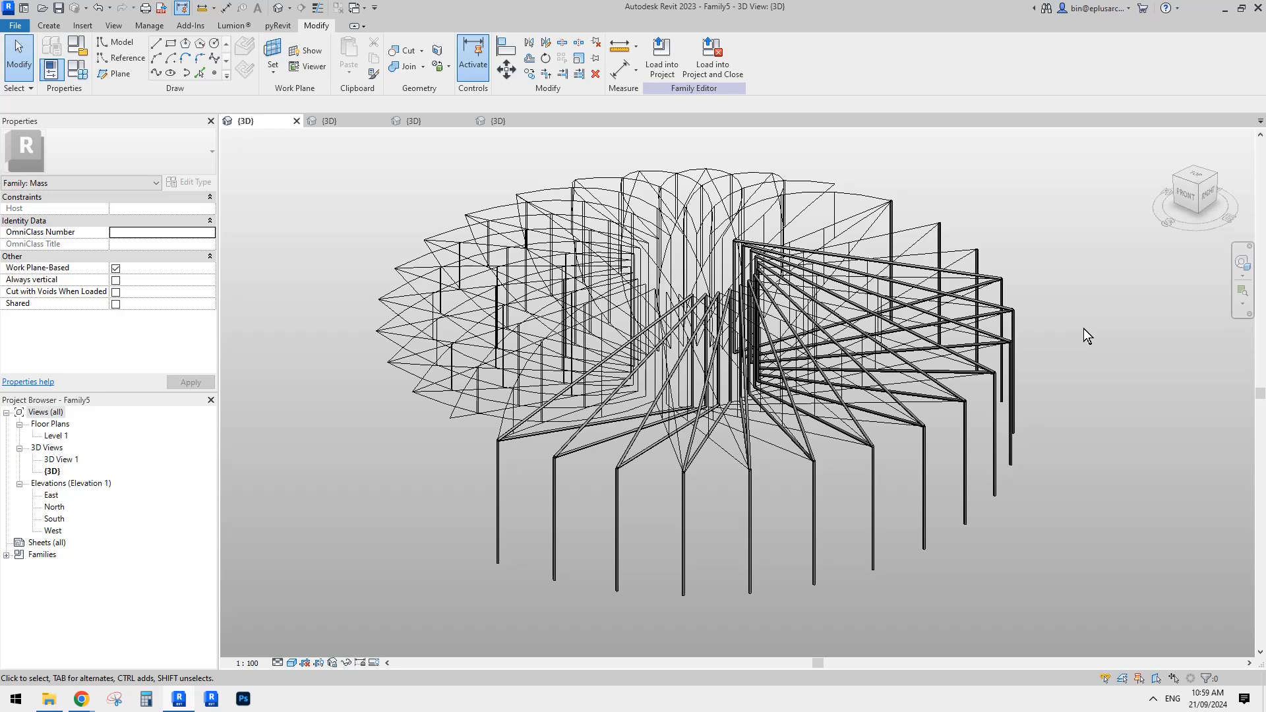